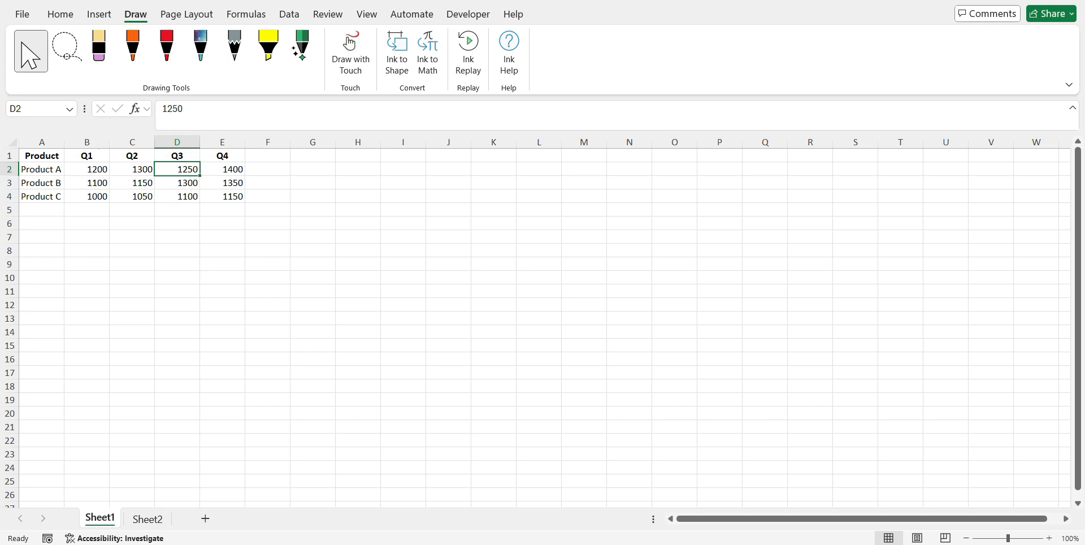
Examine the product rows and the quarterly column headings of the sales table on Sheet1
{"action": "key", "text": "Home"}
{"action": "key", "text": "Down"}
{"action": "key", "text": "Down"}
{"action": "key", "text": "Down"}
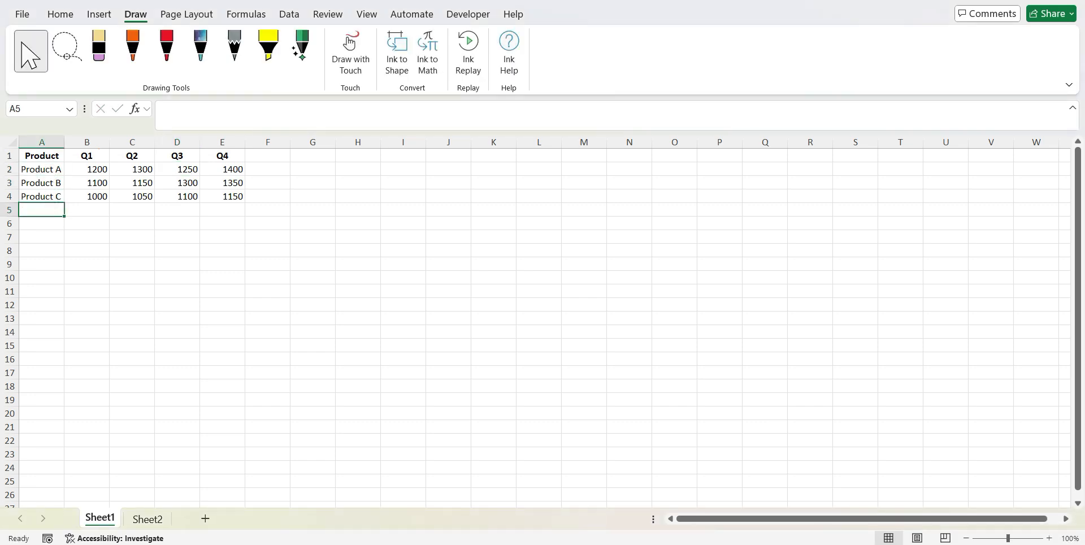
{"action": "left_click", "coordinate": [96, 159]}
{"action": "left_click", "coordinate": [188, 159]}
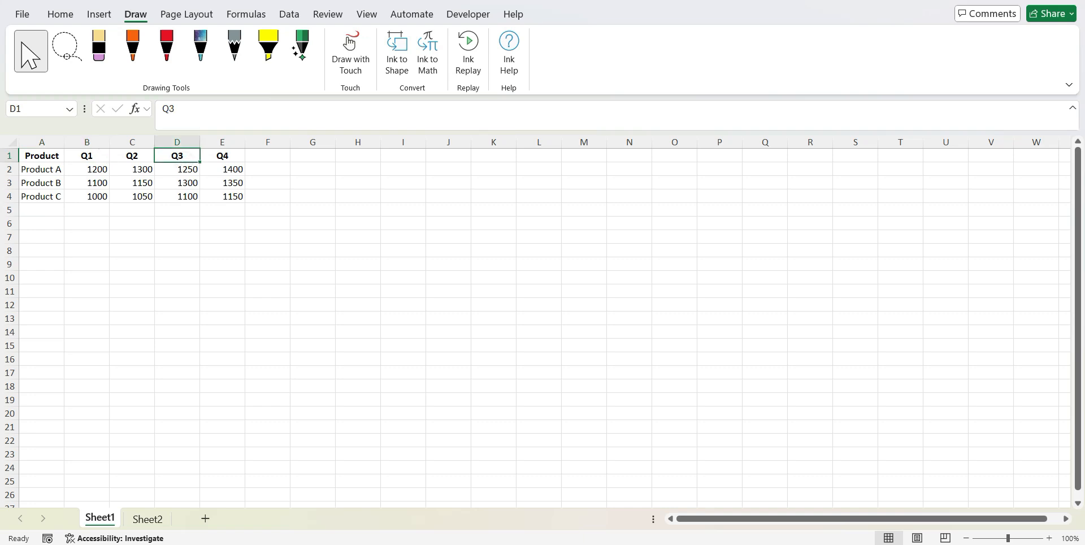
{"action": "left_click", "coordinate": [234, 156]}
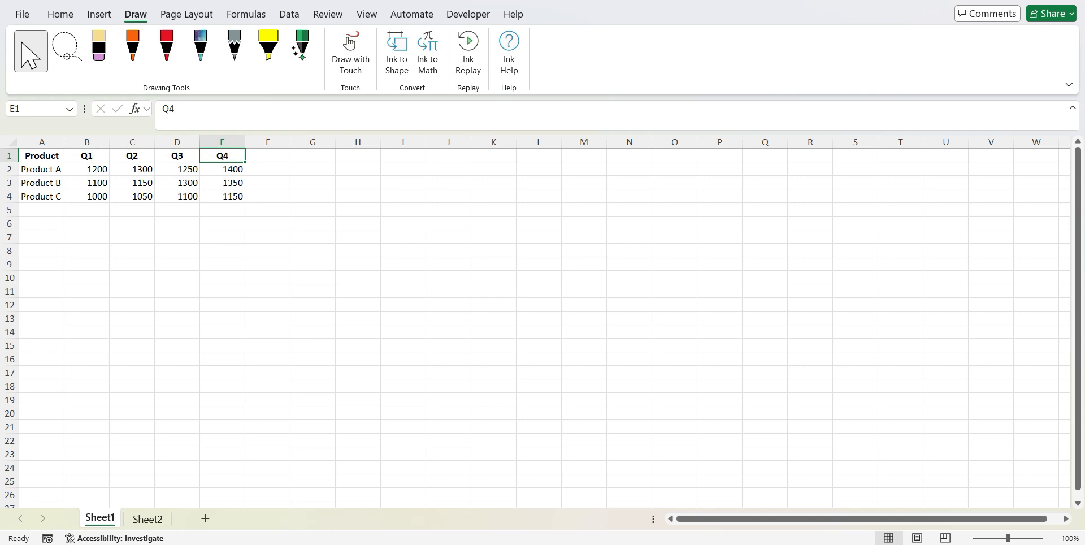
Enter a TRANSPOSE formula in cell A1 of Sheet2 that references the range A1:E4 on Sheet1
{"action": "left_click", "coordinate": [147, 519]}
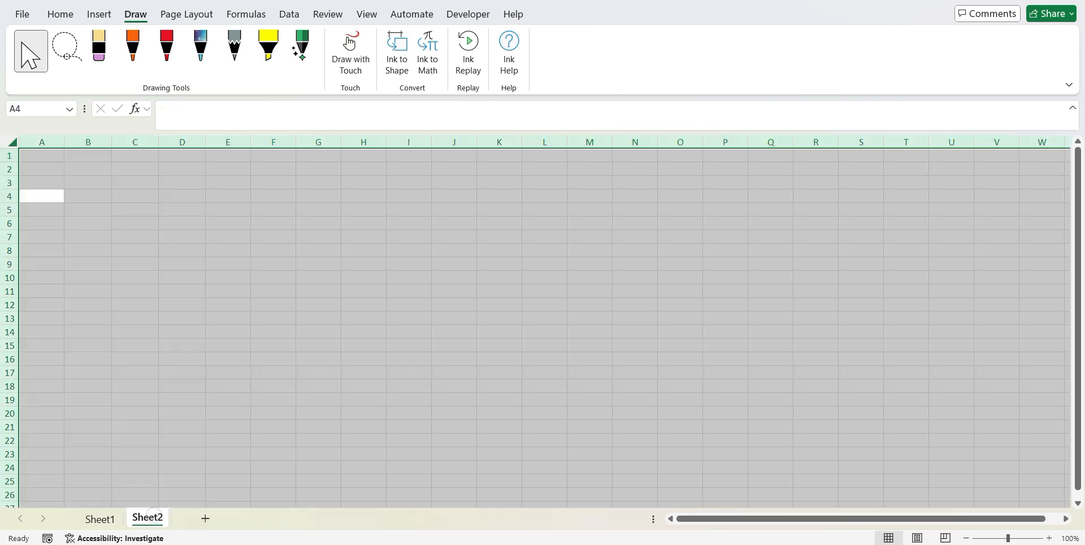
{"action": "left_click", "coordinate": [42, 156]}
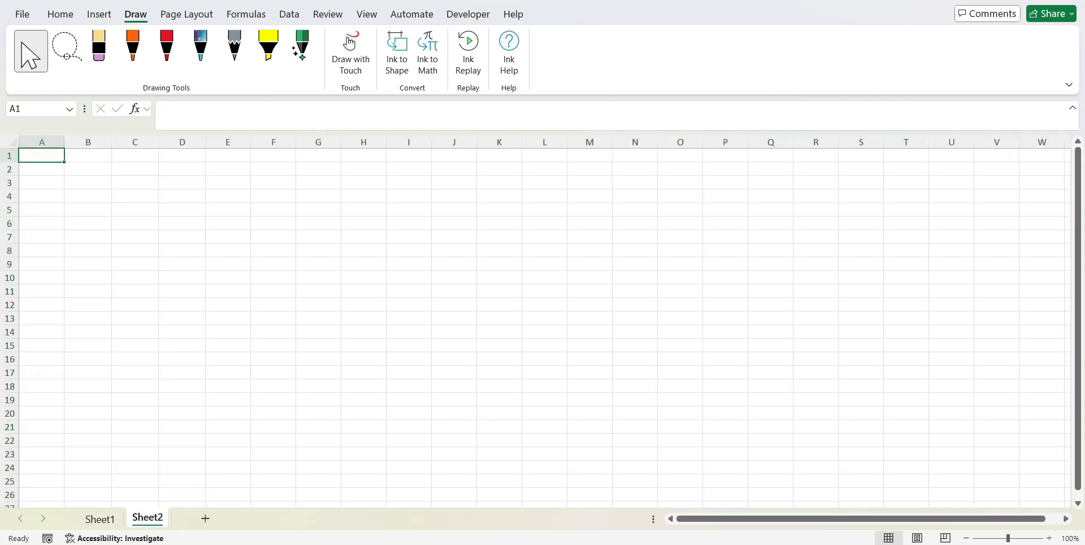
{"action": "type", "text": "=tra"}
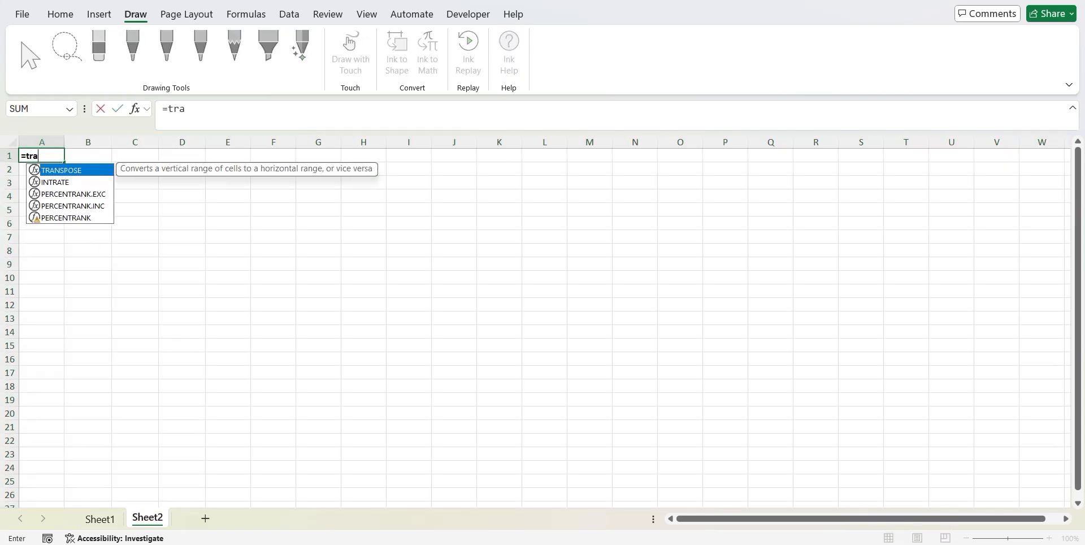
{"action": "key", "text": "Tab"}
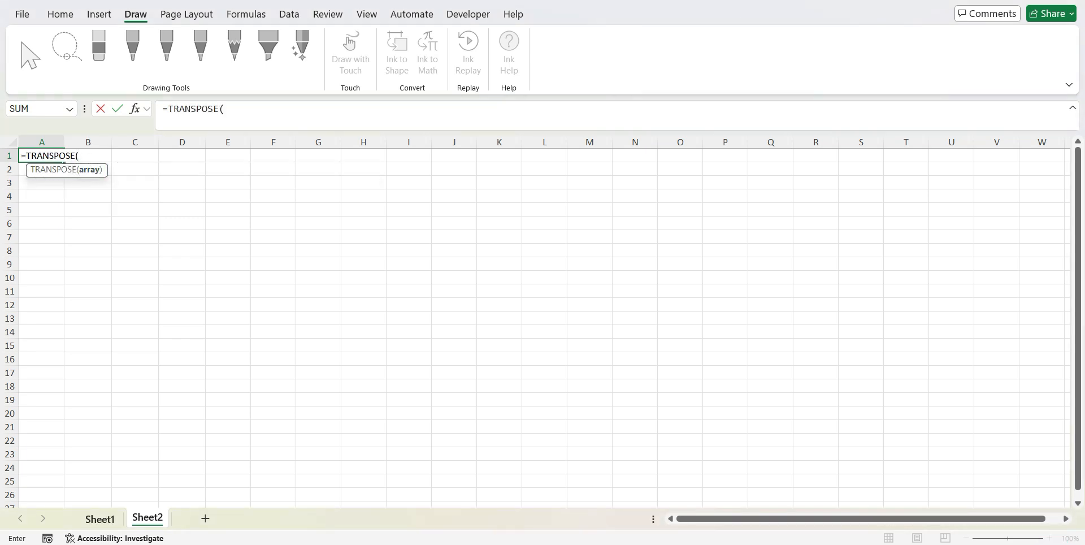
{"action": "left_click", "coordinate": [99, 519]}
{"action": "left_click", "coordinate": [48, 155]}
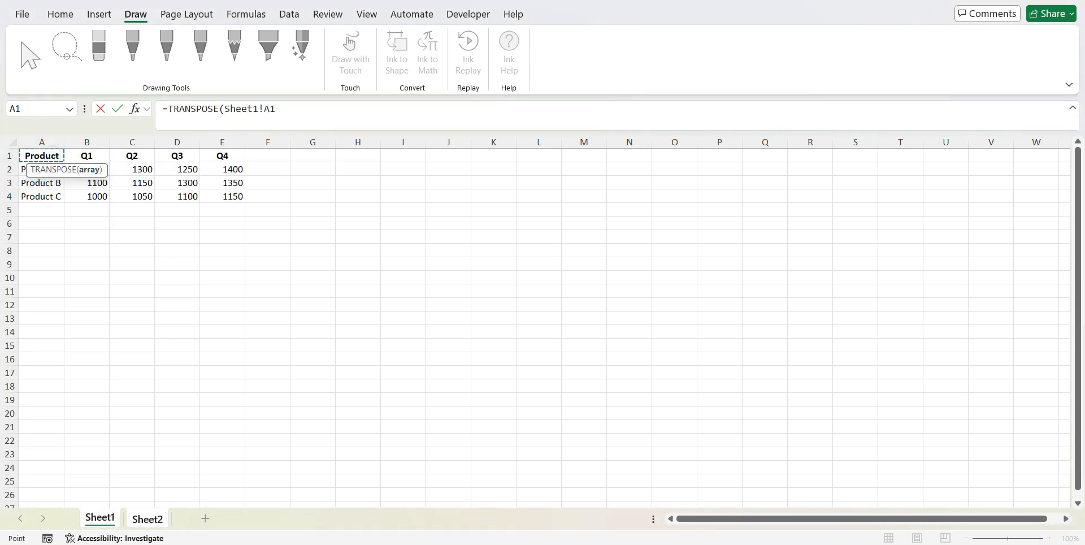
{"action": "left_click_drag", "start_coordinate": [49, 156], "coordinate": [242, 199]}
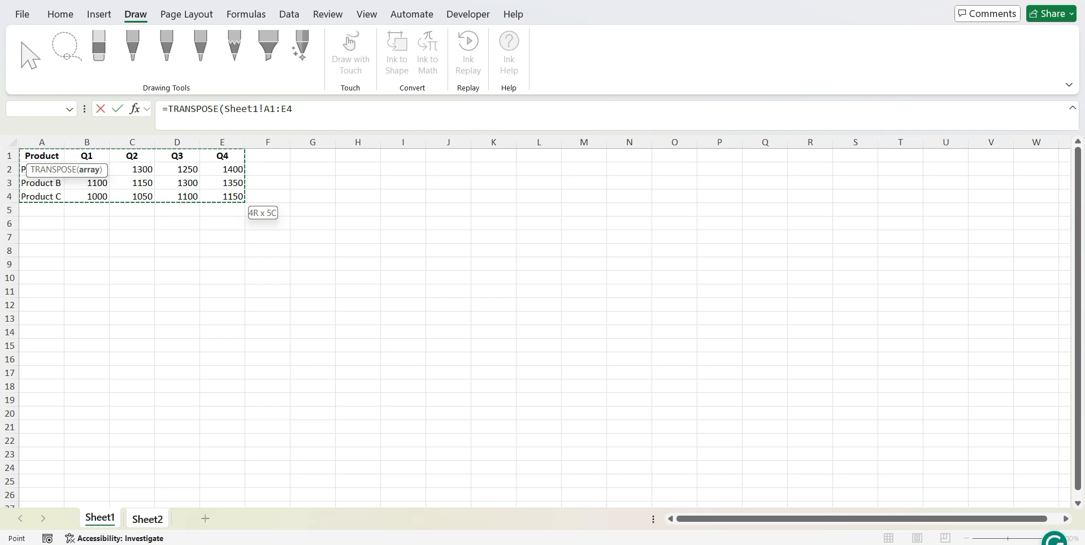
{"action": "key", "text": "Return"}
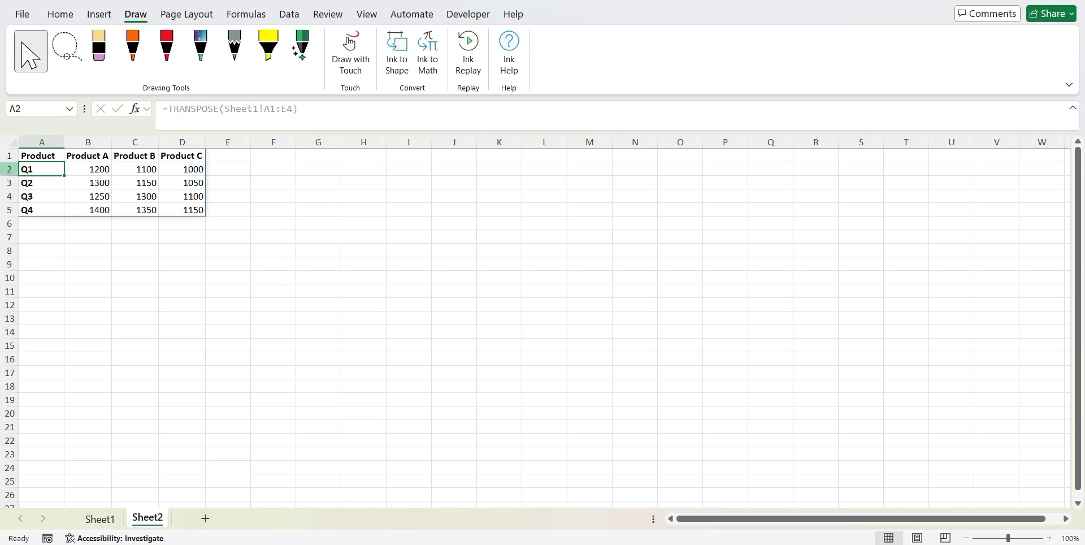
Compare the transposed table on Sheet2 with the source table on Sheet1, checking matching product and quarter values
{"action": "key", "text": "shift+space"}
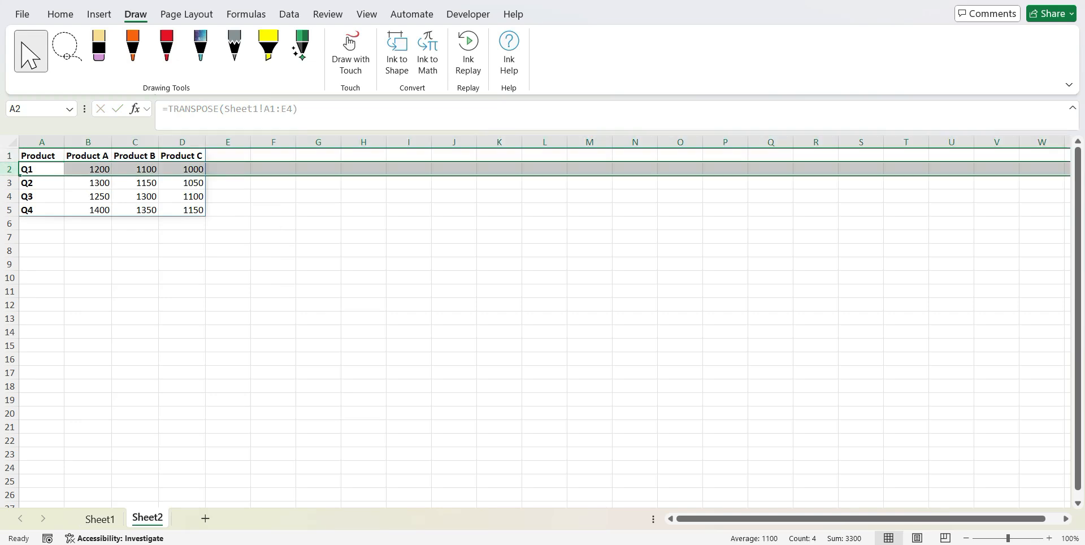
{"action": "left_click", "coordinate": [87, 169]}
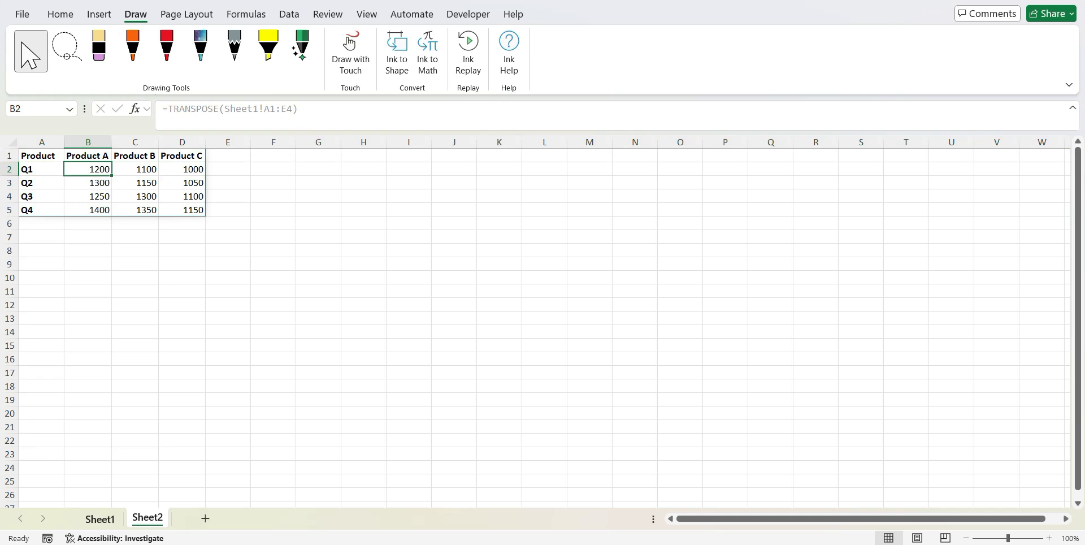
{"action": "left_click", "coordinate": [100, 519]}
{"action": "left_click", "coordinate": [89, 169]}
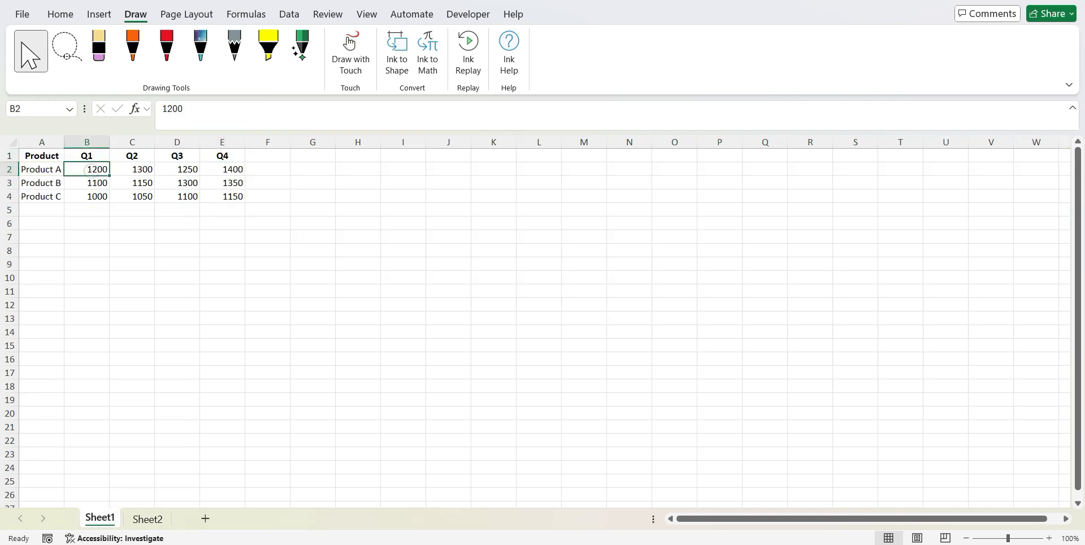
{"action": "left_click", "coordinate": [148, 518]}
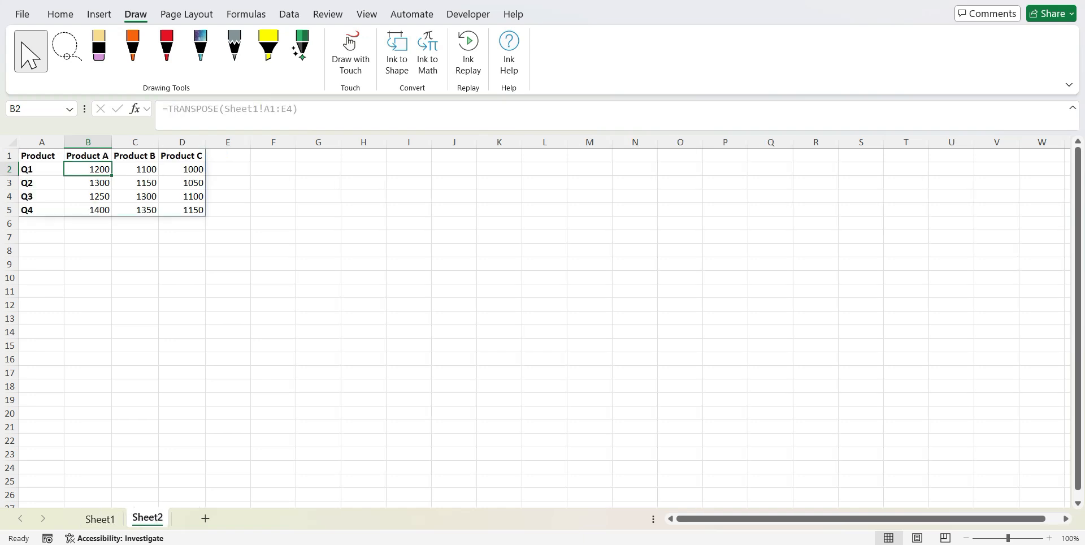
{"action": "left_click", "coordinate": [135, 196]}
{"action": "left_click", "coordinate": [135, 156]}
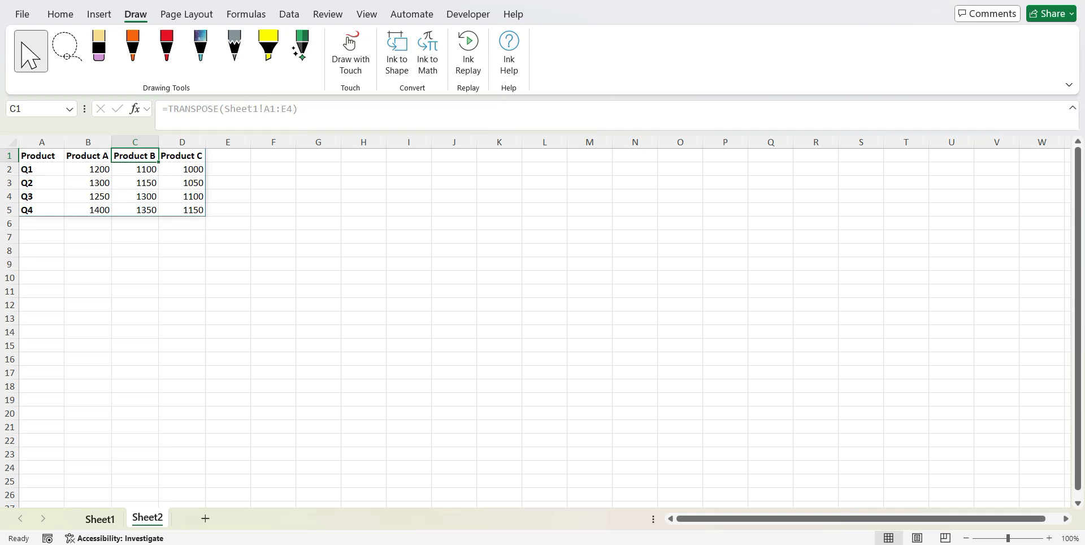
{"action": "left_click", "coordinate": [100, 519]}
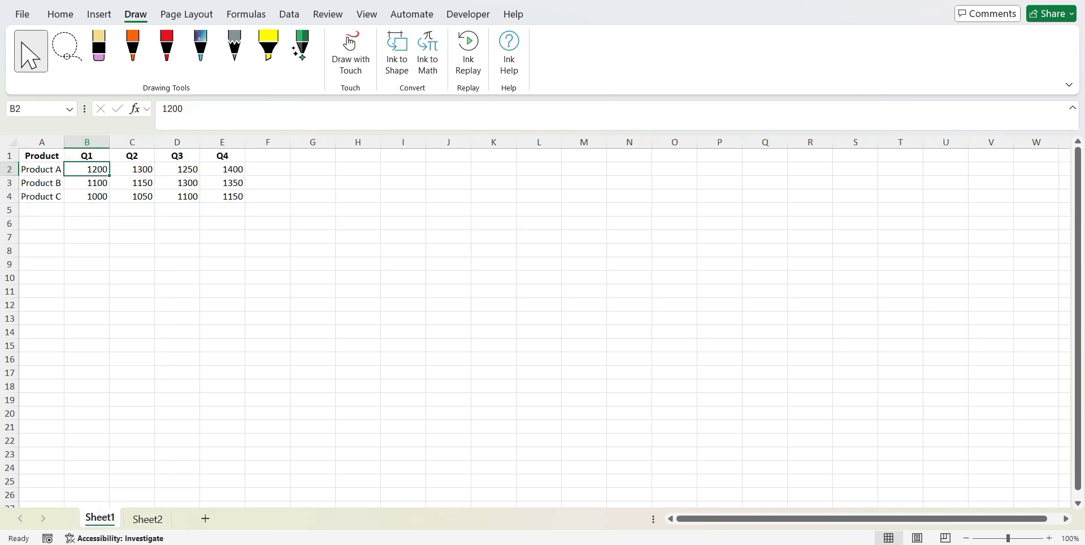
{"action": "left_click", "coordinate": [177, 183]}
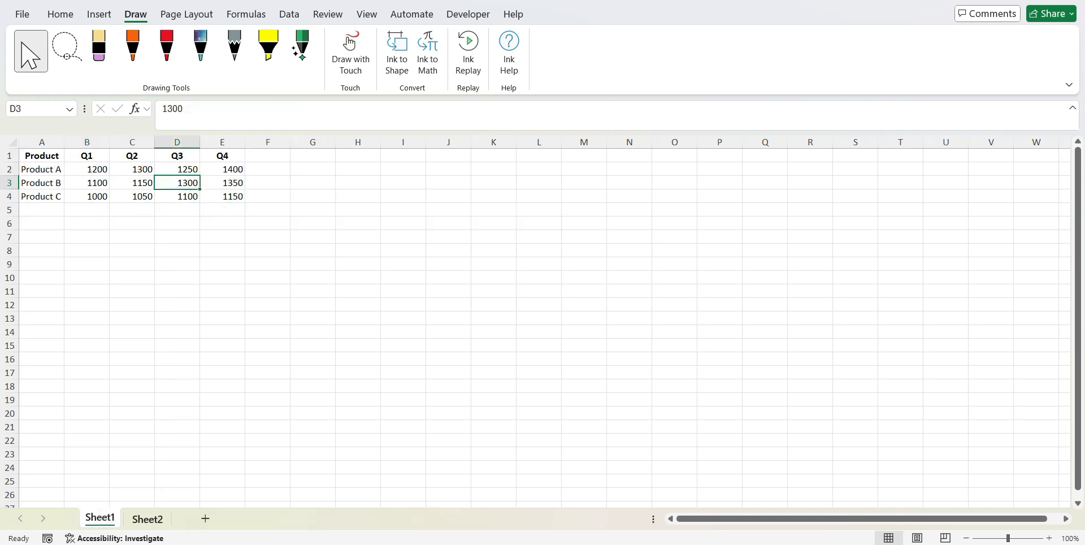
{"action": "left_click", "coordinate": [148, 519]}
{"action": "left_click", "coordinate": [241, 169]}
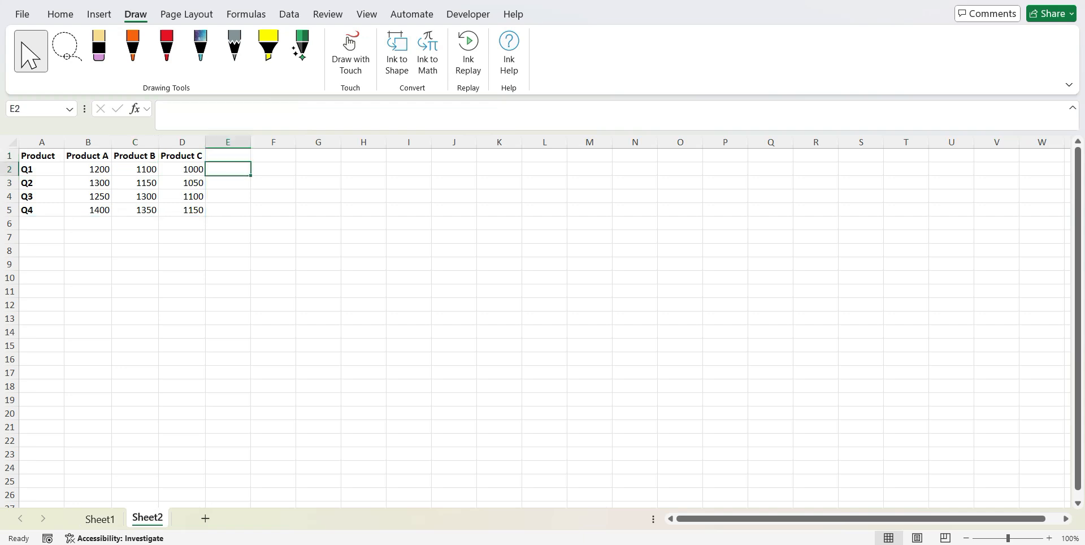
{"action": "left_click", "coordinate": [194, 209]}
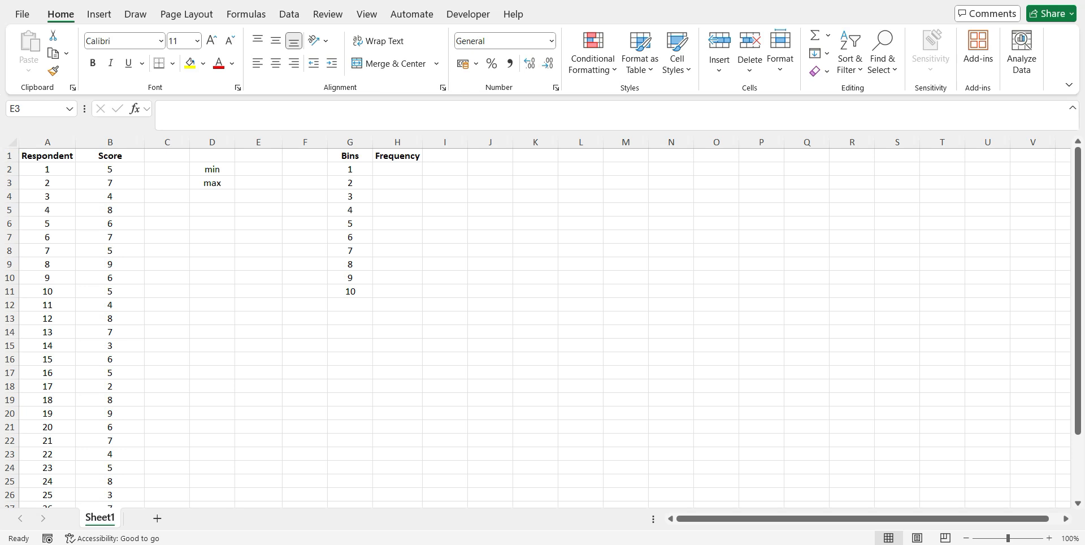
{"action": "mouse_move", "coordinate": [1077, 255]}
{"action": "left_mouse_down"}
{"action": "mouse_move", "coordinate": [1078, 318]}
{"action": "mouse_move", "coordinate": [1077, 255]}
{"action": "left_mouse_up"}
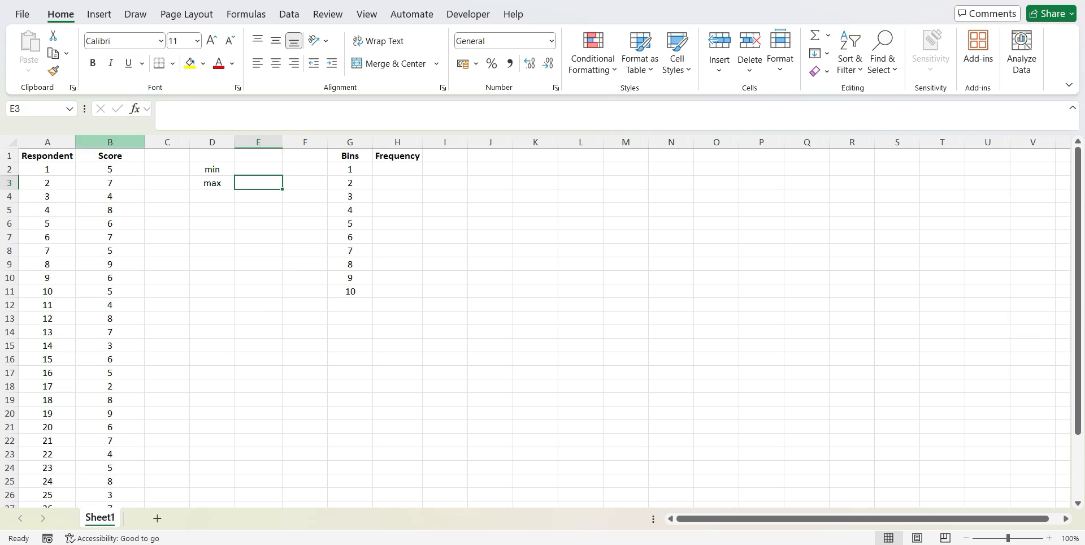
{"action": "left_click", "coordinate": [111, 142]}
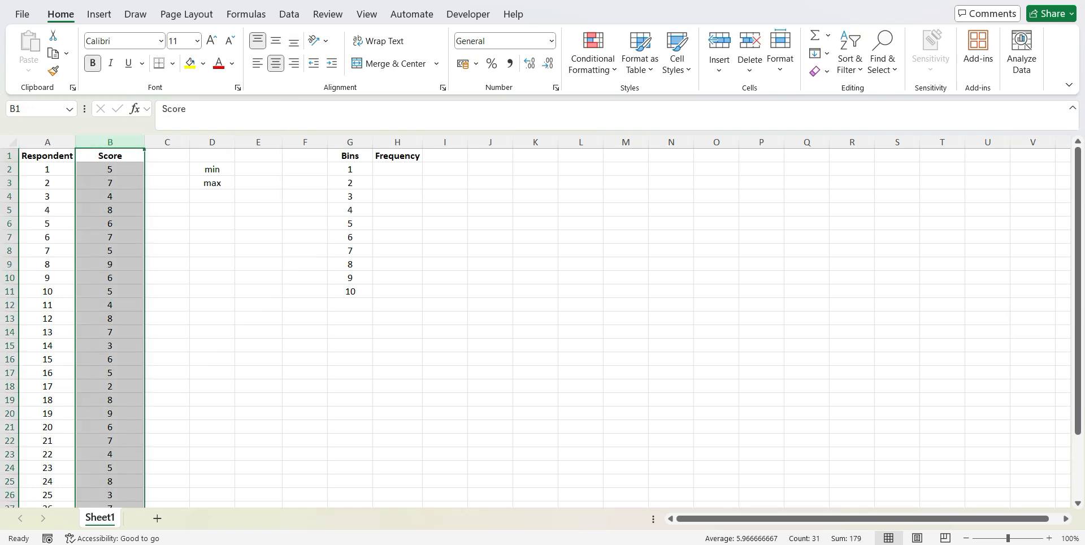
{"action": "left_click", "coordinate": [265, 171]}
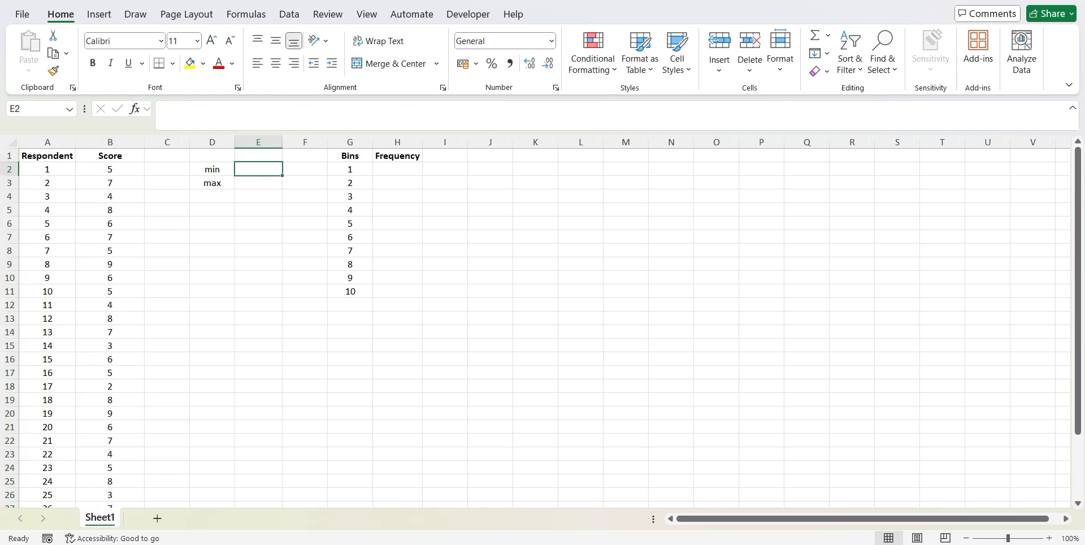
{"action": "left_click", "coordinate": [216, 171]}
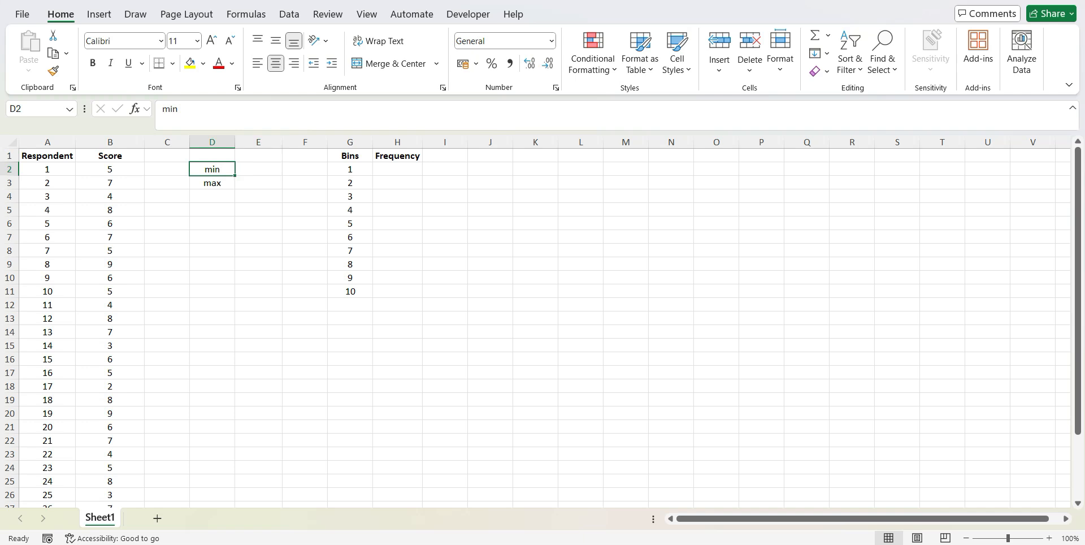
{"action": "left_click", "coordinate": [214, 184]}
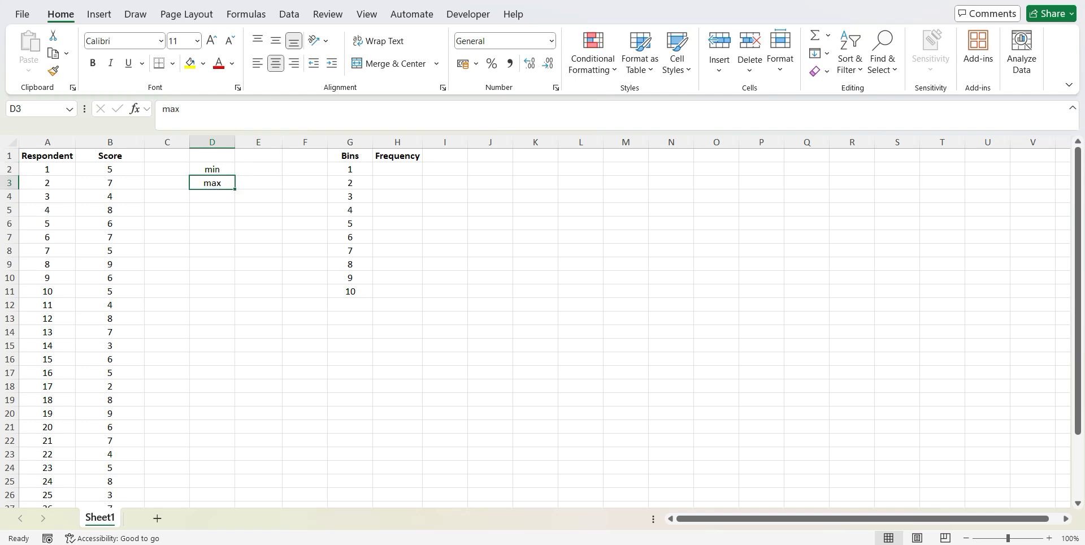
Calculate the minimum score in cell E2 with a MIN formula over B2:B31
{"action": "left_click", "coordinate": [256, 171]}
{"action": "type", "text": "="}
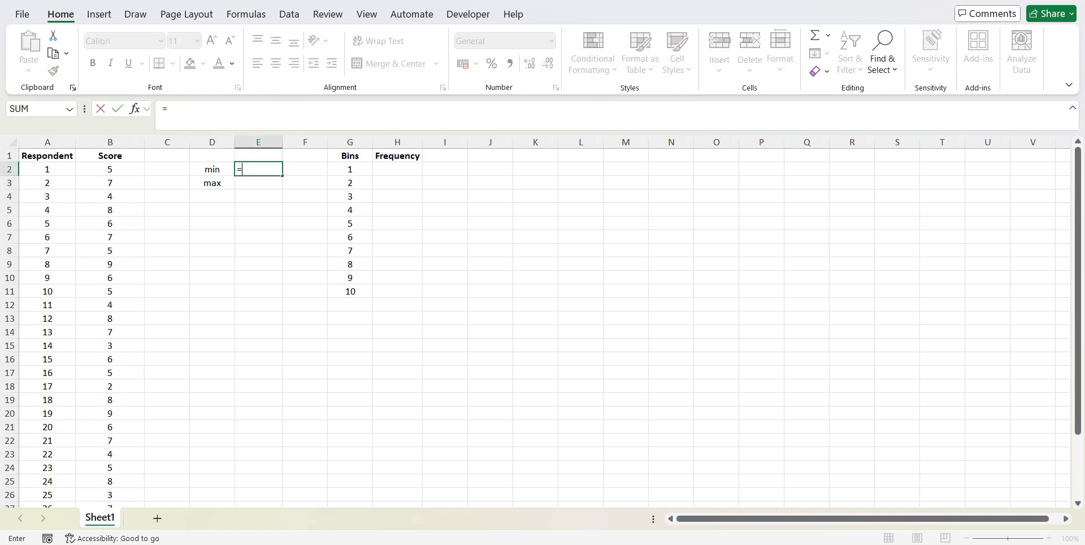
{"action": "type", "text": "min"}
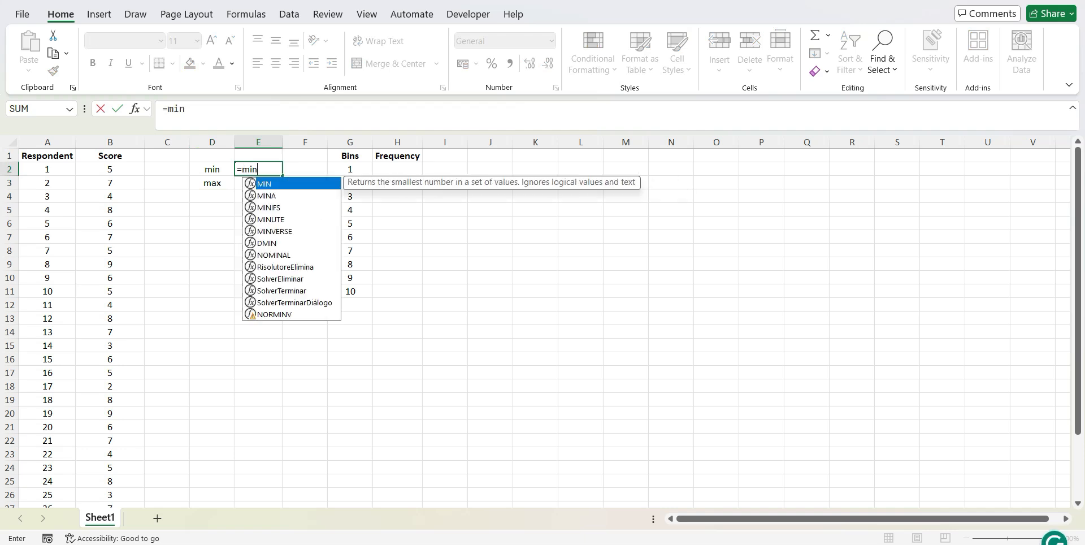
{"action": "key", "text": "Tab"}
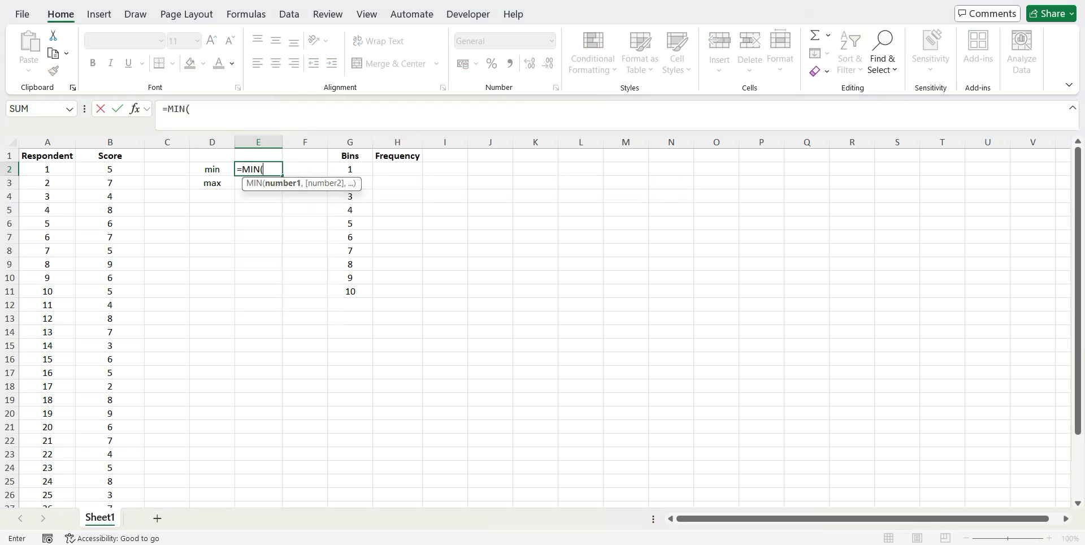
{"action": "left_click", "coordinate": [113, 169]}
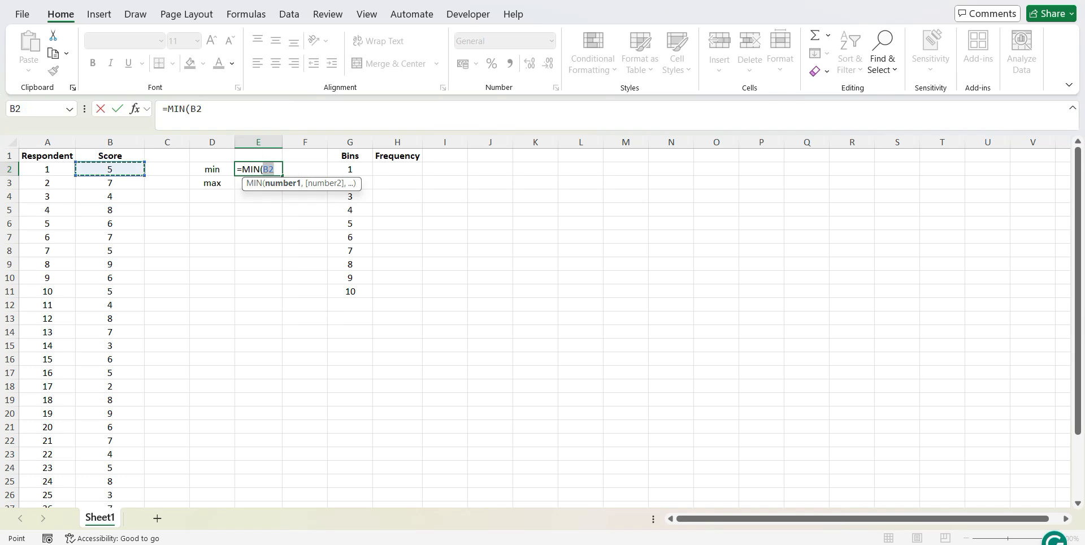
{"action": "key", "text": "ctrl+shift+Down"}
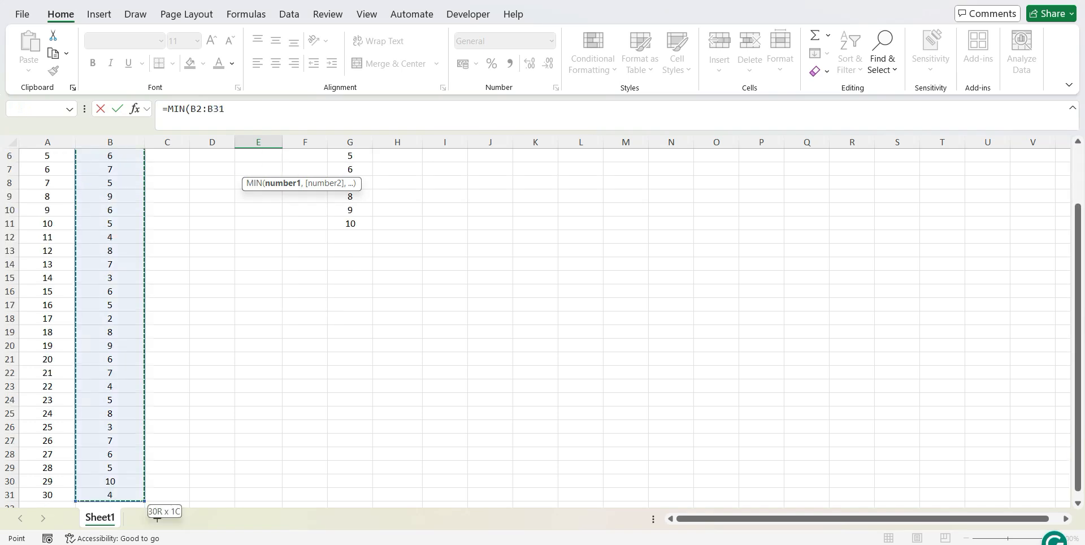
{"action": "key", "text": "Return"}
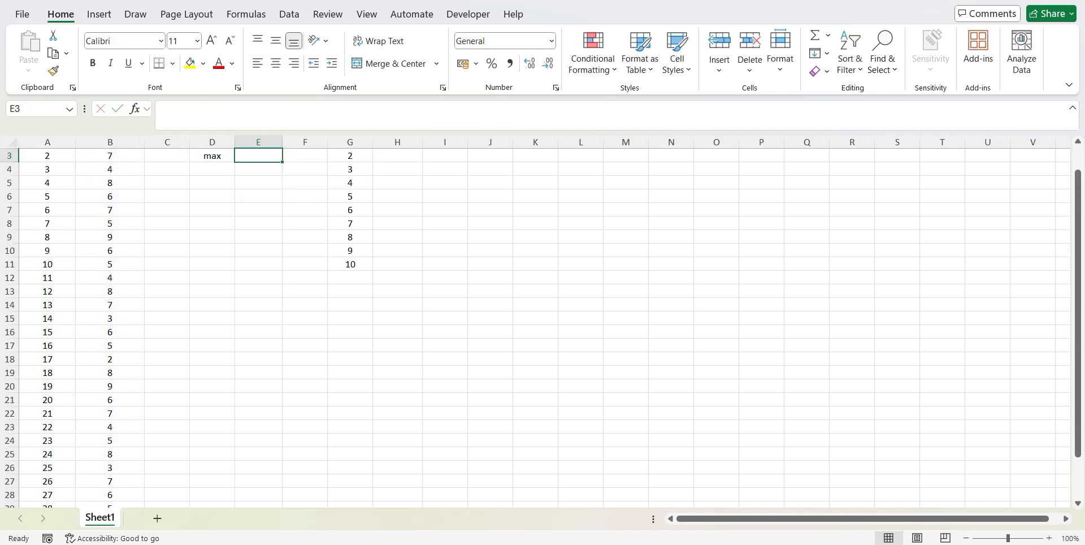
Calculate the maximum score in cell E3 with a MAX formula over B2:B31
{"action": "type", "text": "=ma"}
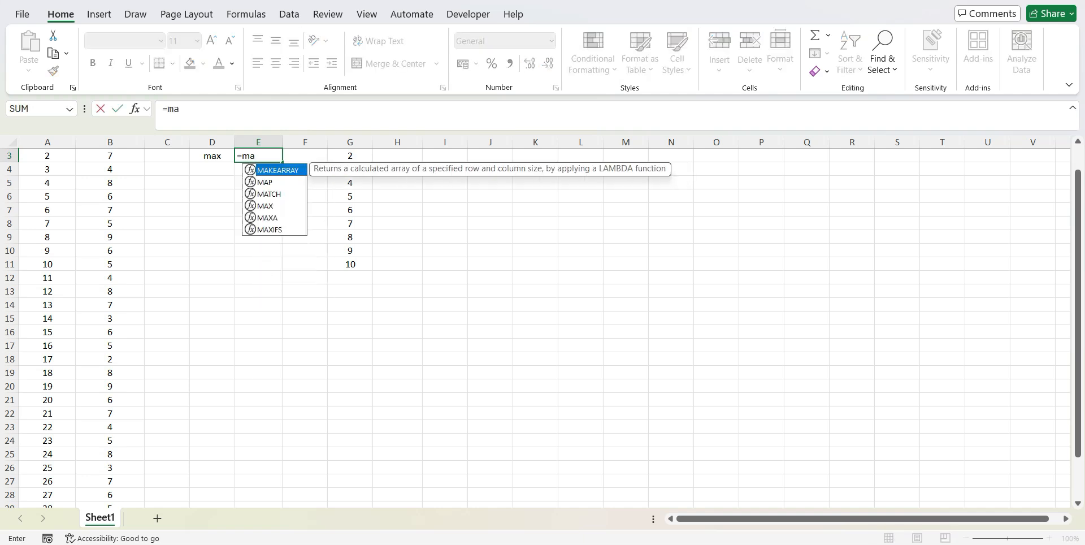
{"action": "type", "text": "x"}
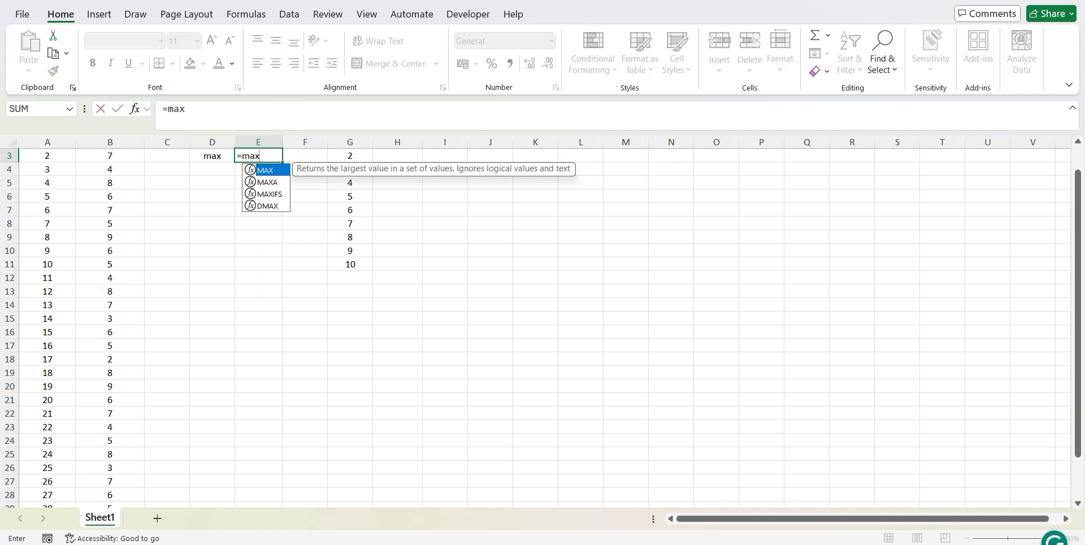
{"action": "key", "text": "Tab"}
{"action": "left_click_drag", "start_coordinate": [1077, 377], "coordinate": [1077, 352]}
{"action": "left_click", "coordinate": [110, 169]}
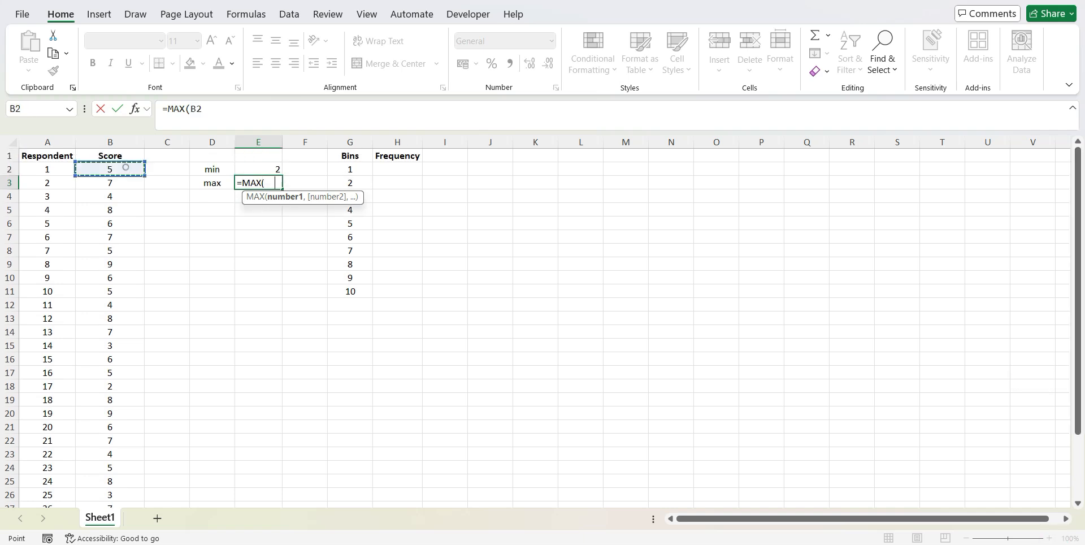
{"action": "key", "text": "ctrl+shift+Down"}
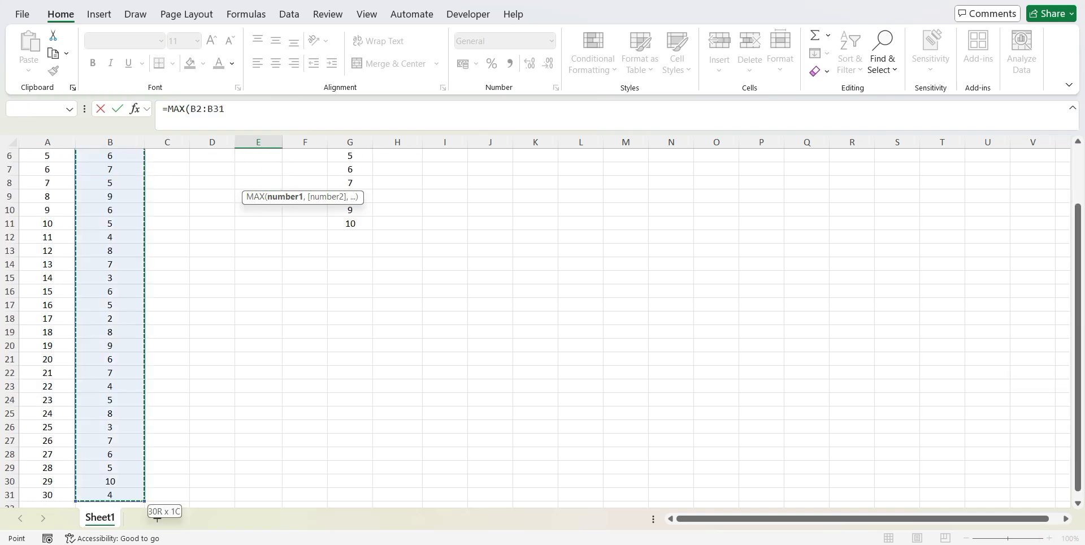
{"action": "key", "text": "Return"}
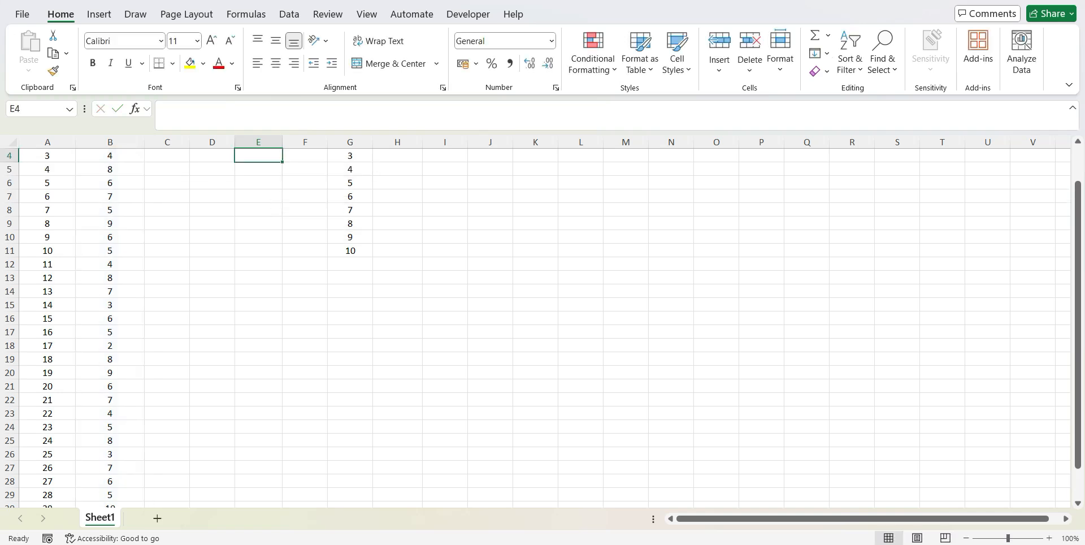
Review the minimum and maximum scores in column E and the bin values in G2:G11
{"action": "left_click_drag", "start_coordinate": [1078, 324], "coordinate": [1077, 290]}
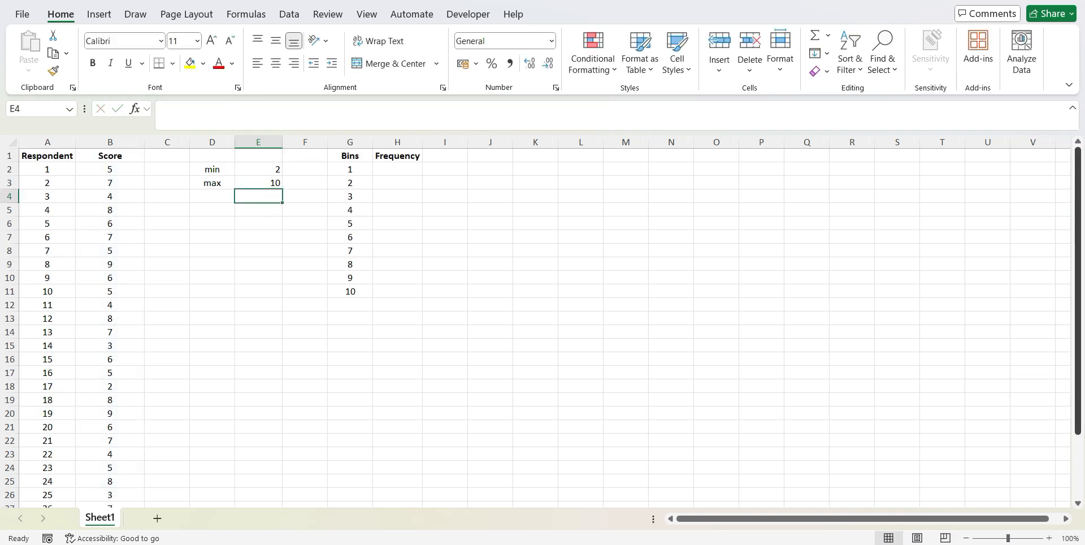
{"action": "left_click", "coordinate": [258, 169]}
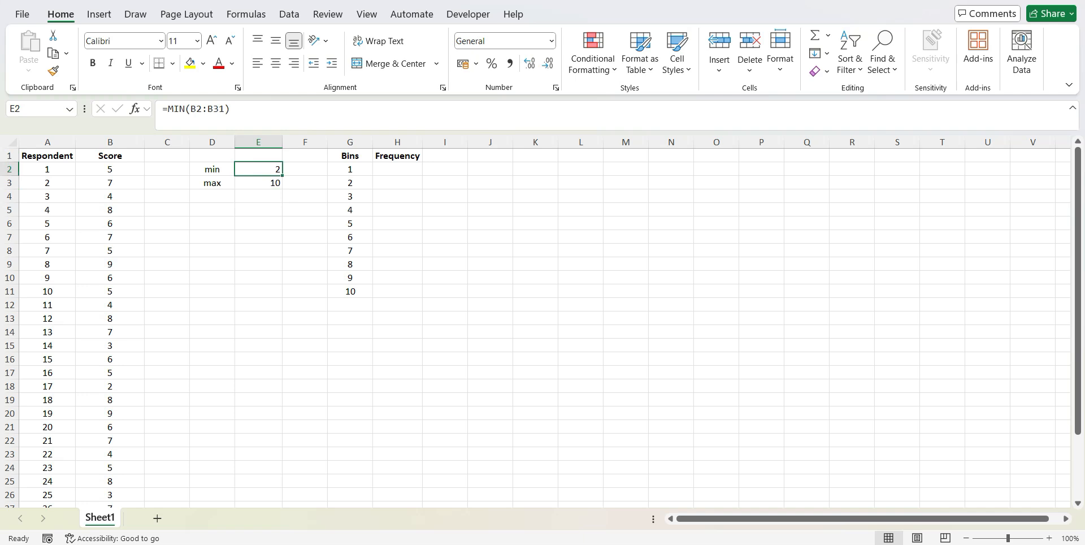
{"action": "left_click", "coordinate": [249, 185]}
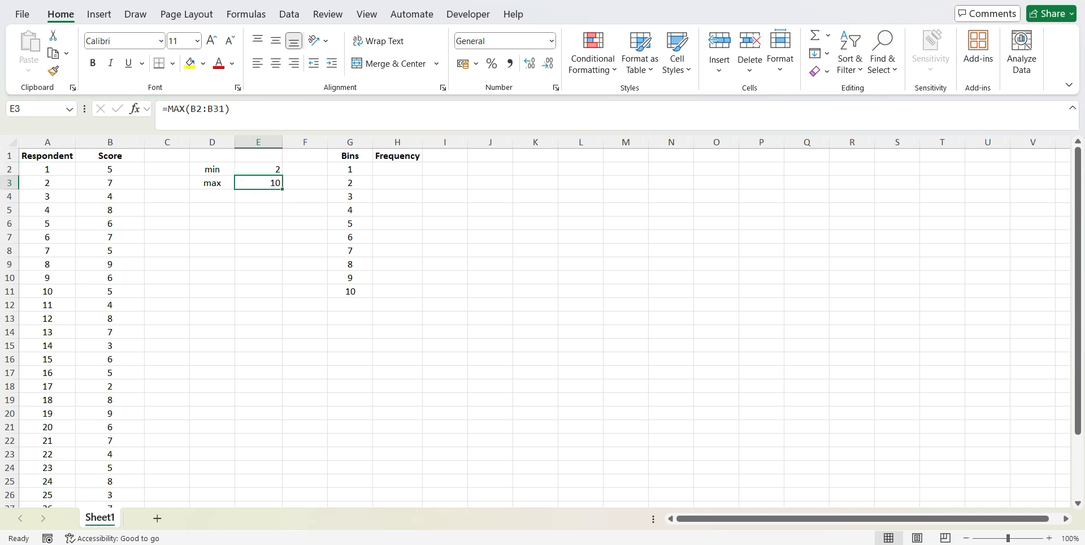
{"action": "left_click", "coordinate": [258, 169]}
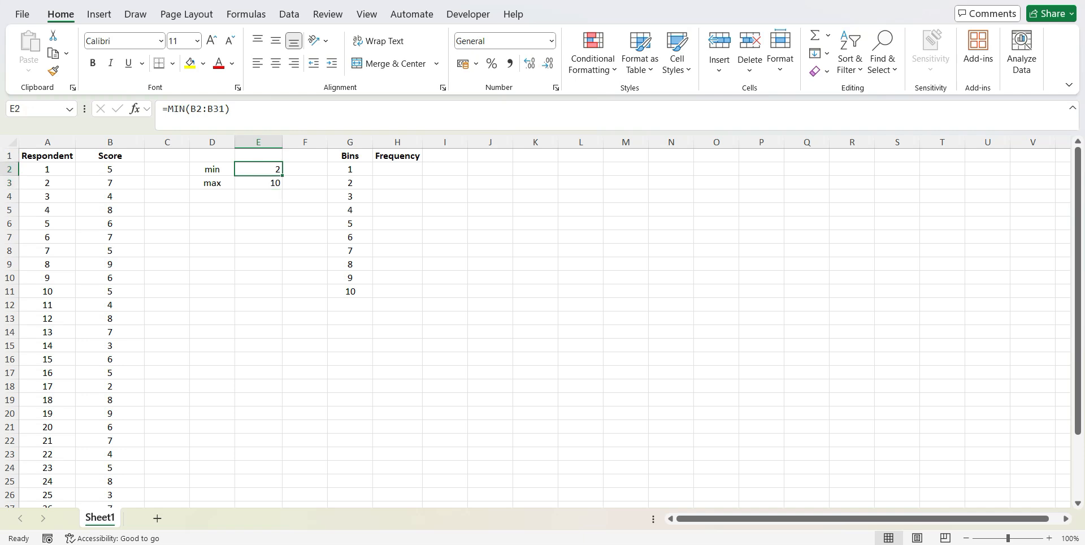
{"action": "left_click", "coordinate": [362, 169]}
{"action": "left_click", "coordinate": [350, 291]}
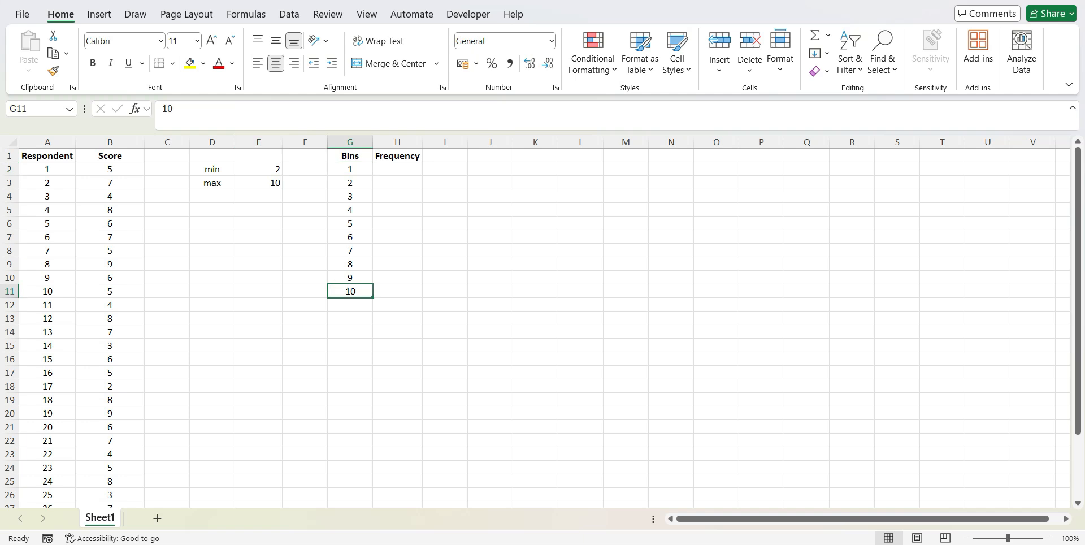
{"action": "left_click", "coordinate": [364, 168]}
{"action": "left_click", "coordinate": [355, 292]}
{"action": "left_click", "coordinate": [359, 182]}
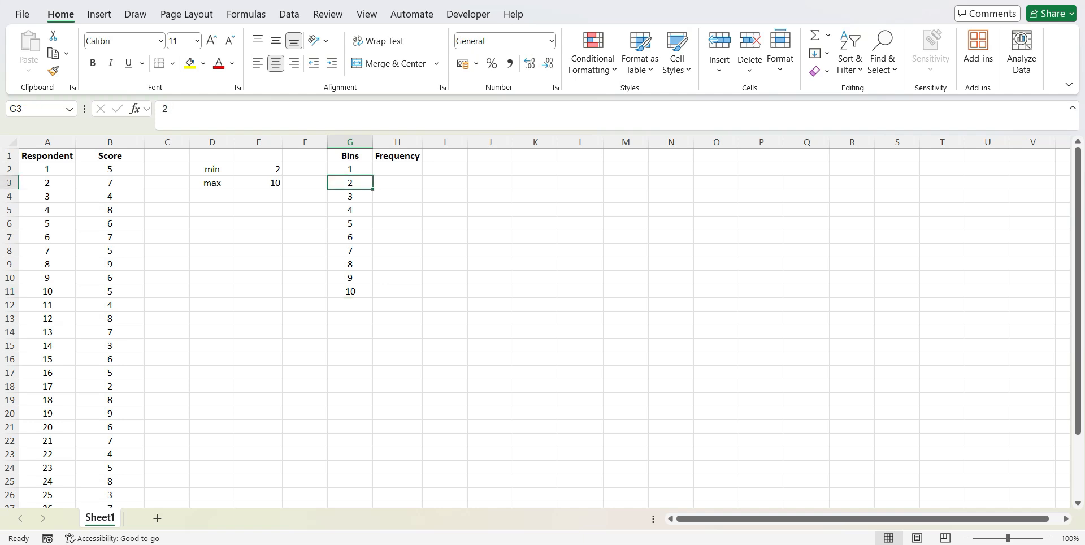
{"action": "left_click", "coordinate": [358, 197]}
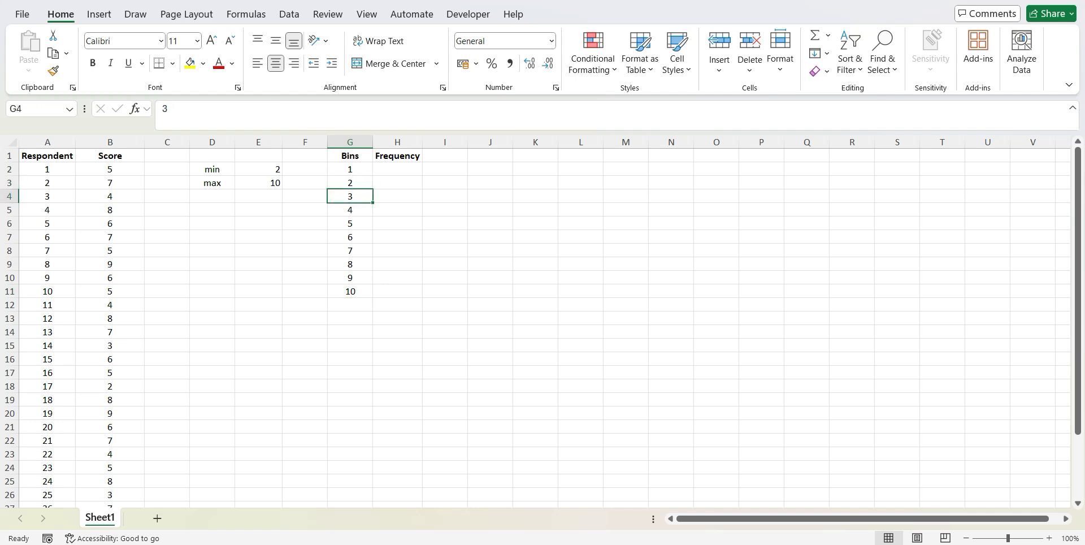
Enter a FREQUENCY formula in cell H2 with B2:B31 as the data array and G2:G11 as the bins array
{"action": "left_click", "coordinate": [397, 182]}
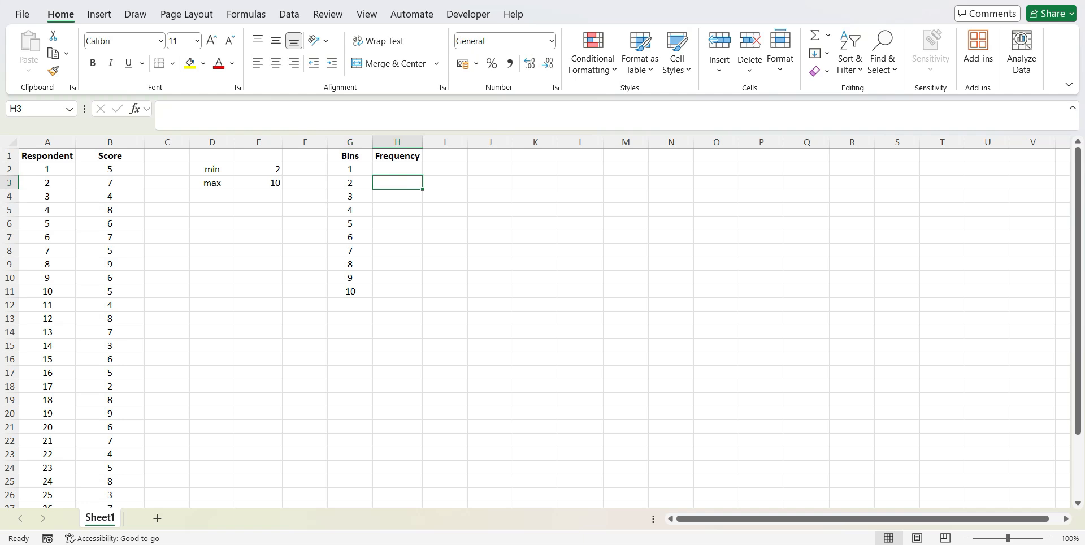
{"action": "left_click", "coordinate": [398, 172]}
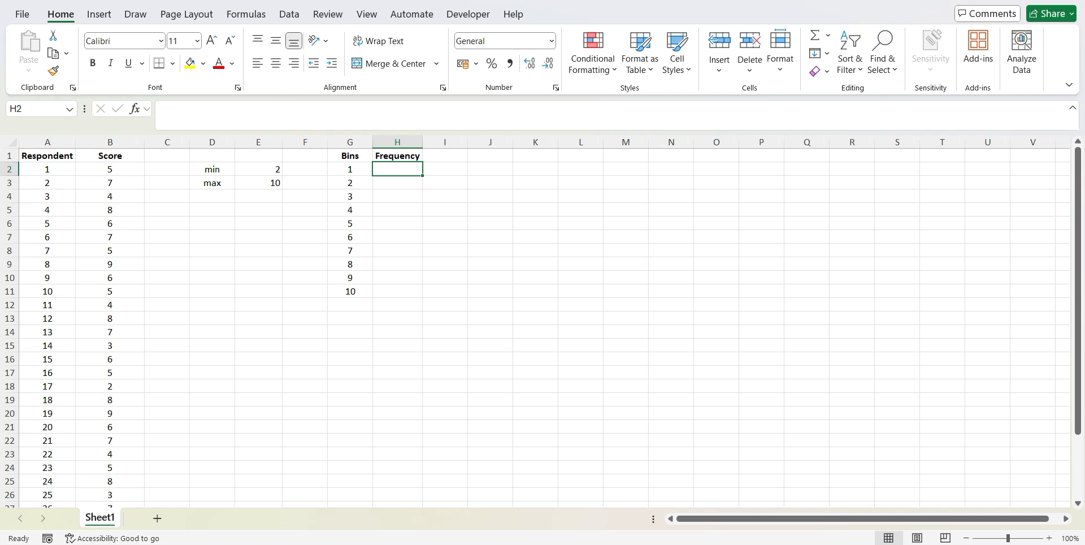
{"action": "type", "text": "=fre"}
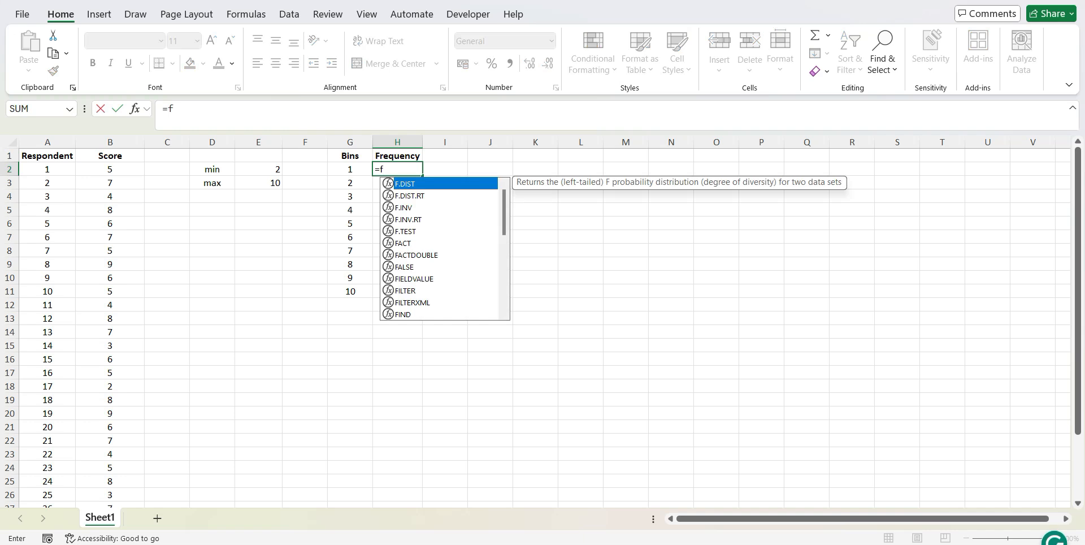
{"action": "key", "text": "Tab"}
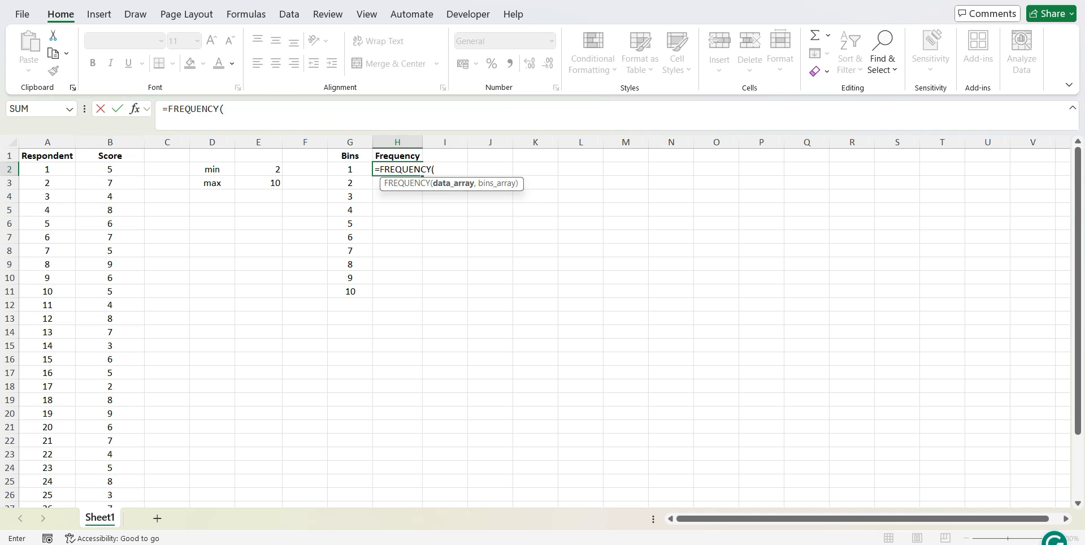
{"action": "left_click", "coordinate": [116, 169]}
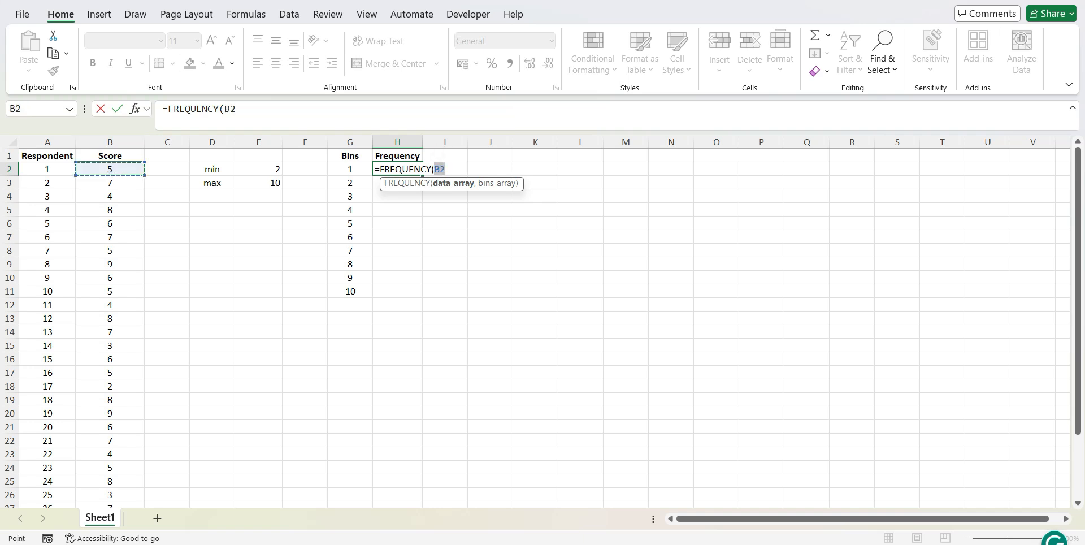
{"action": "key", "text": "ctrl+shift+Down"}
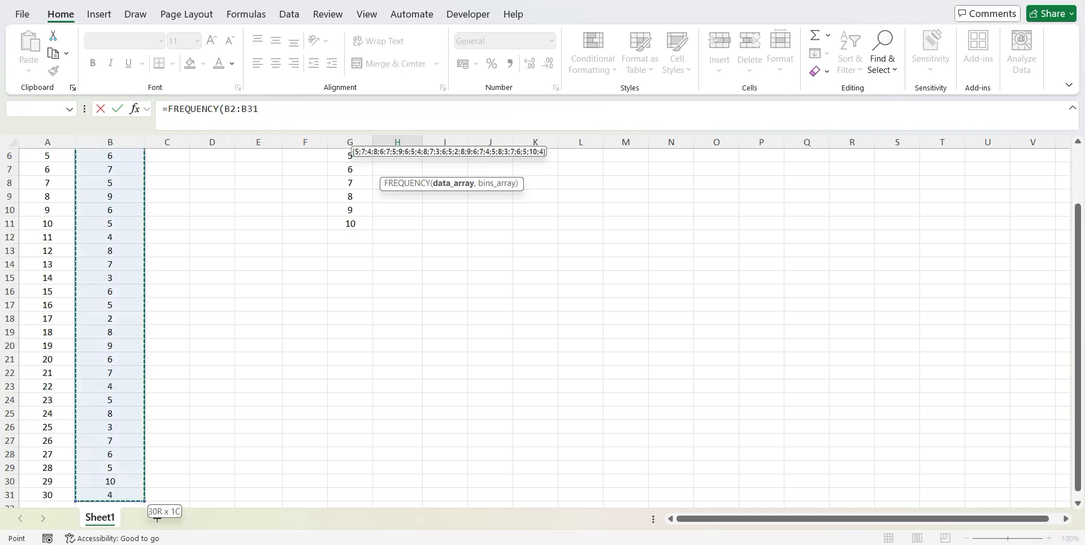
{"action": "left_click", "coordinate": [362, 113]}
{"action": "type", "text": ","}
{"action": "left_click_drag", "start_coordinate": [1078, 310], "coordinate": [1078, 249]}
{"action": "left_click_drag", "start_coordinate": [350, 169], "coordinate": [350, 291]}
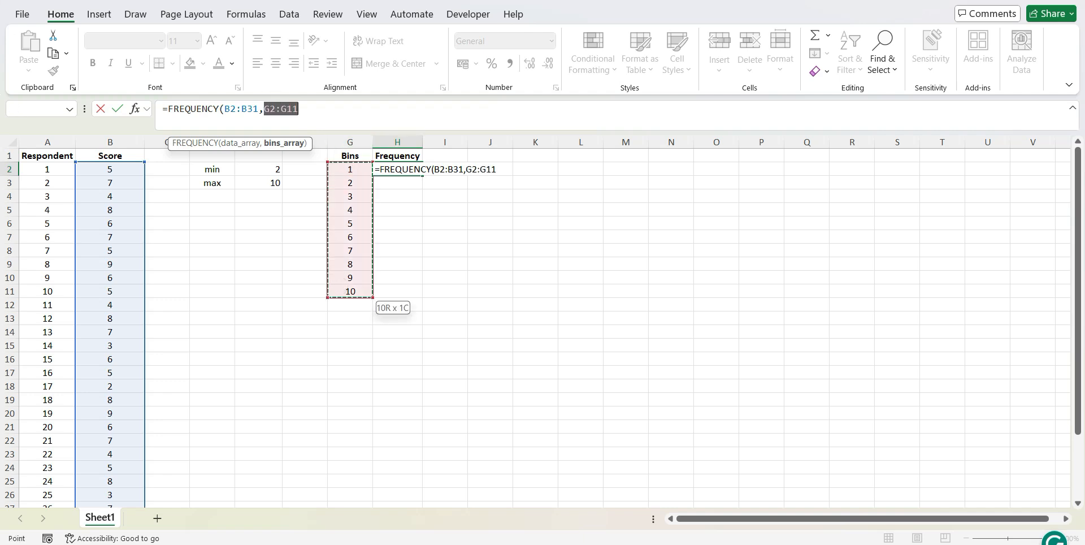
{"action": "type", "text": ")"}
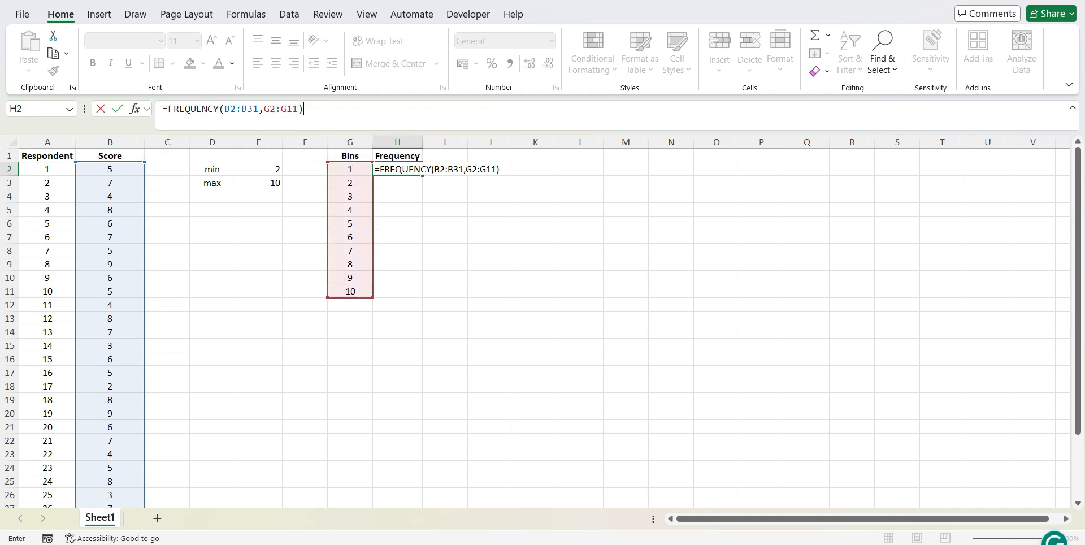
{"action": "key", "text": "Return"}
Examine the FREQUENCY results in column H against the matching bins in column G
{"action": "left_click", "coordinate": [490, 264]}
{"action": "left_click", "coordinate": [385, 170]}
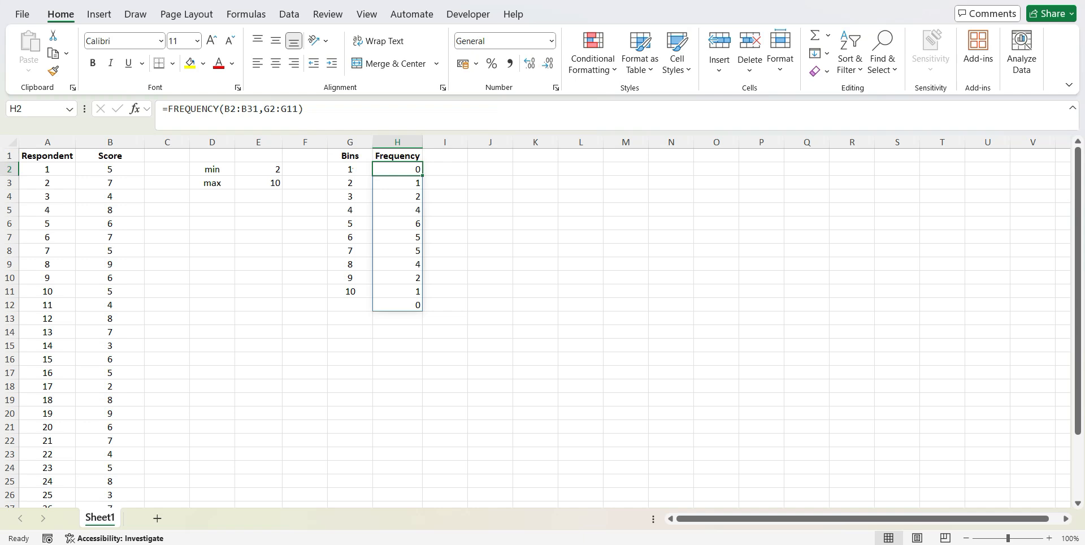
{"action": "left_click", "coordinate": [135, 15]}
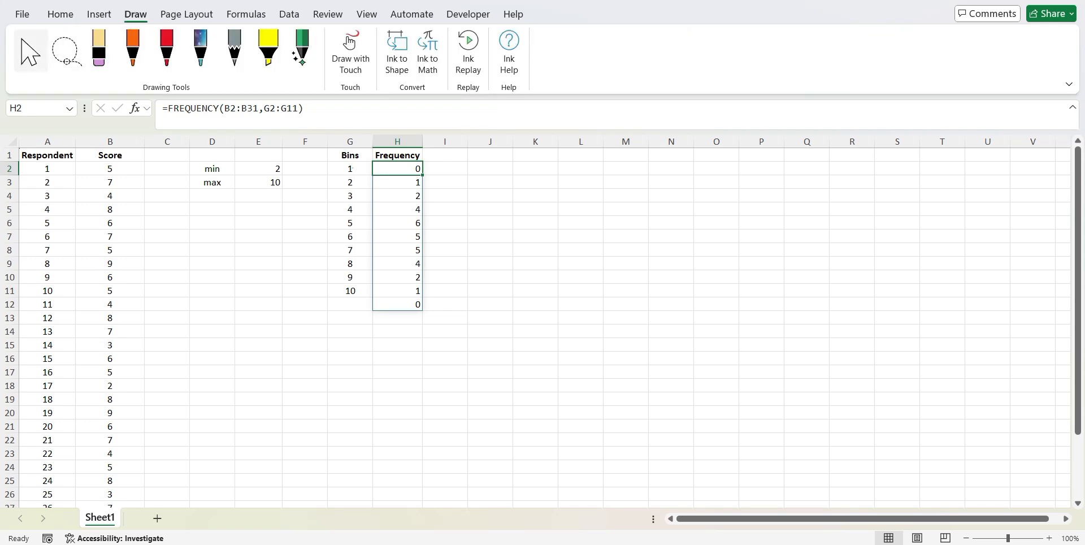
{"action": "left_click", "coordinate": [31, 50]}
{"action": "left_click", "coordinate": [354, 168]}
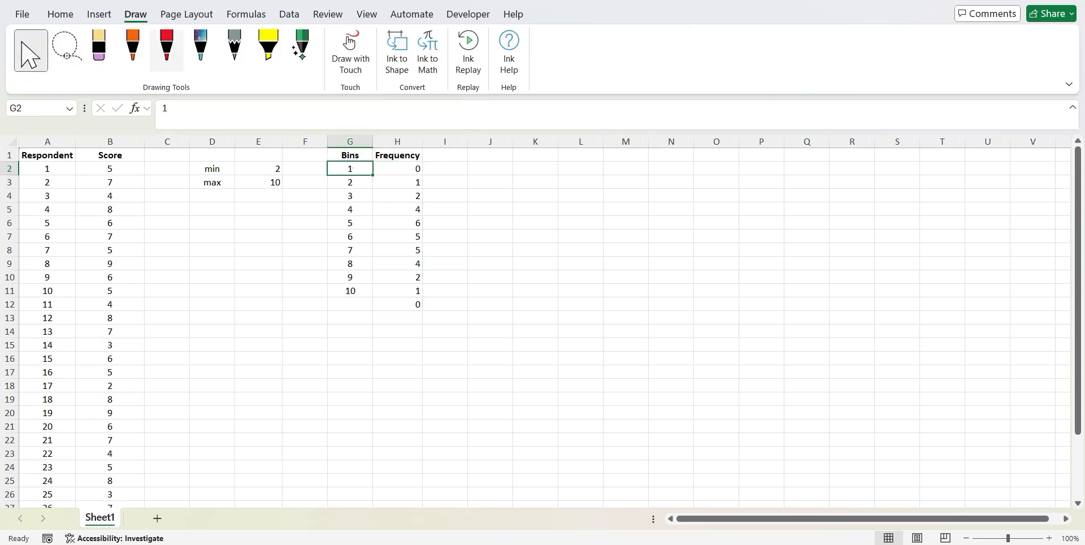
{"action": "left_click", "coordinate": [100, 51]}
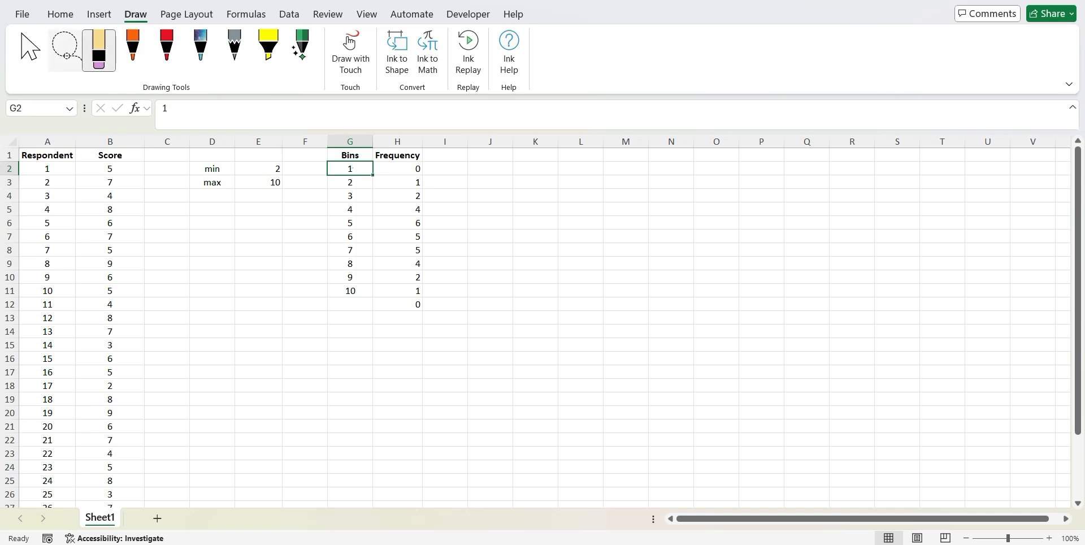
{"action": "left_click", "coordinate": [31, 51]}
{"action": "left_click", "coordinate": [401, 182]}
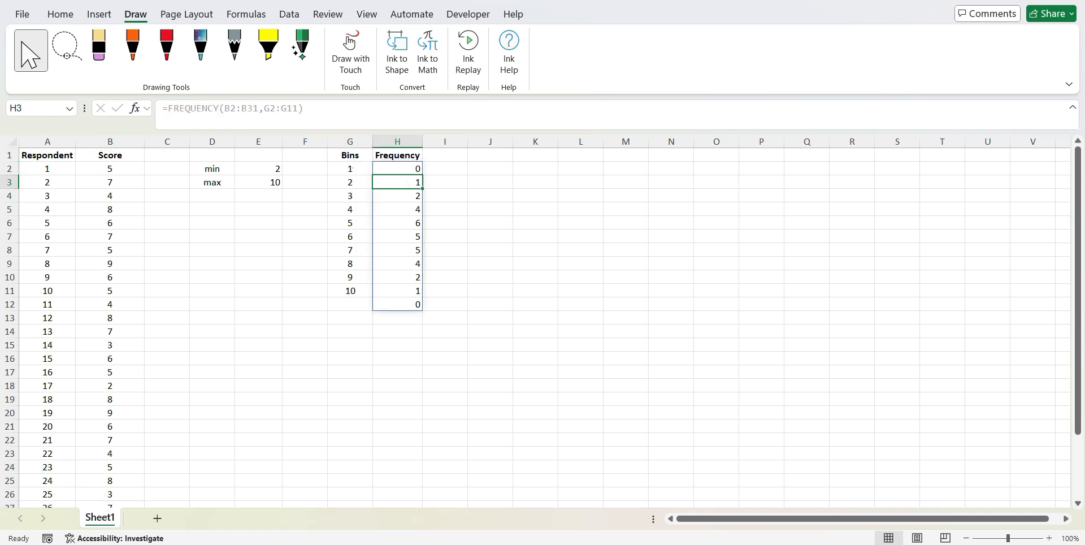
{"action": "left_click", "coordinate": [445, 209]}
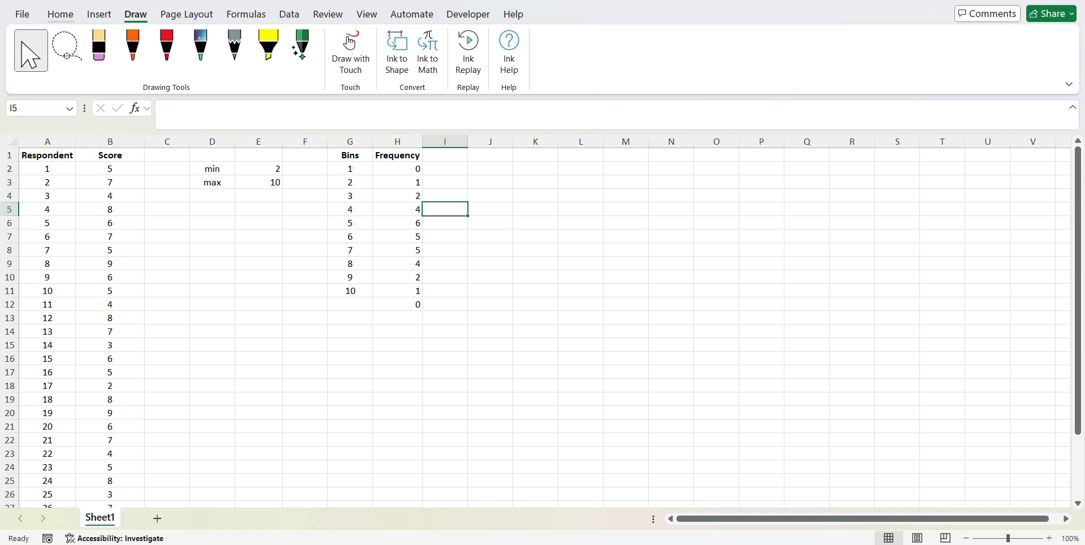
Insert a histogram chart of the Score column and place it beside the frequency table, clear of its values
{"action": "left_click", "coordinate": [86, 15]}
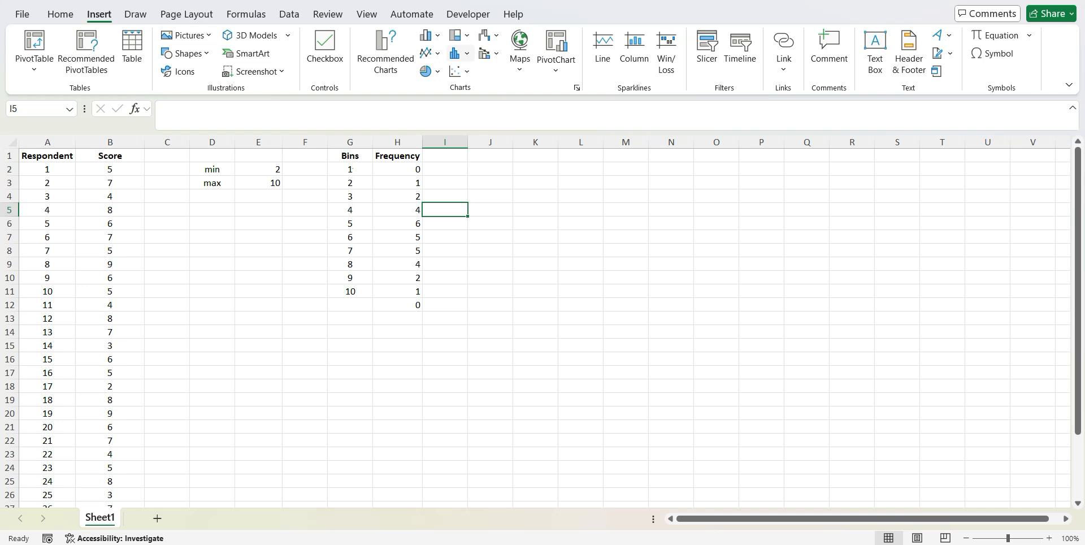
{"action": "left_click", "coordinate": [459, 53]}
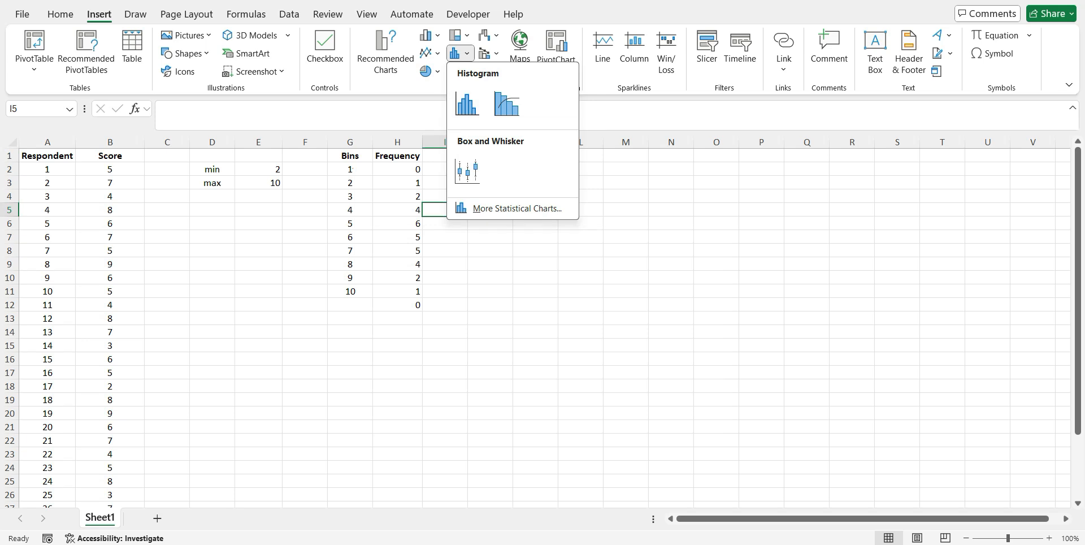
{"action": "left_click", "coordinate": [109, 142]}
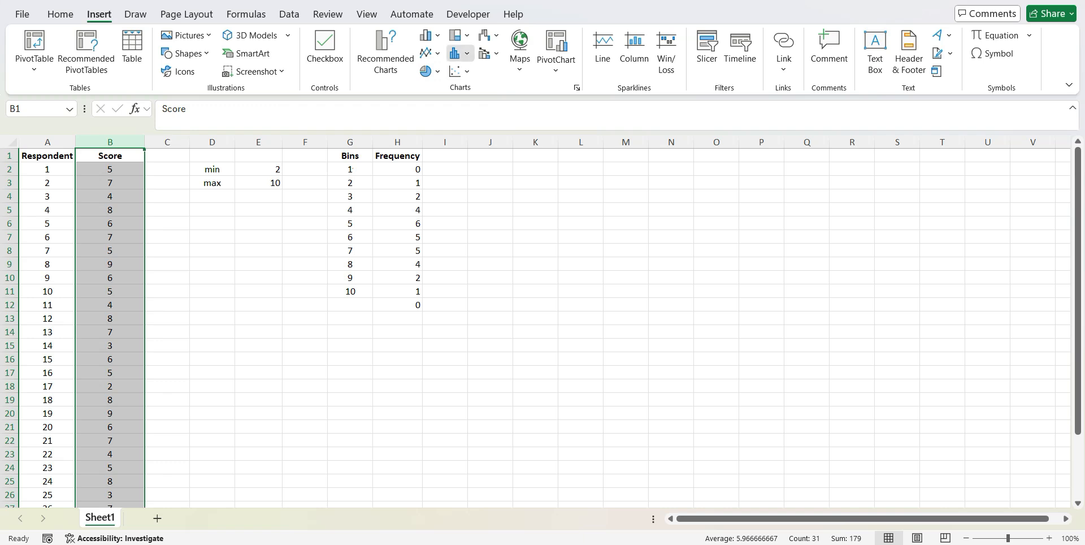
{"action": "left_click", "coordinate": [459, 53]}
{"action": "left_click", "coordinate": [467, 103]}
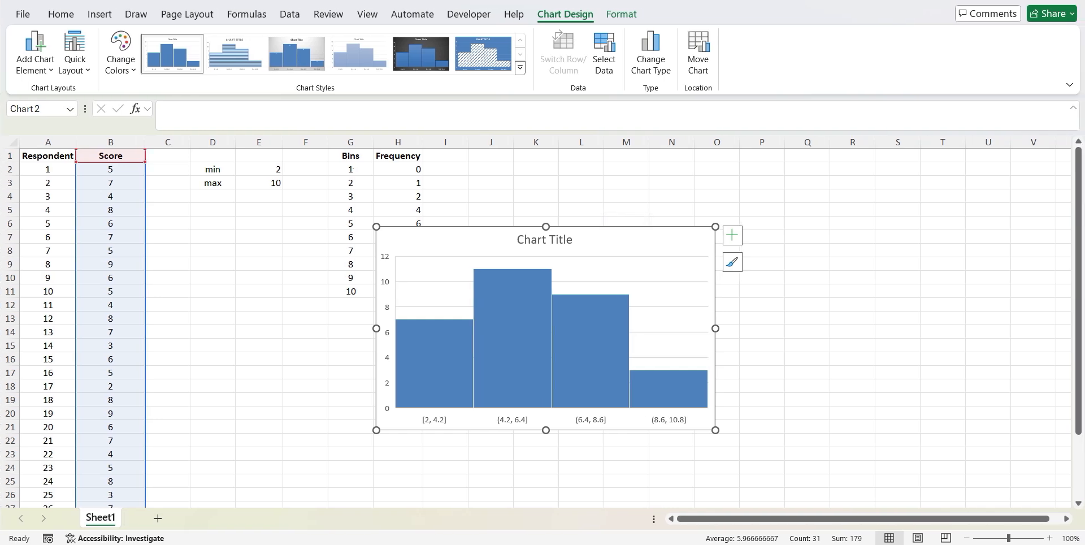
{"action": "left_click_drag", "start_coordinate": [614, 244], "coordinate": [707, 198]}
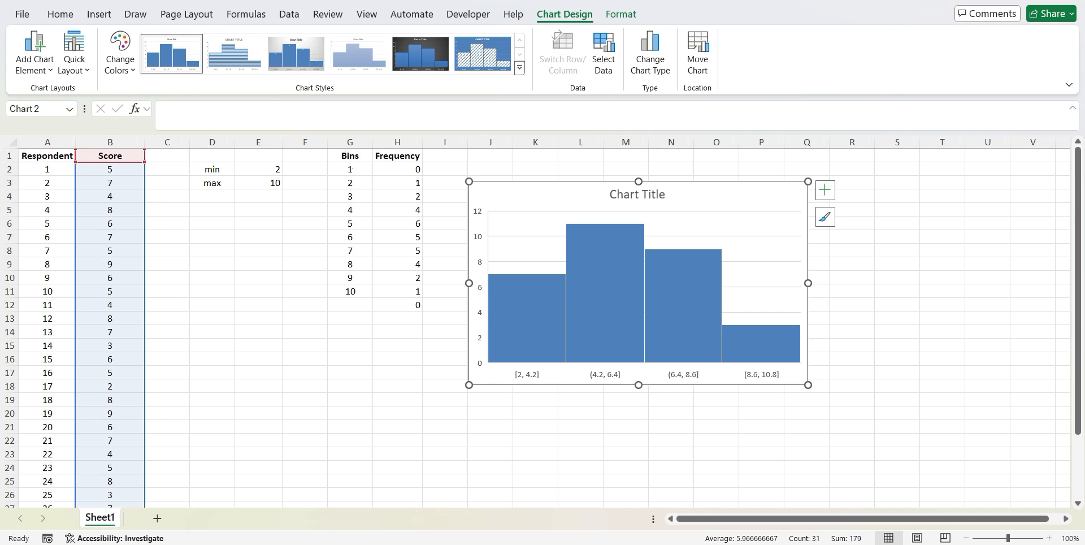
{"action": "left_click", "coordinate": [522, 376]}
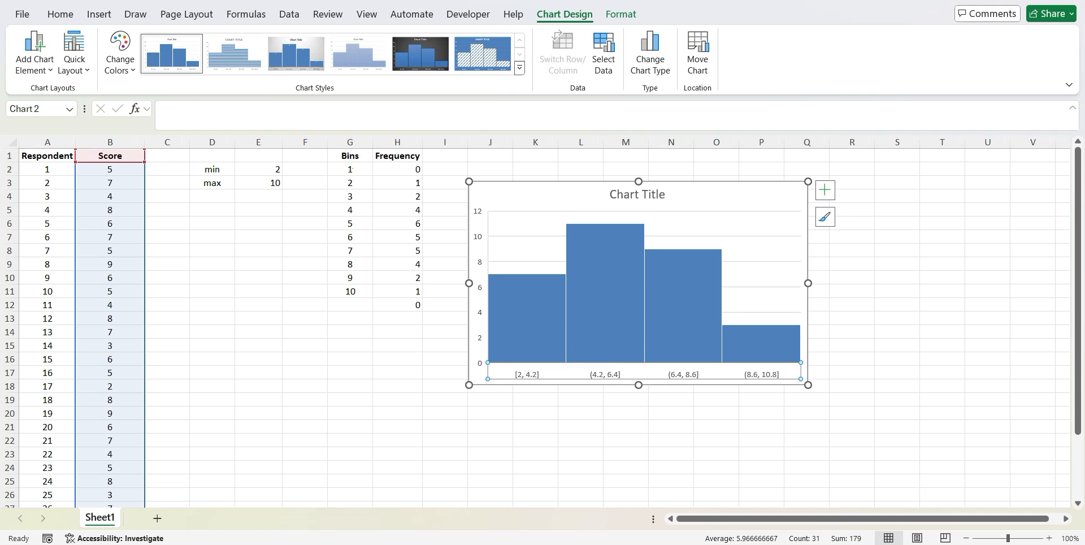
{"action": "left_click", "coordinate": [133, 278]}
{"action": "left_click", "coordinate": [129, 304]}
{"action": "left_click", "coordinate": [135, 332]}
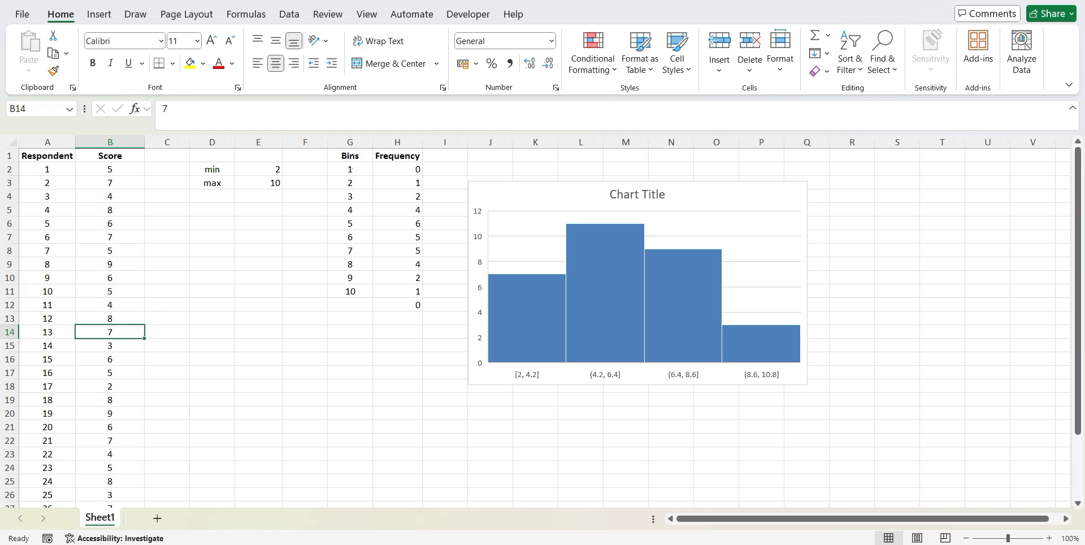
Format the histogram's horizontal axis with a bin width of 1
{"action": "left_click", "coordinate": [510, 364]}
{"action": "left_click", "coordinate": [531, 373]}
{"action": "right_click", "coordinate": [530, 373]}
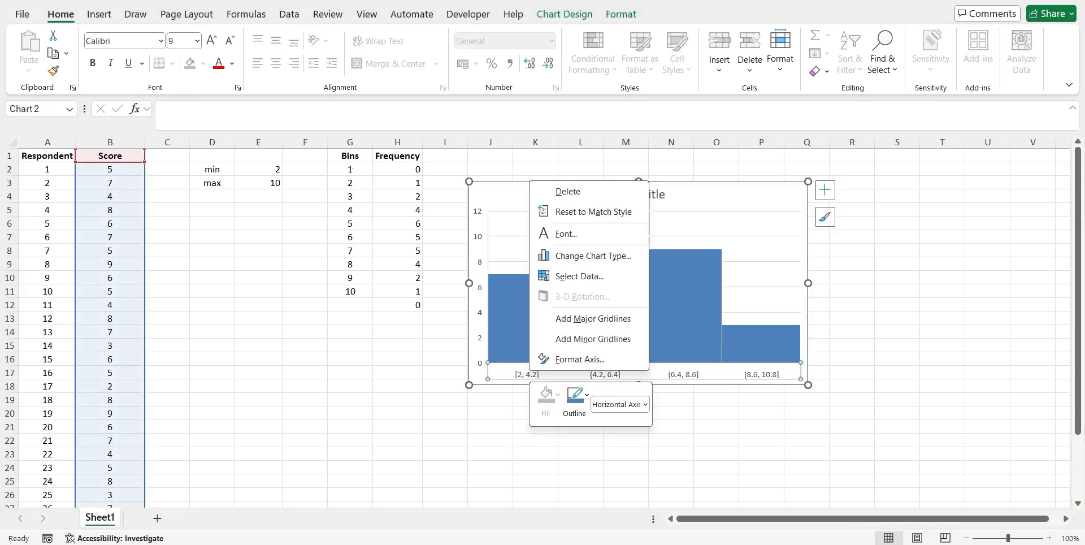
{"action": "left_click", "coordinate": [580, 358]}
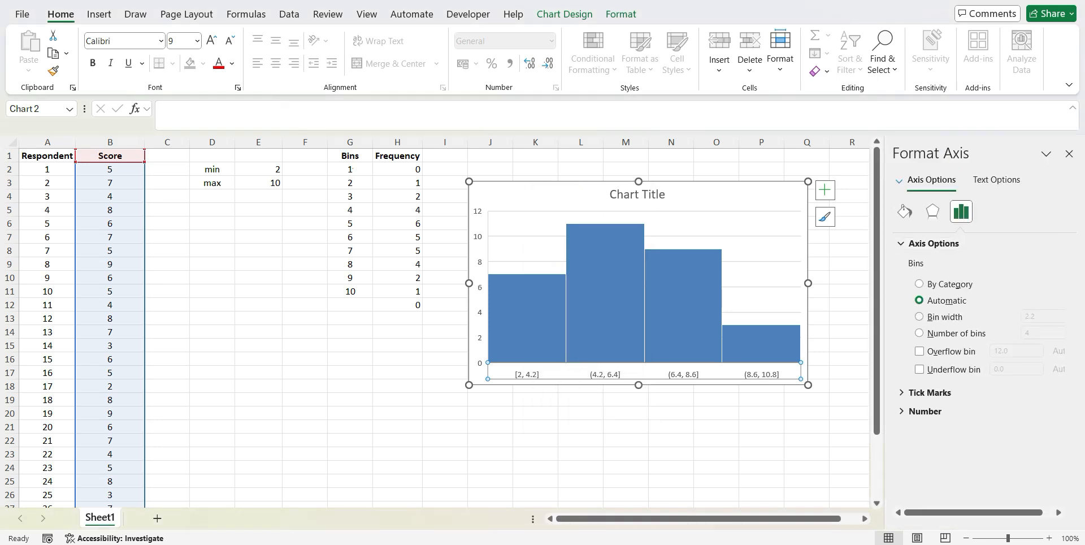
{"action": "left_click", "coordinate": [919, 316]}
{"action": "left_click", "coordinate": [1044, 316]}
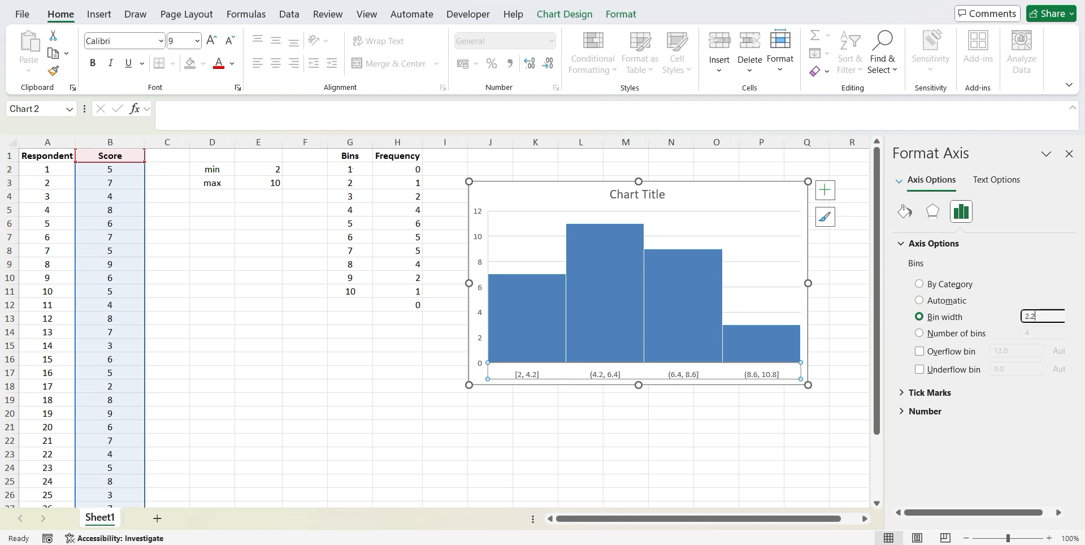
{"action": "key", "text": "BackSpace"}
{"action": "key", "text": "BackSpace"}
{"action": "key", "text": "BackSpace"}
{"action": "type", "text": "1"}
{"action": "key", "text": "Return"}
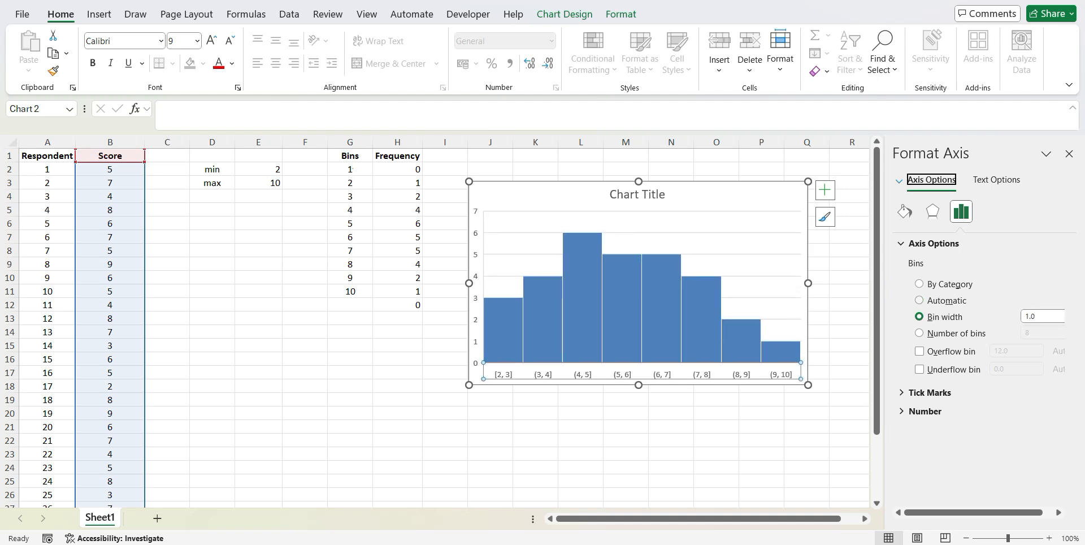
{"action": "left_click", "coordinate": [1069, 154]}
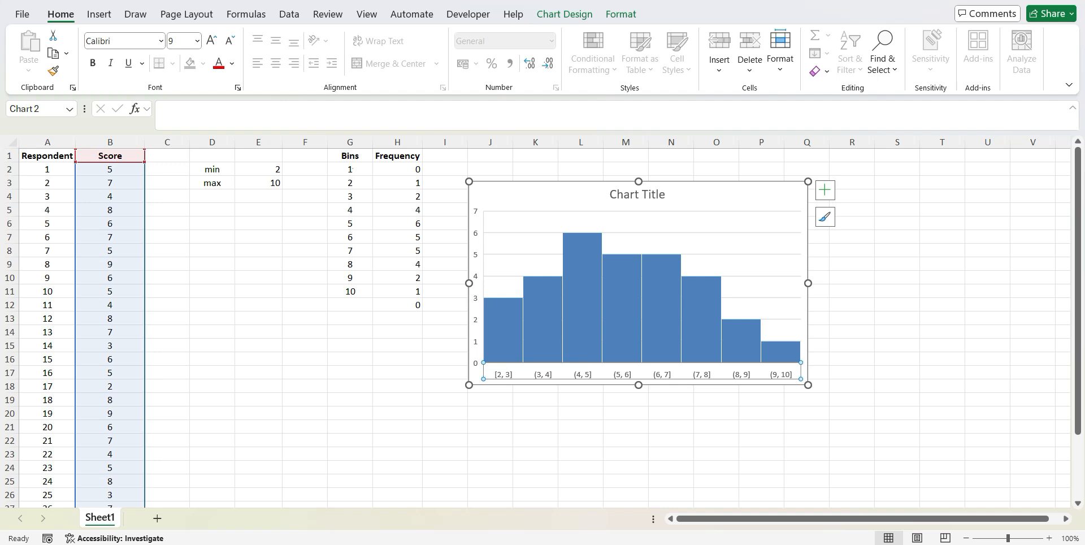
Compare the first two bins in G2 and G3 with the first bar of the histogram
{"action": "left_click", "coordinate": [351, 169]}
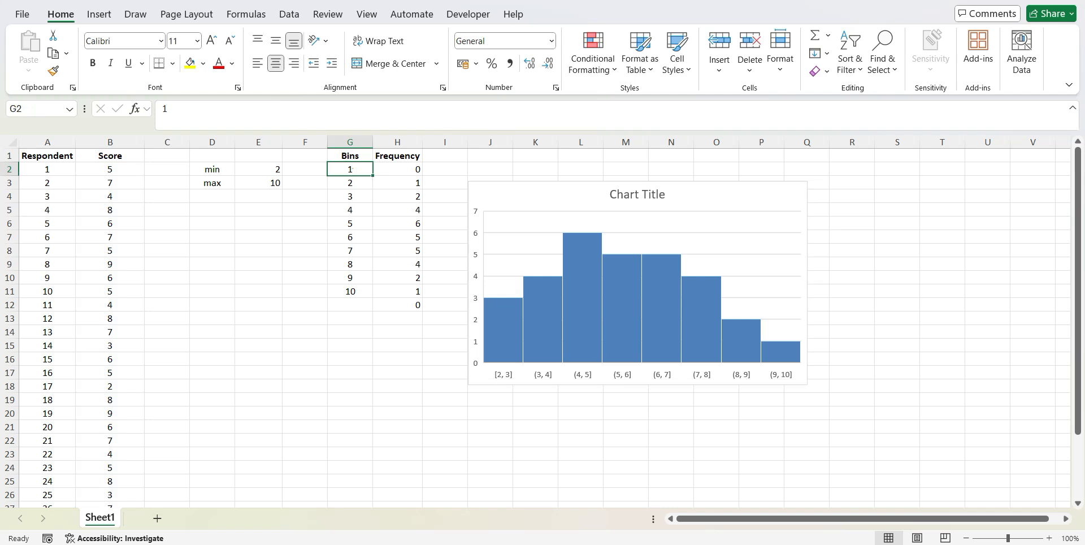
{"action": "key", "text": "Down"}
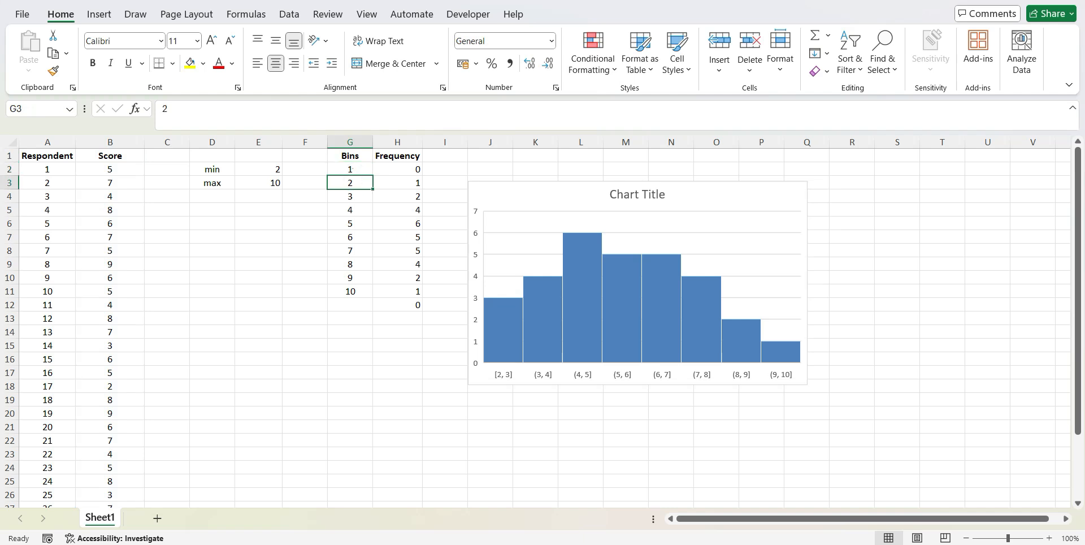
{"action": "left_click", "coordinate": [501, 329]}
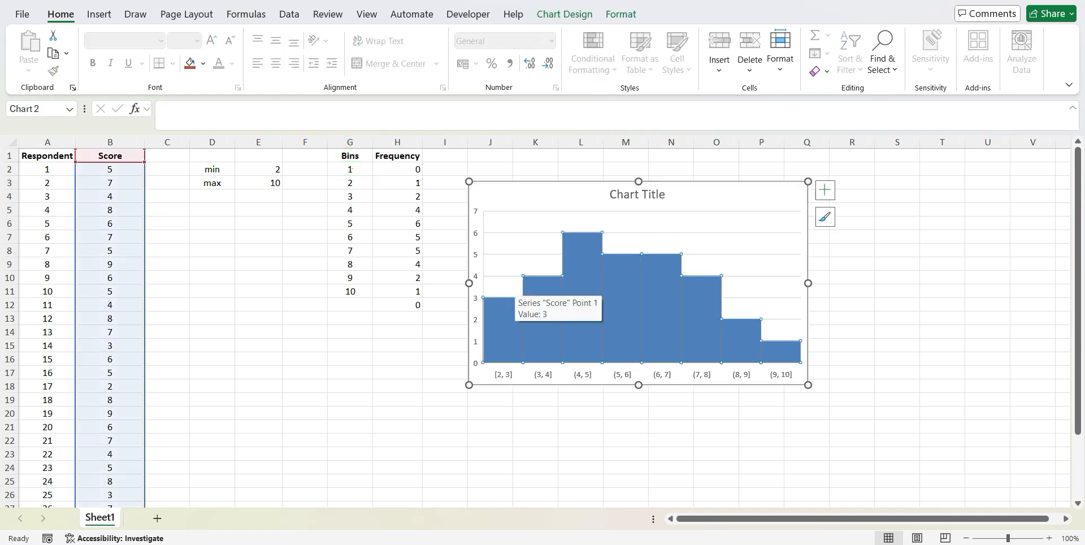
{"action": "left_click", "coordinate": [501, 329]}
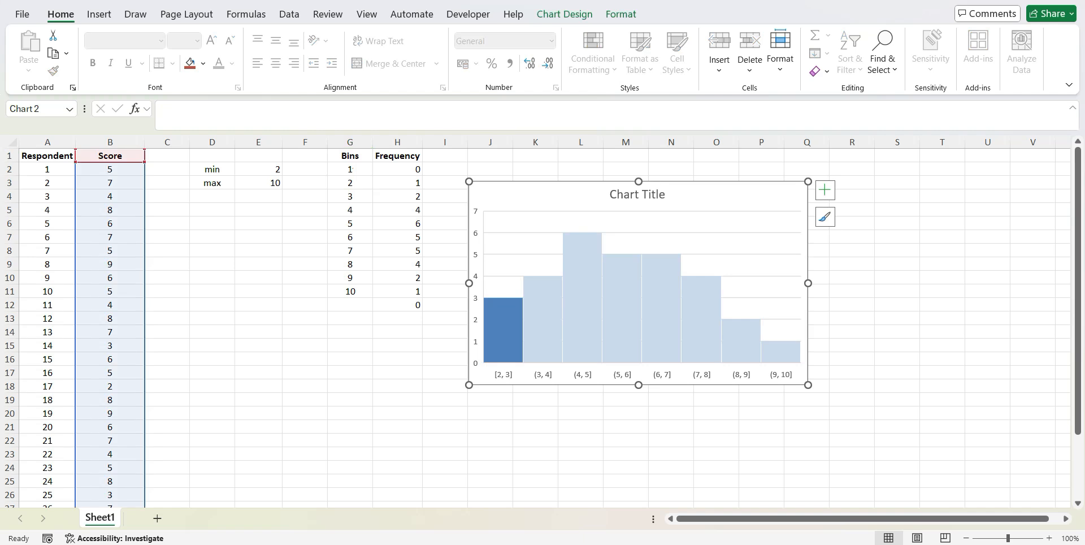
{"action": "left_click", "coordinate": [493, 339]}
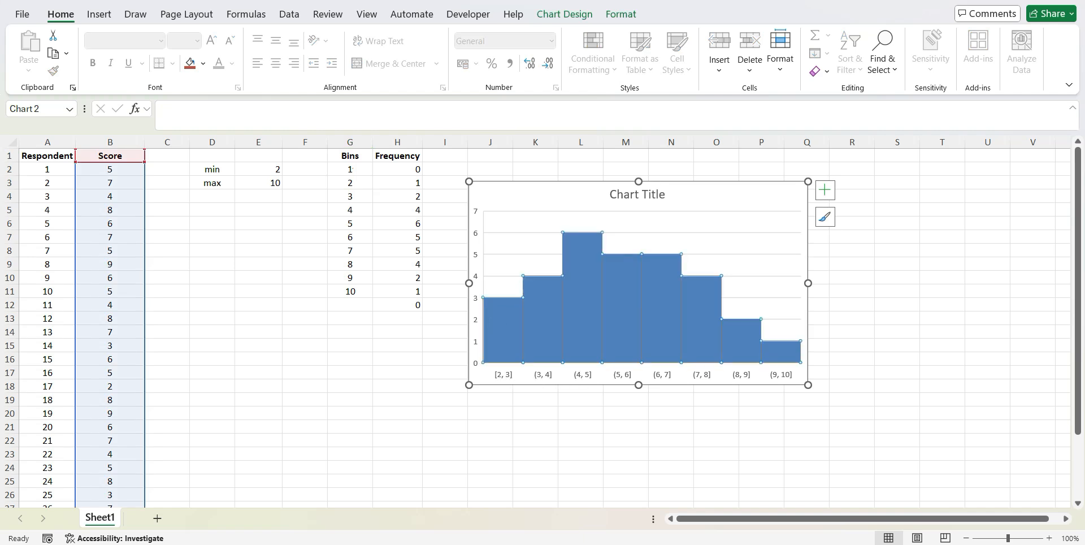
{"action": "left_click", "coordinate": [397, 332]}
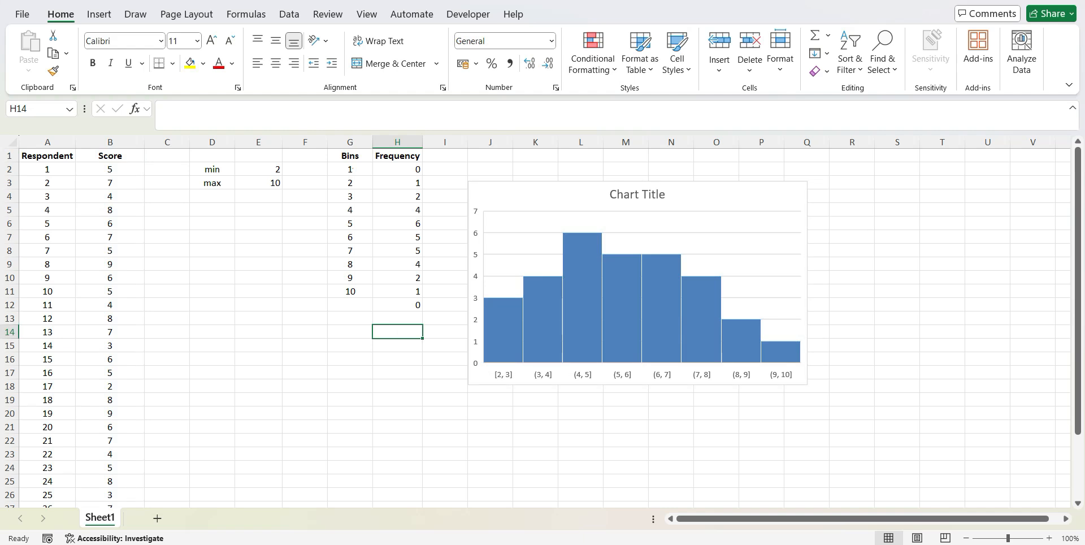
Replace the bins in G2:G9 with 3, 4, 5, 6, 7, 8, 9 and 10
{"action": "left_click", "coordinate": [351, 169]}
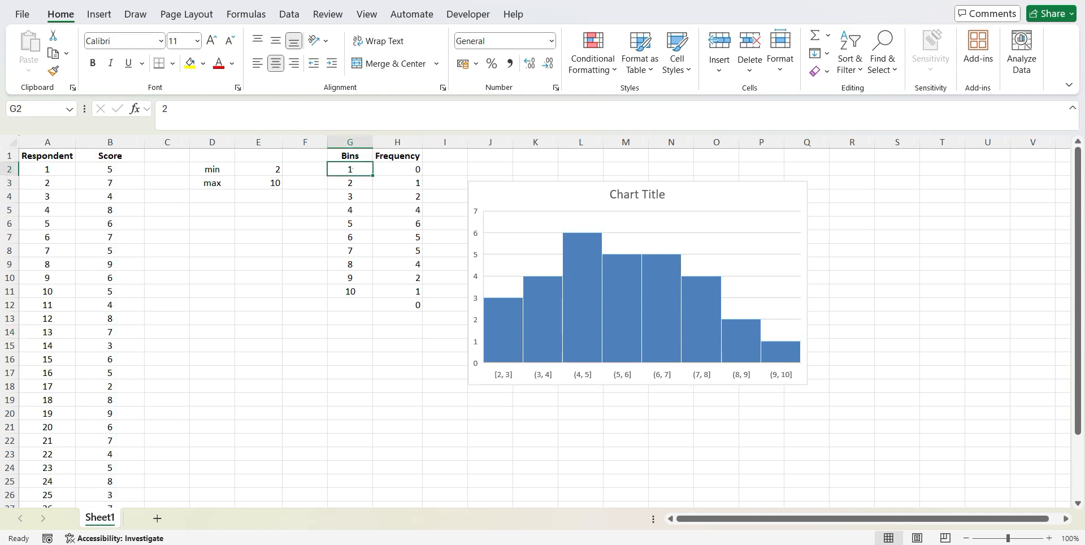
{"action": "type", "text": "3"}
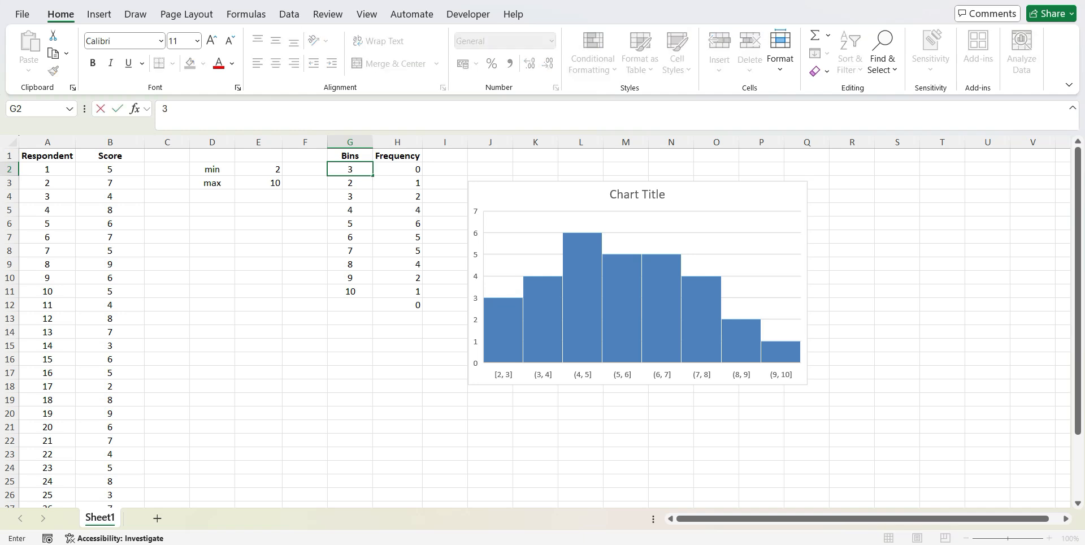
{"action": "key", "text": "Return"}
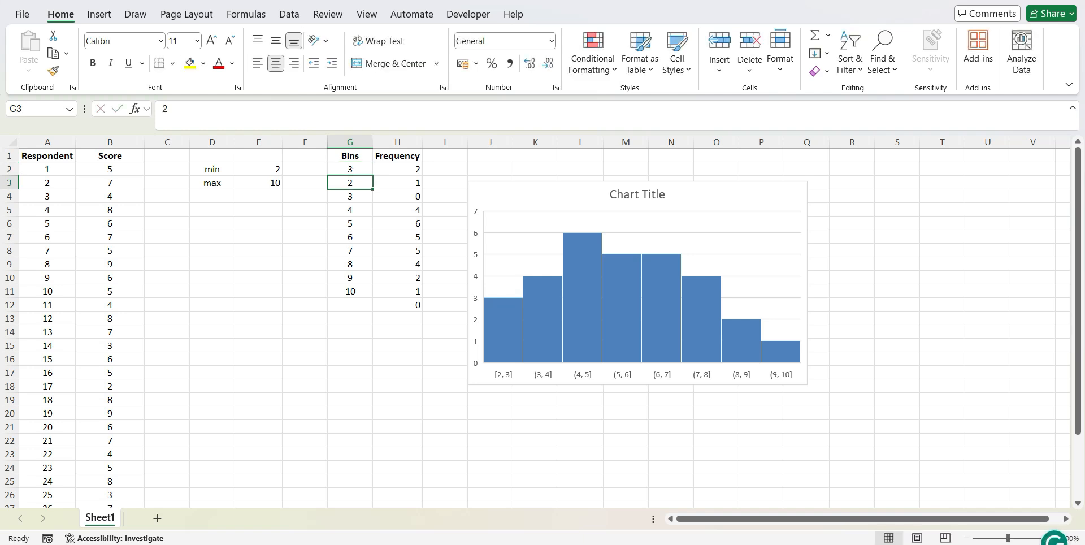
{"action": "type", "text": "4"}
{"action": "key", "text": "Return"}
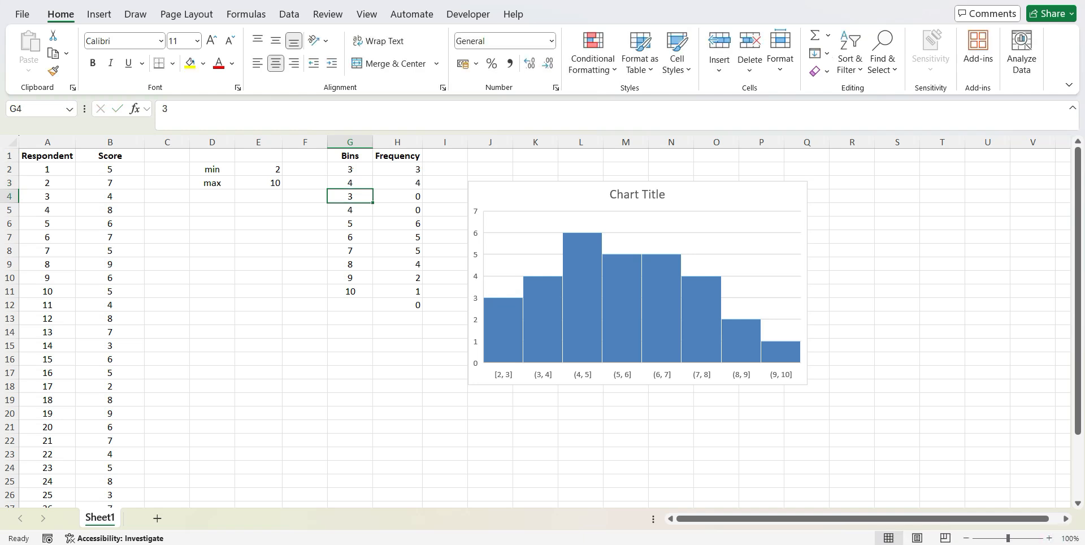
{"action": "type", "text": "5"}
{"action": "key", "text": "Return"}
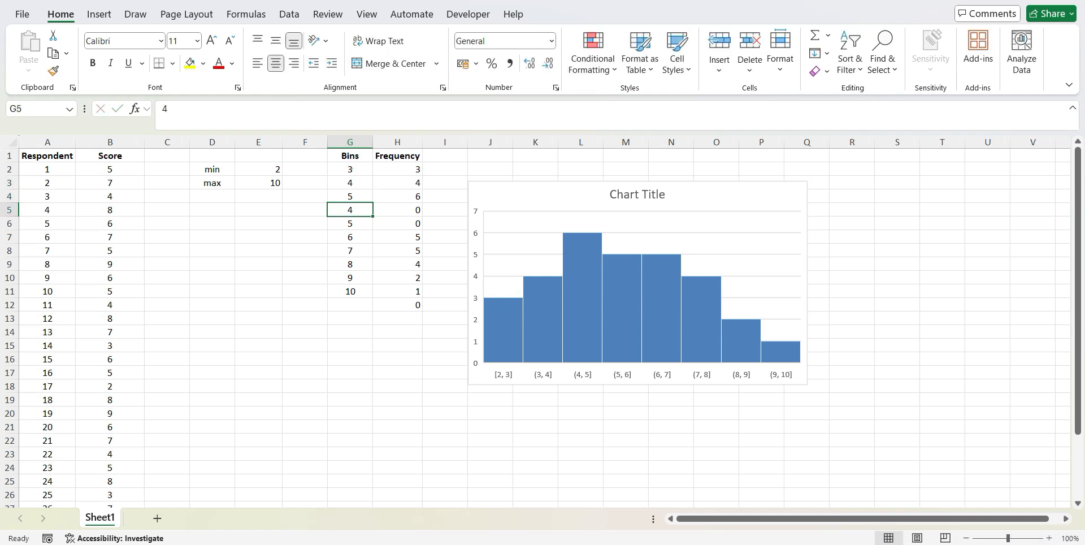
{"action": "type", "text": "6"}
{"action": "key", "text": "Return"}
{"action": "type", "text": "7"}
{"action": "key", "text": "Return"}
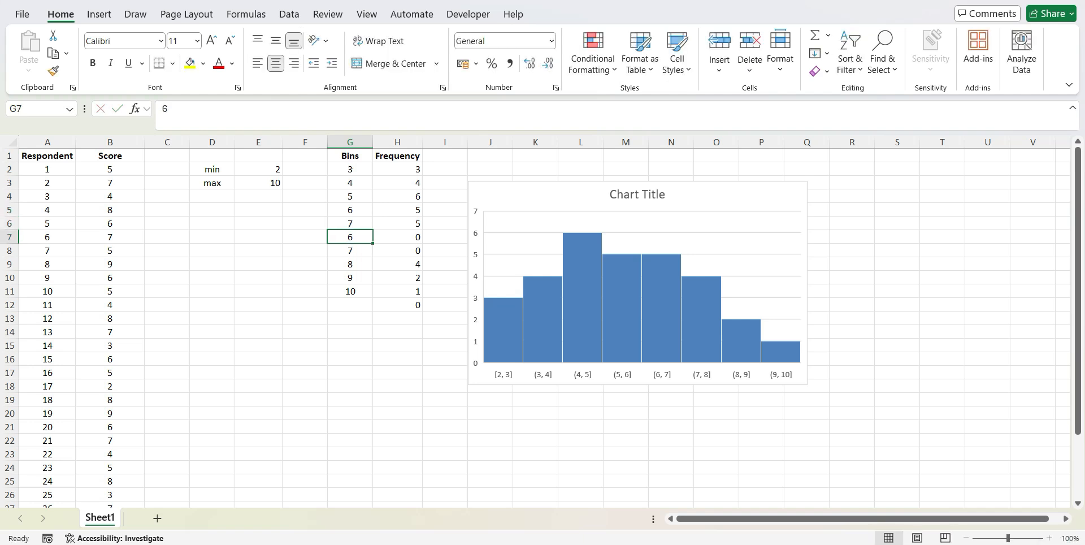
{"action": "type", "text": "8"}
{"action": "key", "text": "Return"}
{"action": "type", "text": "9"}
{"action": "key", "text": "Return"}
{"action": "type", "text": "10"}
{"action": "key", "text": "Return"}
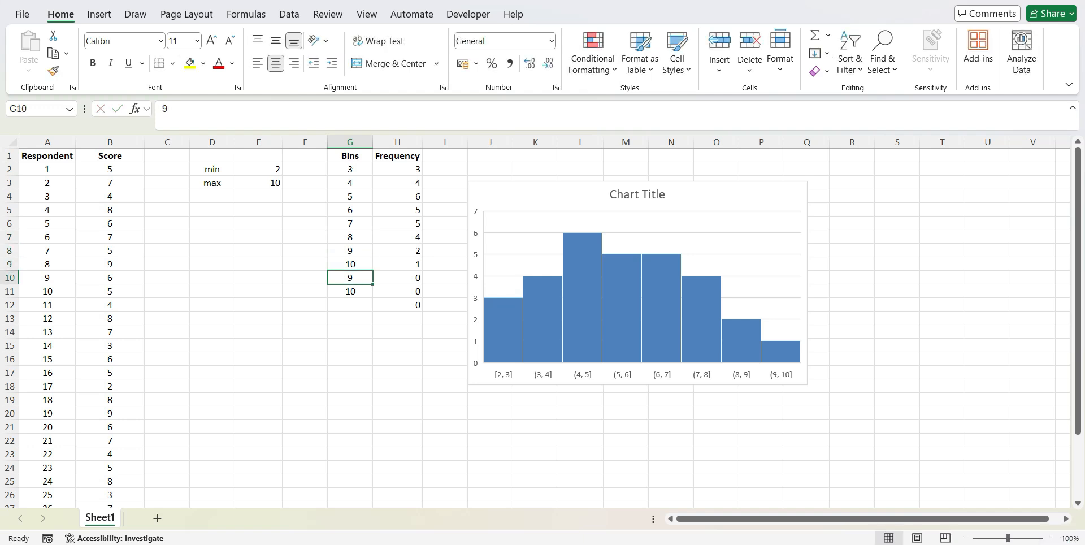
Clear the contents of the surplus bin and frequency cells in G10:H12
{"action": "key", "text": "shift+Right"}
{"action": "key", "text": "shift+Down"}
{"action": "key", "text": "shift+Down"}
{"action": "key", "text": "Delete"}
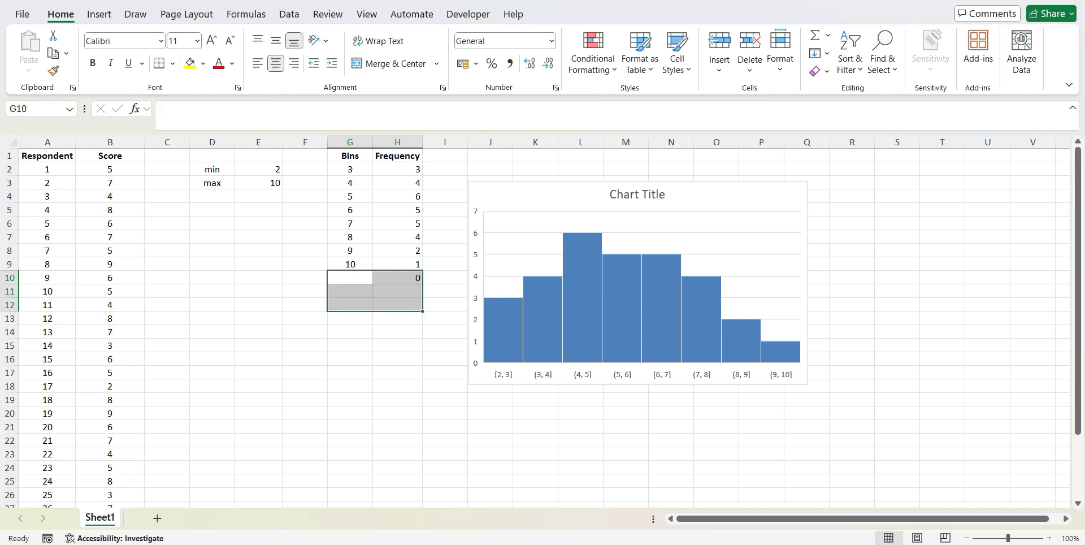
Enter 1 in F2 and 3 in F3 as the lower limits beside the first two bins
{"action": "left_click", "coordinate": [315, 166]}
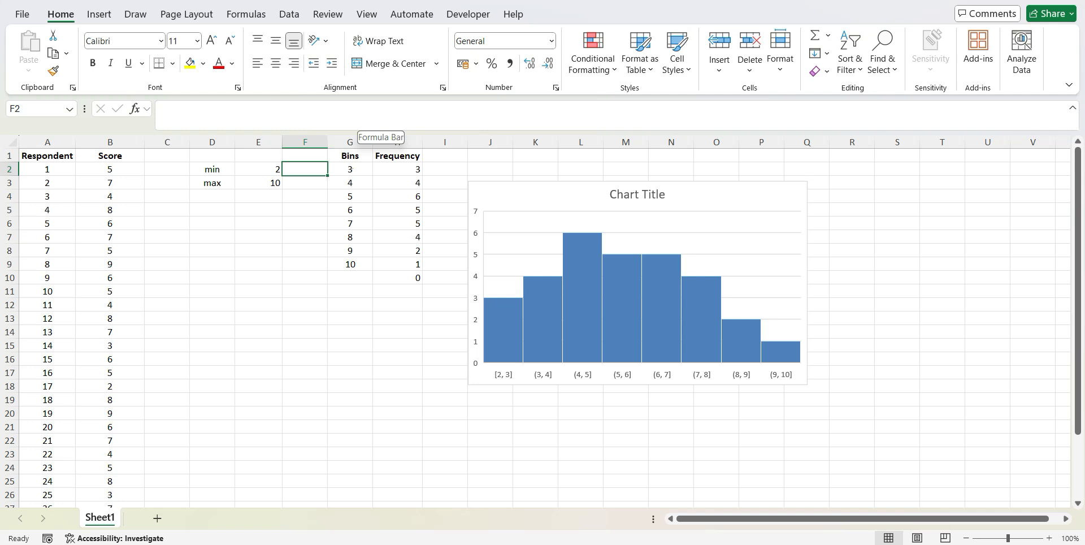
{"action": "type", "text": "1"}
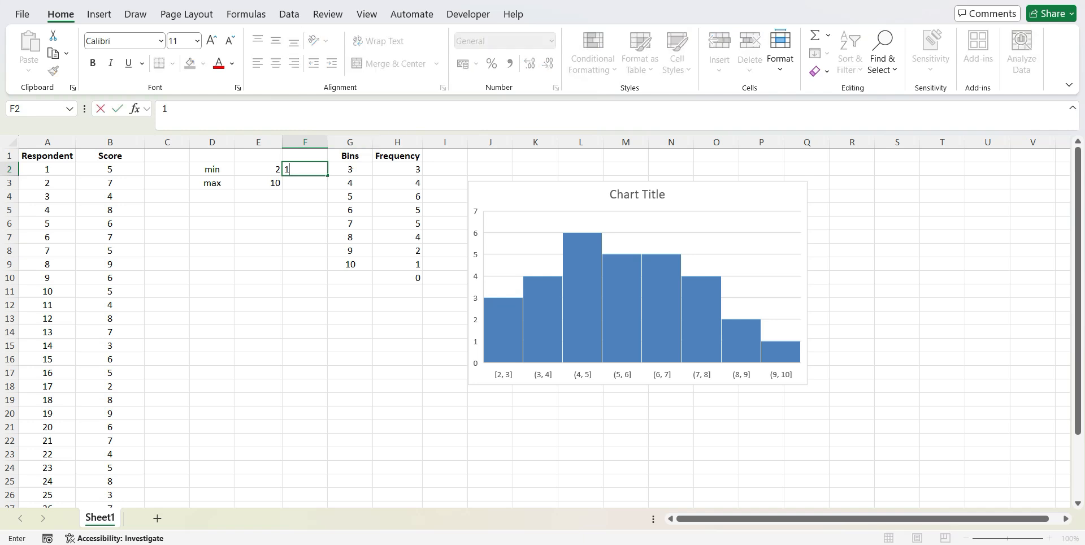
{"action": "key", "text": "Return"}
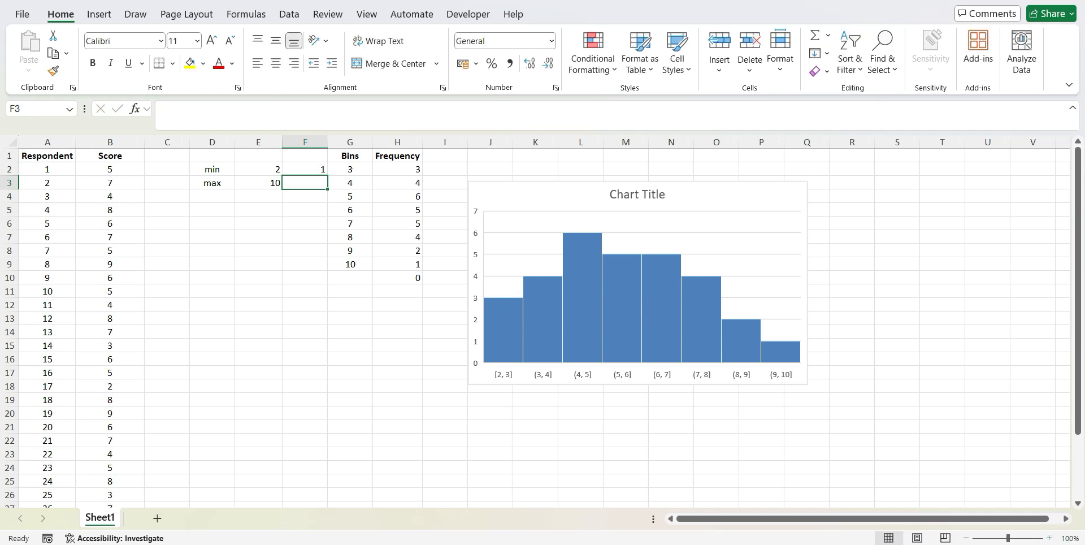
{"action": "type", "text": "3"}
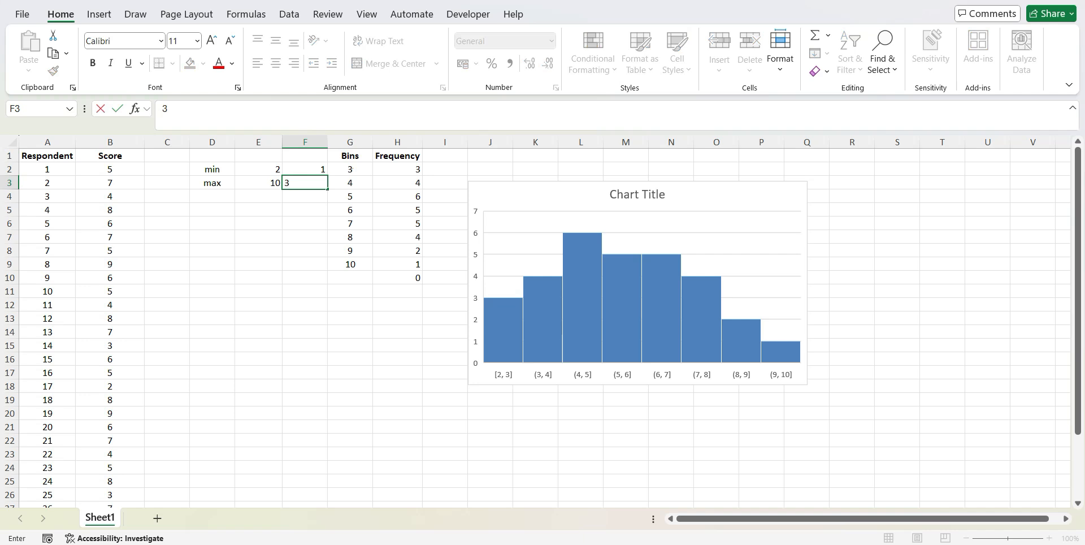
{"action": "key", "text": "Return"}
{"action": "type", "text": "5"}
{"action": "key", "text": "Return"}
{"action": "key", "text": "Up"}
Enter the remaining lower limits 4, 5, 6, 7, 8 and 9 in cells F4:F9
{"action": "type", "text": "4"}
{"action": "key", "text": "Return"}
{"action": "type", "text": "5"}
{"action": "key", "text": "Return"}
{"action": "type", "text": "6"}
{"action": "key", "text": "Return"}
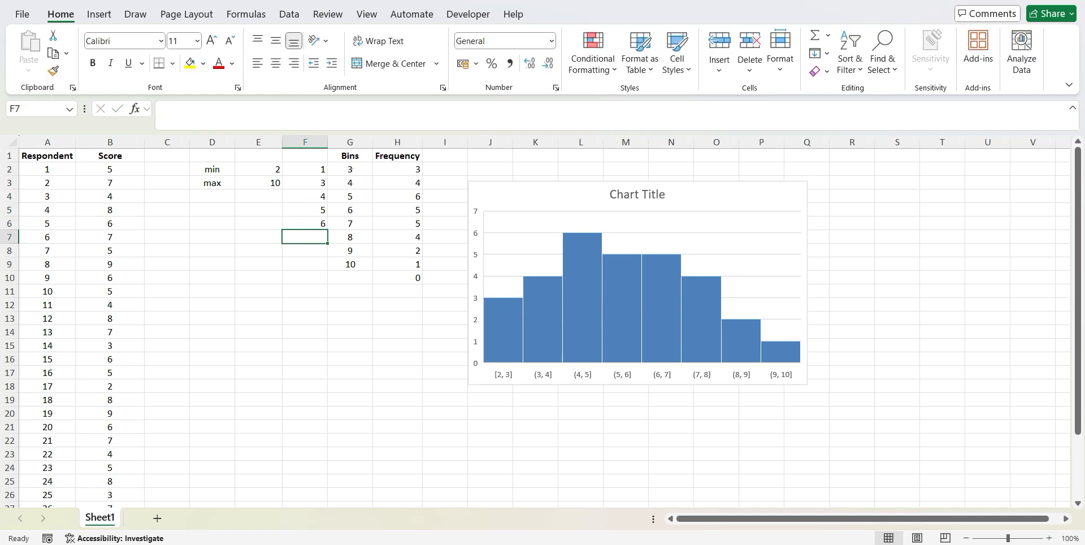
{"action": "type", "text": "7"}
{"action": "key", "text": "Return"}
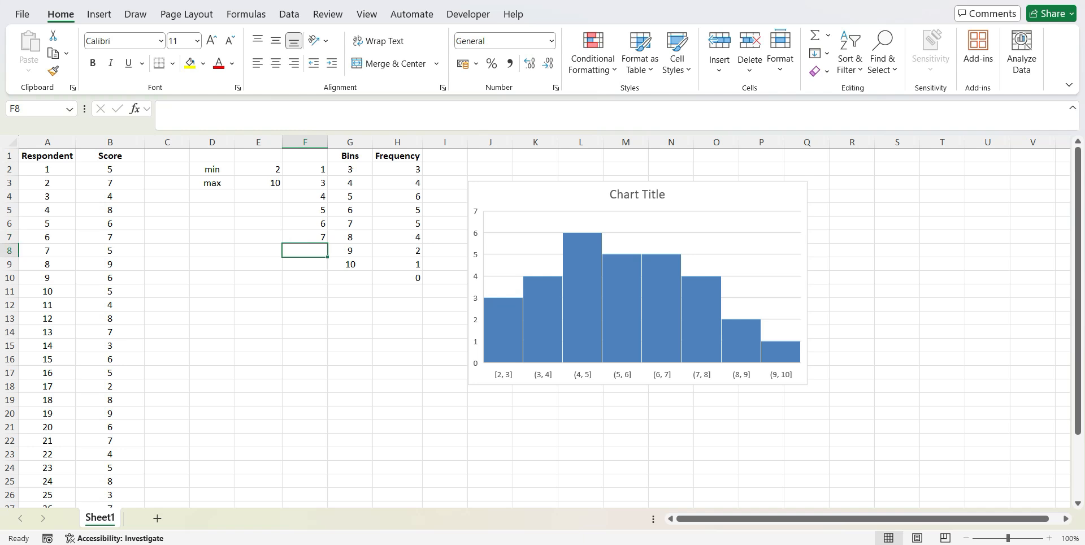
{"action": "type", "text": "8"}
{"action": "key", "text": "Return"}
{"action": "type", "text": "9"}
{"action": "key", "text": "Return"}
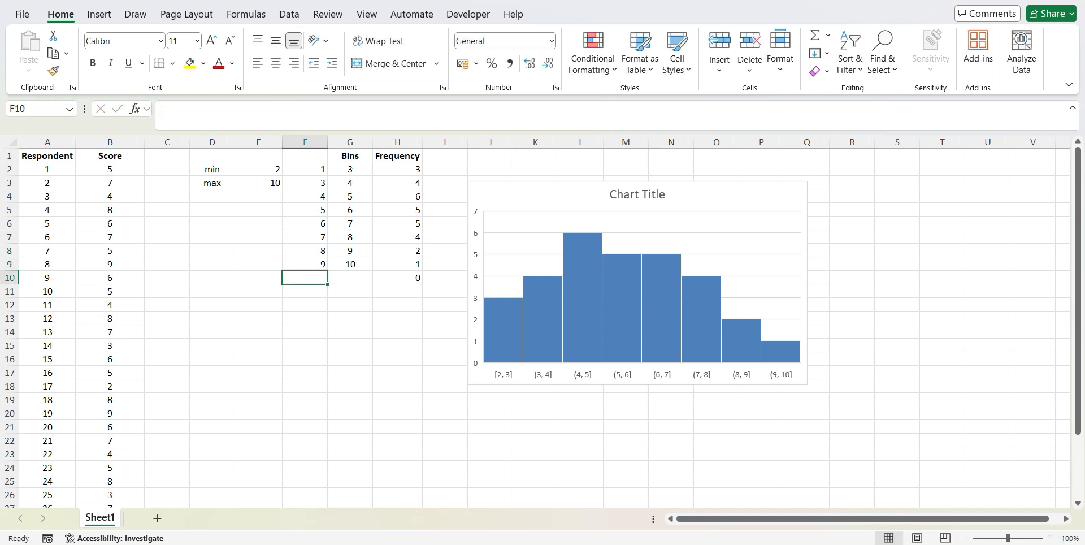
Add data labels to the bars of the histogram and deselect the chart
{"action": "left_click", "coordinate": [319, 170]}
{"action": "left_click", "coordinate": [353, 175]}
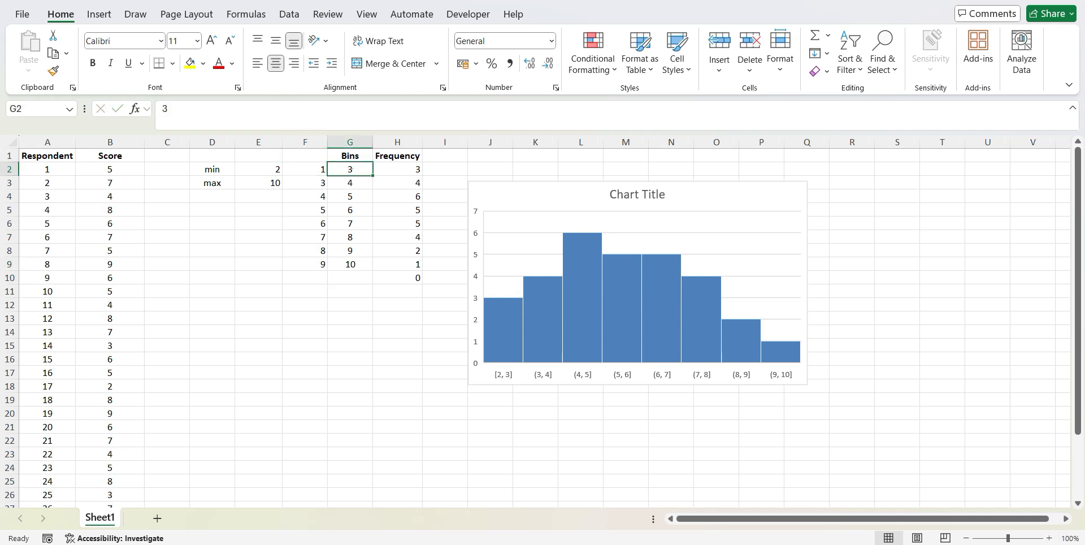
{"action": "left_click", "coordinate": [583, 305]}
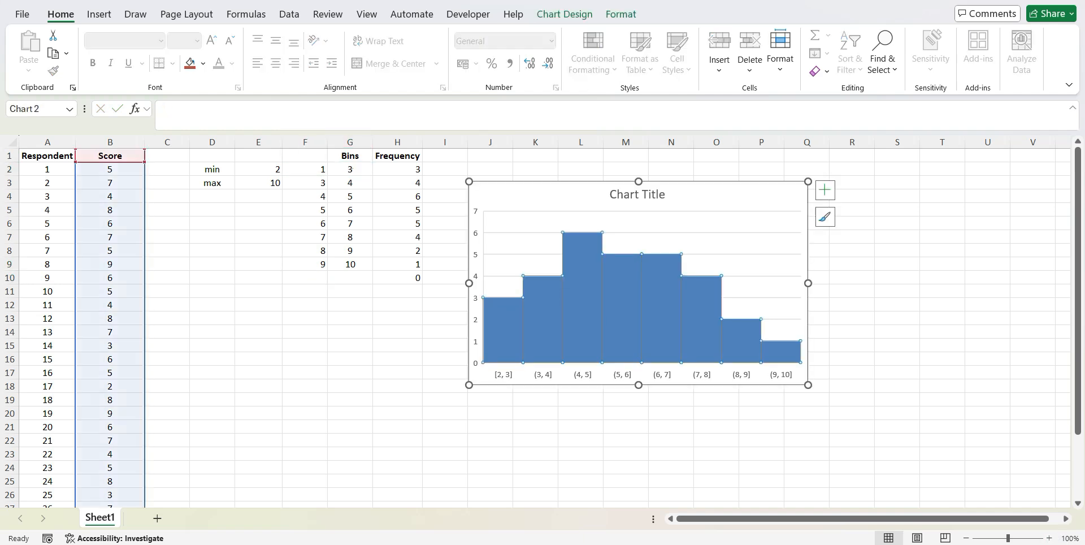
{"action": "right_click", "coordinate": [663, 328]}
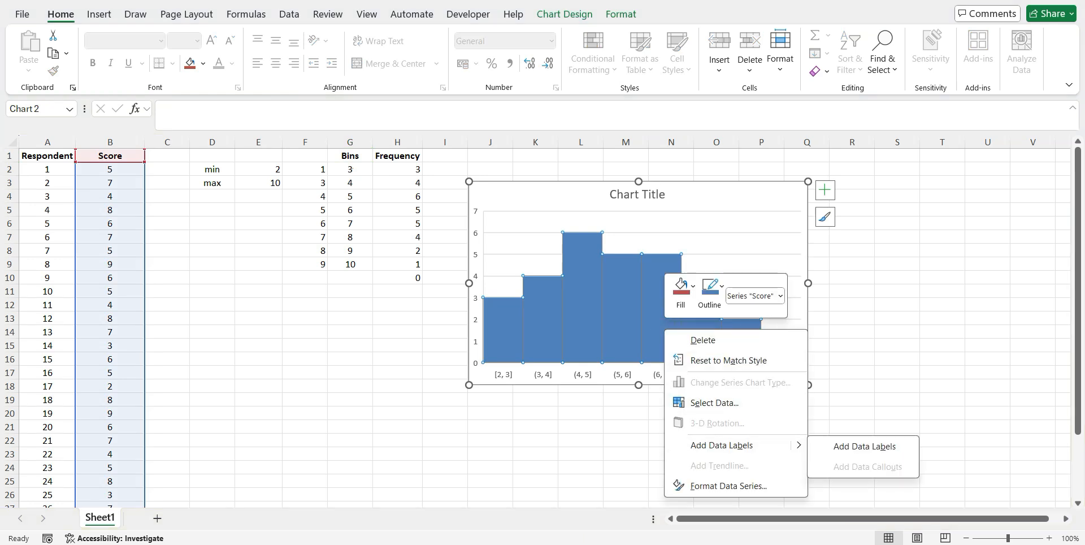
{"action": "left_click", "coordinate": [824, 190]}
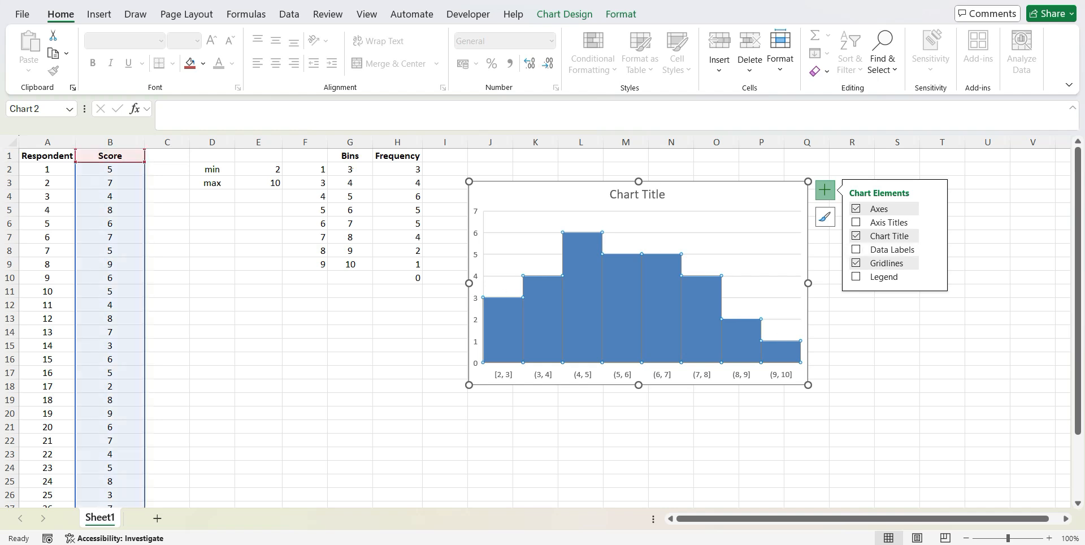
{"action": "left_click", "coordinate": [857, 249]}
{"action": "left_click", "coordinate": [851, 358]}
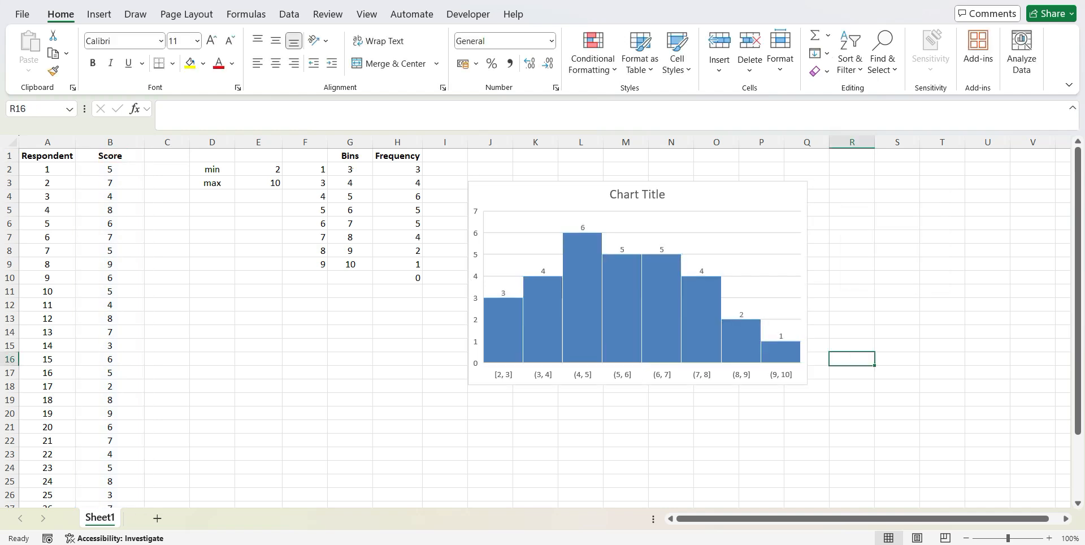
Compare the limits in F2:G3 with the first two bars of the histogram
{"action": "left_click", "coordinate": [305, 169]}
{"action": "left_click", "coordinate": [350, 169]}
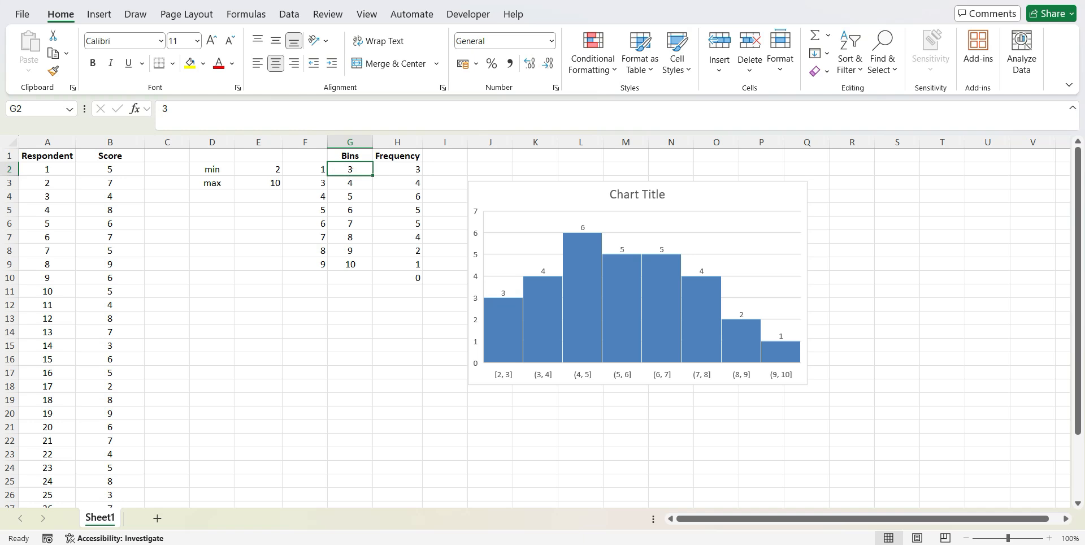
{"action": "left_click", "coordinate": [498, 318]}
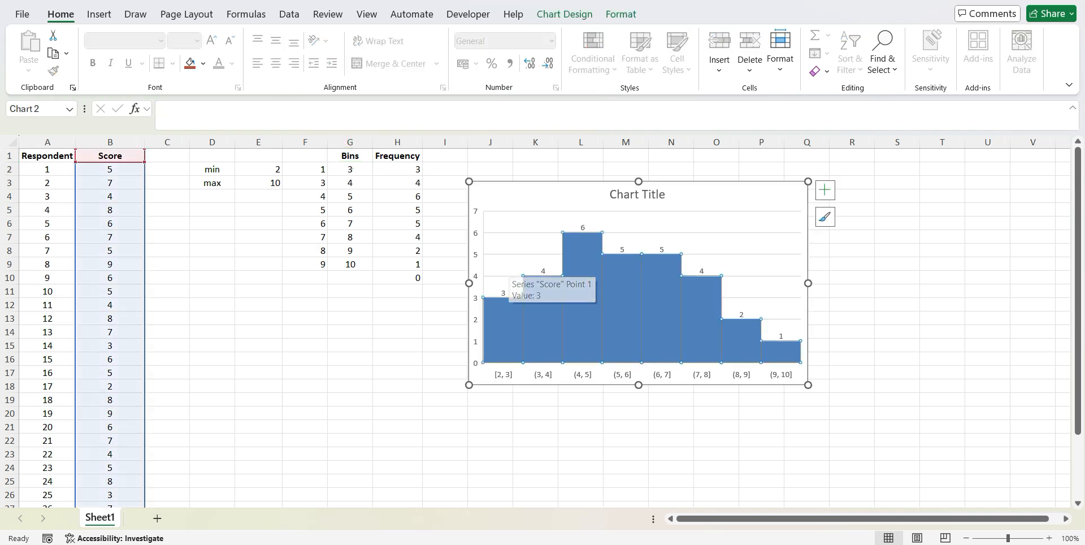
{"action": "left_click", "coordinate": [305, 183]}
{"action": "left_click", "coordinate": [350, 182]}
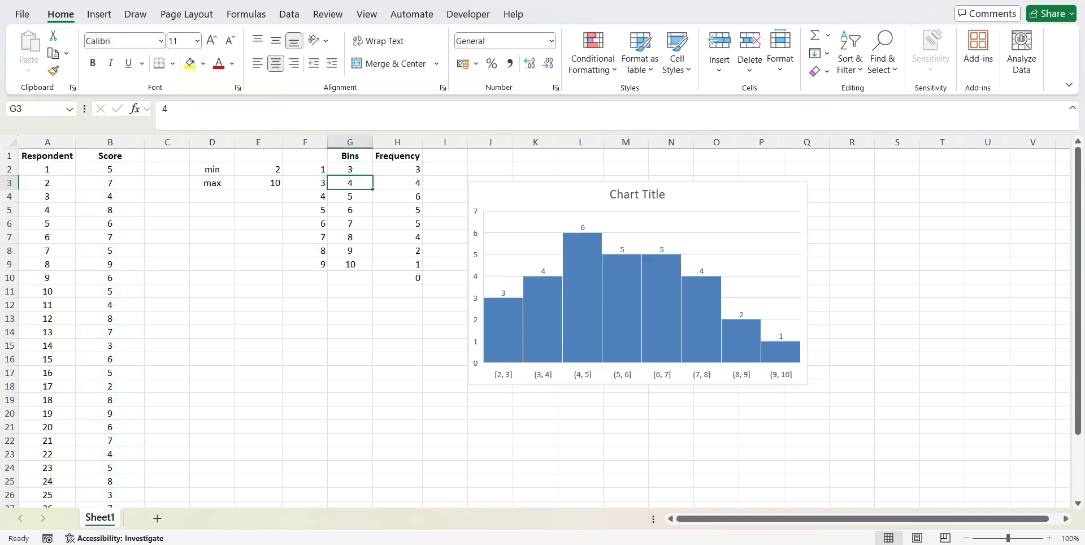
{"action": "left_click", "coordinate": [542, 321]}
{"action": "left_click", "coordinate": [350, 305]}
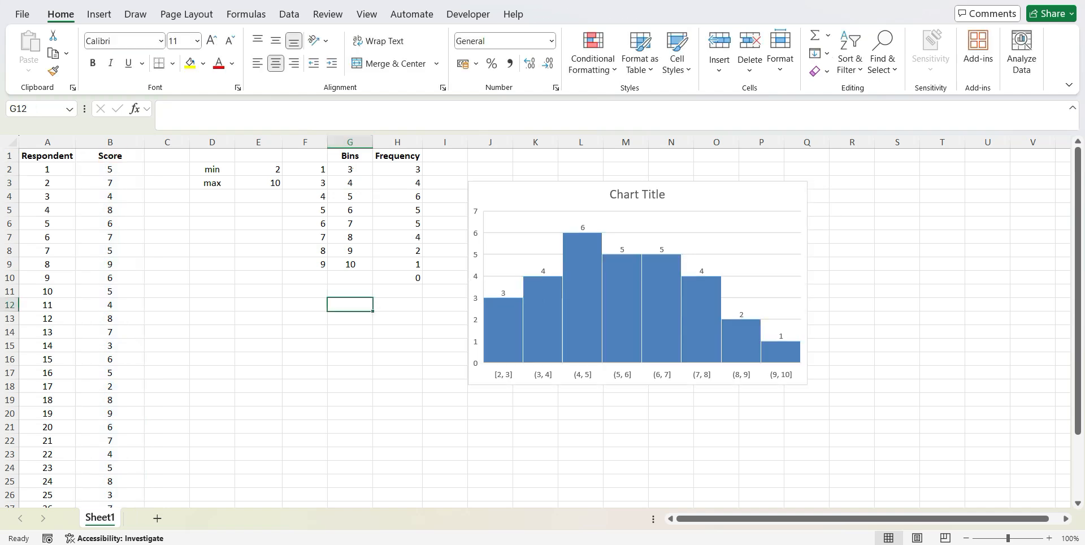
Replace the histogram's placeholder title with "Quiz Score"
{"action": "left_click", "coordinate": [700, 198]}
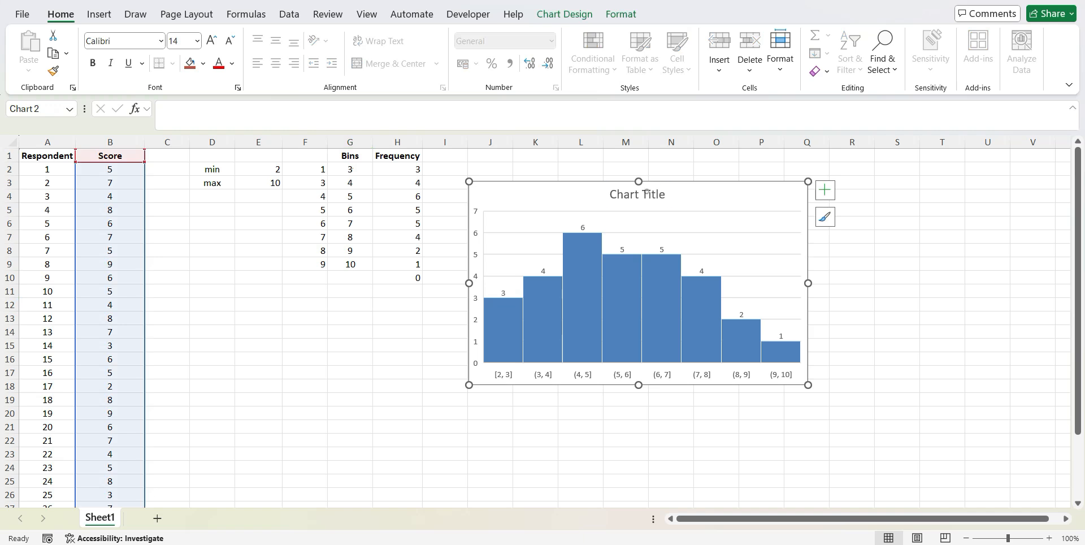
{"action": "double_click", "coordinate": [646, 192]}
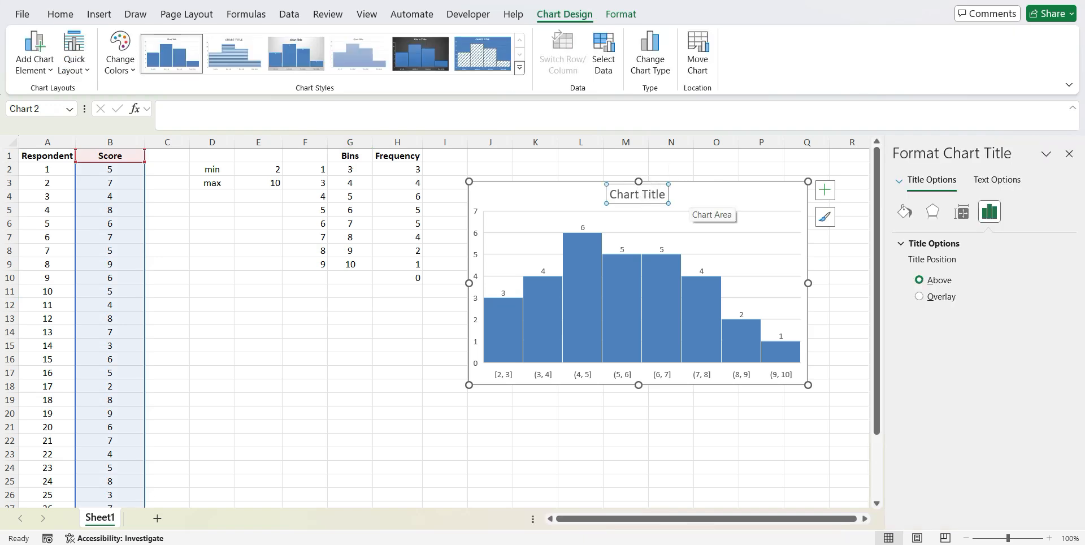
{"action": "left_click", "coordinate": [645, 193]}
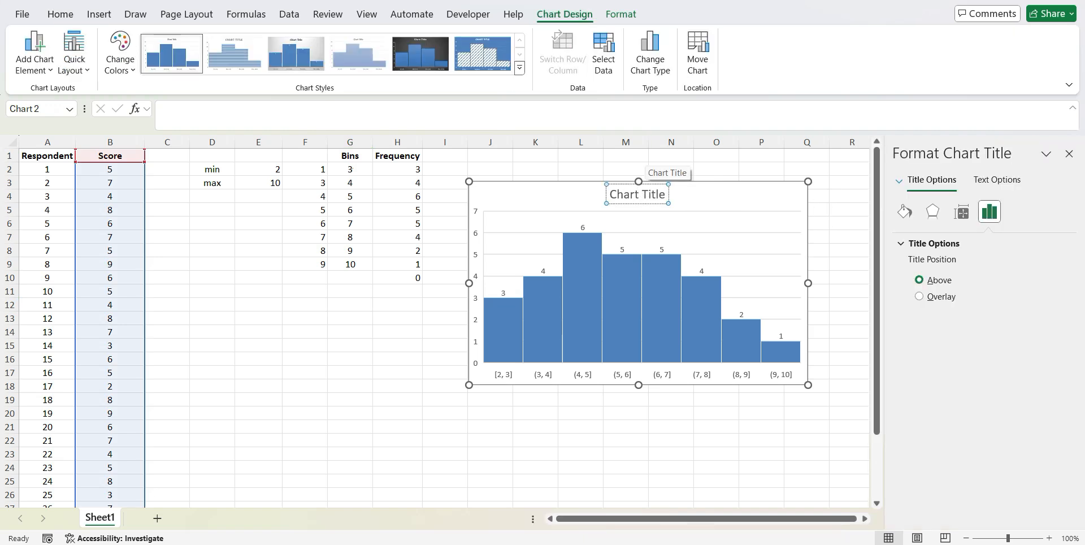
{"action": "key", "text": "super+s"}
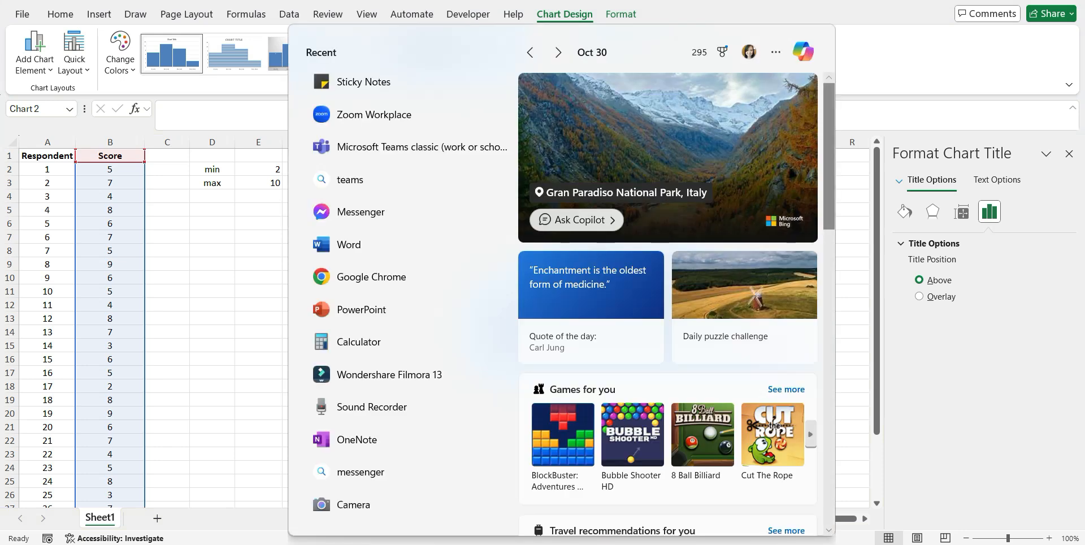
{"action": "key", "text": "Escape"}
{"action": "left_click", "coordinate": [651, 194]}
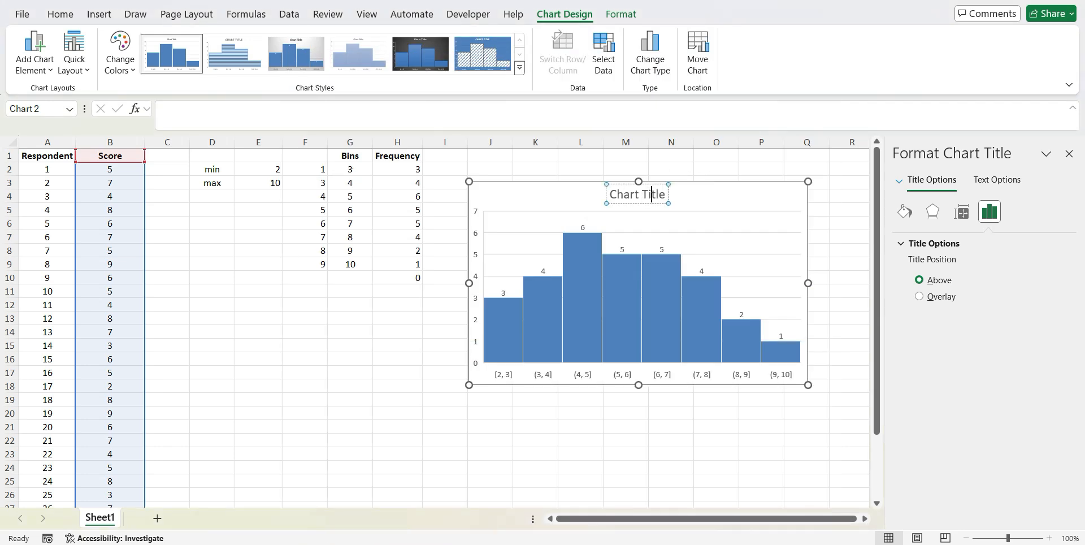
{"action": "key", "text": "BackSpace"}
{"action": "key", "text": "BackSpace"}
{"action": "key", "text": "BackSpace"}
{"action": "key", "text": "Right"}
{"action": "key", "text": "Right"}
{"action": "key", "text": "Right"}
{"action": "key", "text": "BackSpace"}
{"action": "key", "text": "BackSpace"}
{"action": "key", "text": "BackSpace"}
{"action": "key", "text": "BackSpace"}
{"action": "key", "text": "BackSpace"}
{"action": "key", "text": "BackSpace"}
{"action": "key", "text": "BackSpace"}
{"action": "key", "text": "BackSpace"}
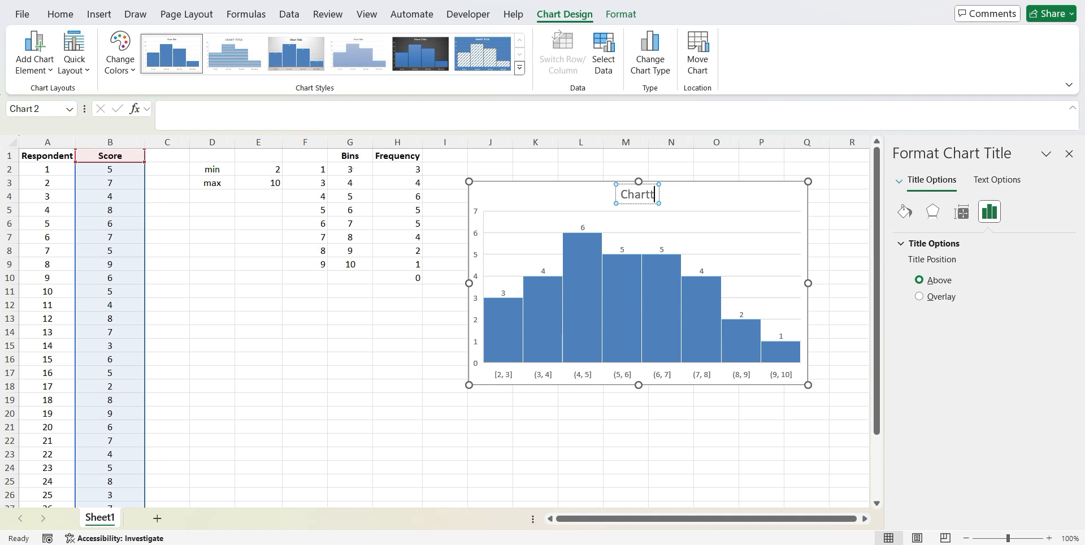
{"action": "type", "text": "Quiz Scores"}
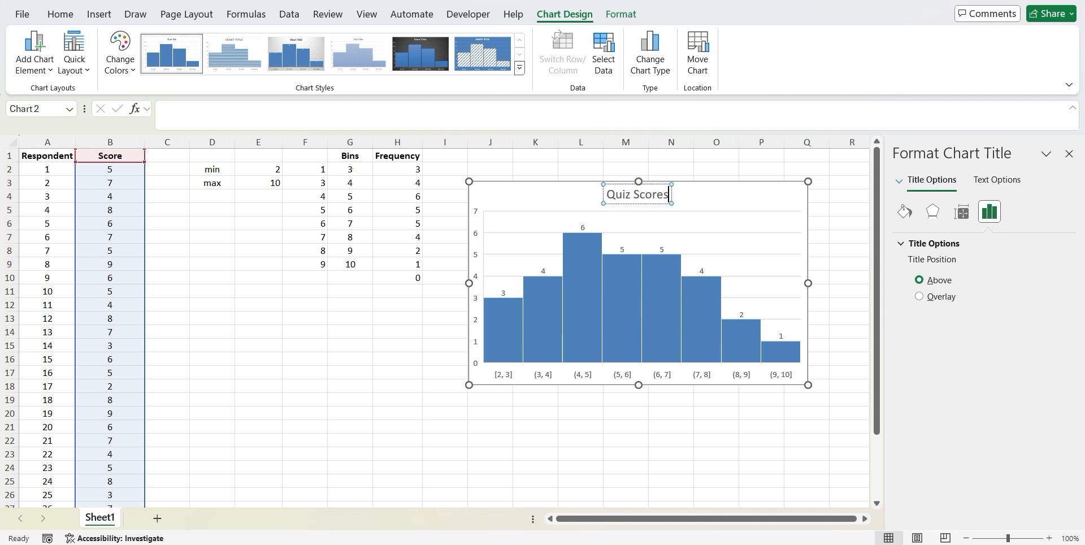
{"action": "left_click", "coordinate": [259, 359]}
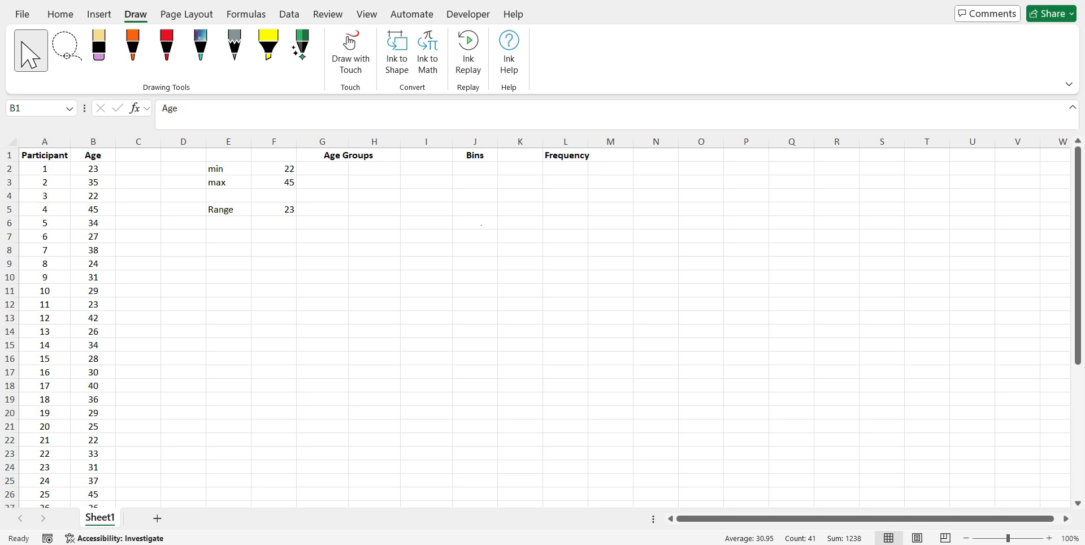
Look through the participants' ages in column B and the empty Age Groups columns
{"action": "scroll", "coordinate": [542, 328], "scroll_direction": "down", "scroll_amount": 5}
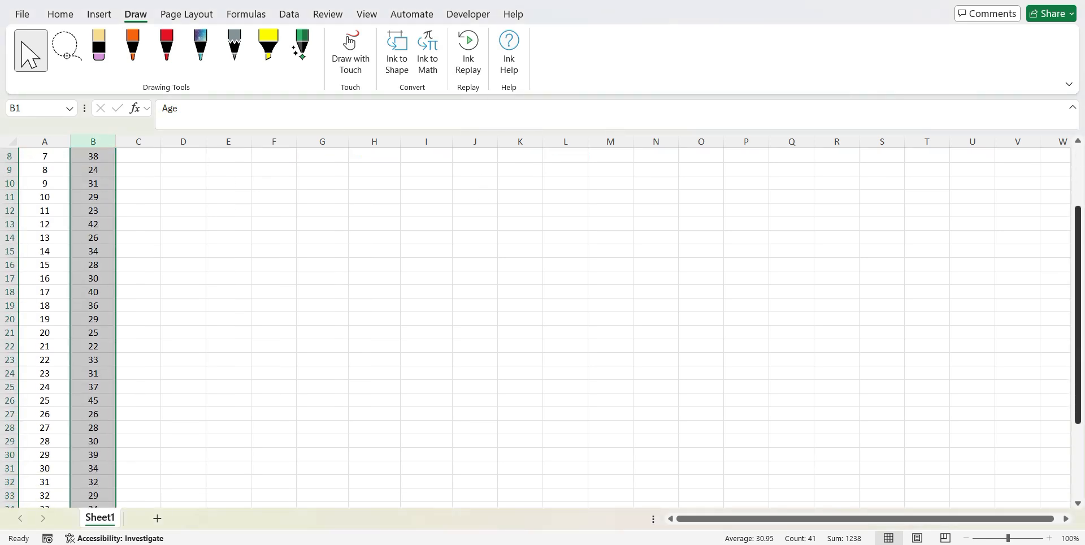
{"action": "scroll", "coordinate": [543, 328], "scroll_direction": "up", "scroll_amount": 5}
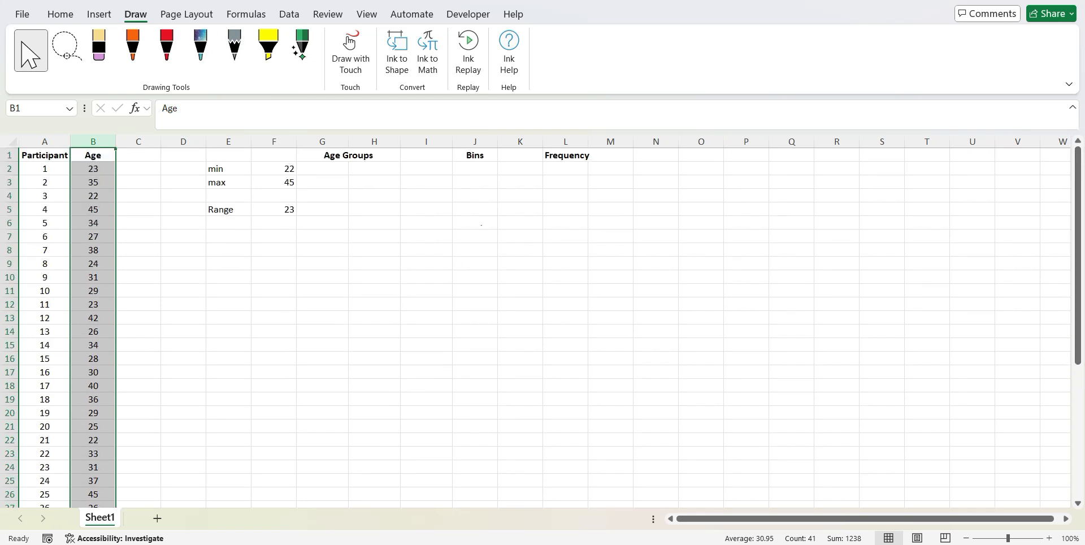
{"action": "left_click", "coordinate": [225, 226]}
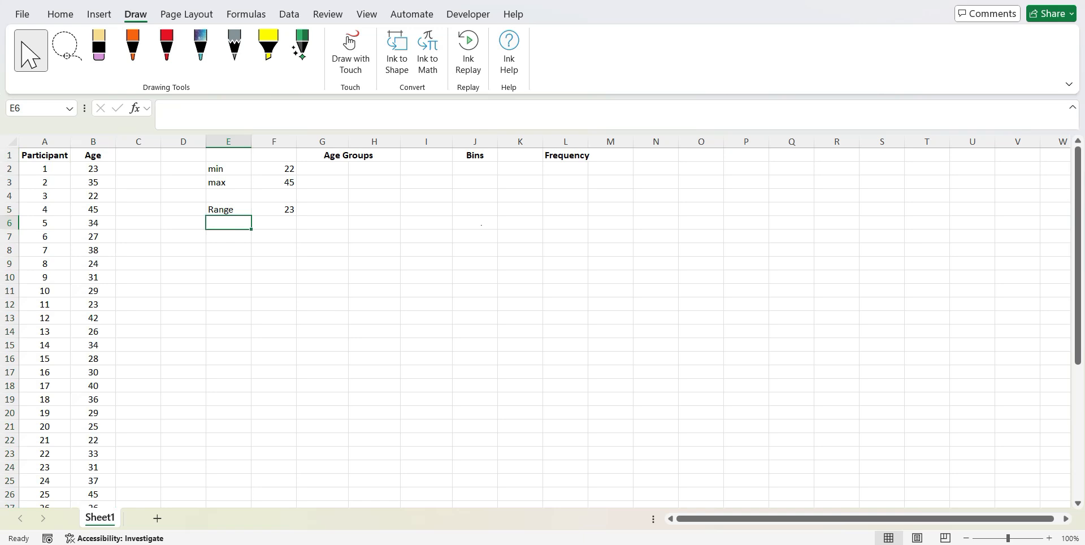
{"action": "left_click", "coordinate": [335, 168]}
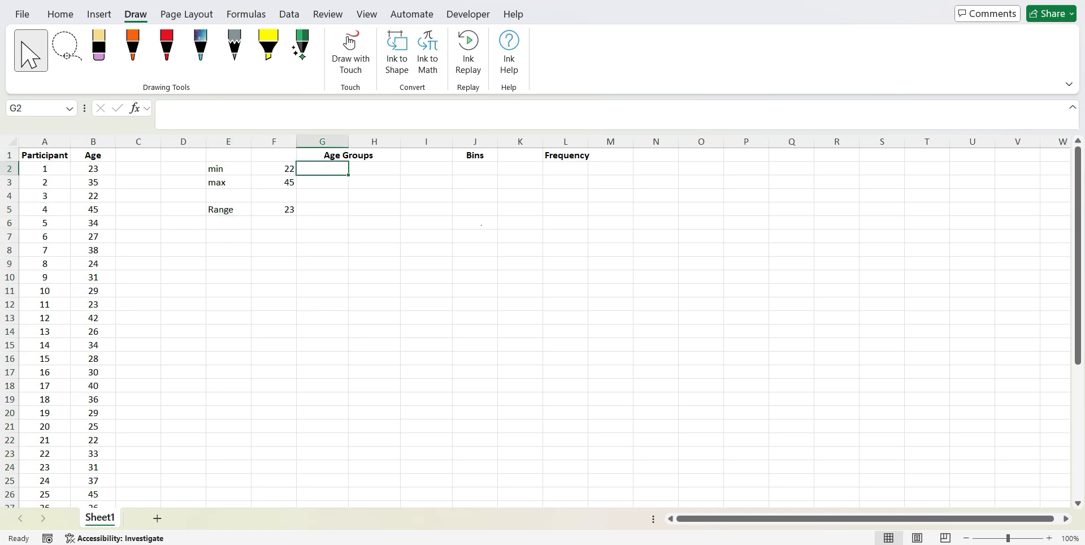
{"action": "left_click", "coordinate": [366, 170]}
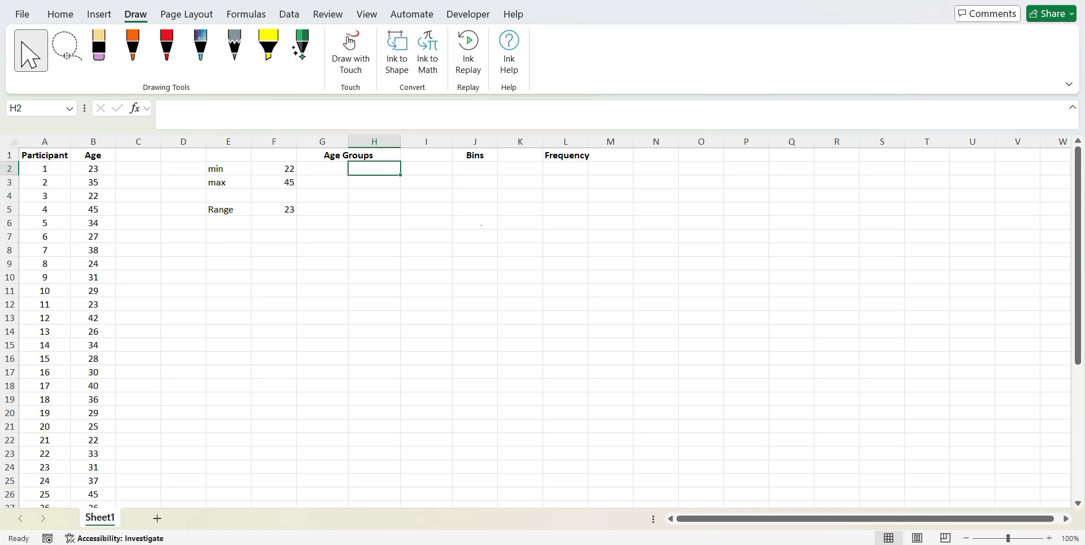
Examine the age minimum, maximum and range formulas in cells F2, F3 and F5
{"action": "left_click", "coordinate": [280, 169]}
{"action": "left_click", "coordinate": [278, 181]}
{"action": "left_click", "coordinate": [271, 210]}
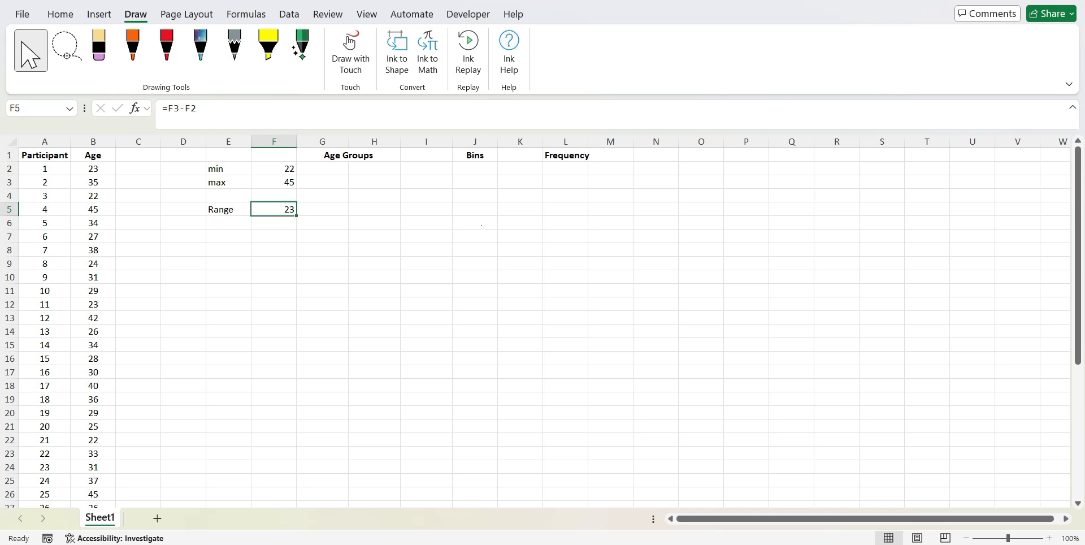
{"action": "left_click", "coordinate": [277, 184]}
{"action": "left_click", "coordinate": [280, 193]}
{"action": "left_click", "coordinate": [282, 183]}
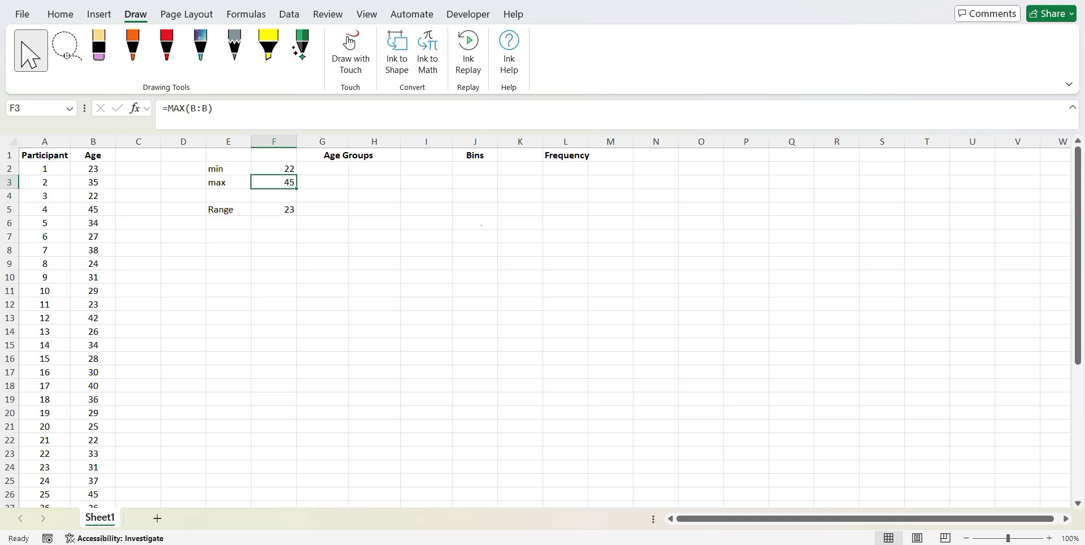
{"action": "left_click", "coordinate": [280, 194]}
{"action": "left_click", "coordinate": [282, 185]}
{"action": "left_click", "coordinate": [277, 195]}
{"action": "left_click", "coordinate": [280, 160]}
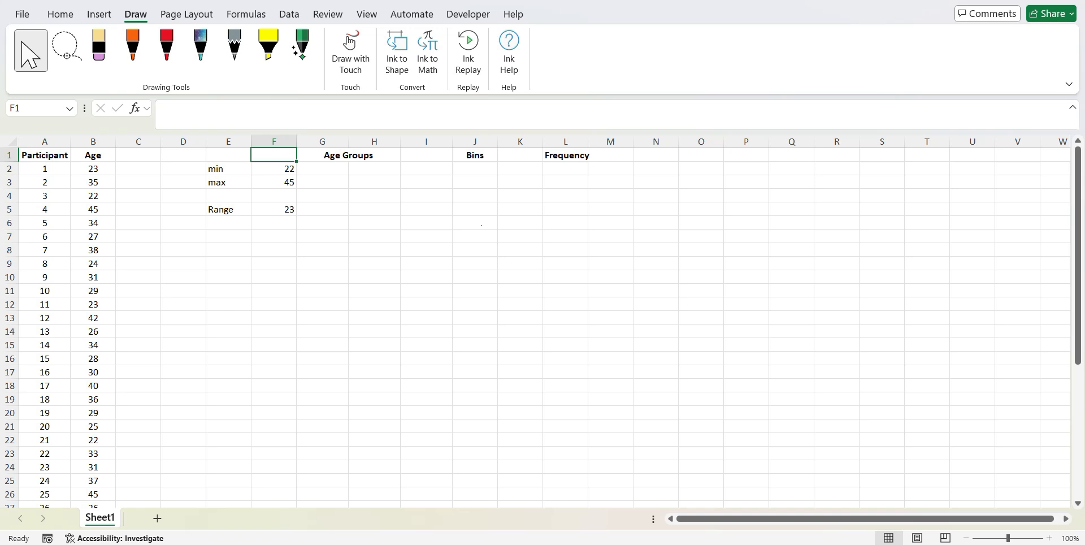
{"action": "left_click", "coordinate": [274, 168]}
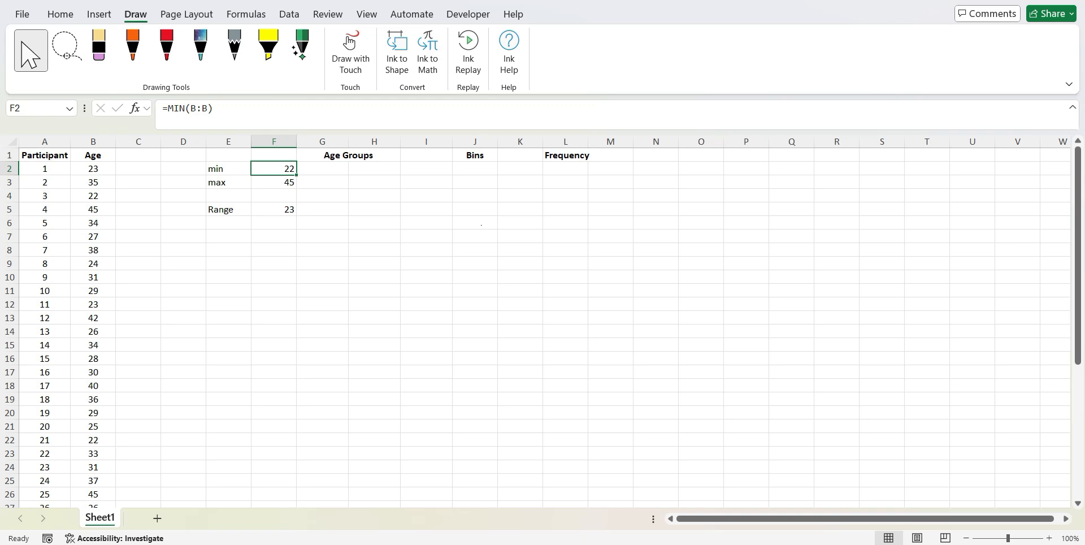
{"action": "key", "text": "Down"}
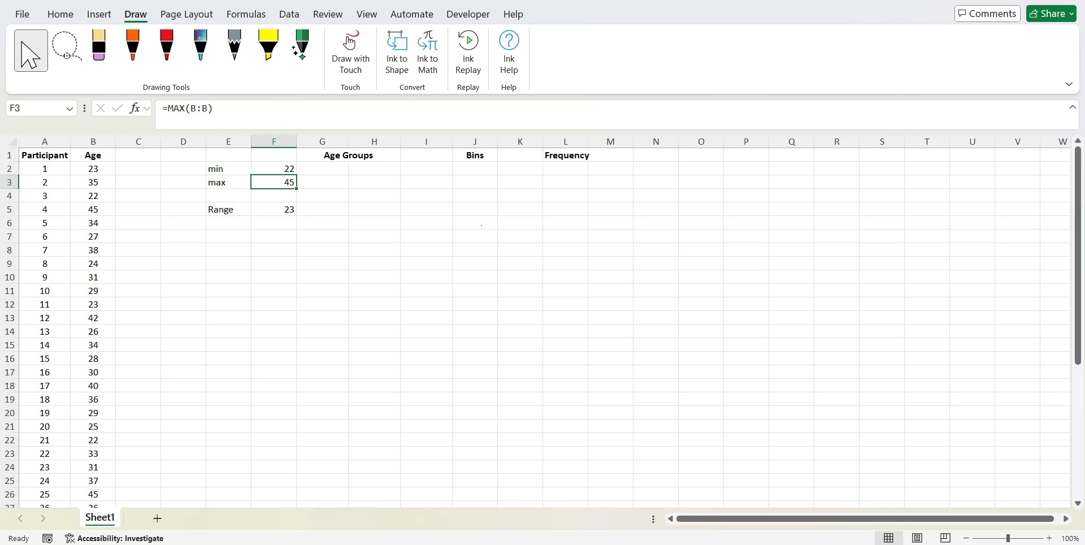
{"action": "key", "text": "Down"}
{"action": "key", "text": "Up"}
{"action": "key", "text": "Right"}
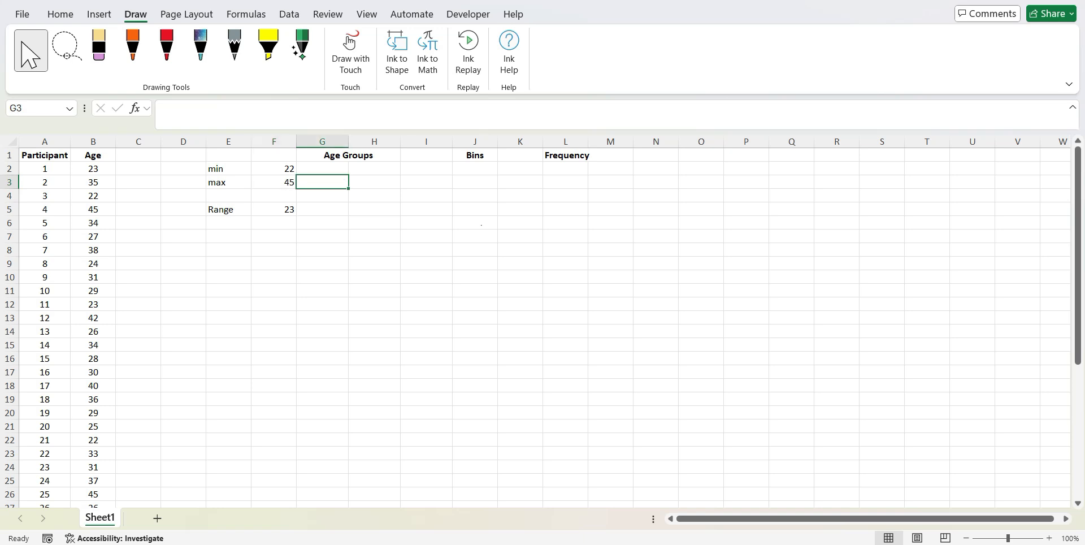
{"action": "key", "text": "Left"}
{"action": "key", "text": "Down"}
{"action": "key", "text": "Down"}
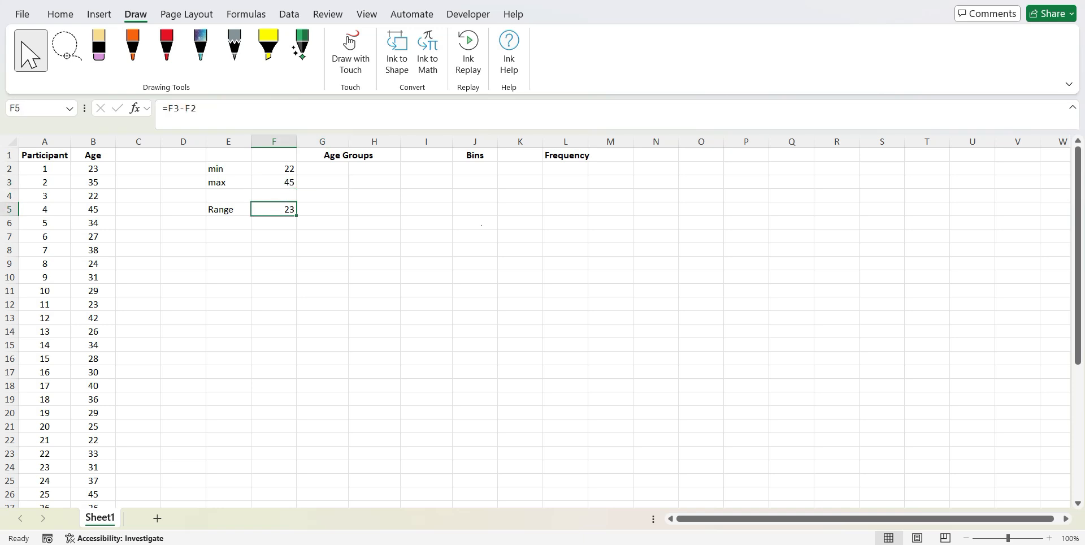
Enter 24 in cell F7, two rows below the Range value
{"action": "key", "text": "Down"}
{"action": "key", "text": "Down"}
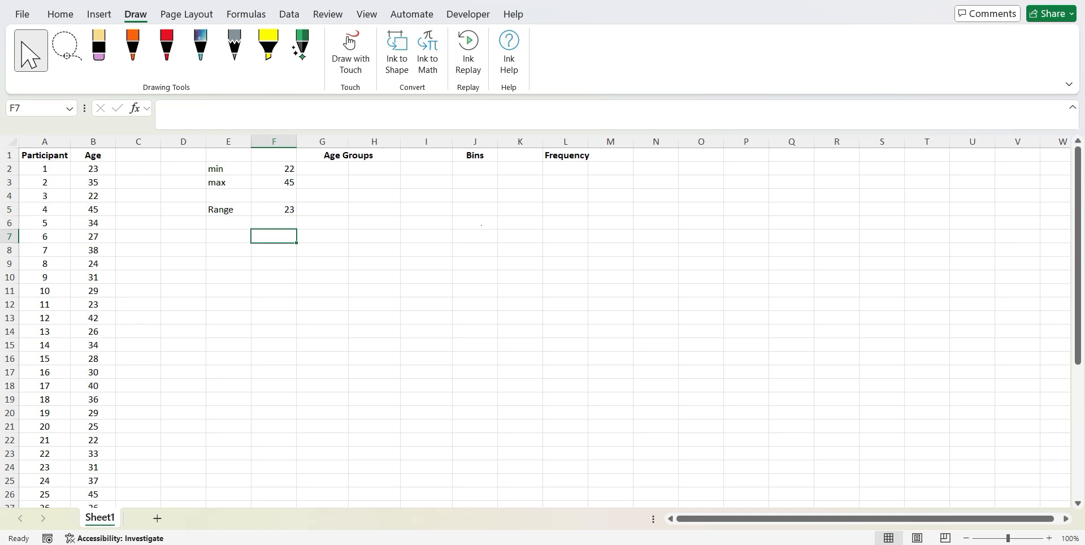
{"action": "type", "text": "24"}
{"action": "key", "text": "Return"}
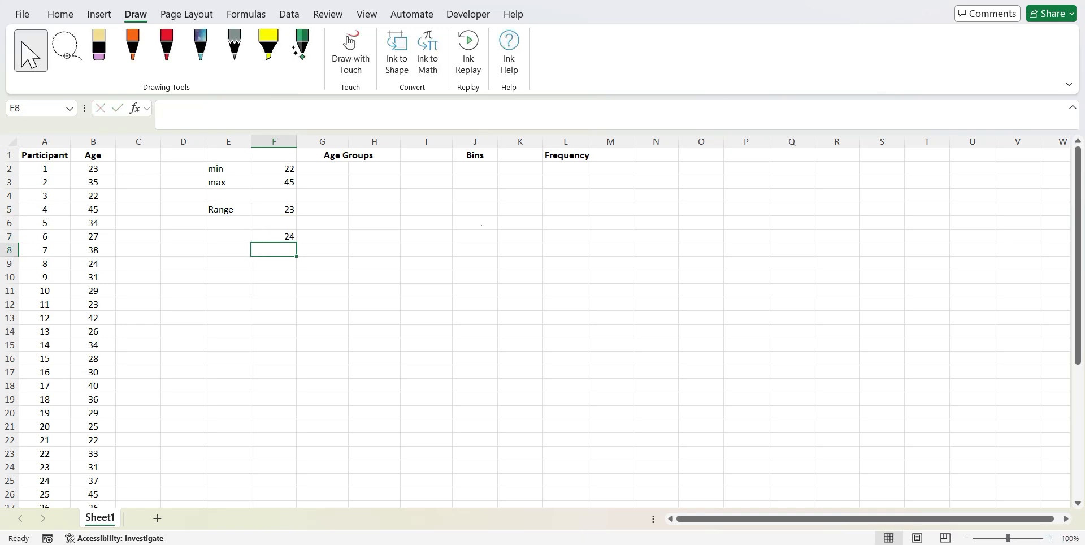
{"action": "key", "text": "Up"}
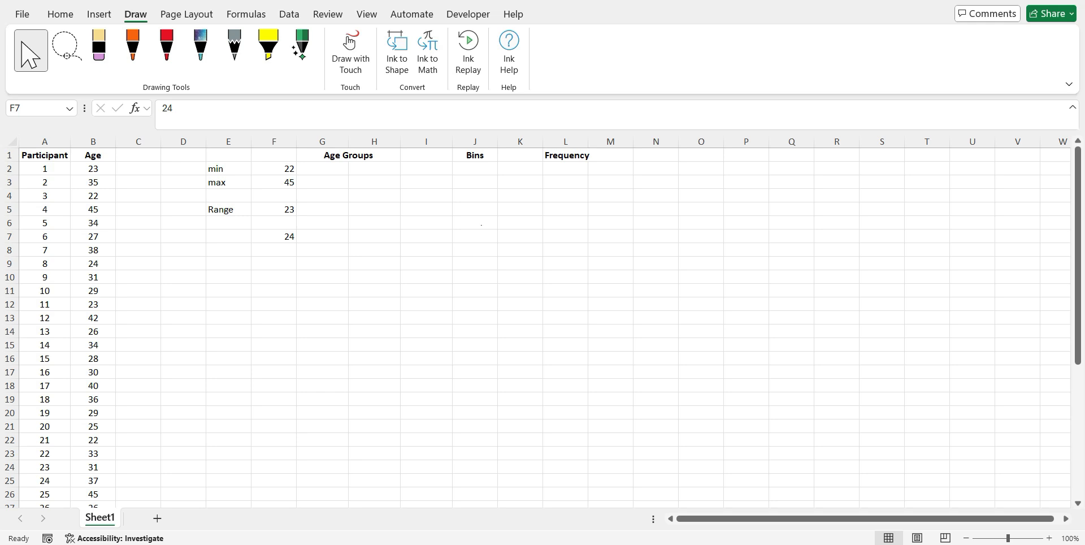
{"action": "left_click", "coordinate": [278, 236]}
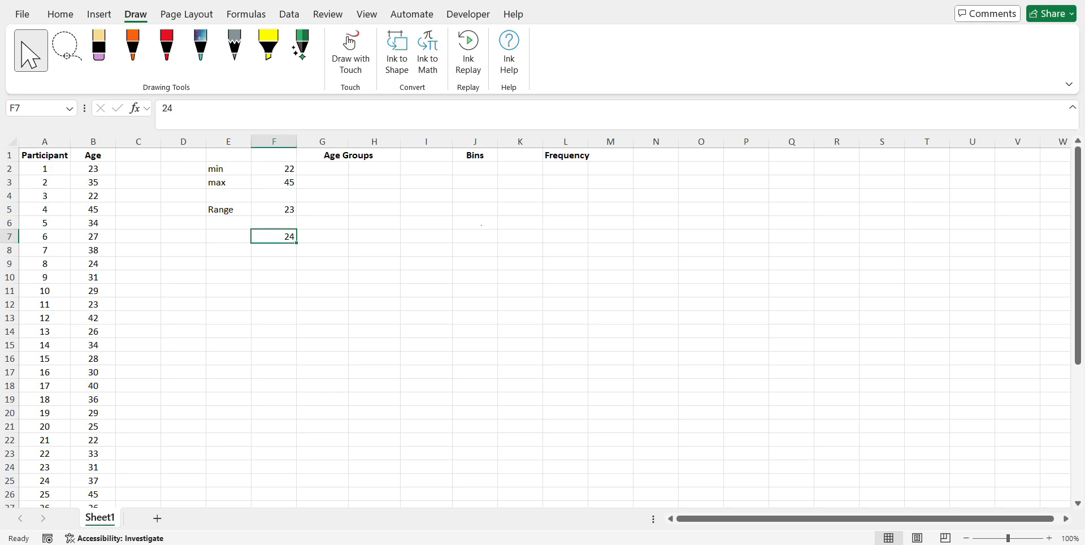
Divide the value in F7 by 4 with the formula =F7/4 in cell F9
{"action": "left_click", "coordinate": [272, 266]}
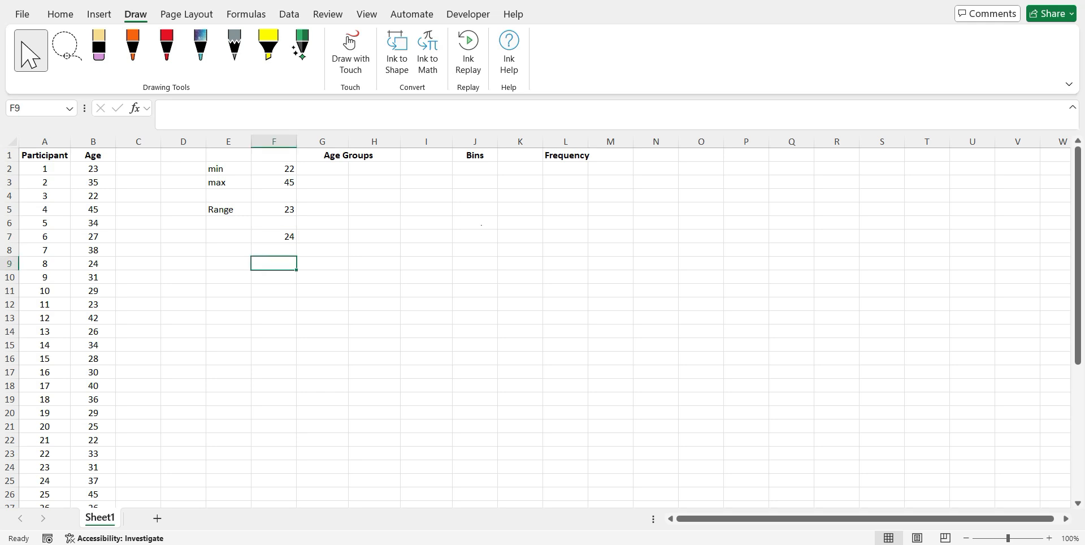
{"action": "type", "text": "="}
{"action": "left_click", "coordinate": [275, 236]}
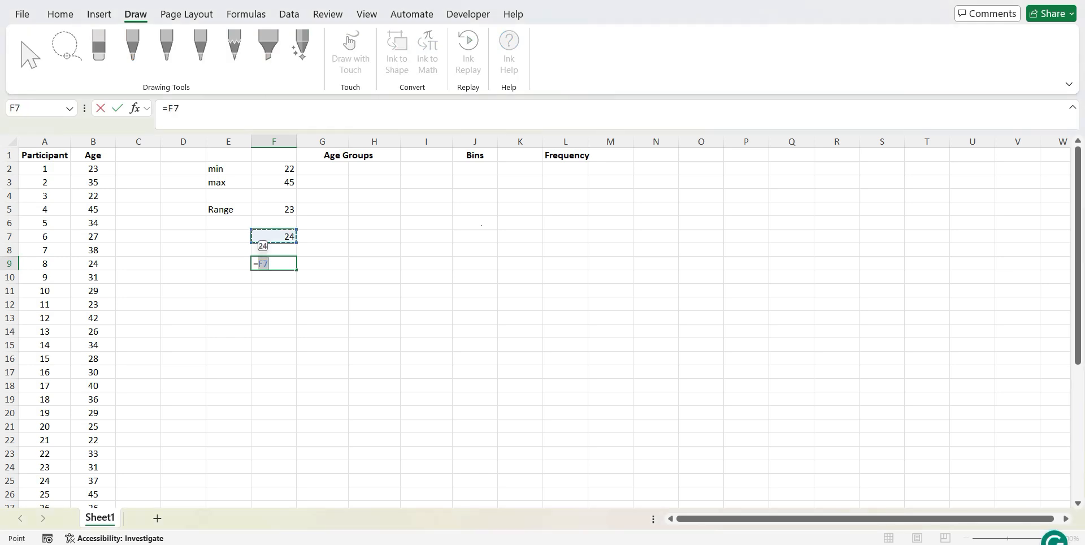
{"action": "type", "text": "/4"}
{"action": "key", "text": "Return"}
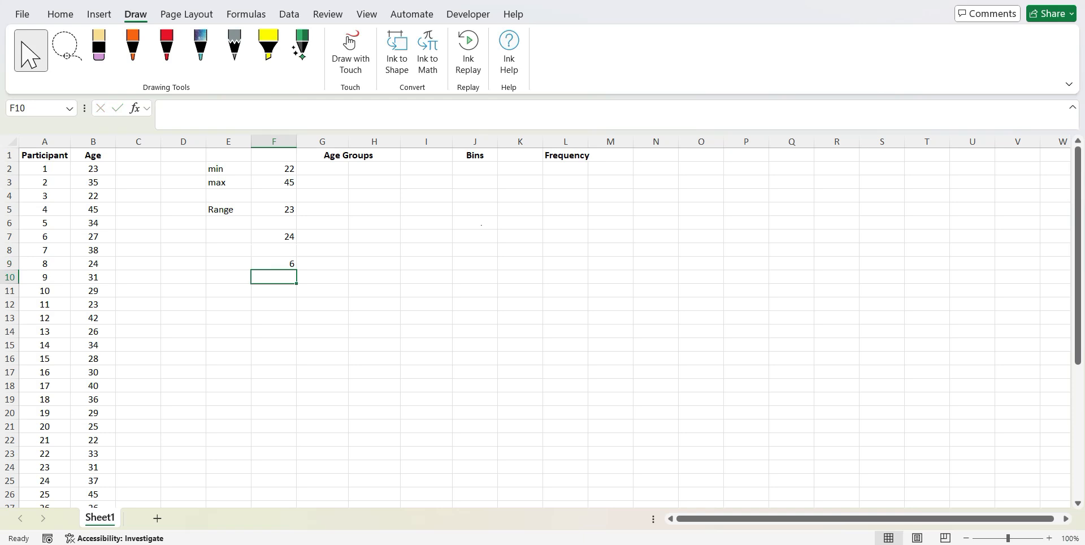
{"action": "left_click", "coordinate": [271, 264]}
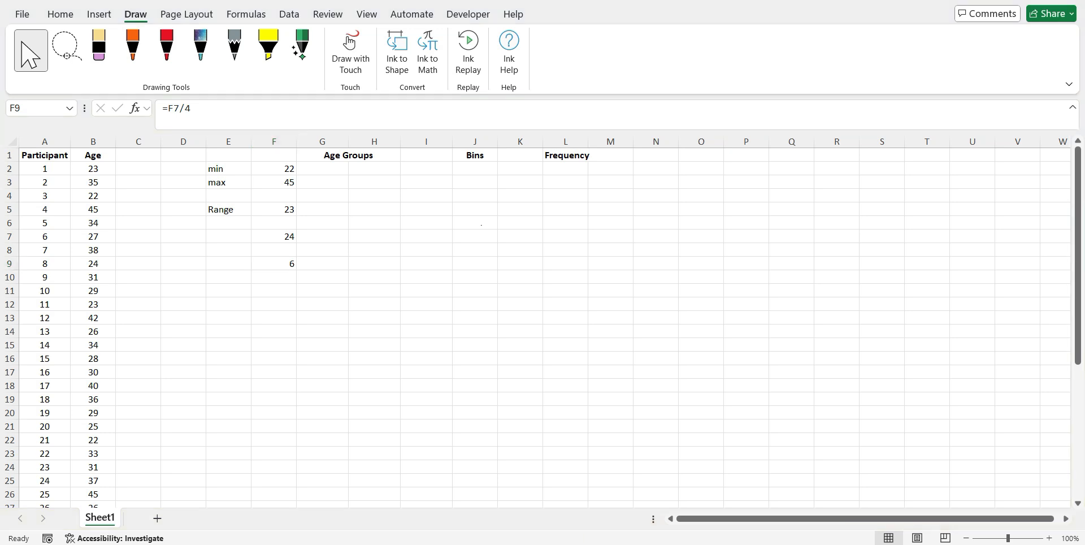
{"action": "left_click", "coordinate": [275, 265]}
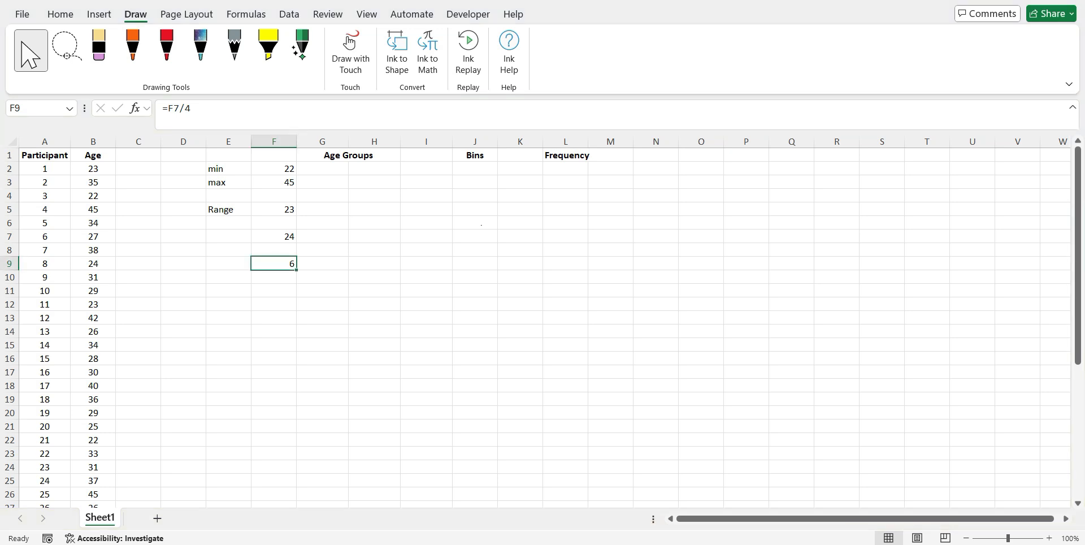
{"action": "key", "text": "Return"}
{"action": "left_click", "coordinate": [279, 265]}
{"action": "left_click", "coordinate": [264, 287]}
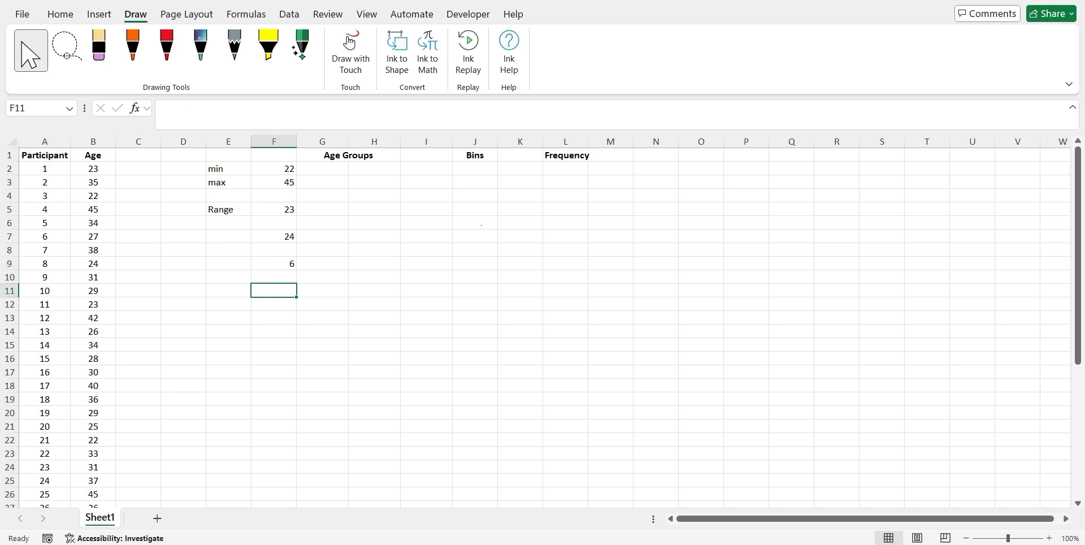
{"action": "left_click", "coordinate": [306, 273]}
{"action": "left_click", "coordinate": [280, 265]}
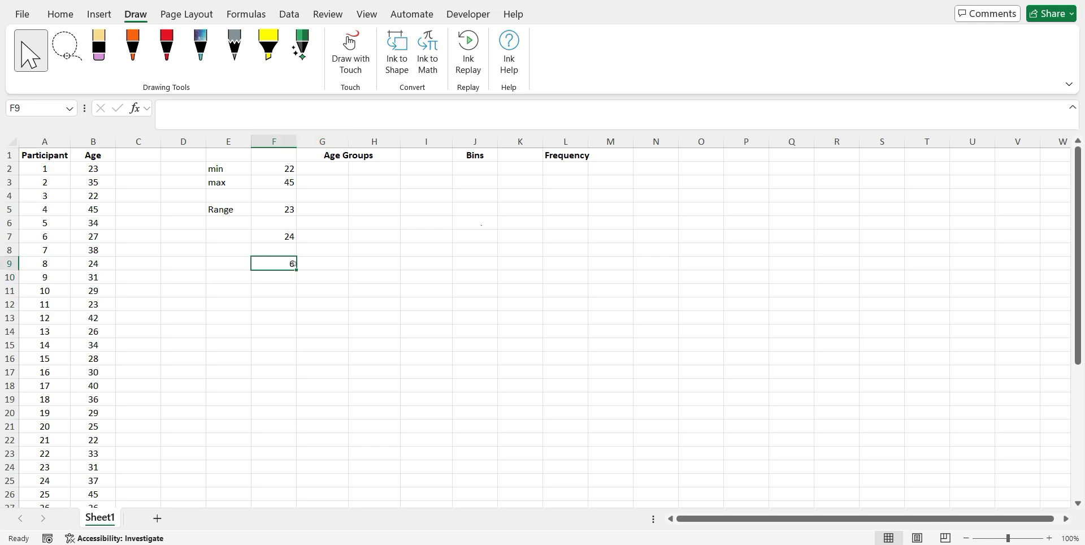
{"action": "left_click", "coordinate": [325, 268]}
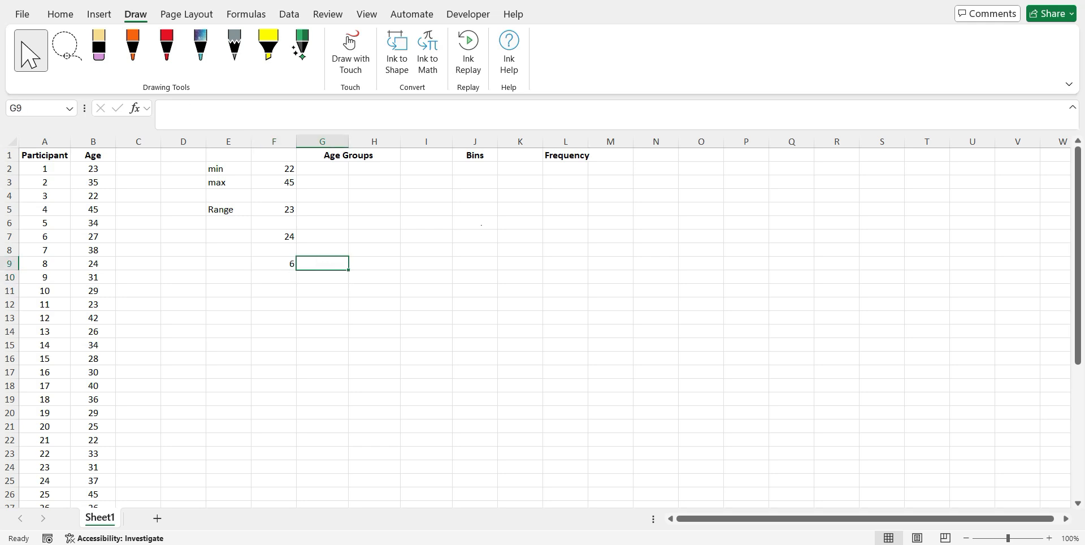
Insert a blank column G ahead of the Age Groups columns
{"action": "left_click", "coordinate": [334, 168]}
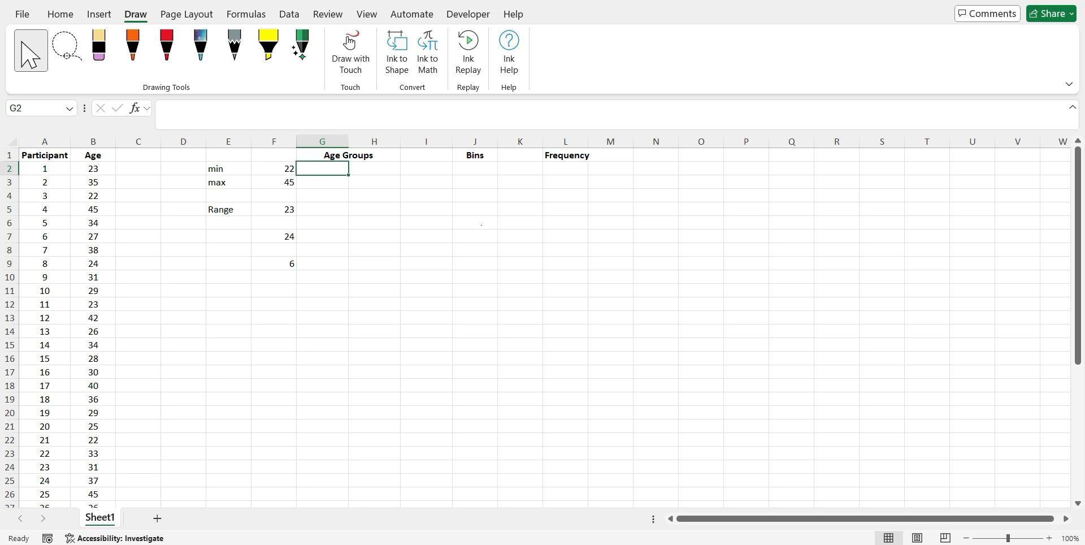
{"action": "left_click", "coordinate": [323, 142]}
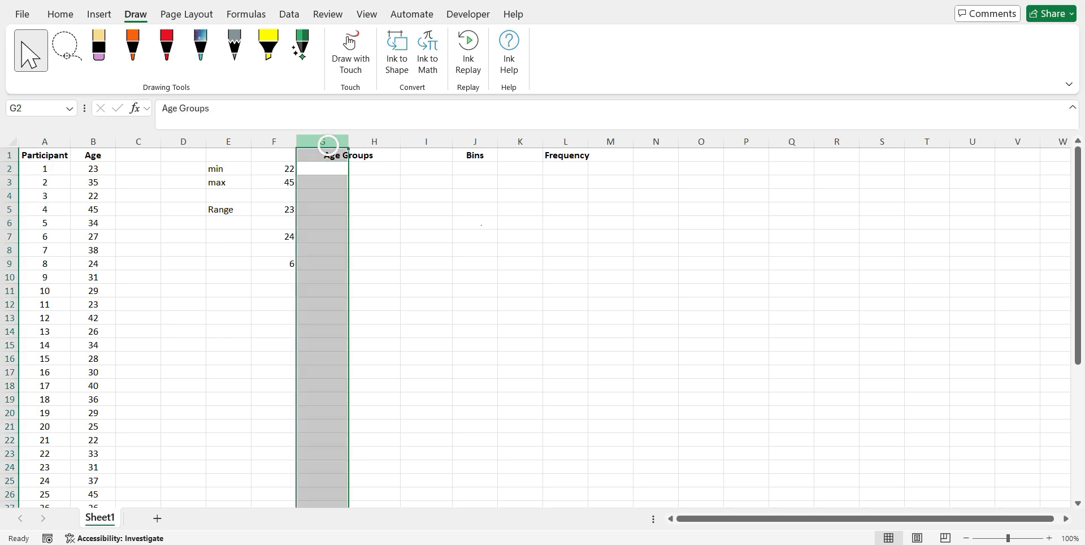
{"action": "right_click", "coordinate": [328, 144]}
{"action": "left_click", "coordinate": [370, 286]}
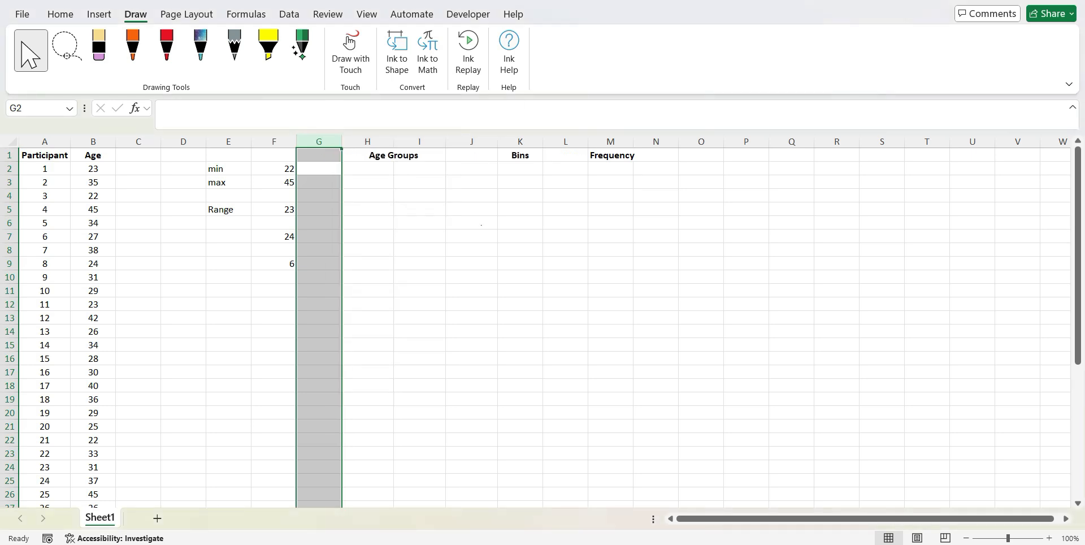
Enter the first age group, with 22 as lower limit in H2 and the formula =22+4 as upper limit in I2
{"action": "left_click", "coordinate": [375, 194]}
{"action": "left_click", "coordinate": [376, 168]}
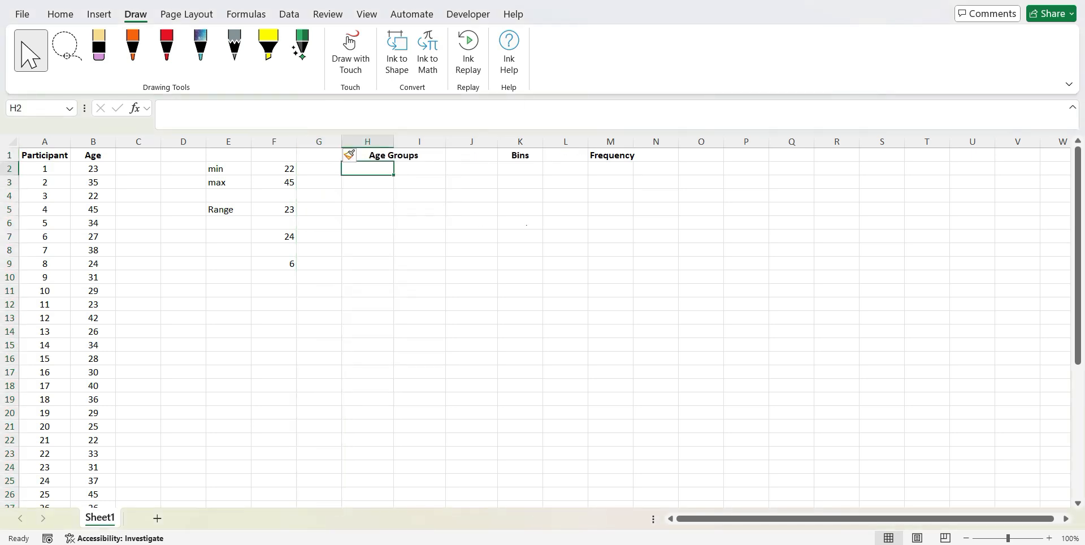
{"action": "type", "text": "21"}
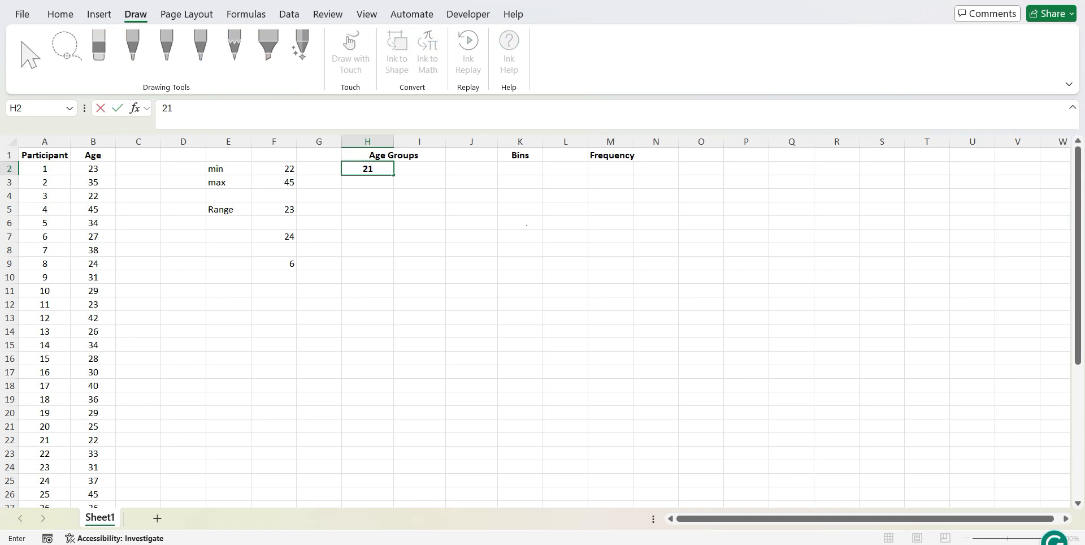
{"action": "key", "text": "Right"}
{"action": "key", "text": "Left"}
{"action": "type", "text": "22"}
{"action": "key", "text": "Right"}
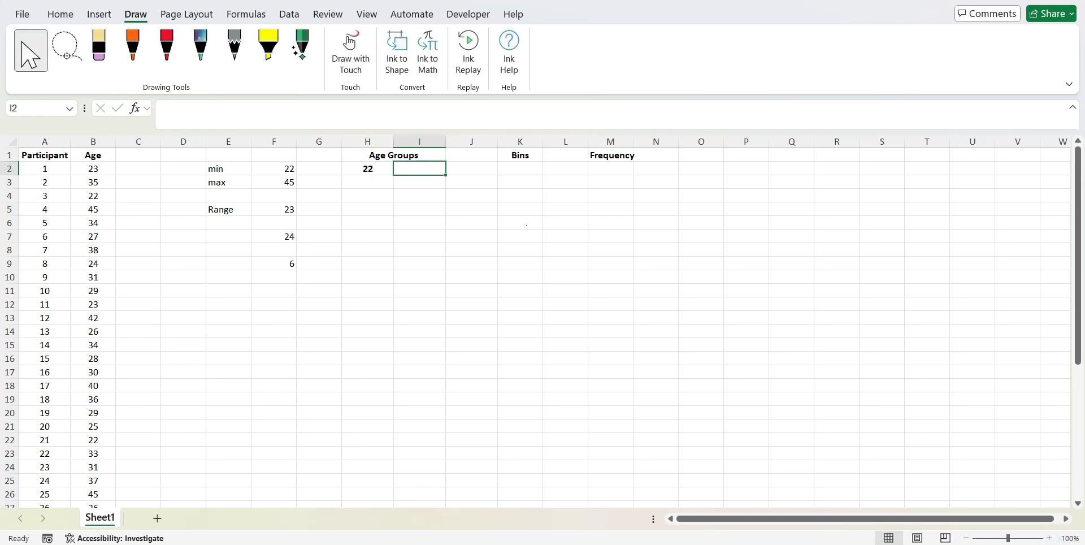
{"action": "type", "text": "=22"}
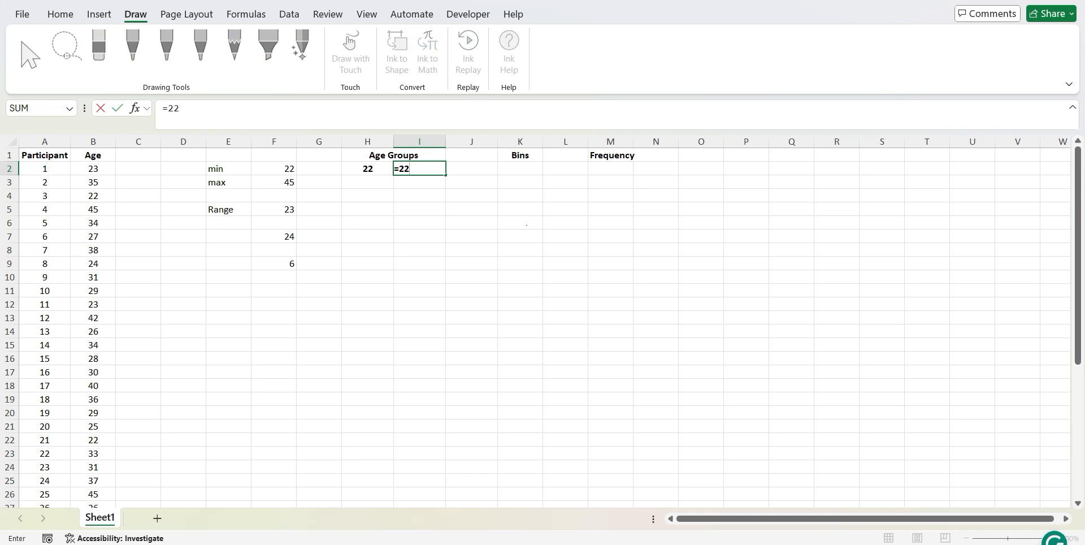
{"action": "type", "text": "+4"}
{"action": "key", "text": "Return"}
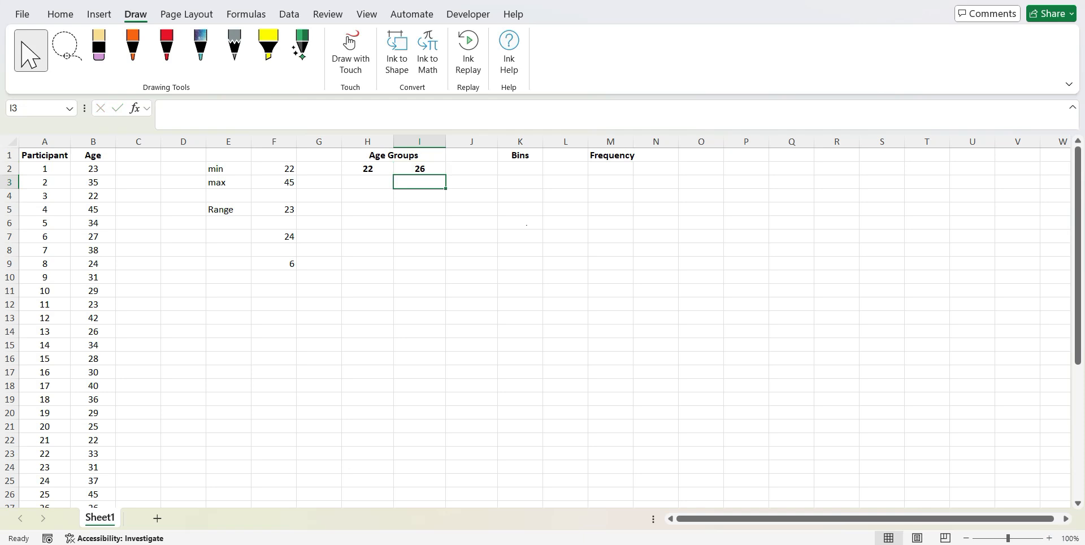
Add the second age group with 27 in H3 and the formula =27+4 in I3
{"action": "key", "text": "Left"}
{"action": "type", "text": "27"}
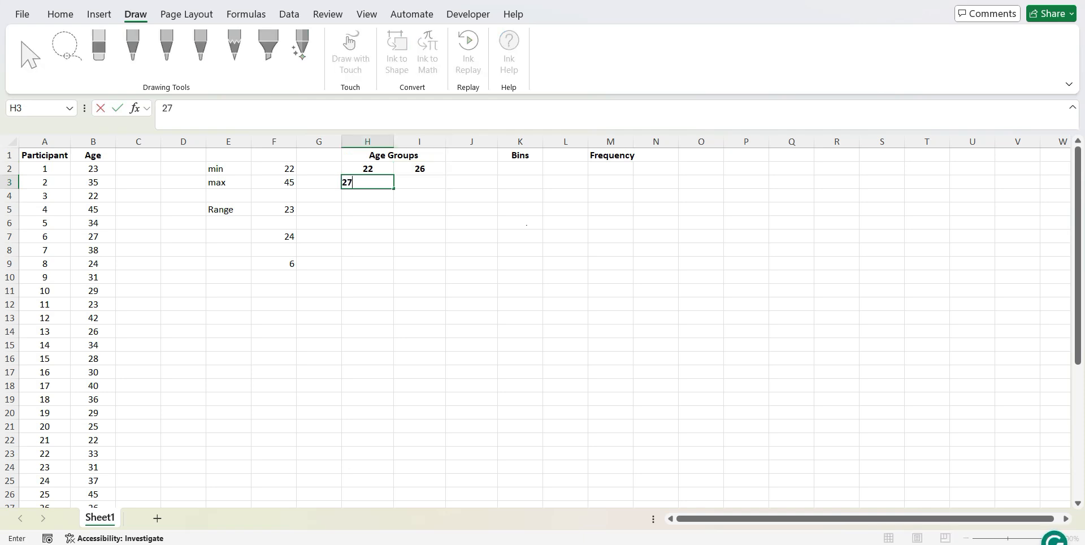
{"action": "key", "text": "Tab"}
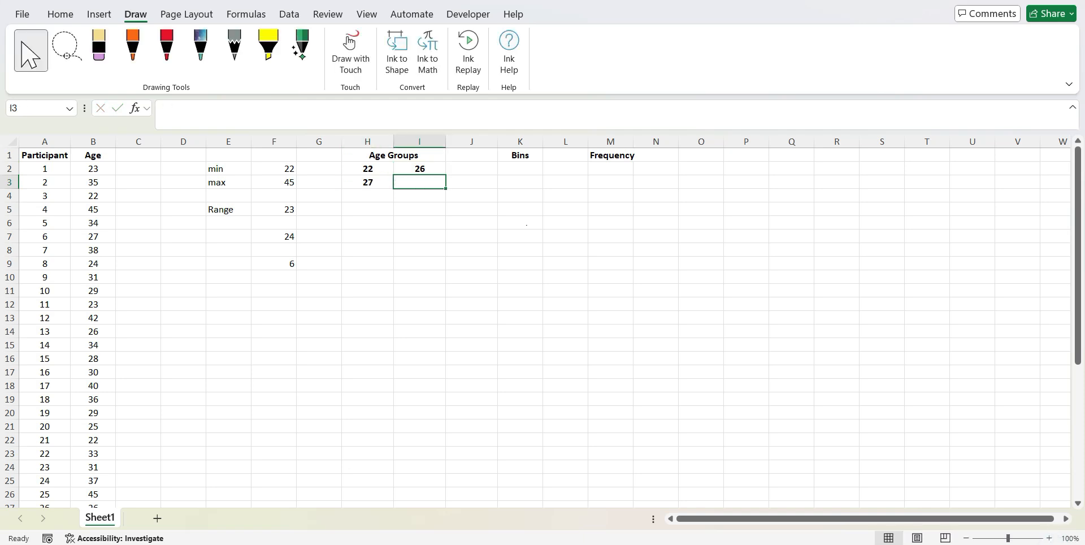
{"action": "type", "text": "=27+4"}
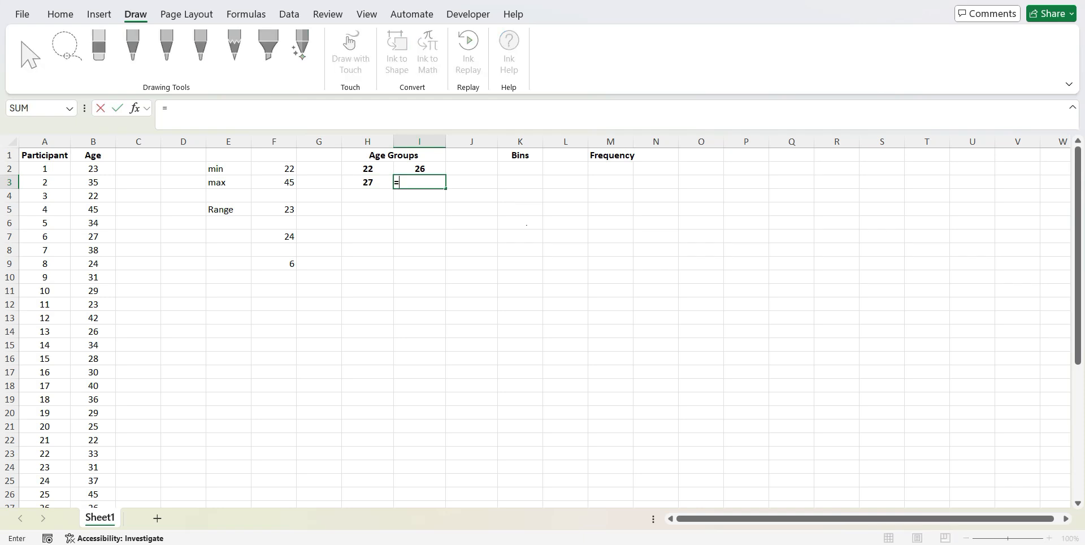
{"action": "key", "text": "Return"}
{"action": "key", "text": "Return"}
{"action": "key", "text": "Up"}
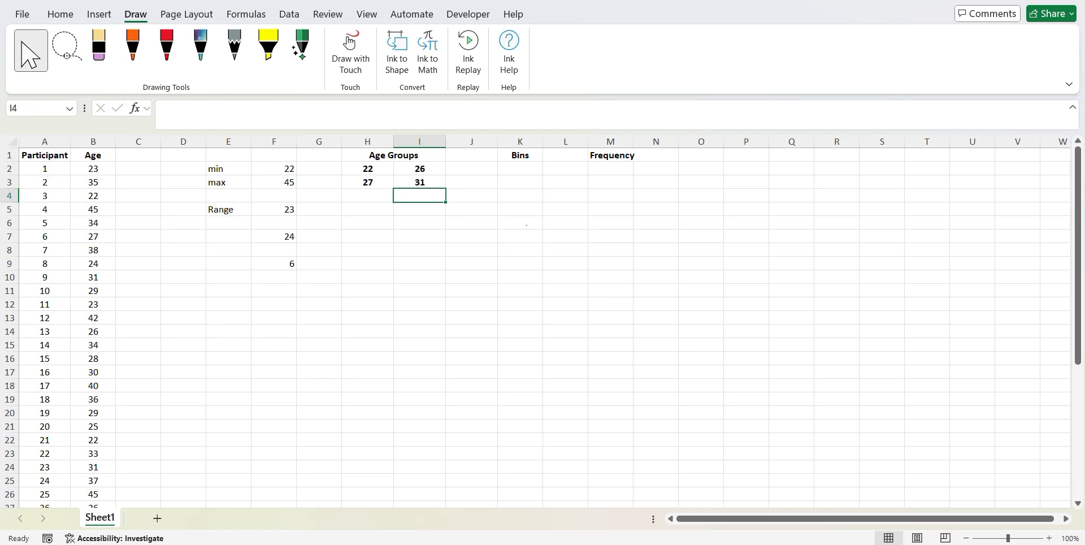
Add the third age group with 32 in H4 and the formula =32+4 in I4
{"action": "key", "text": "Left"}
{"action": "type", "text": "32"}
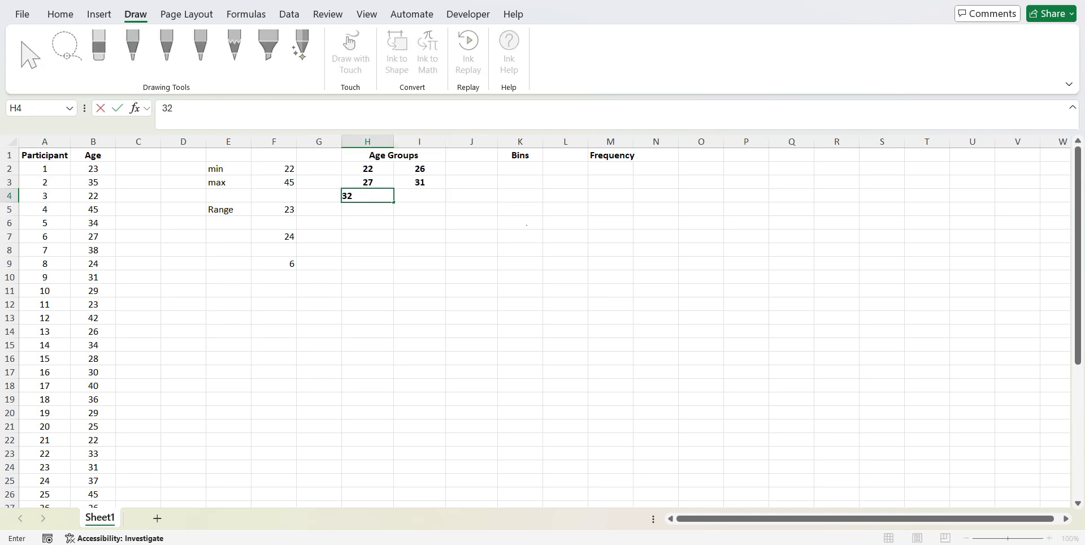
{"action": "key", "text": "Tab"}
{"action": "type", "text": "=32+4"}
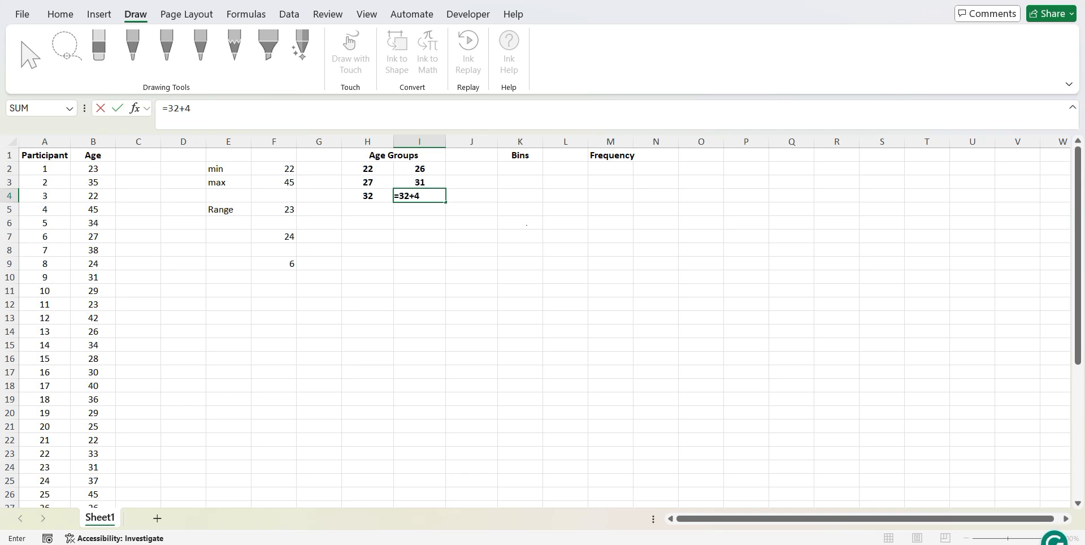
{"action": "key", "text": "Return"}
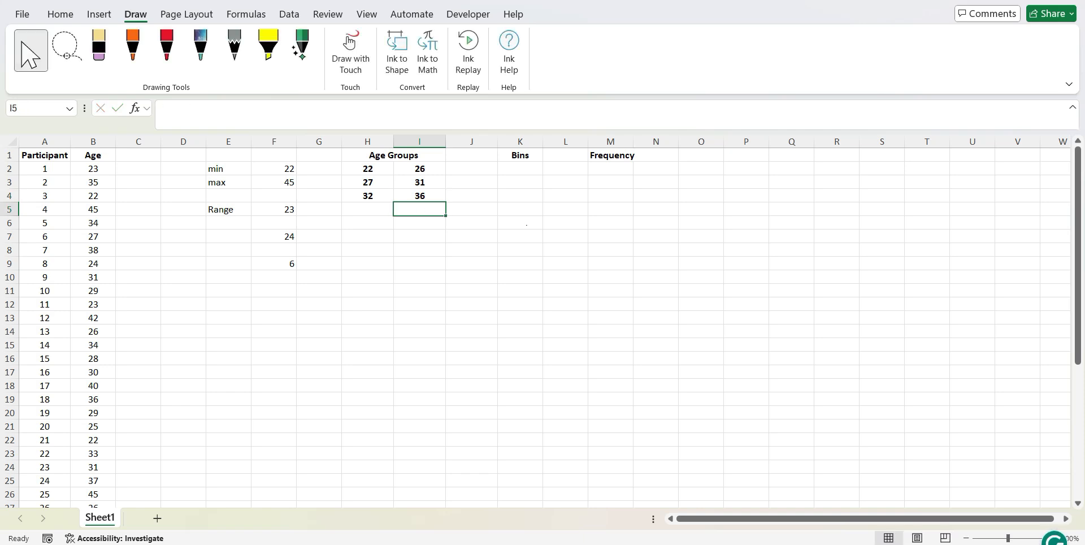
Add the fourth age group with 37 in H5 and the formula =37+4 in I5
{"action": "type", "text": "37"}
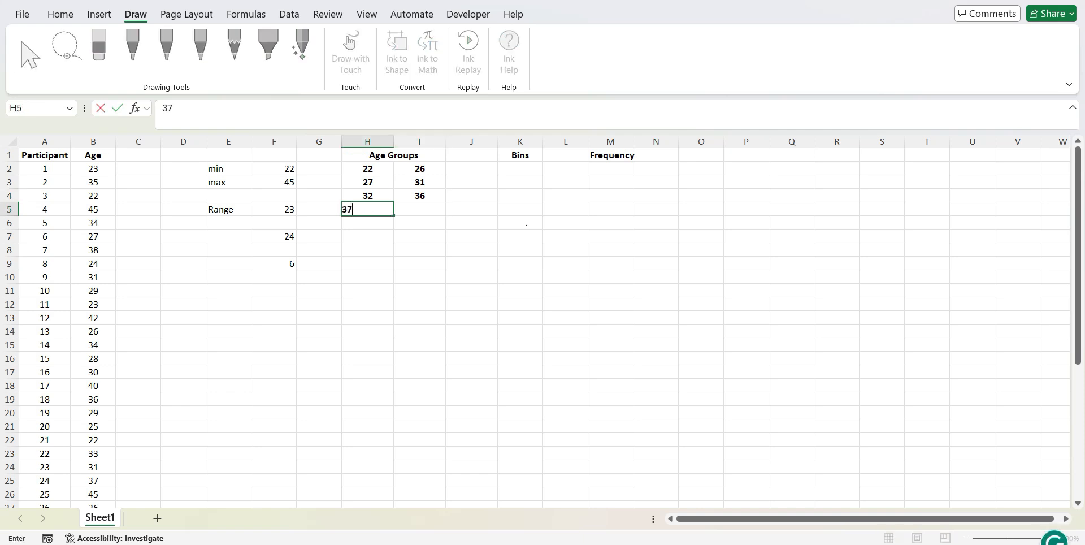
{"action": "key", "text": "Tab"}
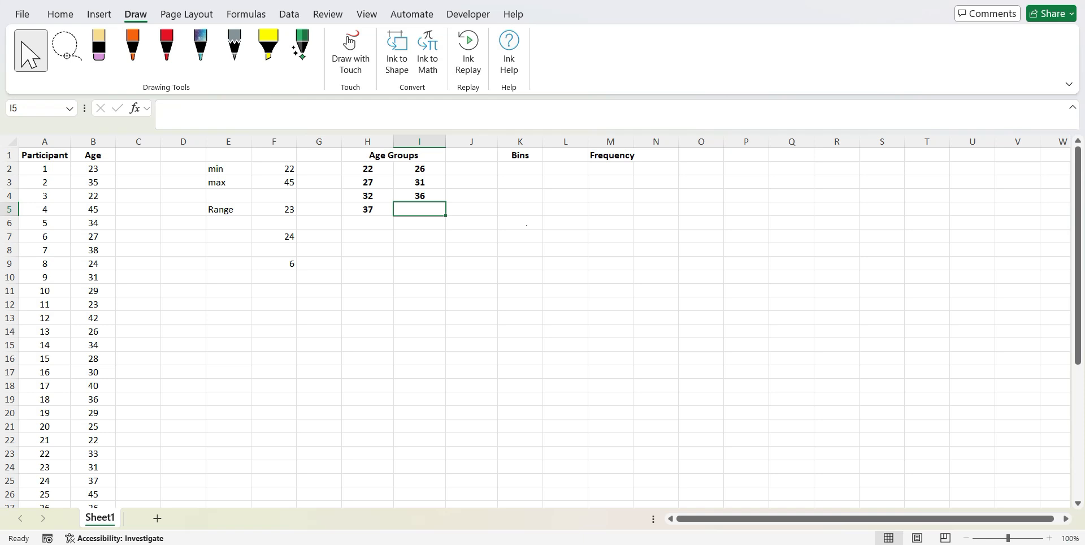
{"action": "type", "text": "=37+4"}
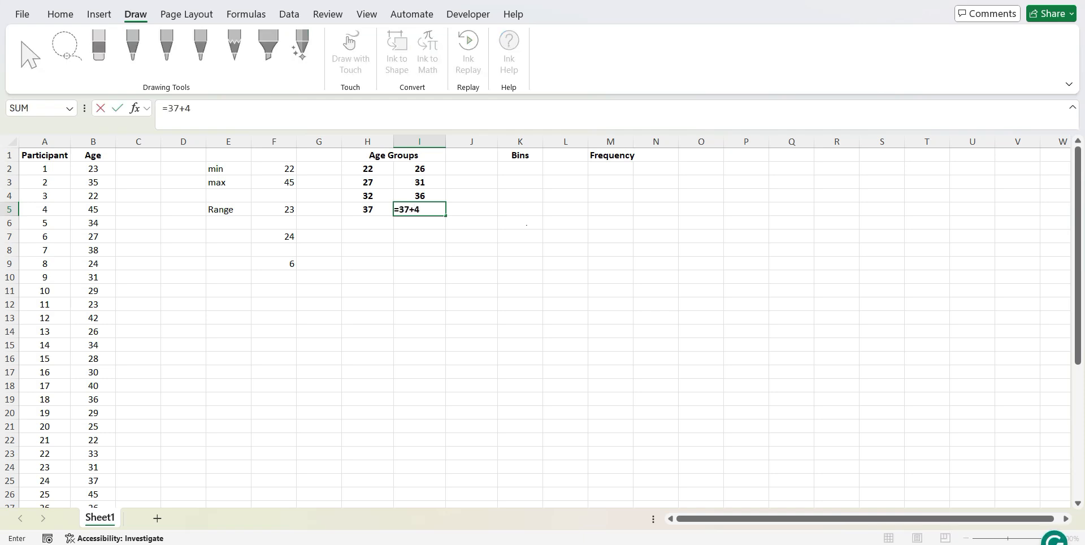
{"action": "key", "text": "Return"}
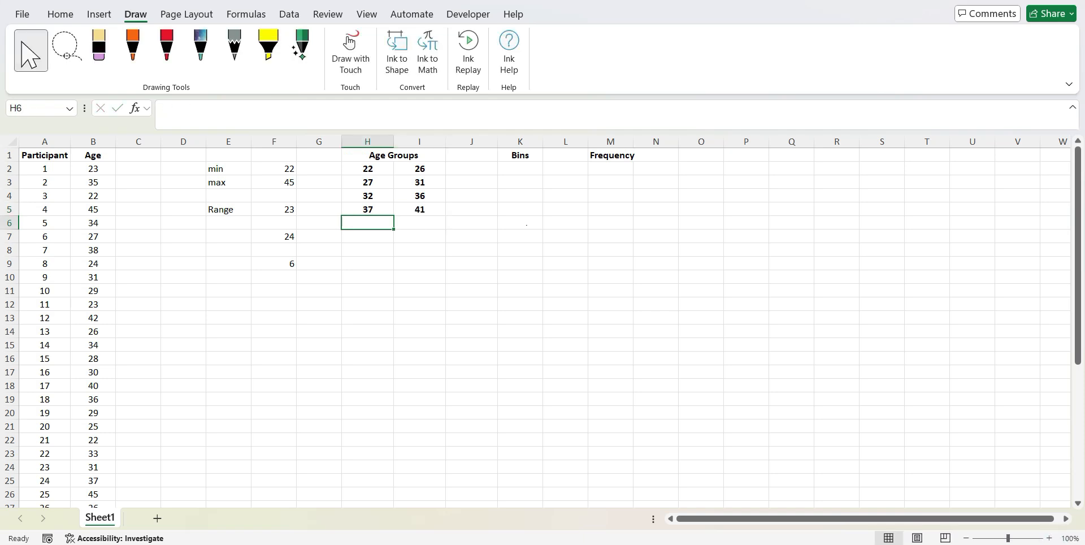
Add the fifth age group with 42 in H6 and the formula =42+4 in I6
{"action": "type", "text": "42"}
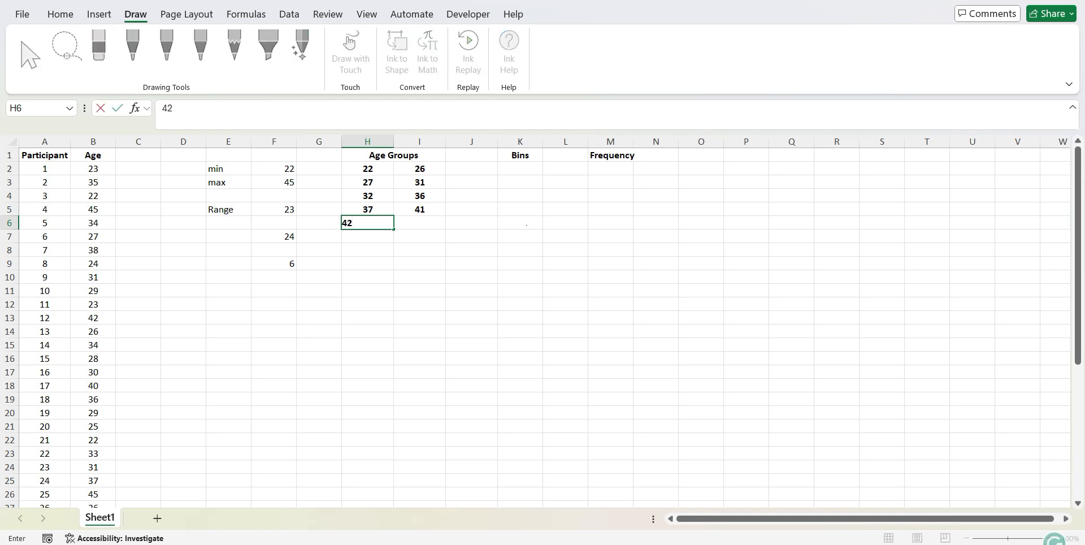
{"action": "key", "text": "Tab"}
{"action": "type", "text": "="}
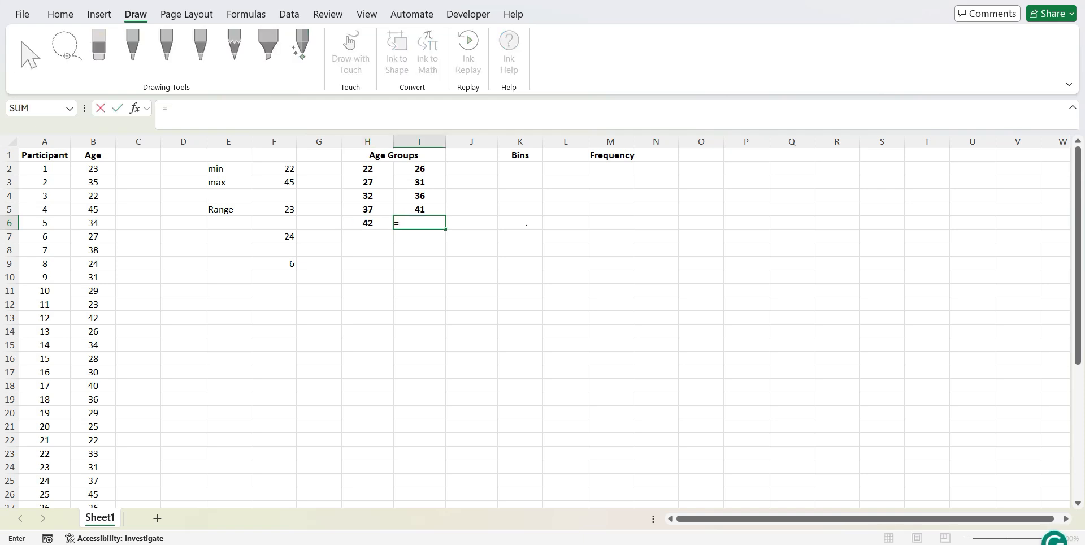
{"action": "key", "text": "Left"}
{"action": "type", "text": "+4"}
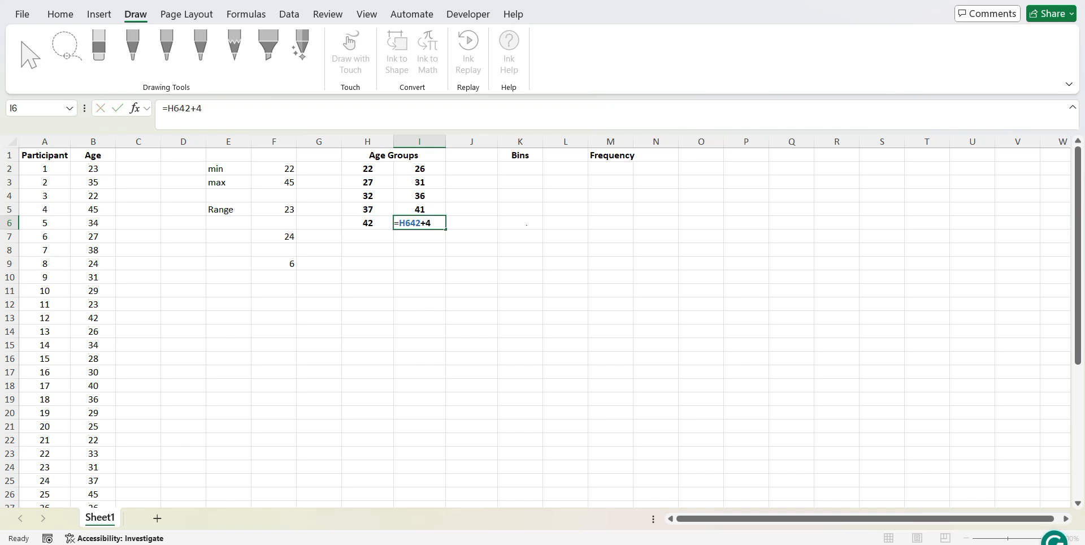
{"action": "key", "text": "Return"}
{"action": "left_click", "coordinate": [428, 224]}
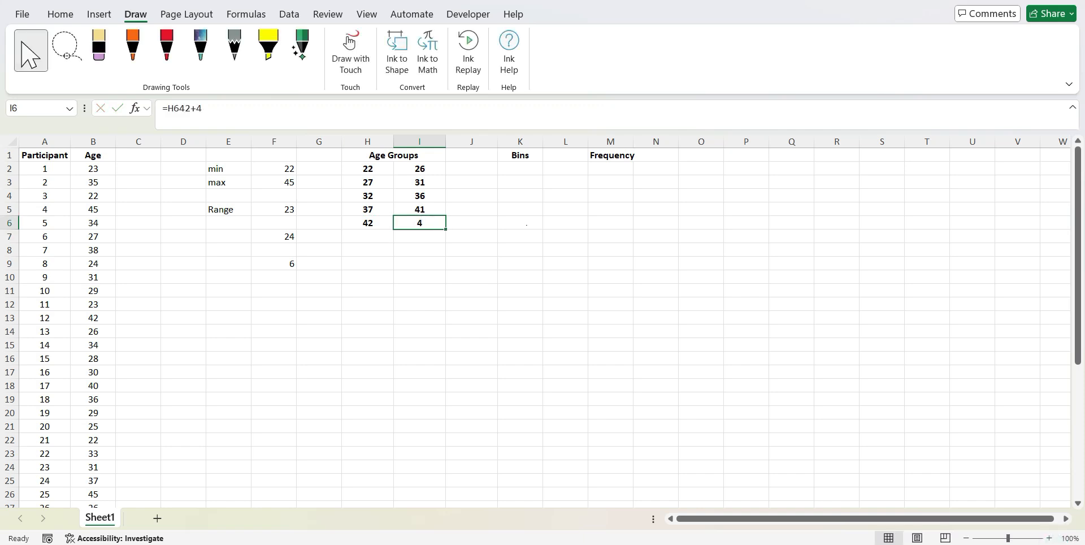
{"action": "type", "text": "="}
{"action": "key", "text": "Left"}
{"action": "key", "text": "Right"}
{"action": "key", "text": "BackSpace"}
{"action": "type", "text": "42+4"}
{"action": "key", "text": "Return"}
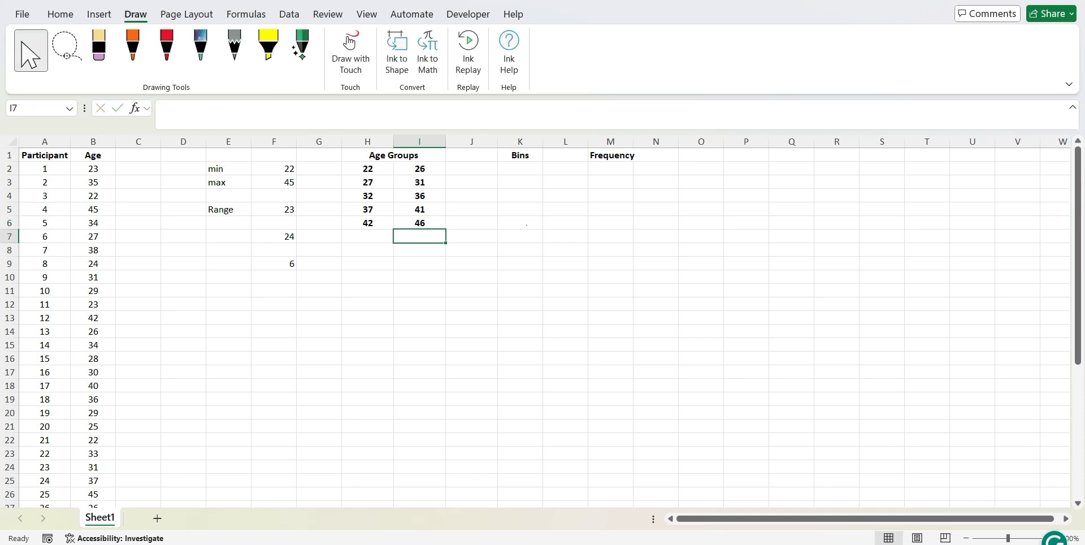
Examine the upper-limit formulas in I6 and I2 against the group width in F9 and the lower limits in H2 and H3
{"action": "key", "text": "Up"}
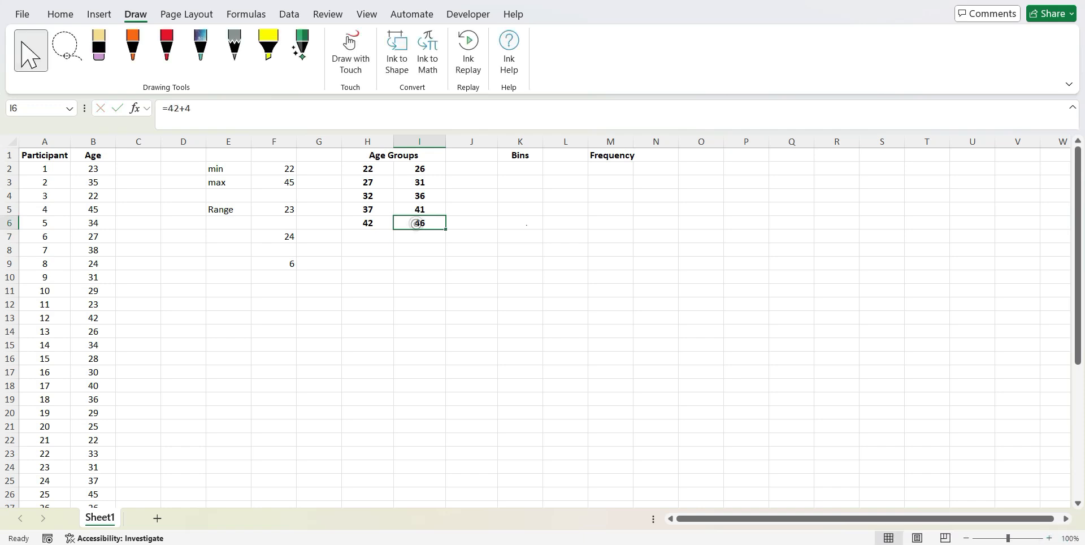
{"action": "key", "text": "F2"}
{"action": "key", "text": "Escape"}
{"action": "left_click", "coordinate": [282, 263]}
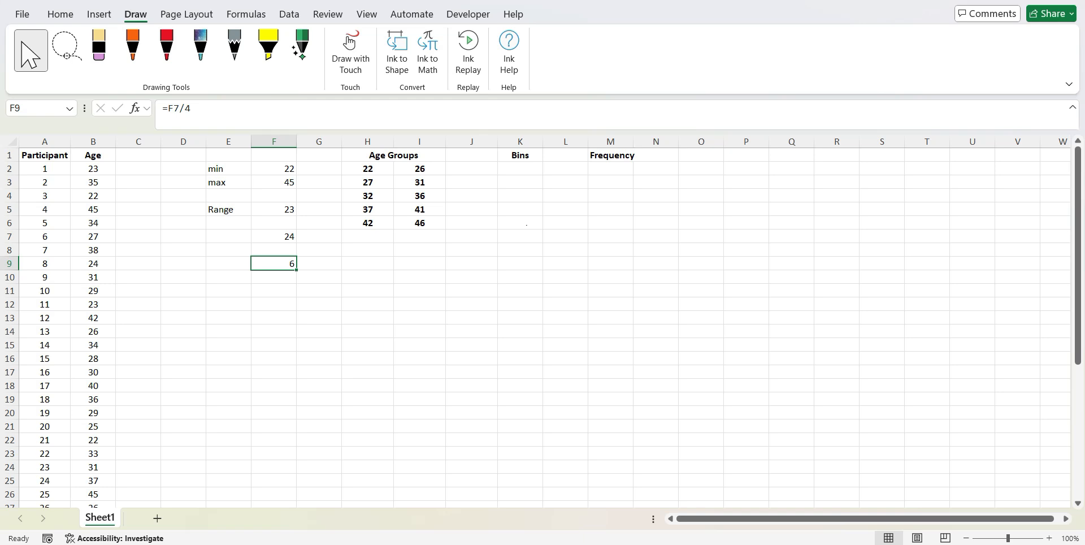
{"action": "left_click", "coordinate": [367, 168]}
{"action": "left_click", "coordinate": [373, 182]}
{"action": "left_click", "coordinate": [425, 168]}
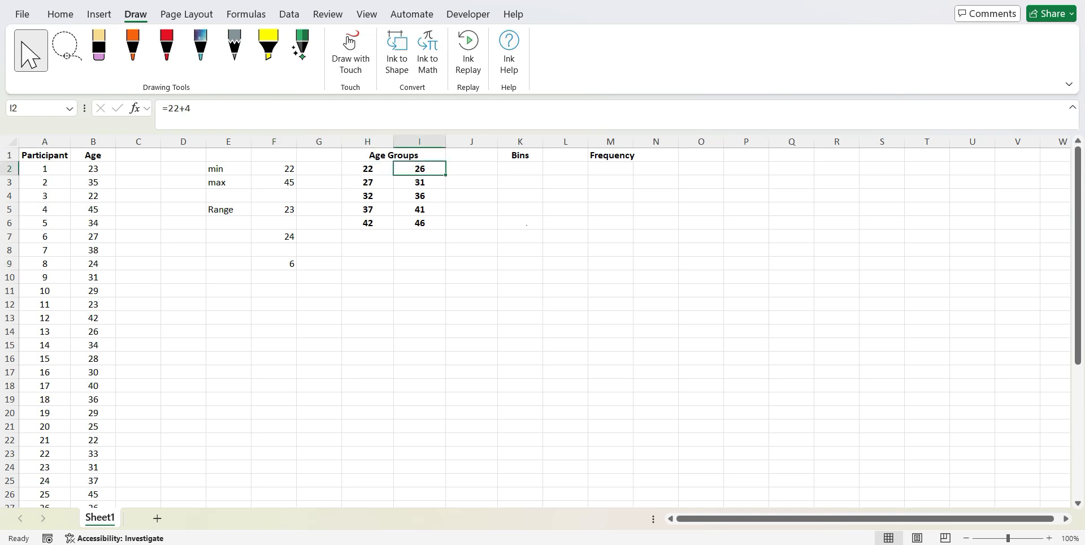
{"action": "left_click", "coordinate": [374, 182]}
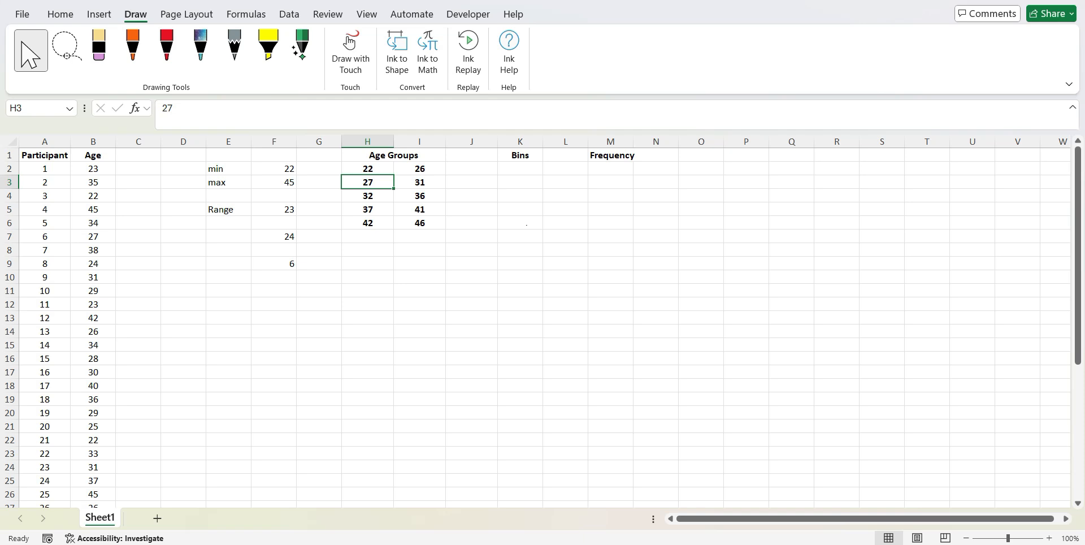
Remove the bold formatting from the age group limits in H2:I6
{"action": "left_click", "coordinate": [381, 171]}
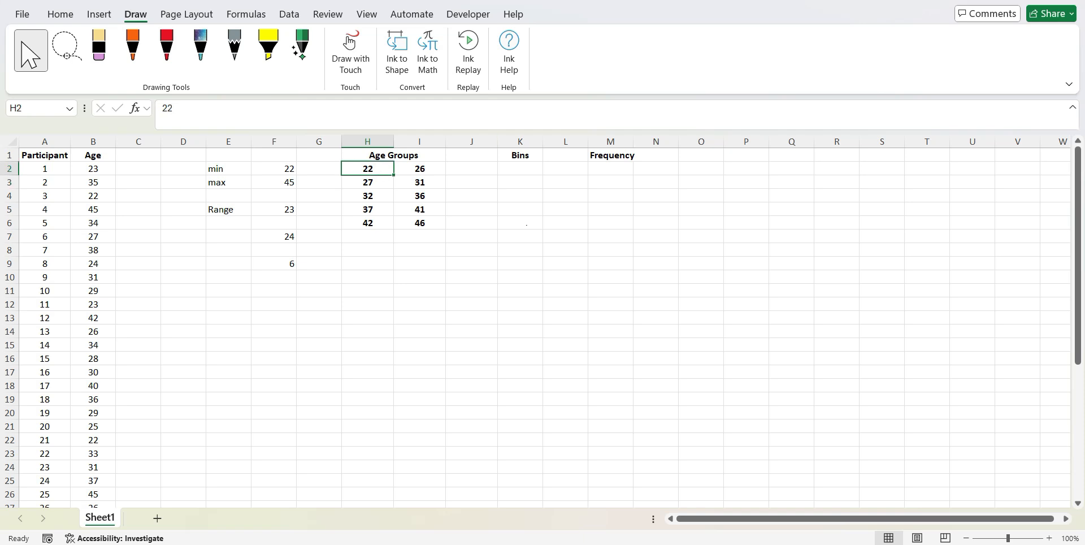
{"action": "left_click", "coordinate": [422, 224], "text": "shift"}
{"action": "key", "text": "ctrl+b"}
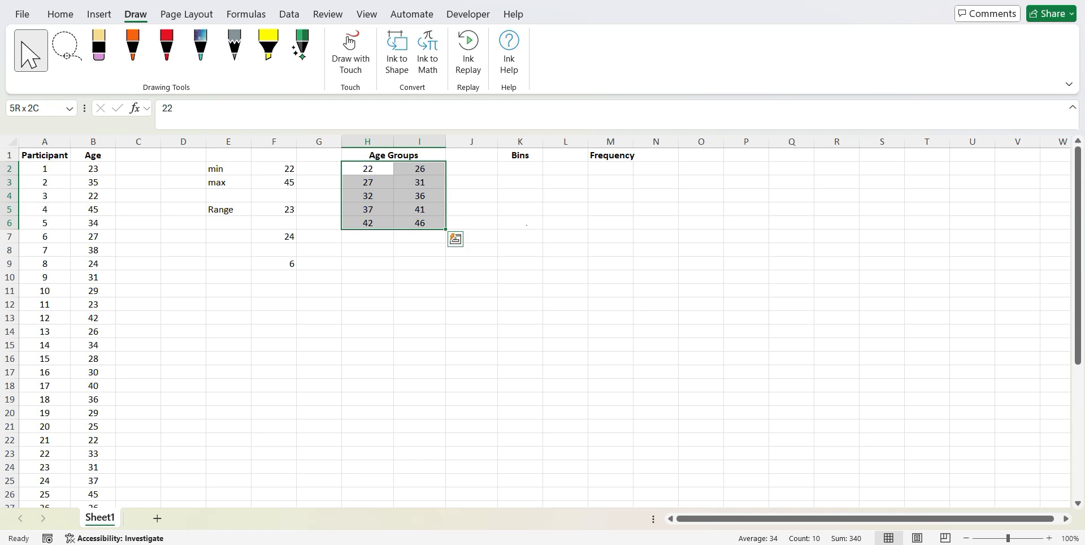
{"action": "left_click", "coordinate": [475, 206]}
{"action": "left_click", "coordinate": [384, 170]}
{"action": "left_click", "coordinate": [428, 178]}
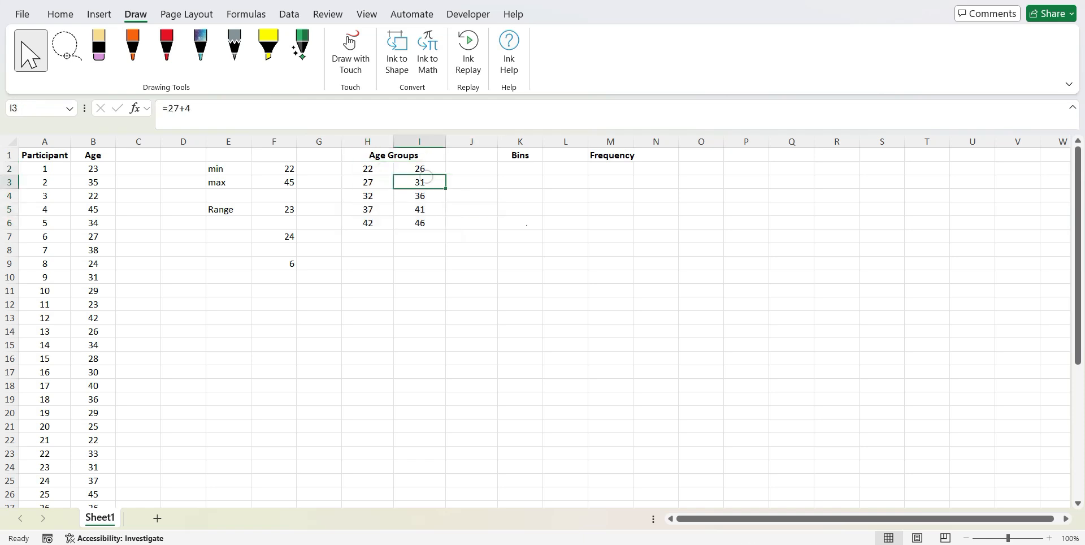
{"action": "left_click", "coordinate": [424, 225]}
{"action": "left_click", "coordinate": [374, 227]}
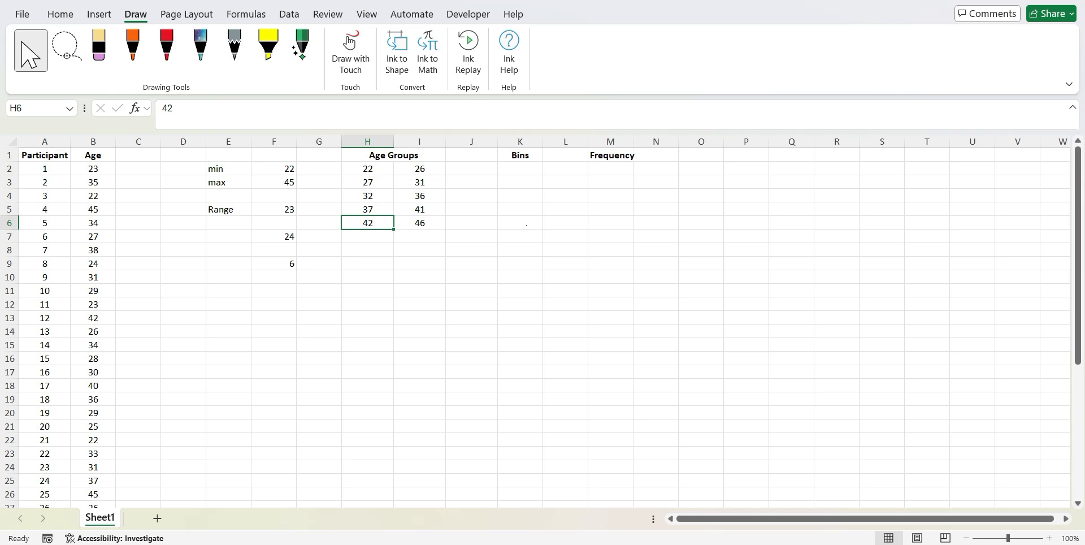
Fill the Bins column K2:K6 with the age groups' upper limits, using the formula =I2 in K2 copied down
{"action": "left_click", "coordinate": [526, 168]}
{"action": "type", "text": "="}
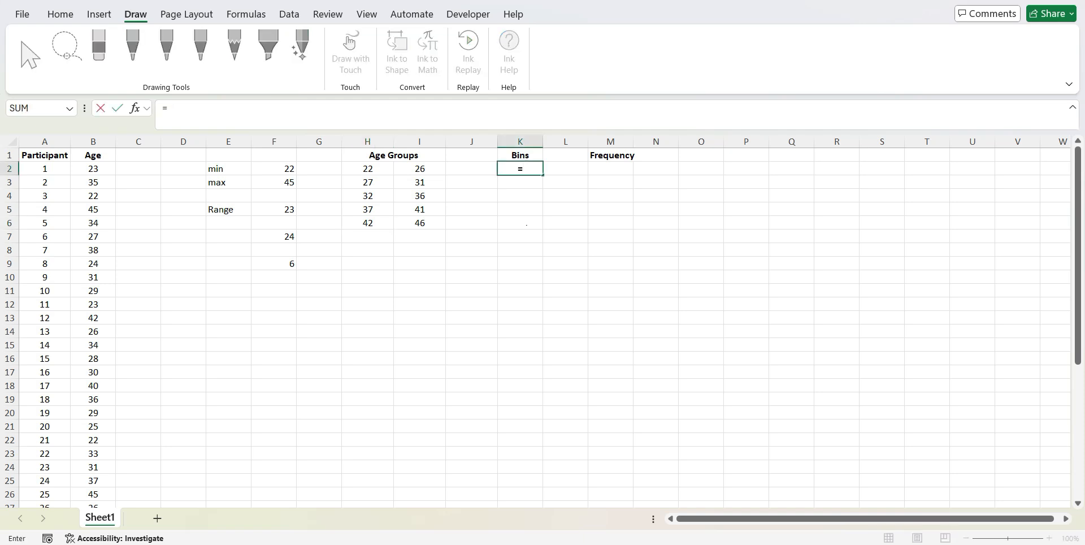
{"action": "left_click", "coordinate": [420, 169]}
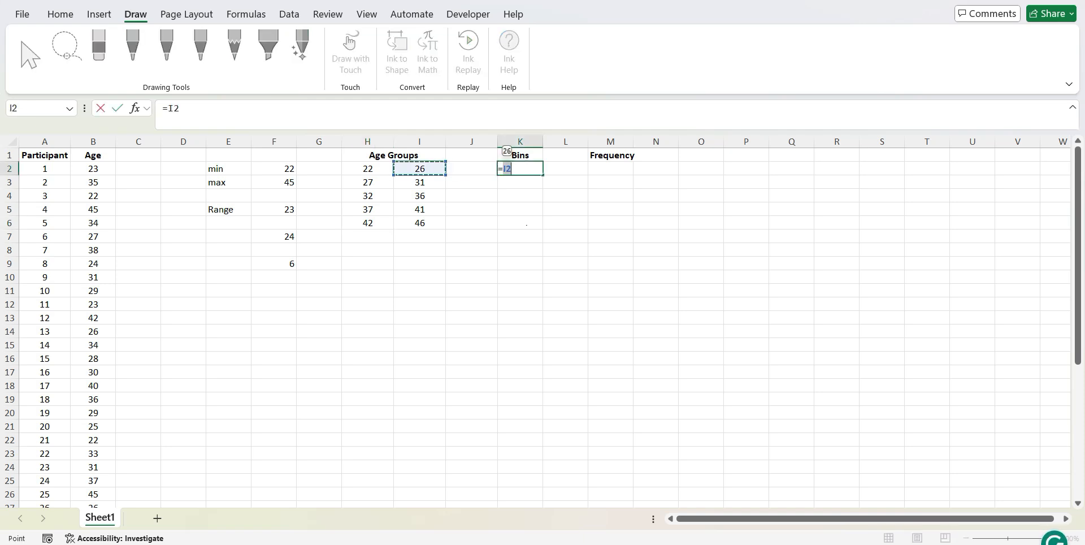
{"action": "key", "text": "Return"}
{"action": "left_click", "coordinate": [532, 168]}
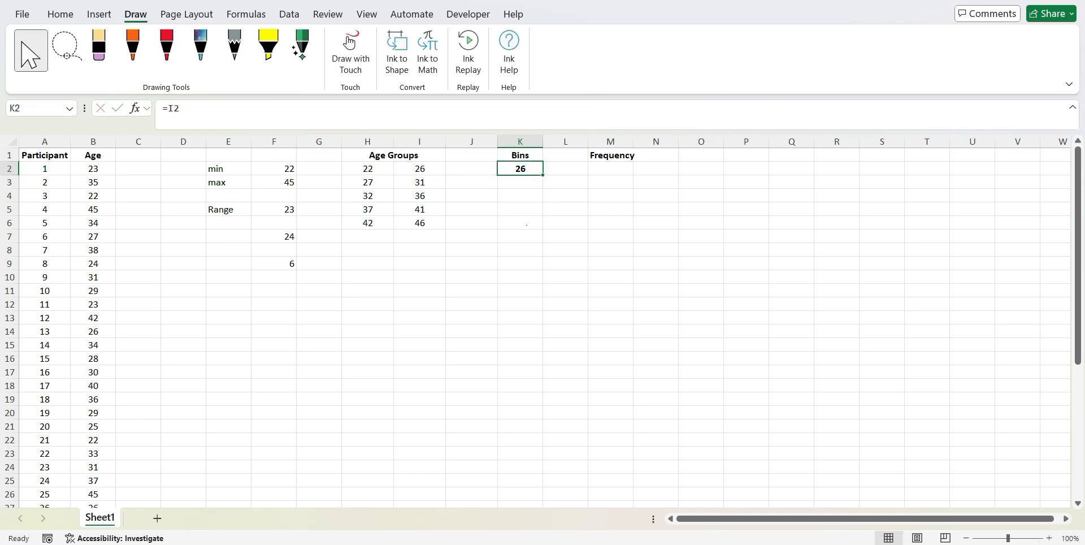
{"action": "left_click_drag", "start_coordinate": [542, 176], "coordinate": [540, 226]}
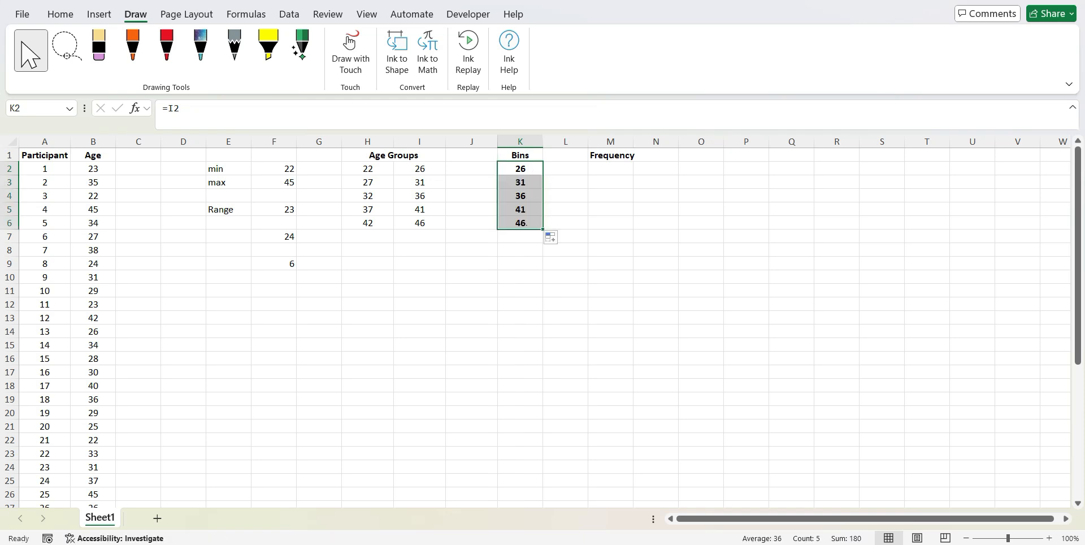
Enter the formula =FREQUENCY(B:B,K:K) in M2 to count the participants' ages per bin
{"action": "left_click", "coordinate": [611, 168]}
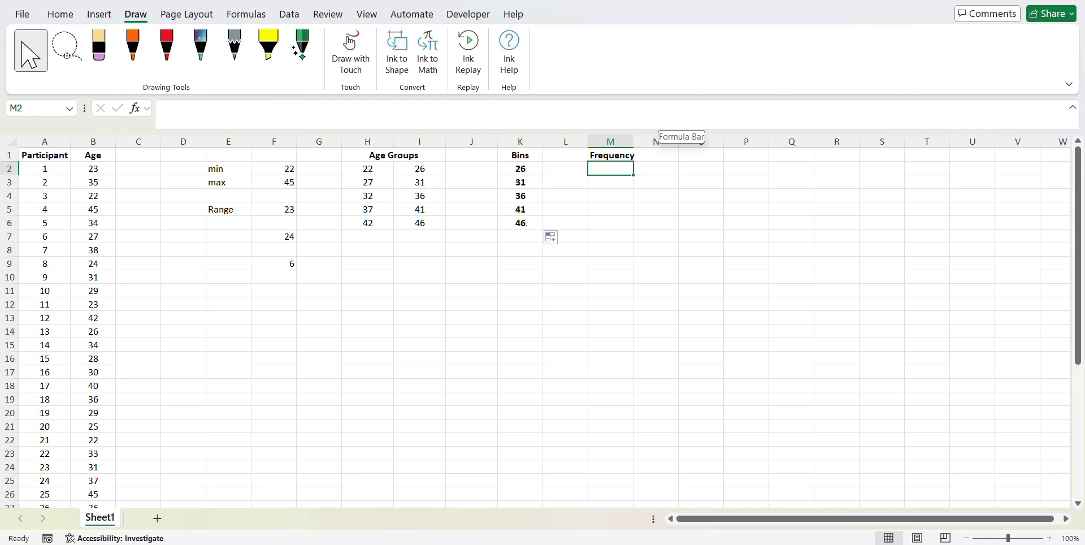
{"action": "type", "text": "=fre"}
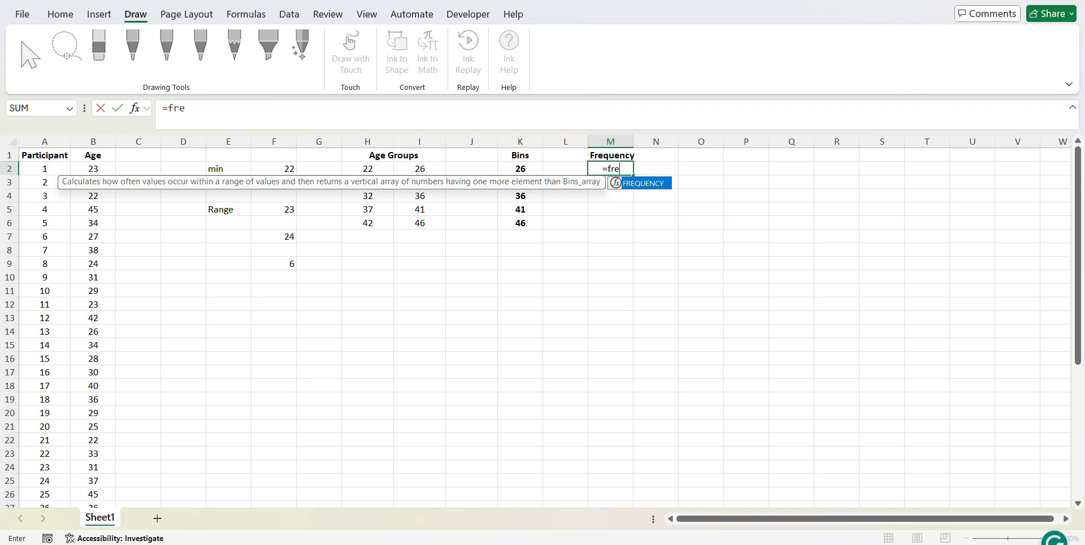
{"action": "key", "text": "Tab"}
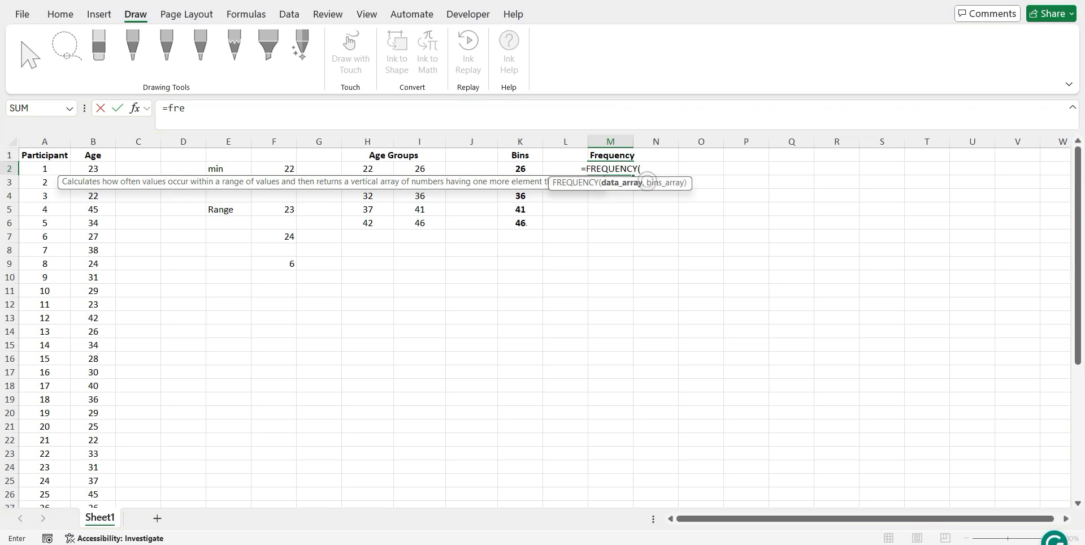
{"action": "left_click", "coordinate": [93, 142]}
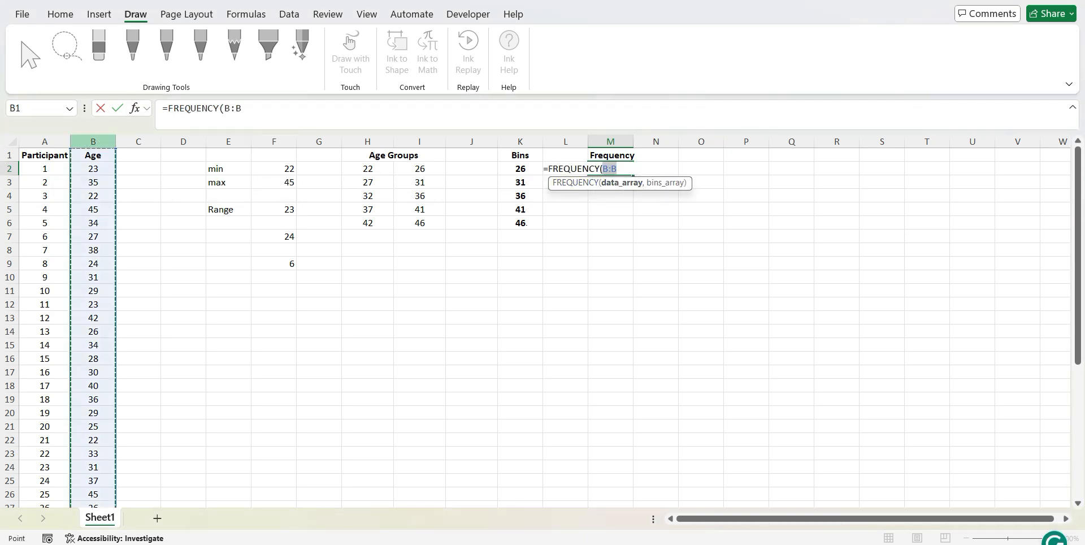
{"action": "type", "text": ","}
{"action": "left_click", "coordinate": [520, 142]}
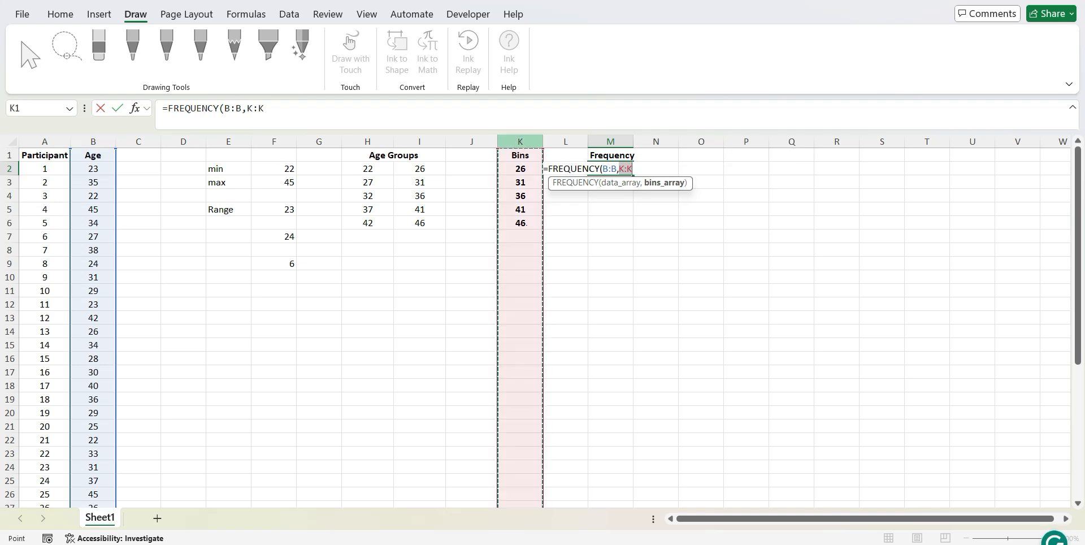
{"action": "type", "text": ")"}
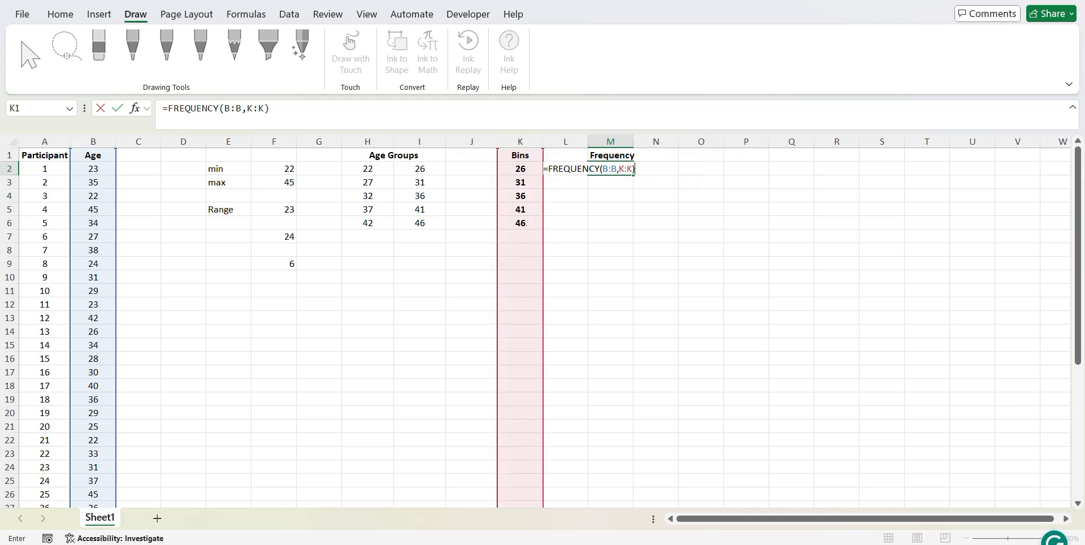
{"action": "key", "text": "Return"}
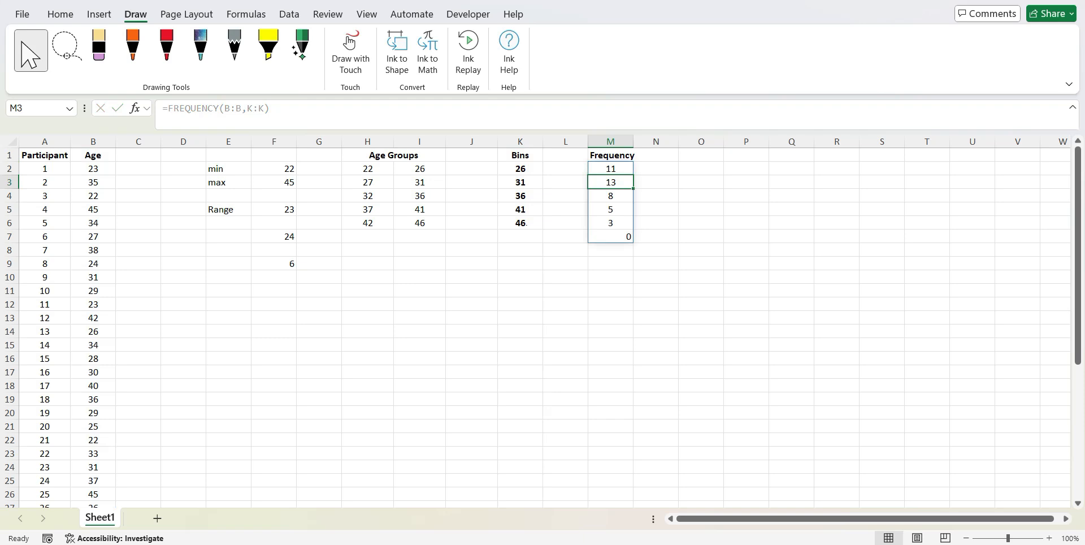
Examine the frequency counts in M2 and M3 against the first bin in K2 and the age group limits in H2 and I2
{"action": "left_click", "coordinate": [658, 209]}
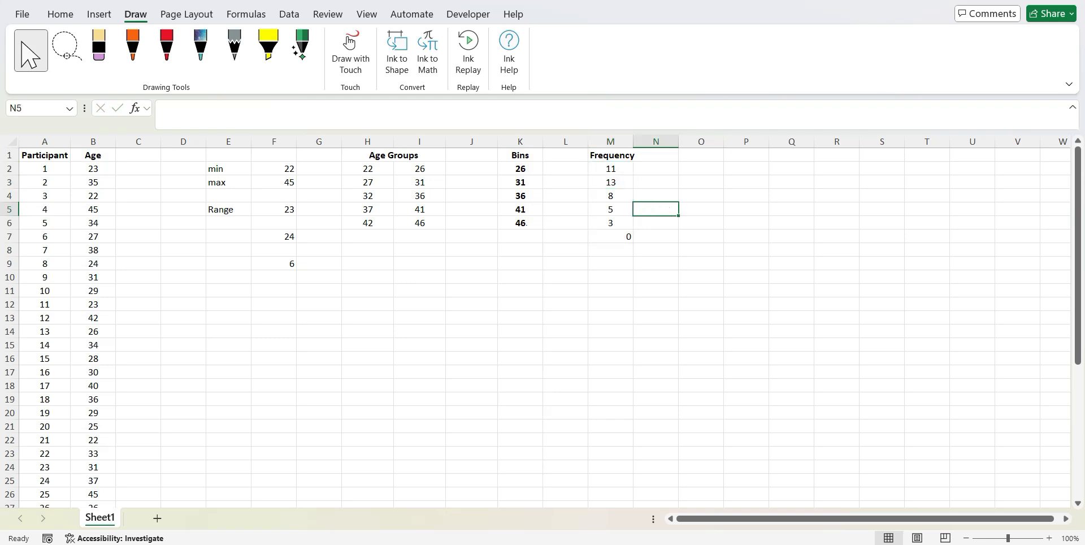
{"action": "left_click", "coordinate": [520, 168]}
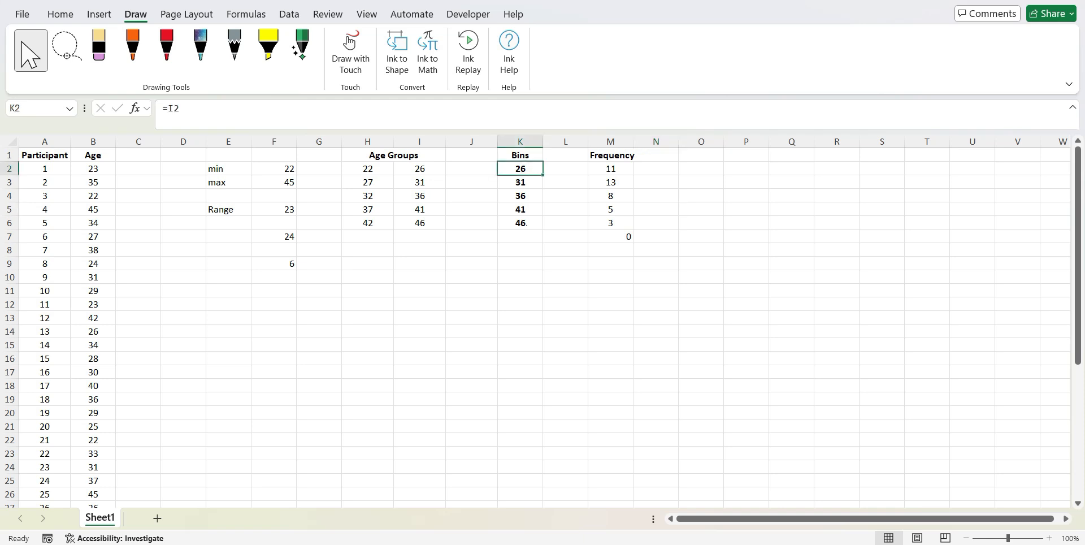
{"action": "left_click", "coordinate": [610, 169]}
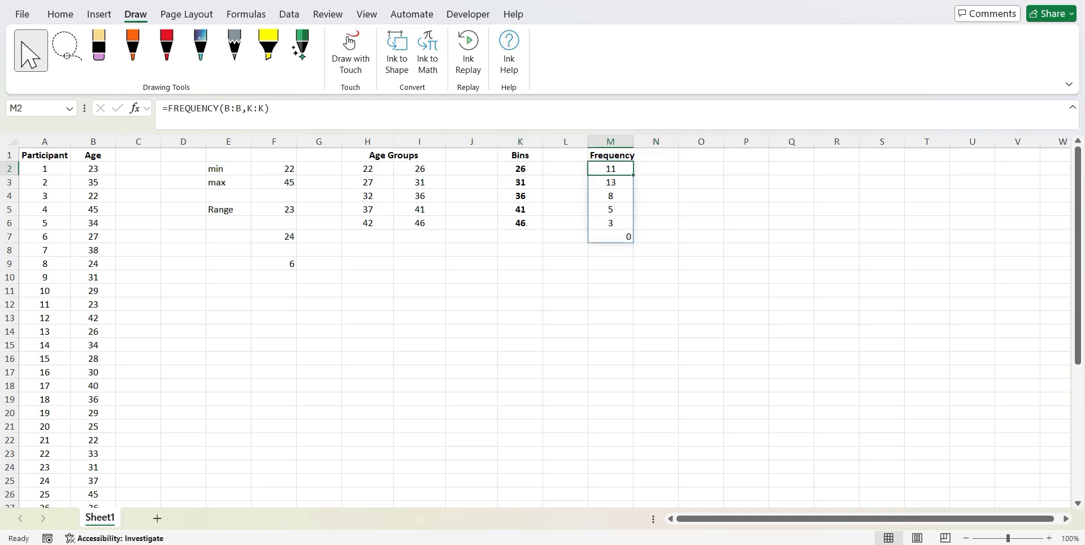
{"action": "left_click", "coordinate": [611, 183]}
{"action": "left_click", "coordinate": [610, 169]}
{"action": "left_click", "coordinate": [368, 168]}
{"action": "left_click", "coordinate": [420, 168]}
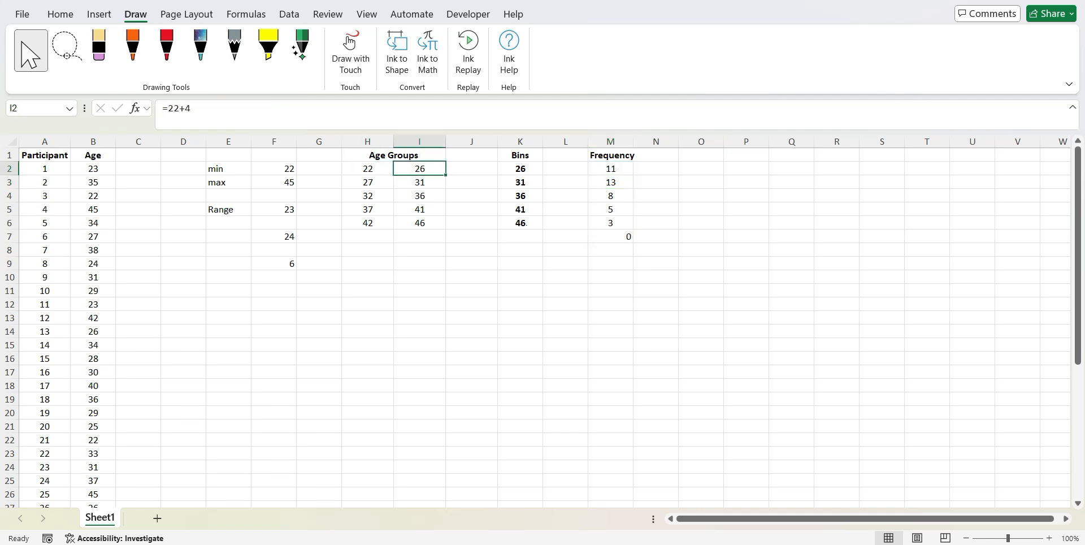
{"action": "left_click", "coordinate": [701, 209]}
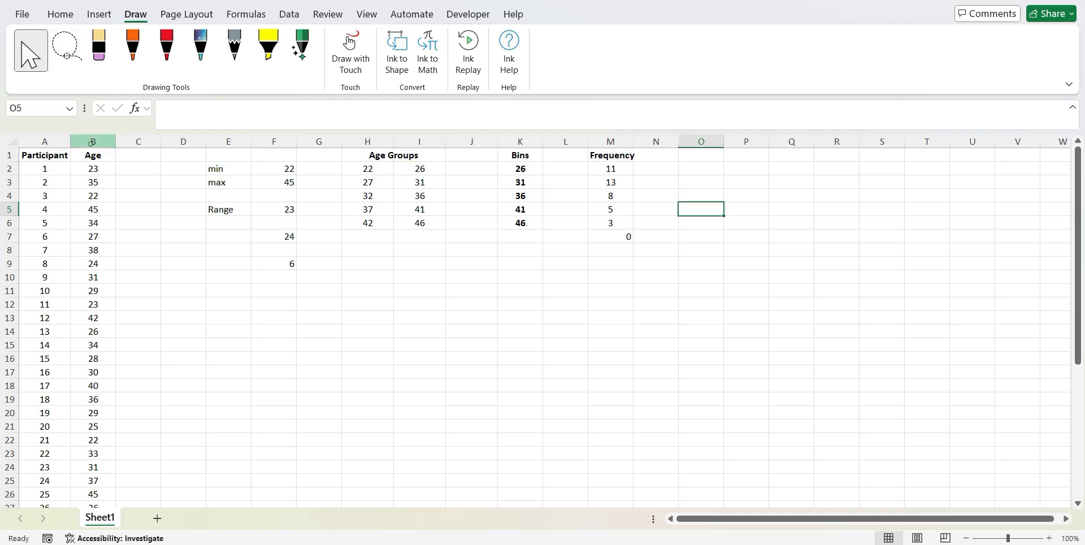
Insert a histogram of the Age values in column B and place it below the Age Groups and Bins tables
{"action": "left_click", "coordinate": [92, 141]}
{"action": "left_click", "coordinate": [59, 14]}
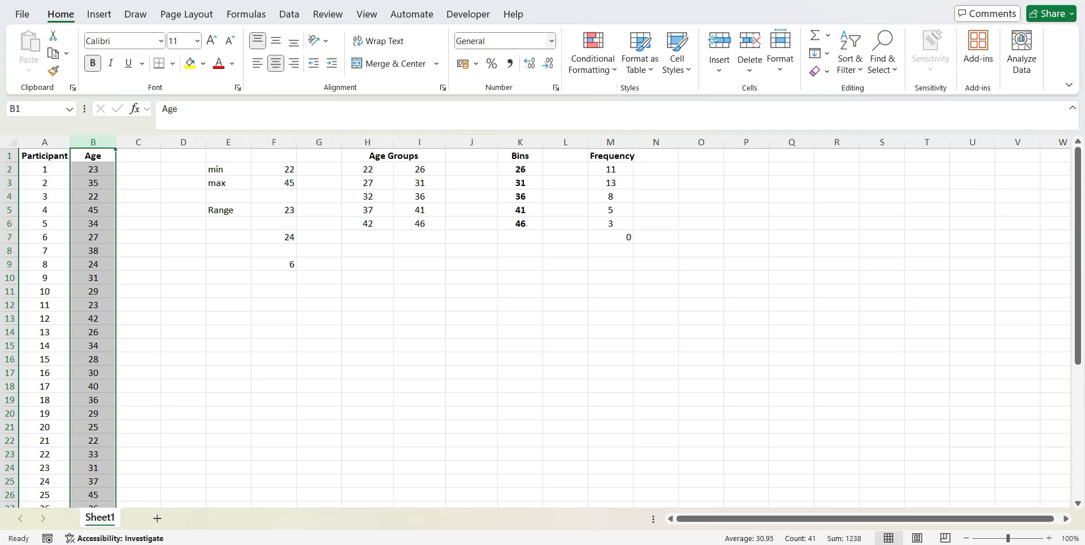
{"action": "left_click", "coordinate": [98, 14]}
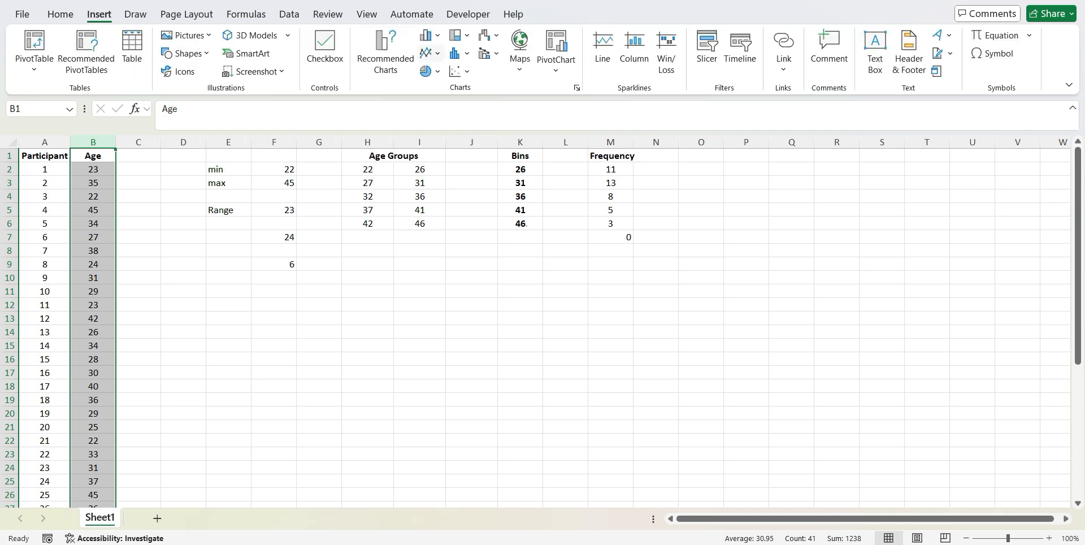
{"action": "left_click", "coordinate": [459, 54]}
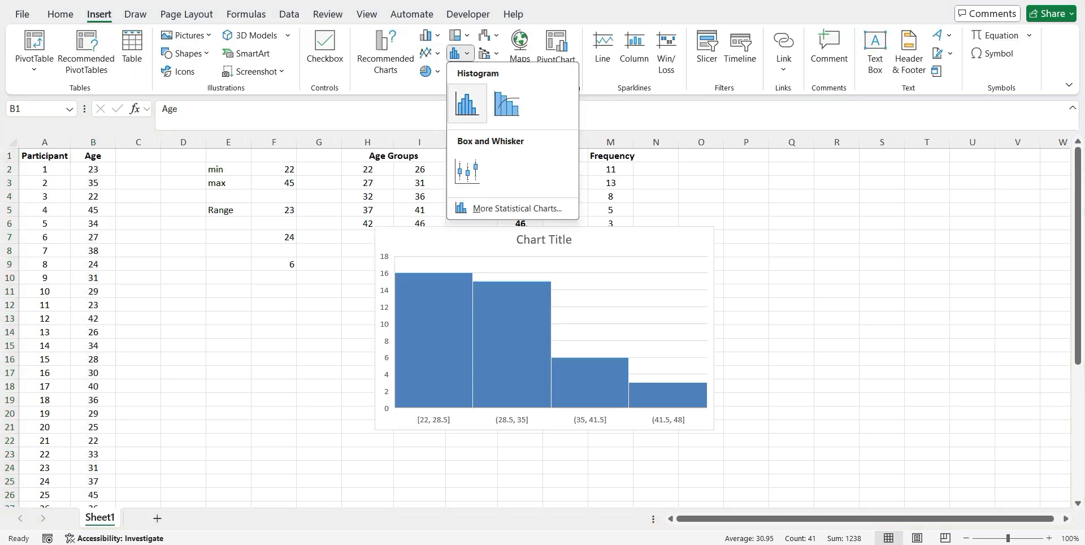
{"action": "left_click", "coordinate": [467, 103]}
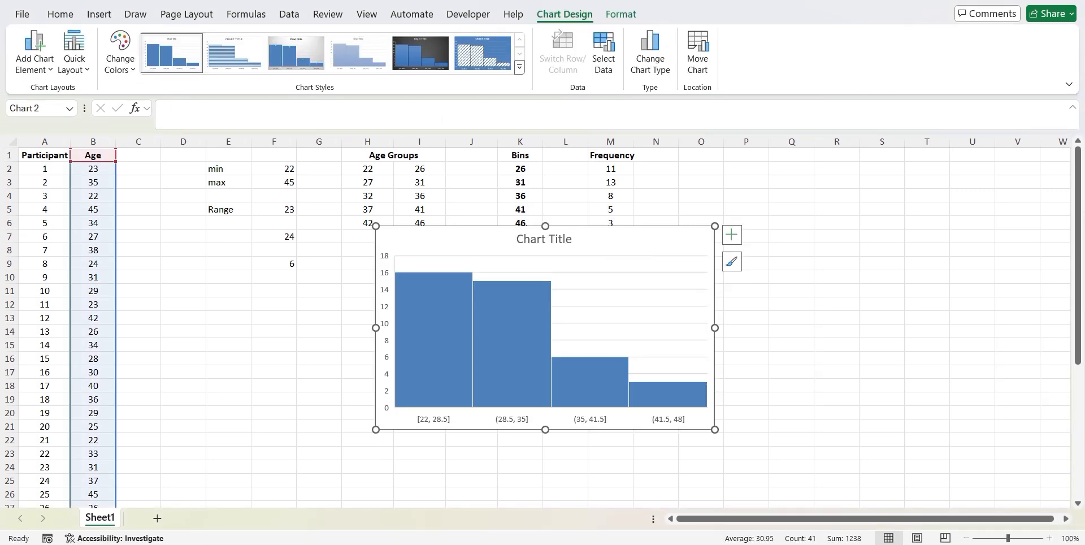
{"action": "left_click_drag", "start_coordinate": [586, 241], "coordinate": [542, 266]}
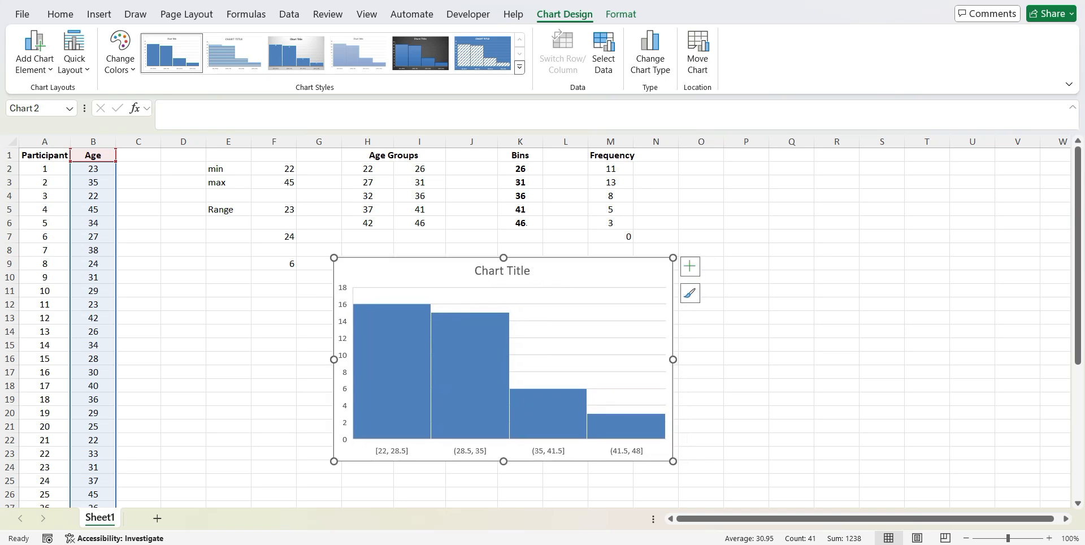
Set the bin width of the histogram's horizontal axis to 4 and add data labels to its bars
{"action": "right_click", "coordinate": [575, 277]}
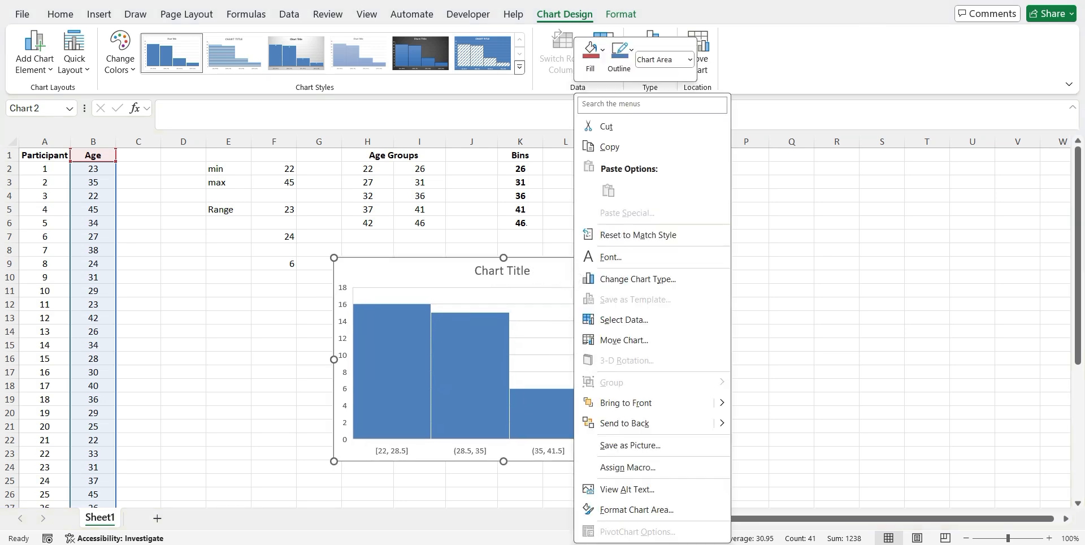
{"action": "left_click", "coordinate": [469, 450]}
{"action": "right_click", "coordinate": [474, 452]}
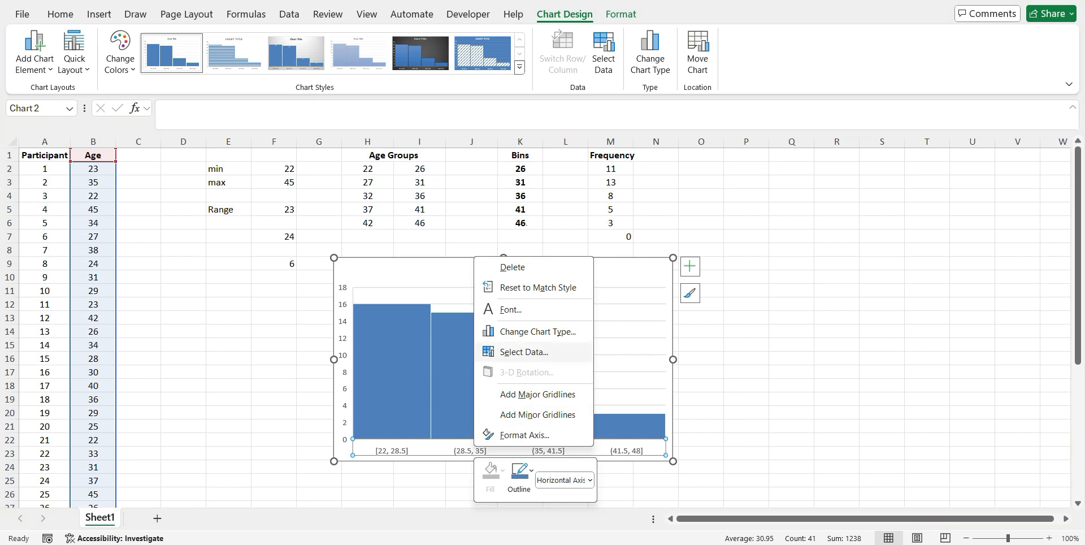
{"action": "left_click", "coordinate": [524, 435]}
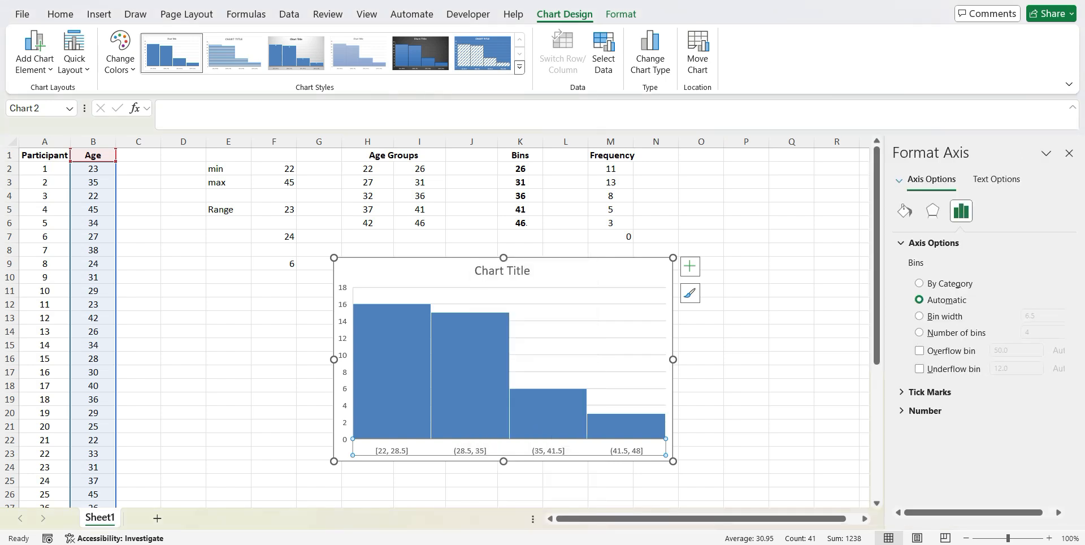
{"action": "left_click", "coordinate": [919, 316]}
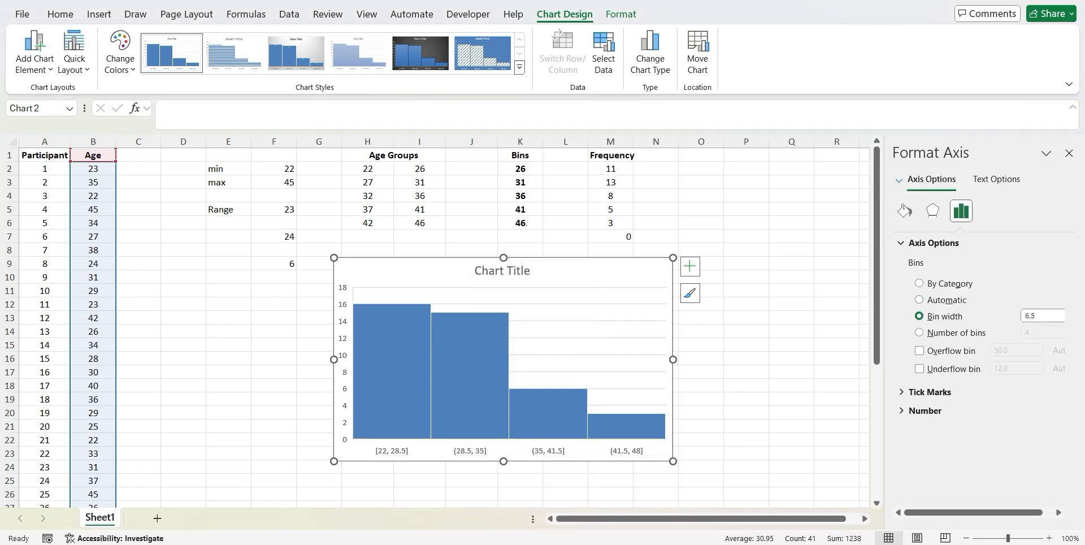
{"action": "left_click_drag", "start_coordinate": [1046, 318], "coordinate": [1025, 316]}
{"action": "type", "text": "4"}
{"action": "key", "text": "Return"}
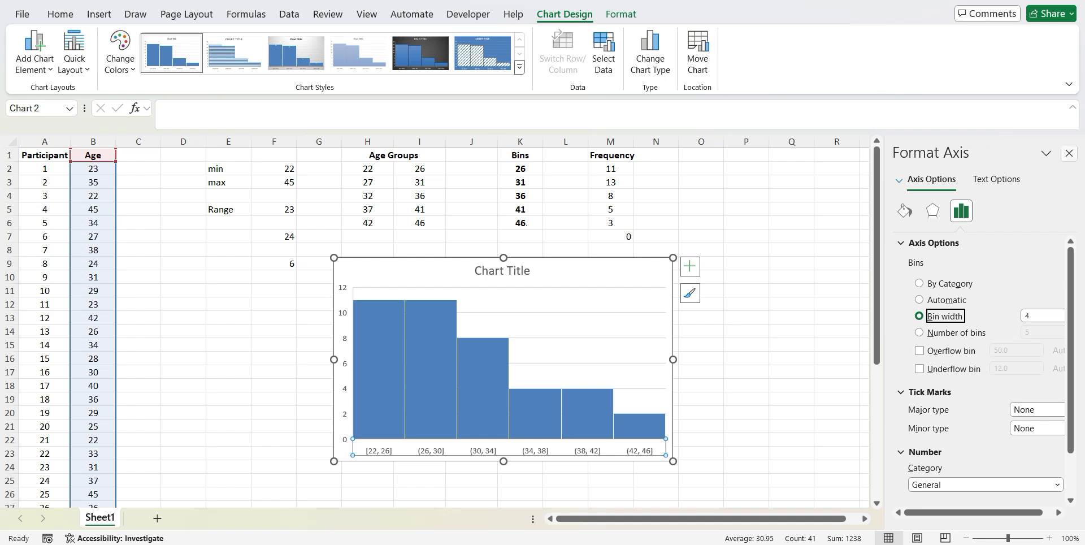
{"action": "left_click", "coordinate": [1069, 153]}
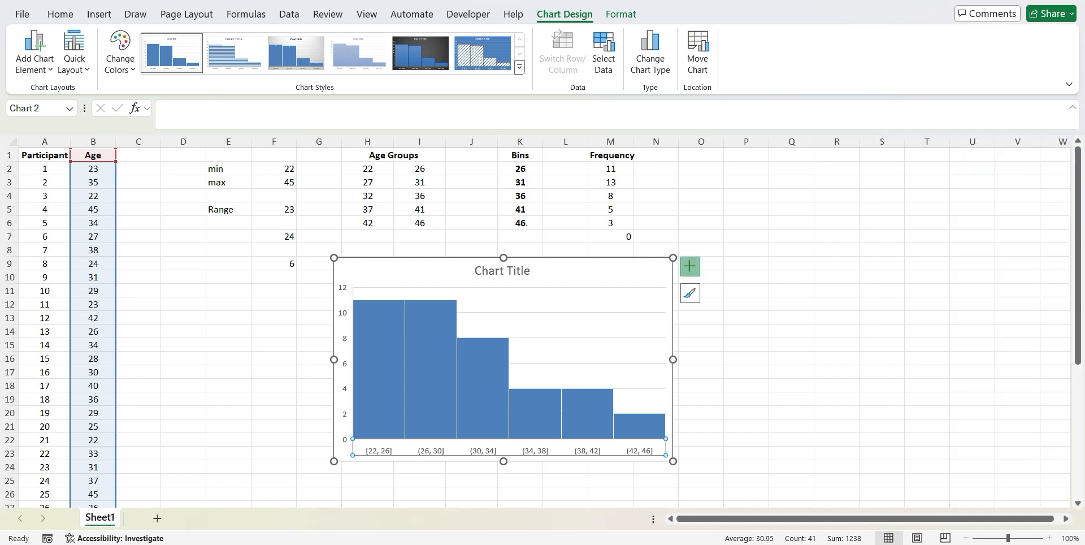
{"action": "left_click", "coordinate": [690, 267]}
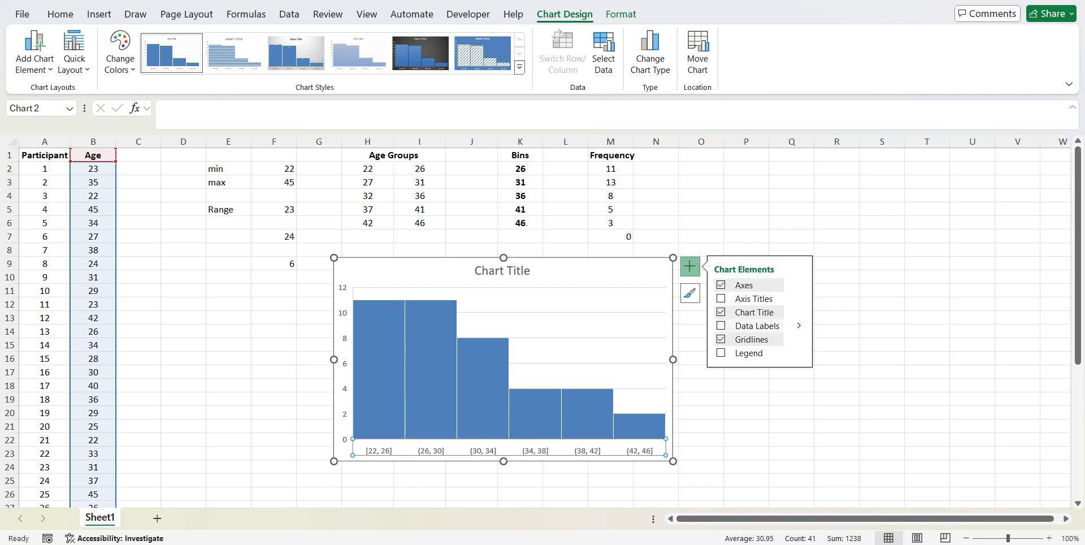
{"action": "left_click", "coordinate": [721, 325]}
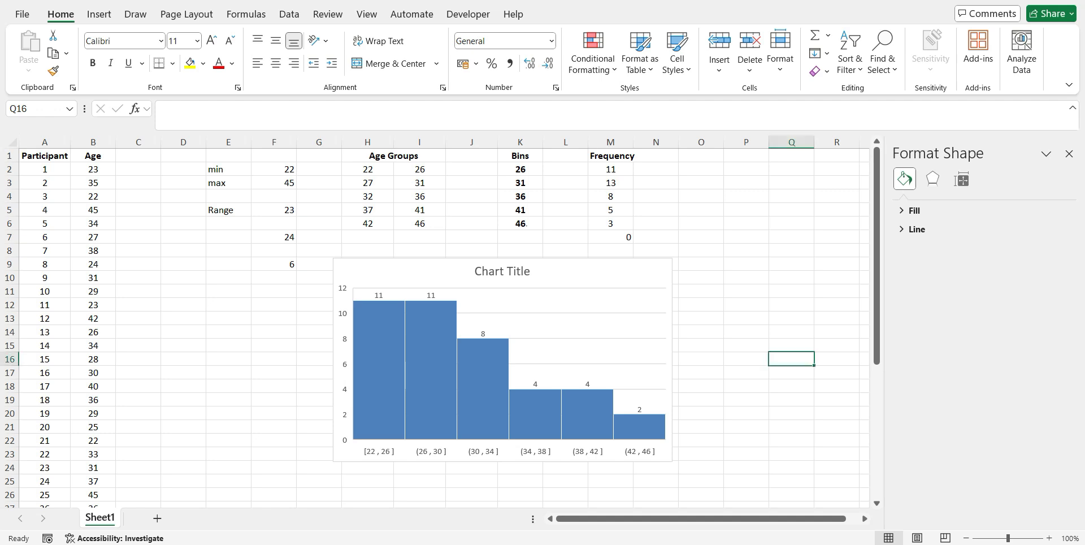
Compare the histogram with the age groups and frequencies, and move the chart below the Bins and Frequency columns, spanning about K10 to Q24
{"action": "left_click", "coordinate": [502, 272]}
{"action": "left_click", "coordinate": [419, 182]}
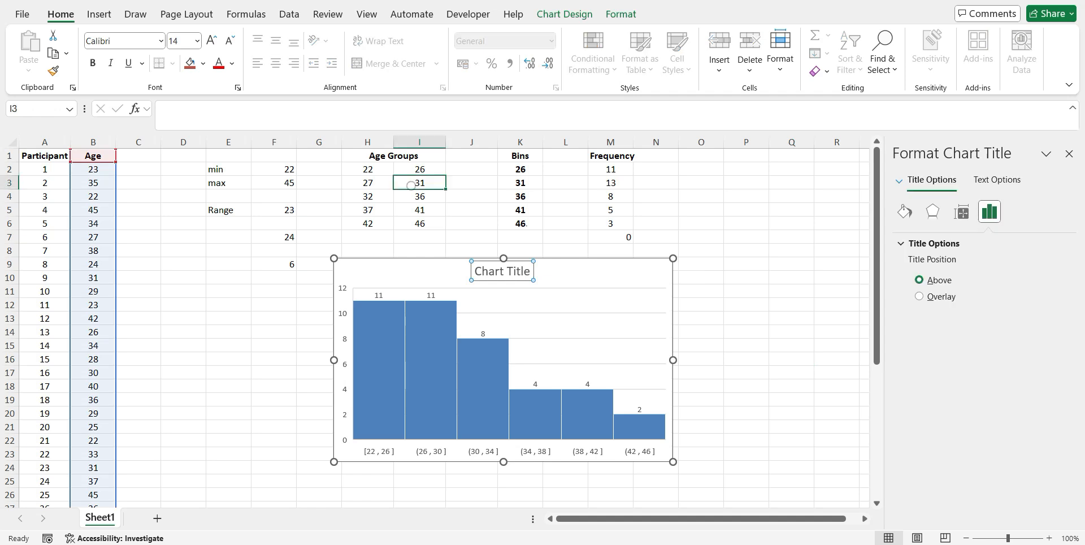
{"action": "left_click", "coordinate": [368, 169]}
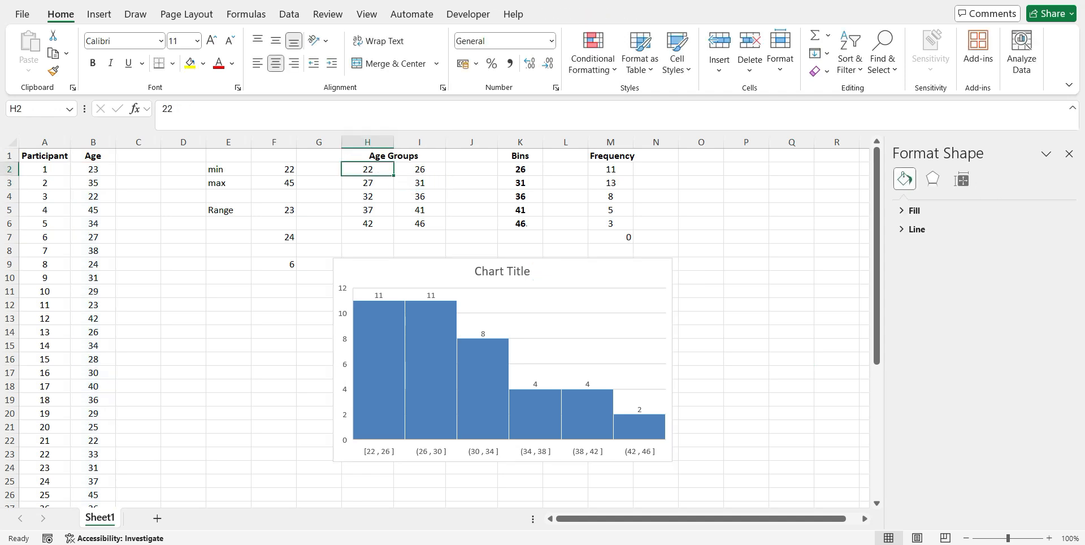
{"action": "left_click", "coordinate": [615, 223]}
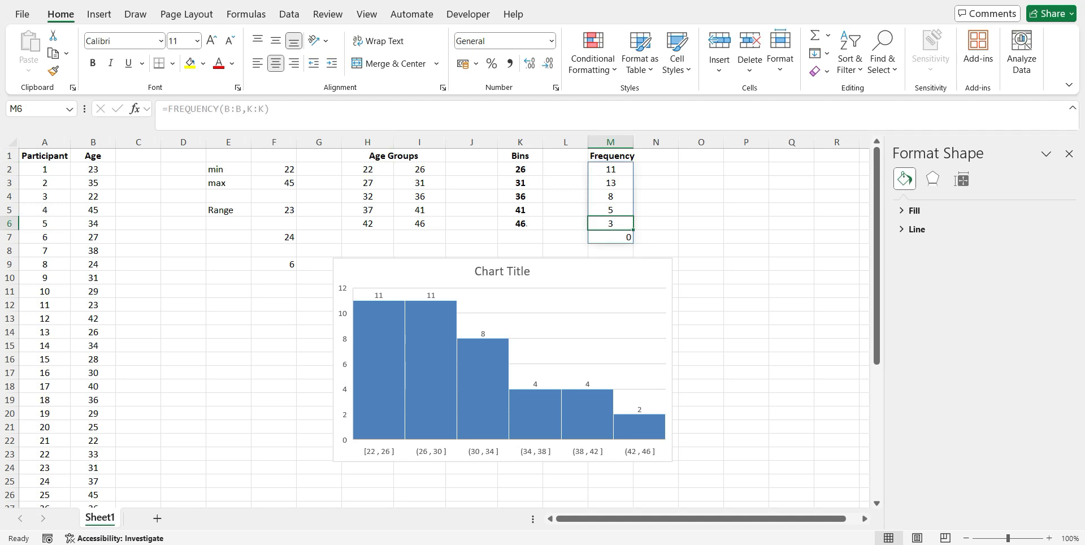
{"action": "left_click", "coordinate": [510, 268]}
{"action": "left_click", "coordinate": [554, 263]}
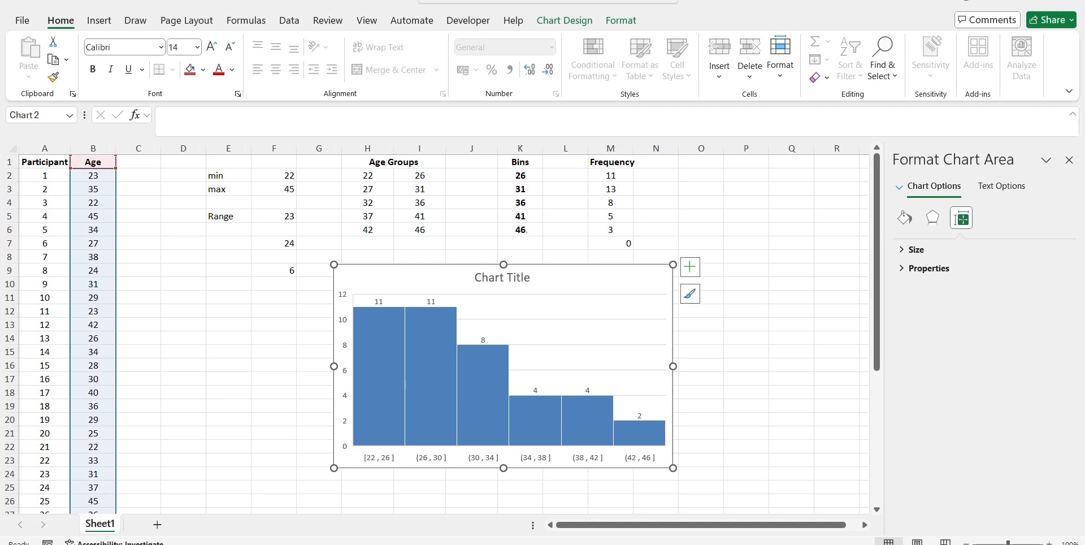
{"action": "left_click_drag", "start_coordinate": [504, 267], "coordinate": [667, 285]}
Copy the Age Groups table from H1:I6 to the empty area starting at E13
{"action": "left_click", "coordinate": [394, 156]}
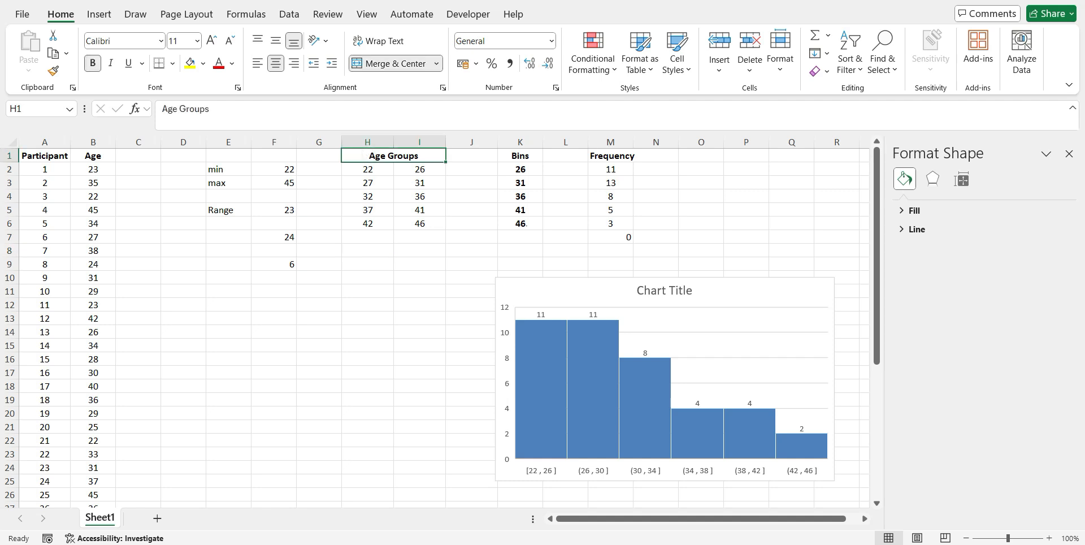
{"action": "left_click_drag", "start_coordinate": [393, 156], "coordinate": [432, 224]}
{"action": "key", "text": "ctrl+c"}
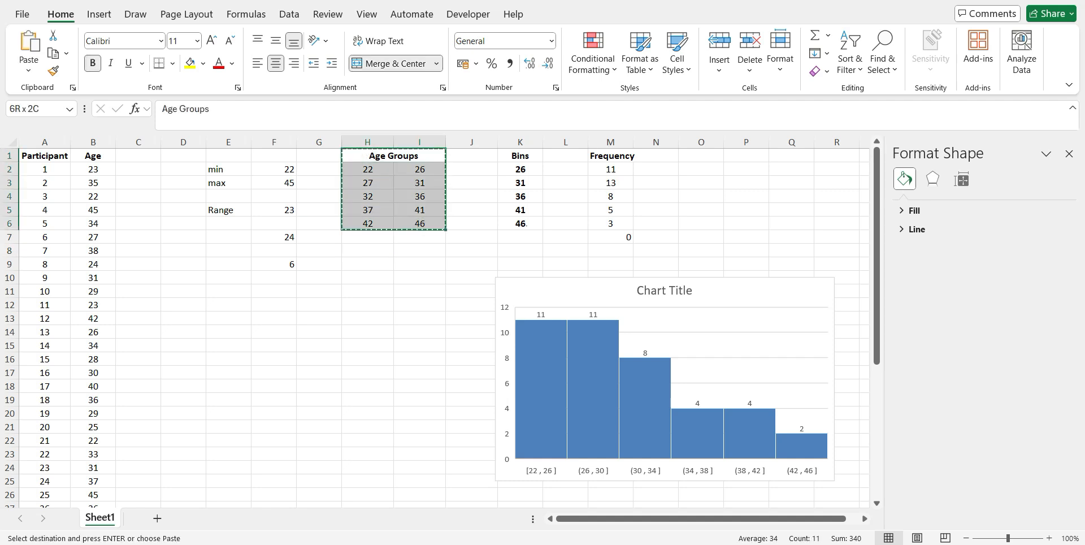
{"action": "left_click", "coordinate": [226, 318]}
{"action": "key", "text": "ctrl+v"}
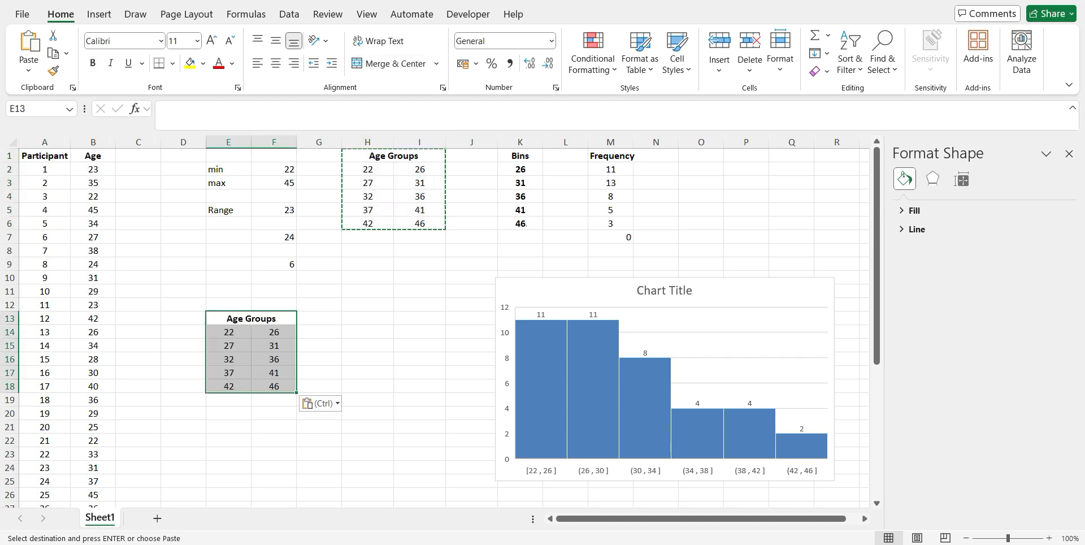
{"action": "left_click", "coordinate": [318, 332]}
{"action": "key", "text": "Escape"}
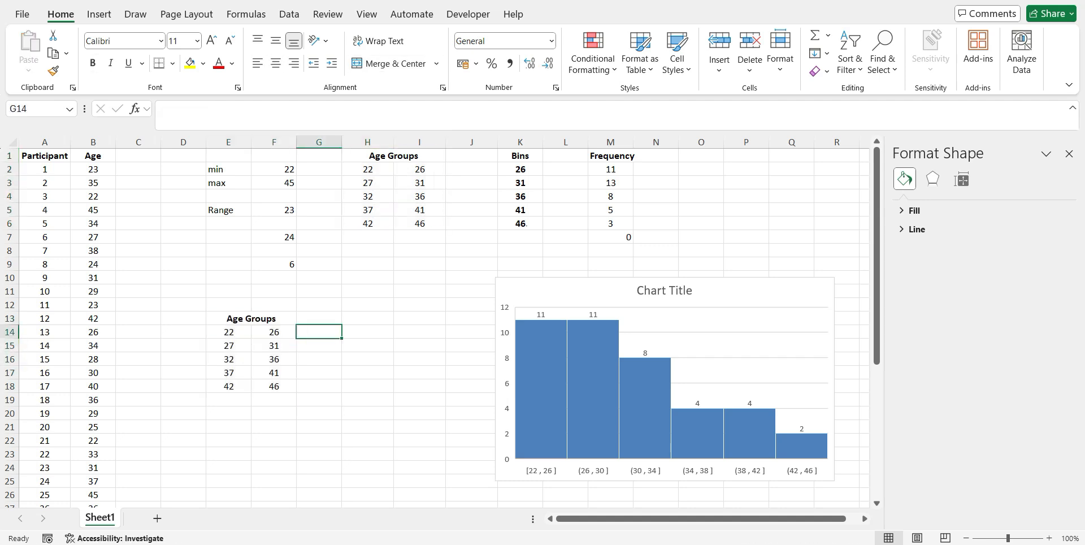
Set the second age group in the copied table to 26 in E15 and 30 in F15
{"action": "left_click", "coordinate": [232, 331]}
{"action": "left_click", "coordinate": [277, 333]}
{"action": "left_click", "coordinate": [227, 348]}
{"action": "type", "text": "26"}
{"action": "key", "text": "Tab"}
{"action": "type", "text": "30"}
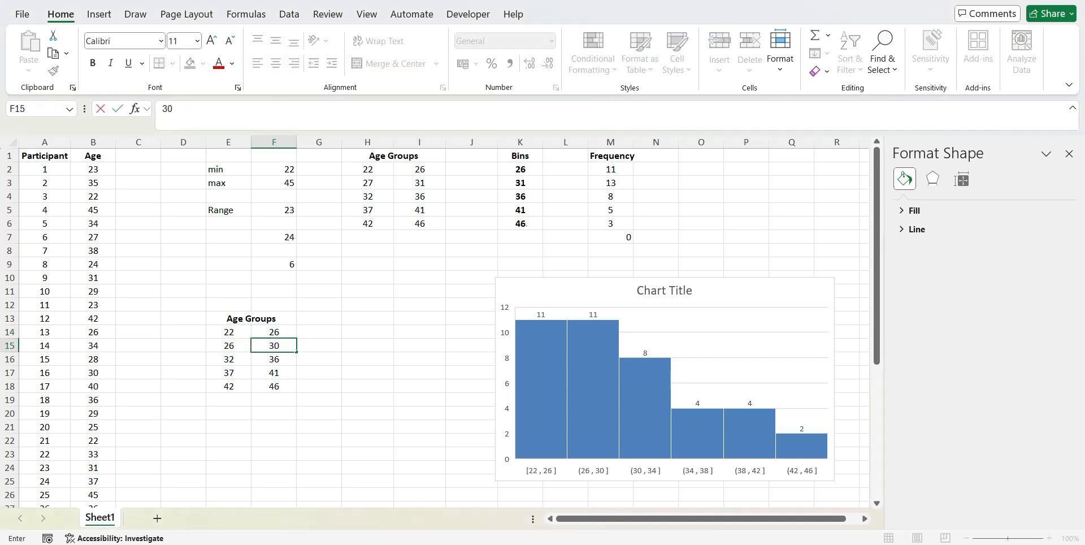
{"action": "key", "text": "Return"}
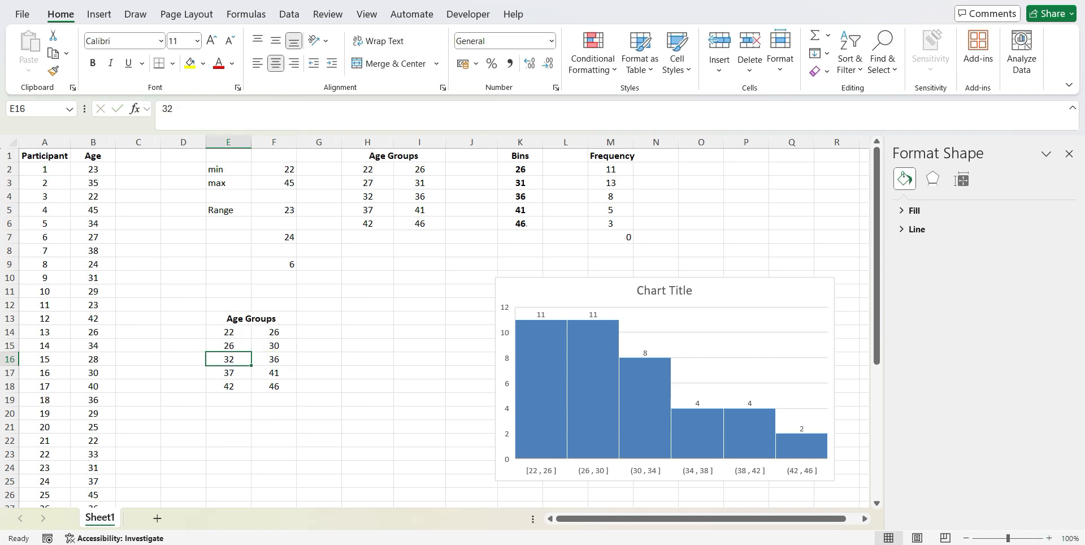
Set the third age group in the copied table to 30 in E16 and 34 in F16
{"action": "type", "text": "30"}
{"action": "key", "text": "Tab"}
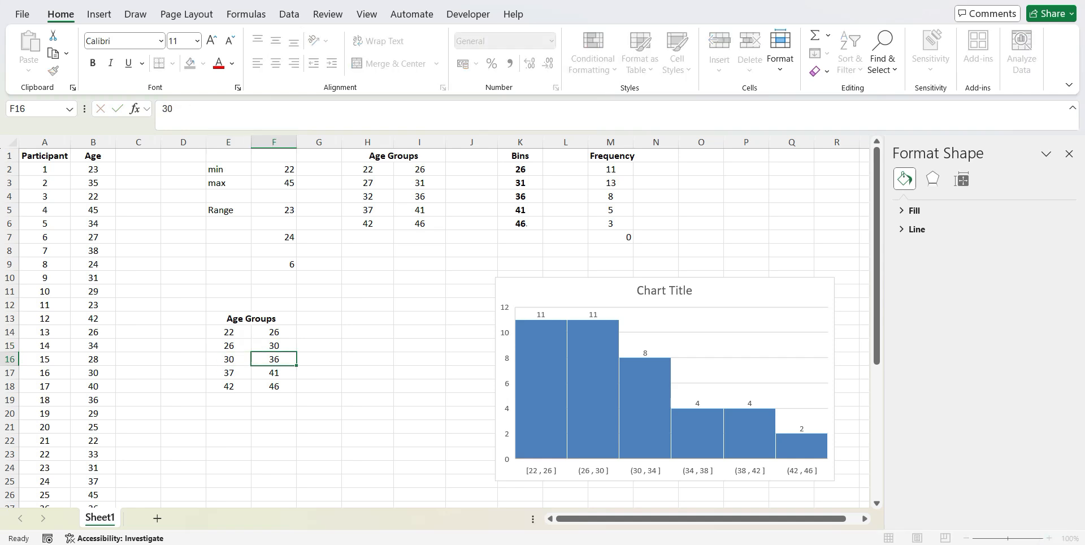
{"action": "type", "text": "34"}
{"action": "key", "text": "Down"}
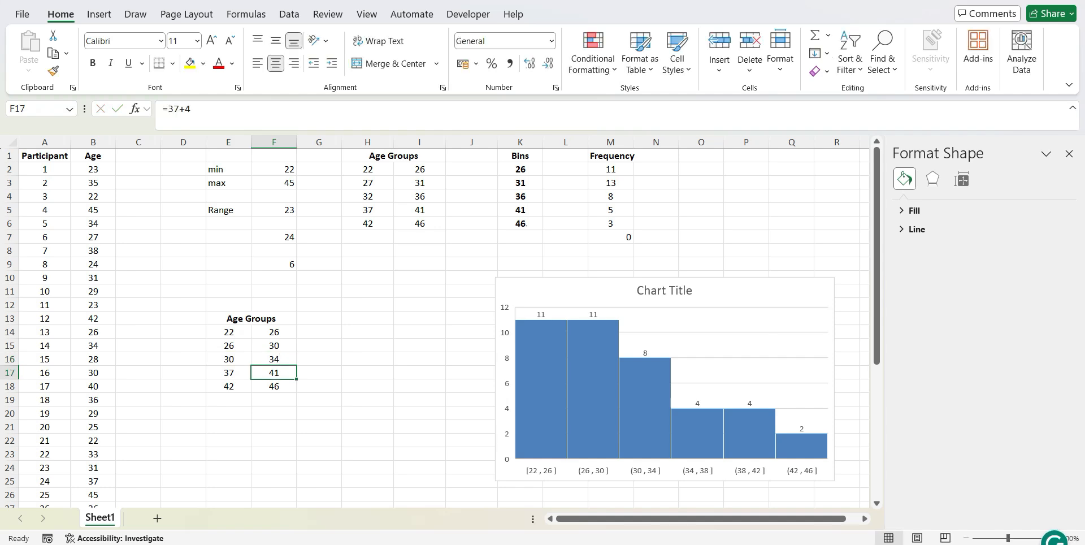
Set the fourth age group in the copied table to 34 in E17 and 38 in F17
{"action": "key", "text": "Left"}
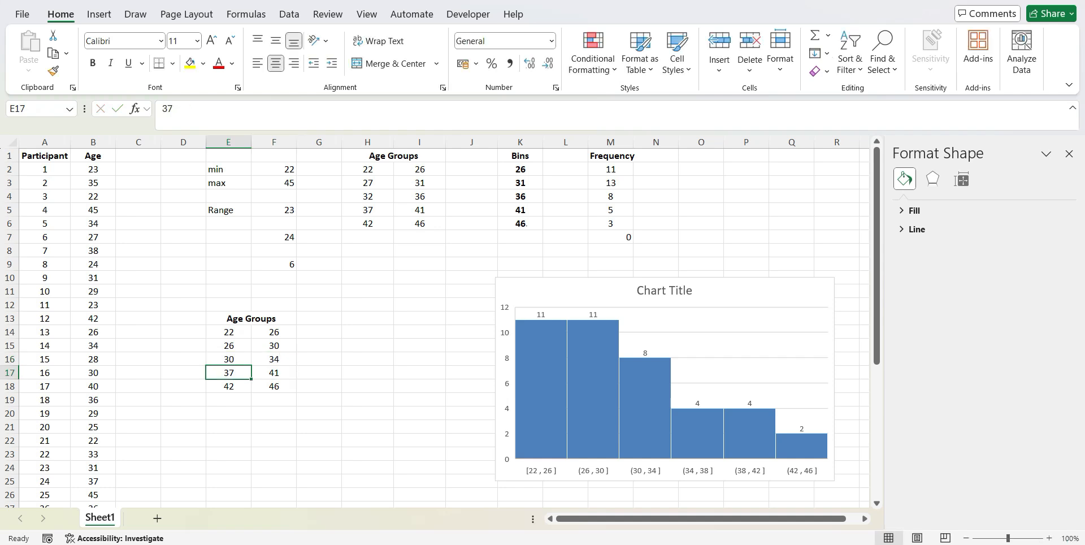
{"action": "type", "text": "34"}
{"action": "key", "text": "Tab"}
{"action": "type", "text": "3"}
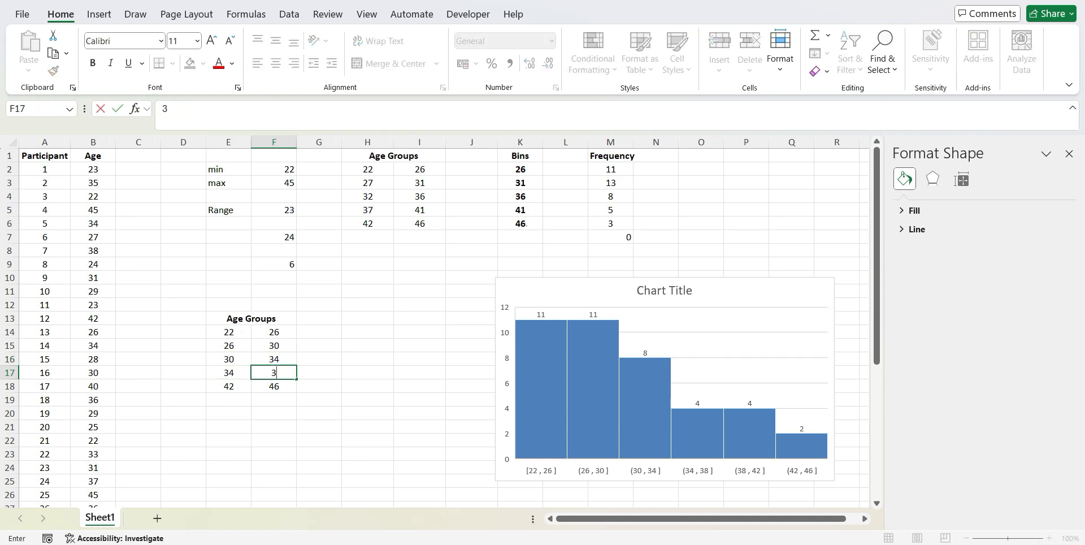
{"action": "type", "text": "8"}
{"action": "key", "text": "Tab"}
Set the fifth age group in the copied table to 38 in E18 and 42 in F18
{"action": "key", "text": "Down"}
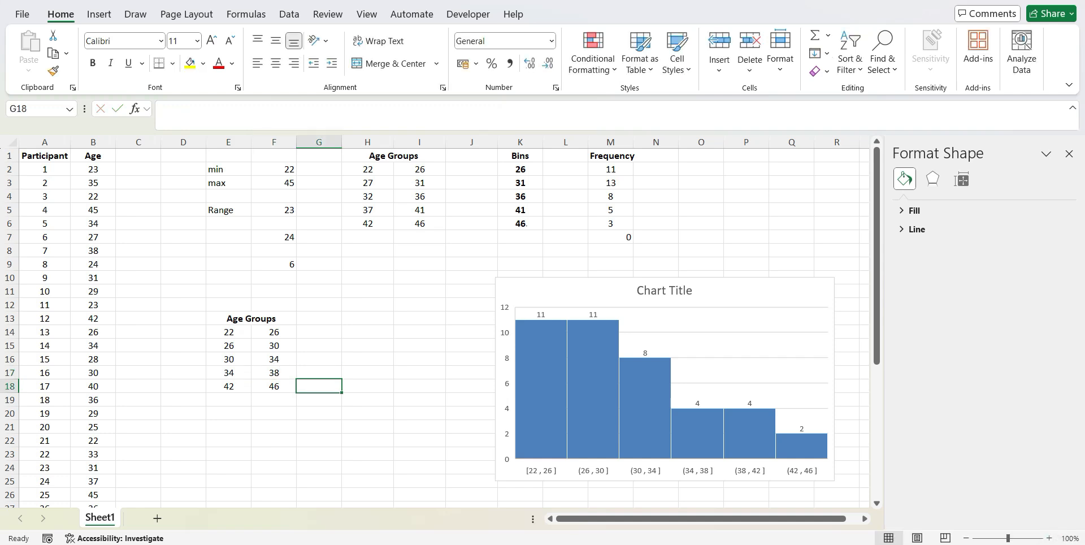
{"action": "key", "text": "Left"}
{"action": "key", "text": "Left"}
{"action": "type", "text": "38"}
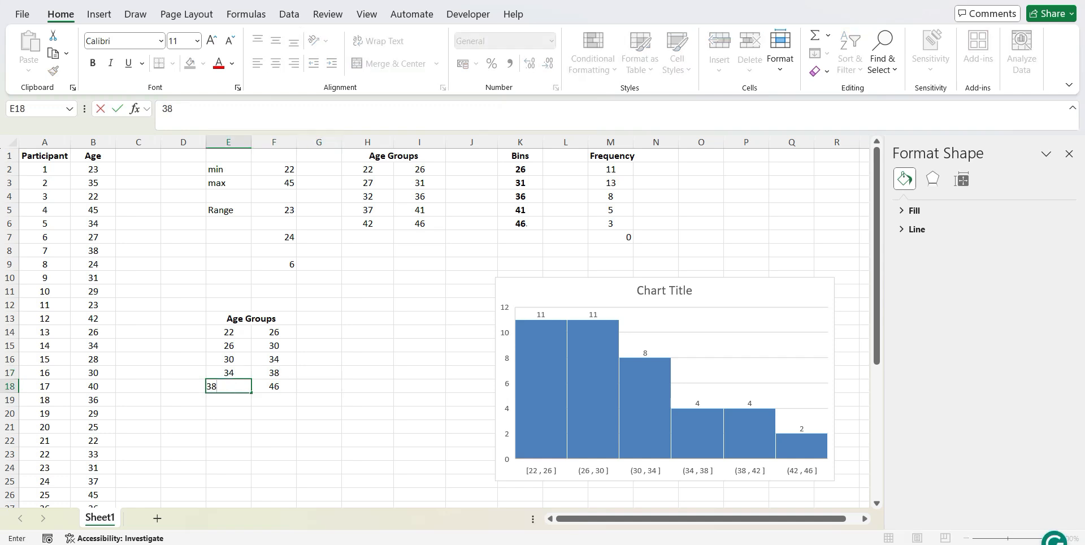
{"action": "key", "text": "Tab"}
{"action": "key", "text": "F2"}
{"action": "type", "text": "42"}
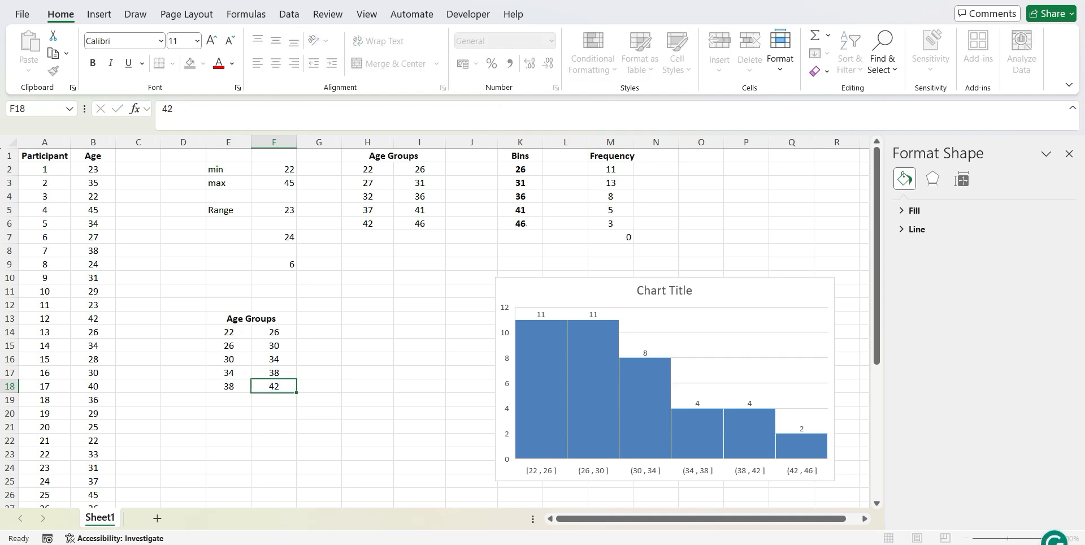
{"action": "key", "text": "Return"}
Add a sixth age group below the copied table with 42 in E19 and 46 in F19
{"action": "type", "text": "42"}
{"action": "key", "text": "Tab"}
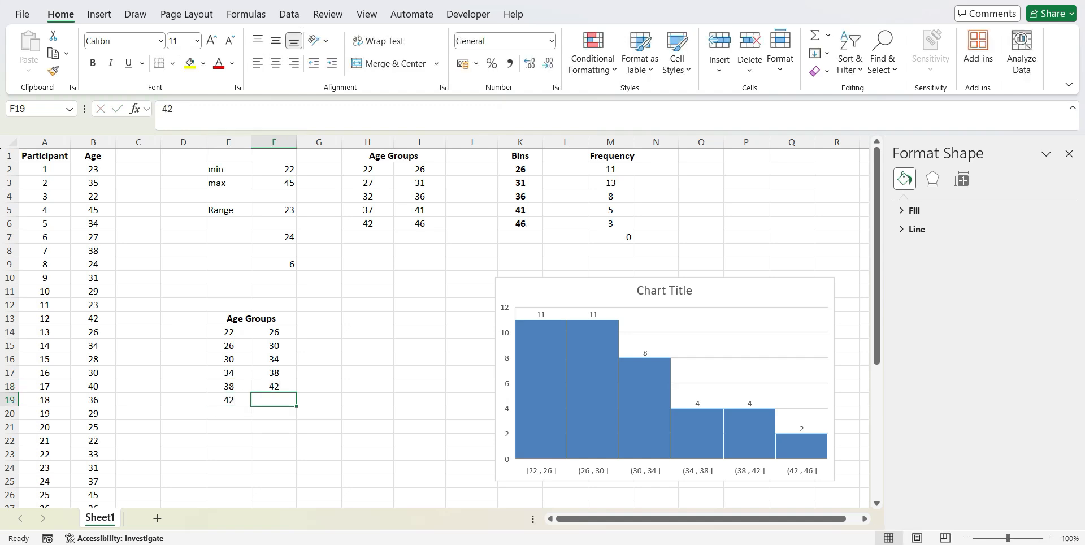
{"action": "type", "text": "46"}
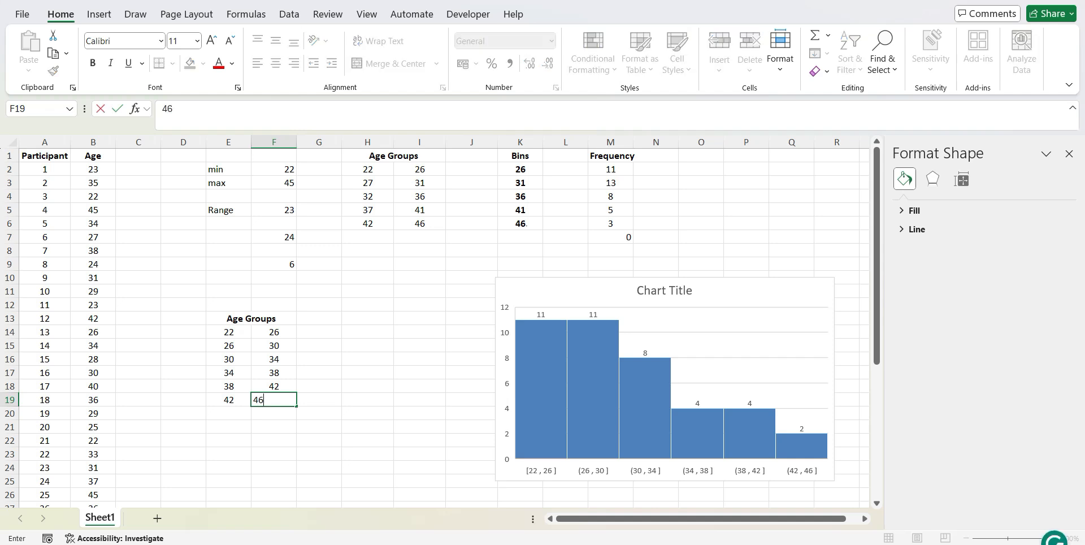
{"action": "key", "text": "Down"}
{"action": "key", "text": "Up"}
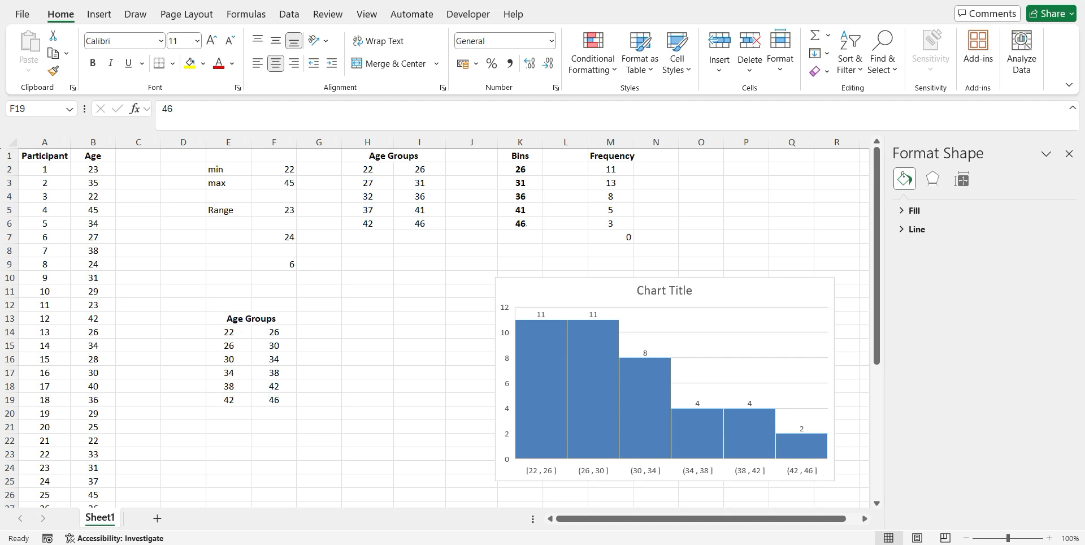
Check the shared boundary of the first two copied age groups, and enter the heading Frequency in H13
{"action": "left_click", "coordinate": [228, 346]}
{"action": "left_click", "coordinate": [277, 331]}
{"action": "left_click", "coordinate": [228, 346]}
{"action": "left_click", "coordinate": [277, 332]}
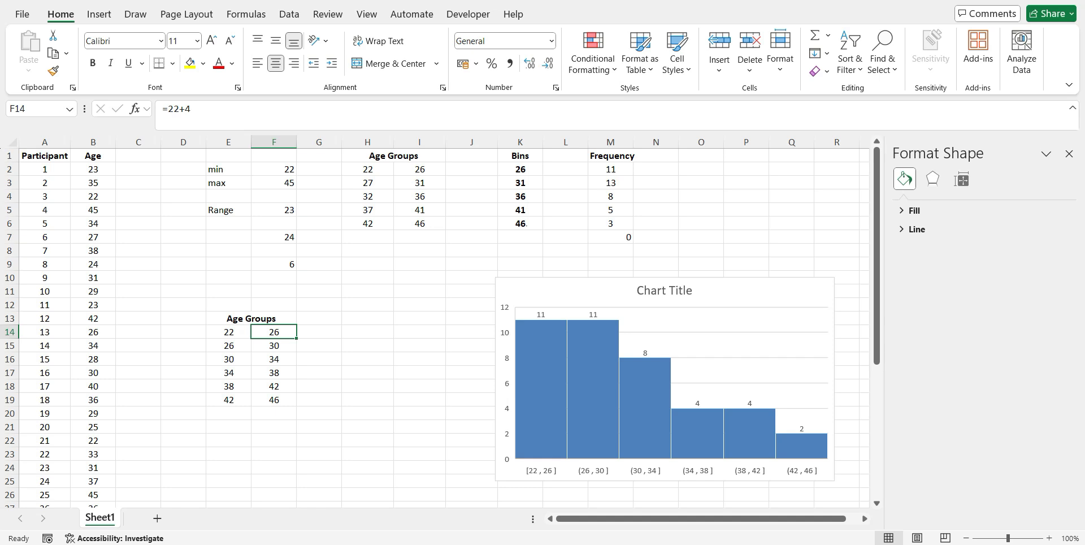
{"action": "key", "text": "Return"}
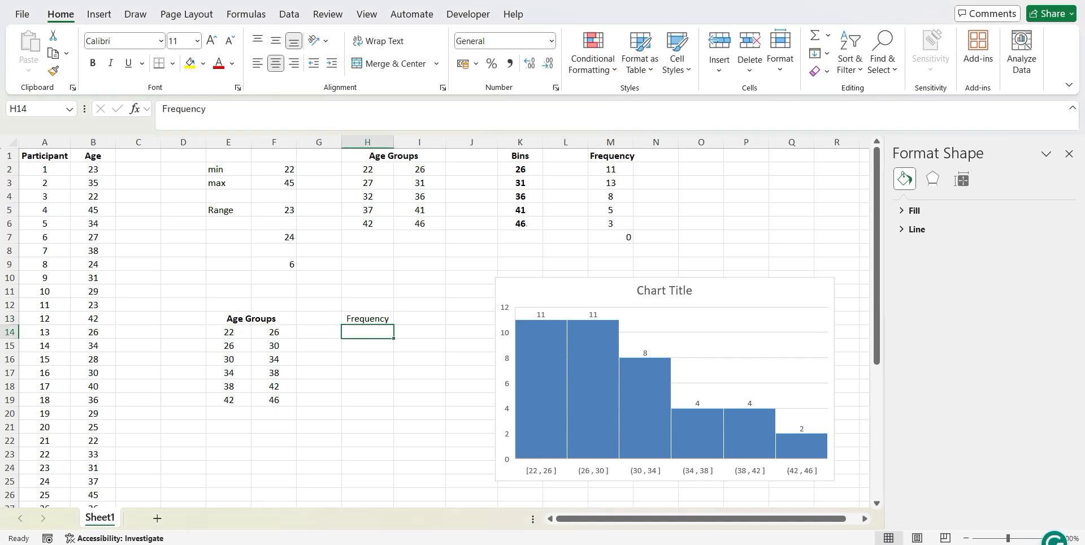
Enter =FREQUENCY(B:B,F14:F19) in H14 to count the ages in column B for the new age groups
{"action": "type", "text": "=fre"}
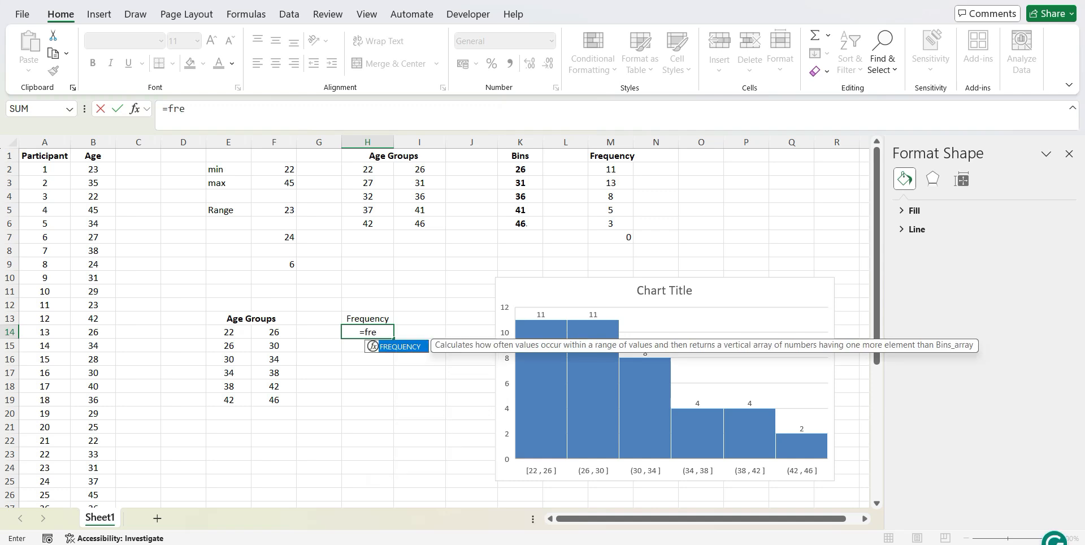
{"action": "double_click", "coordinate": [385, 347]}
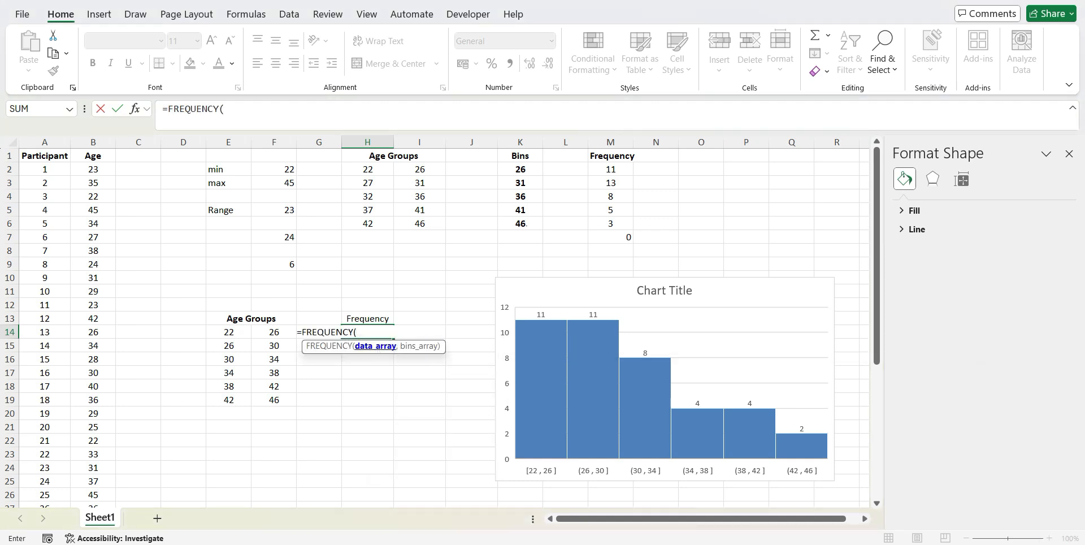
{"action": "left_click", "coordinate": [93, 142]}
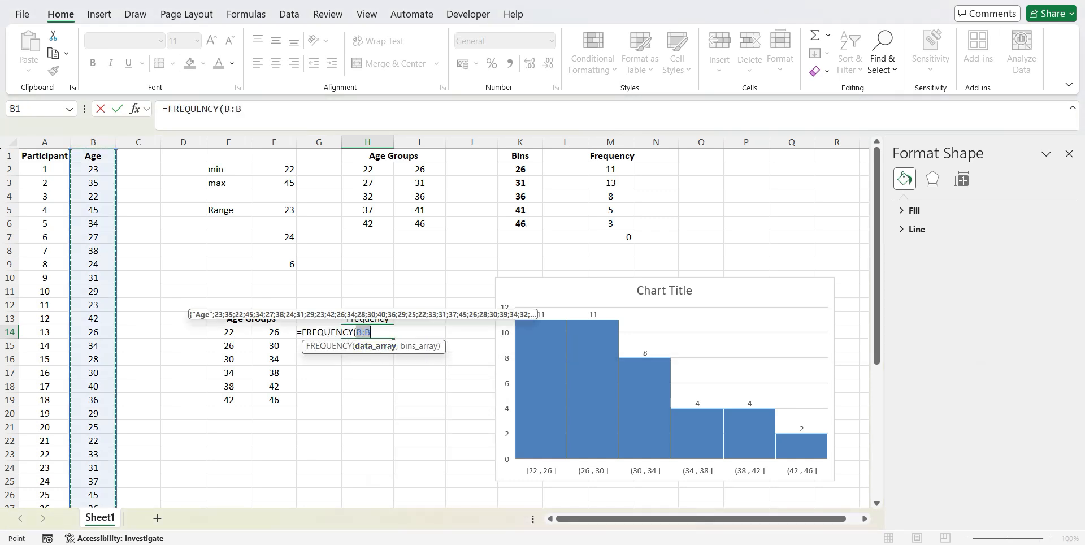
{"action": "type", "text": ","}
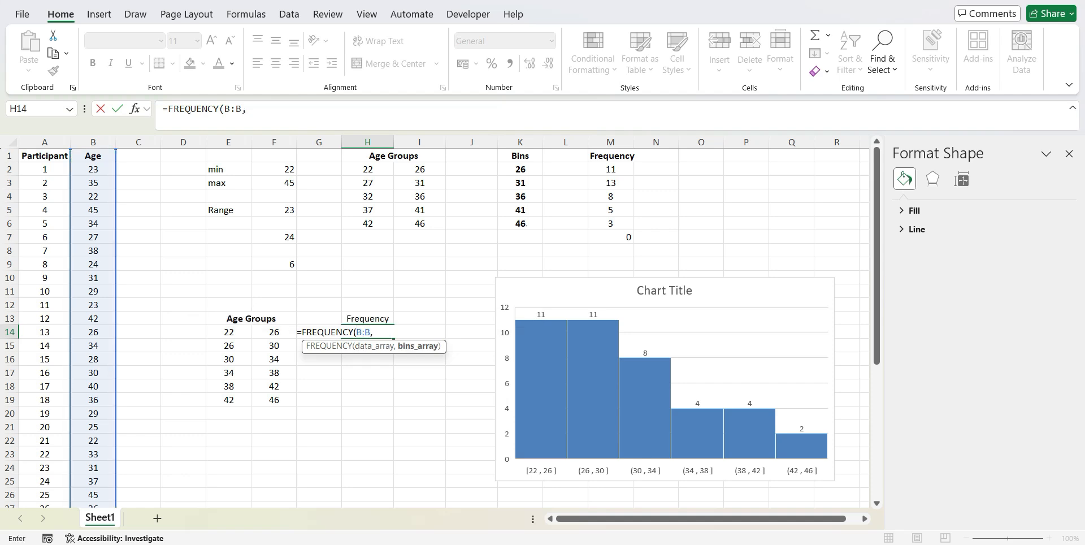
{"action": "left_click_drag", "start_coordinate": [275, 331], "coordinate": [274, 402]}
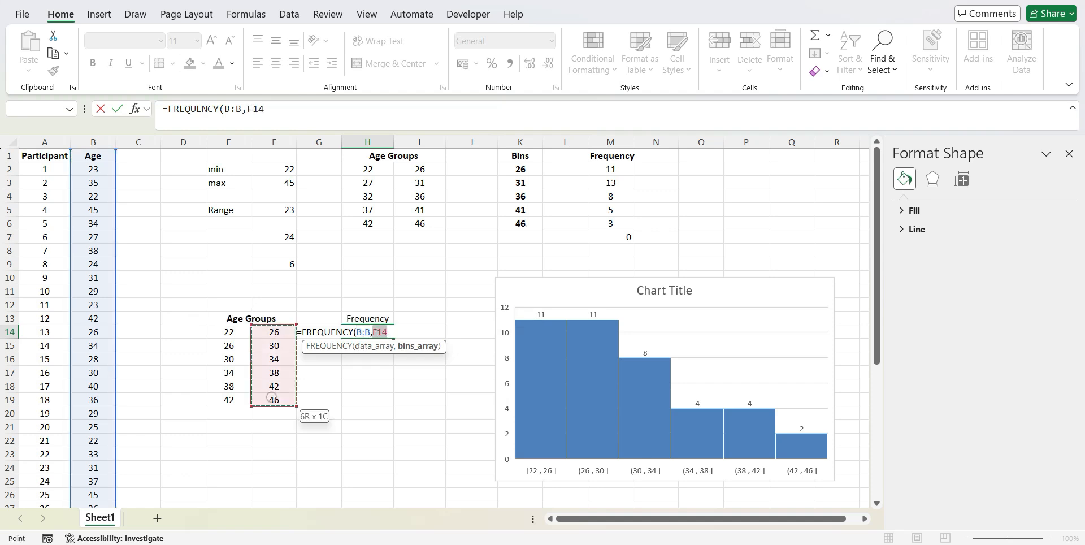
{"action": "type", "text": ")"}
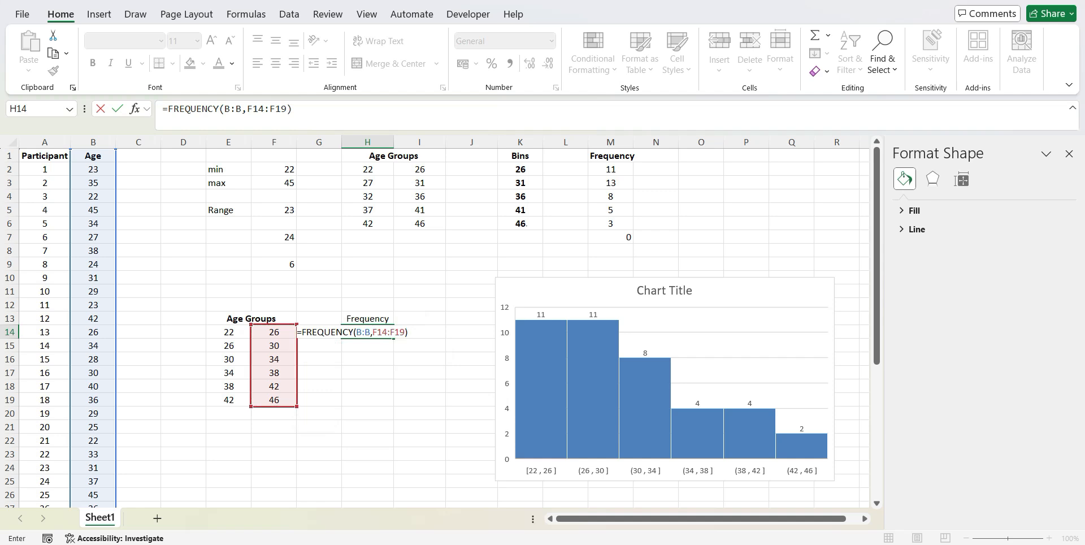
{"action": "key", "text": "Return"}
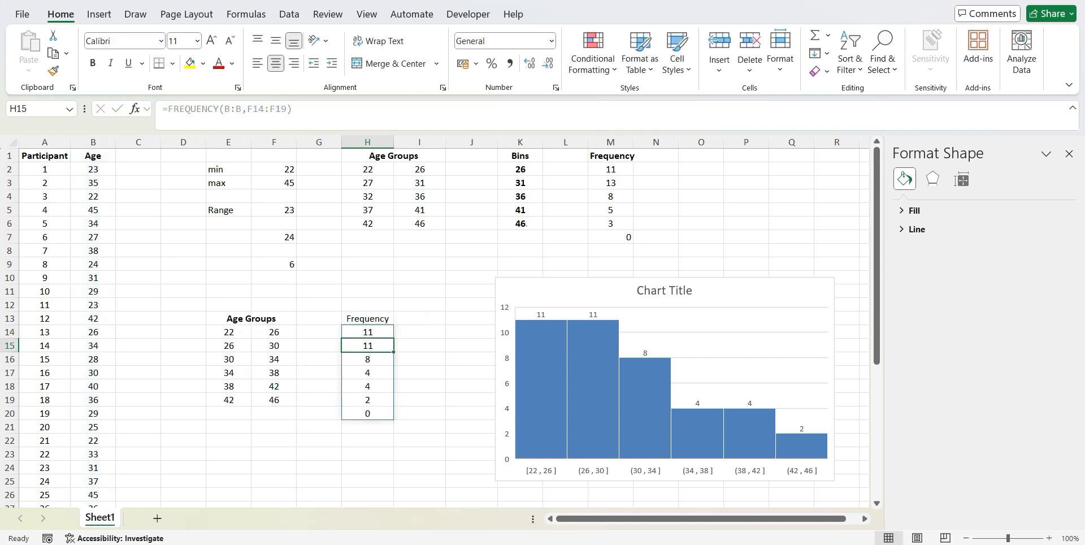
Compare the new frequencies in H14:H19 one by one with the data labels on the histogram's bars
{"action": "left_click", "coordinate": [231, 332]}
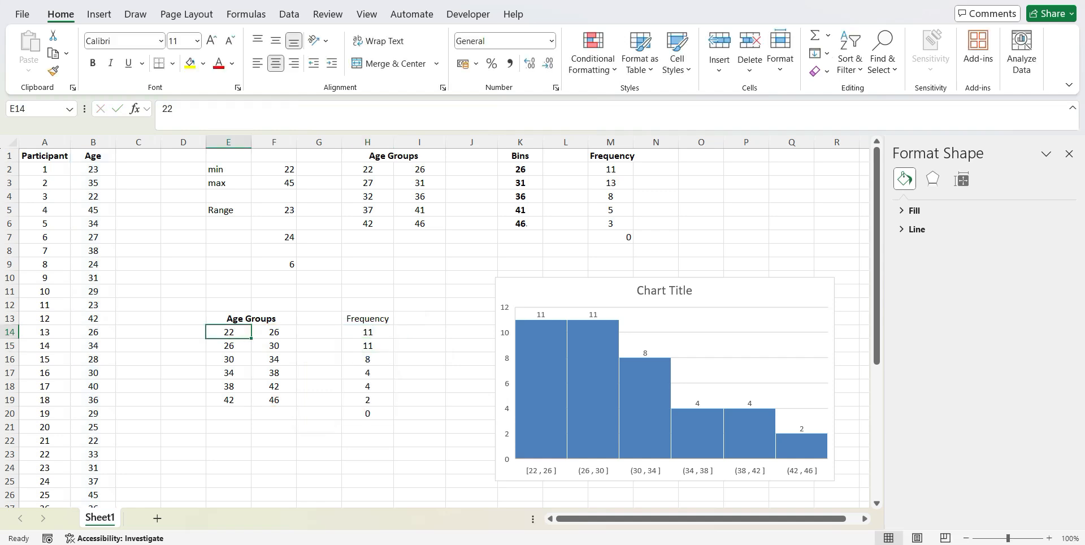
{"action": "left_click", "coordinate": [380, 333]}
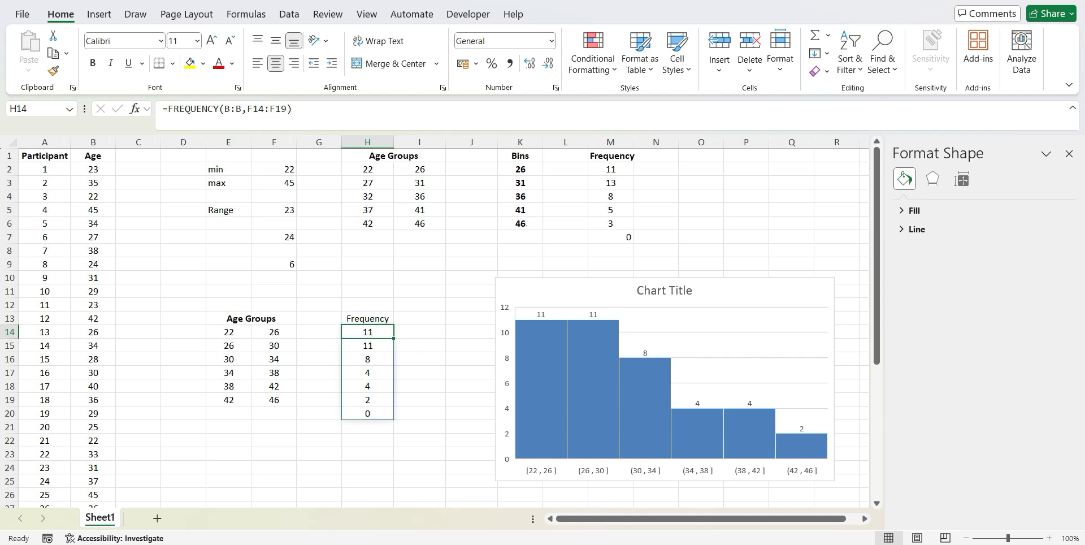
{"action": "left_click", "coordinate": [541, 315]}
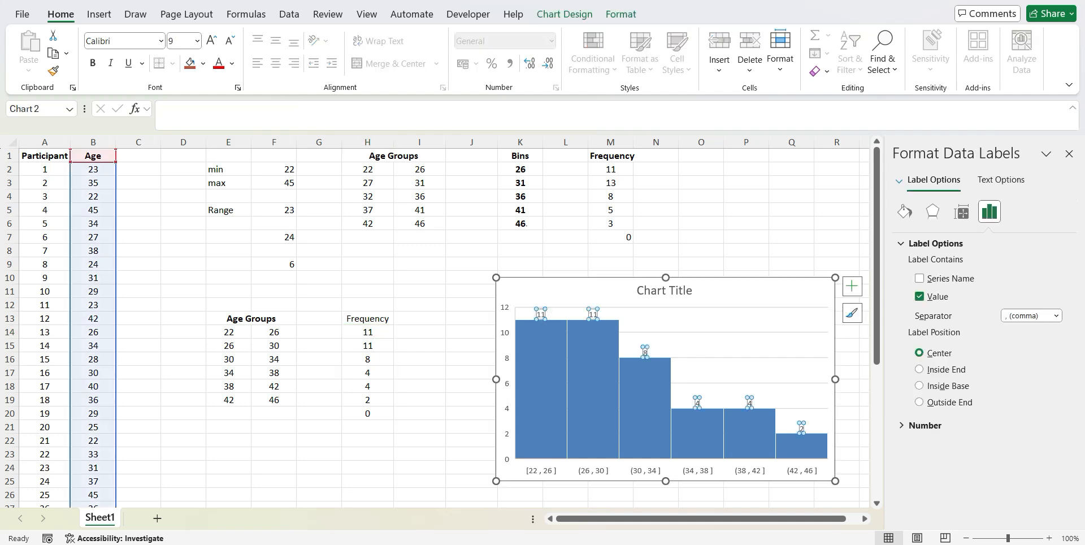
{"action": "left_click", "coordinate": [380, 346]}
{"action": "left_click", "coordinate": [379, 358]}
{"action": "left_click", "coordinate": [372, 374]}
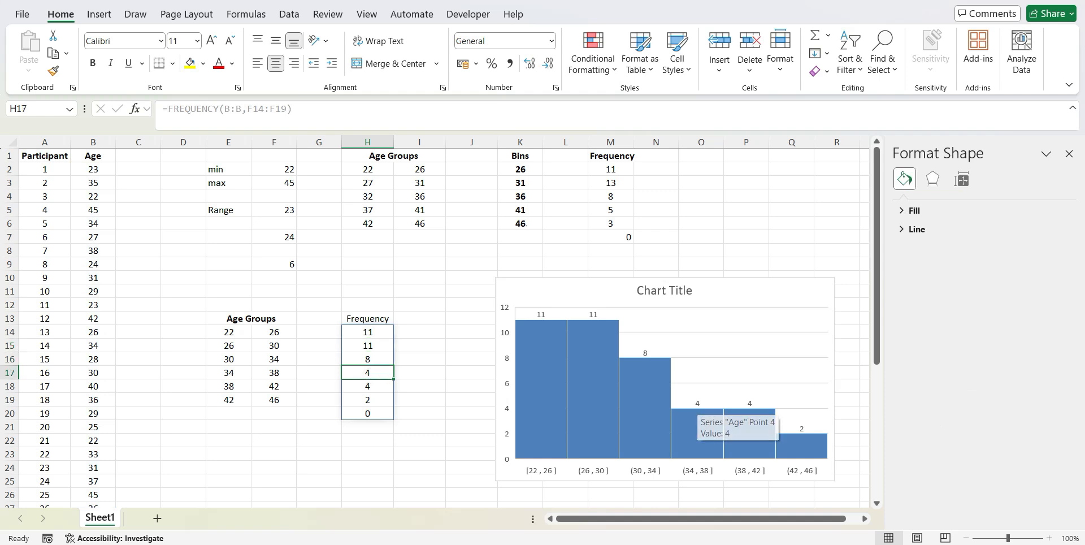
{"action": "left_click", "coordinate": [701, 402]}
{"action": "left_click", "coordinate": [368, 387]}
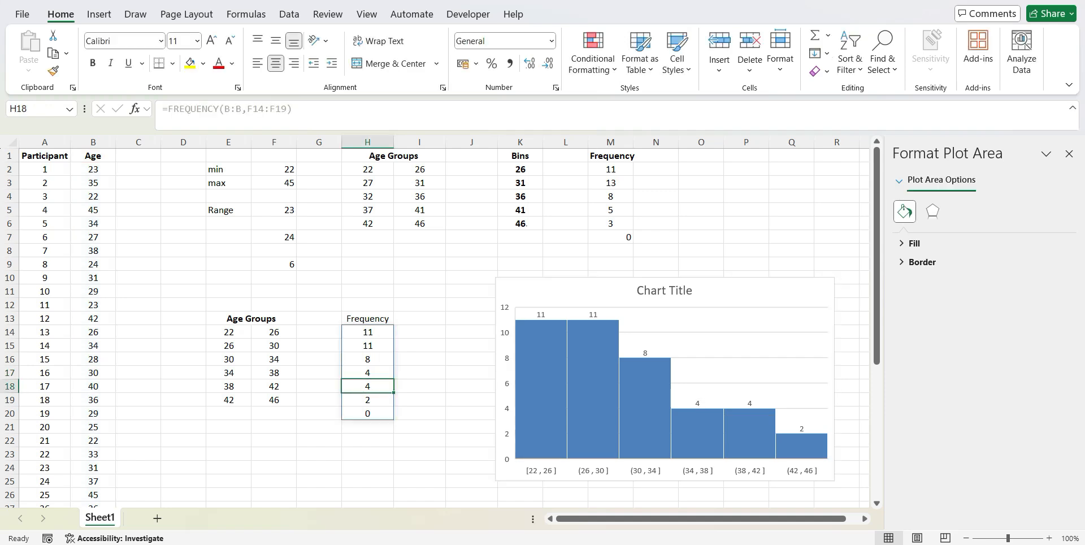
{"action": "left_click", "coordinate": [471, 400]}
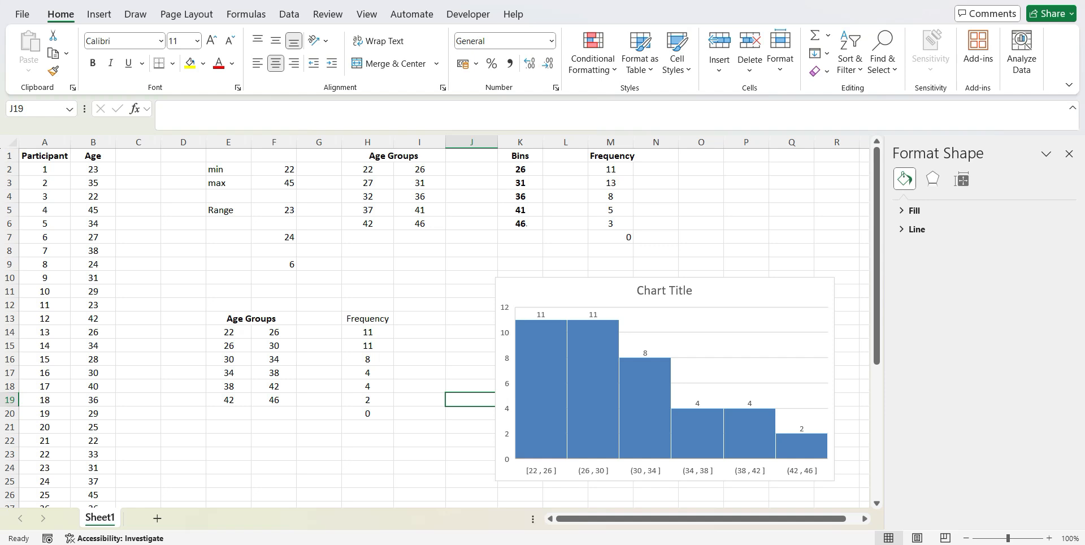
Compare the new age groups and frequencies in E12:I19 with the original Age Groups table in H1:I6 and the histogram
{"action": "left_click", "coordinate": [219, 305]}
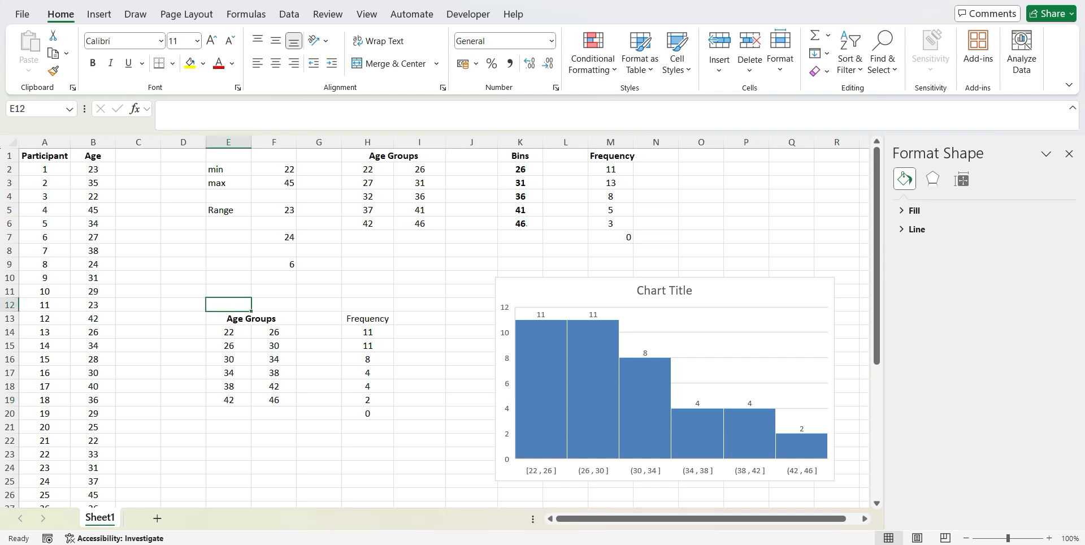
{"action": "left_click_drag", "start_coordinate": [226, 305], "coordinate": [398, 394]}
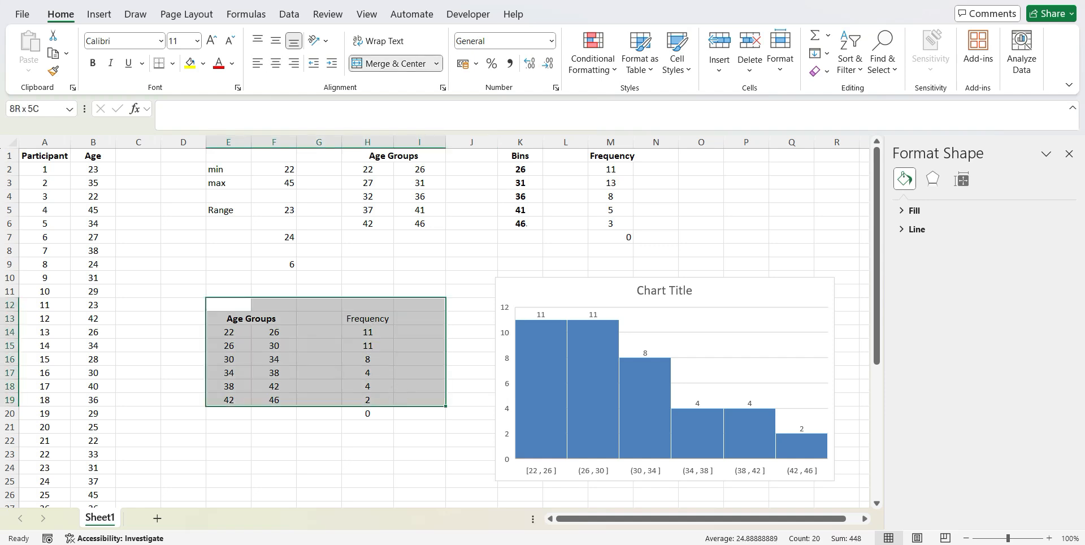
{"action": "left_click", "coordinate": [377, 252]}
{"action": "left_click", "coordinate": [390, 156]}
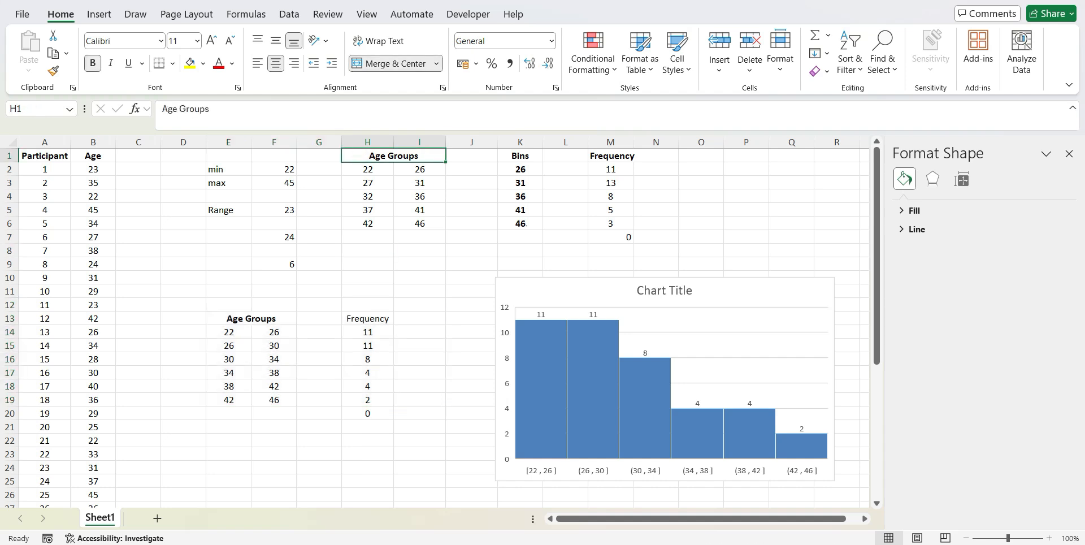
{"action": "left_click_drag", "start_coordinate": [394, 156], "coordinate": [431, 221]}
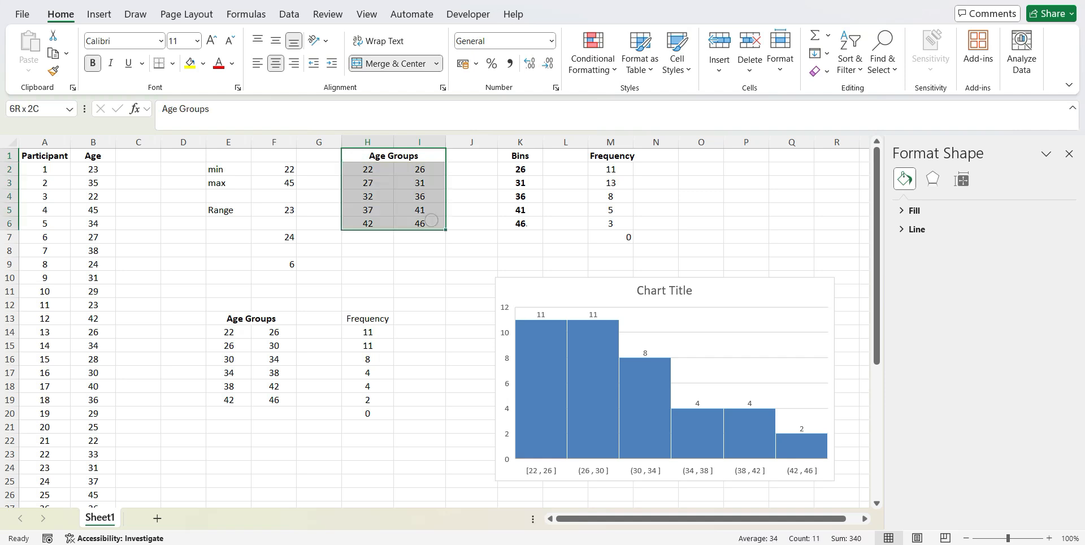
{"action": "left_click", "coordinate": [414, 286]}
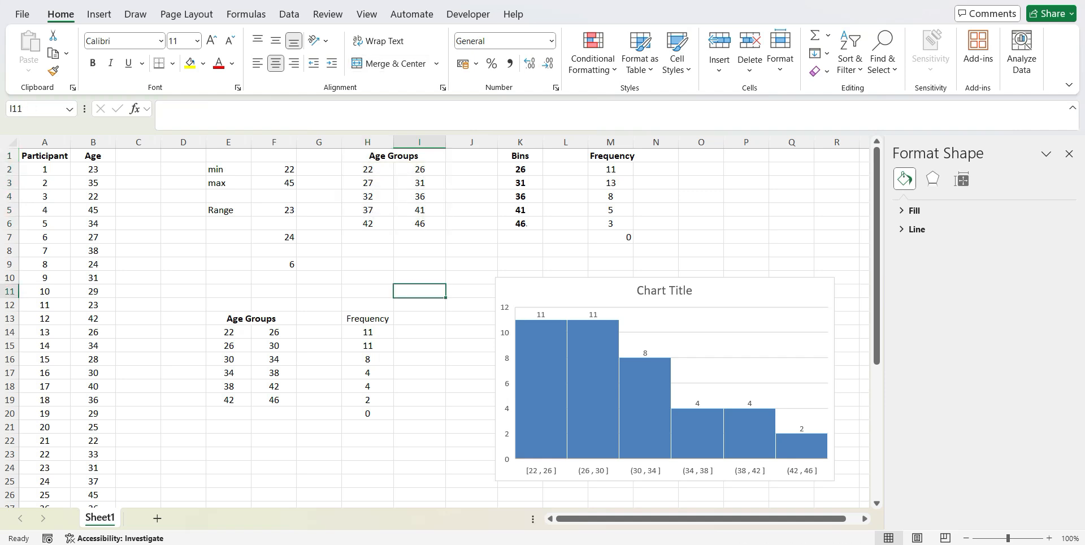
{"action": "left_click", "coordinate": [527, 291]}
{"action": "left_click", "coordinate": [472, 304]}
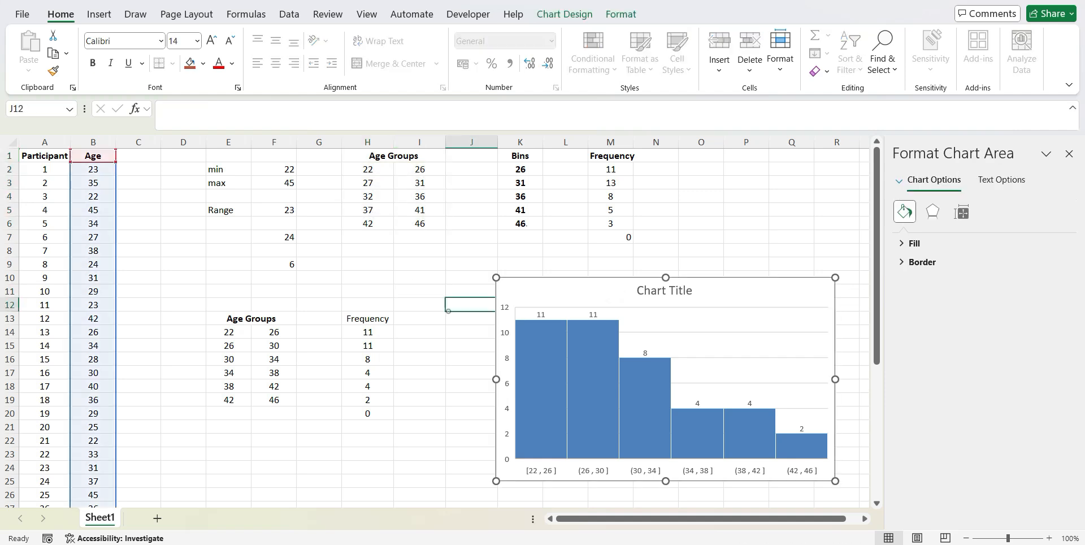
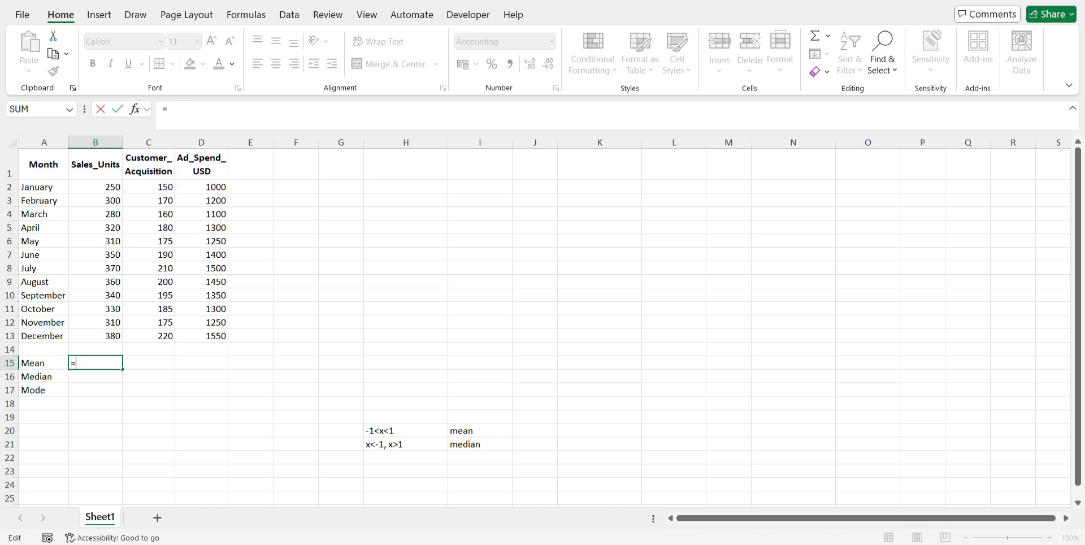
Complete the Sales_Units mean in B15 as the AVERAGE of B2:B13
{"action": "type", "text": "av"}
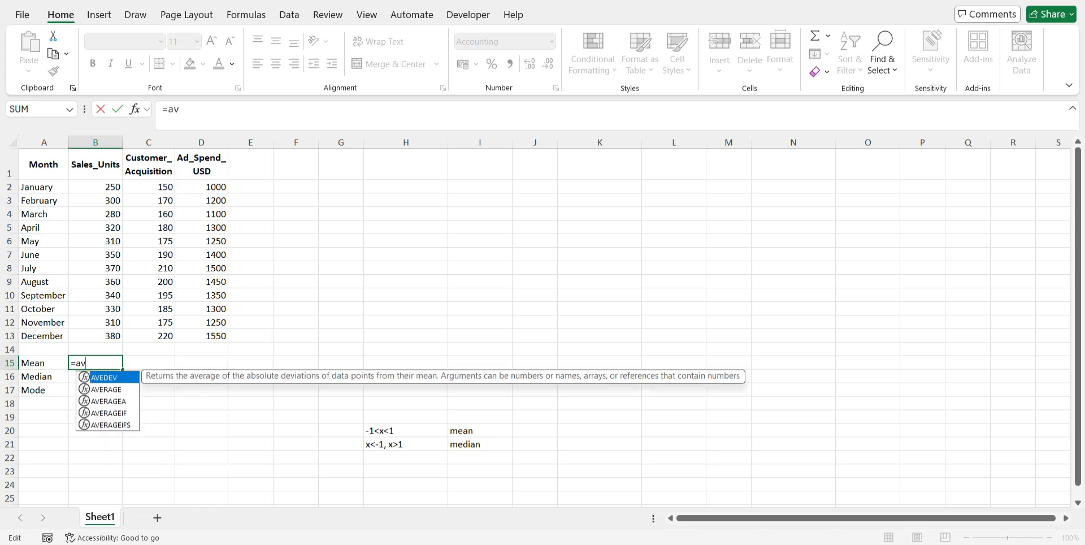
{"action": "type", "text": "e"}
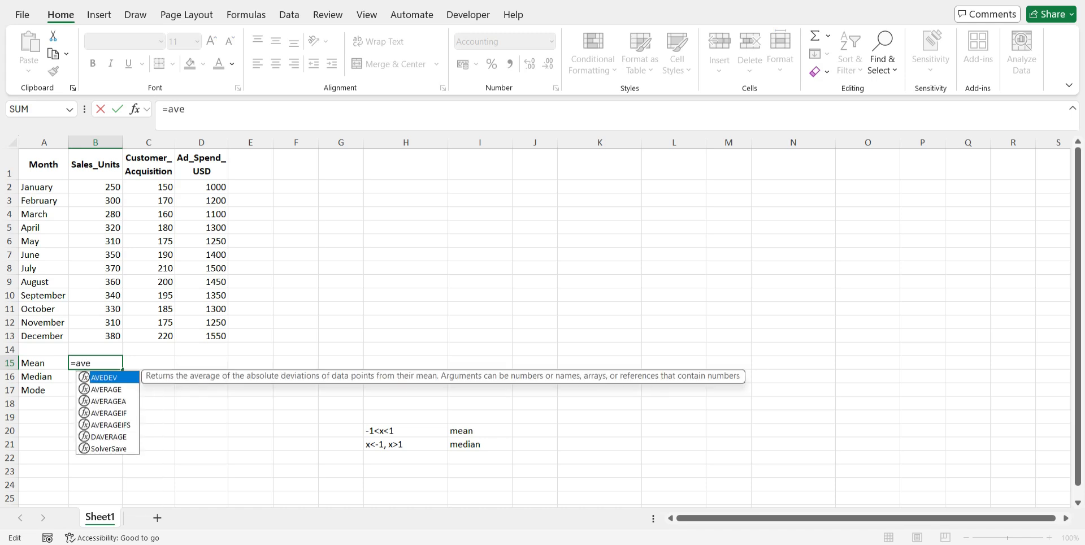
{"action": "key", "text": "Down"}
{"action": "key", "text": "Tab"}
{"action": "left_click_drag", "start_coordinate": [110, 187], "coordinate": [110, 336]}
{"action": "key", "text": "Return"}
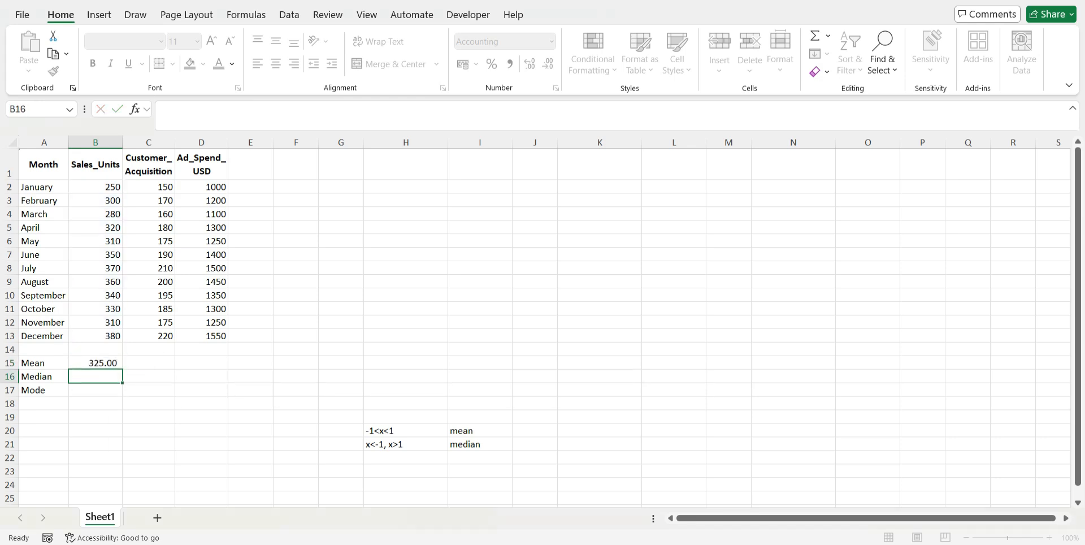
Calculate the Sales_Units median in B16 with the MEDIAN function over B2:B13
{"action": "type", "text": "=m"}
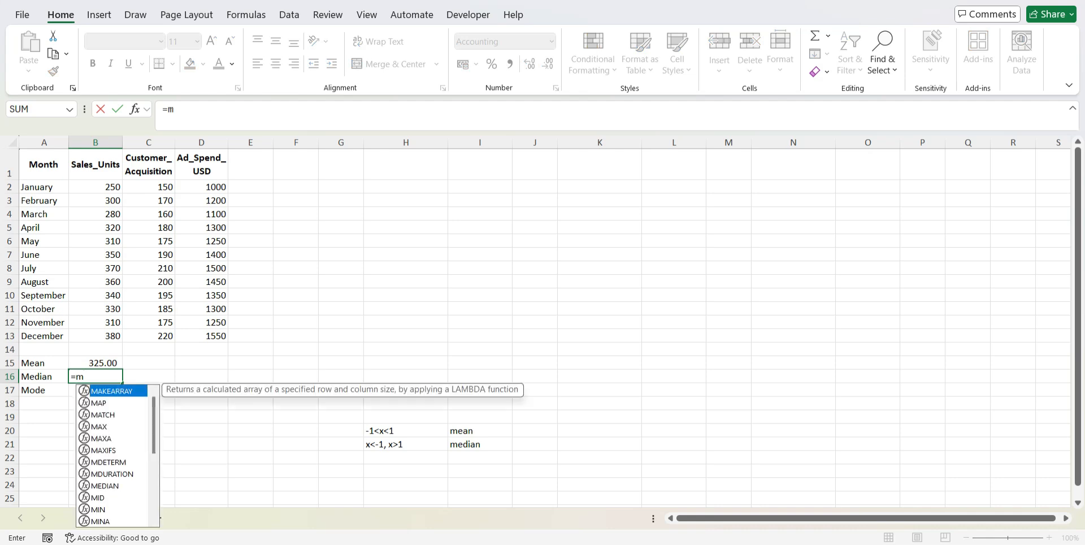
{"action": "type", "text": "ed"}
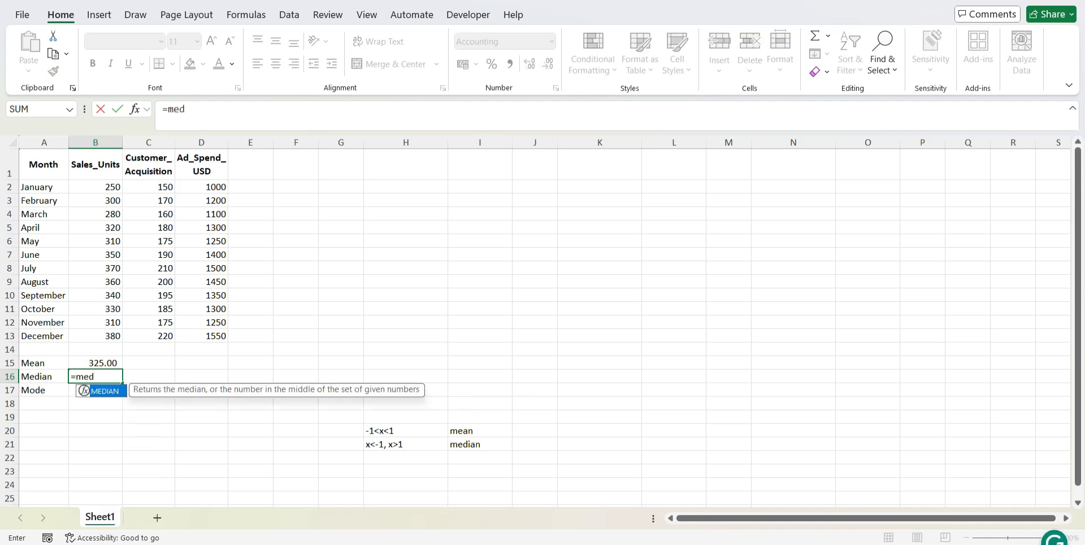
{"action": "key", "text": "Tab"}
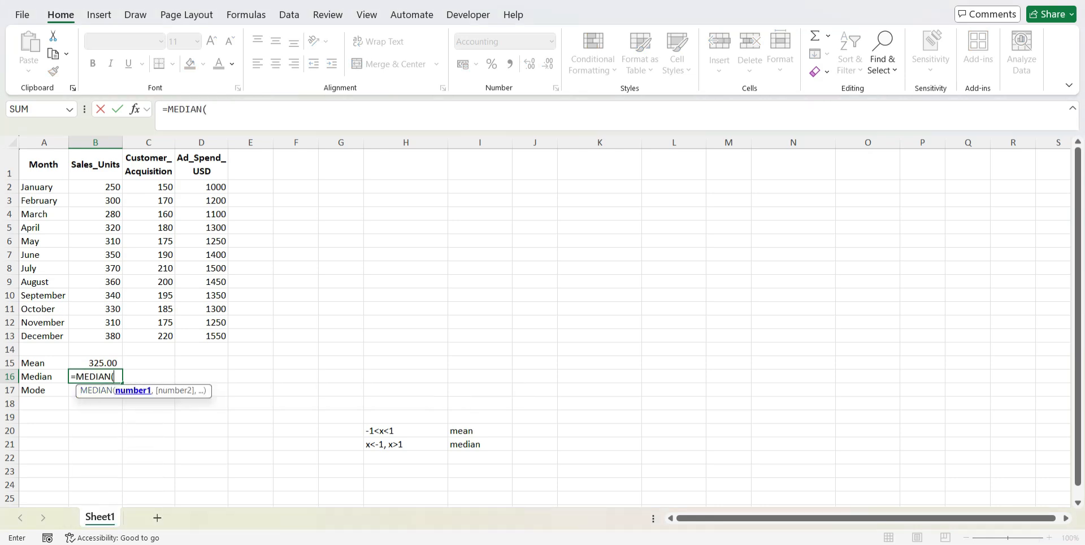
{"action": "left_click", "coordinate": [99, 187]}
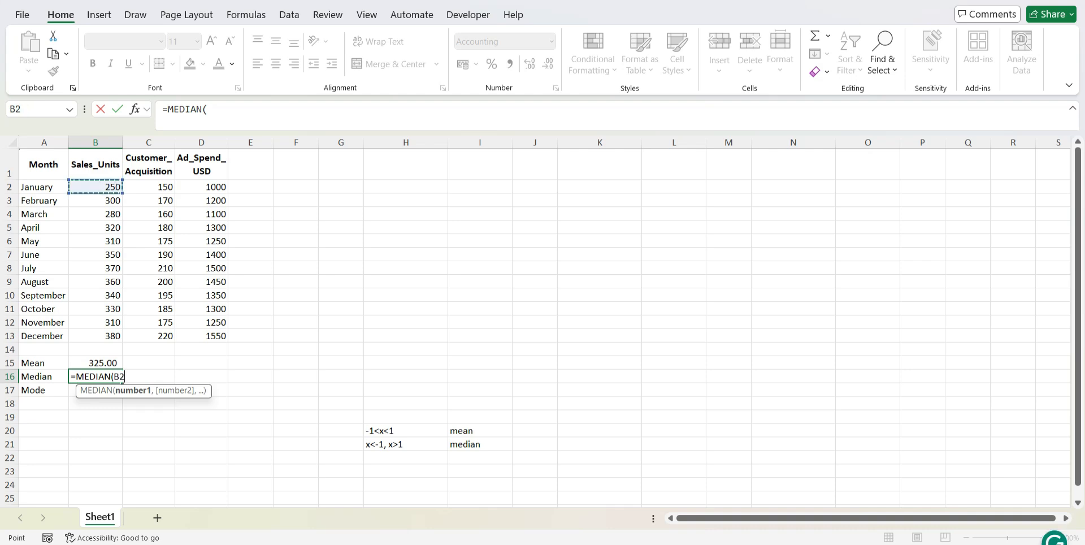
{"action": "left_click_drag", "start_coordinate": [100, 187], "coordinate": [113, 337]}
{"action": "key", "text": "Return"}
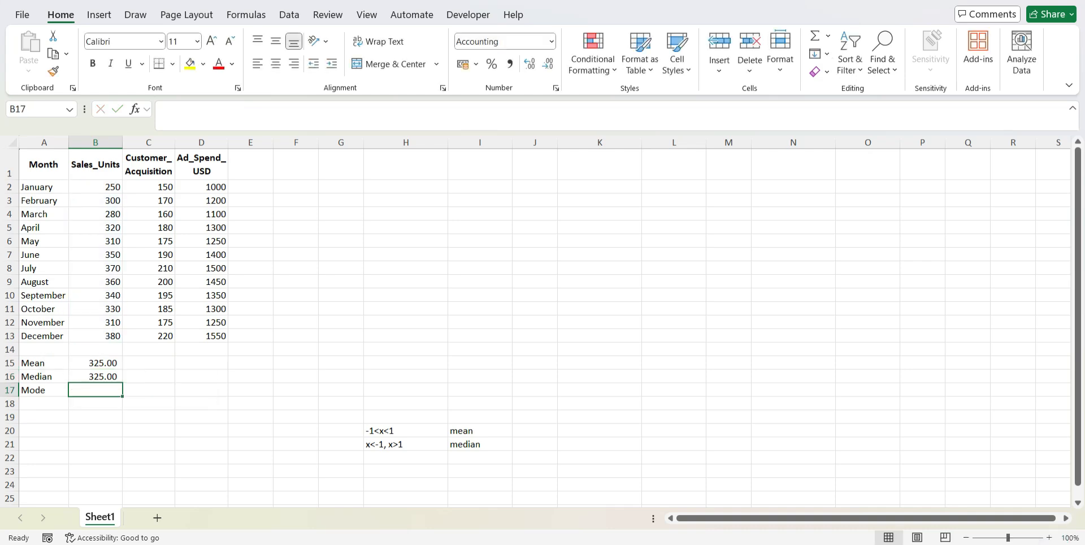
Calculate the Sales_Units mode in B17 with the MODE function over B2:B13
{"action": "type", "text": "=mode"}
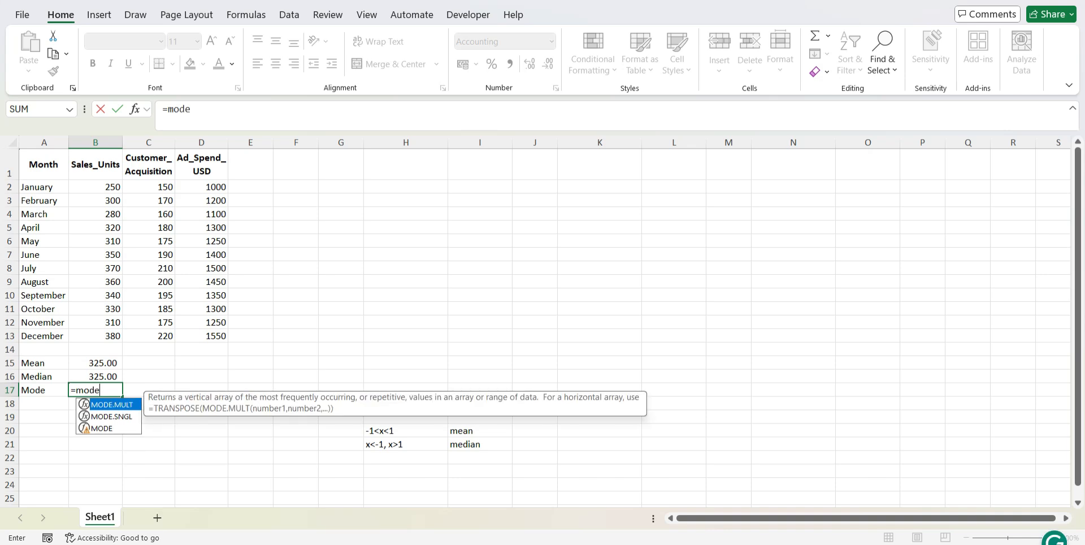
{"action": "key", "text": "Down"}
{"action": "key", "text": "Down"}
{"action": "key", "text": "Tab"}
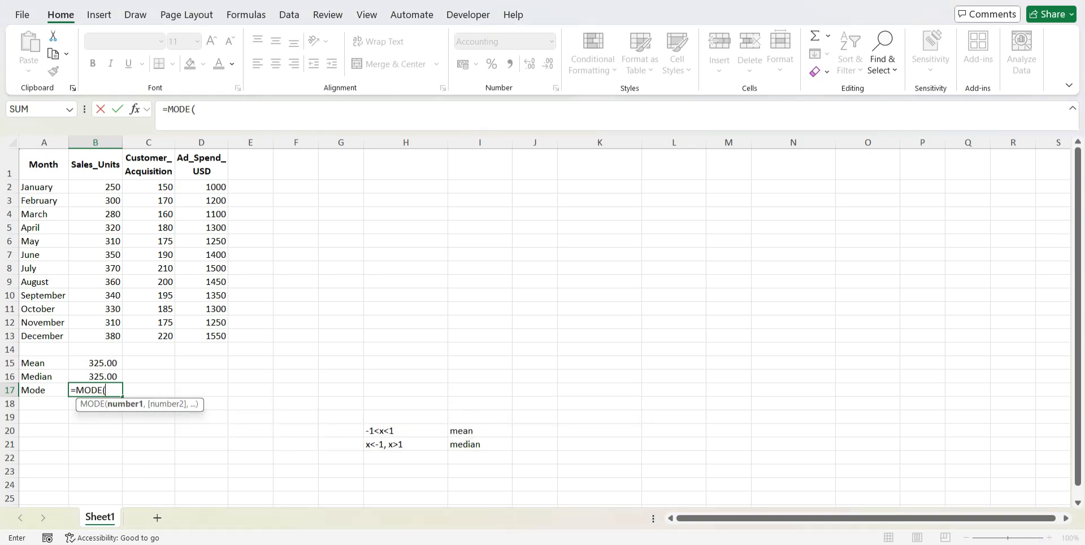
{"action": "left_click", "coordinate": [95, 188]}
{"action": "key", "text": "ctrl+shift+Down"}
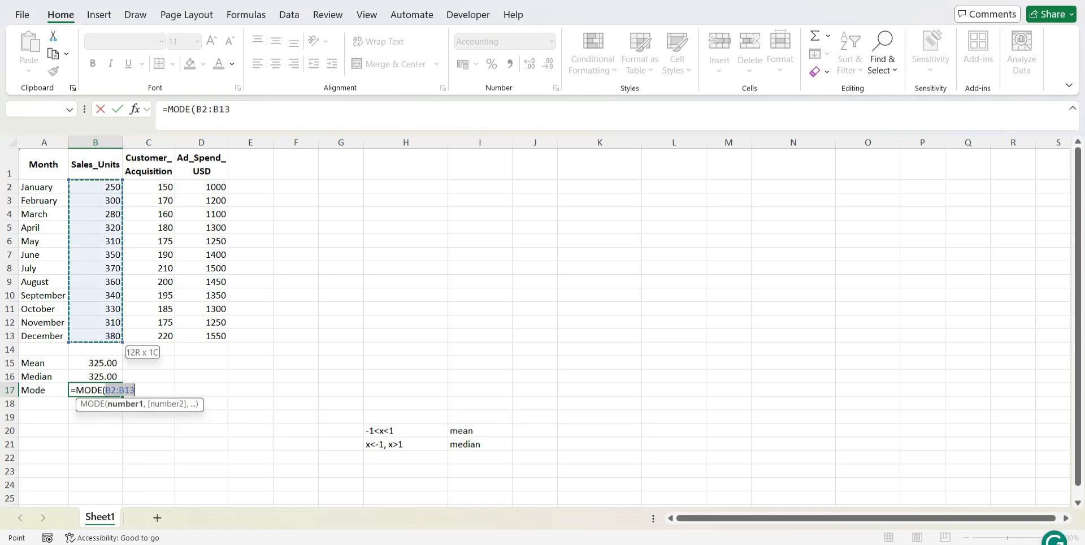
{"action": "key", "text": "Return"}
Fill the mean, median and mode formulas in B15:B17 across to columns C and D
{"action": "left_click", "coordinate": [95, 363]}
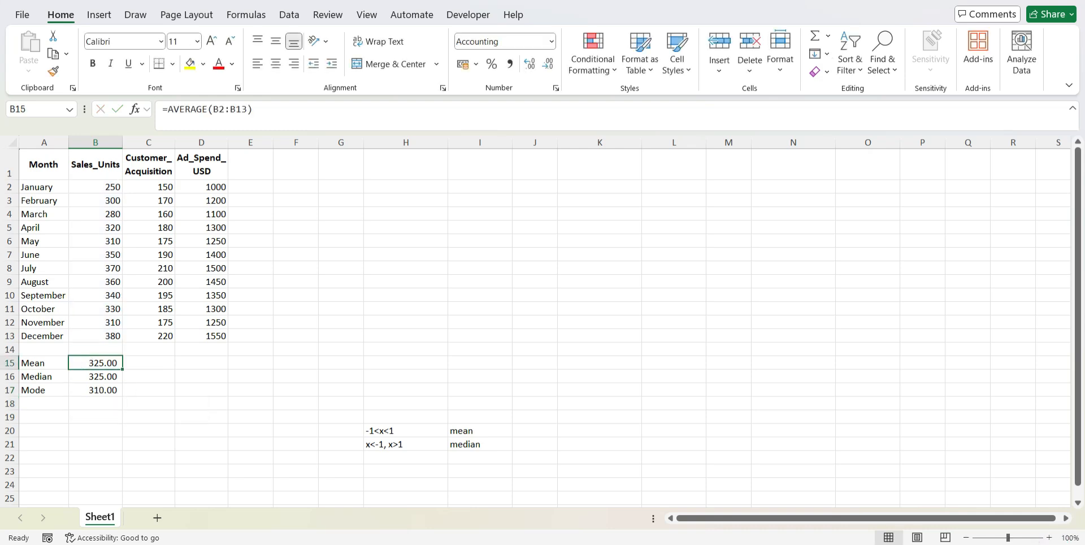
{"action": "key", "text": "shift+Down"}
{"action": "key", "text": "shift+Down"}
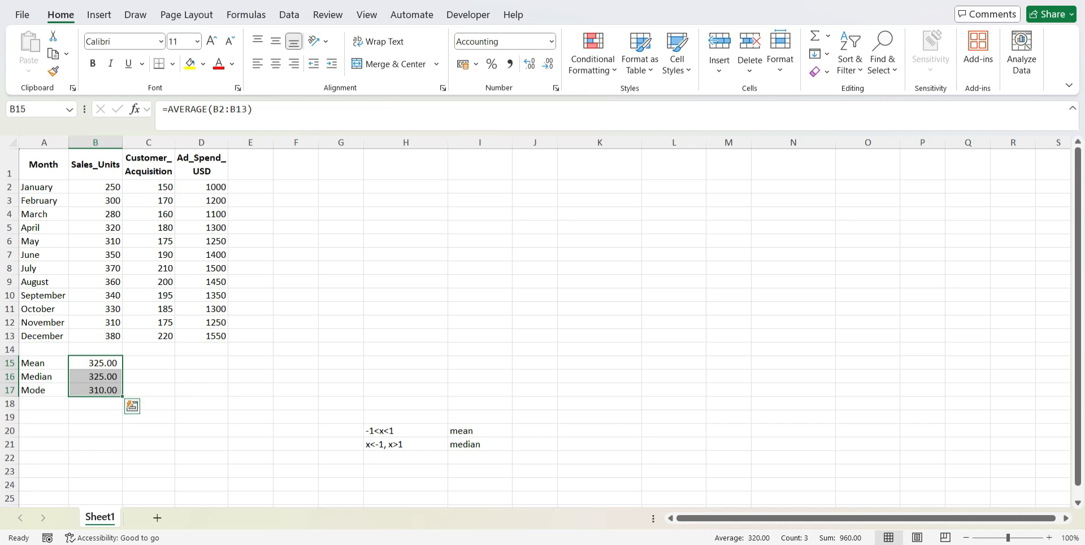
{"action": "left_click_drag", "start_coordinate": [123, 397], "coordinate": [223, 396]}
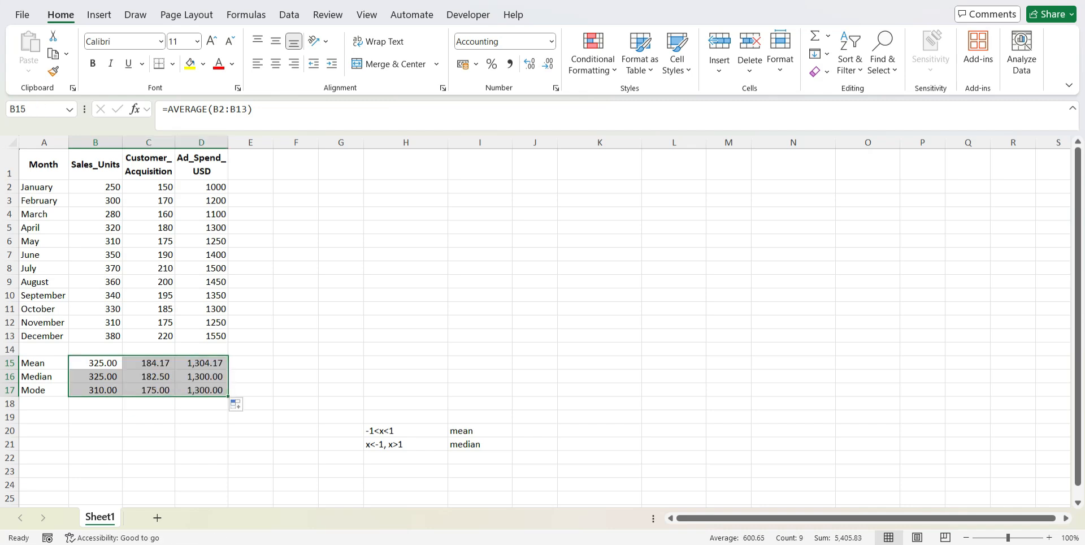
Check the source ranges of the copied mean, median and mode formulas in C15:D17 one by one
{"action": "double_click", "coordinate": [164, 363]}
{"action": "key", "text": "Escape"}
{"action": "double_click", "coordinate": [165, 377]}
{"action": "key", "text": "Escape"}
{"action": "double_click", "coordinate": [164, 390]}
{"action": "key", "text": "Escape"}
{"action": "double_click", "coordinate": [205, 363]}
{"action": "key", "text": "Escape"}
{"action": "left_click", "coordinate": [213, 377]}
{"action": "double_click", "coordinate": [213, 377]}
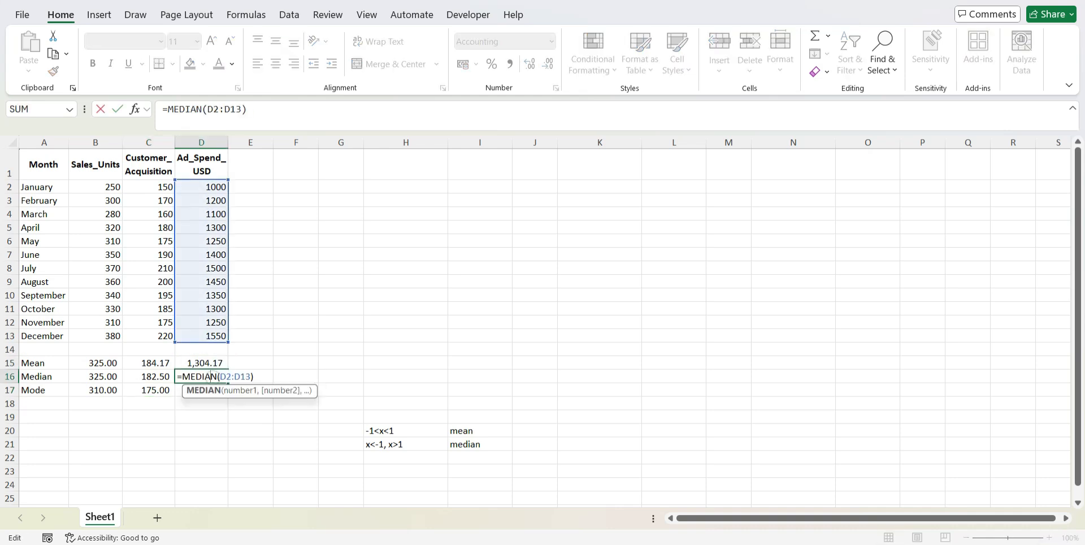
{"action": "key", "text": "Escape"}
{"action": "double_click", "coordinate": [211, 390]}
{"action": "key", "text": "Escape"}
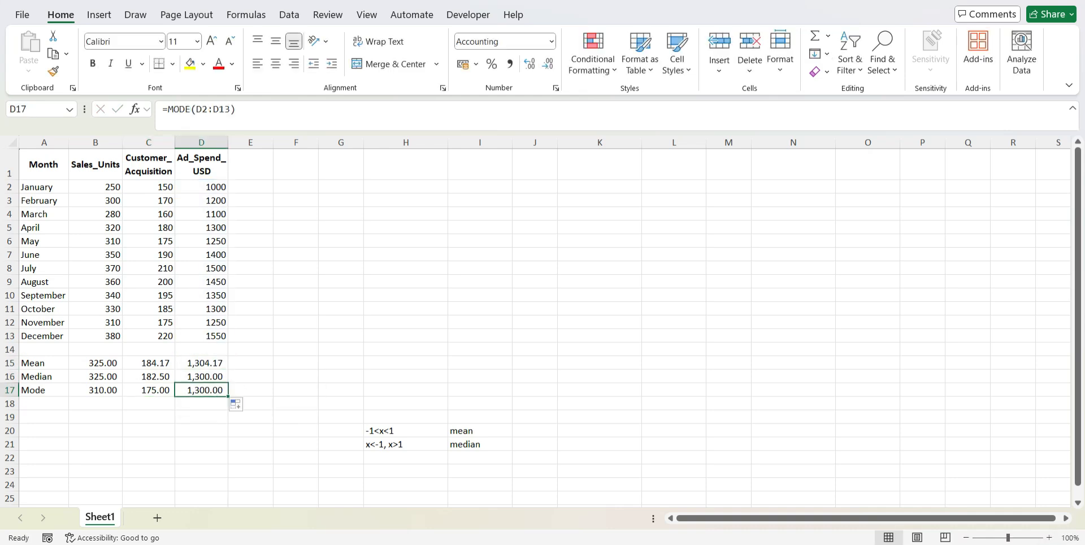
{"action": "left_click", "coordinate": [296, 376]}
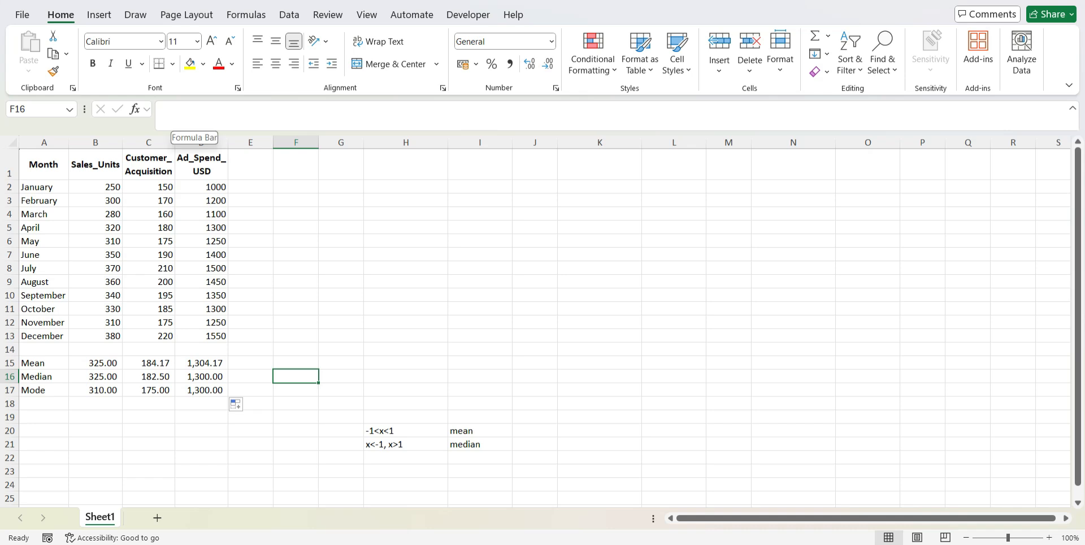
Open the Descriptive Statistics tool from the Data Analysis tools
{"action": "left_click", "coordinate": [136, 15]}
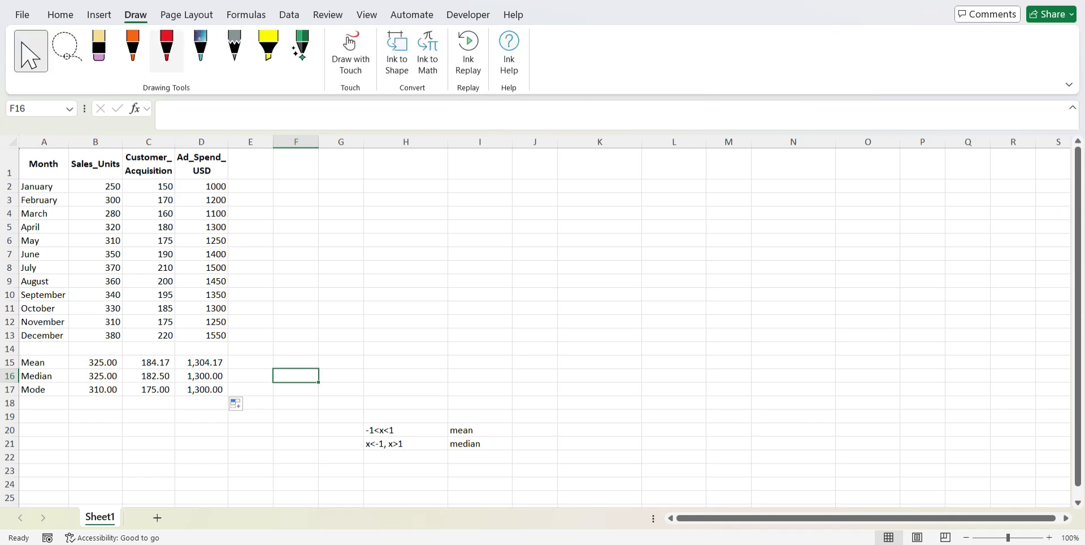
{"action": "left_click", "coordinate": [290, 15]}
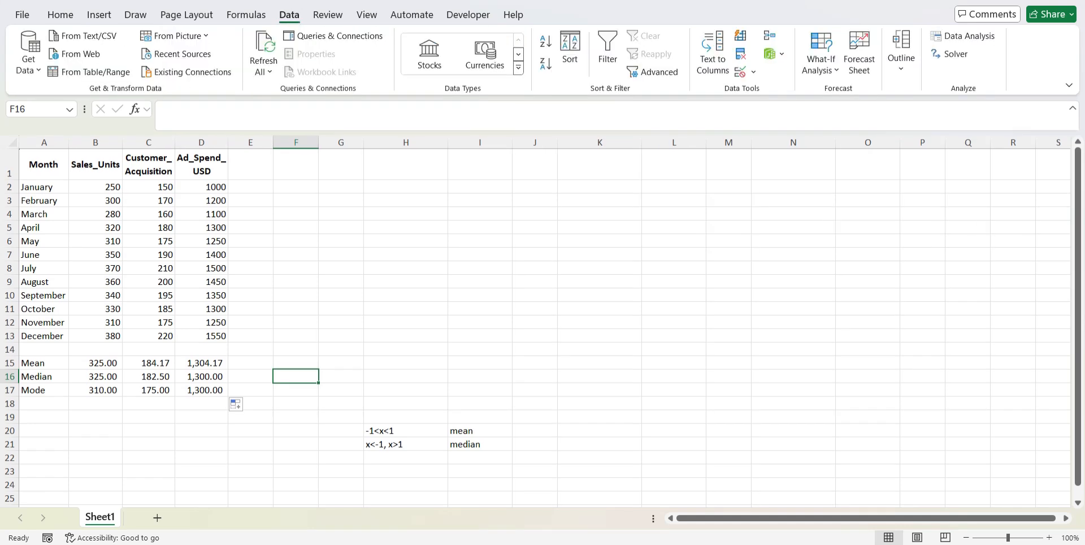
{"action": "left_click", "coordinate": [964, 36]}
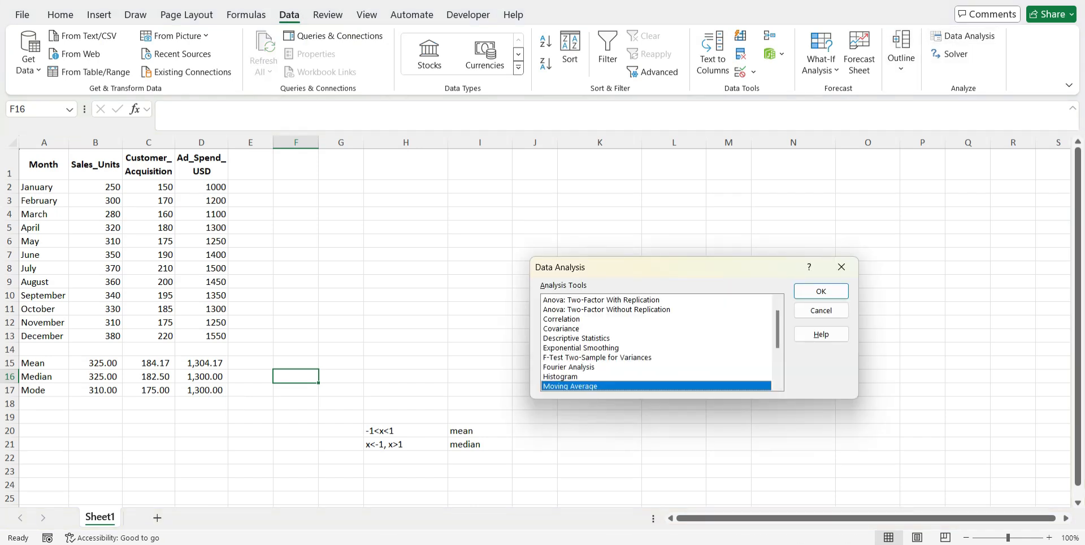
{"action": "scroll", "coordinate": [658, 342], "scroll_direction": "down", "scroll_amount": 3}
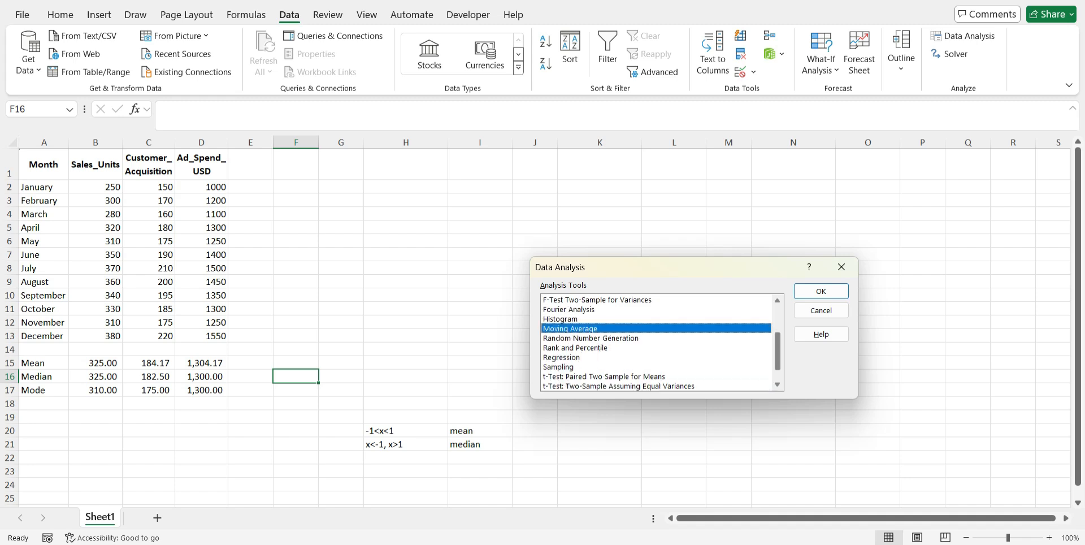
{"action": "scroll", "coordinate": [658, 342], "scroll_direction": "up", "scroll_amount": 4}
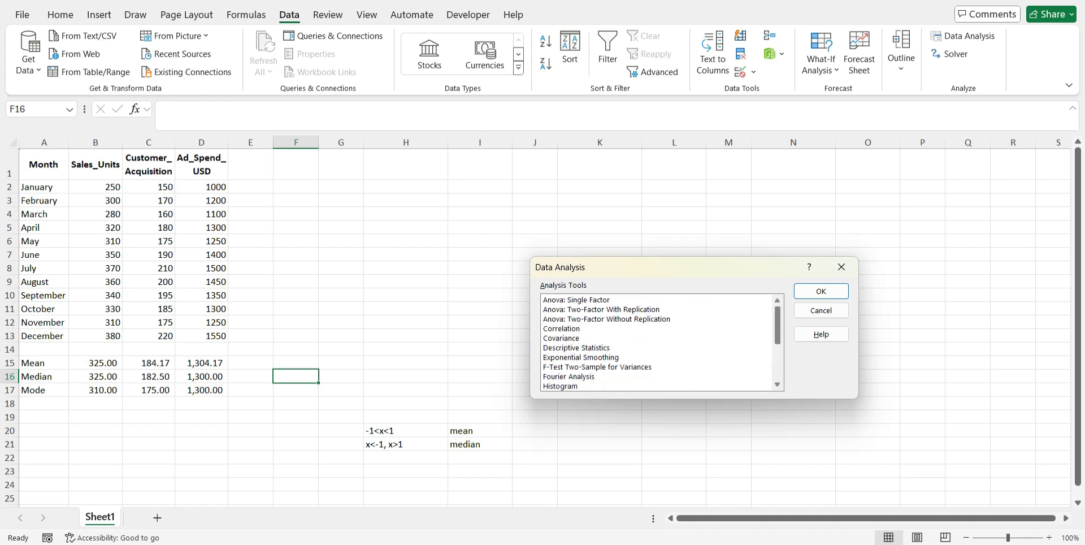
{"action": "scroll", "coordinate": [658, 342], "scroll_direction": "down", "scroll_amount": 1}
{"action": "scroll", "coordinate": [646, 337], "scroll_direction": "up", "scroll_amount": 1}
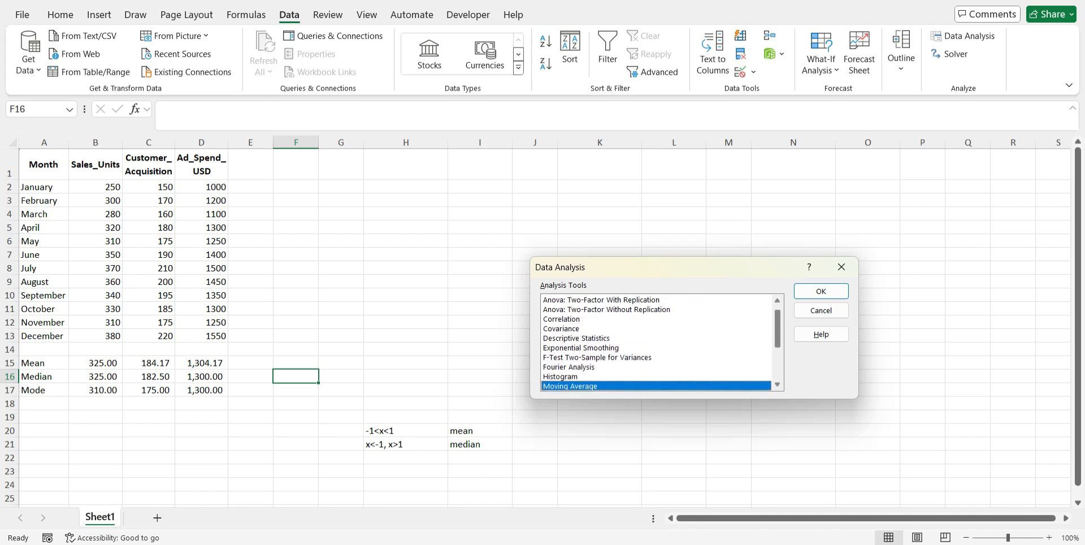
{"action": "left_click", "coordinate": [646, 337]}
{"action": "left_click", "coordinate": [821, 291]}
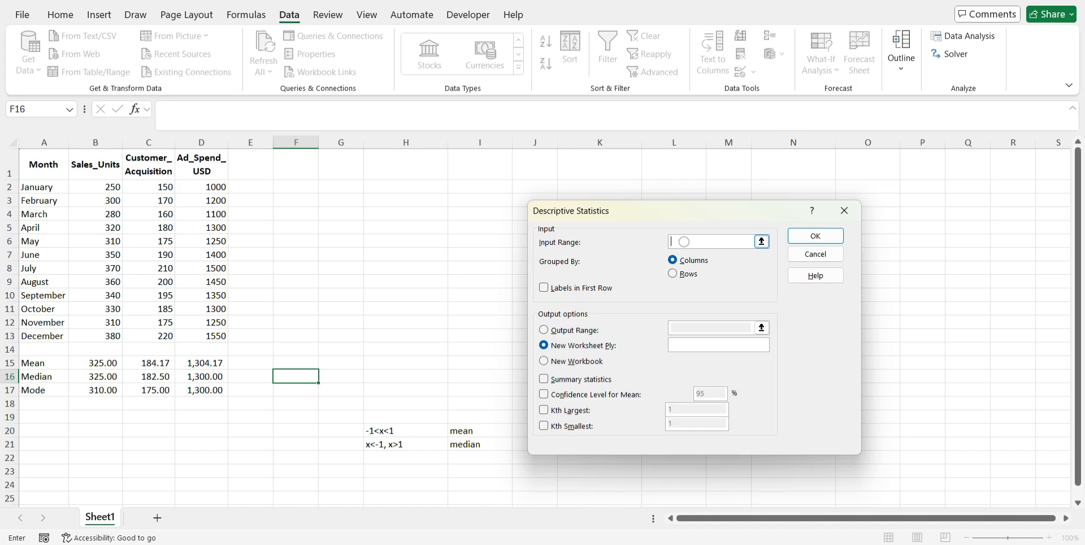
Set the Descriptive Statistics input range to the monthly Sales_Units values in $B$2:$B$13
{"action": "left_click", "coordinate": [761, 241]}
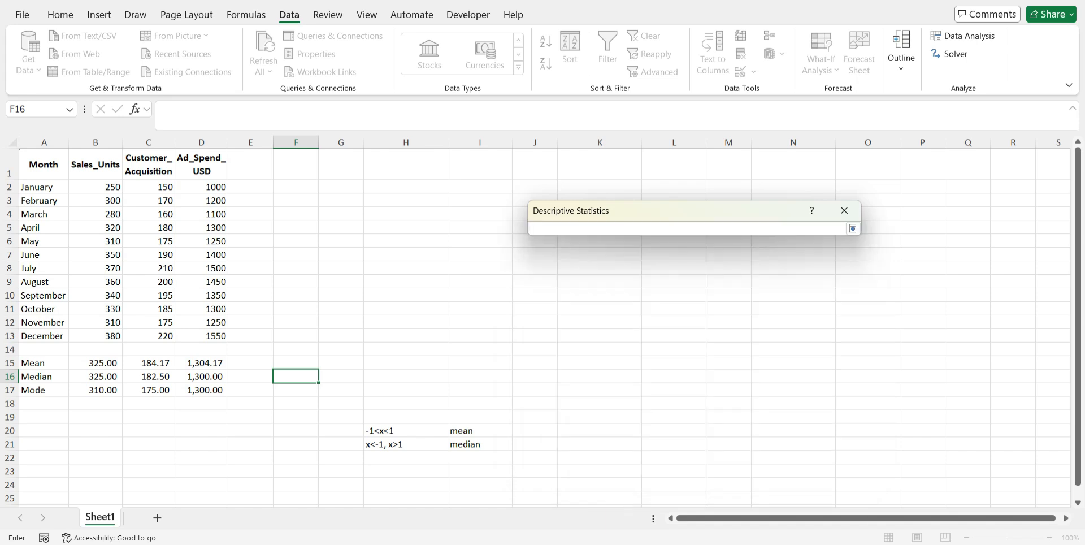
{"action": "left_click", "coordinate": [97, 186]}
{"action": "left_click_drag", "start_coordinate": [98, 186], "coordinate": [103, 338]}
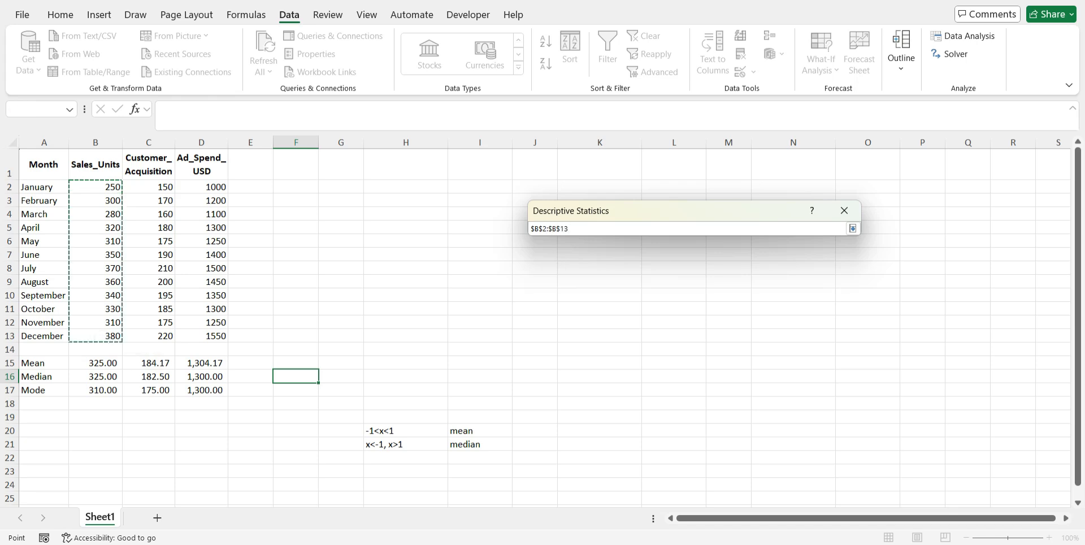
{"action": "left_click", "coordinate": [853, 228]}
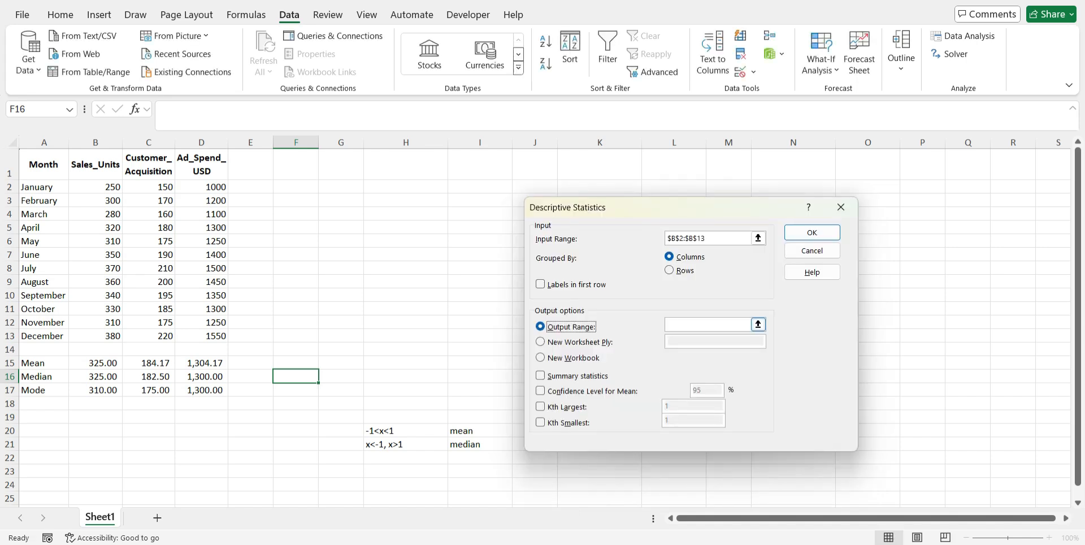
Set the output range to $I$2, enable Summary statistics, and run the Descriptive Statistics analysis
{"action": "left_click", "coordinate": [758, 324]}
{"action": "left_click", "coordinate": [477, 186]}
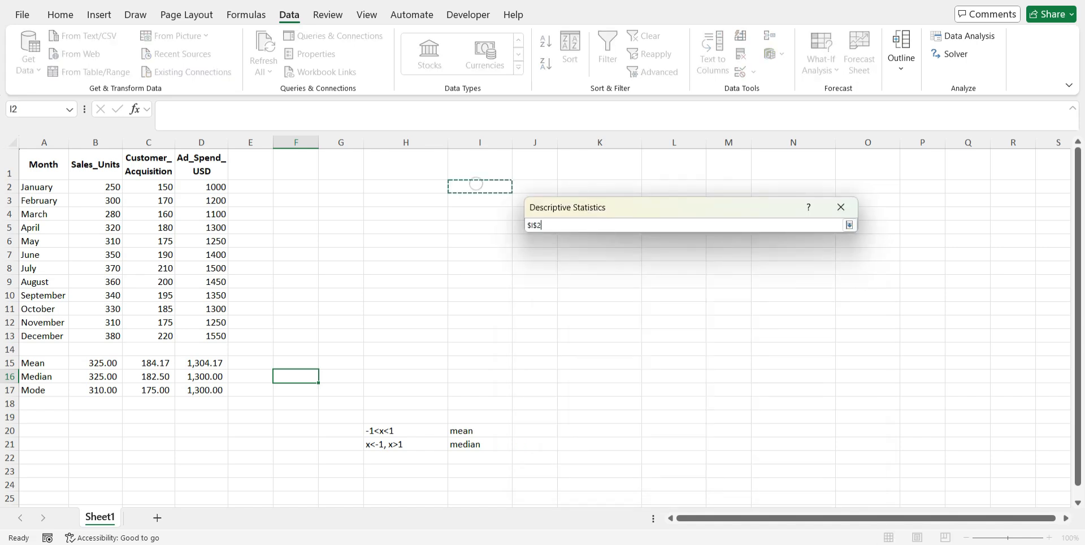
{"action": "left_click", "coordinate": [849, 225]}
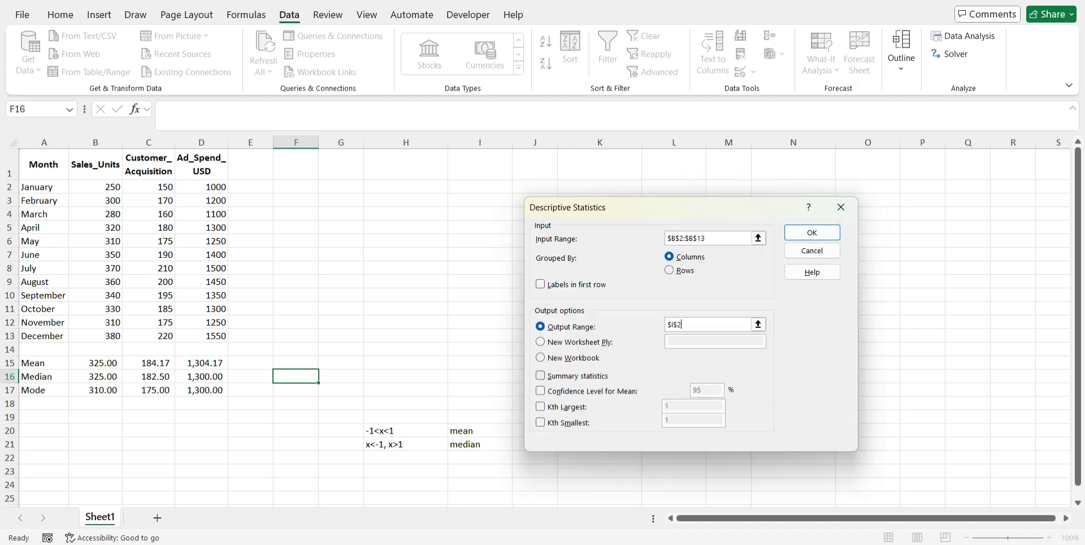
{"action": "key", "text": "alt+s"}
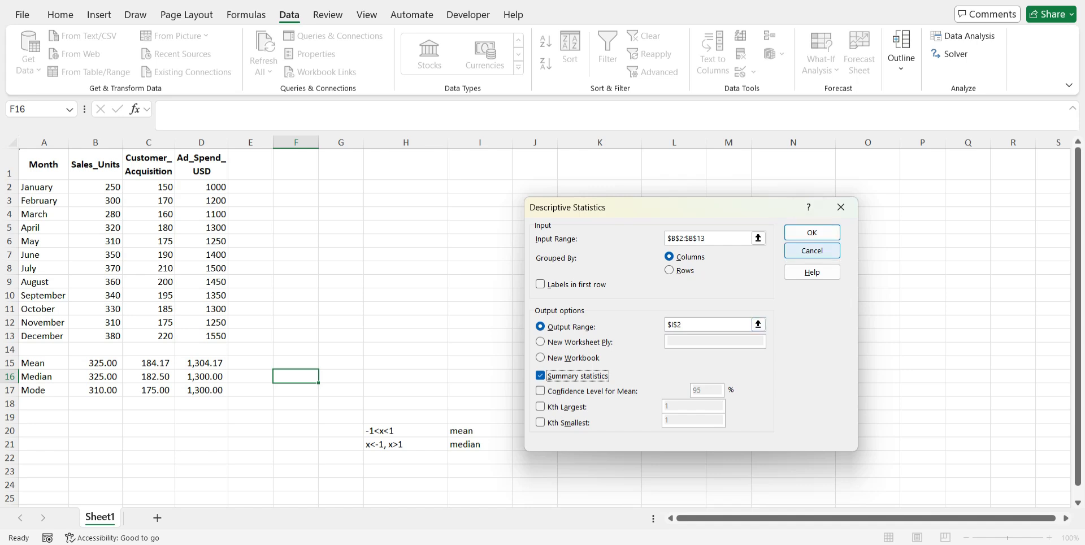
{"action": "left_click", "coordinate": [814, 232]}
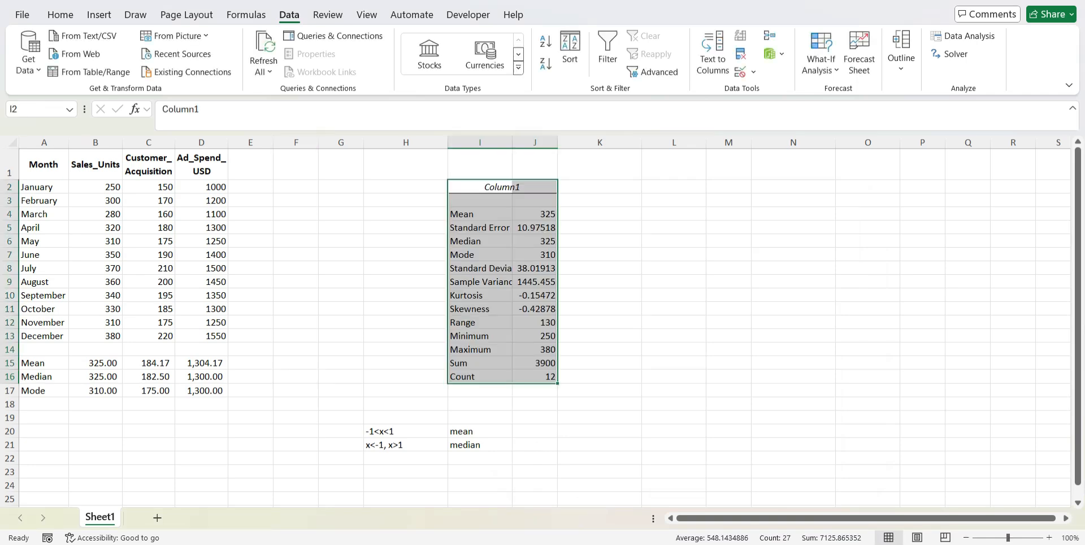
Fit columns I and J to their contents, and change the statistics table's heading in I2 to Sales Units
{"action": "double_click", "coordinate": [512, 142]}
{"action": "double_click", "coordinate": [578, 142]}
{"action": "left_click", "coordinate": [531, 186]}
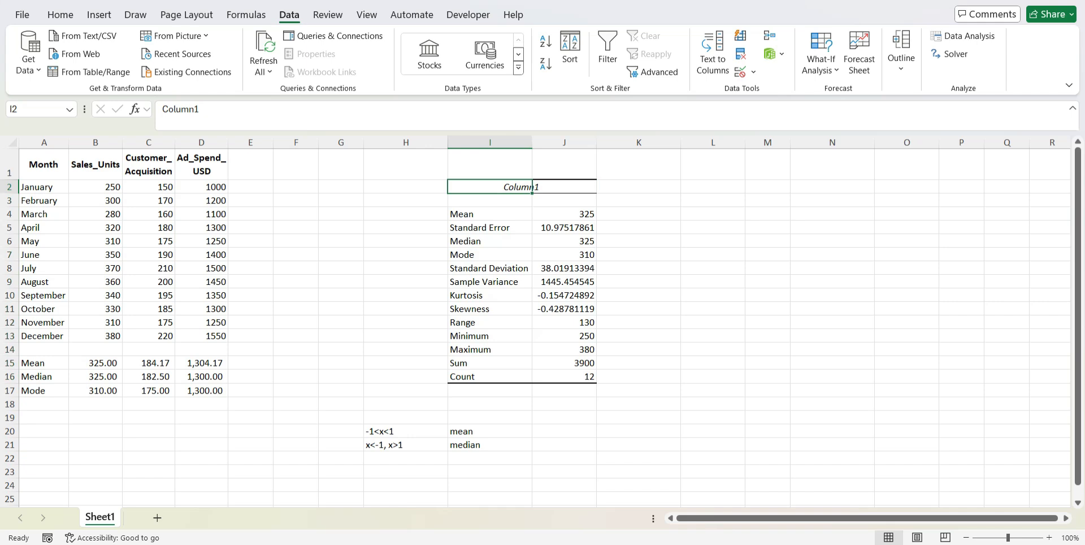
{"action": "type", "text": "Sales"}
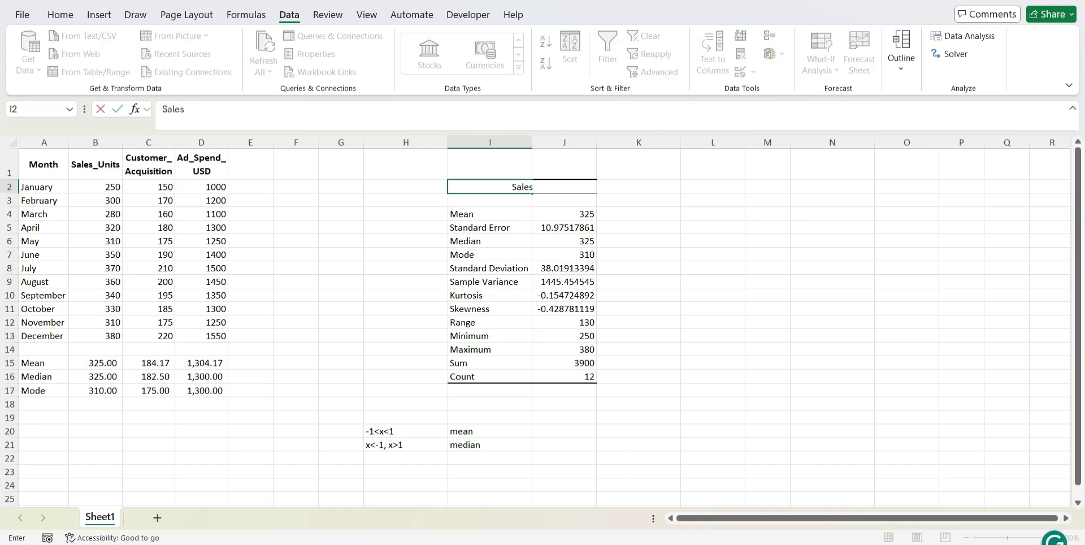
{"action": "type", "text": " Units"}
{"action": "key", "text": "Return"}
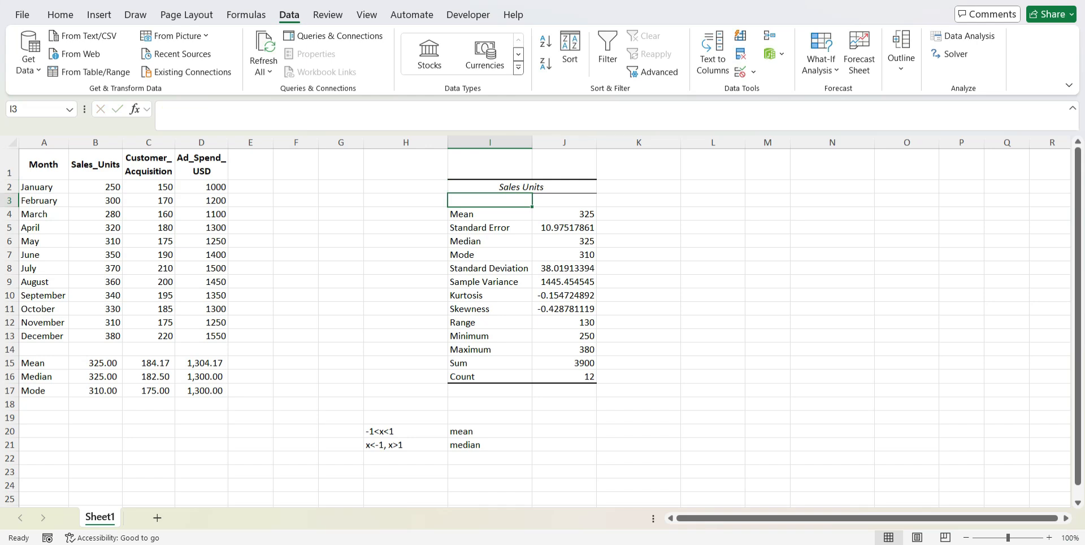
{"action": "left_click", "coordinate": [149, 165]}
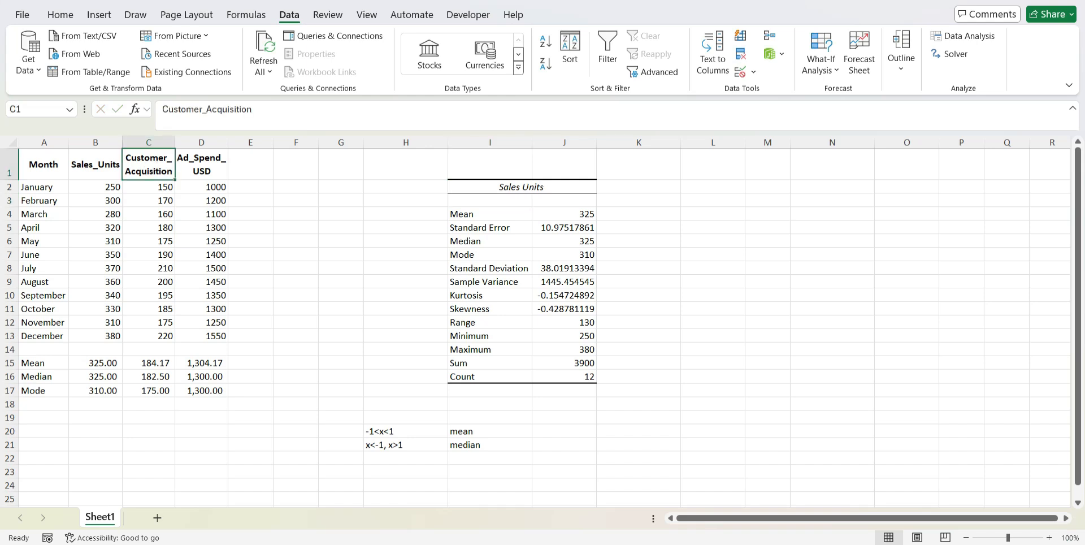
Narrow the empty column K into a slim spacer beside the Sales Units statistics table
{"action": "left_click", "coordinate": [215, 158]}
{"action": "left_click", "coordinate": [638, 187]}
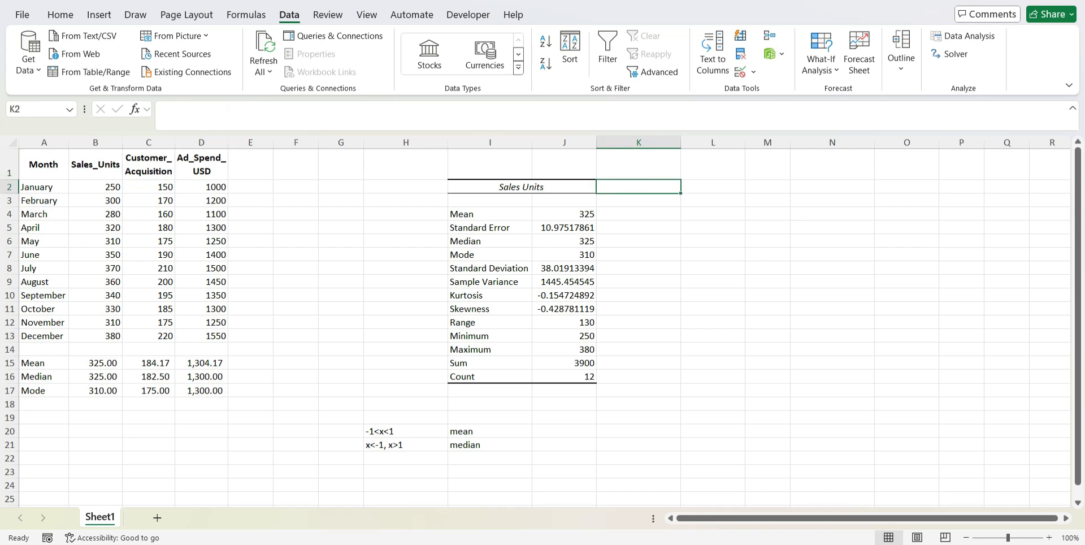
{"action": "left_click", "coordinate": [712, 187]}
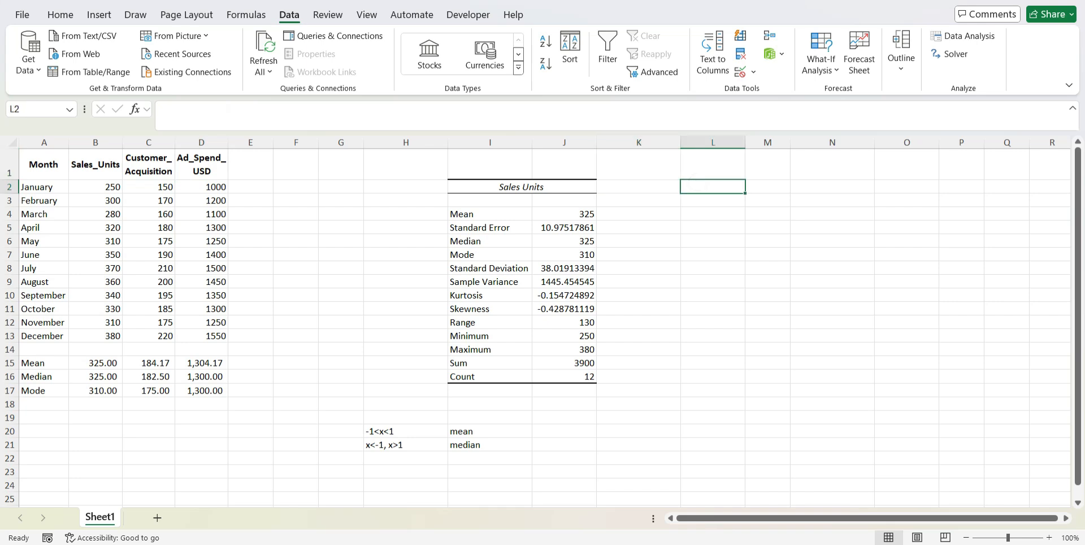
{"action": "left_click_drag", "start_coordinate": [680, 142], "coordinate": [635, 142]}
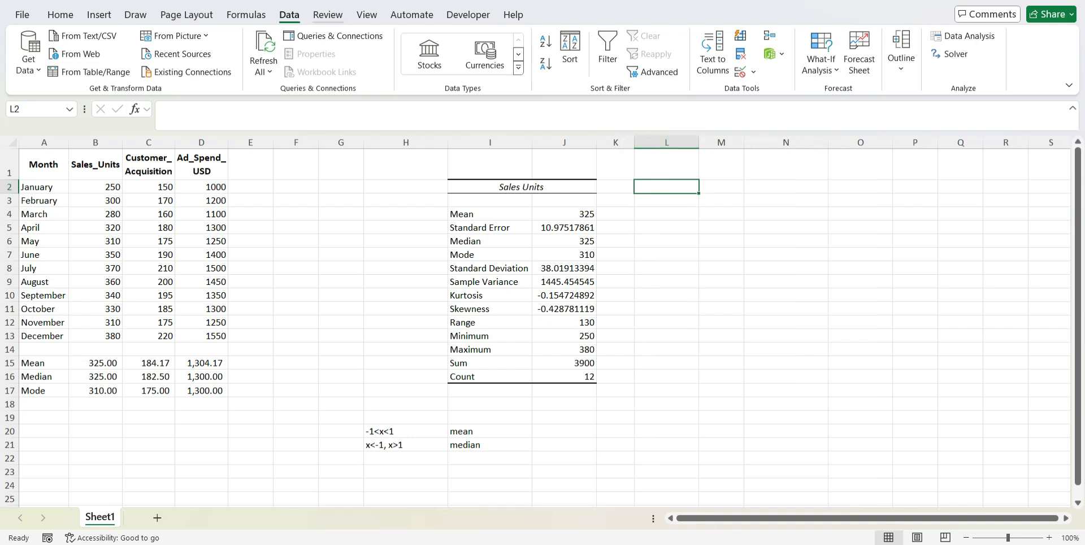
Open the Descriptive Statistics tool and set its input range to the Customer_Acquisition values in $C$2:$C$13
{"action": "left_click", "coordinate": [962, 35]}
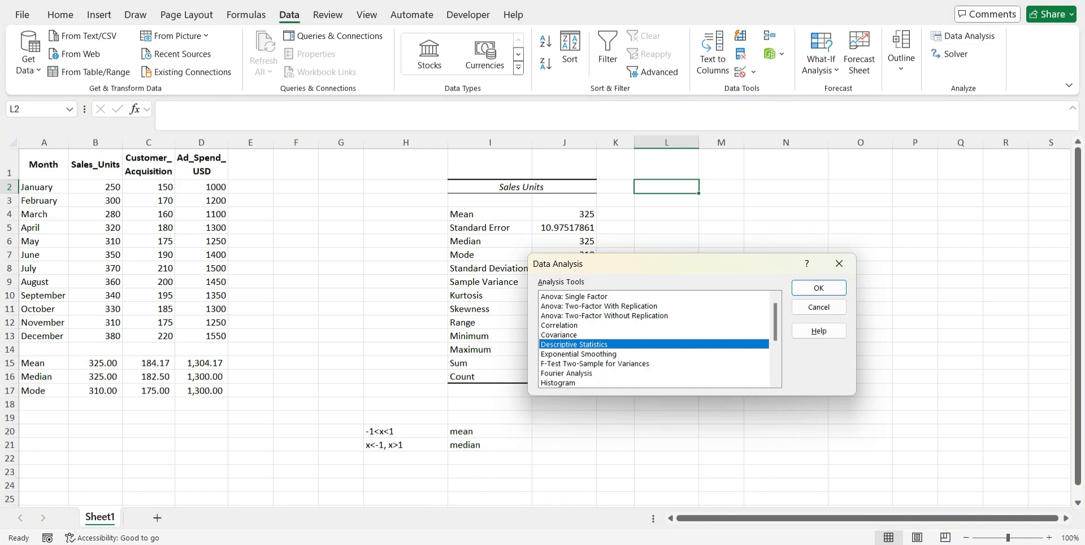
{"action": "left_click", "coordinate": [819, 288]}
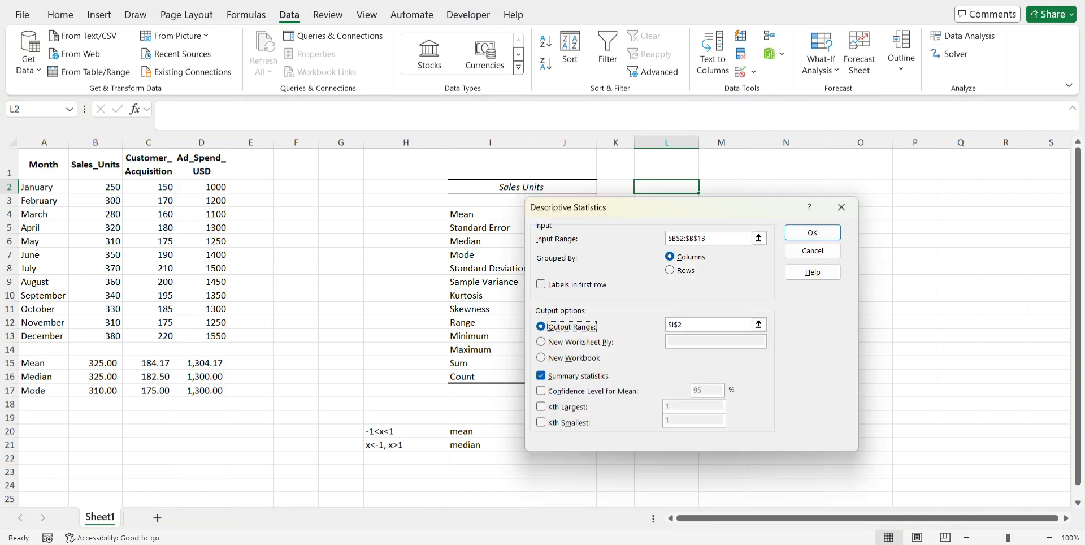
{"action": "left_click", "coordinate": [758, 237]}
{"action": "left_click", "coordinate": [164, 187]}
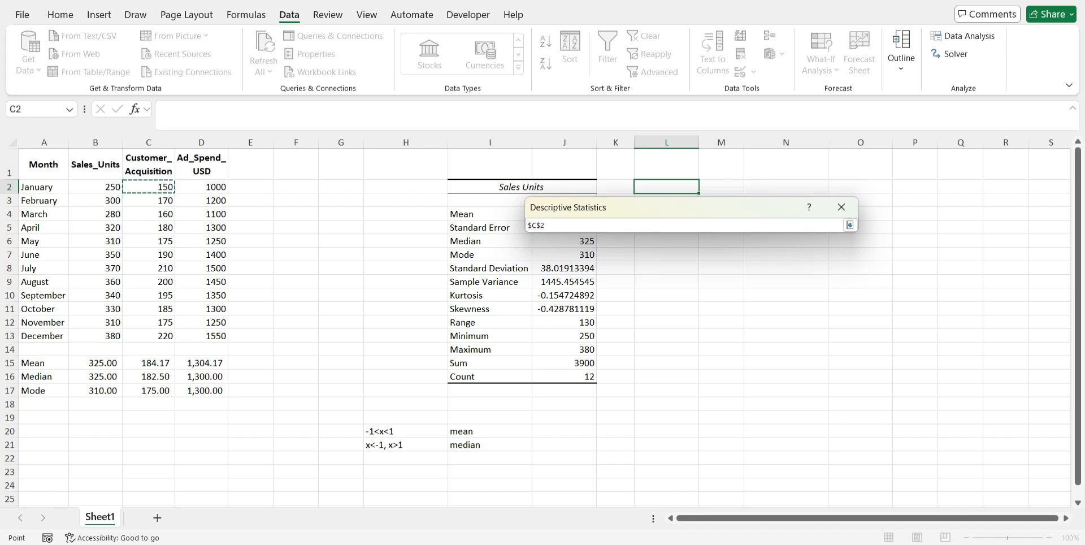
{"action": "left_click_drag", "start_coordinate": [164, 187], "coordinate": [163, 336]}
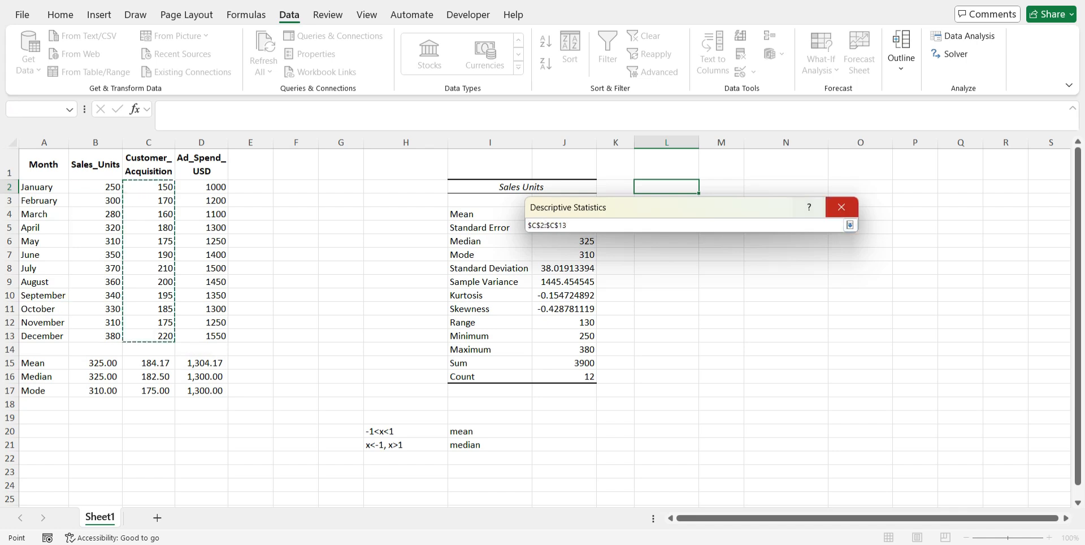
{"action": "left_click", "coordinate": [850, 225]}
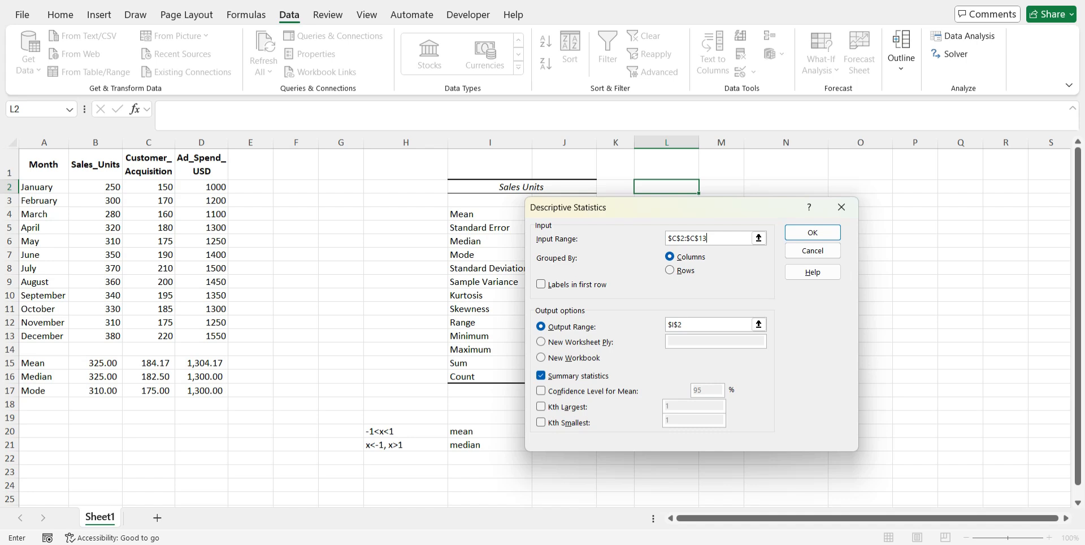
Set the output range to $L$2 and run the Descriptive Statistics analysis for customer acquisition
{"action": "left_click", "coordinate": [758, 324]}
{"action": "left_click", "coordinate": [667, 186]}
{"action": "left_click", "coordinate": [849, 225]}
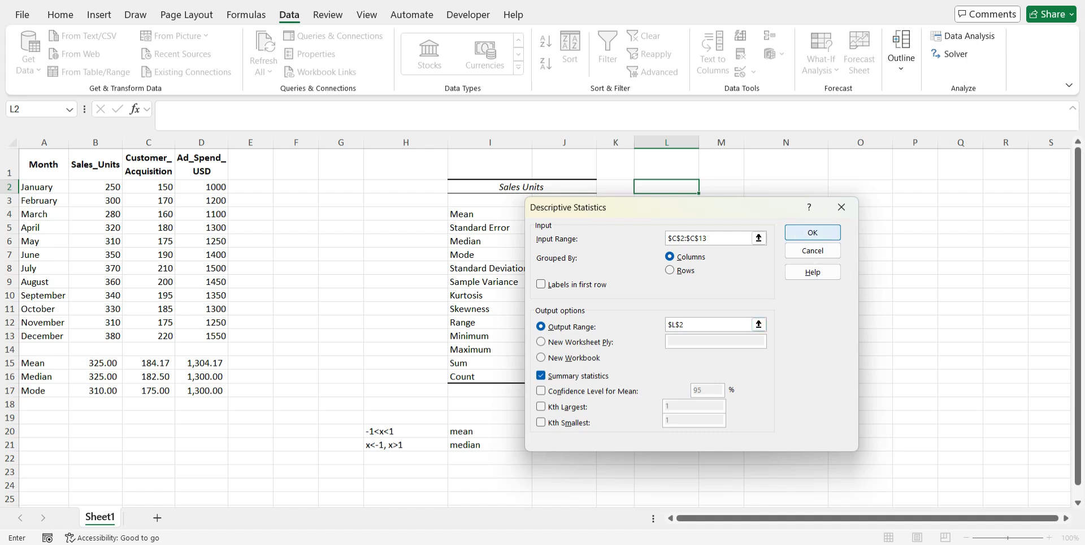
{"action": "left_click", "coordinate": [813, 233]}
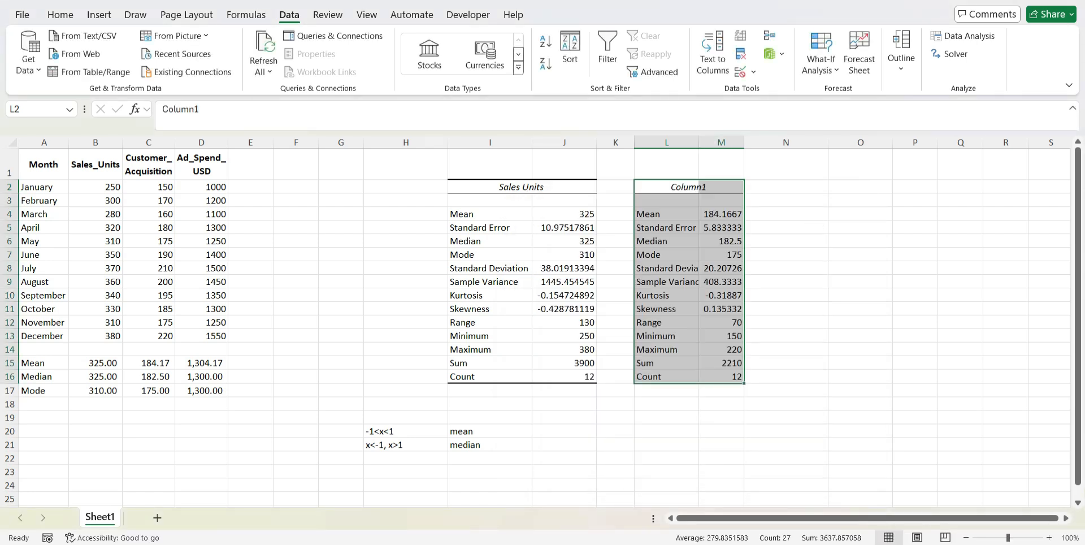
Change the new statistics table's heading in L2 to Customer Acquisition
{"action": "left_click", "coordinate": [667, 188]}
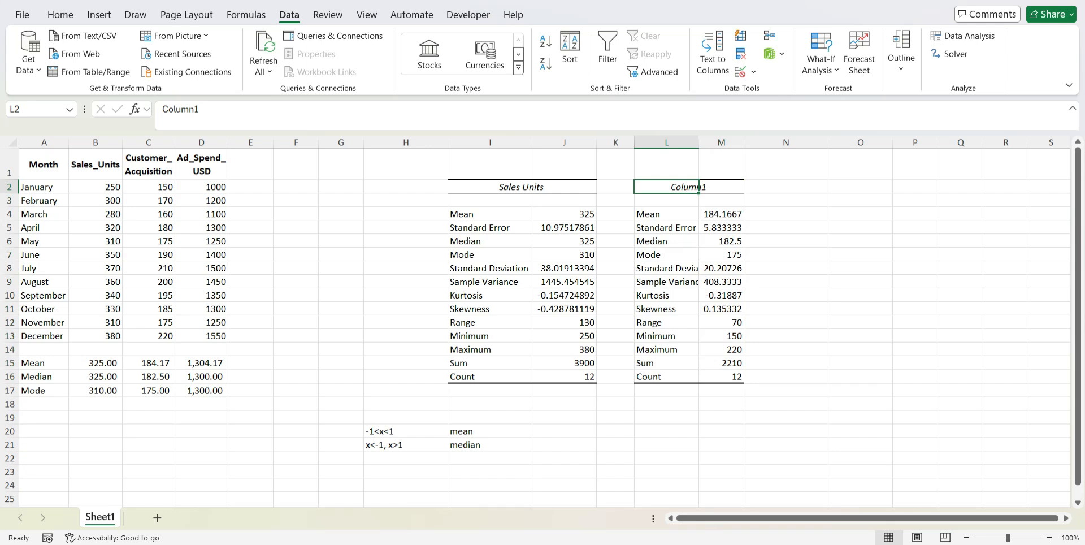
{"action": "type", "text": "Cust"}
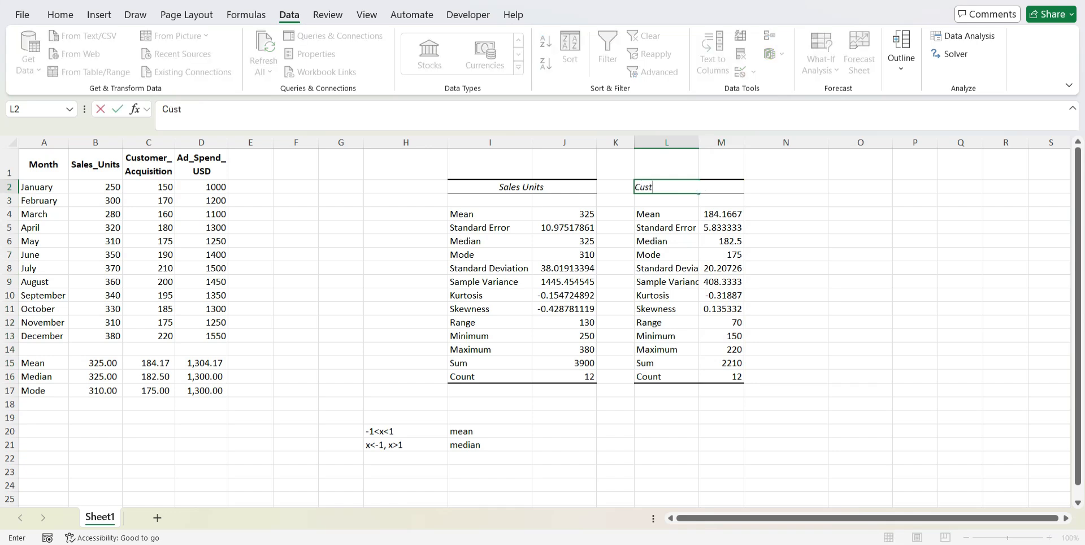
{"action": "type", "text": "omer Acquii"}
{"action": "key", "text": "BackSpace"}
{"action": "type", "text": "sition"}
{"action": "key", "text": "Return"}
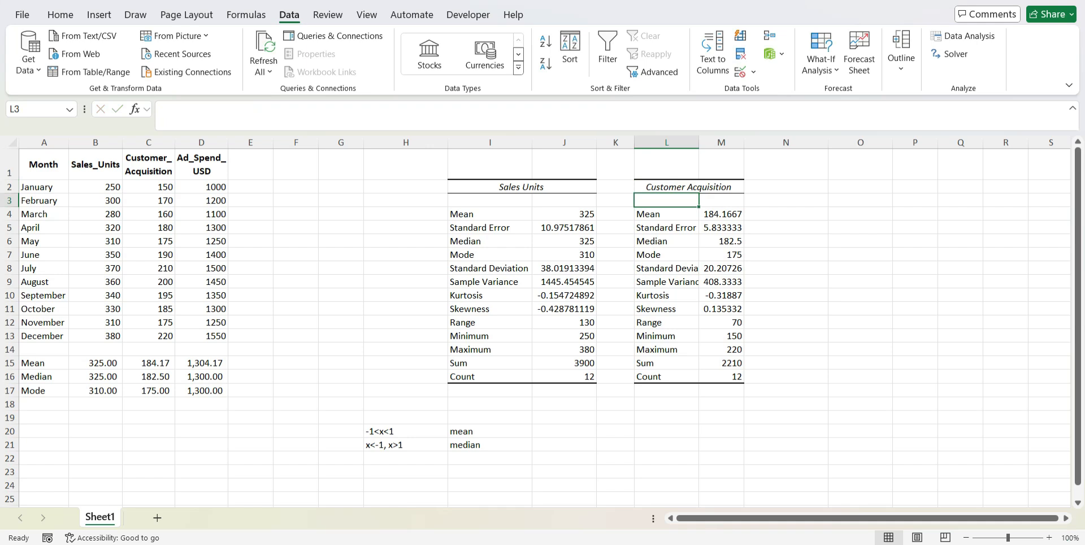
Fit columns L and M to their contents, and narrow the empty column N into a spacer
{"action": "double_click", "coordinate": [699, 142]}
{"action": "double_click", "coordinate": [764, 142]}
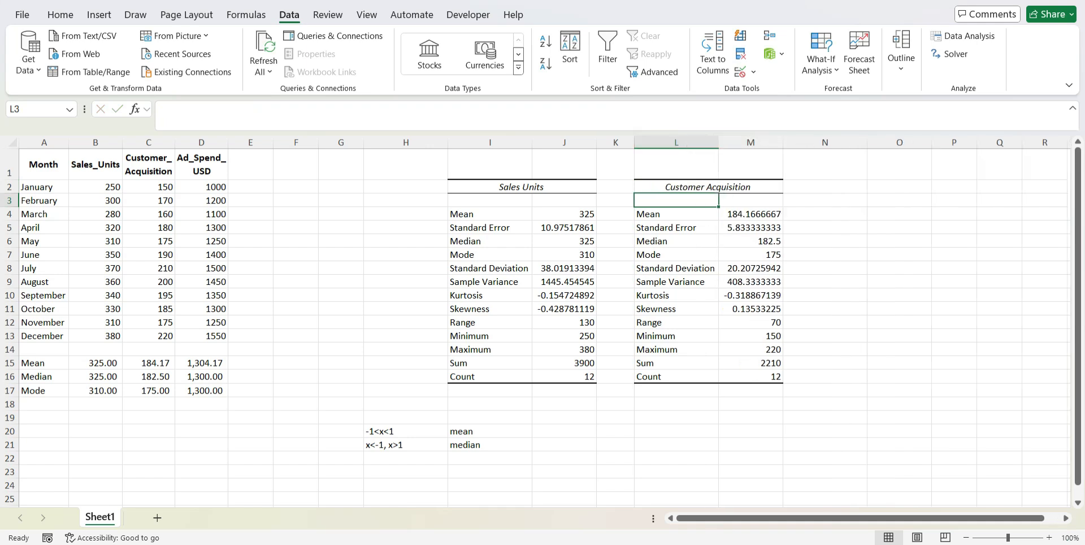
{"action": "left_click", "coordinate": [825, 142]}
{"action": "left_click_drag", "start_coordinate": [867, 142], "coordinate": [805, 141]}
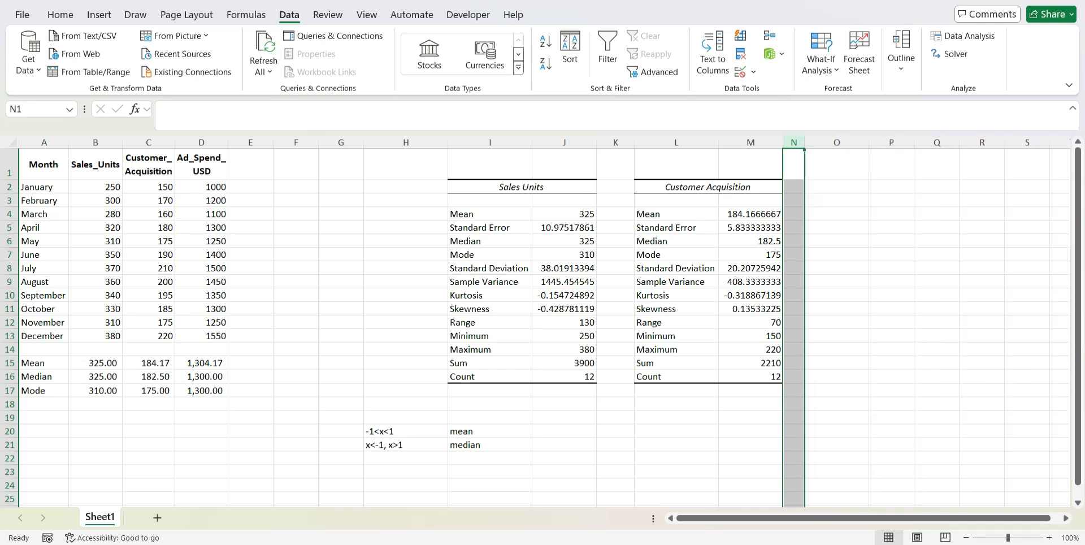
Open the Descriptive Statistics tool again and set its input range to the Ad_Spend_USD values in $D$2:$D$13
{"action": "left_click", "coordinate": [839, 185]}
{"action": "left_click", "coordinate": [964, 36]}
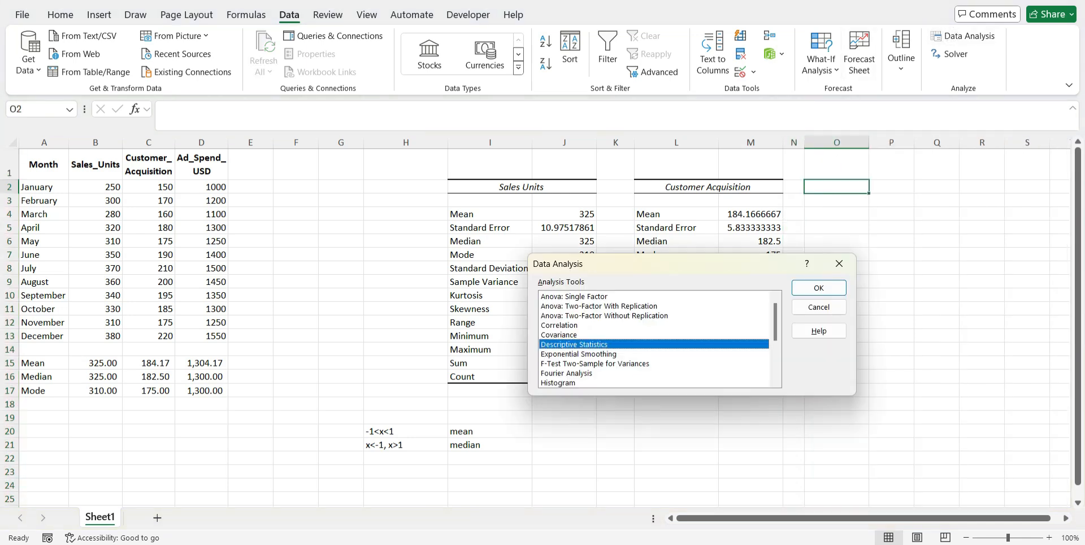
{"action": "key", "text": "Return"}
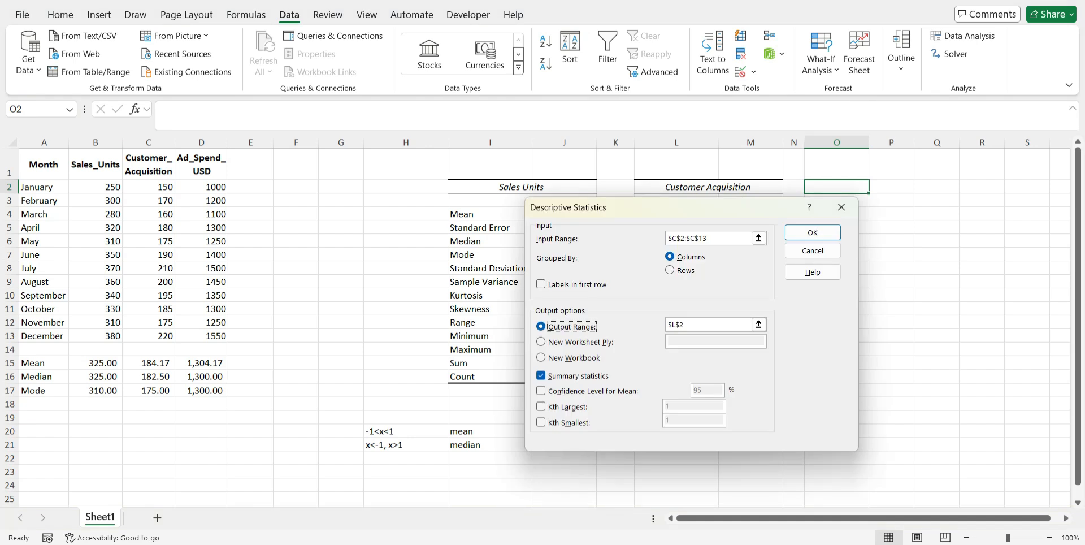
{"action": "left_click", "coordinate": [758, 238]}
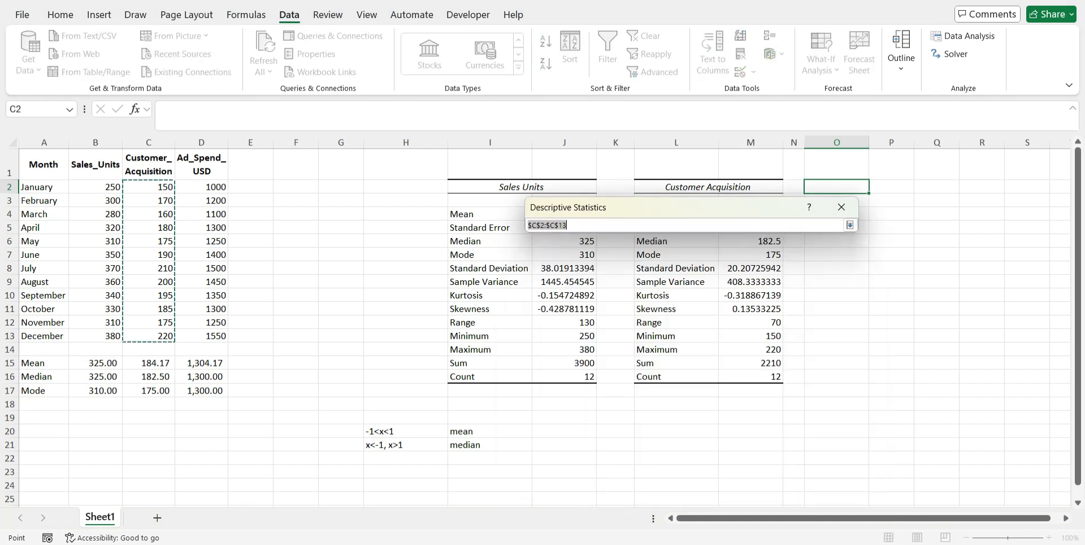
{"action": "left_click", "coordinate": [201, 187]}
{"action": "left_click_drag", "start_coordinate": [202, 187], "coordinate": [218, 336]}
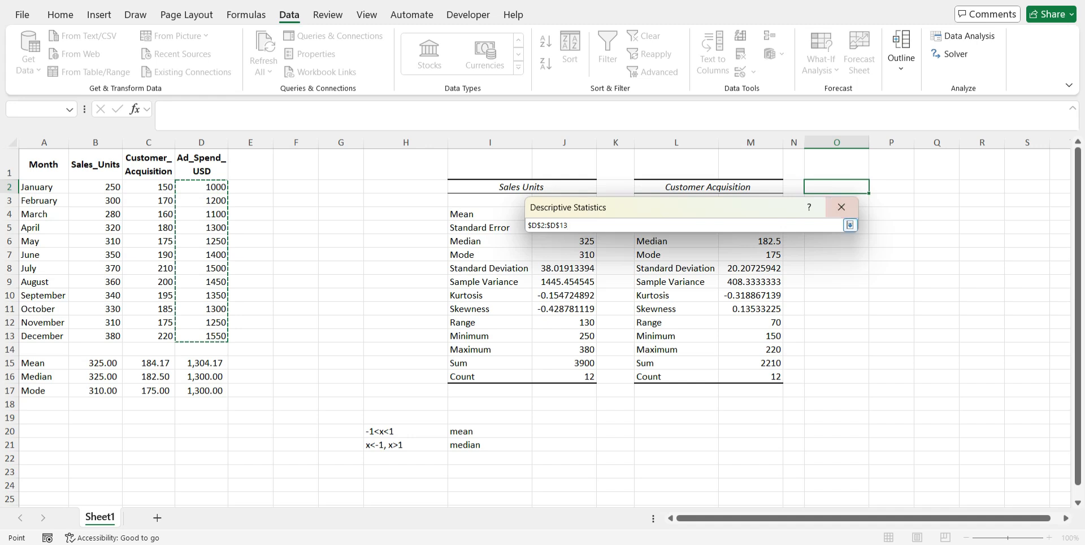
{"action": "left_click", "coordinate": [849, 225]}
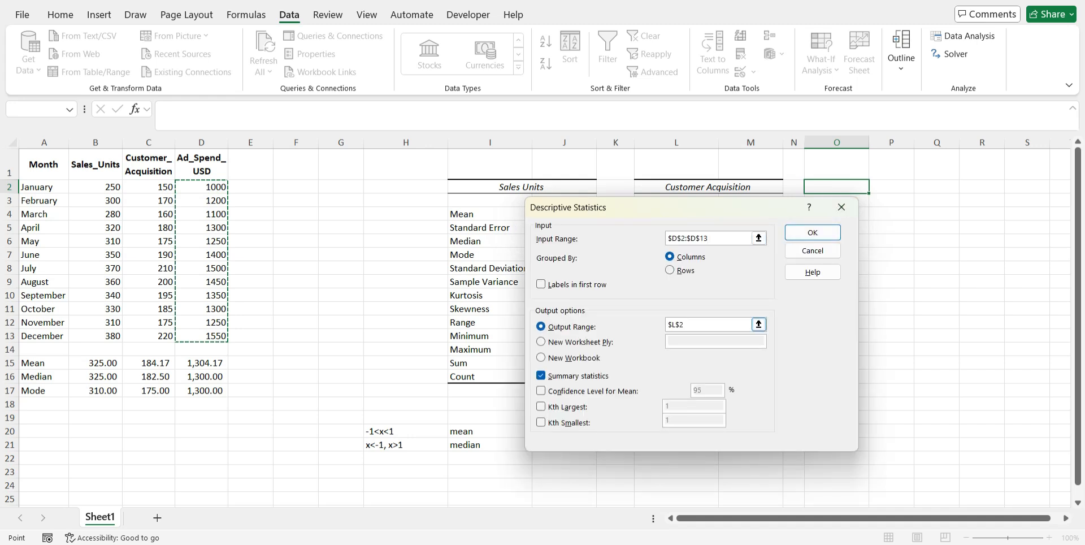
Set the output range to $O$2 and run the Descriptive Statistics analysis for ad spend
{"action": "left_click", "coordinate": [759, 325]}
{"action": "left_click", "coordinate": [836, 186]}
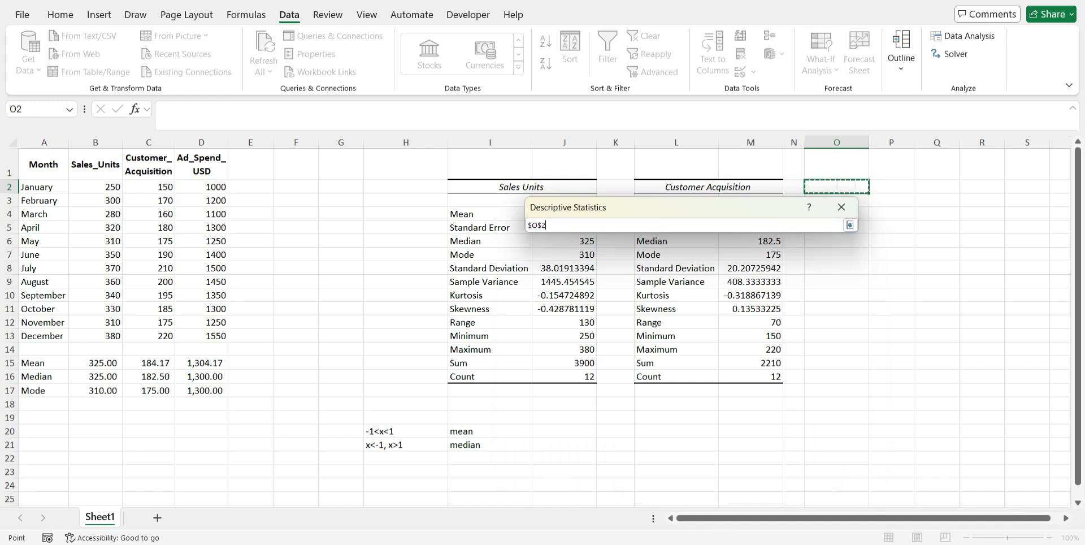
{"action": "left_click", "coordinate": [850, 225]}
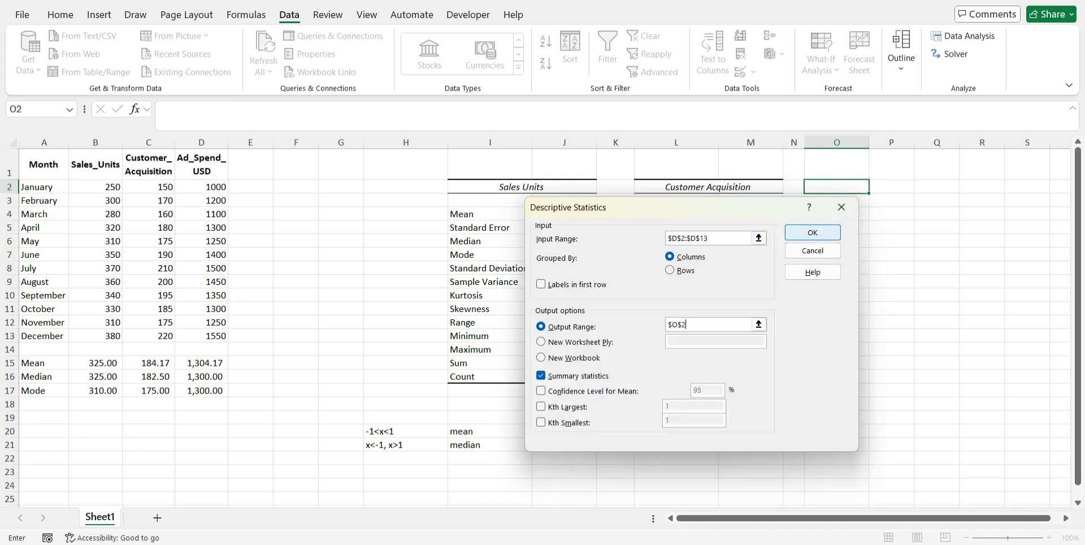
{"action": "left_click", "coordinate": [813, 232]}
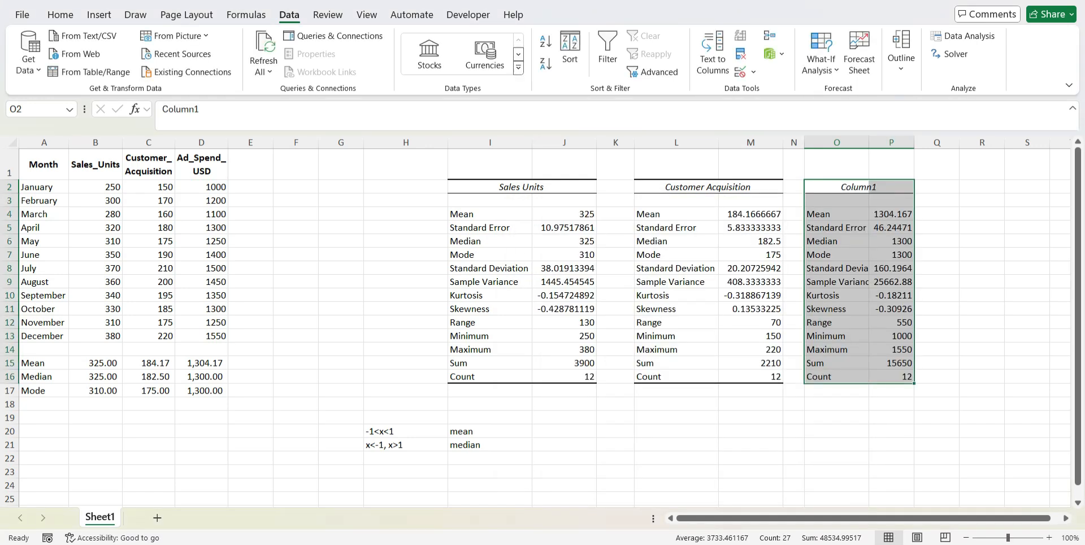
Change the third statistics table's heading in O2 to Ad Spend
{"action": "left_click", "coordinate": [867, 187]}
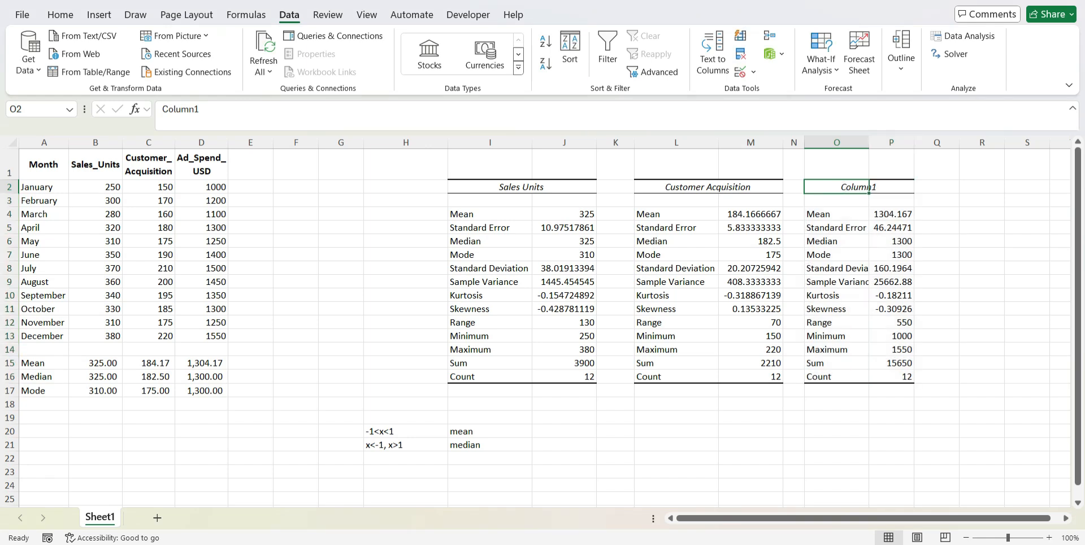
{"action": "type", "text": "a"}
{"action": "key", "text": "BackSpace"}
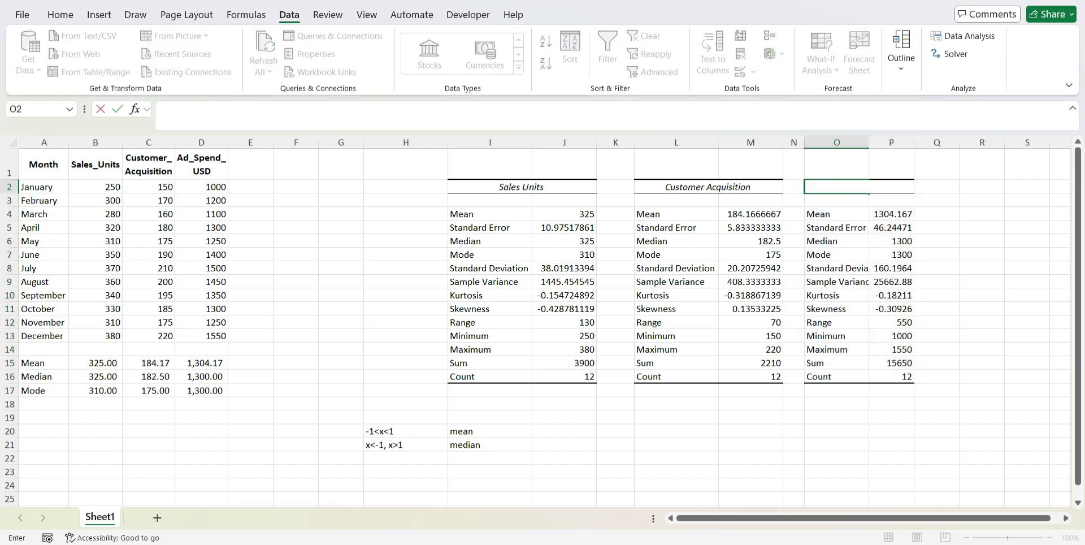
{"action": "type", "text": "Ad Sape"}
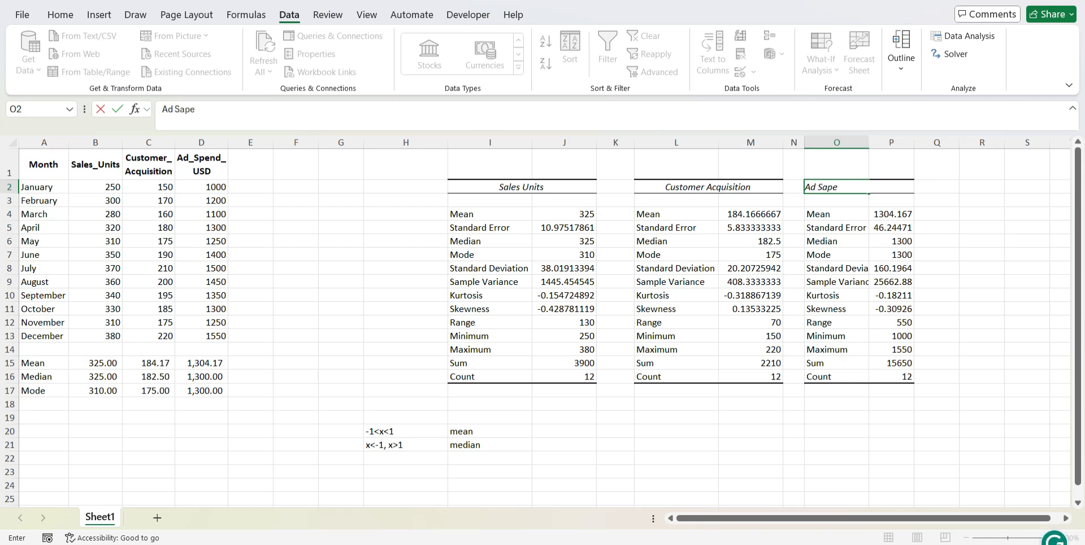
{"action": "key", "text": "BackSpace"}
{"action": "key", "text": "BackSpace"}
{"action": "key", "text": "BackSpace"}
{"action": "type", "text": "pend"}
{"action": "key", "text": "Return"}
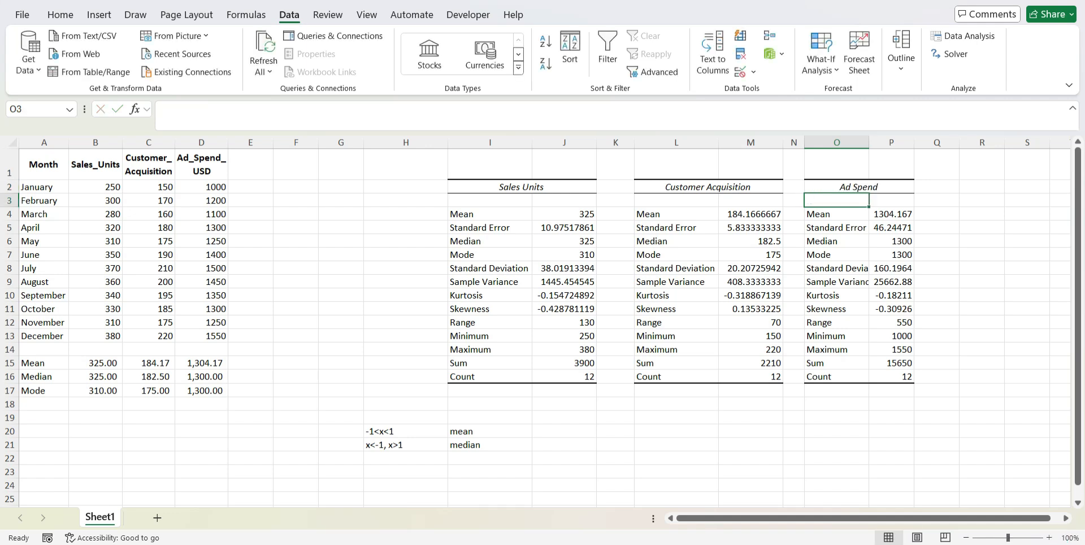
Examine the mean, median and skewness values across the Sales Units, Customer Acquisition and Ad Spend tables
{"action": "left_click", "coordinate": [500, 210]}
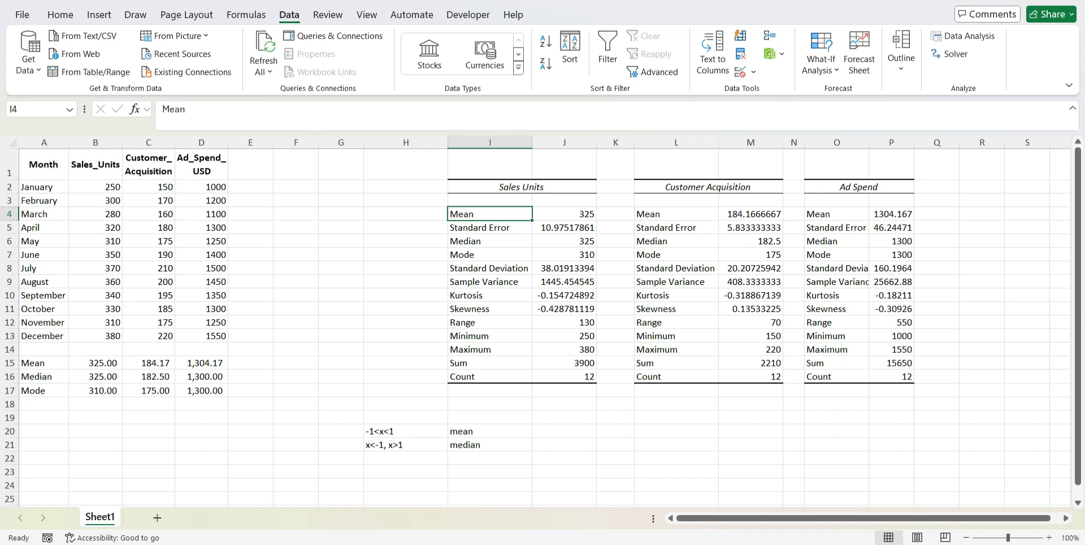
{"action": "left_click", "coordinate": [892, 214]}
{"action": "left_click", "coordinate": [859, 243]}
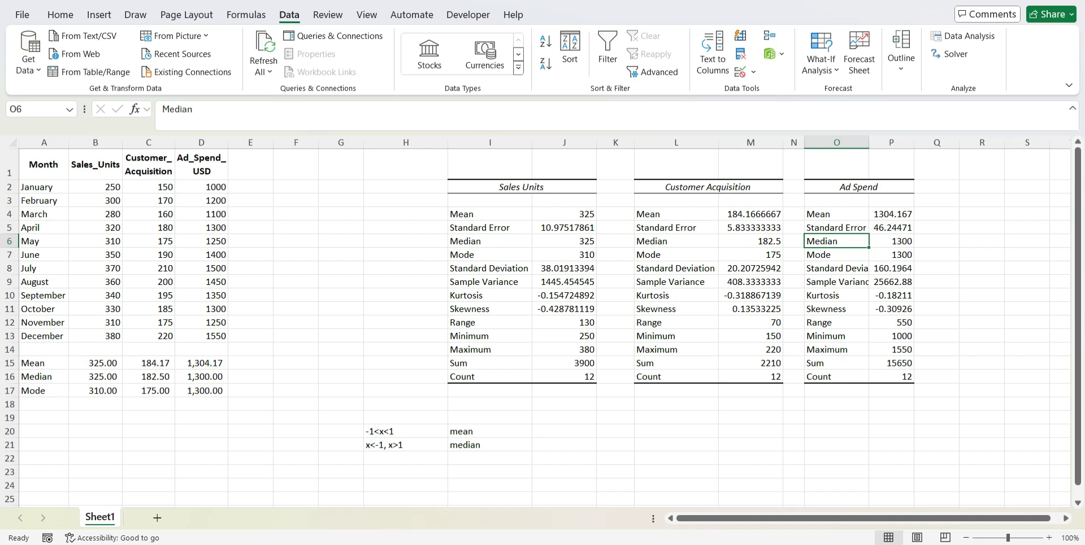
{"action": "left_click", "coordinate": [564, 309]}
{"action": "left_click", "coordinate": [751, 309]}
{"action": "left_click", "coordinate": [891, 310]}
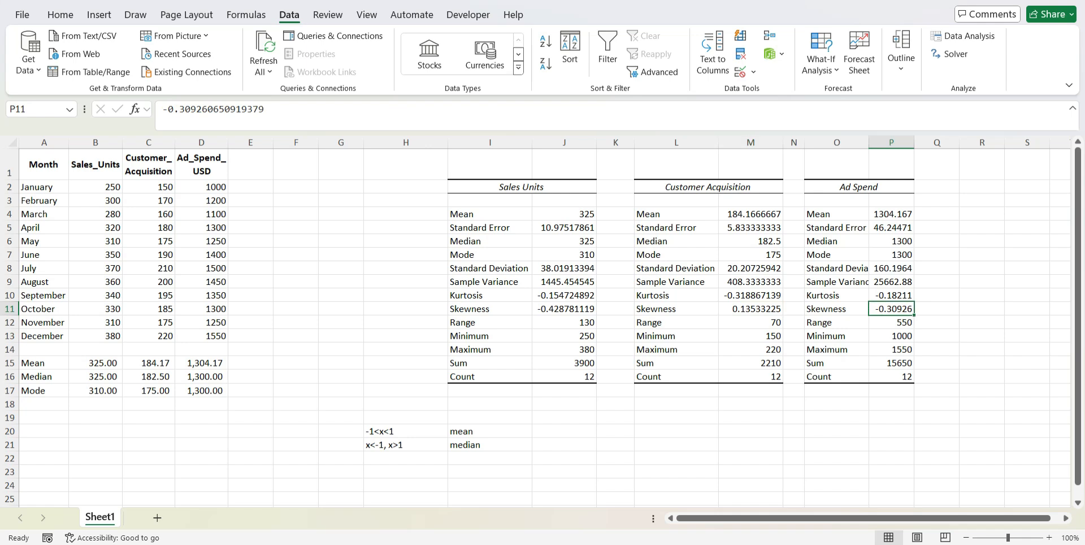
Review the skewness rules in H20 and H21 that decide between using the mean and the median
{"action": "left_click", "coordinate": [399, 431]}
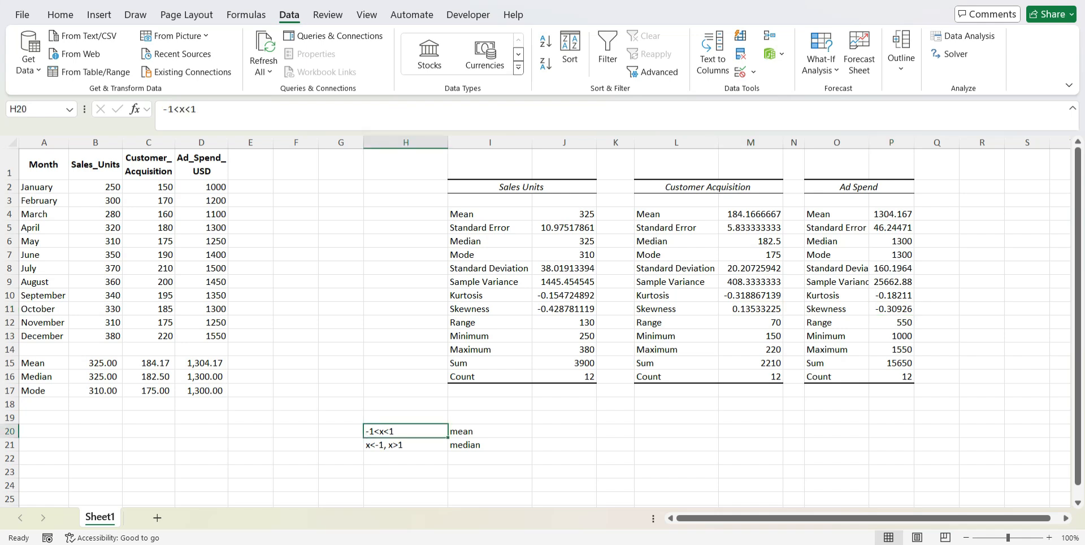
{"action": "double_click", "coordinate": [374, 432]}
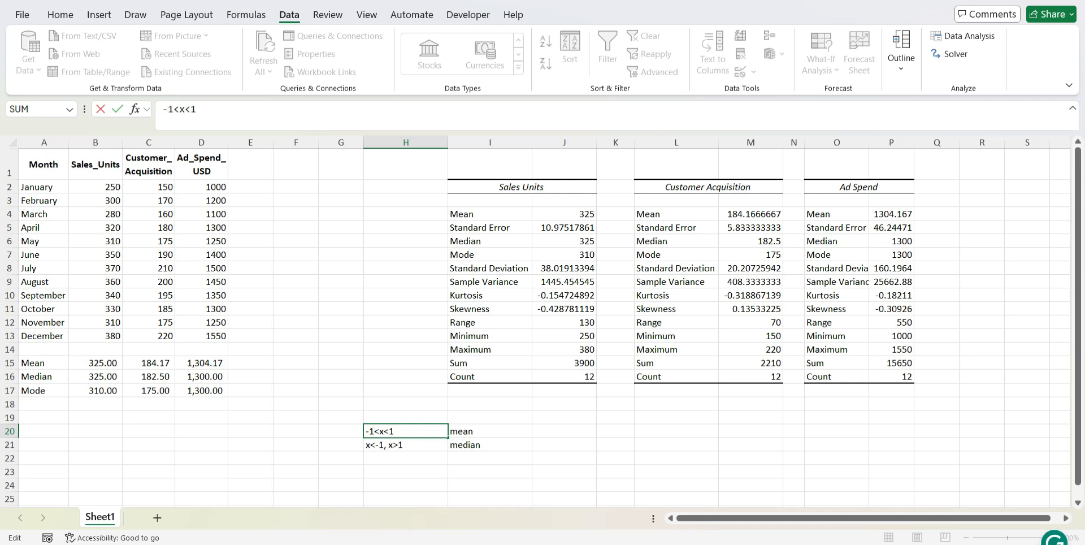
{"action": "left_click", "coordinate": [378, 447]}
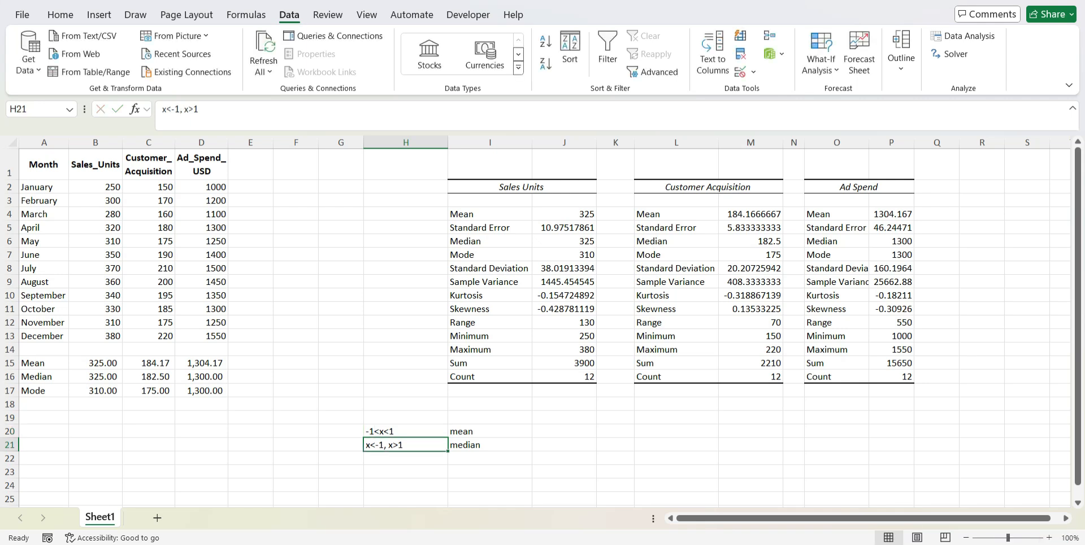
{"action": "double_click", "coordinate": [378, 445]}
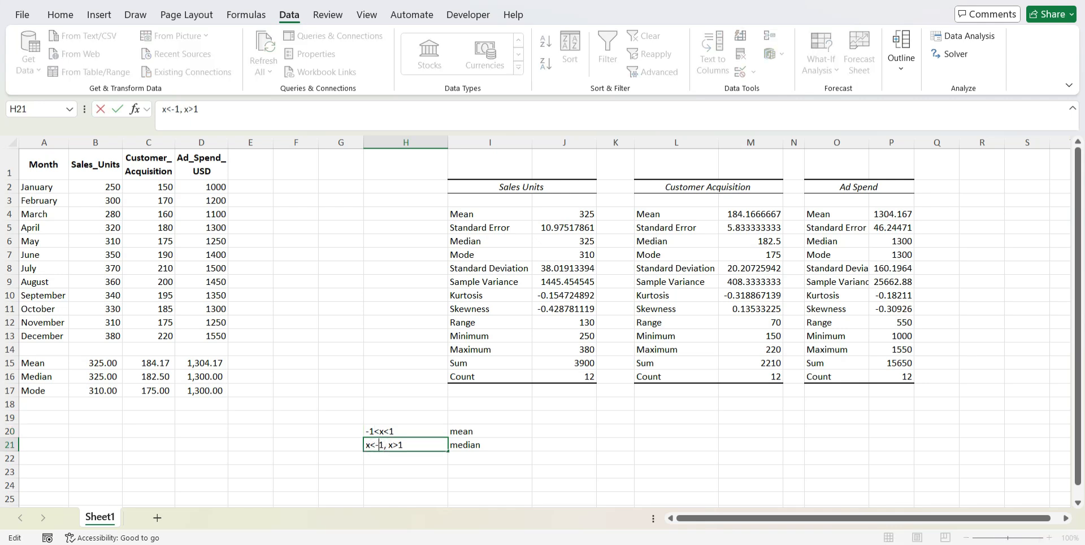
{"action": "left_click_drag", "start_coordinate": [379, 445], "coordinate": [404, 445]}
{"action": "left_click", "coordinate": [386, 445]}
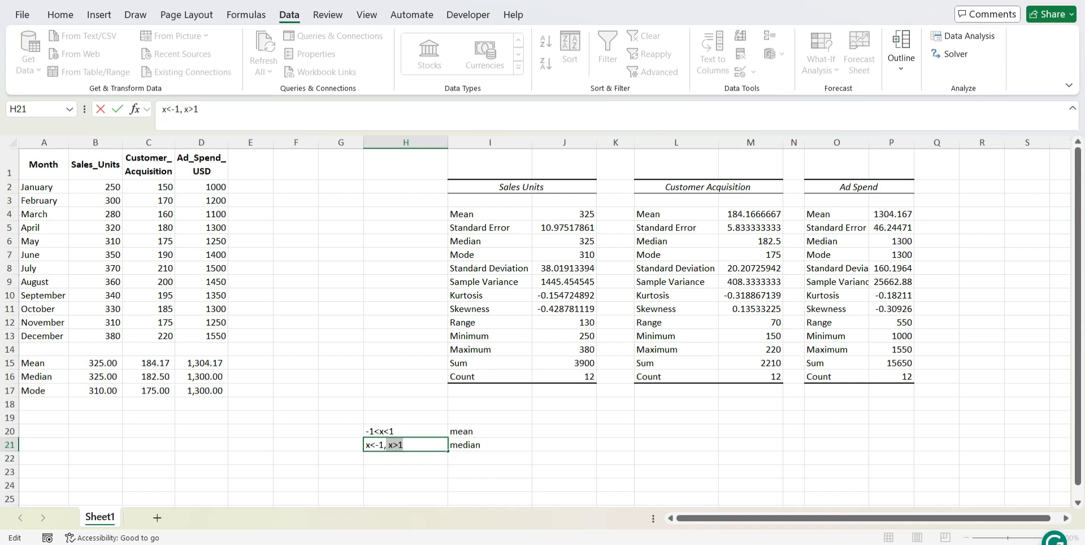
Compare the skewness rules and their mean or median choices in H20:I21 with the Skewness rows of the Sales Units and Ad Spend tables
{"action": "key", "text": "Tab"}
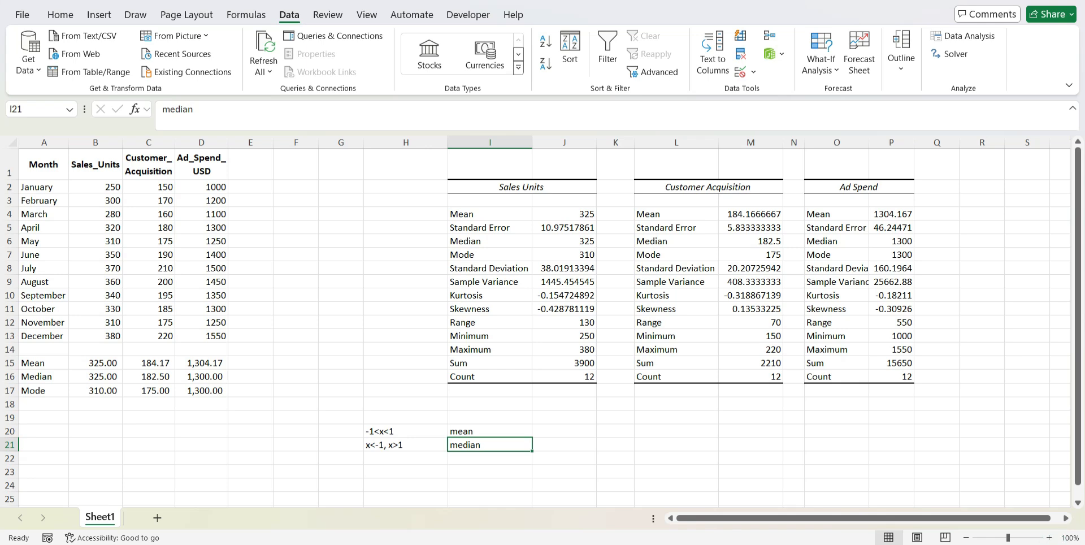
{"action": "left_click", "coordinate": [420, 445]}
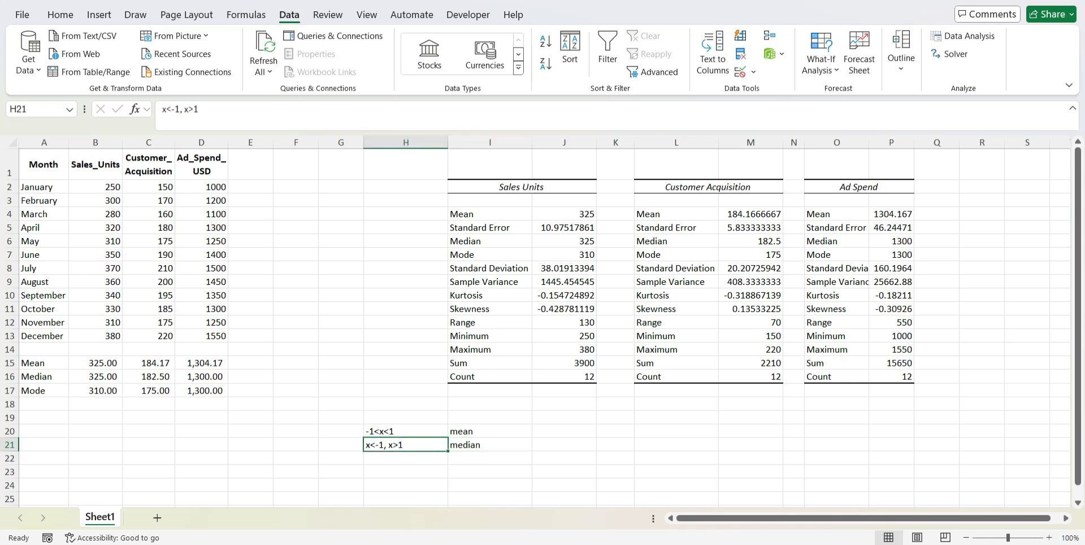
{"action": "left_click", "coordinate": [463, 442]}
{"action": "left_click", "coordinate": [420, 445]}
{"action": "left_click", "coordinate": [423, 431]}
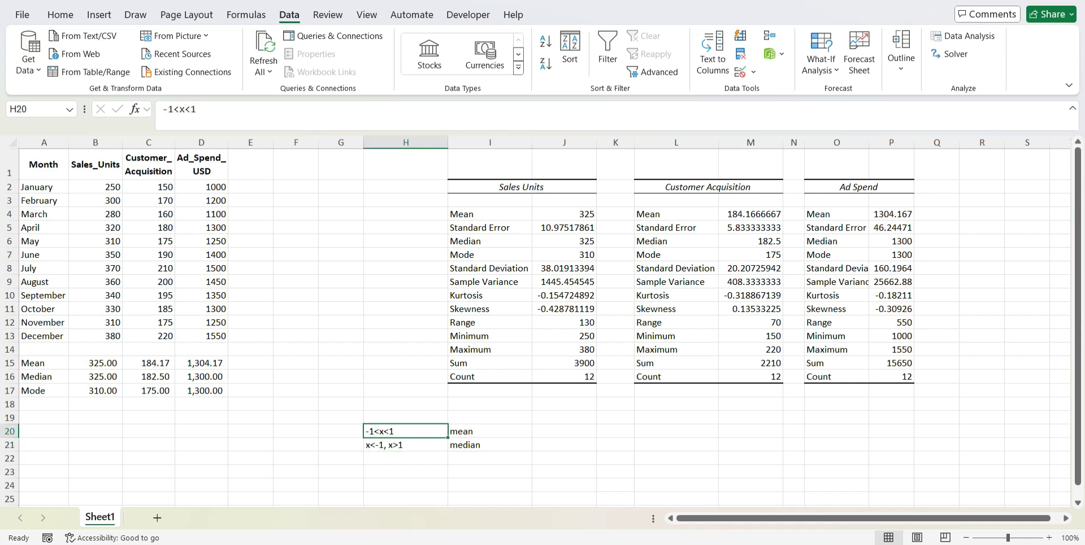
{"action": "double_click", "coordinate": [377, 431]}
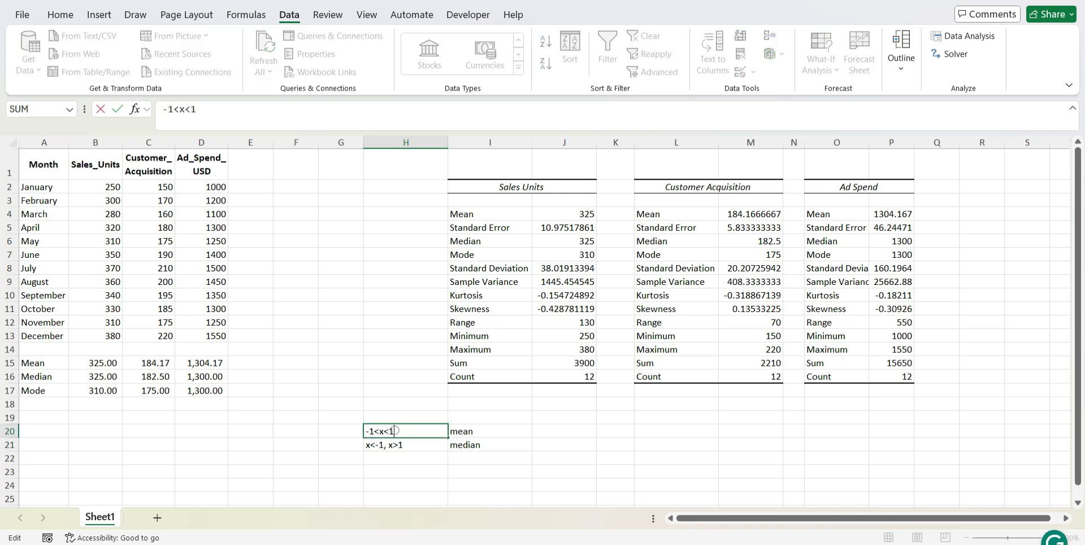
{"action": "key", "text": "Return"}
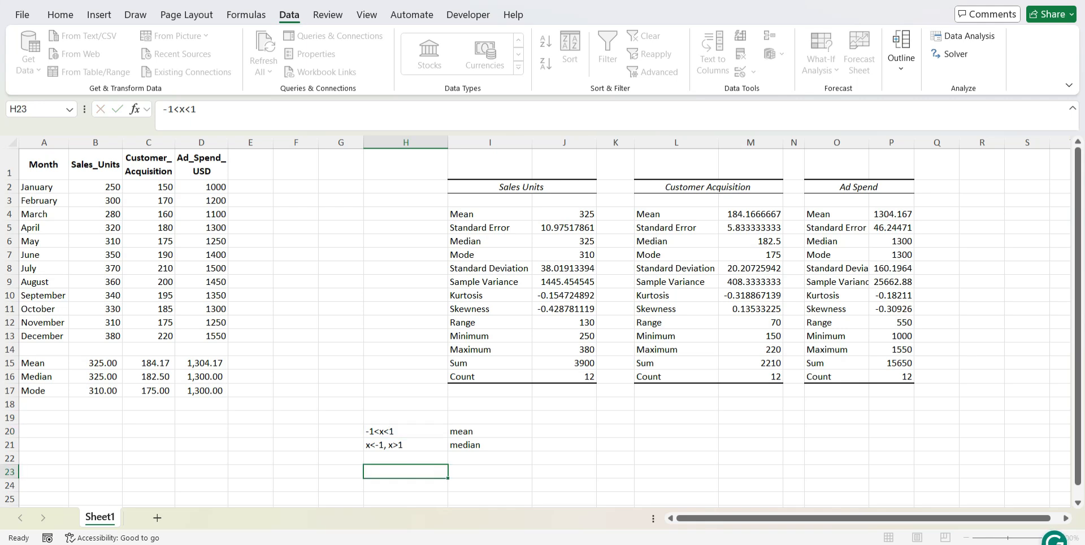
{"action": "left_click", "coordinate": [465, 431]}
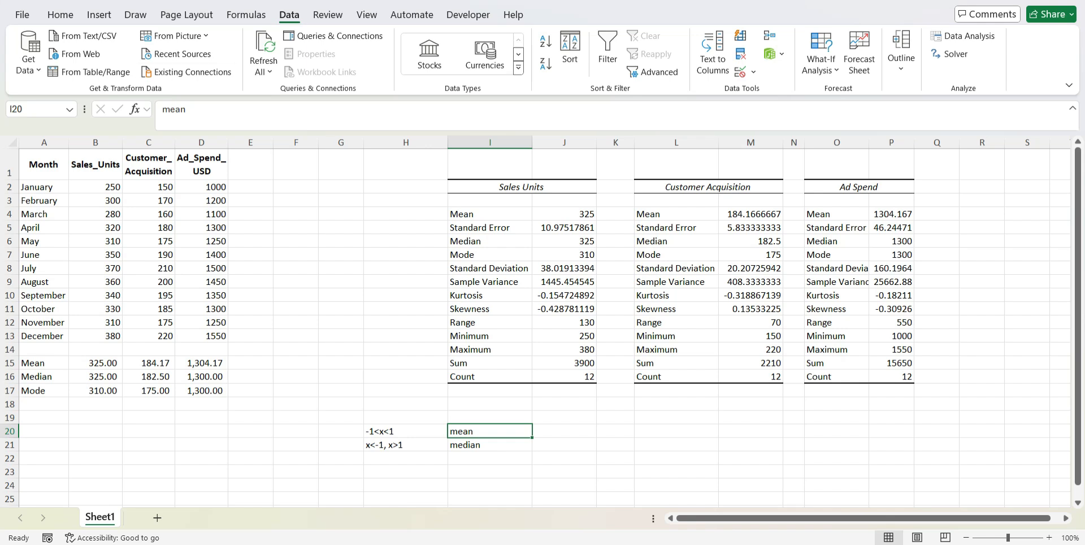
{"action": "left_click", "coordinate": [490, 309]}
{"action": "left_click", "coordinate": [891, 309], "text": "shift"}
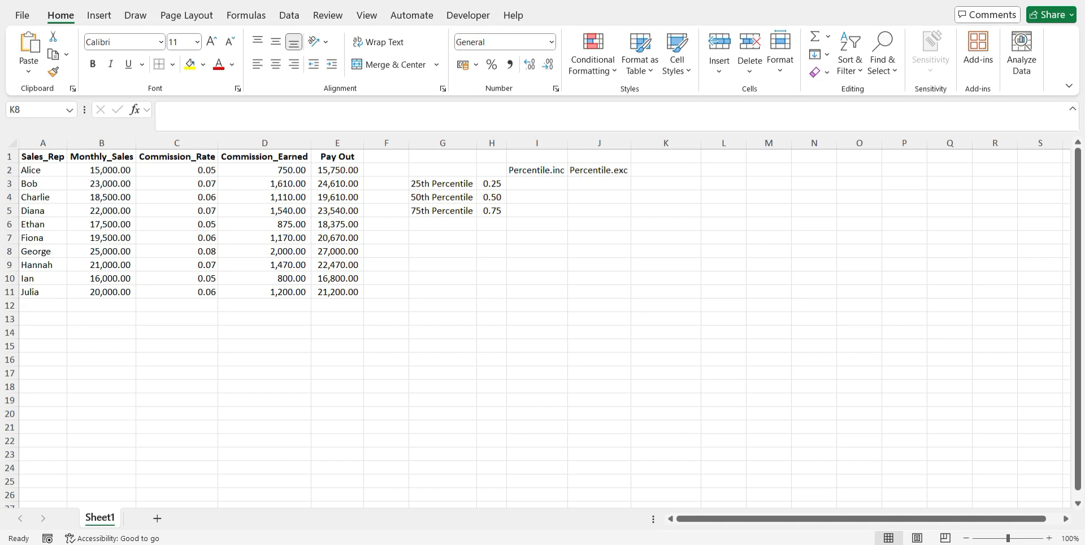
{"action": "left_click", "coordinate": [99, 15]}
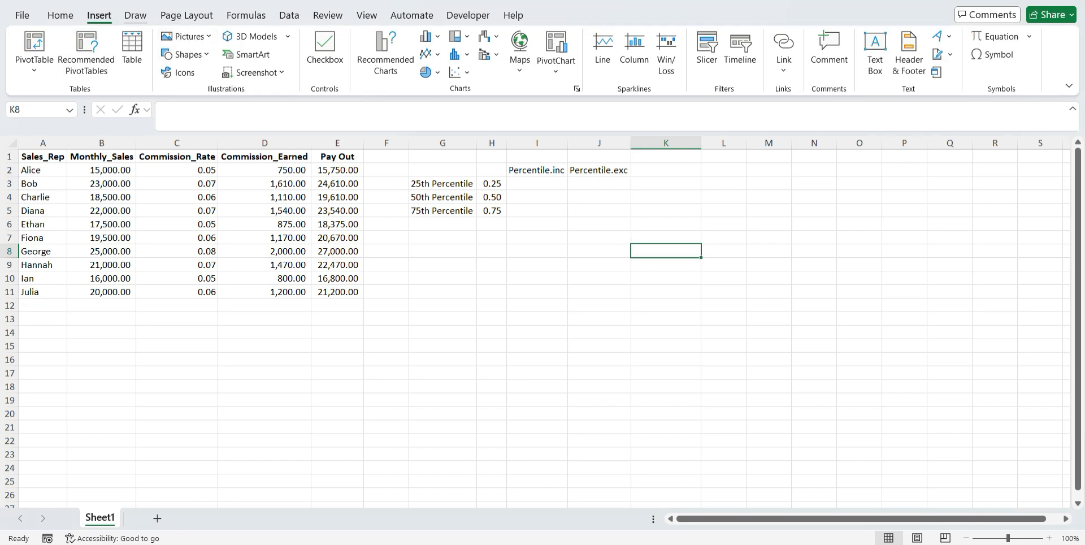
{"action": "left_click", "coordinate": [136, 16]}
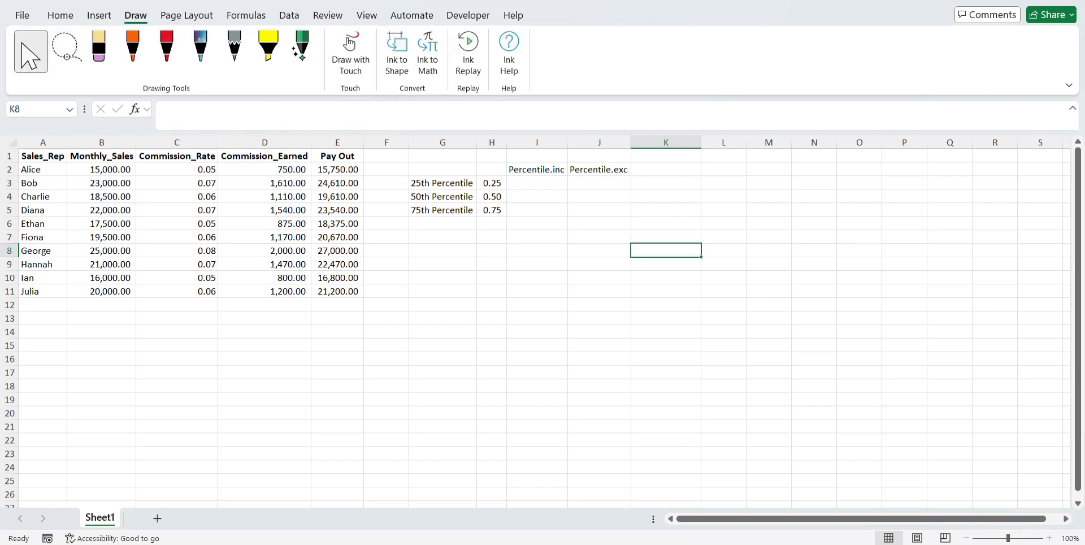
Examine the Percentile.inc and Percentile.exc headings in I2 and J2 together with the Pay Out values in column E
{"action": "left_click", "coordinate": [538, 181]}
{"action": "left_click", "coordinate": [538, 170]}
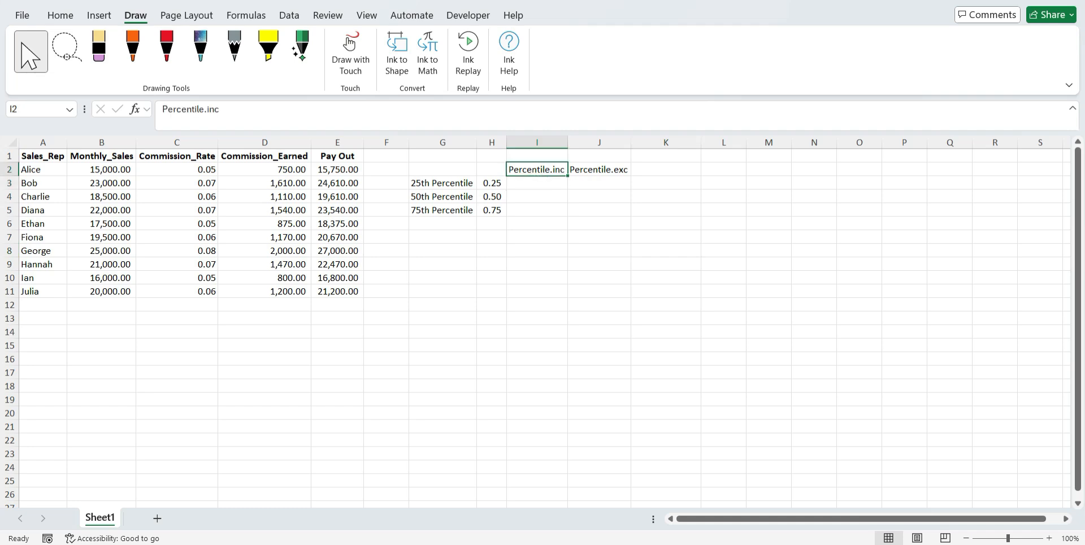
{"action": "left_click", "coordinate": [599, 169]}
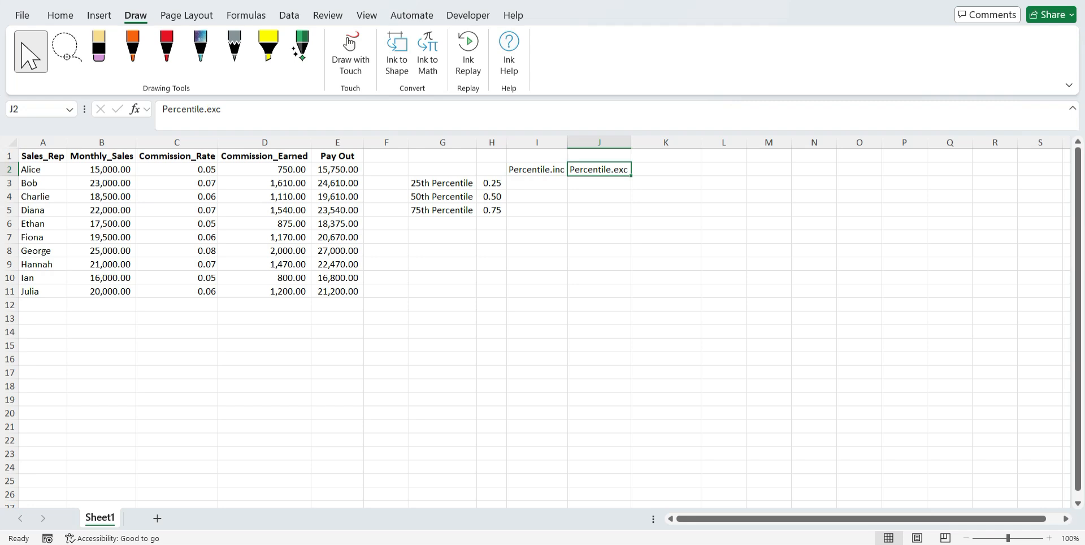
{"action": "left_click", "coordinate": [537, 170]}
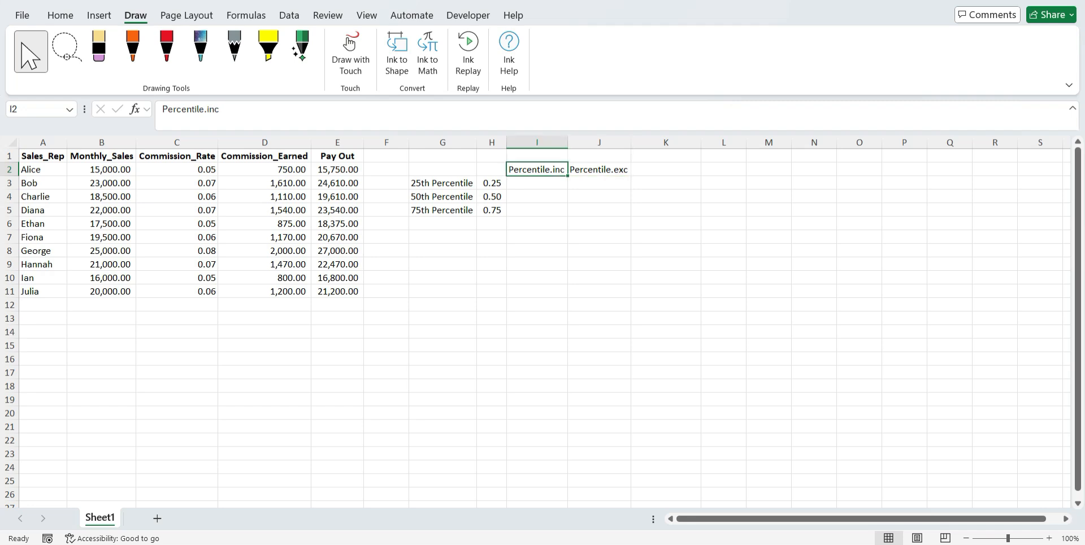
{"action": "left_click", "coordinate": [599, 169]}
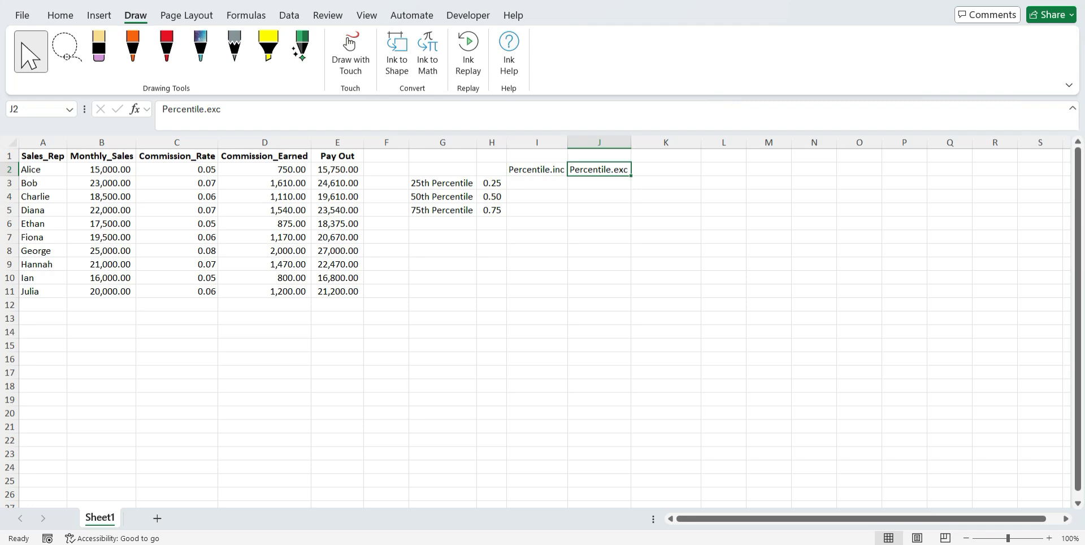
{"action": "left_click", "coordinate": [537, 169]}
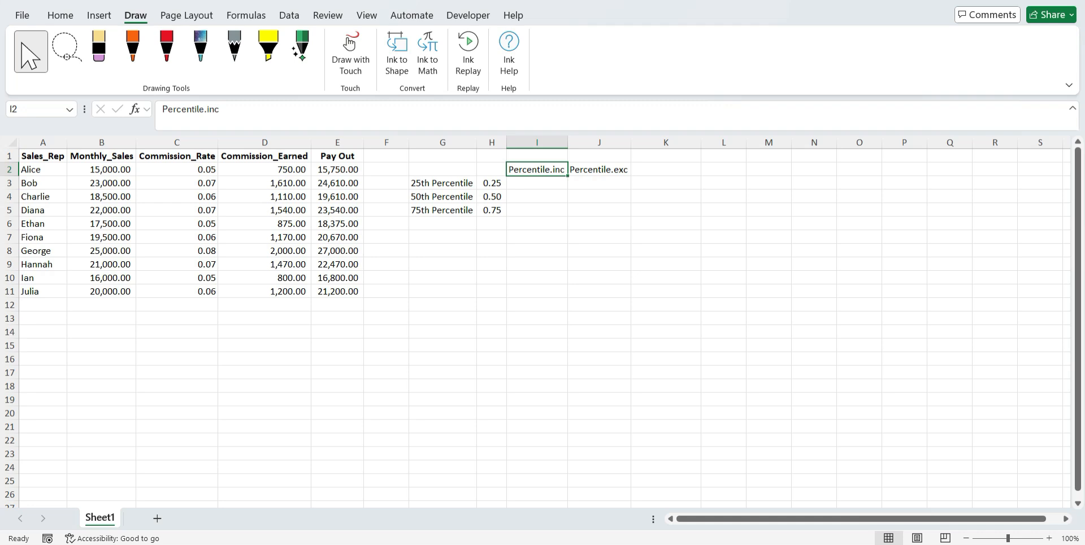
{"action": "left_click", "coordinate": [335, 169]}
{"action": "key", "text": "Down"}
{"action": "key", "text": "Down"}
{"action": "key", "text": "Down"}
{"action": "key", "text": "Down"}
{"action": "key", "text": "Down"}
{"action": "key", "text": "Down"}
{"action": "key", "text": "Down"}
{"action": "key", "text": "Down"}
{"action": "key", "text": "Down"}
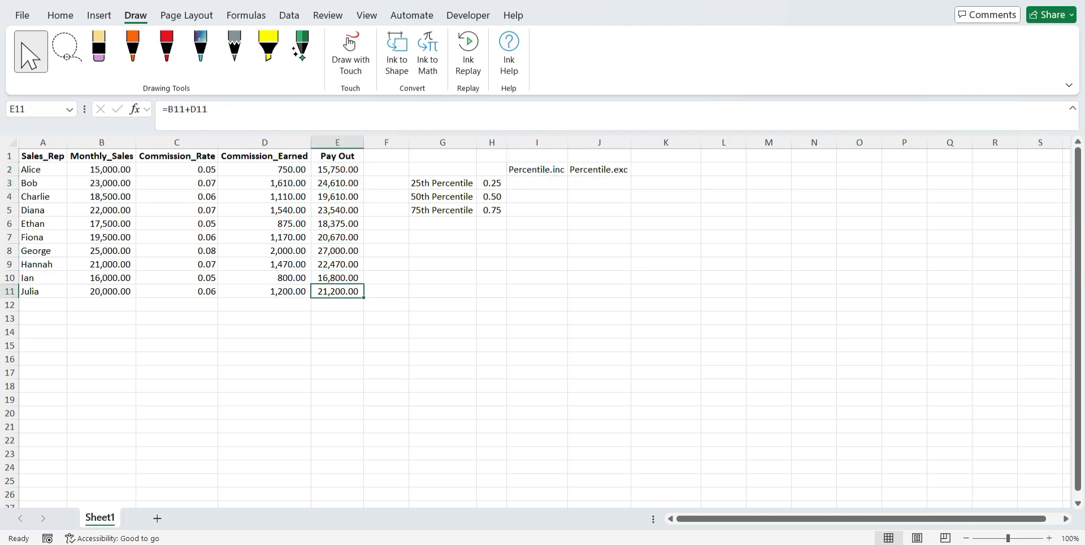
{"action": "left_click", "coordinate": [602, 169]}
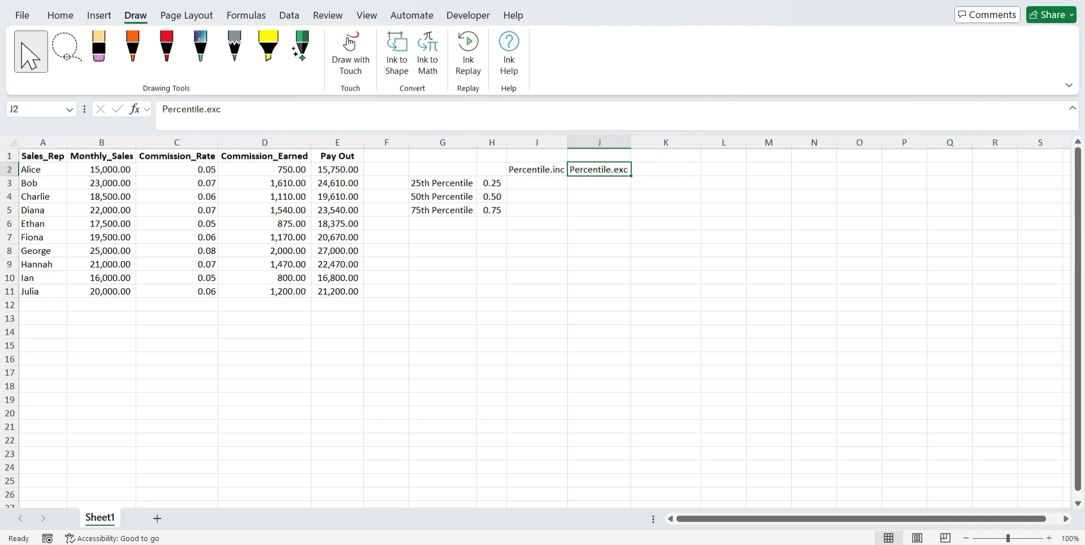
Sort the whole sales rep table A1:E11 by Pay Out from smallest to largest, treating the first row as headers
{"action": "key", "text": "ctrl+Home"}
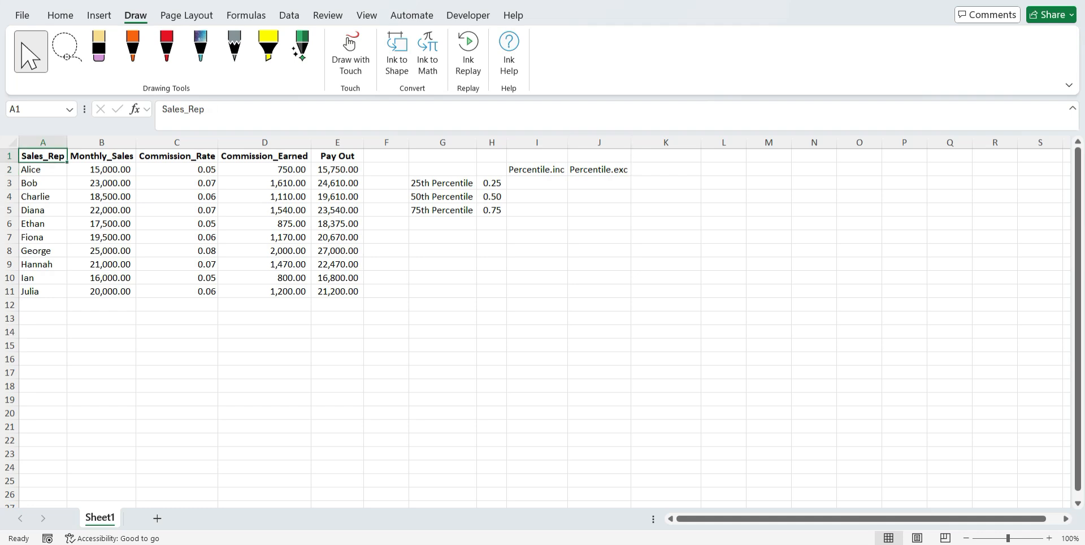
{"action": "key", "text": "ctrl+a"}
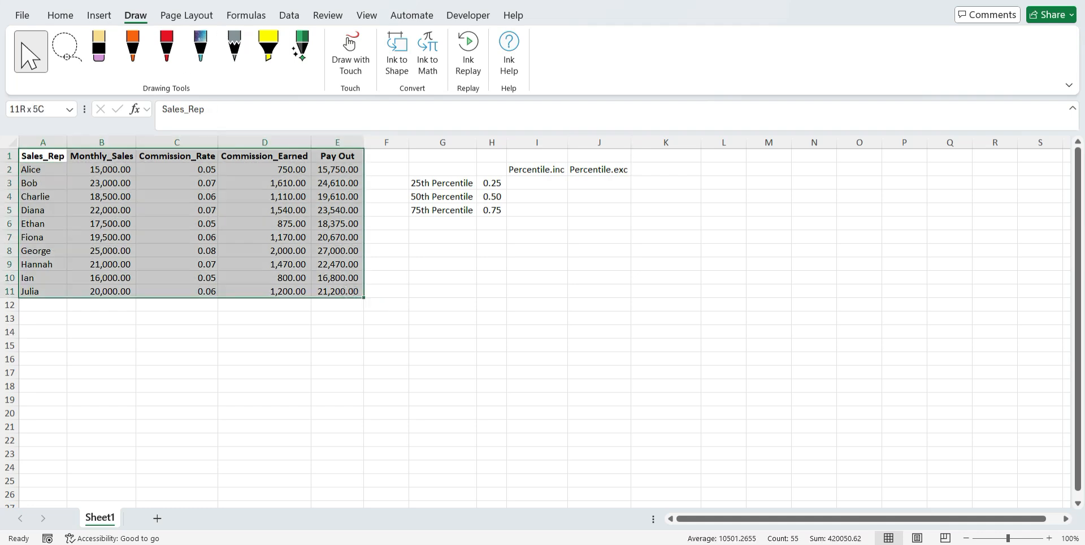
{"action": "left_click", "coordinate": [61, 16]}
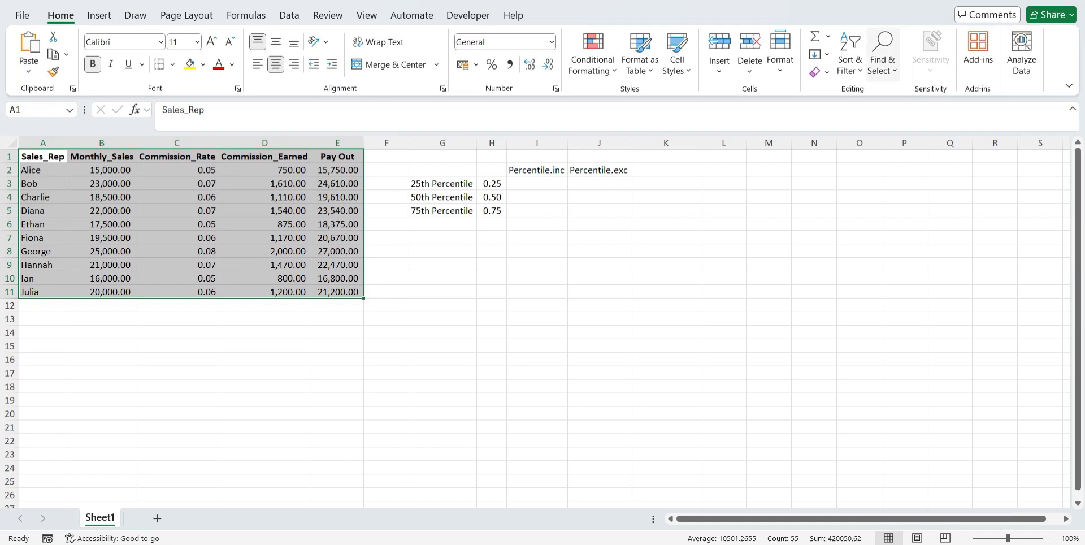
{"action": "left_click", "coordinate": [882, 57]}
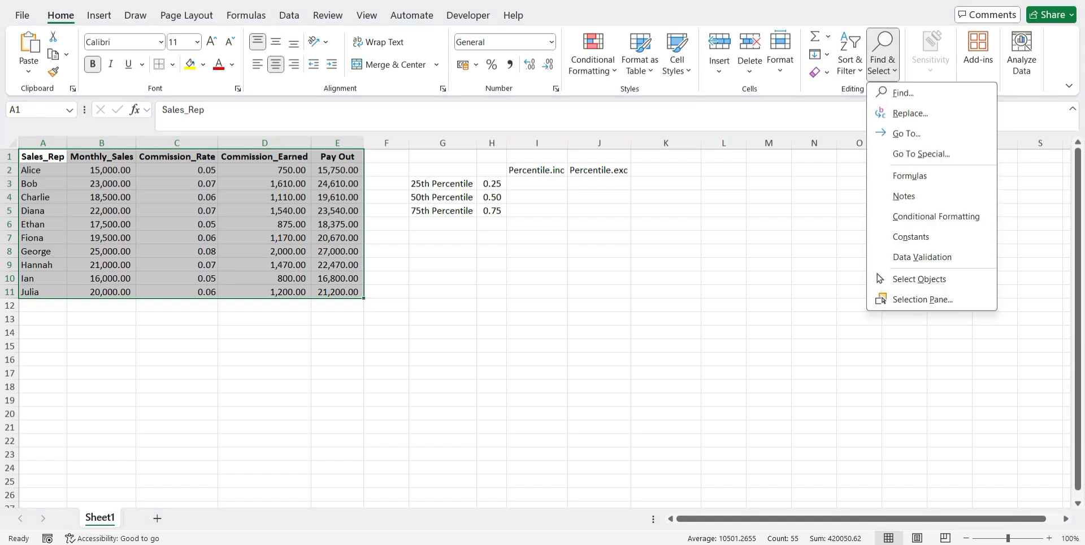
{"action": "left_click", "coordinate": [850, 56]}
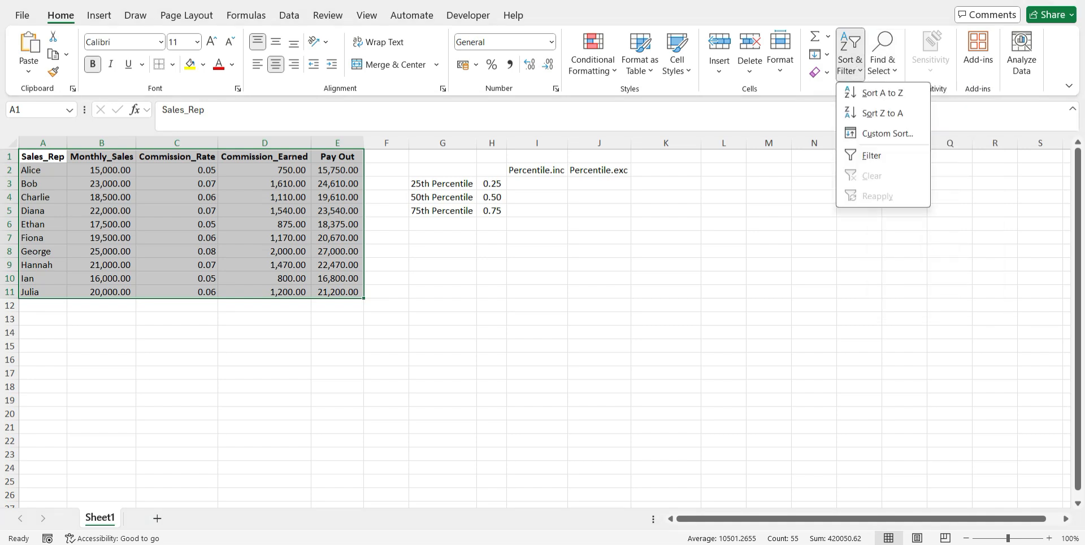
{"action": "left_click", "coordinate": [860, 134]}
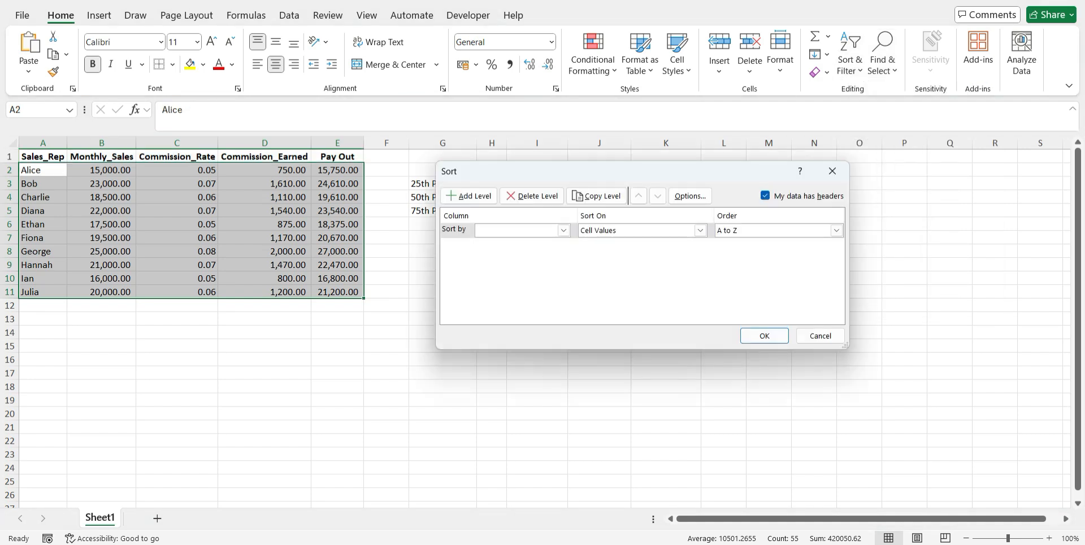
{"action": "left_click", "coordinate": [564, 230]}
{"action": "key", "text": "Down"}
{"action": "key", "text": "Down"}
{"action": "key", "text": "Down"}
{"action": "key", "text": "Return"}
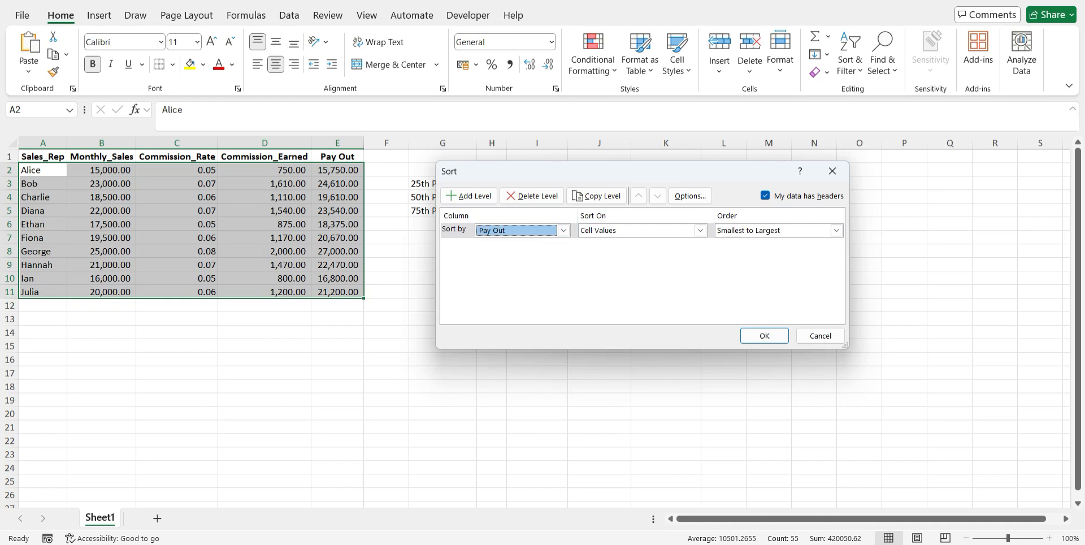
{"action": "left_click", "coordinate": [765, 335]}
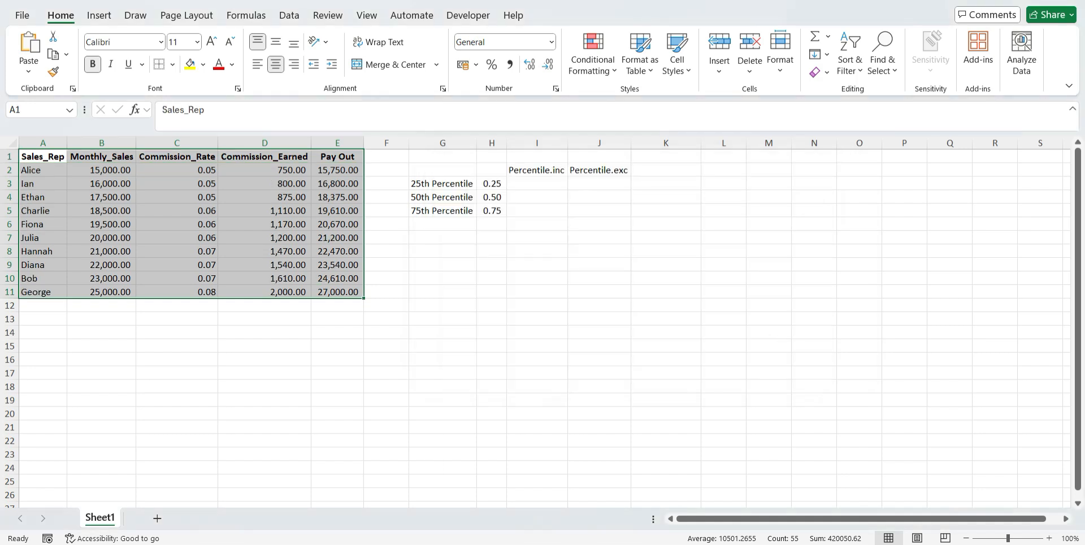
Check the first and last Pay Out values in the sorted column against the Percentile.exc heading
{"action": "left_click", "coordinate": [342, 171]}
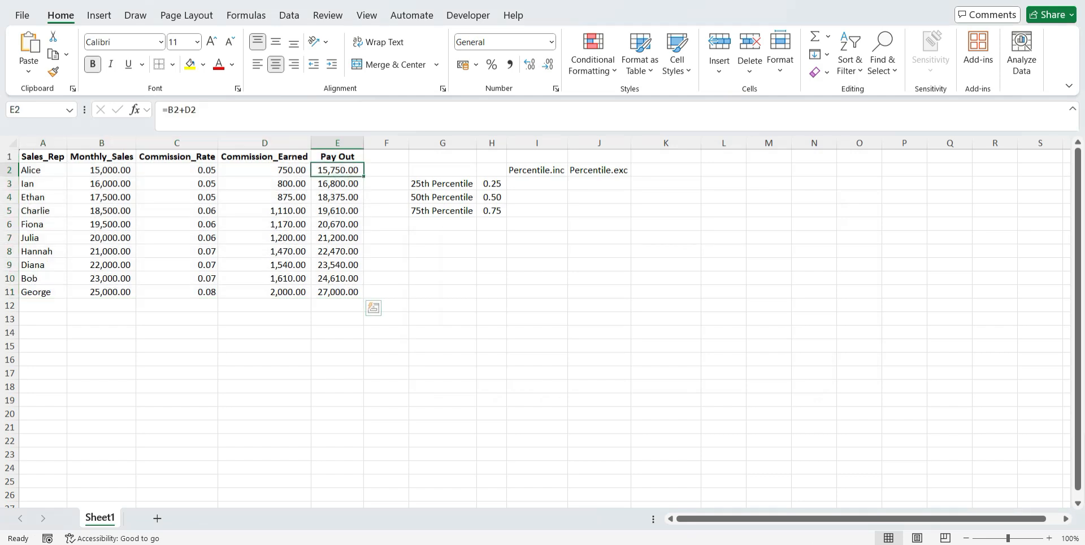
{"action": "left_click", "coordinate": [599, 170]}
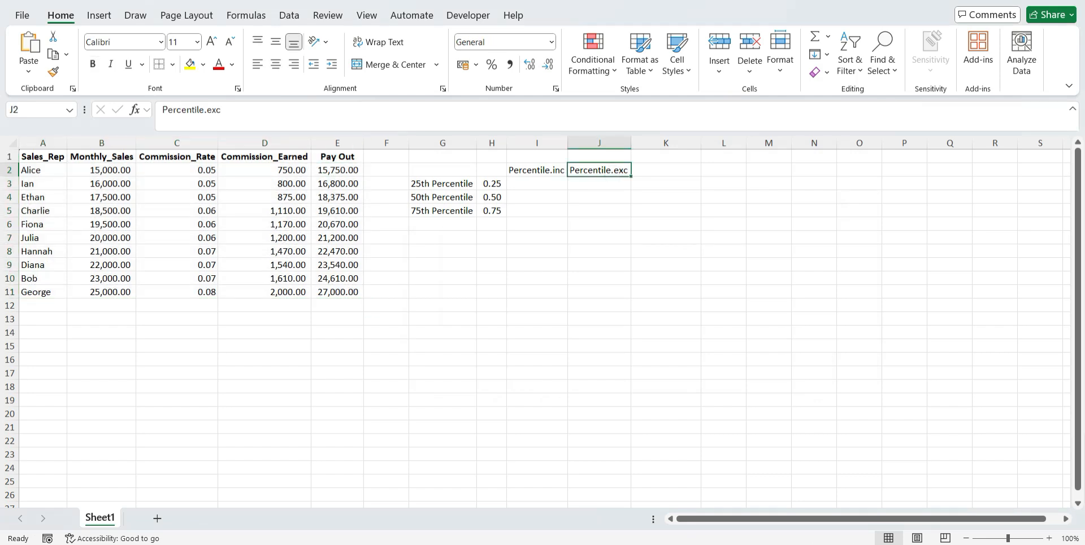
{"action": "left_click", "coordinate": [346, 170]}
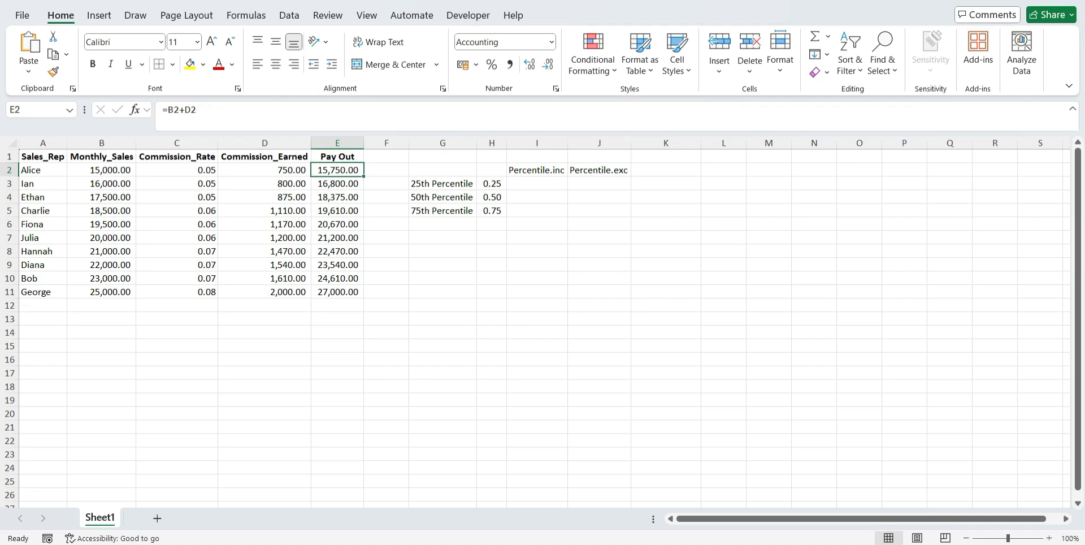
{"action": "key", "text": "ctrl+Down"}
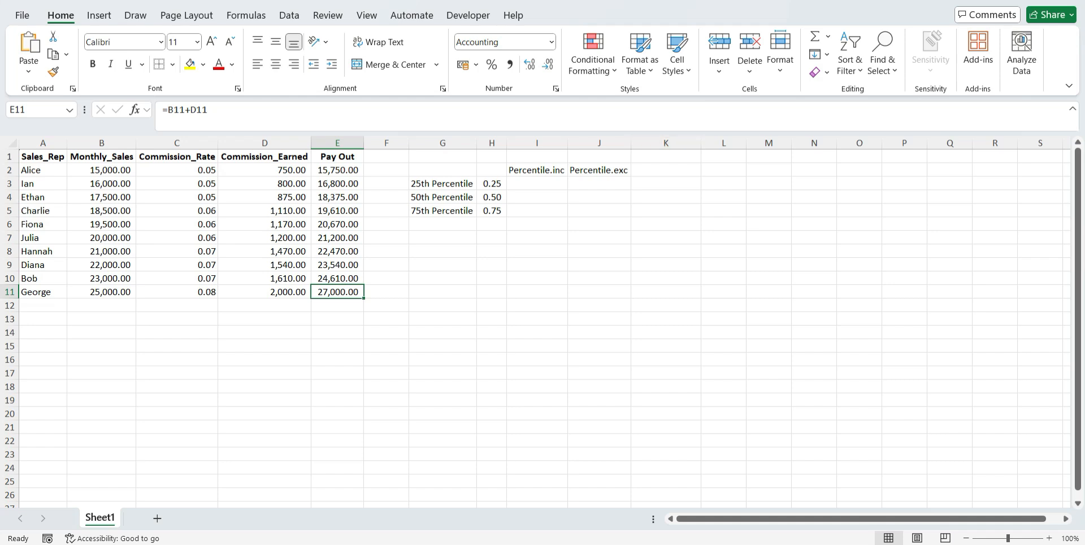
Calculate the 25th percentile of Pay Out in I3 with =PERCENTILE.INC($E$2:$E$11,H3), keeping the range absolute
{"action": "left_click", "coordinate": [537, 184]}
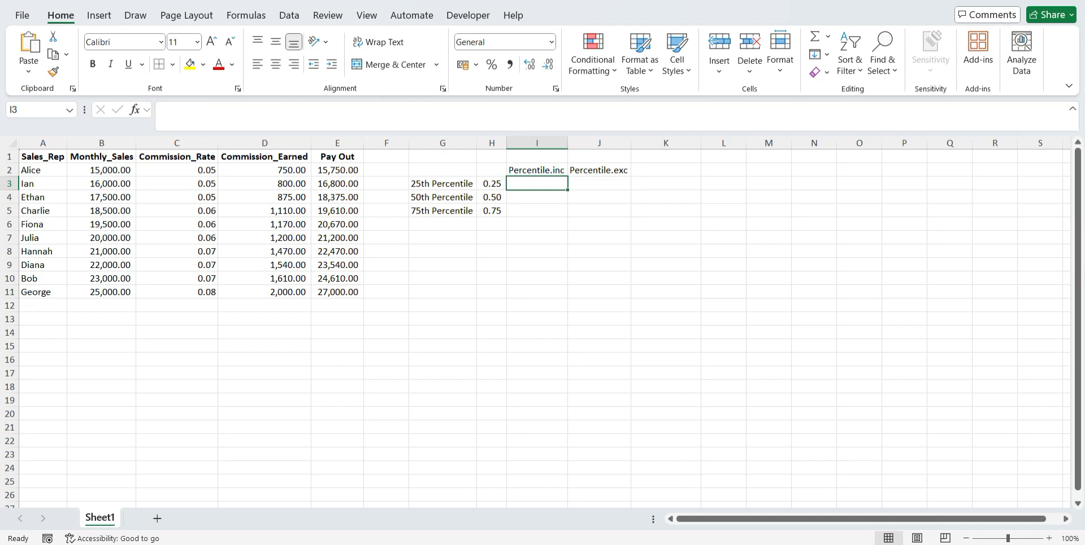
{"action": "type", "text": "="}
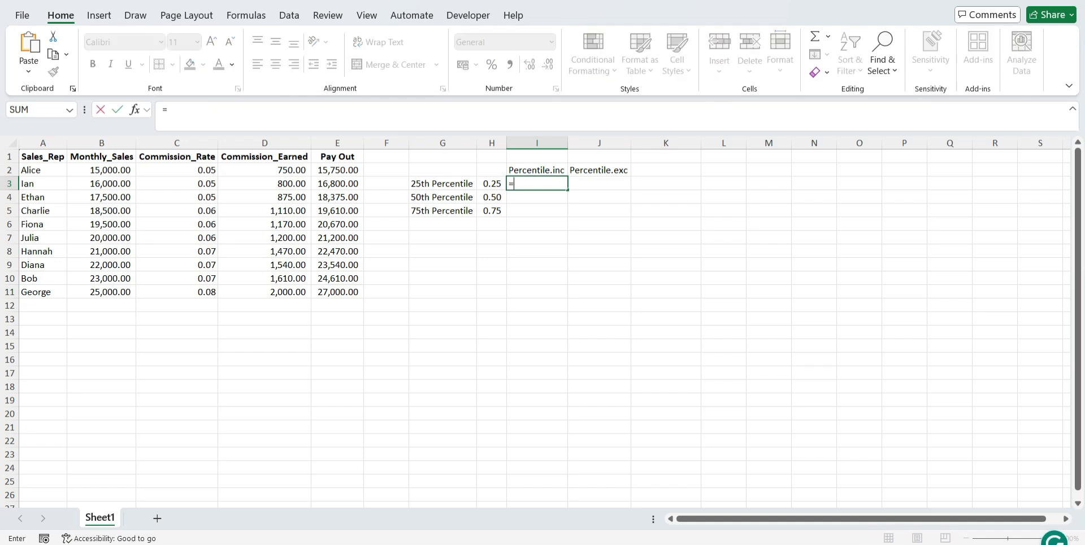
{"action": "type", "text": "per"}
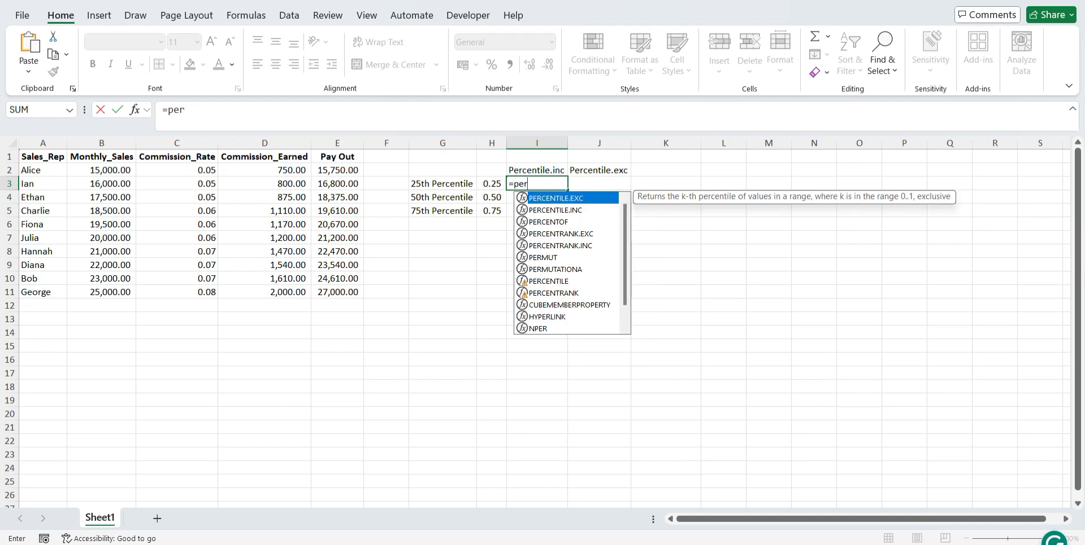
{"action": "key", "text": "Down"}
{"action": "key", "text": "Tab"}
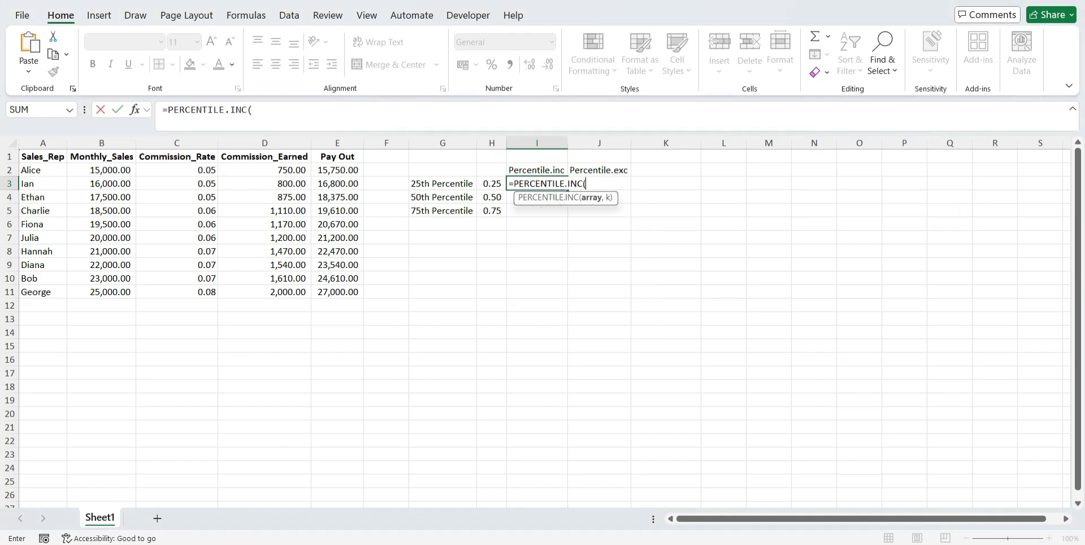
{"action": "left_click", "coordinate": [337, 170]}
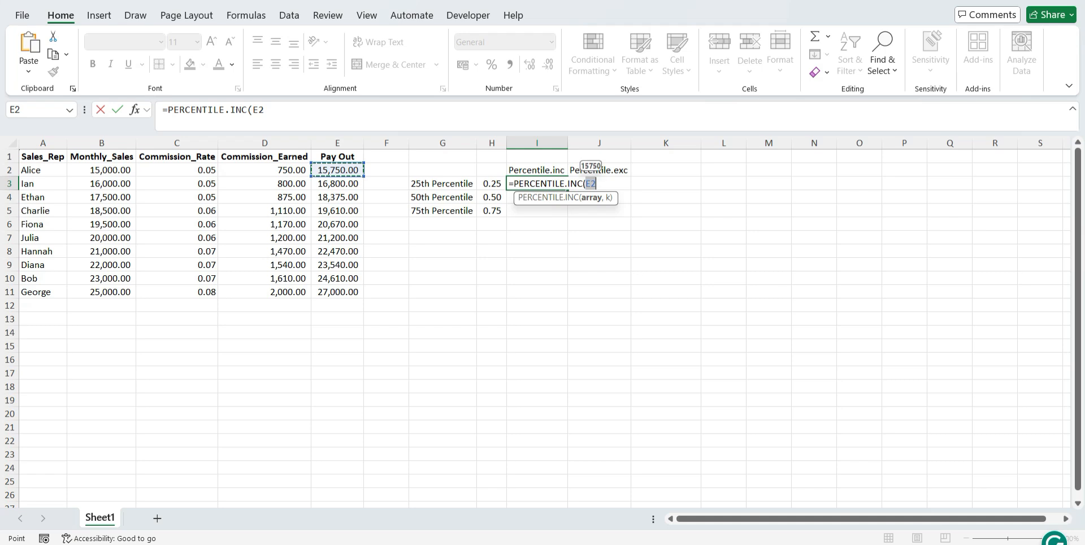
{"action": "left_click_drag", "start_coordinate": [337, 169], "coordinate": [335, 292]}
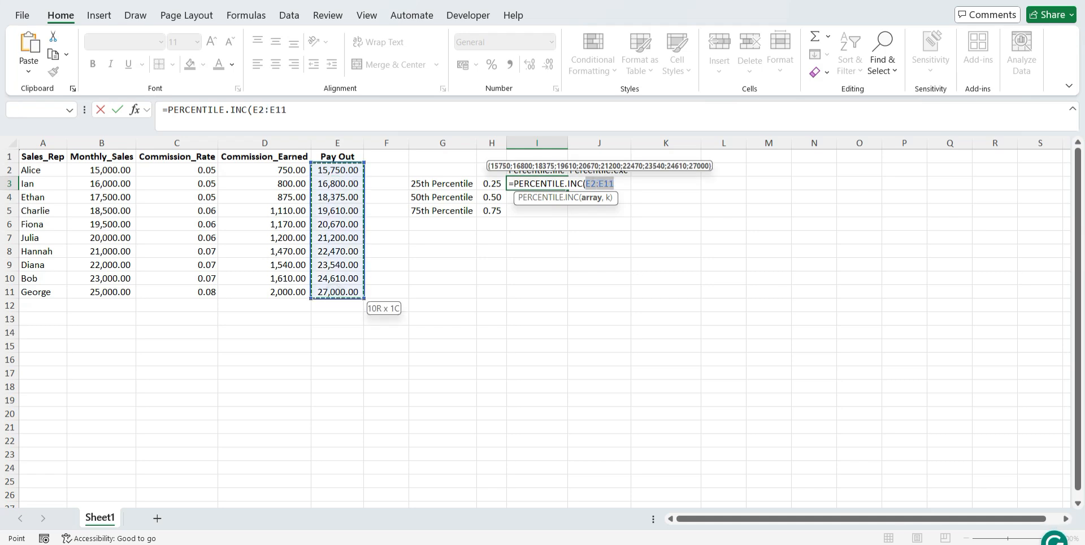
{"action": "key", "text": "F4"}
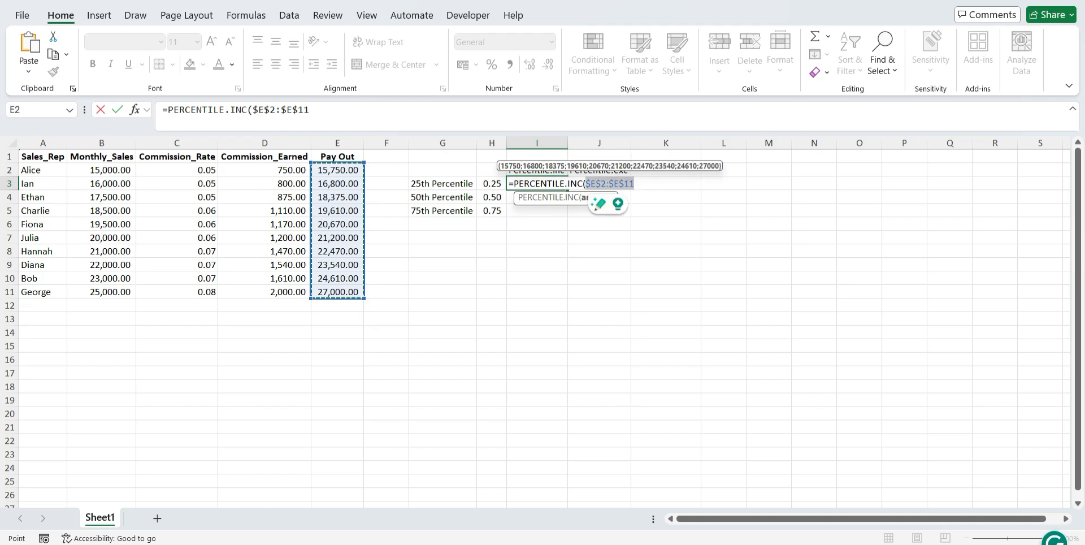
{"action": "type", "text": ","}
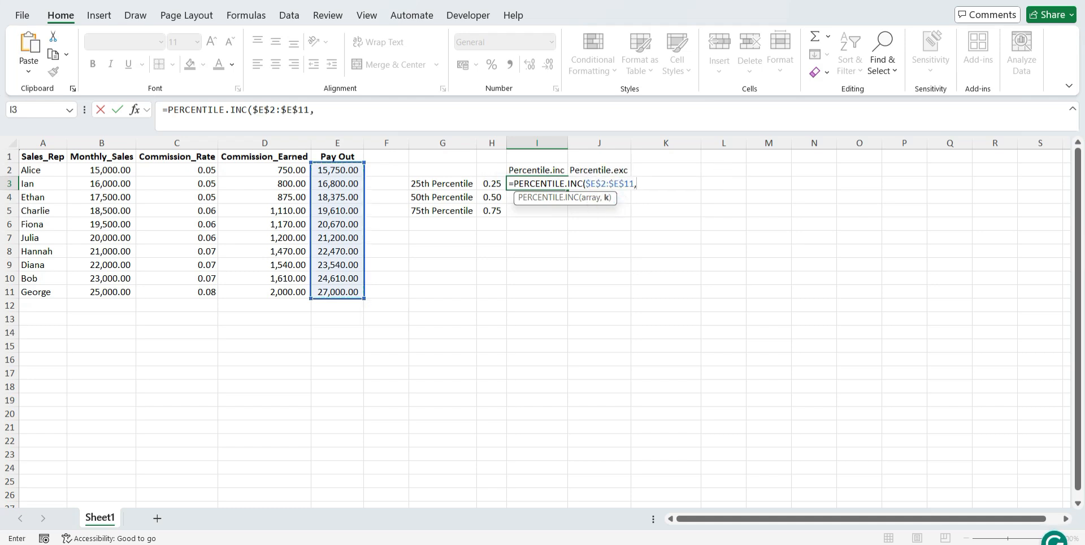
{"action": "left_click", "coordinate": [491, 183]}
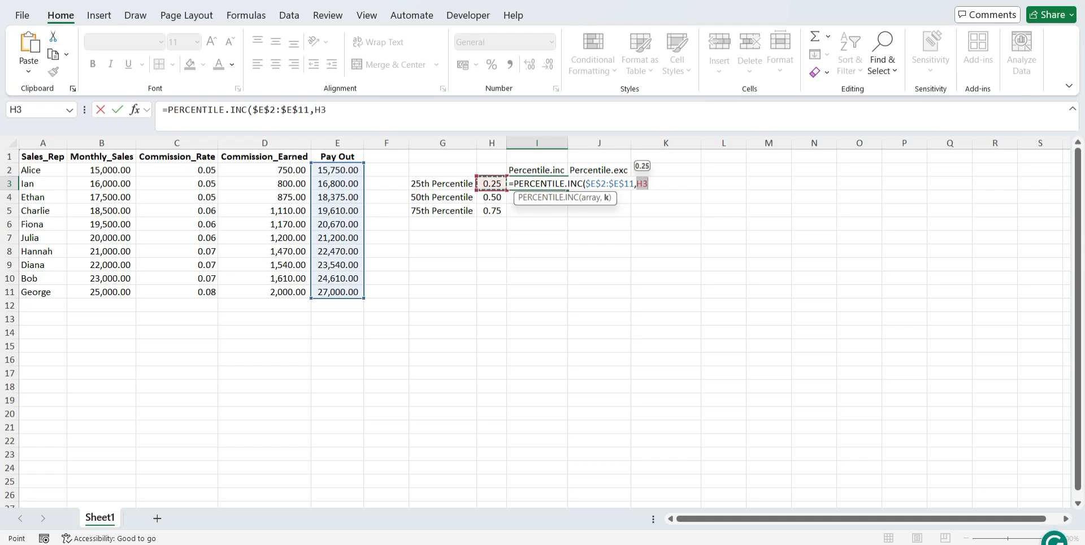
{"action": "type", "text": ")"}
{"action": "key", "text": "Return"}
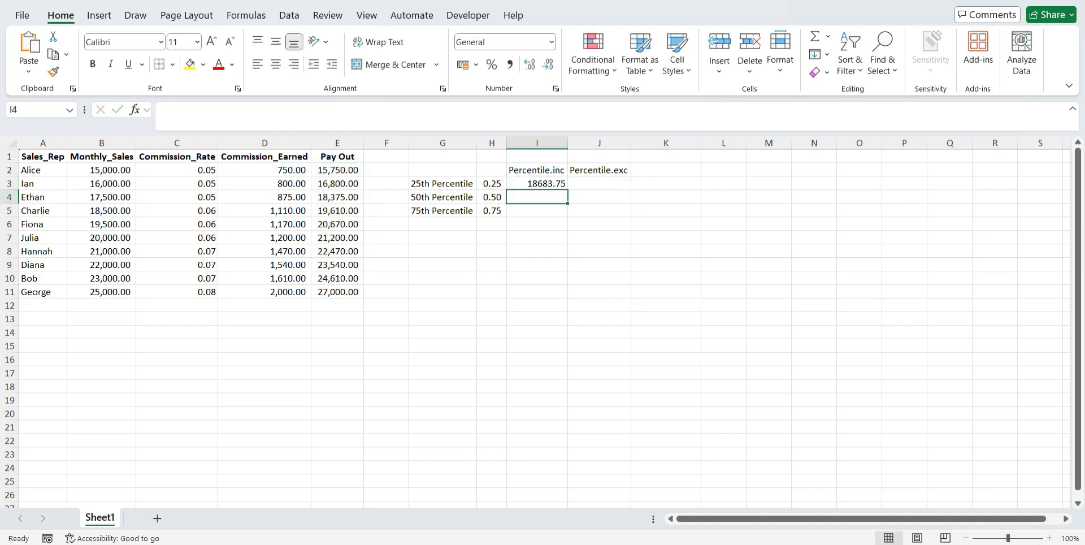
Check the PERCENTILE.INC formula in I3 and apply the comma number style to its result
{"action": "double_click", "coordinate": [541, 183]}
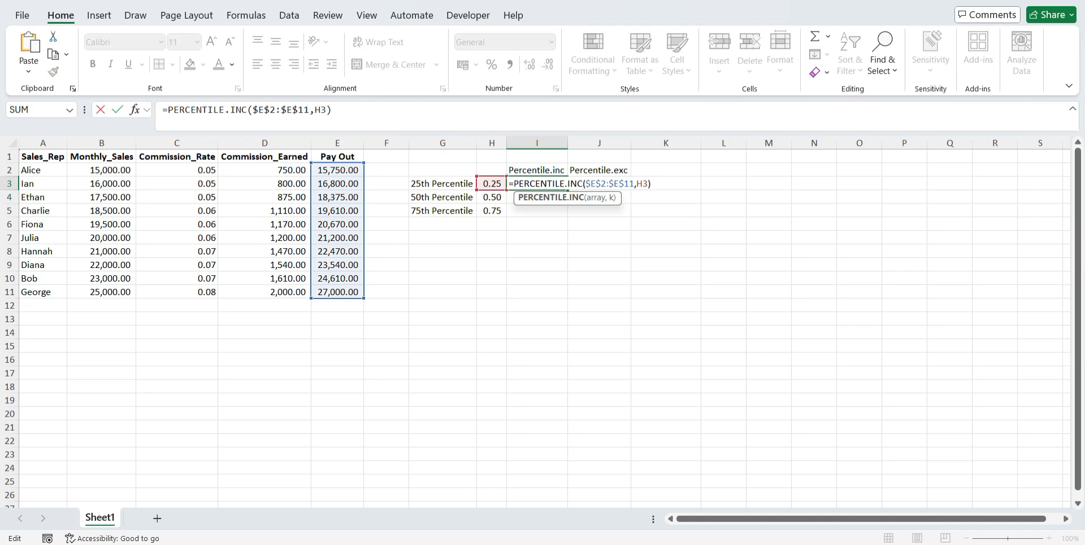
{"action": "key", "text": "Escape"}
{"action": "left_click", "coordinate": [510, 64]}
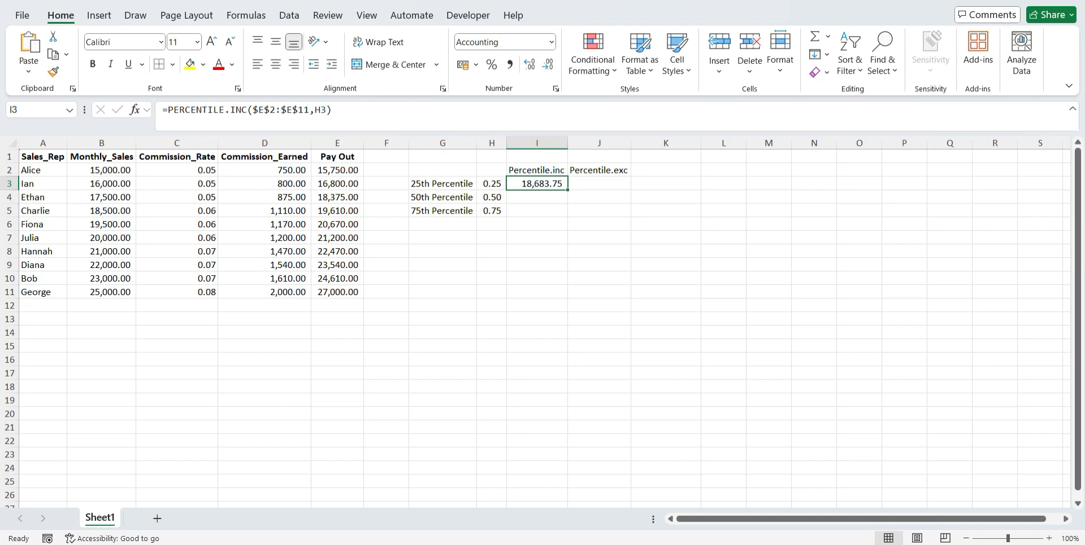
{"action": "left_click", "coordinate": [492, 184]}
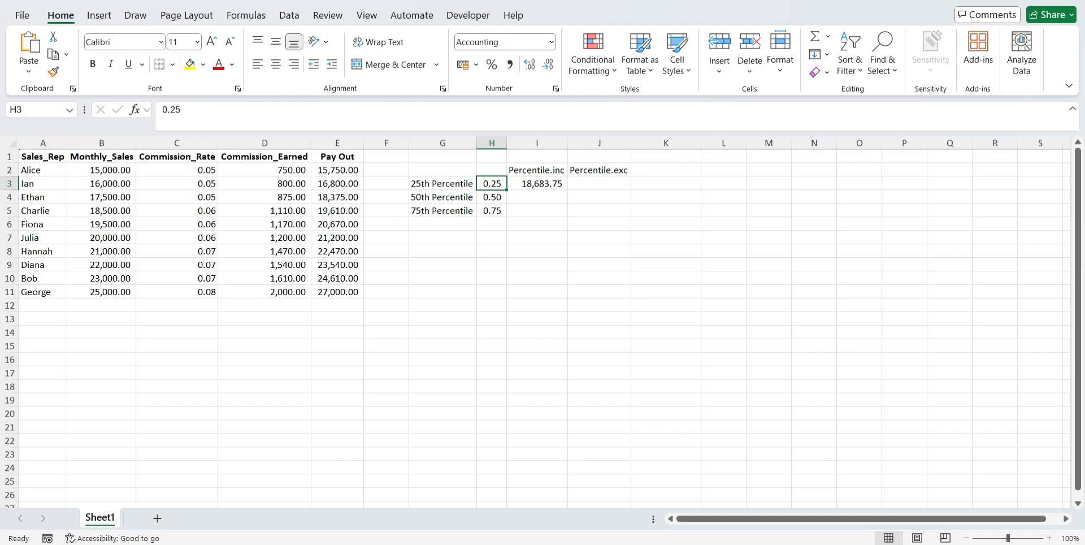
{"action": "left_click", "coordinate": [537, 184]}
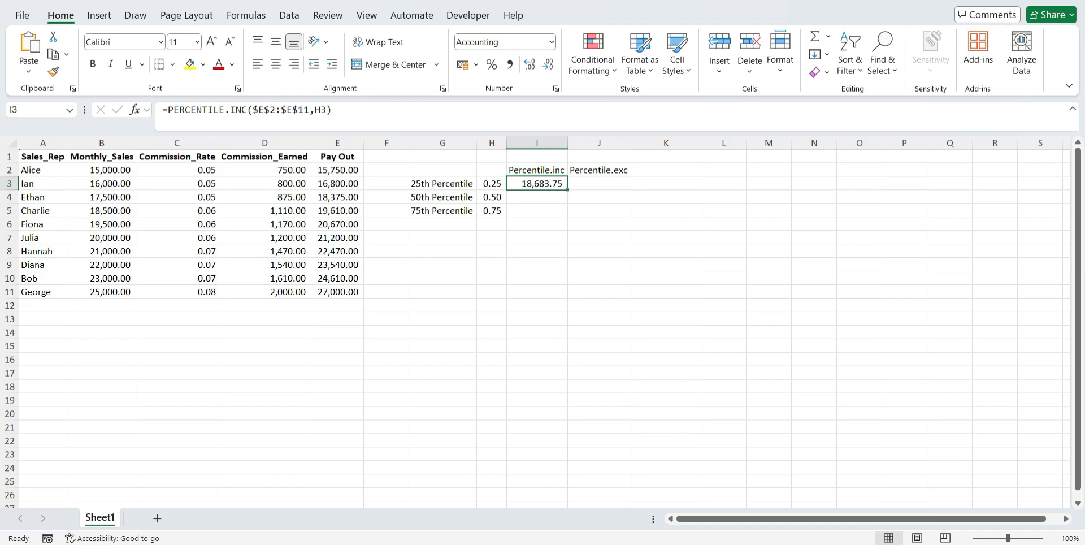
Enter the note "Lower than you" in L3 and autofit column L to the text
{"action": "left_click", "coordinate": [730, 183]}
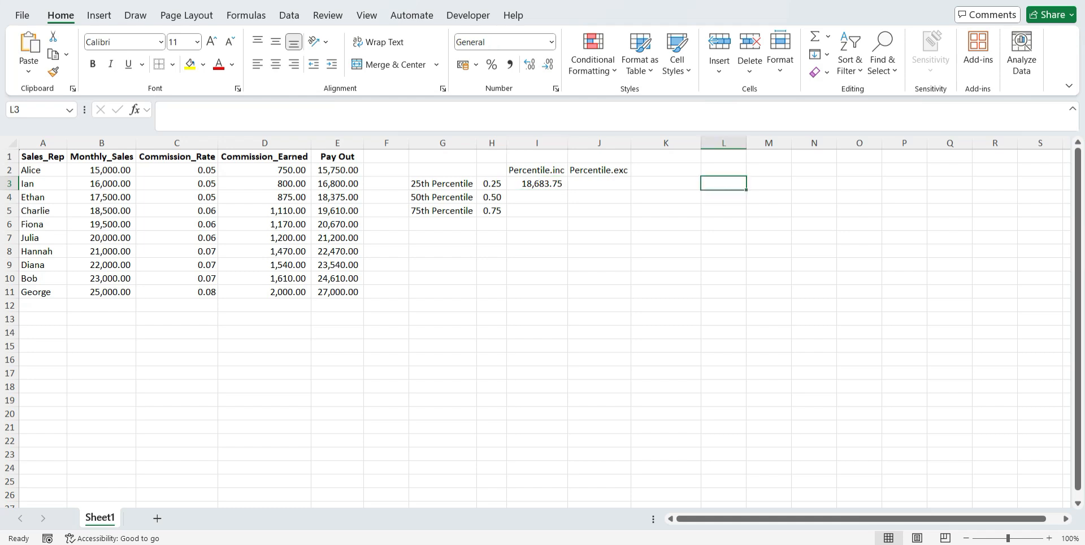
{"action": "type", "text": "B"}
{"action": "key", "text": "BackSpace"}
{"action": "type", "text": "Lower"}
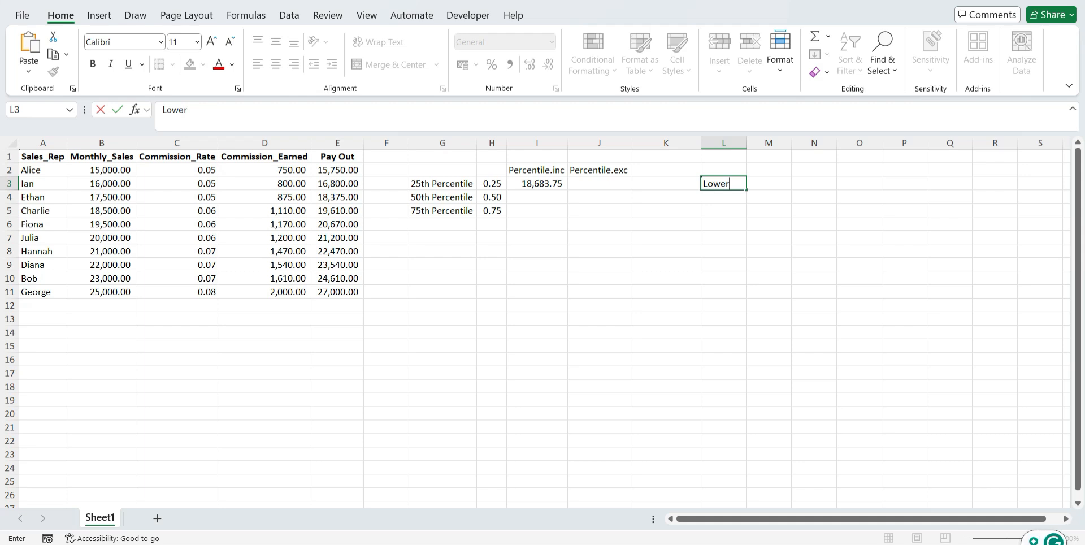
{"action": "type", "text": " th"}
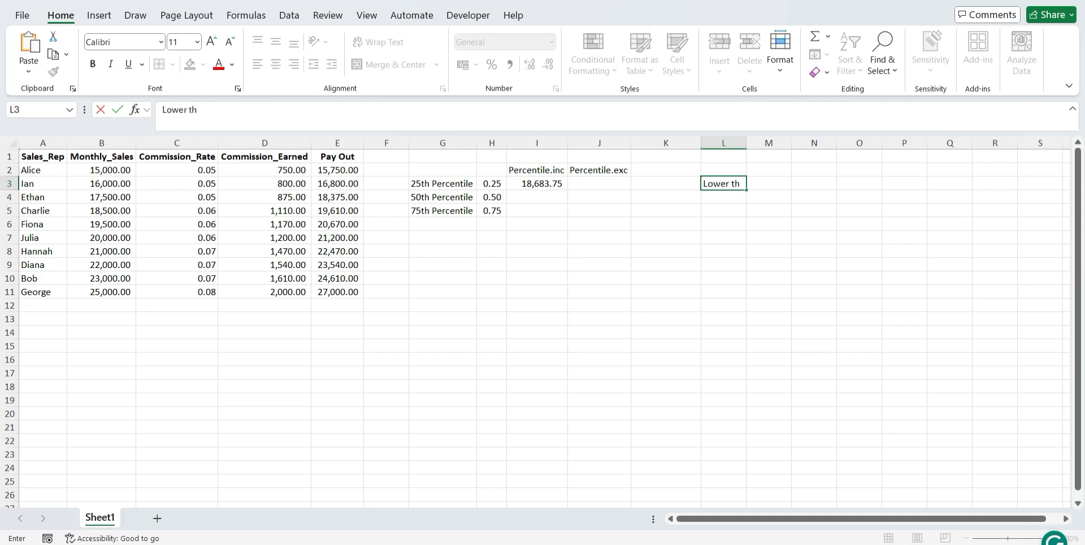
{"action": "type", "text": "an yoi"}
{"action": "key", "text": "BackSpace"}
{"action": "type", "text": "u"}
{"action": "left_click", "coordinate": [724, 143]}
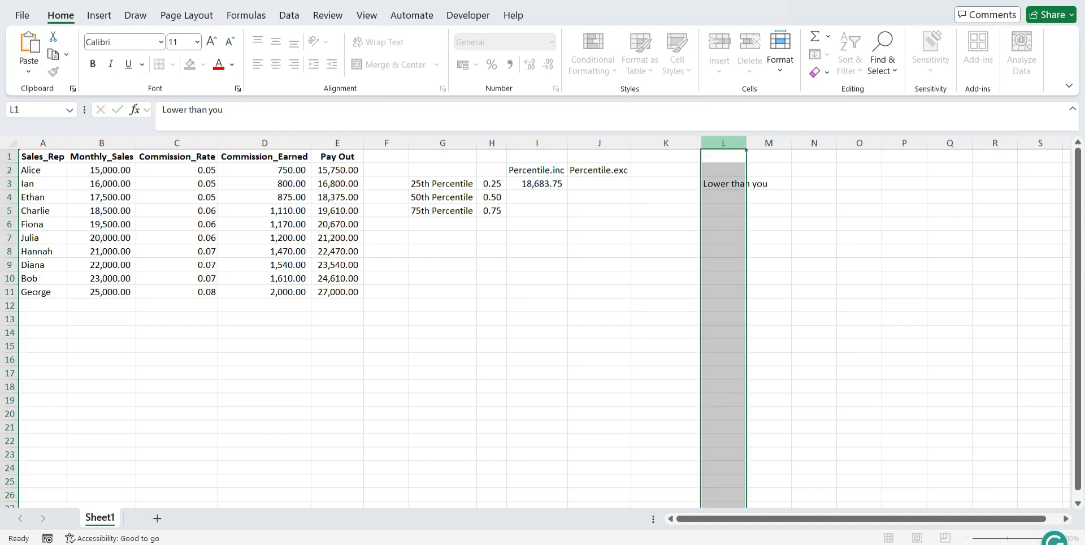
{"action": "double_click", "coordinate": [747, 143]}
Try to calculate the 50th percentile of Pay Out in I4 with PERCENTILE.INC, using H4 as k
{"action": "left_click", "coordinate": [537, 197]}
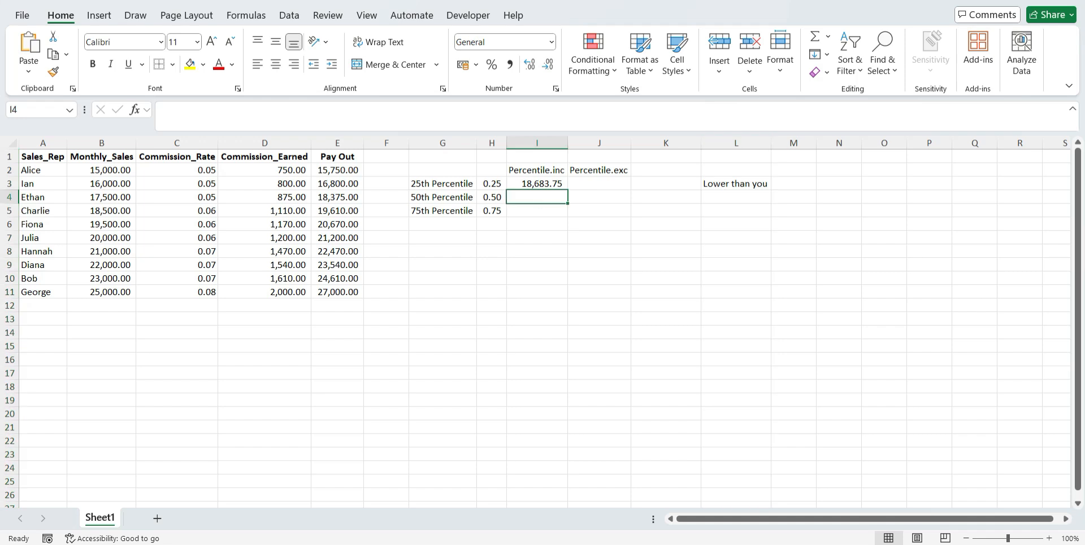
{"action": "type", "text": "=per"}
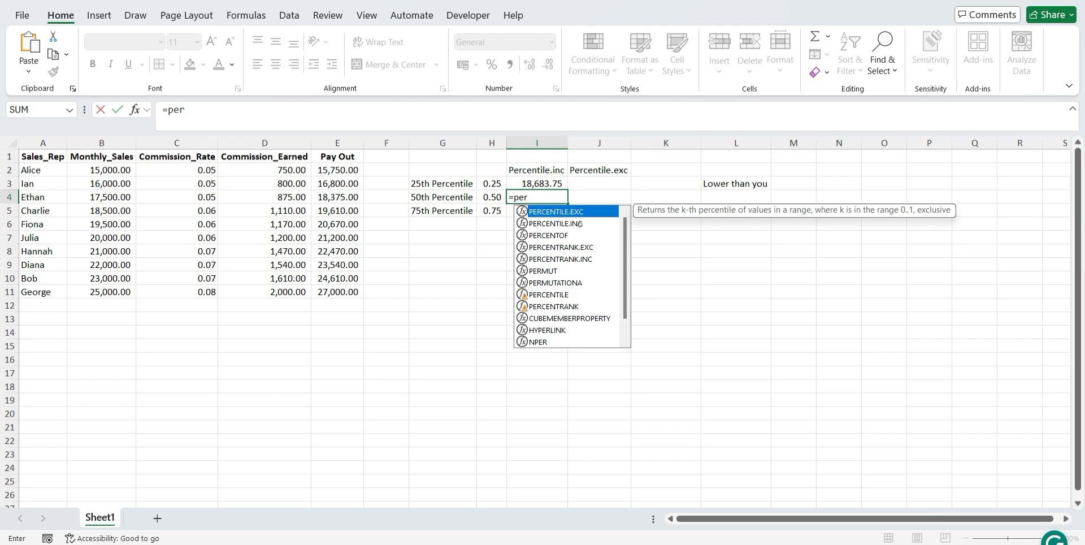
{"action": "key", "text": "Down"}
{"action": "key", "text": "Tab"}
{"action": "left_click_drag", "start_coordinate": [339, 170], "coordinate": [334, 294]}
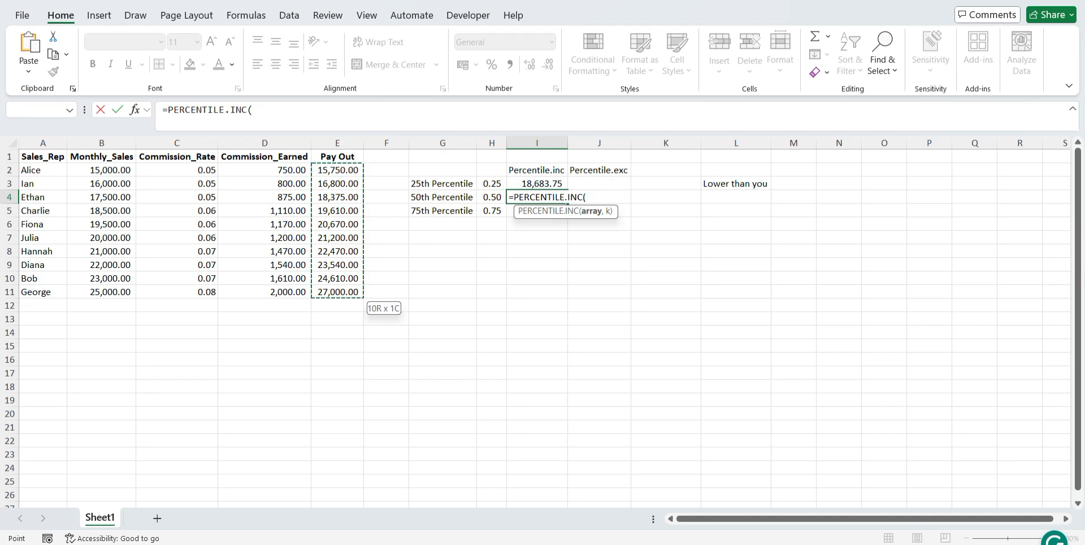
{"action": "type", "text": ","}
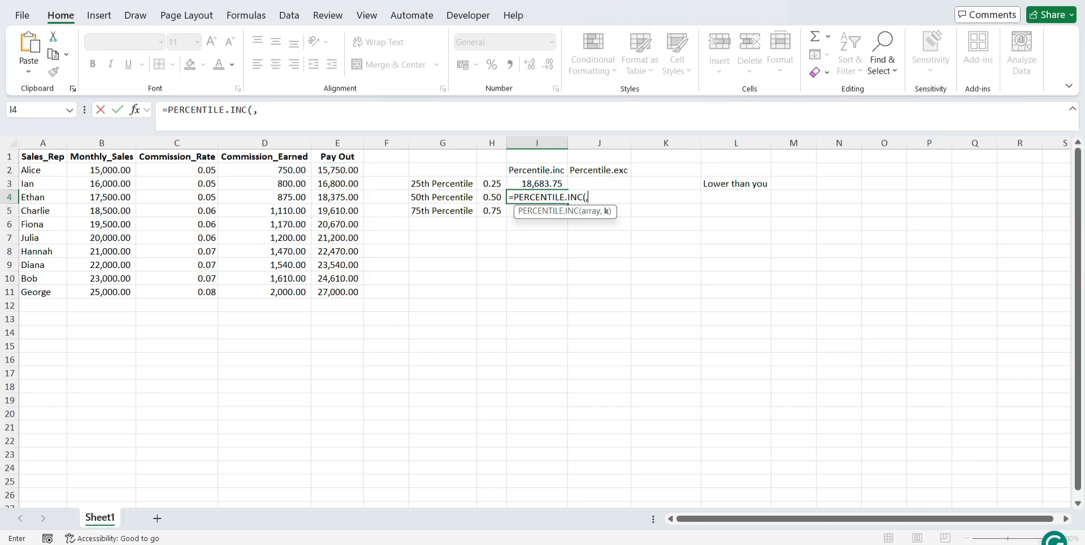
{"action": "left_click", "coordinate": [493, 197]}
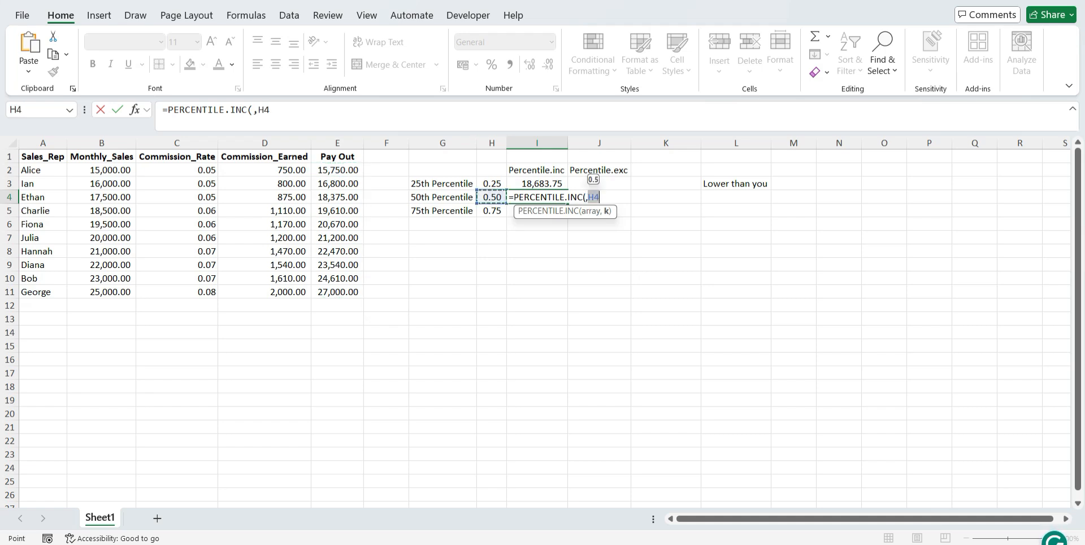
{"action": "type", "text": ")"}
{"action": "key", "text": "Return"}
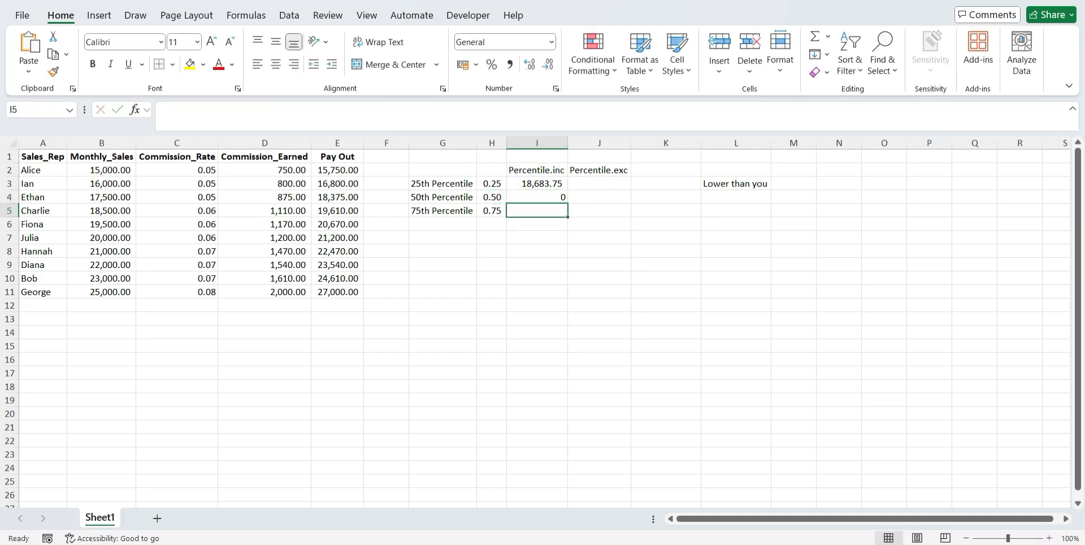
Inspect the PERCENTILE.INC formula in I4 and clear it from the cell
{"action": "double_click", "coordinate": [541, 196]}
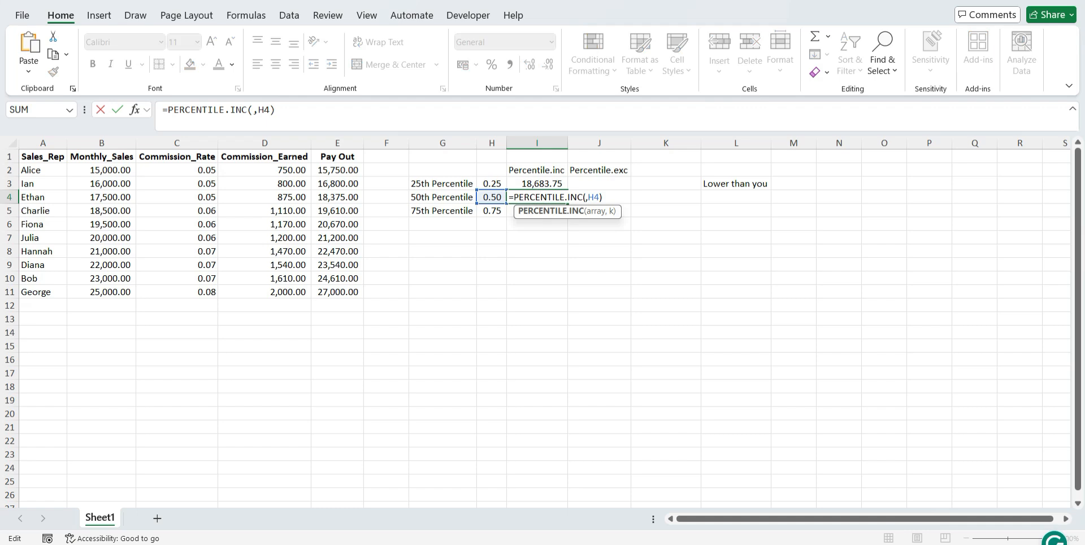
{"action": "left_click", "coordinate": [585, 198]}
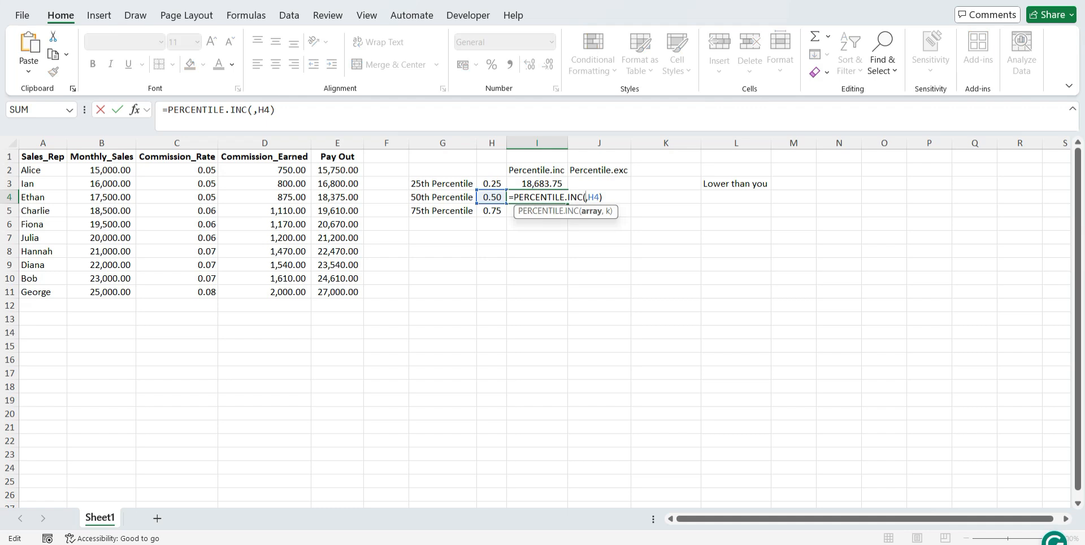
{"action": "key", "text": "Escape"}
{"action": "key", "text": "Delete"}
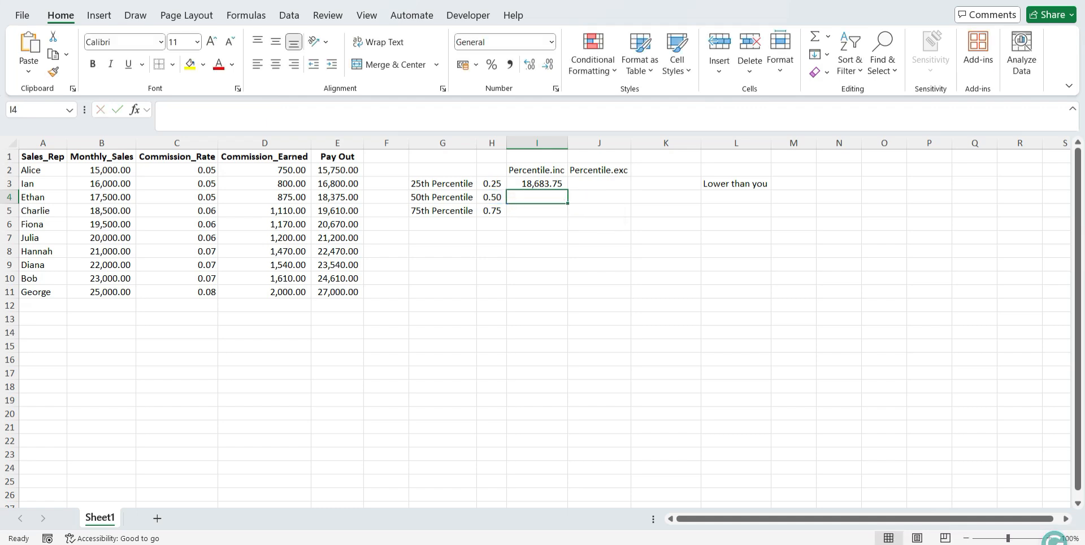
Start a PERCENTILE.INC formula in I4 with the Pay Out values $E$2:$E$11 as an absolute array
{"action": "type", "text": "="}
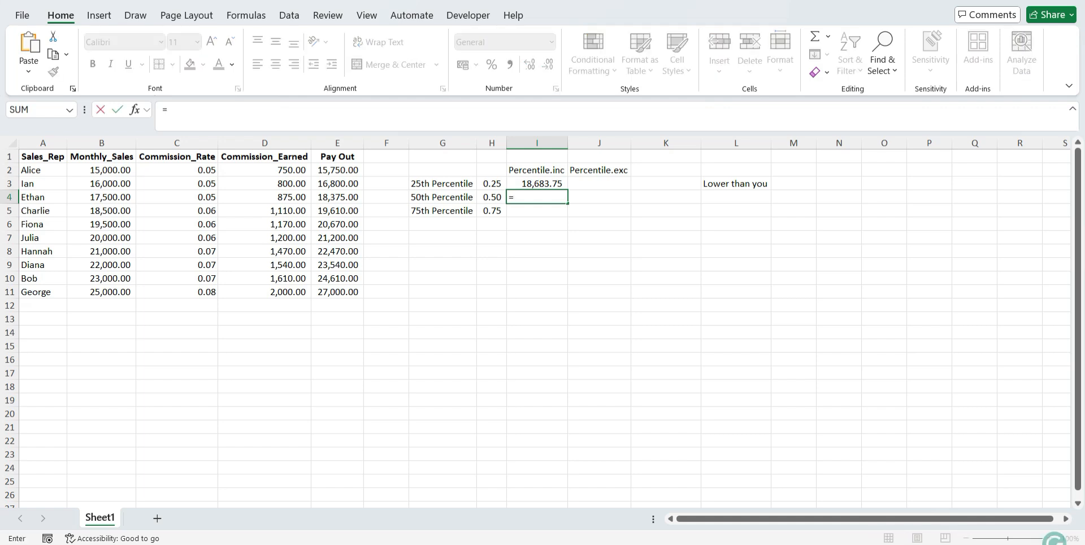
{"action": "type", "text": "per"}
{"action": "double_click", "coordinate": [586, 224]}
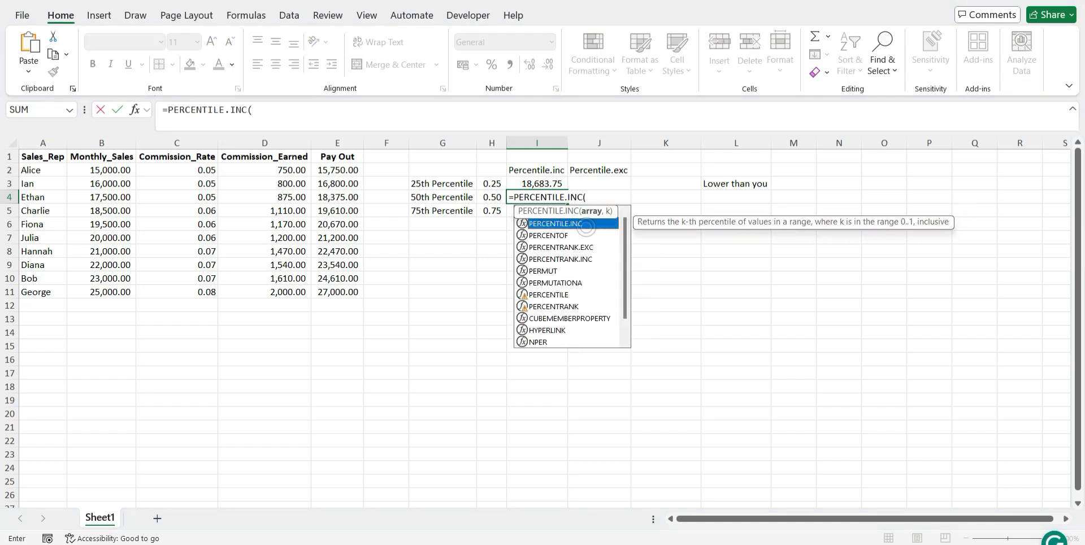
{"action": "left_click", "coordinate": [353, 170]}
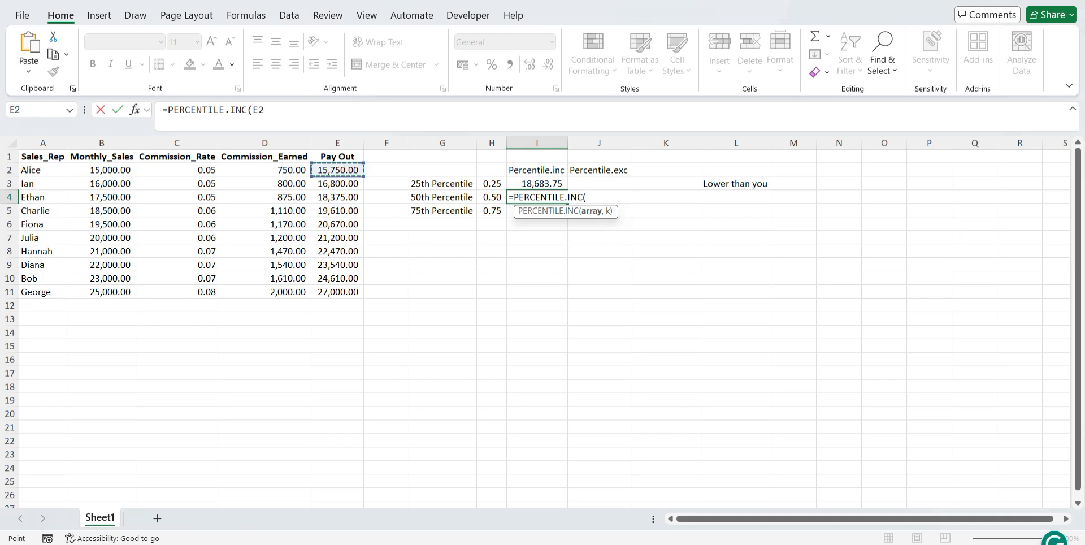
{"action": "left_click_drag", "start_coordinate": [353, 170], "coordinate": [351, 292]}
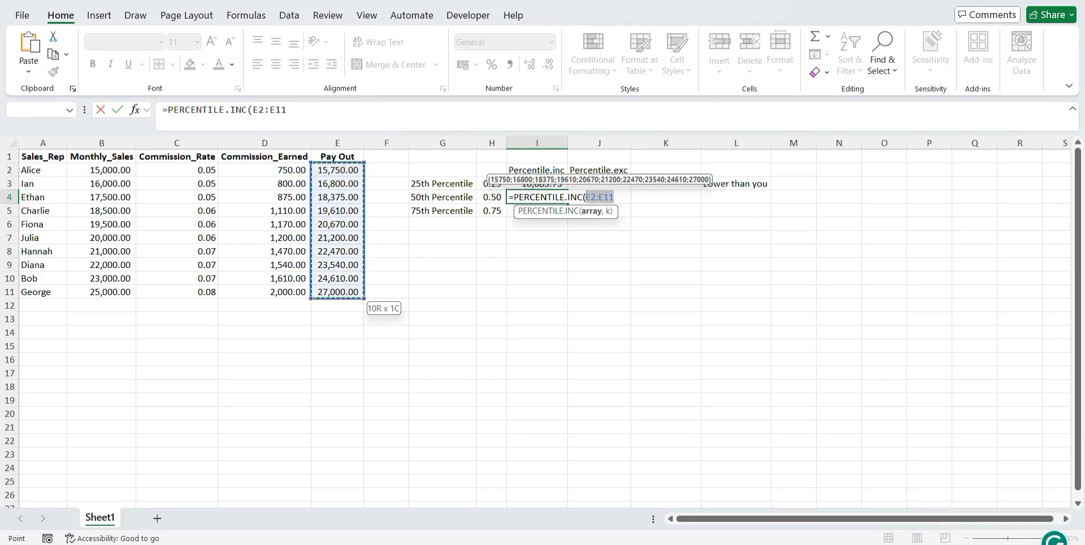
{"action": "key", "text": "Right"}
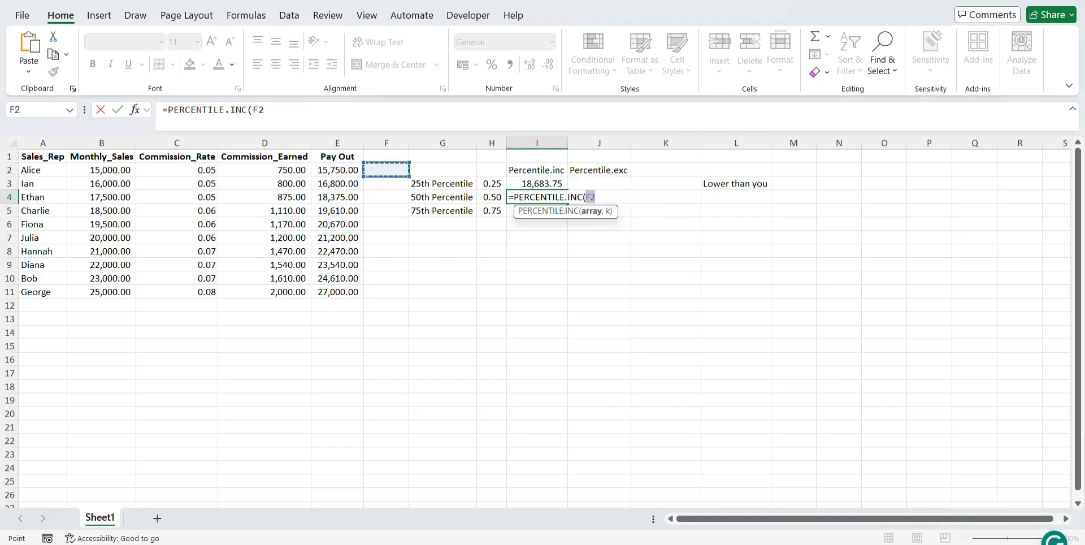
{"action": "key", "text": "Left"}
{"action": "left_click_drag", "start_coordinate": [350, 170], "coordinate": [352, 293]}
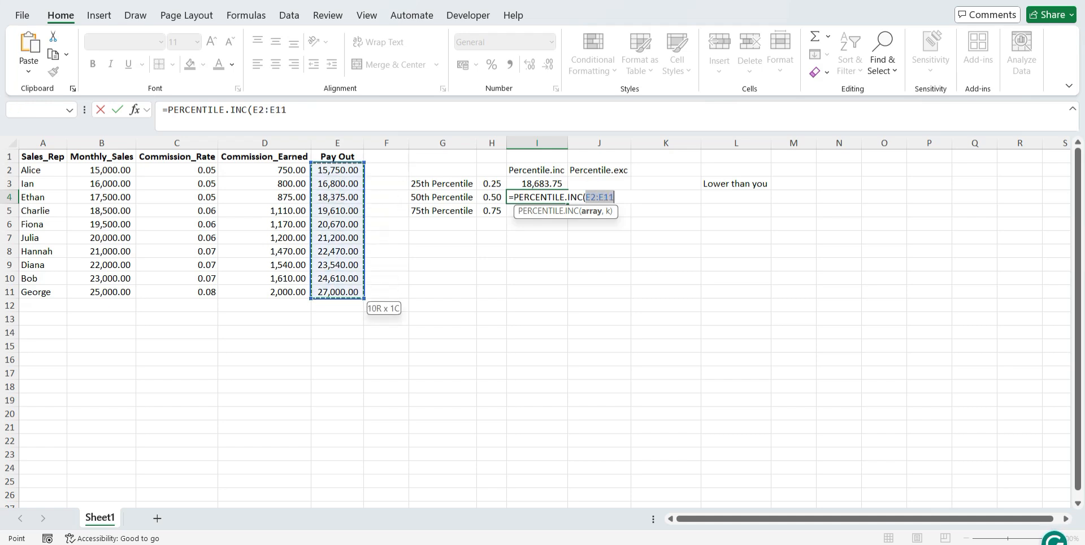
{"action": "key", "text": "F4"}
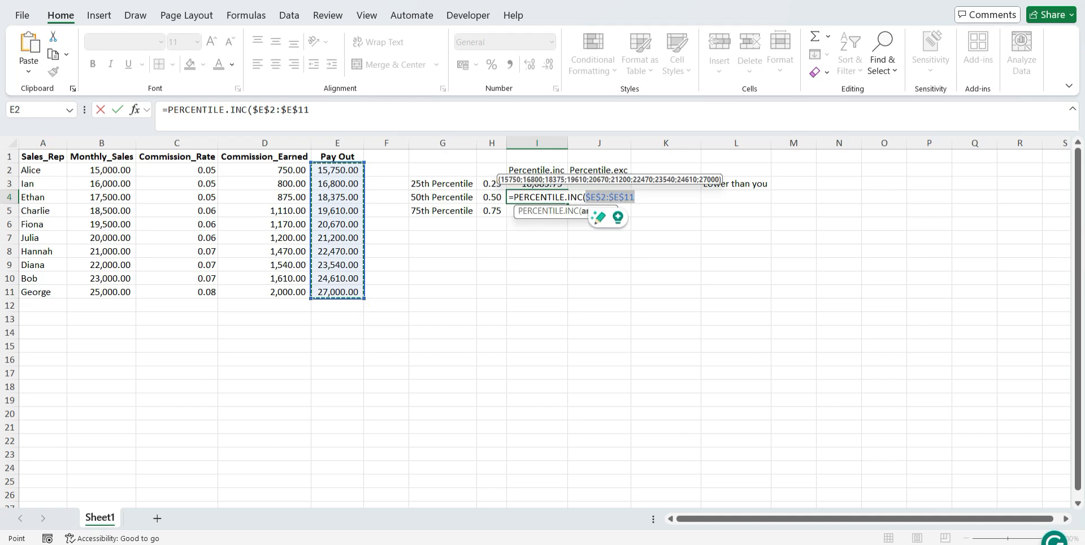
{"action": "left_click", "coordinate": [343, 112]}
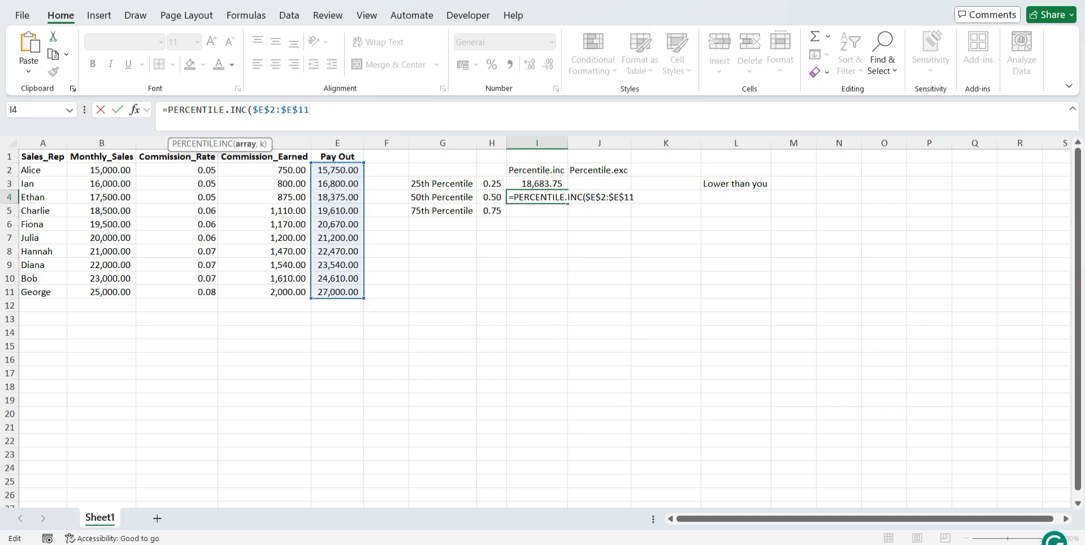
Complete the I4 formula with H4 as k and apply the comma number style to the cell
{"action": "type", "text": ","}
{"action": "left_click", "coordinate": [489, 198]}
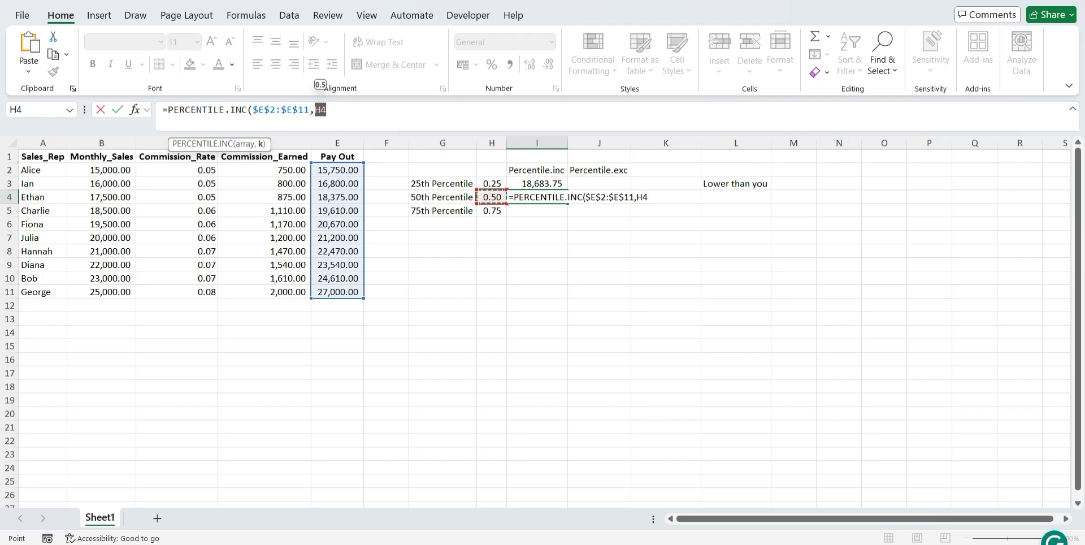
{"action": "type", "text": ")"}
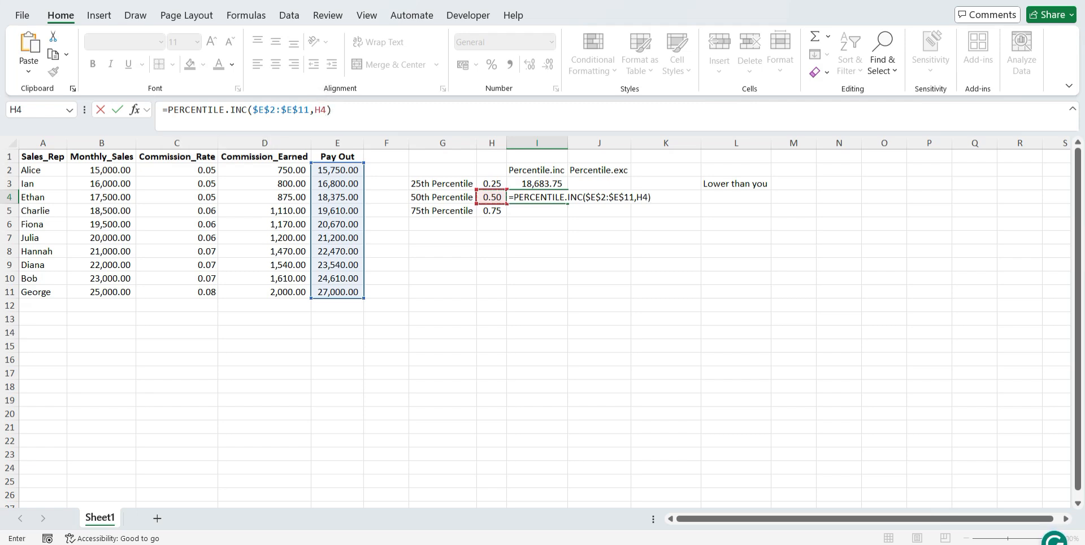
{"action": "key", "text": "Return"}
{"action": "left_click", "coordinate": [537, 197]}
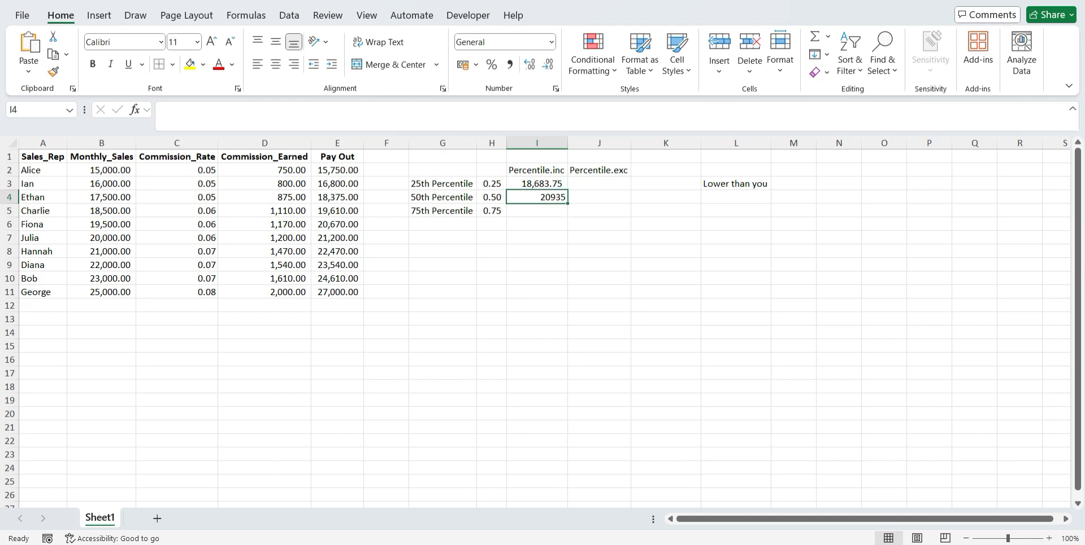
{"action": "left_click", "coordinate": [509, 64]}
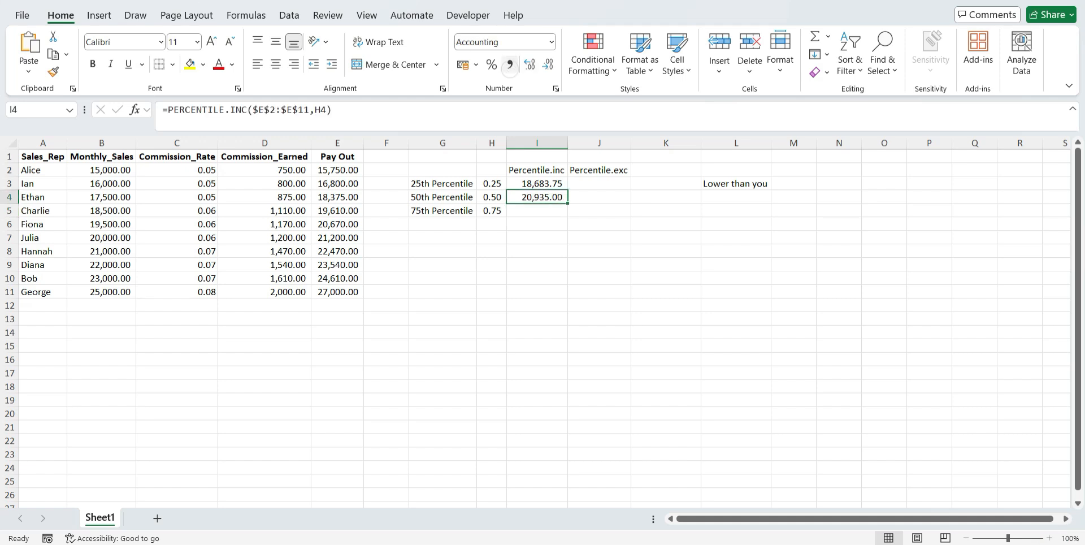
{"action": "left_click", "coordinate": [754, 185]}
{"action": "left_click", "coordinate": [749, 197]}
{"action": "left_click", "coordinate": [737, 184]}
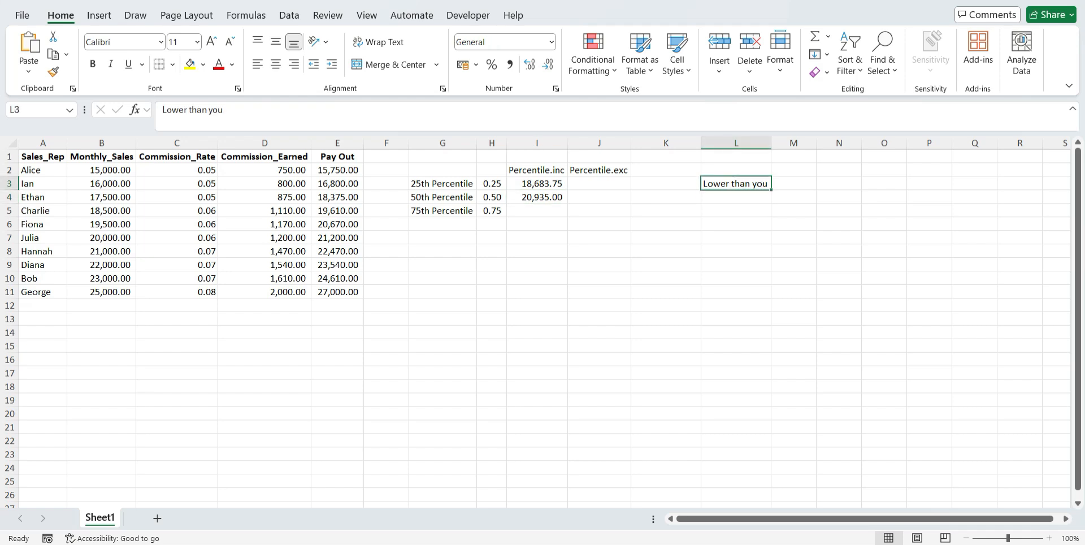
Start a PERCENTILE.INC formula in I5 with the absolute Pay Out range $E$2:$E$11 as its array
{"action": "left_click", "coordinate": [540, 211]}
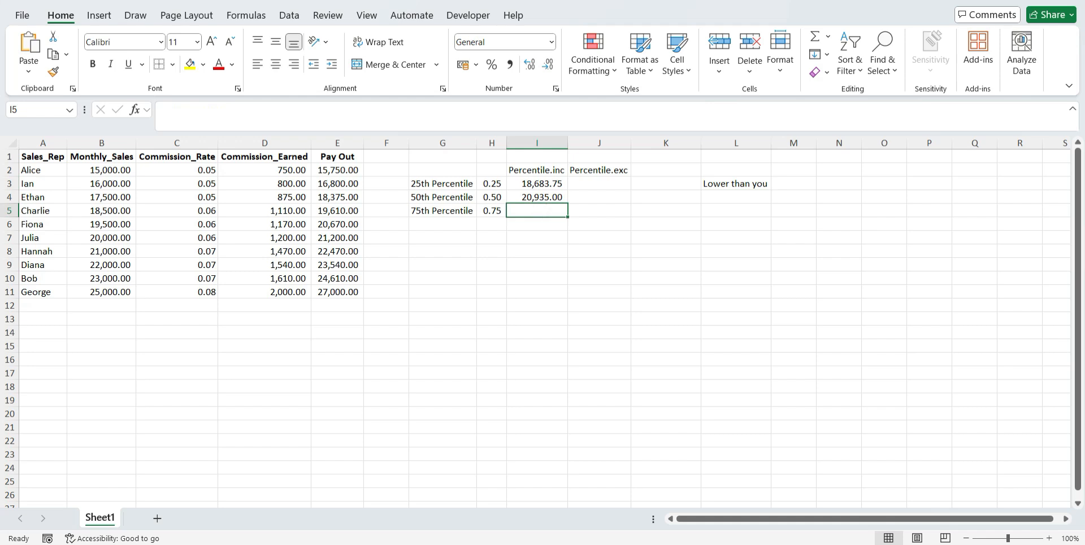
{"action": "type", "text": "="}
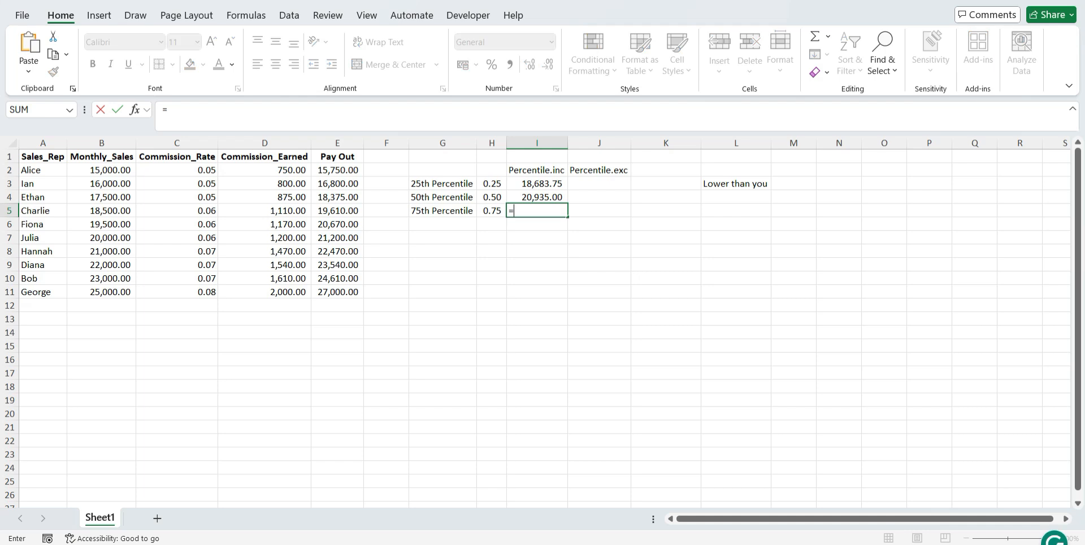
{"action": "type", "text": "per"}
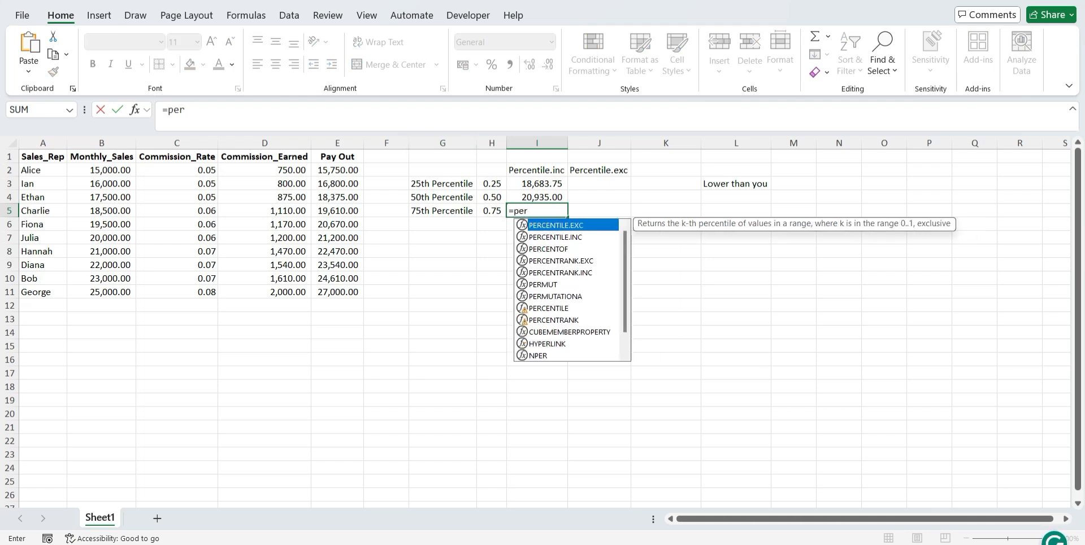
{"action": "key", "text": "Down"}
{"action": "key", "text": "Tab"}
{"action": "left_click_drag", "start_coordinate": [337, 169], "coordinate": [339, 292]}
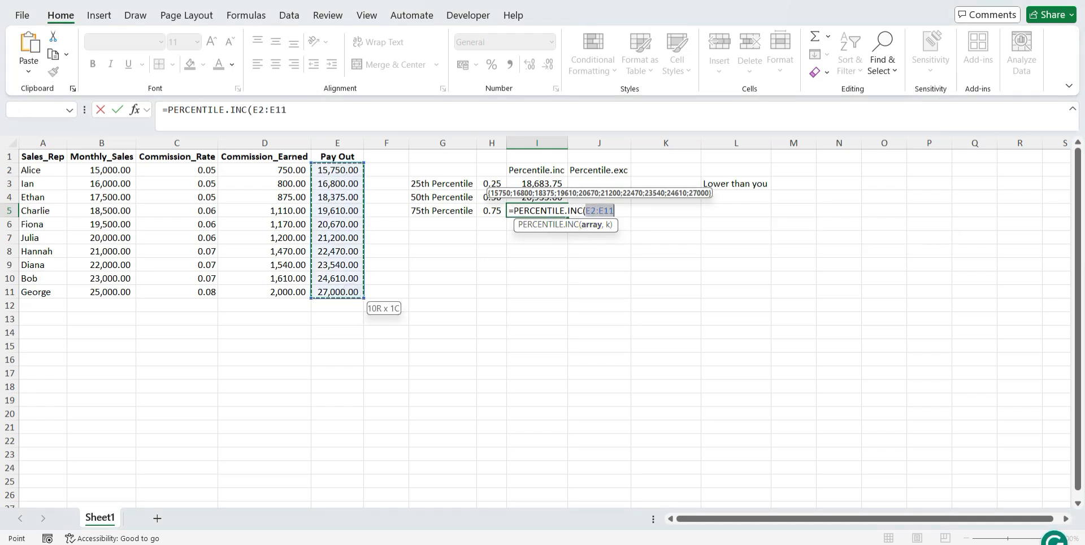
{"action": "key", "text": "F4"}
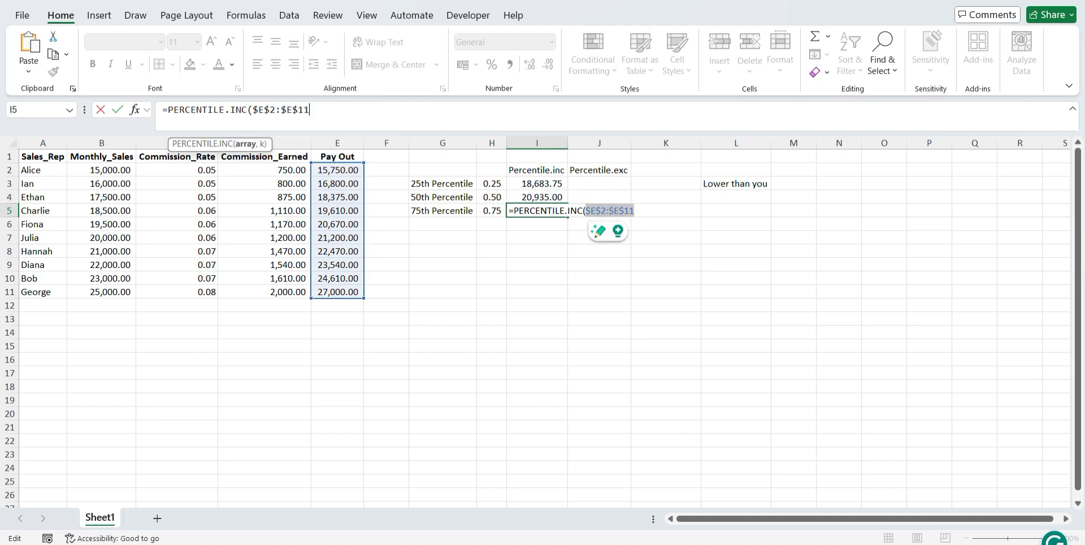
Finish the 75th percentile formula in I5 with H5 as k and format the result in comma style
{"action": "type", "text": ","}
{"action": "left_click", "coordinate": [491, 210]}
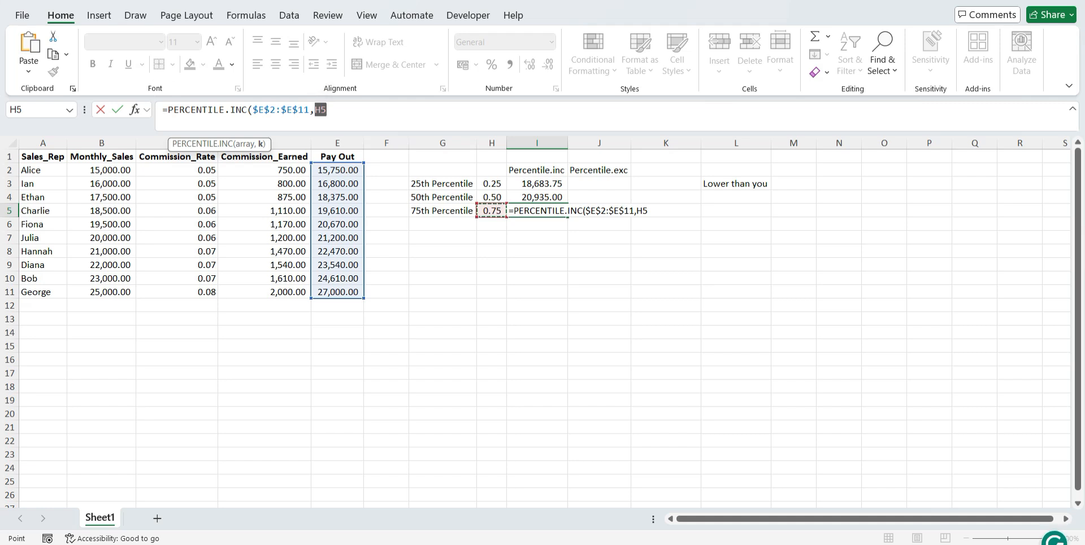
{"action": "type", "text": ")"}
{"action": "key", "text": "Return"}
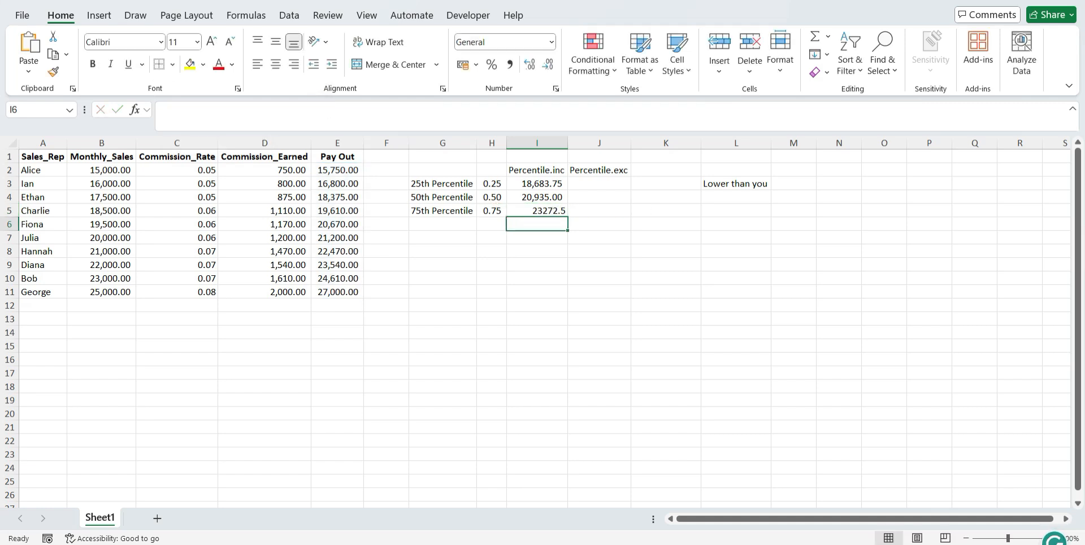
{"action": "left_click", "coordinate": [537, 211]}
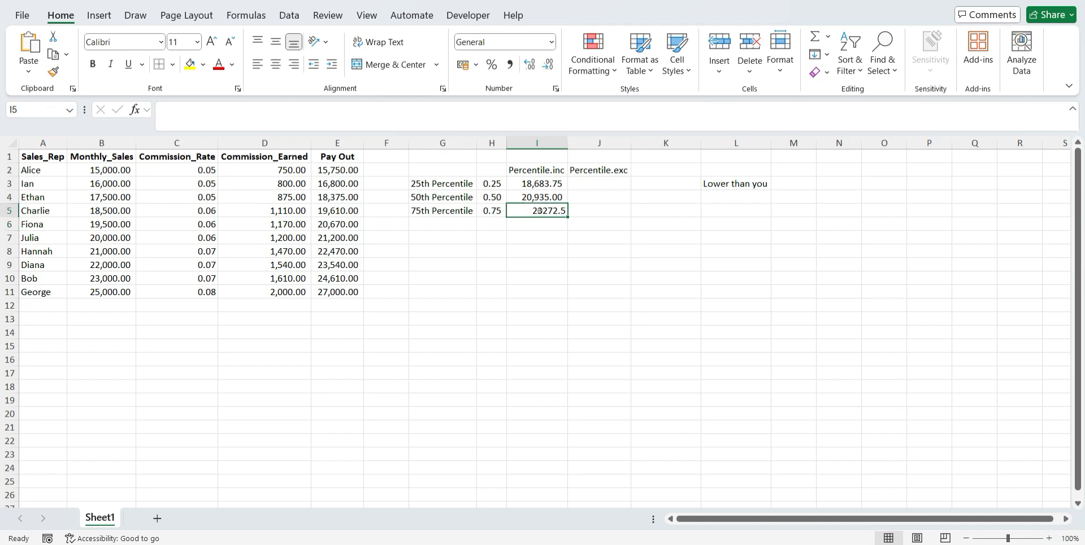
{"action": "left_click", "coordinate": [510, 65]}
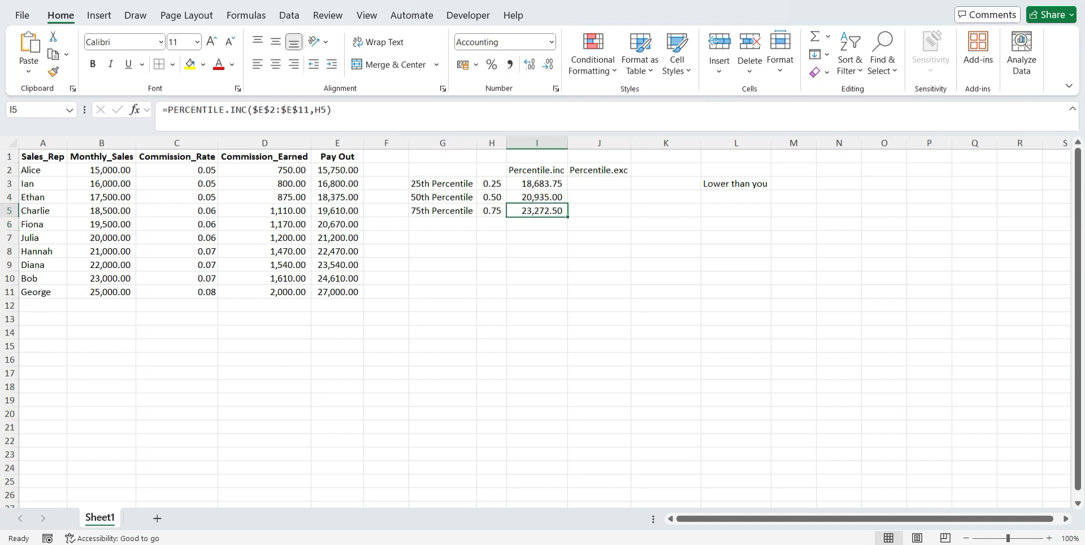
Compare the PERCENTILE.INC results in I3:I5 with their k values in H3:H5
{"action": "left_click", "coordinate": [537, 184]}
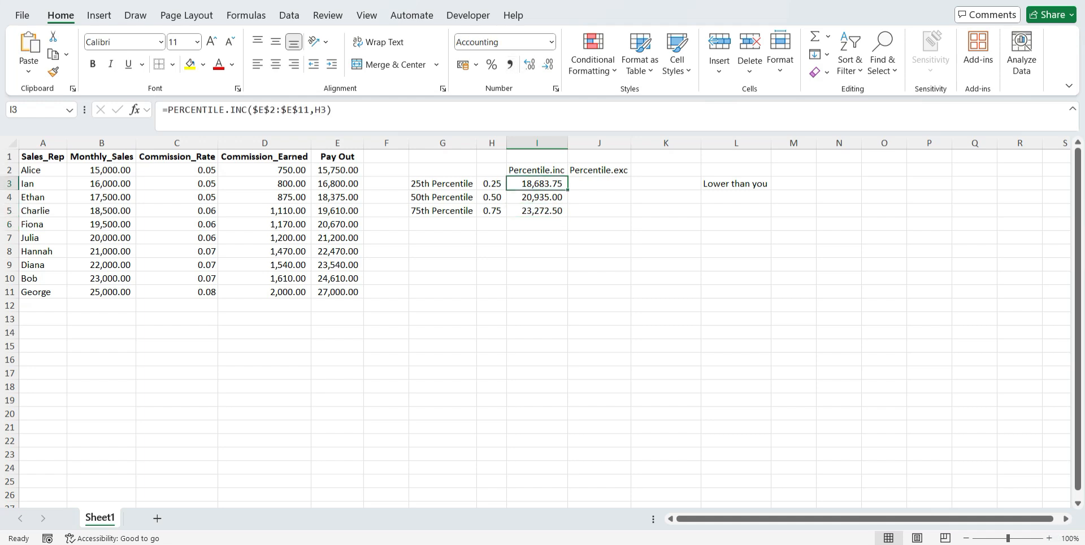
{"action": "left_click", "coordinate": [494, 184]}
{"action": "left_click", "coordinate": [537, 197]}
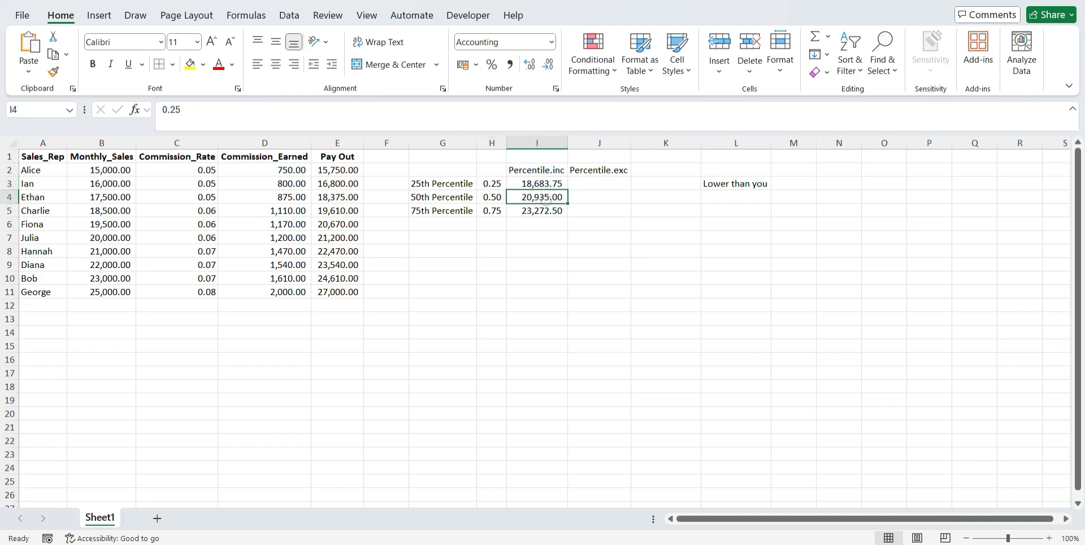
{"action": "left_click", "coordinate": [492, 197]}
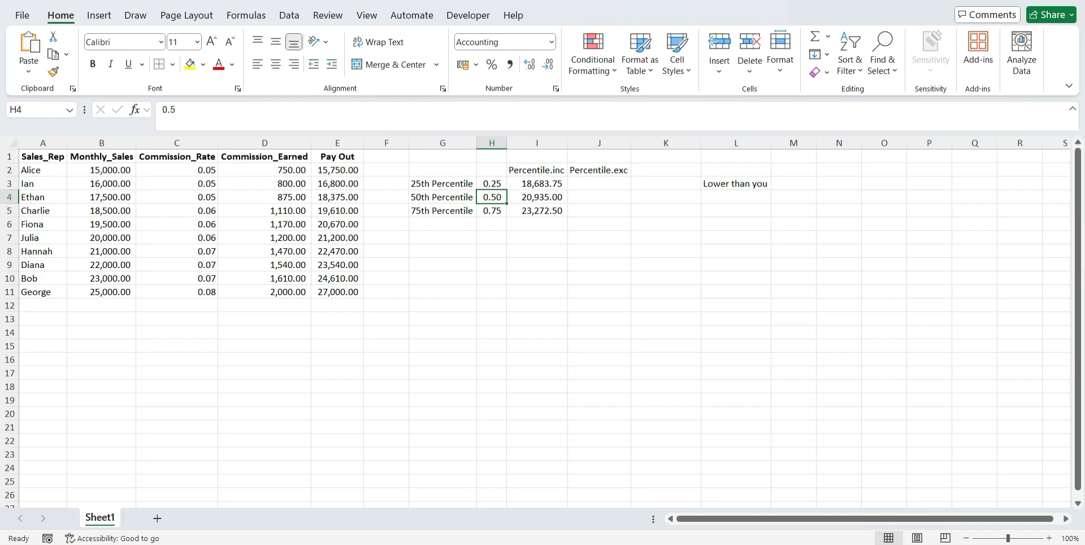
{"action": "left_click", "coordinate": [537, 210]}
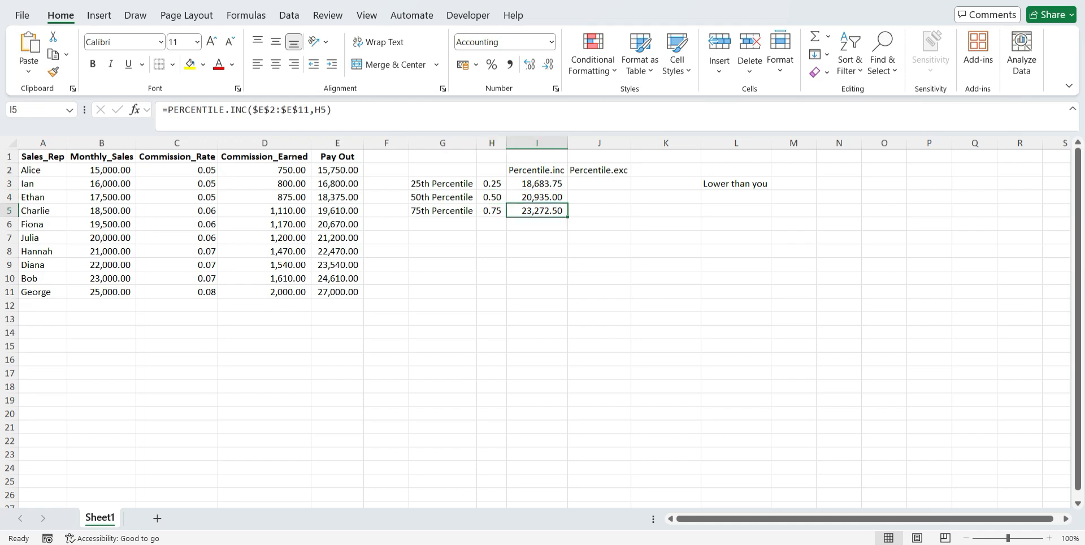
{"action": "left_click", "coordinate": [492, 211]}
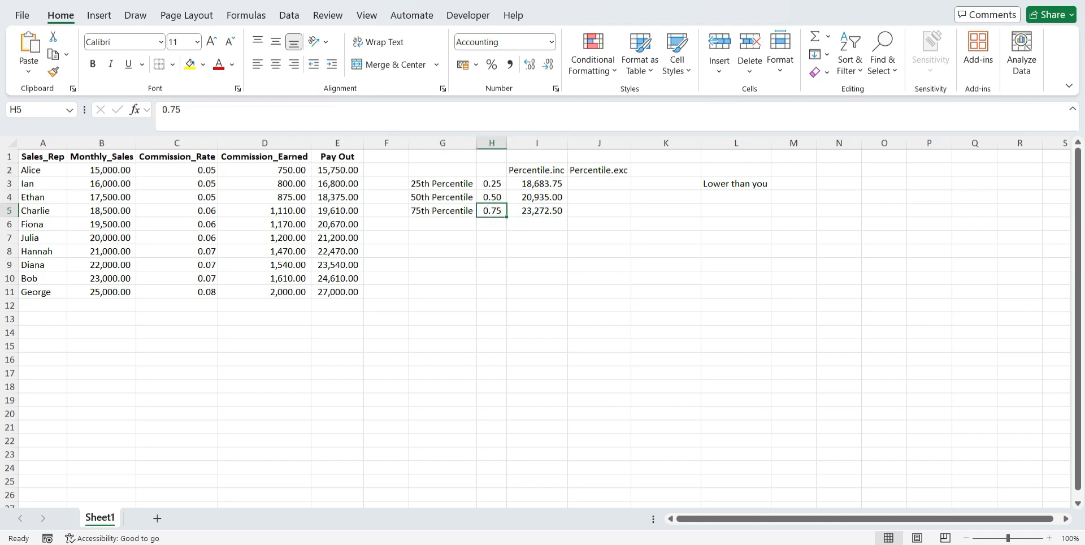
{"action": "left_click", "coordinate": [537, 211]}
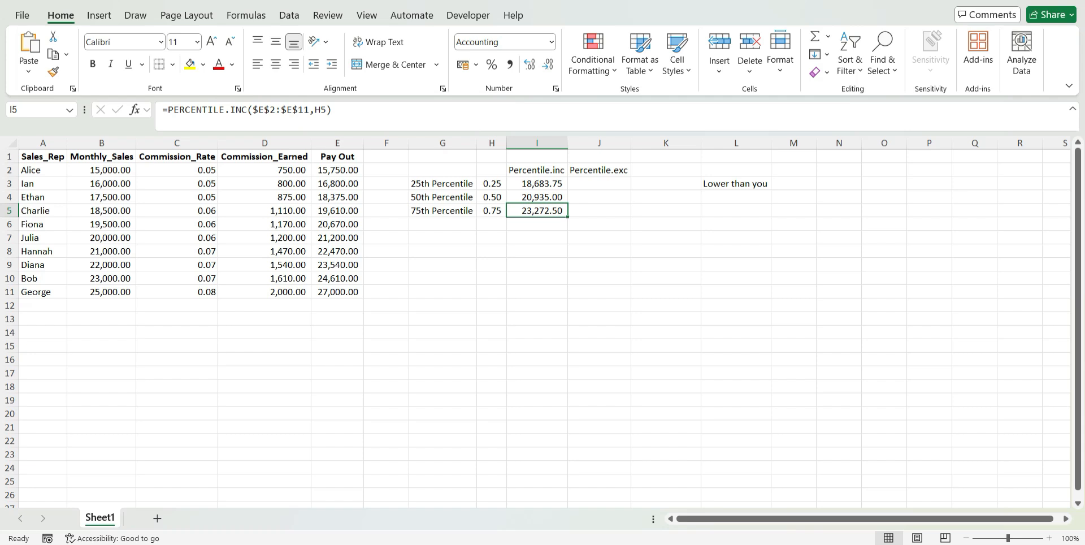
Start a PERCENTILE.EXC formula in J3 with the absolute Pay Out range $E$2:$E$11 as its array
{"action": "left_click", "coordinate": [608, 182]}
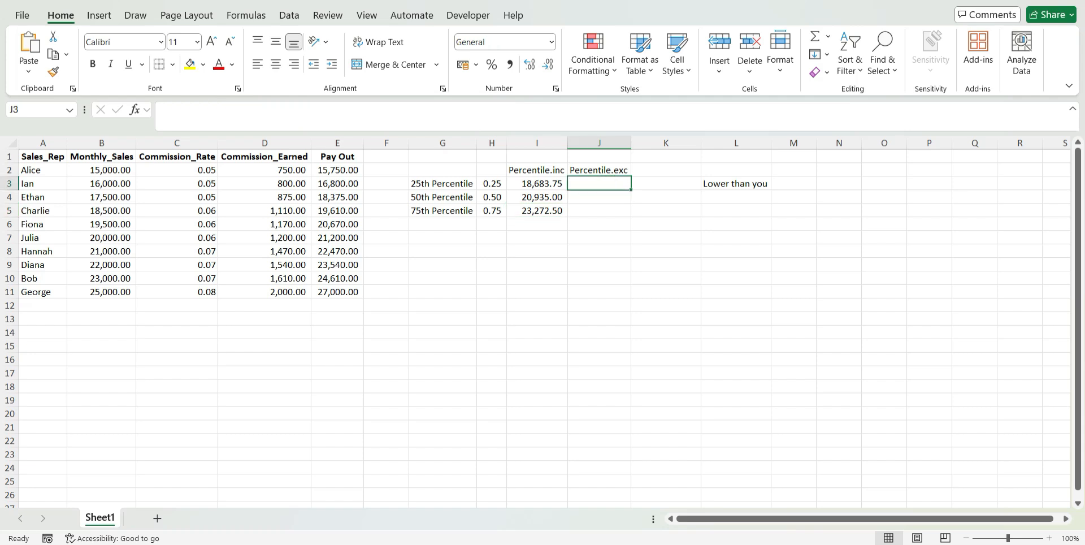
{"action": "type", "text": "="}
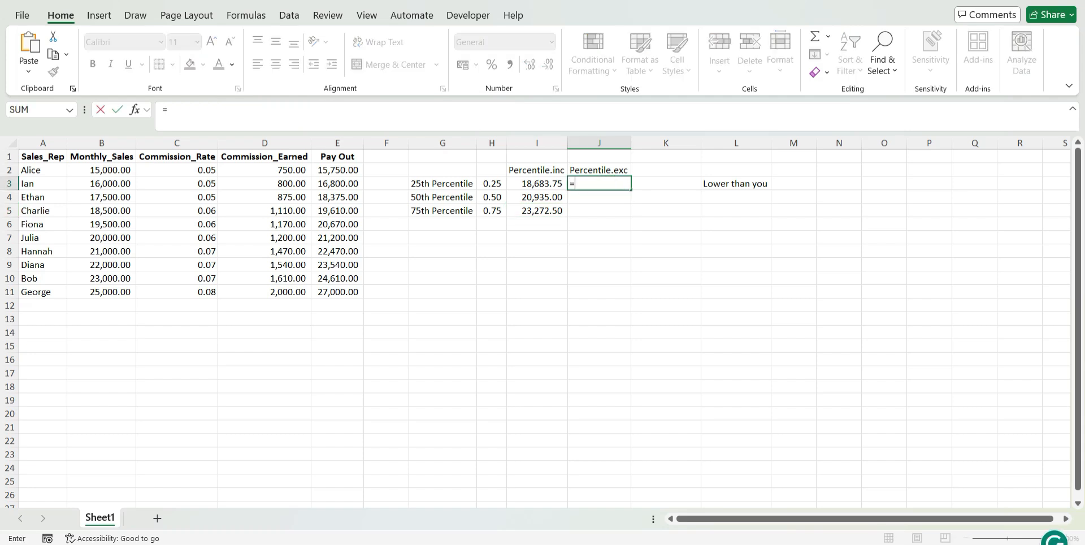
{"action": "type", "text": "per"}
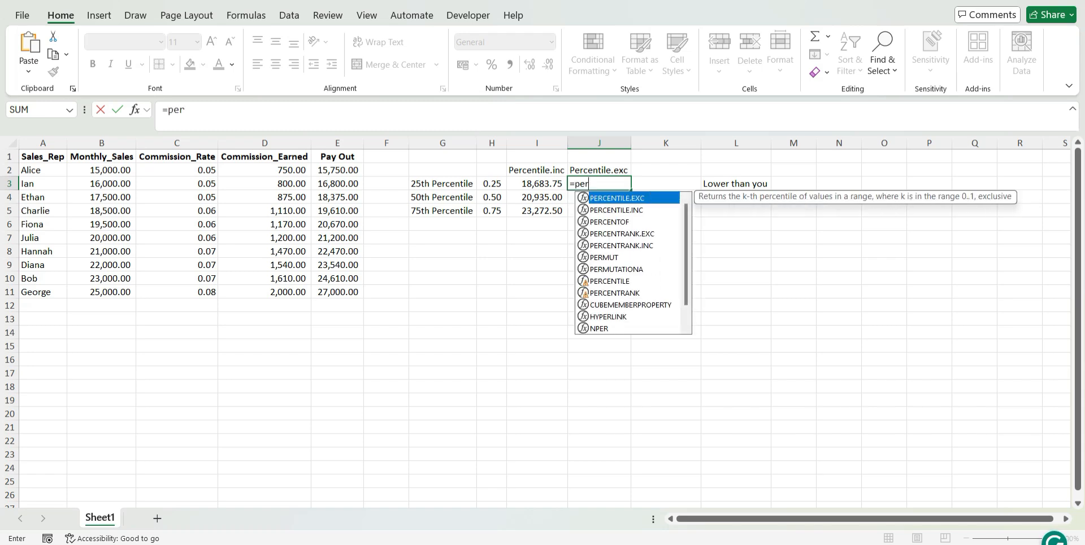
{"action": "key", "text": "Tab"}
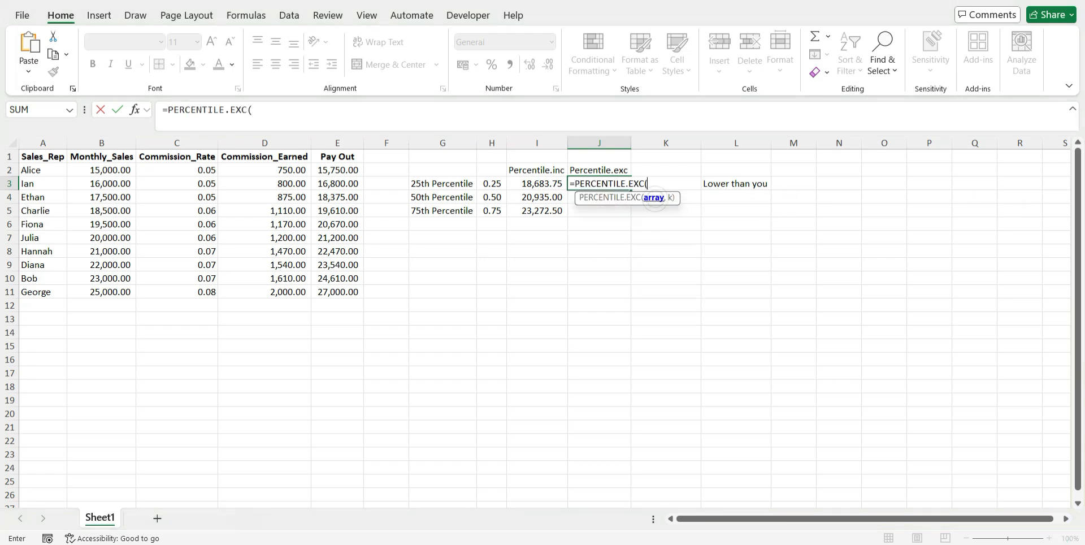
{"action": "left_click_drag", "start_coordinate": [339, 170], "coordinate": [339, 292]}
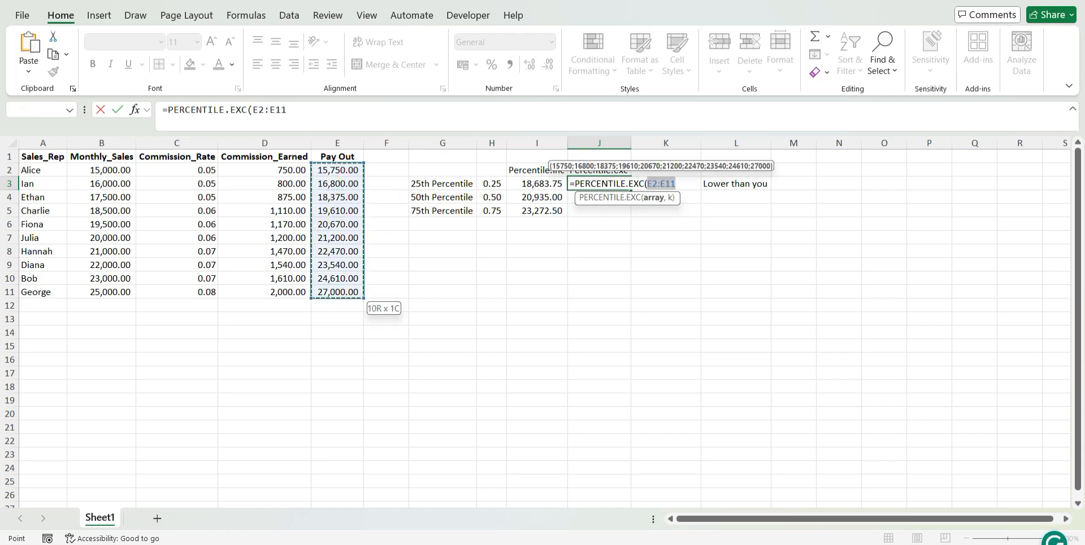
{"action": "key", "text": "F4"}
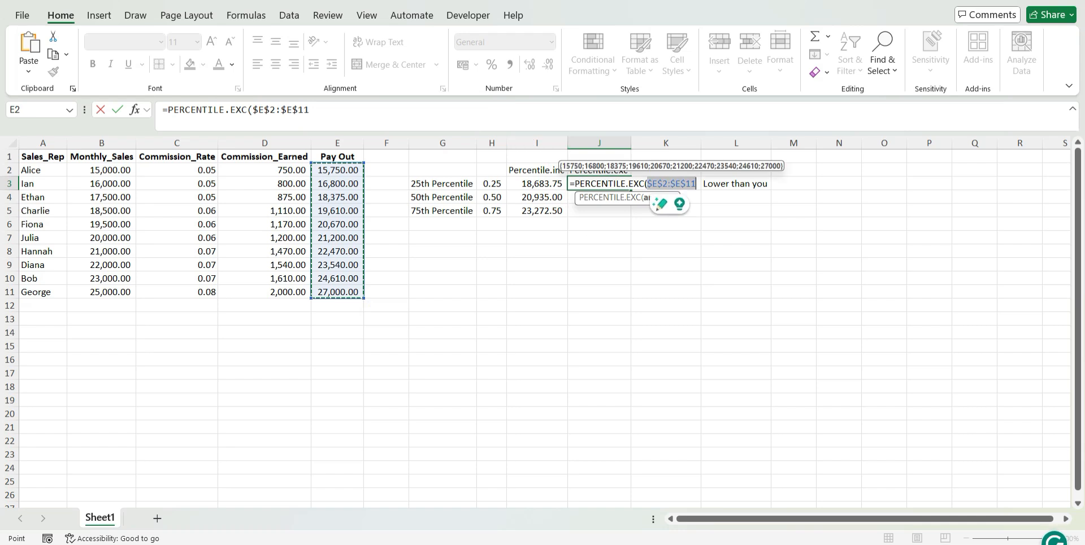
Finish the 25th percentile formula in J3 with H3 as k
{"action": "left_click", "coordinate": [315, 110]}
{"action": "key", "text": "BackSpace"}
{"action": "type", "text": ","}
{"action": "left_click", "coordinate": [492, 184]}
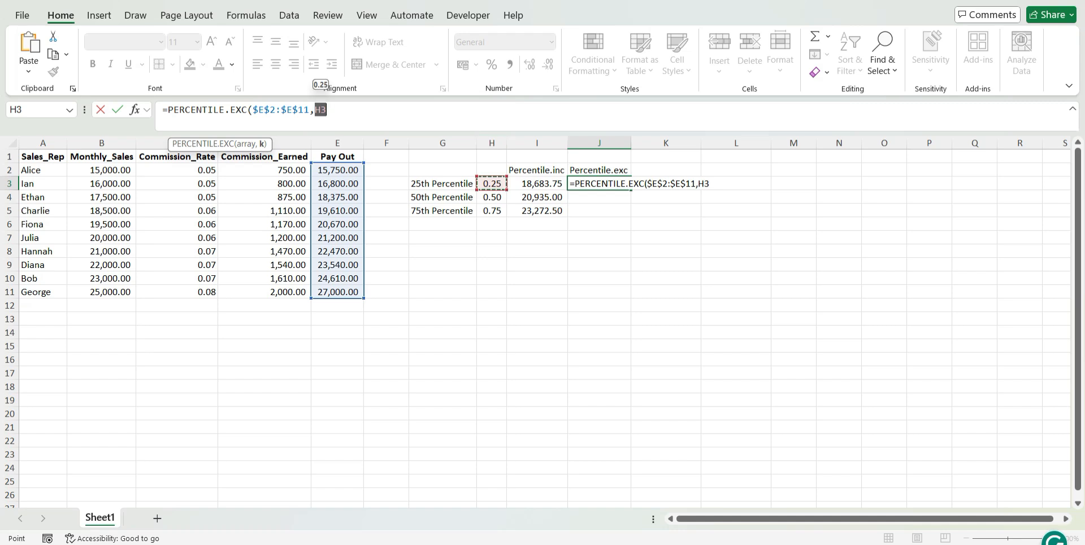
{"action": "type", "text": ")"}
{"action": "key", "text": "Return"}
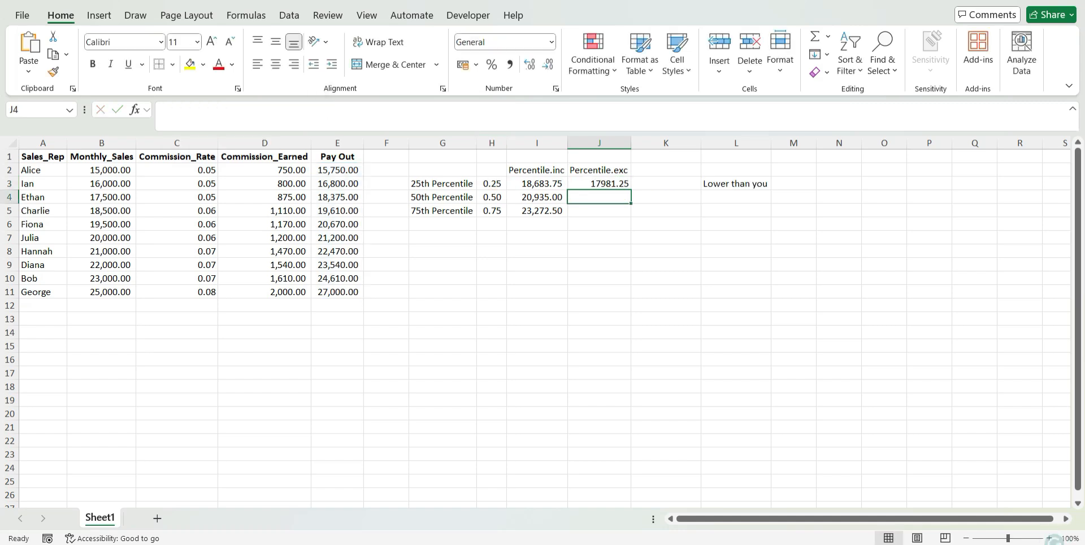
Apply the comma number style to the Percentile.exc cells J3:J5
{"action": "left_click", "coordinate": [599, 184]}
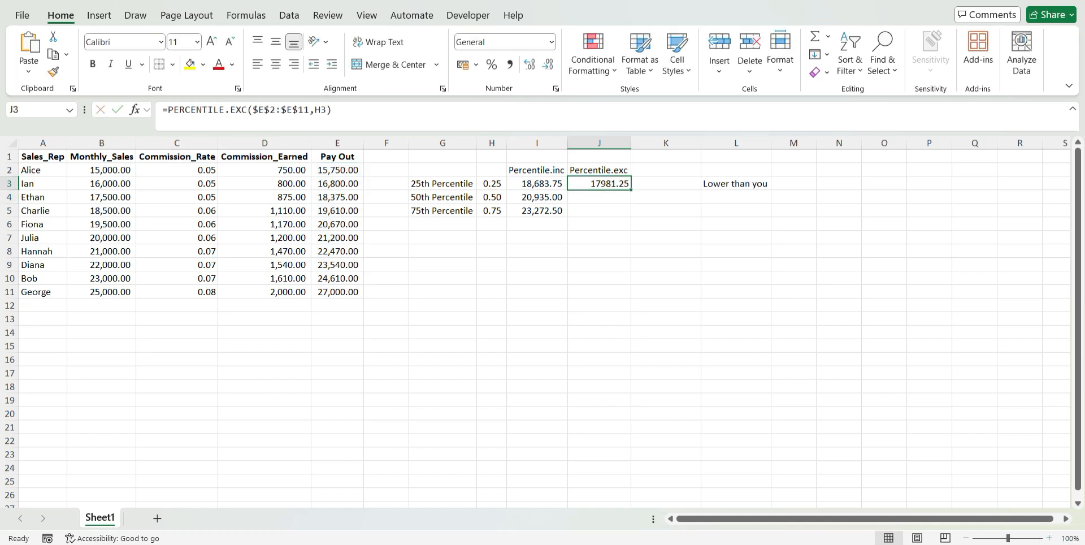
{"action": "left_click_drag", "start_coordinate": [599, 184], "coordinate": [601, 212]}
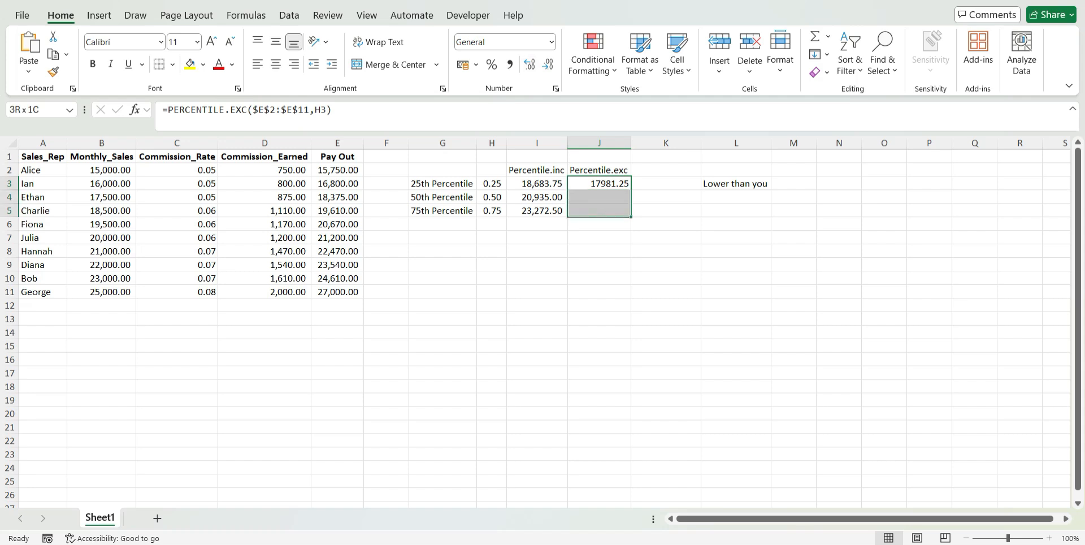
{"action": "left_click", "coordinate": [509, 64]}
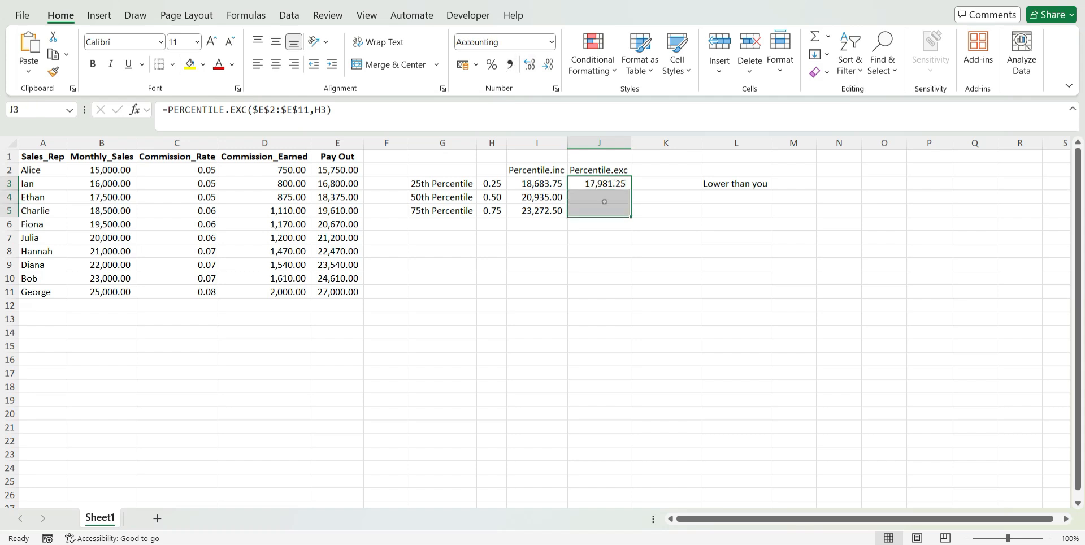
Start a PERCENTILE.EXC formula in J4 with the absolute Pay Out range $E$2:$E$11 as its array
{"action": "left_click", "coordinate": [604, 201]}
{"action": "type", "text": "=per"}
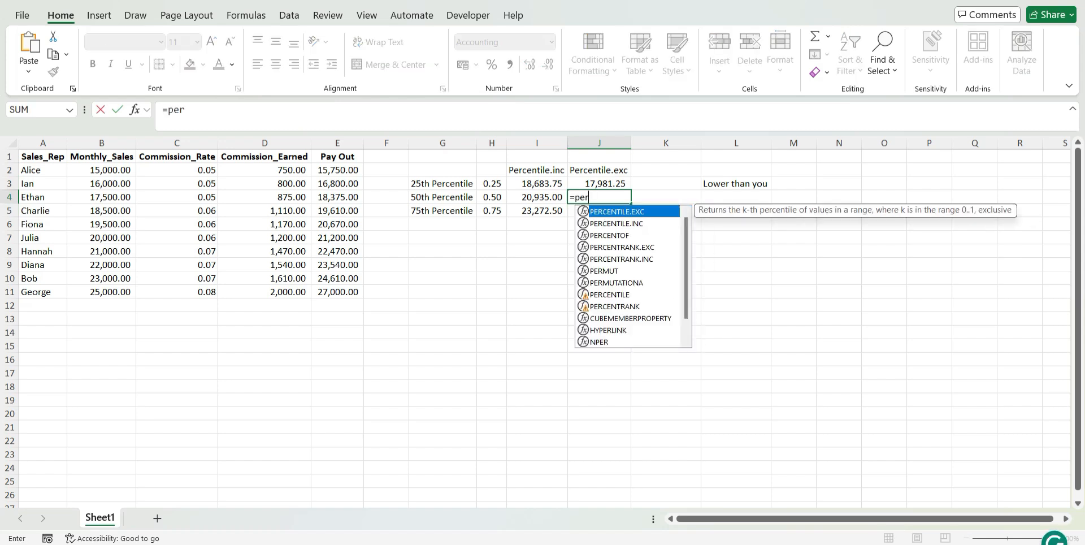
{"action": "key", "text": "Tab"}
{"action": "left_click", "coordinate": [337, 170]}
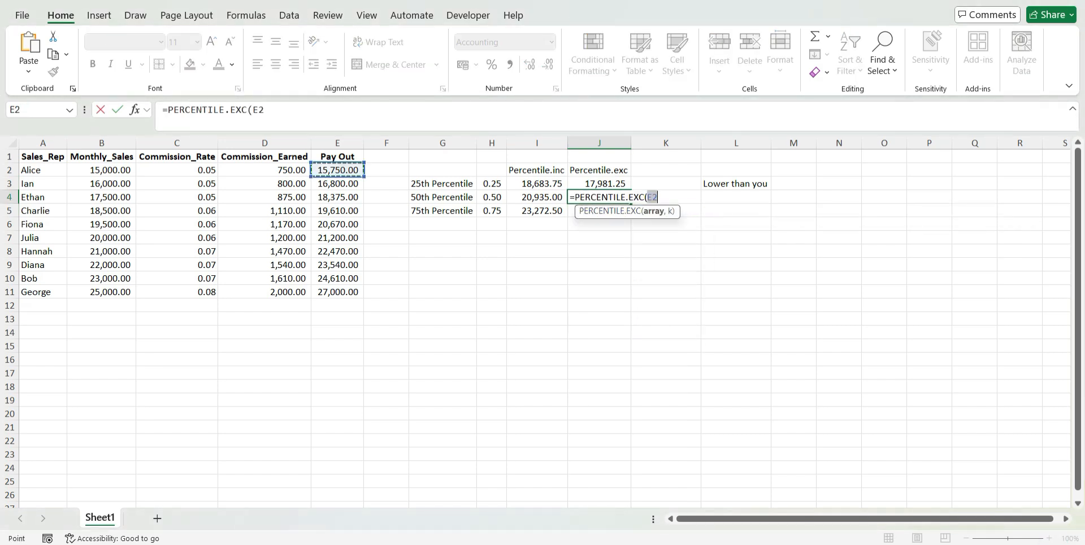
{"action": "left_click", "coordinate": [337, 292]}
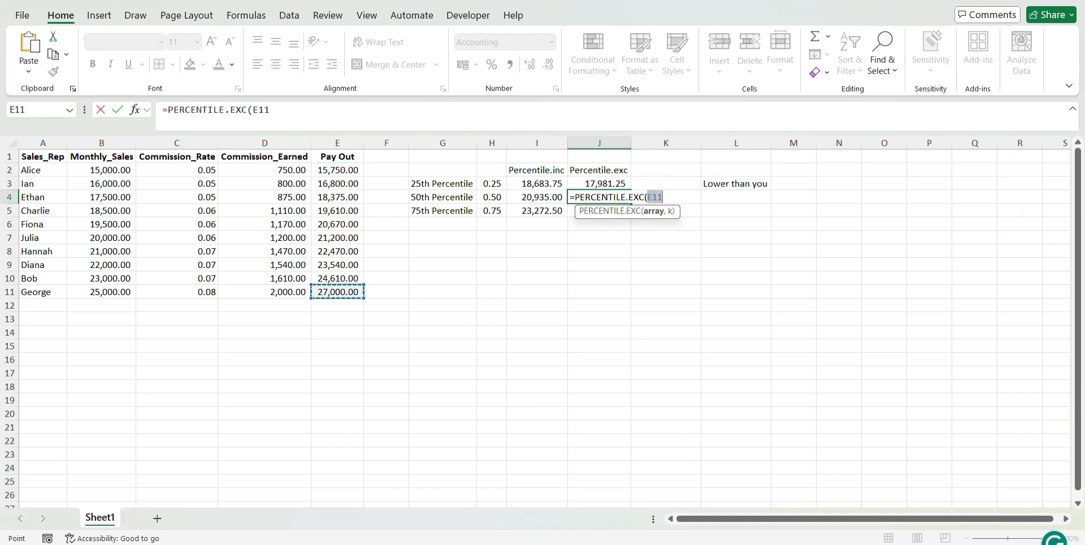
{"action": "left_click", "coordinate": [337, 170]}
{"action": "left_click_drag", "start_coordinate": [337, 171], "coordinate": [337, 292]}
{"action": "key", "text": "F4"}
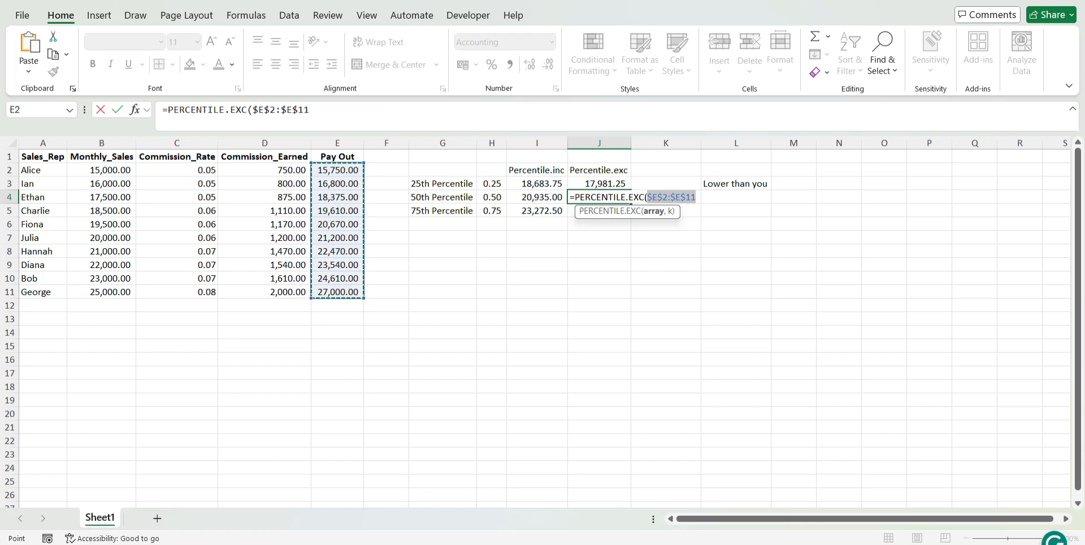
Finish the 50th percentile formula in J4 with H4 as k
{"action": "type", "text": ","}
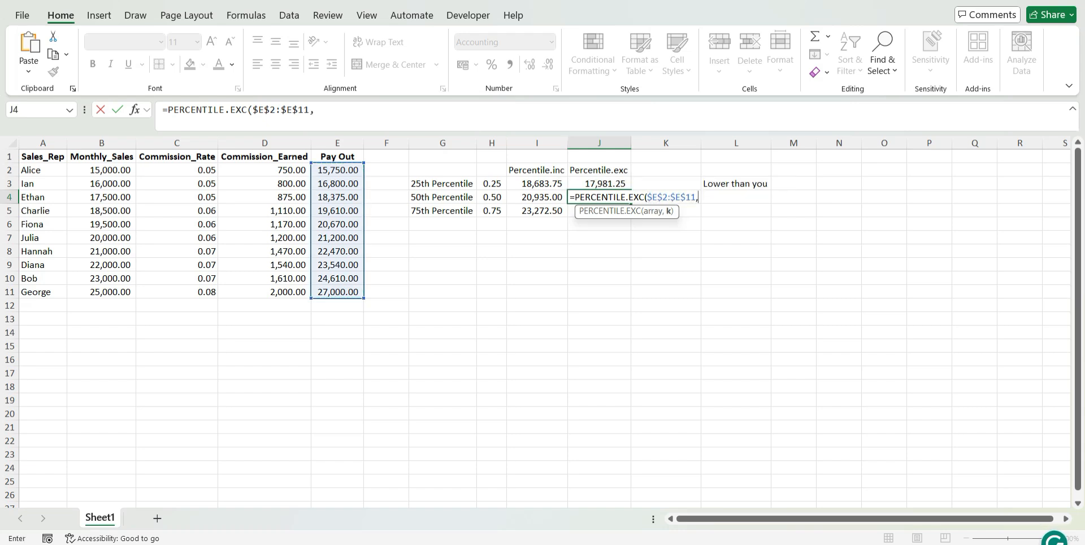
{"action": "left_click", "coordinate": [491, 197]}
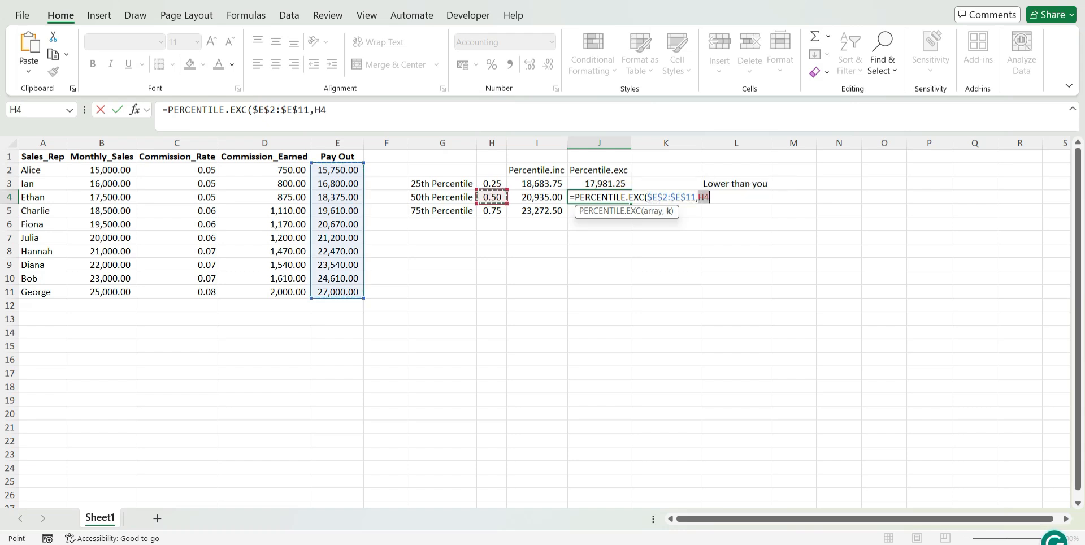
{"action": "type", "text": ")"}
{"action": "key", "text": "Return"}
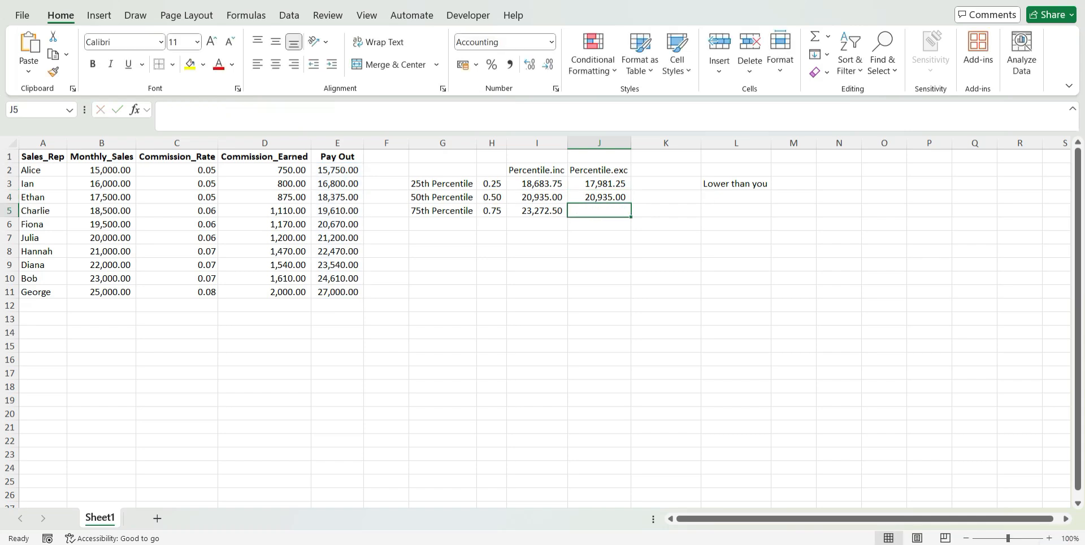
Calculate the 75th percentile in J5 with PERCENTILE.EXC, using E2:E11 as the array and H5 as k
{"action": "left_click_drag", "start_coordinate": [537, 197], "coordinate": [589, 195]}
{"action": "key", "text": "Down"}
{"action": "key", "text": "Right"}
{"action": "type", "text": "="}
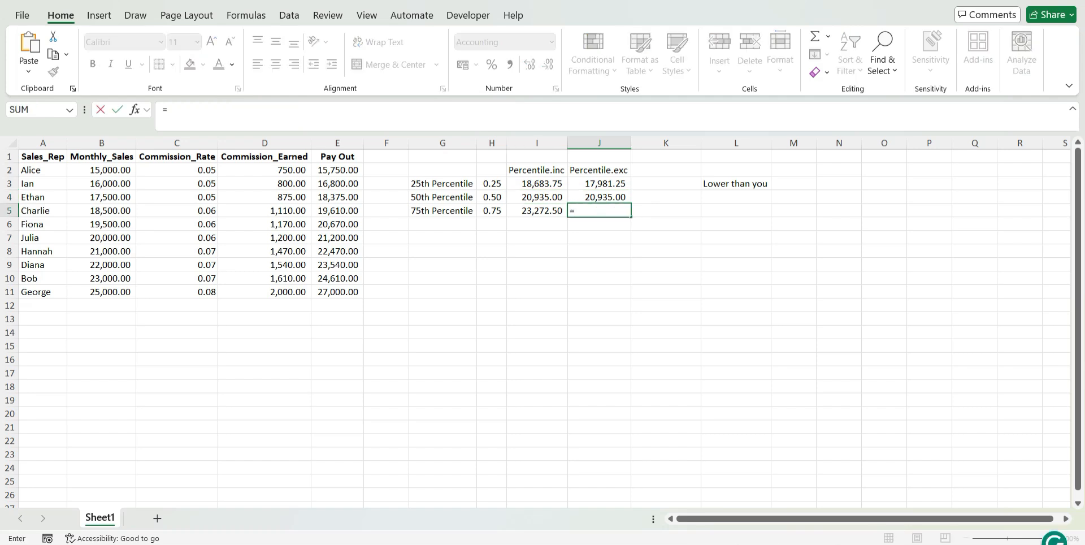
{"action": "type", "text": "per"}
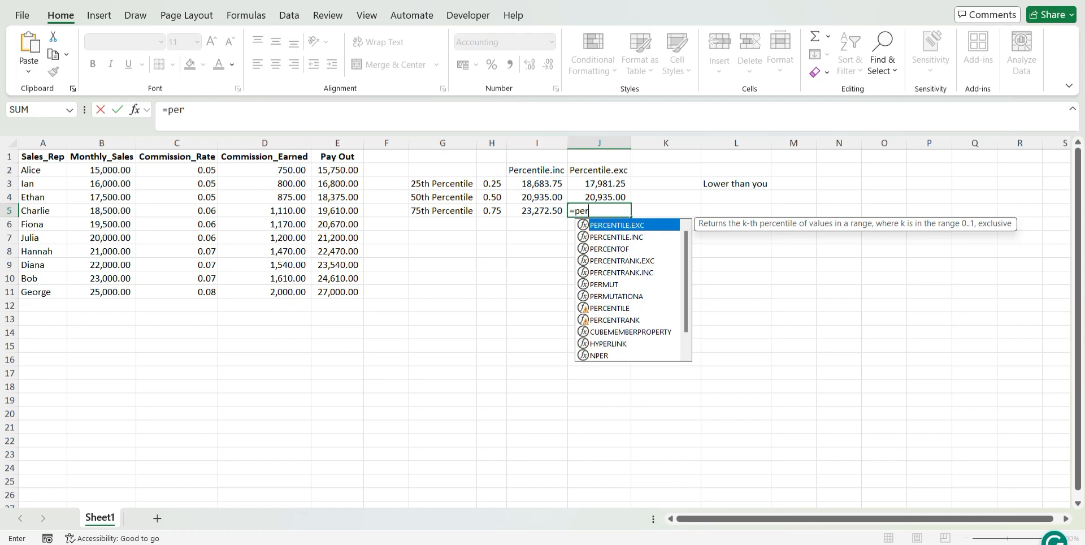
{"action": "key", "text": "Tab"}
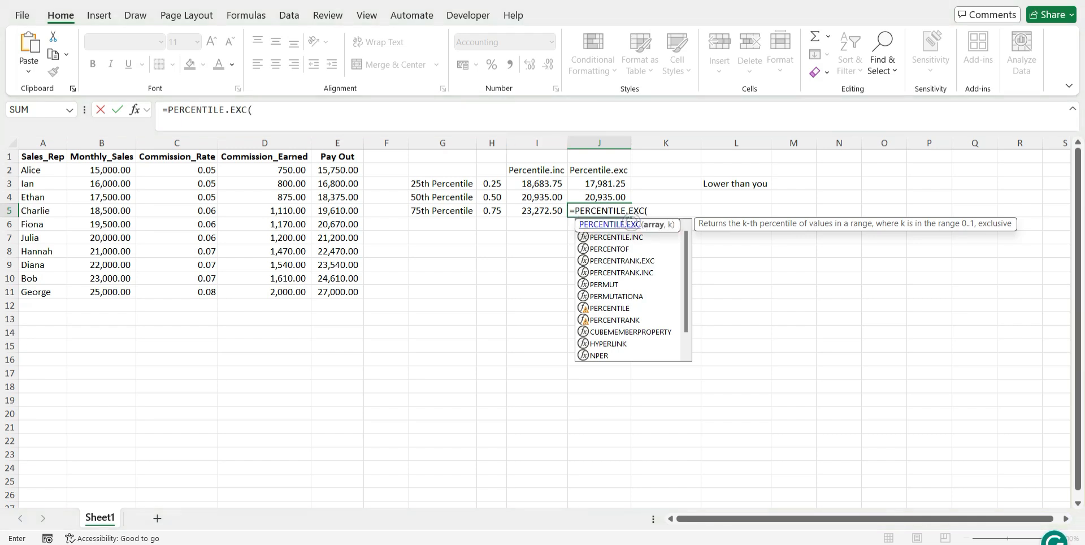
{"action": "left_click", "coordinate": [341, 170]}
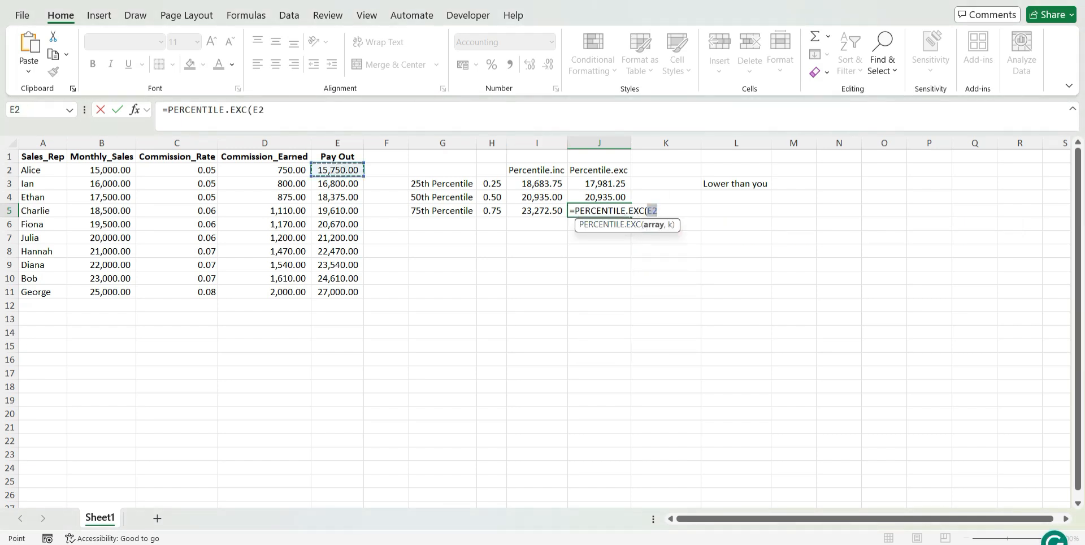
{"action": "key", "text": "ctrl+shift+Down"}
{"action": "type", "text": ","}
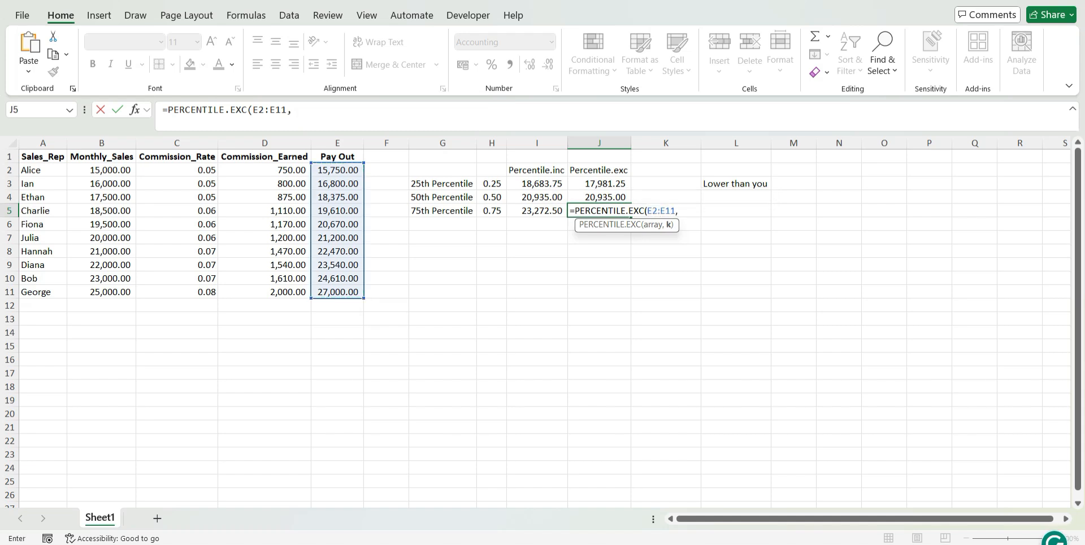
{"action": "left_click", "coordinate": [491, 211]}
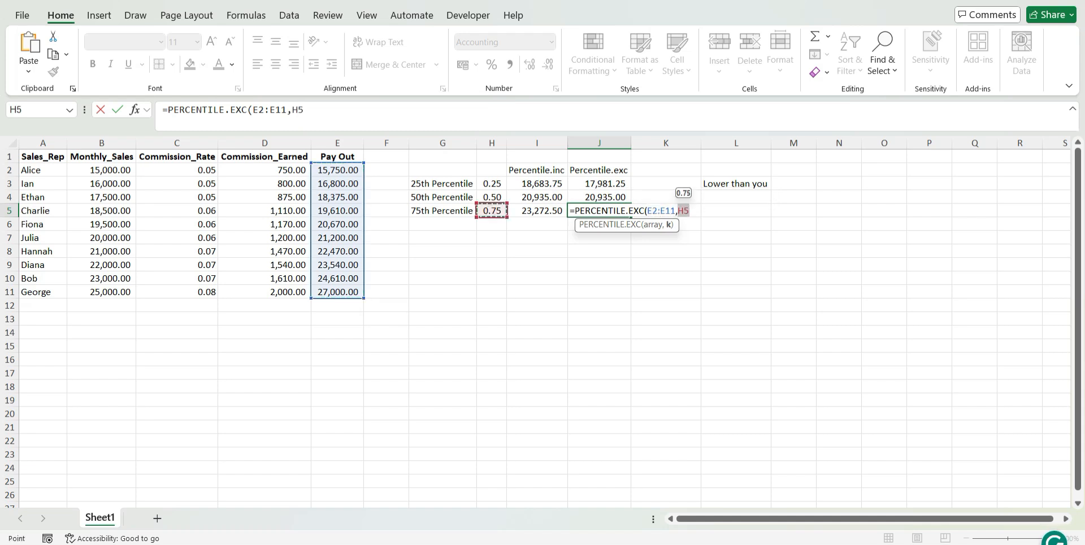
{"action": "type", "text": ")"}
{"action": "key", "text": "Return"}
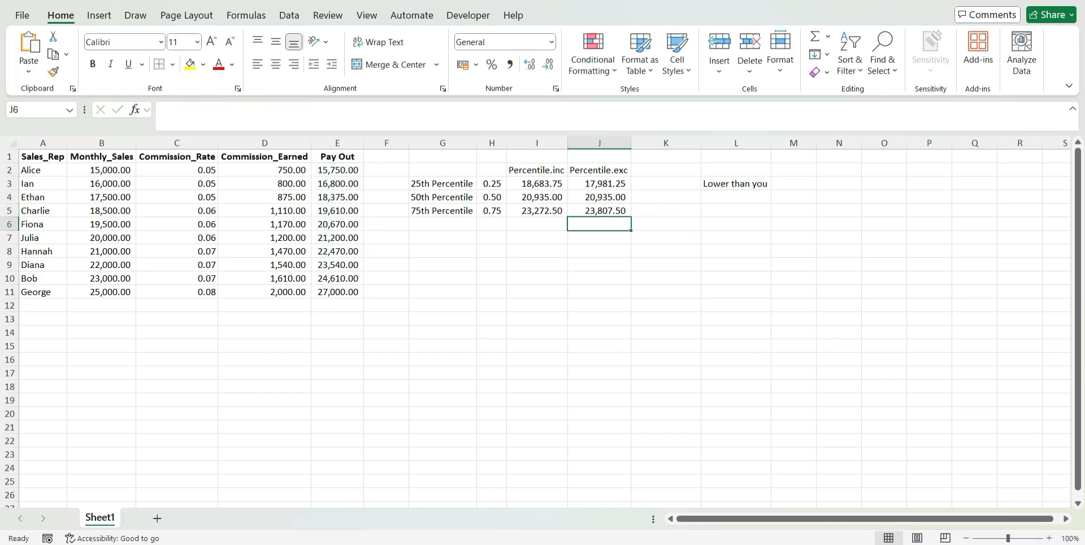
Compare the 75th percentile results in I5 and J5, and check the first and last Pay Out values against the exclusive method
{"action": "left_click", "coordinate": [594, 211]}
{"action": "left_click", "coordinate": [538, 211]}
{"action": "left_click", "coordinate": [596, 211]}
{"action": "left_click", "coordinate": [539, 211]}
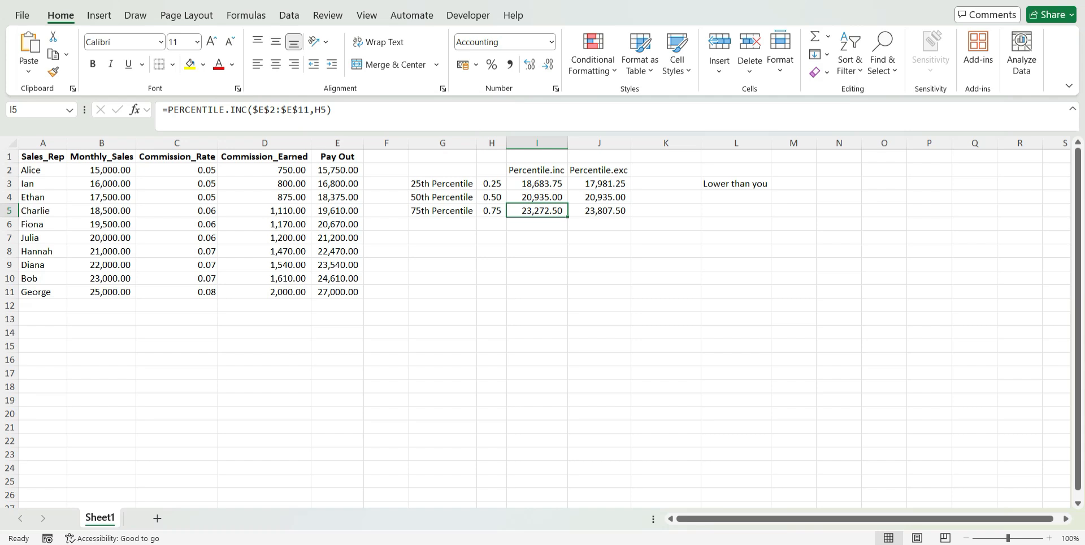
{"action": "left_click", "coordinate": [599, 170]}
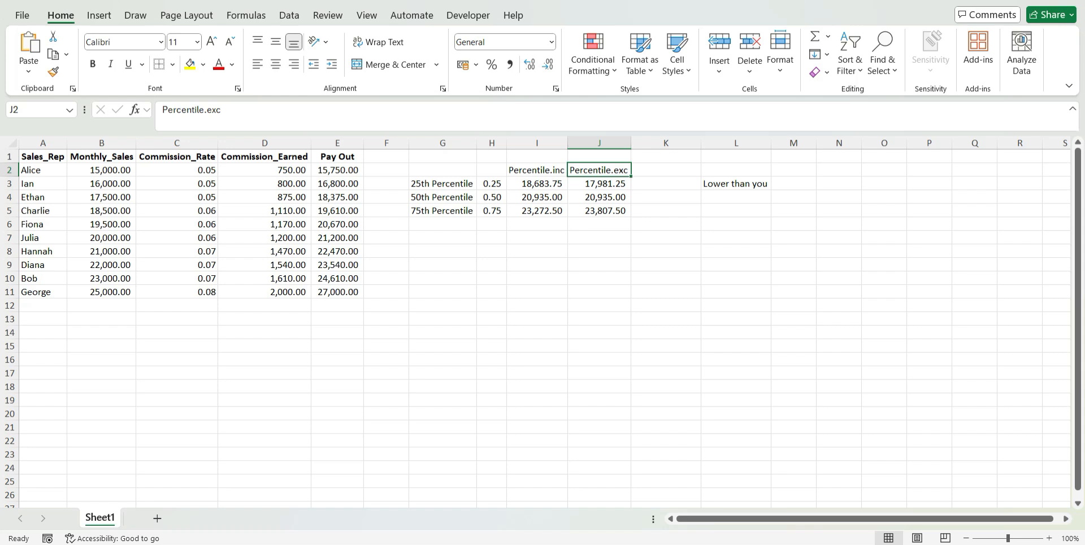
{"action": "left_click", "coordinate": [337, 171]}
{"action": "left_click", "coordinate": [338, 293]}
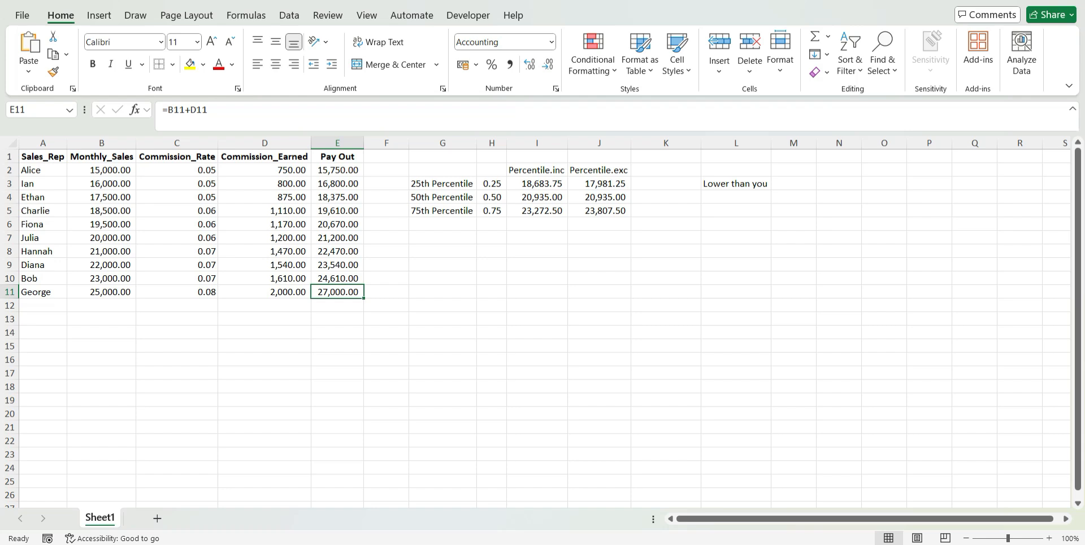
Review the 25th and 50th percentile results alongside their k values in H3:H4, and compare I3 with J3
{"action": "left_click", "coordinate": [537, 184]}
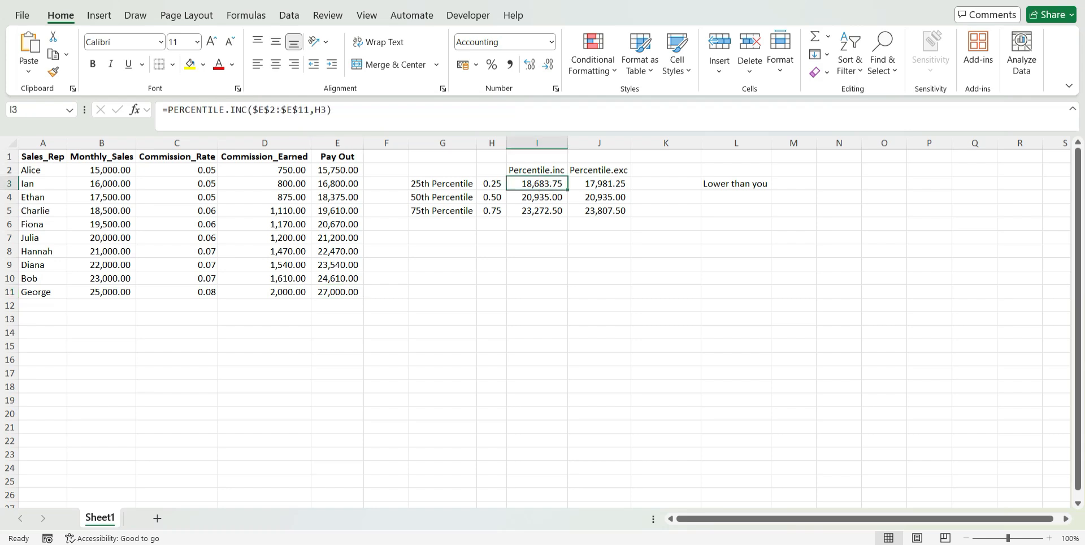
{"action": "left_click", "coordinate": [491, 184]}
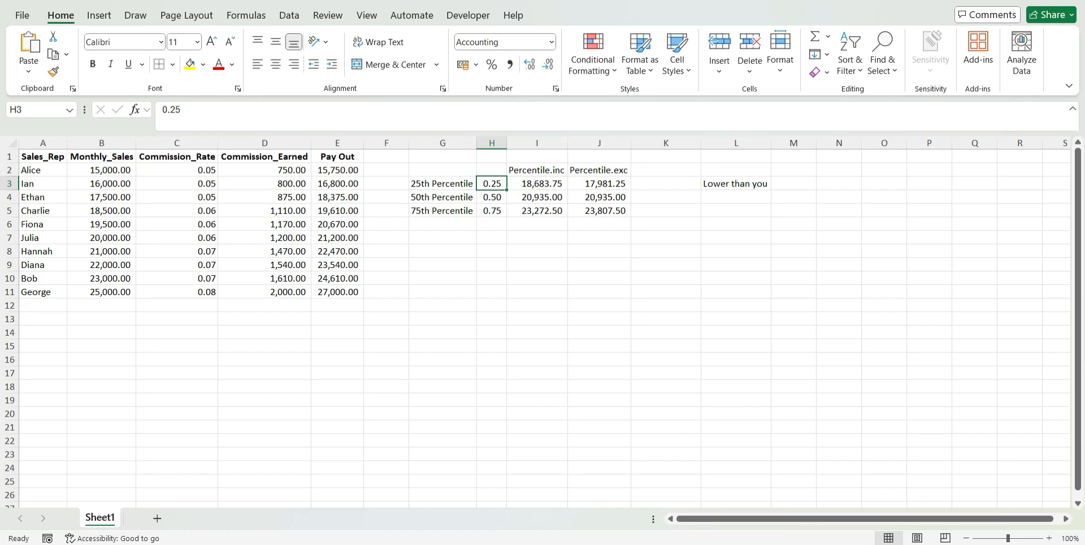
{"action": "left_click", "coordinate": [544, 199]}
{"action": "left_click", "coordinate": [492, 197]}
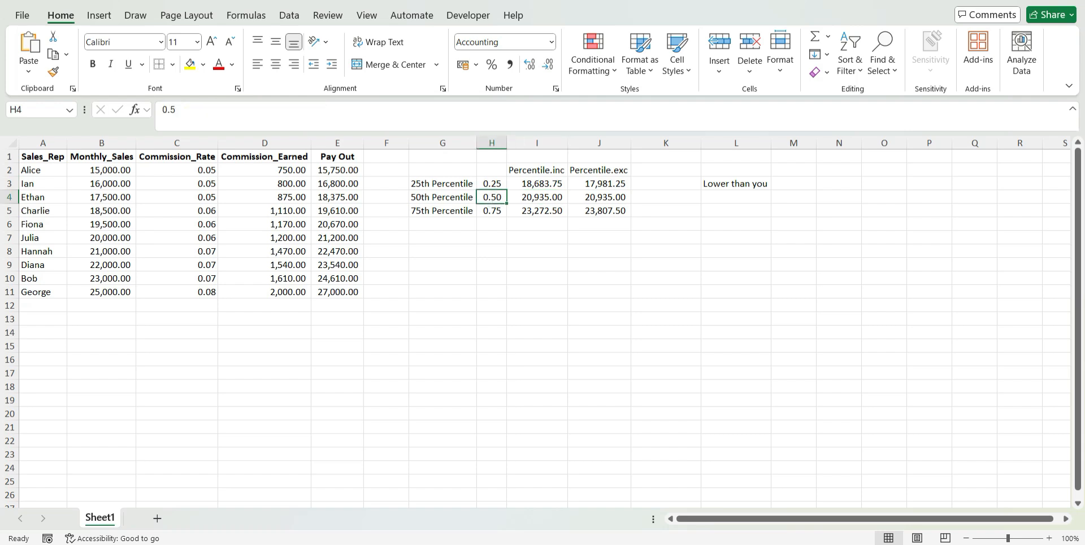
{"action": "left_click", "coordinate": [543, 196]}
{"action": "left_click", "coordinate": [537, 184]}
{"action": "left_click", "coordinate": [599, 184]}
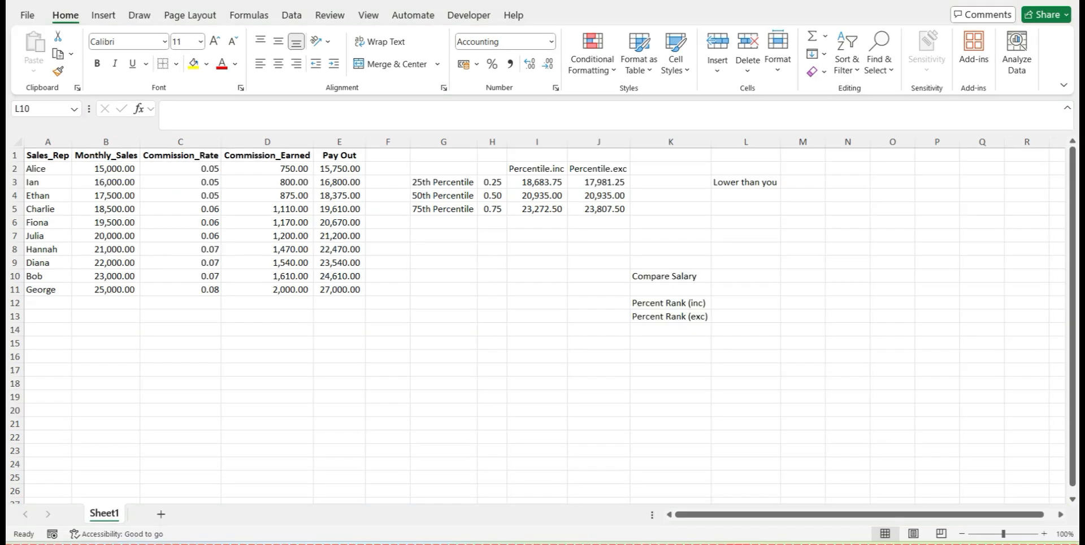
Review the Compare Salary, Percent Rank (inc) and Percent Rank (exc) labels in K10, K12 and K13
{"action": "left_click", "coordinate": [671, 275]}
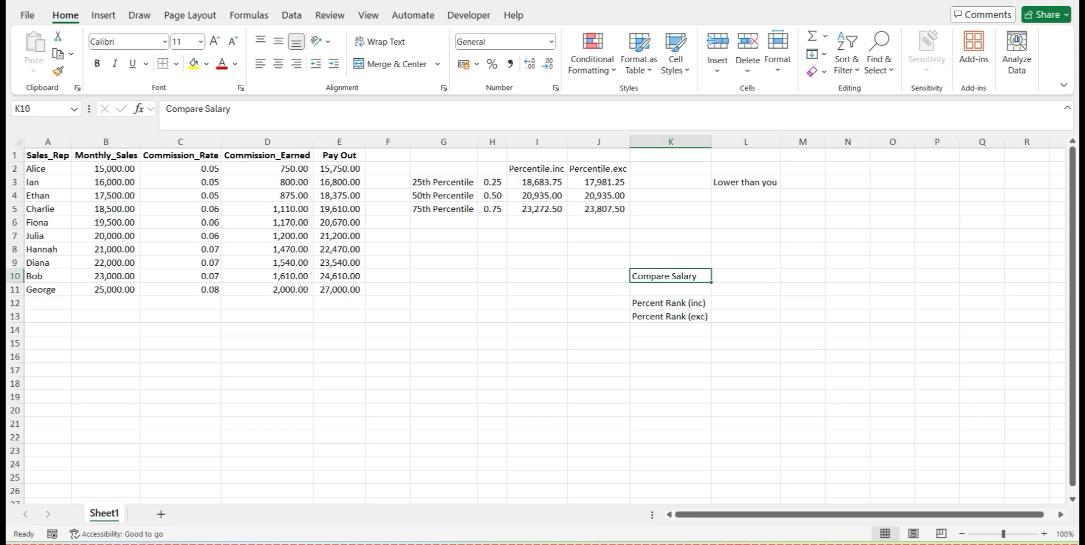
{"action": "left_click", "coordinate": [671, 303]}
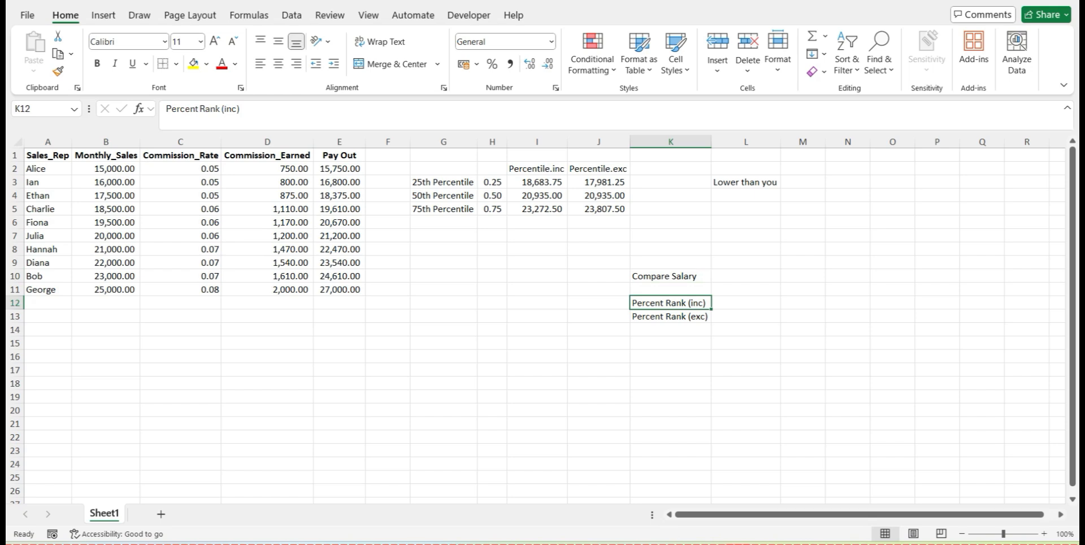
{"action": "left_click", "coordinate": [671, 317]}
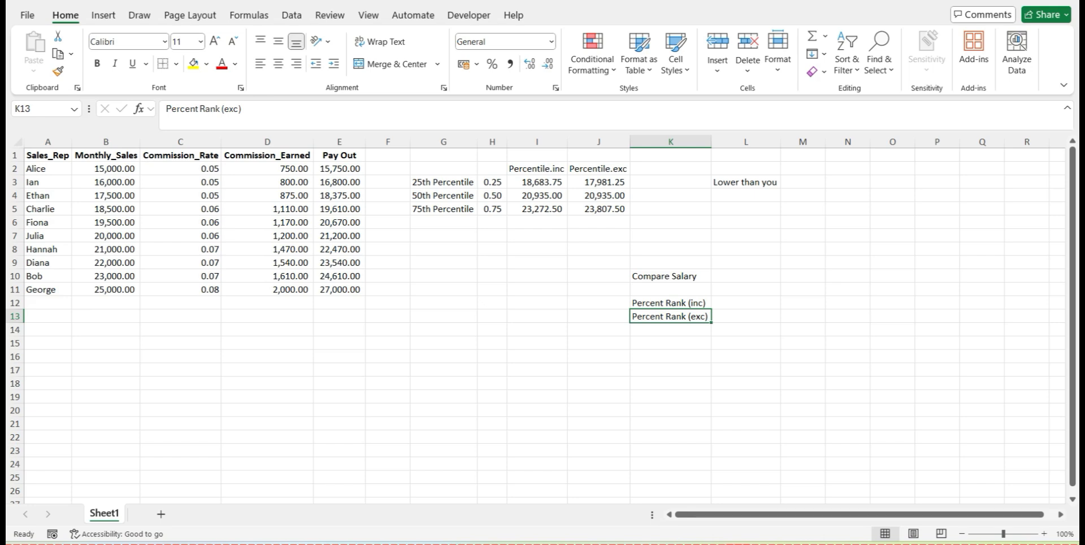
Enter 22000 as the Compare Salary value in L10
{"action": "left_click", "coordinate": [740, 275]}
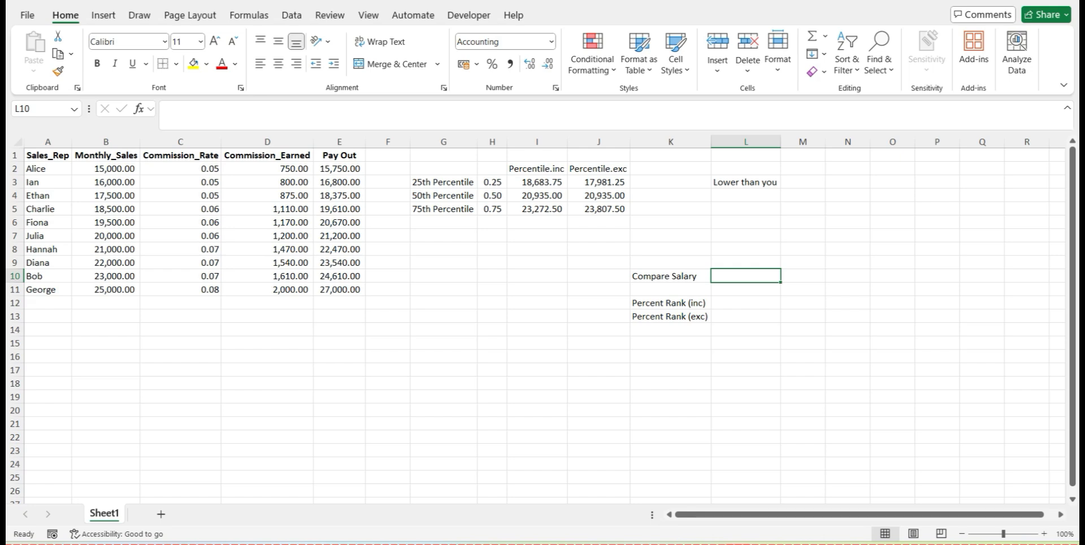
{"action": "type", "text": "22000"}
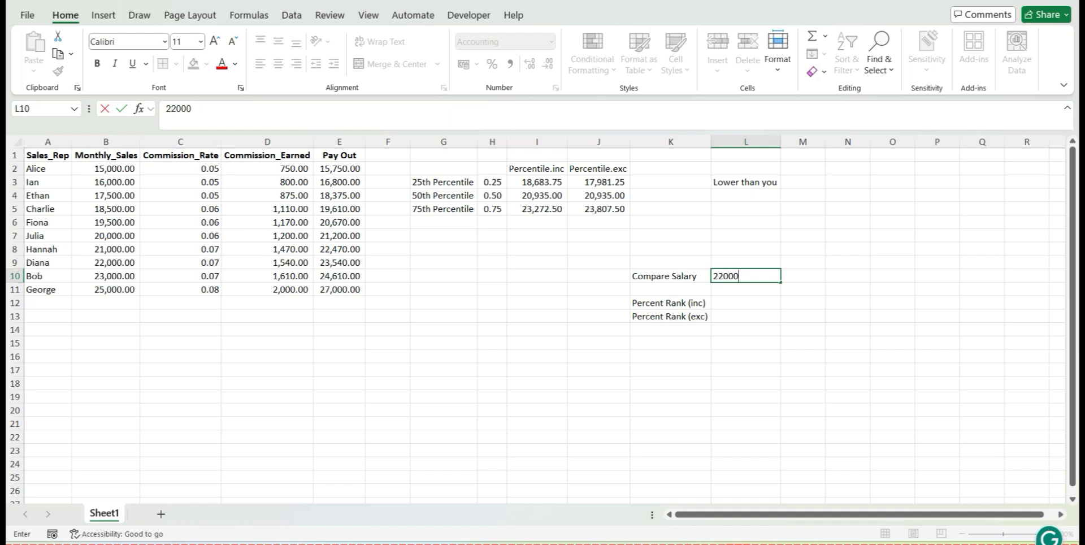
{"action": "key", "text": "Return"}
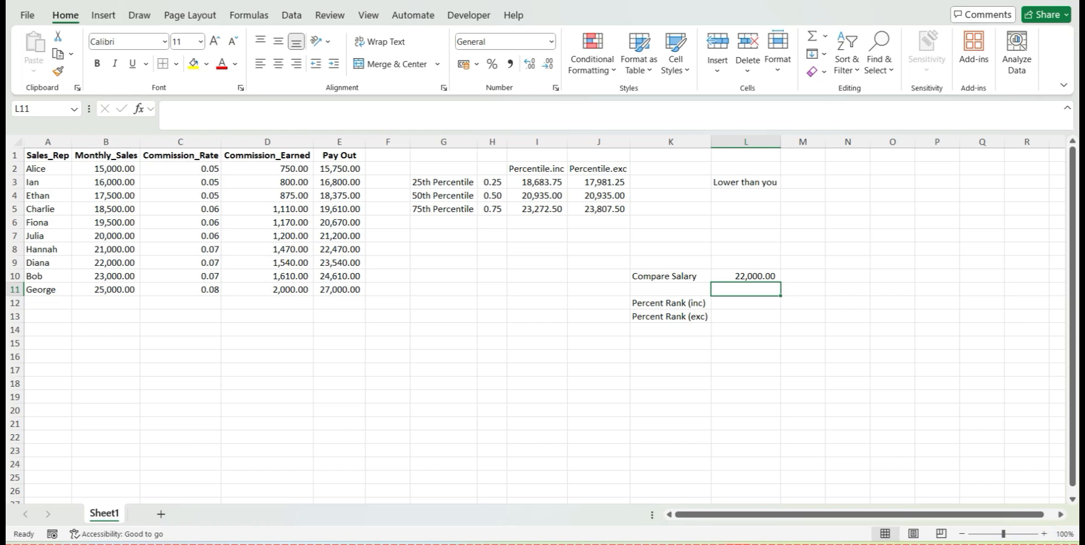
Calculate the inclusive percent rank in L12 with PERCENTRANK.INC, using E2:E11 as the array and L10 as x, and format it as a percentage
{"action": "left_click", "coordinate": [746, 303]}
{"action": "type", "text": "="}
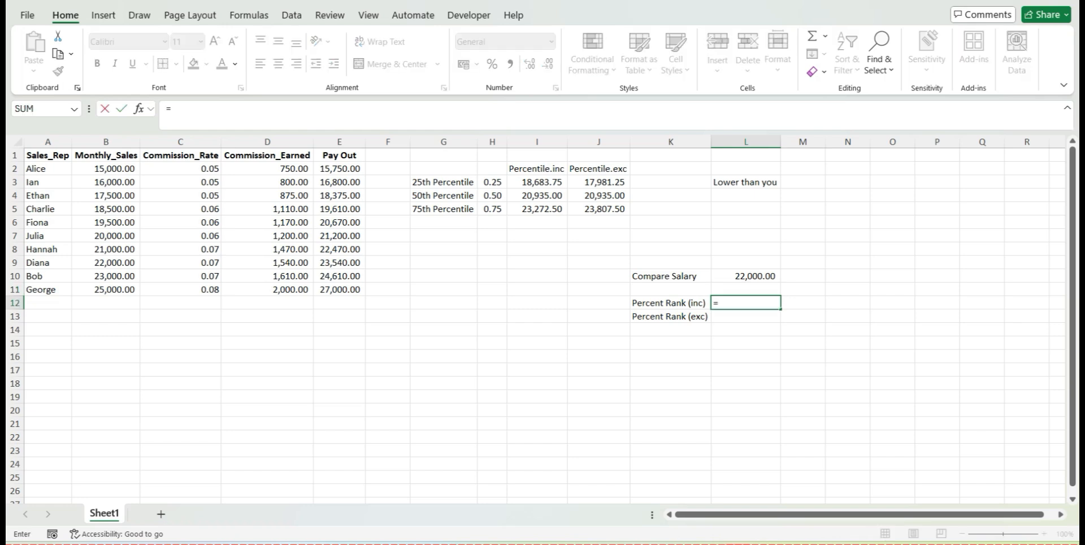
{"action": "type", "text": "perce"}
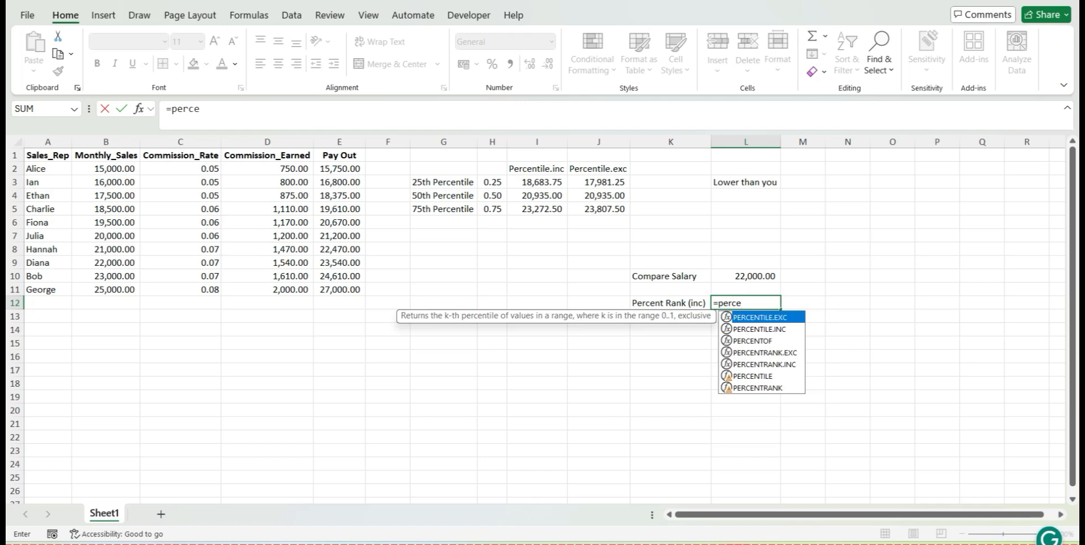
{"action": "key", "text": "Down"}
{"action": "key", "text": "Down"}
{"action": "key", "text": "Down"}
{"action": "key", "text": "Down"}
{"action": "key", "text": "Tab"}
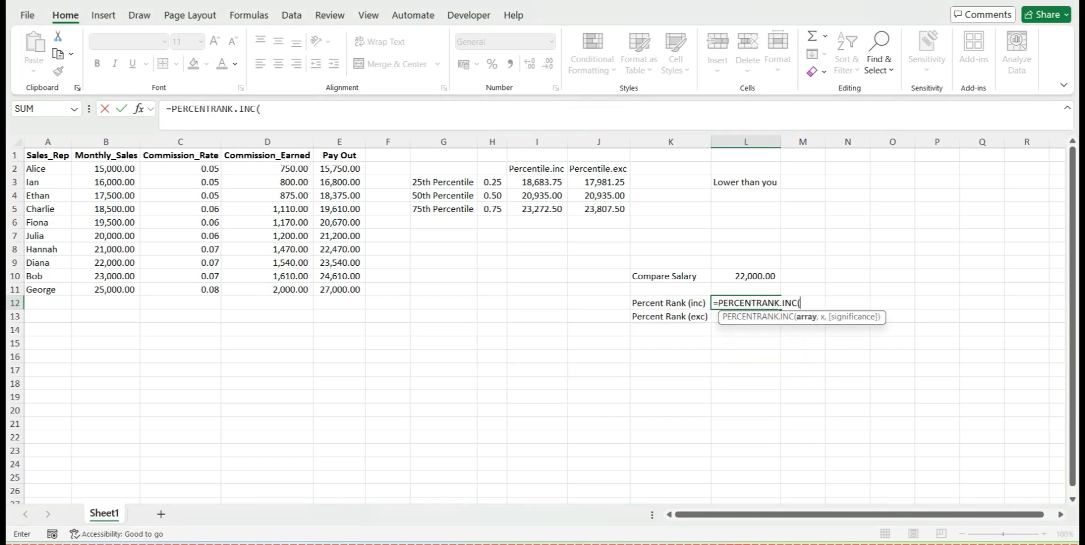
{"action": "left_click", "coordinate": [340, 169]}
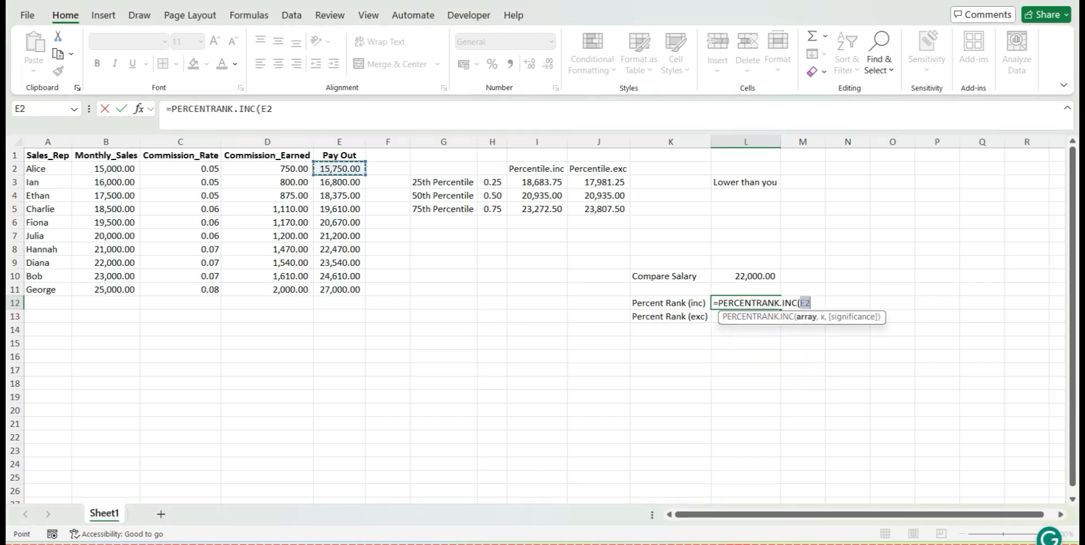
{"action": "left_click_drag", "start_coordinate": [339, 169], "coordinate": [344, 289]}
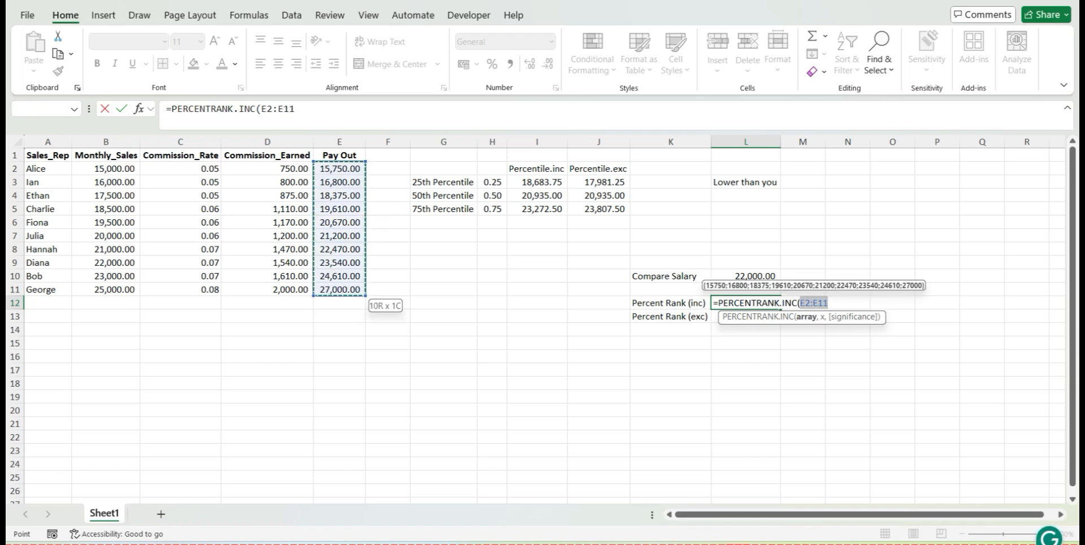
{"action": "type", "text": ","}
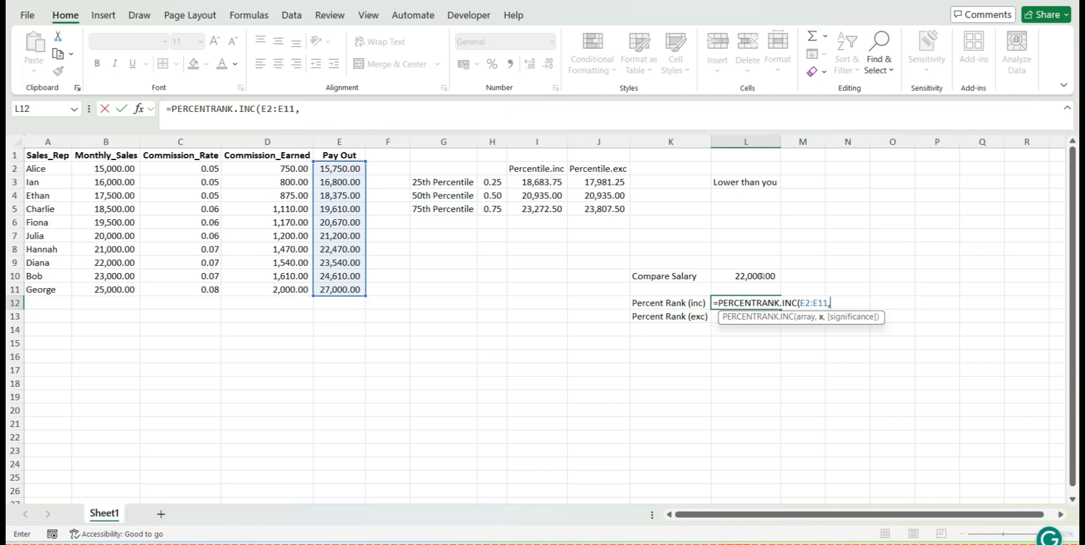
{"action": "left_click", "coordinate": [746, 277]}
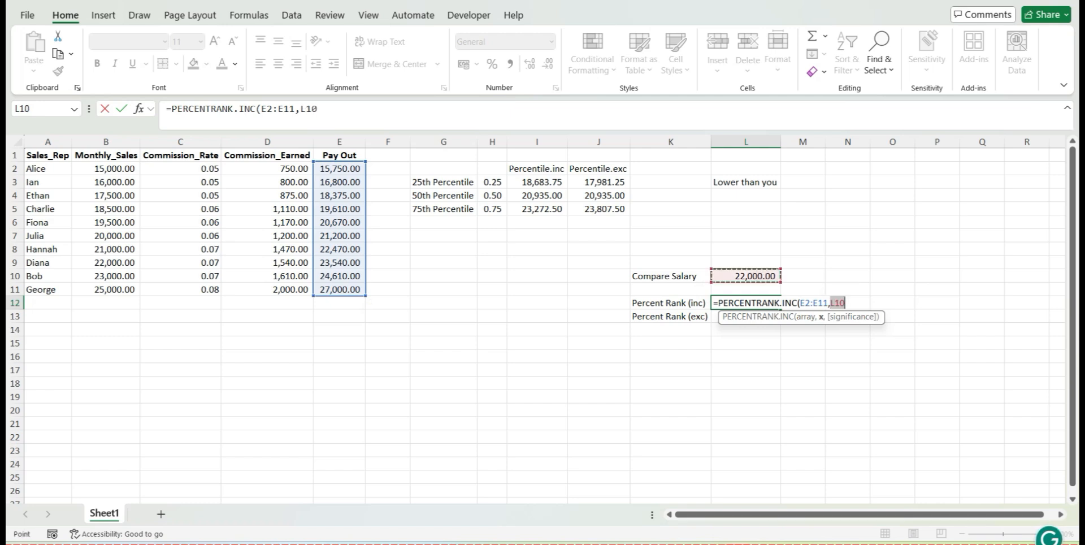
{"action": "type", "text": ")"}
{"action": "key", "text": "Return"}
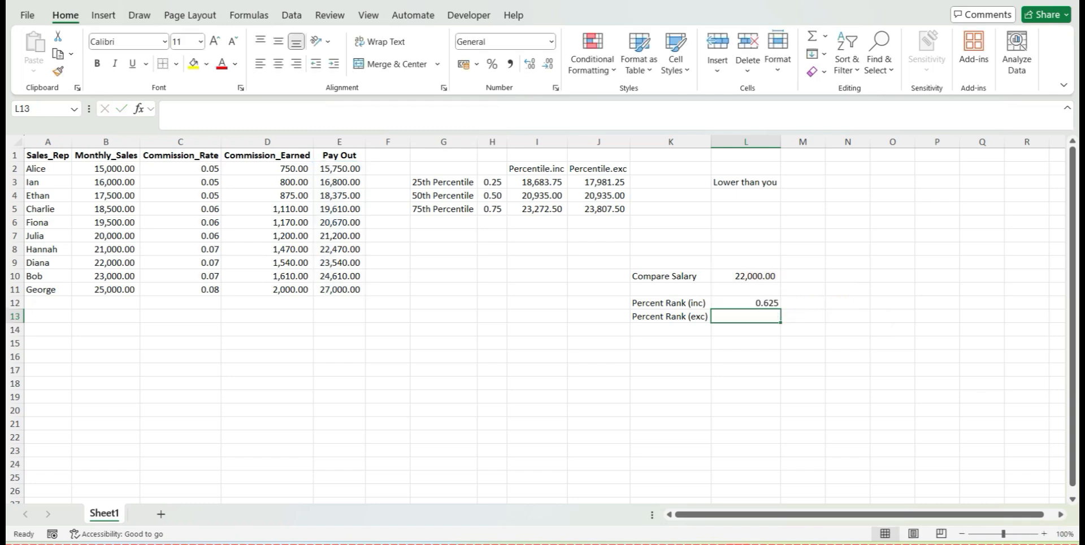
{"action": "left_click", "coordinate": [746, 303]}
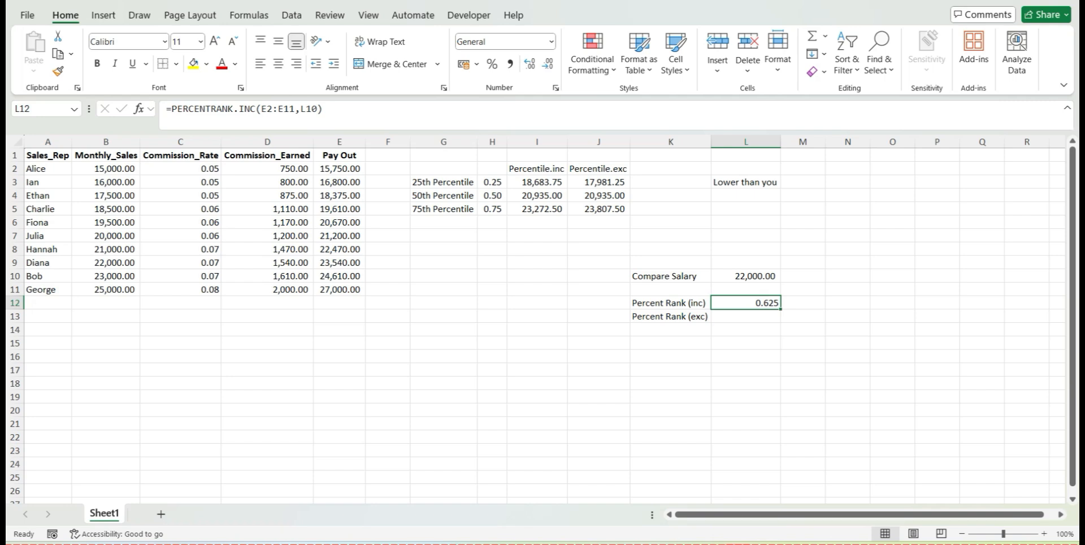
{"action": "left_click", "coordinate": [492, 64]}
Review the exclusive percentiles in J4 and J5, and set the Compare Salary in L10 to the 75th percentile value 23807.5
{"action": "left_click", "coordinate": [598, 196]}
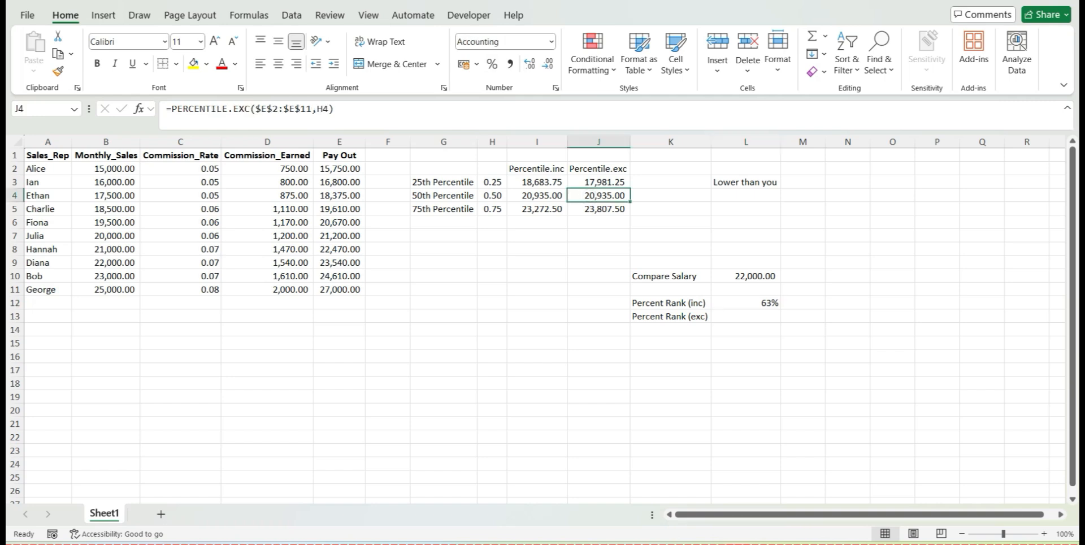
{"action": "left_click", "coordinate": [592, 210]}
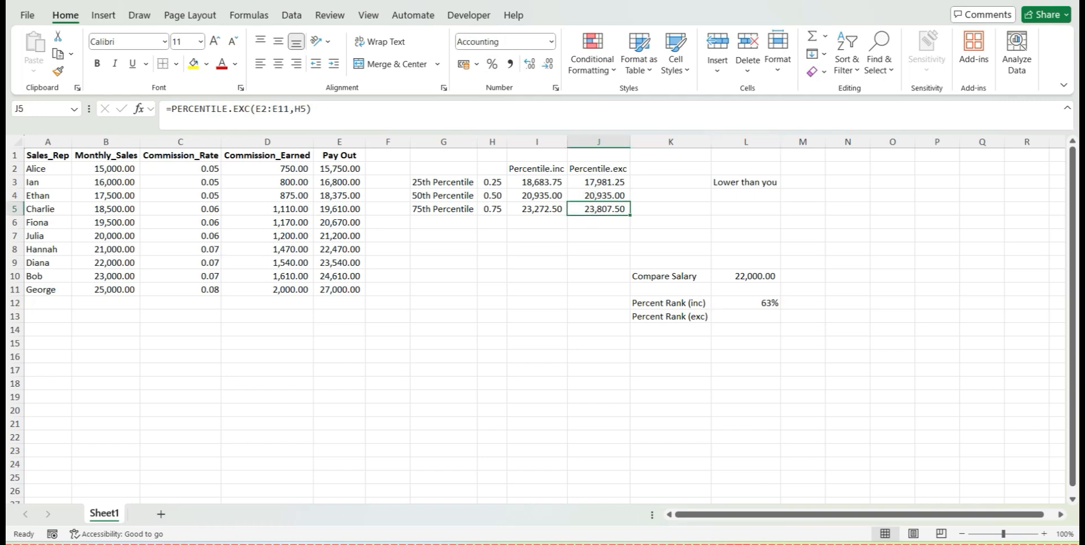
{"action": "left_click", "coordinate": [746, 277]}
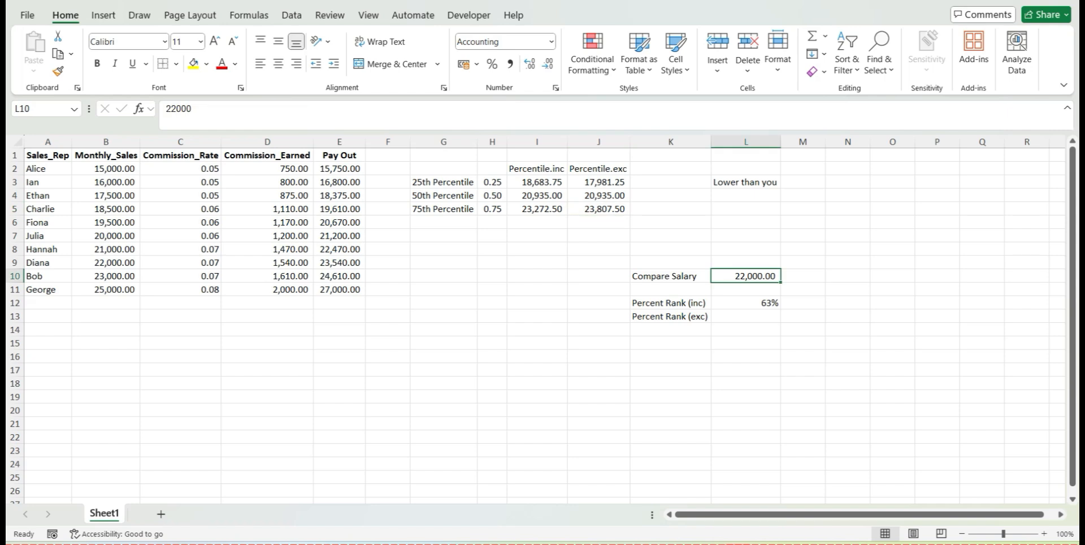
{"action": "key", "text": "Down"}
{"action": "key", "text": "Down"}
{"action": "key", "text": "Up"}
{"action": "key", "text": "Up"}
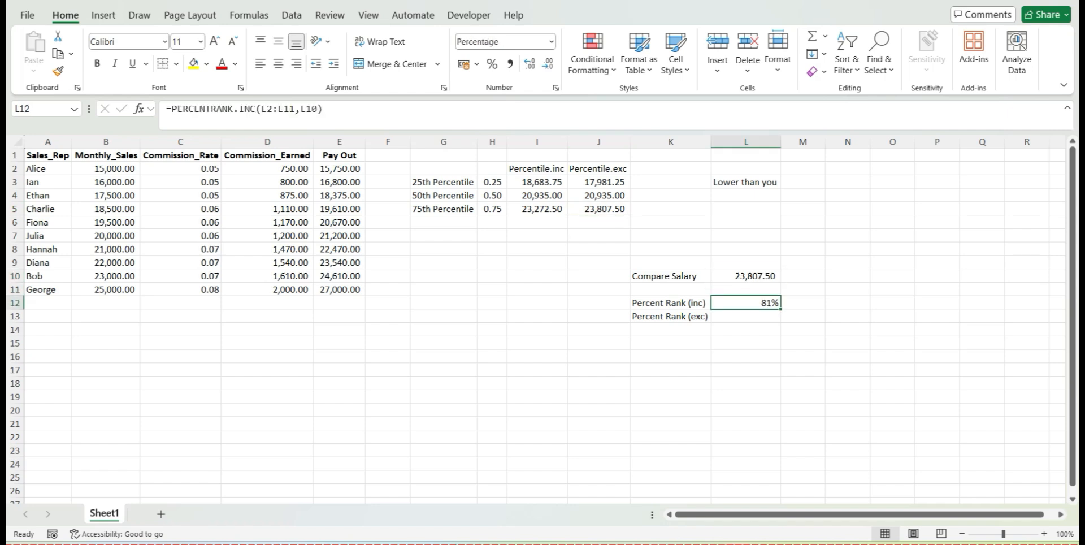
{"action": "key", "text": "Up"}
{"action": "key", "text": "Up"}
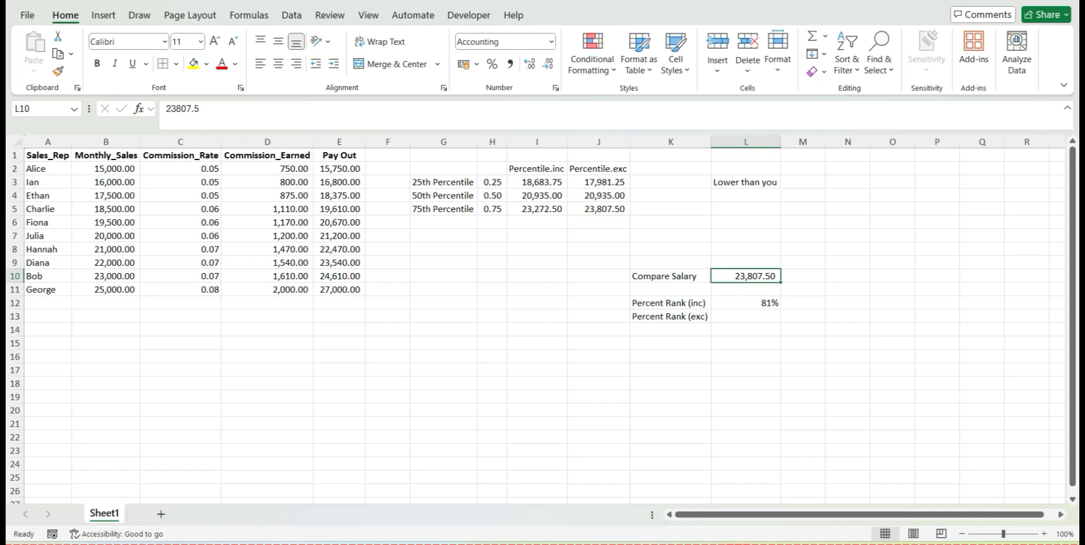
Set the Compare Salary in L10 to 23272.50, matching the inclusive 75th percentile in I5
{"action": "left_click", "coordinate": [537, 209]}
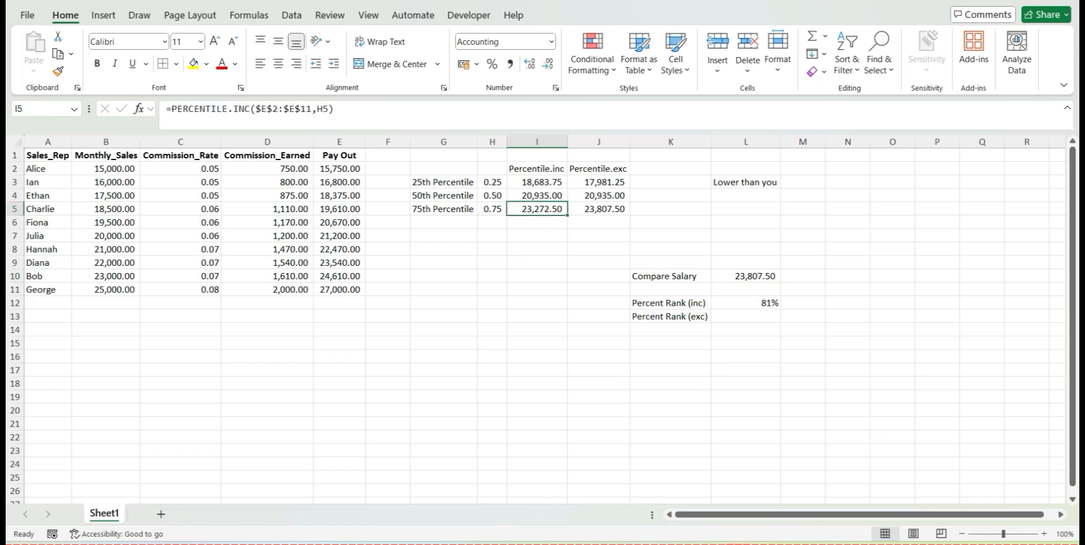
{"action": "left_click", "coordinate": [746, 276]}
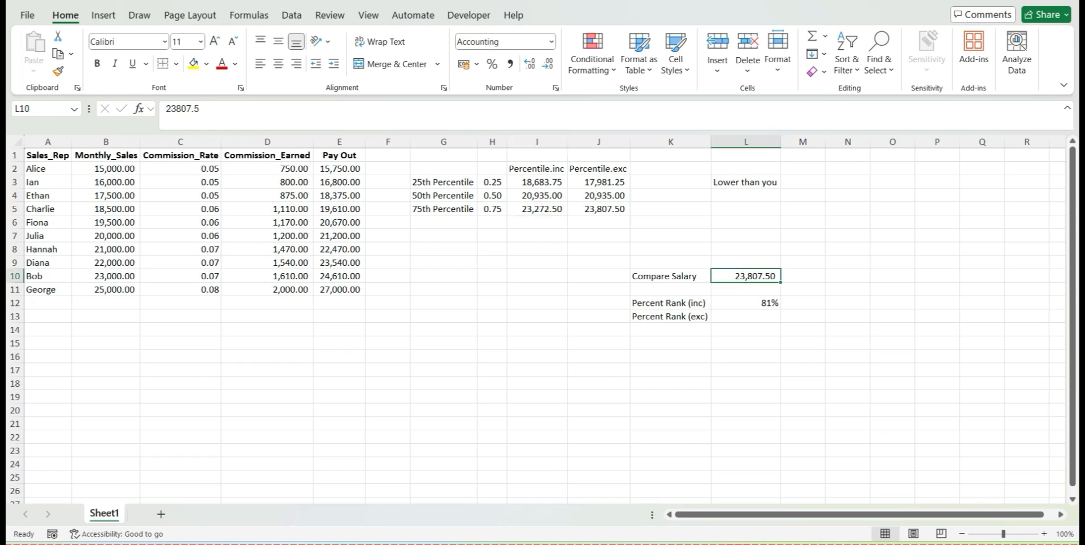
{"action": "type", "text": "23272.50"}
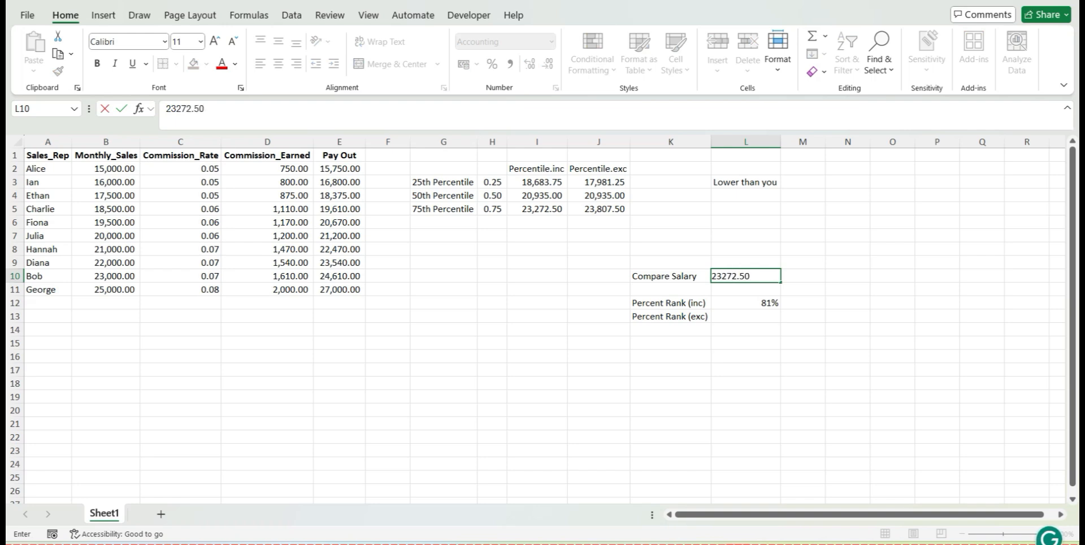
{"action": "key", "text": "Return"}
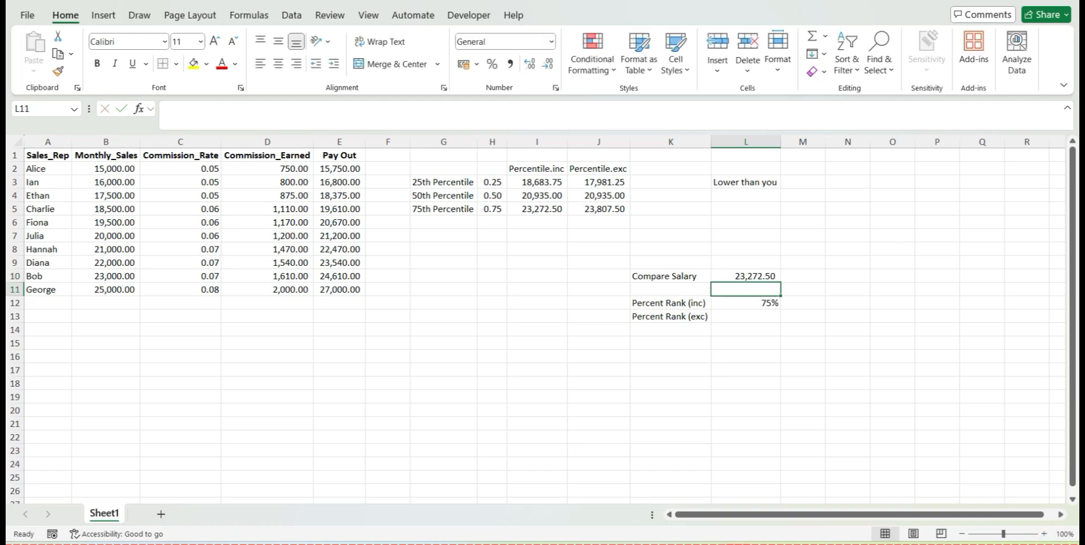
Compare the inclusive percent rank in L12 with the k value in H5, the salary in L10 and the 75th percentile in I5
{"action": "key", "text": "Down"}
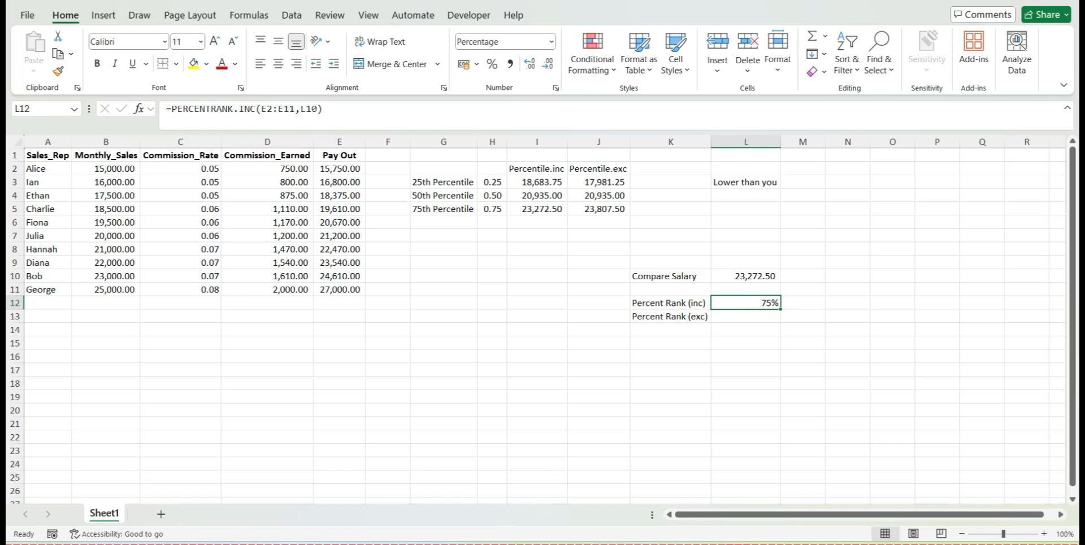
{"action": "left_click", "coordinate": [492, 209]}
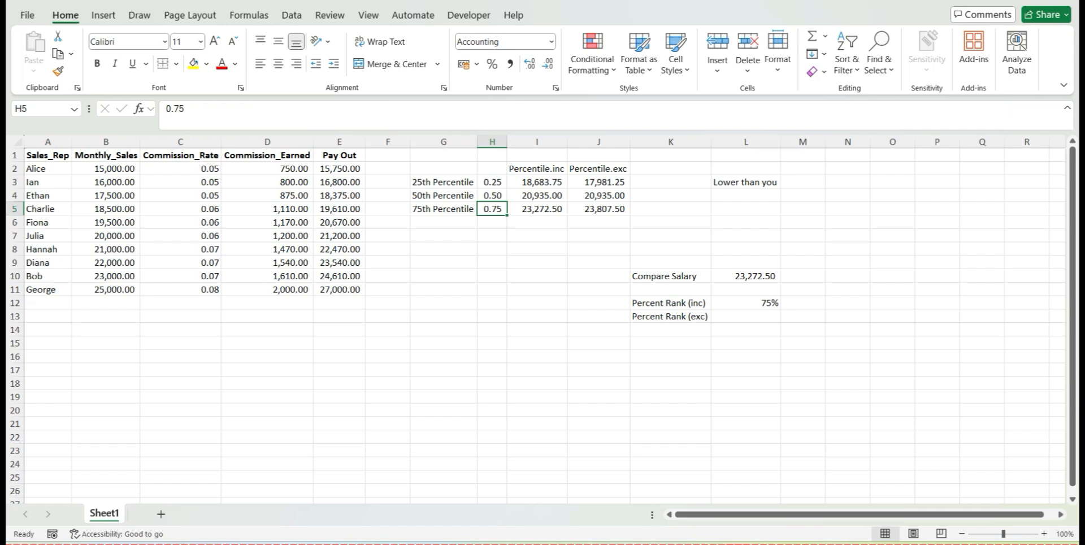
{"action": "left_click", "coordinate": [735, 276]}
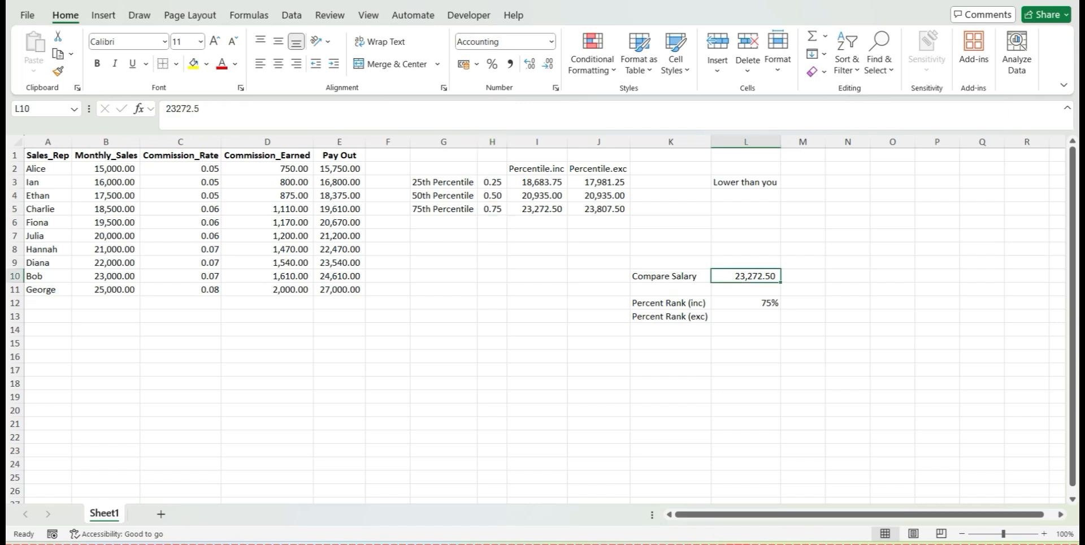
{"action": "left_click", "coordinate": [537, 210]}
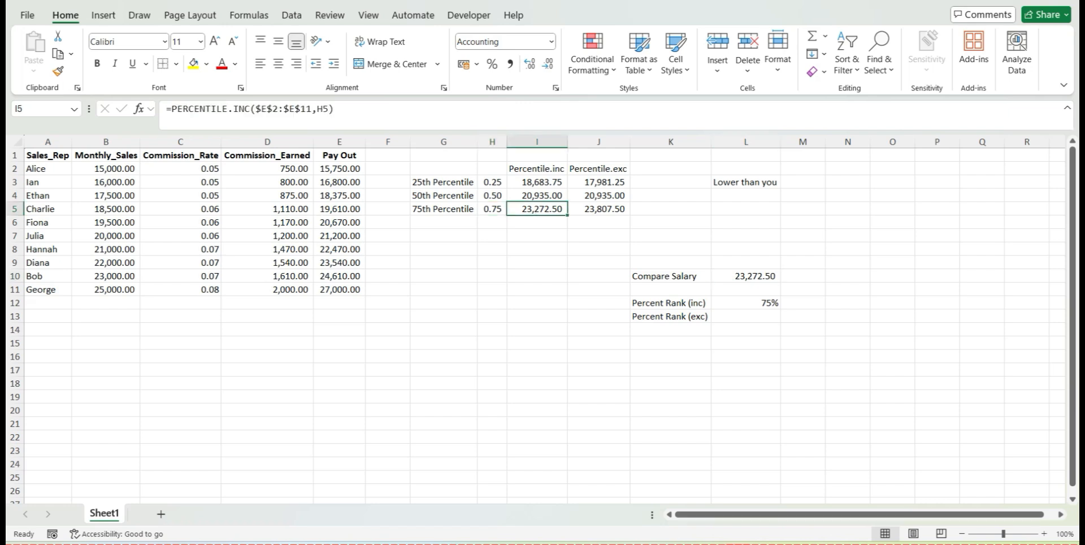
{"action": "left_click", "coordinate": [746, 303]}
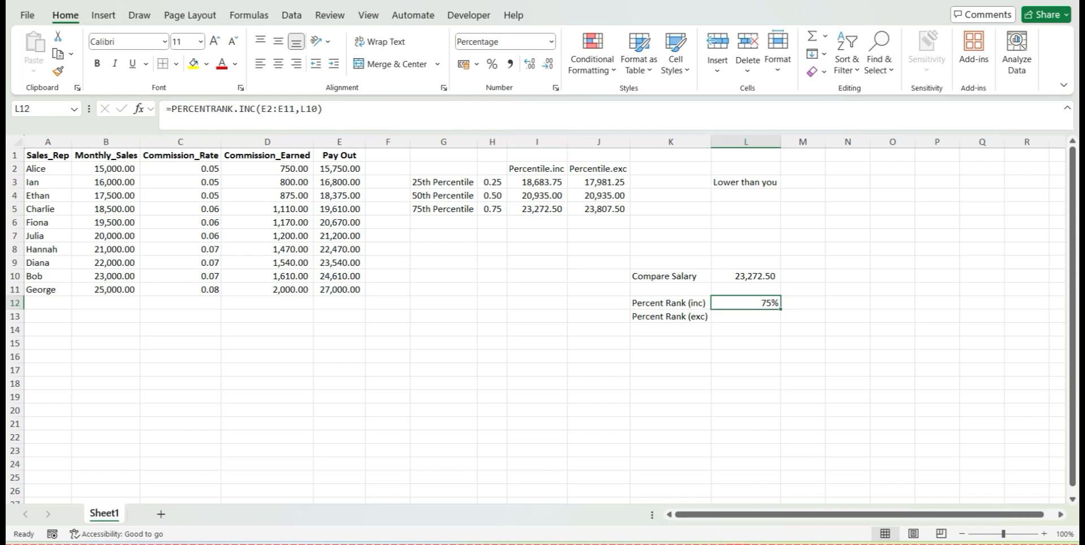
Set the Compare Salary in L10 to 20000 and check the inclusive percent rank in L12
{"action": "left_click", "coordinate": [736, 276]}
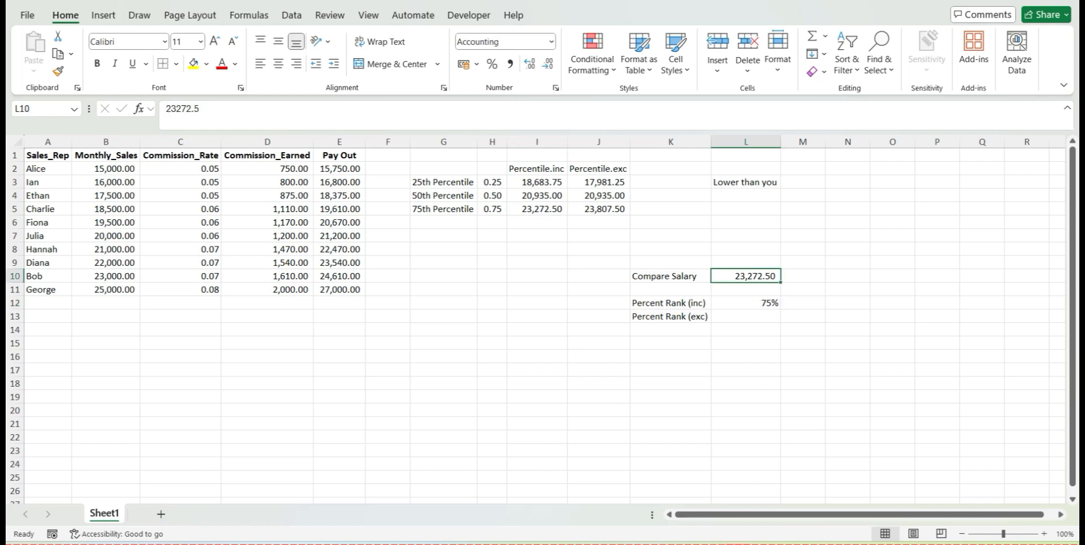
{"action": "type", "text": "20000"}
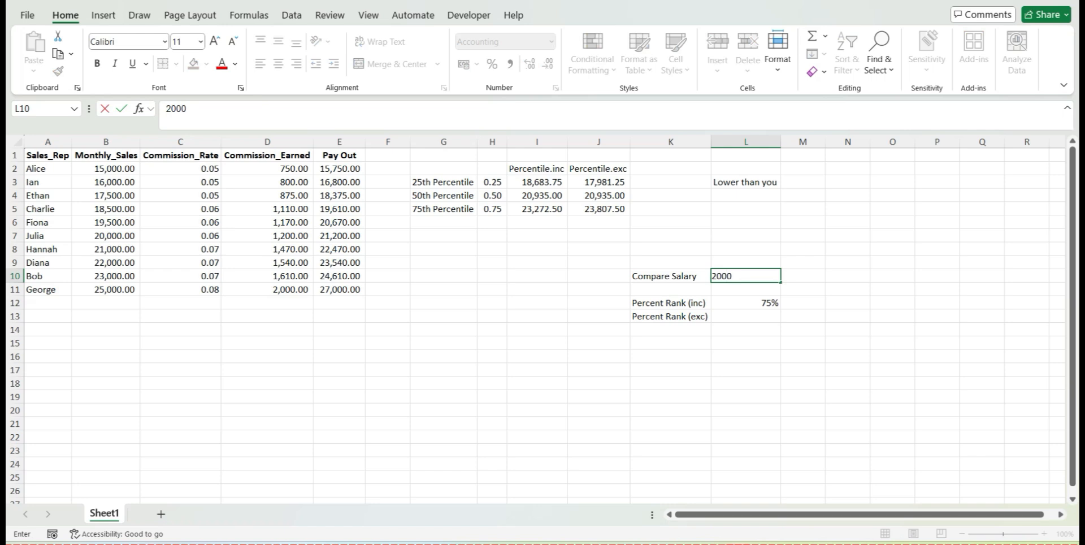
{"action": "key", "text": "Return"}
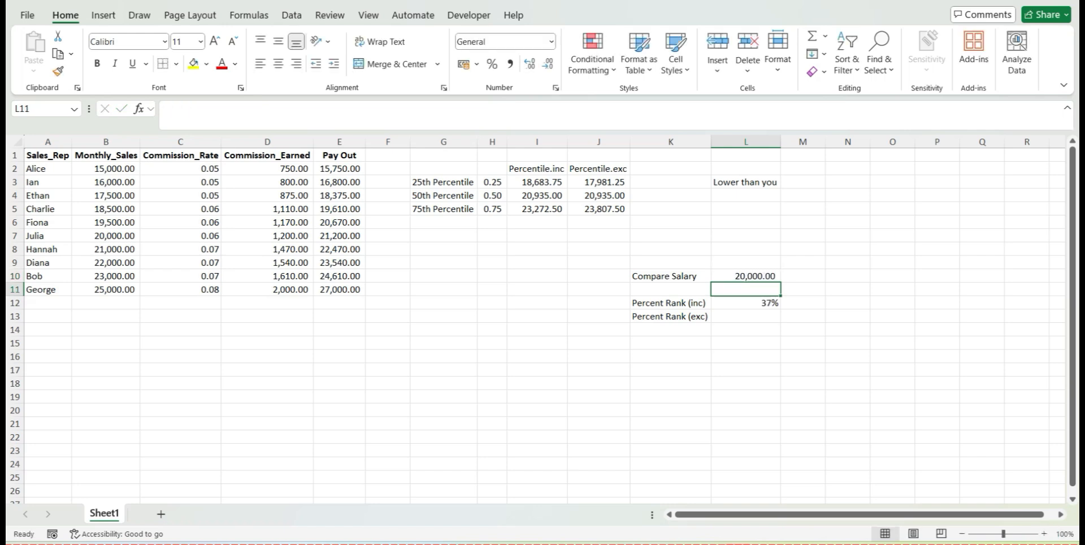
{"action": "key", "text": "Down"}
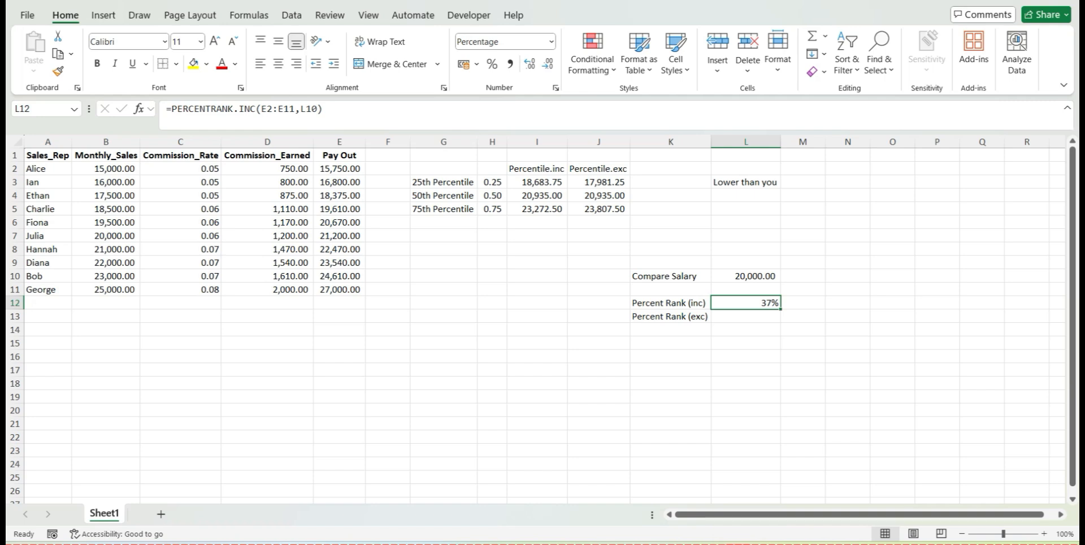
{"action": "key", "text": "Down"}
{"action": "left_click", "coordinate": [756, 277]}
Start a PERCENTRANK.EXC formula in L13 for the exclusive percent rank
{"action": "left_click", "coordinate": [746, 316]}
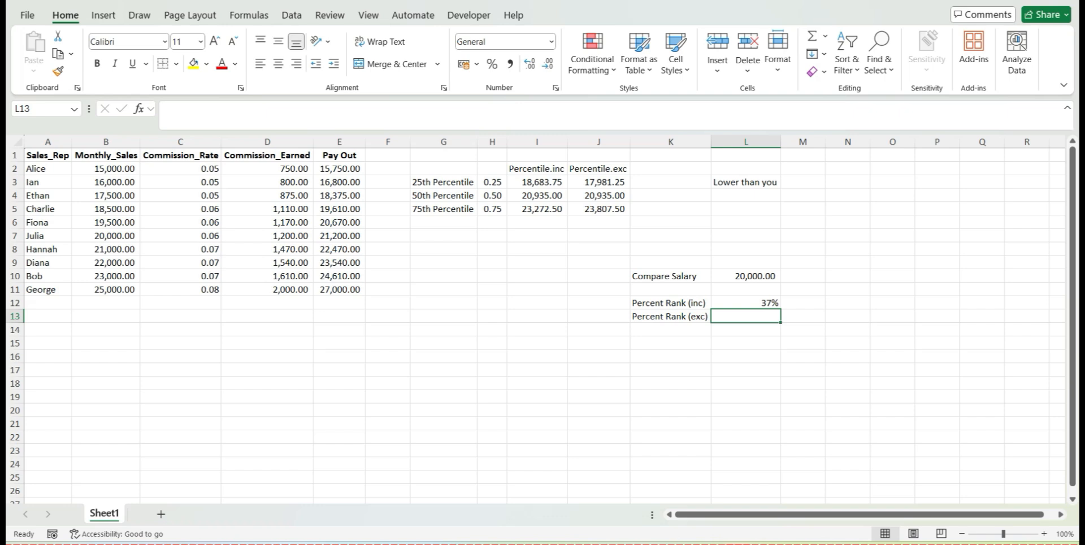
{"action": "type", "text": "=per"}
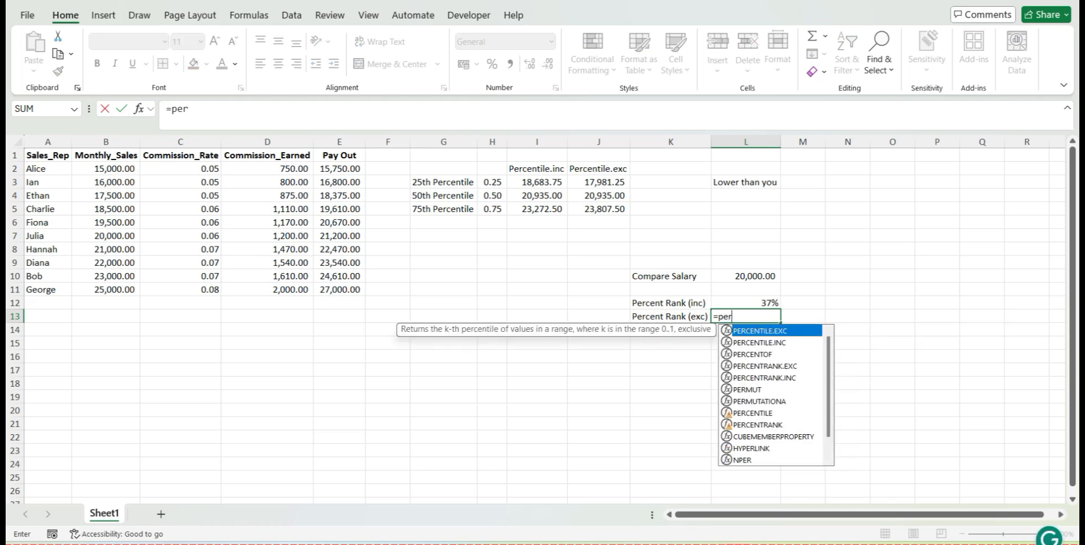
{"action": "type", "text": "ce"}
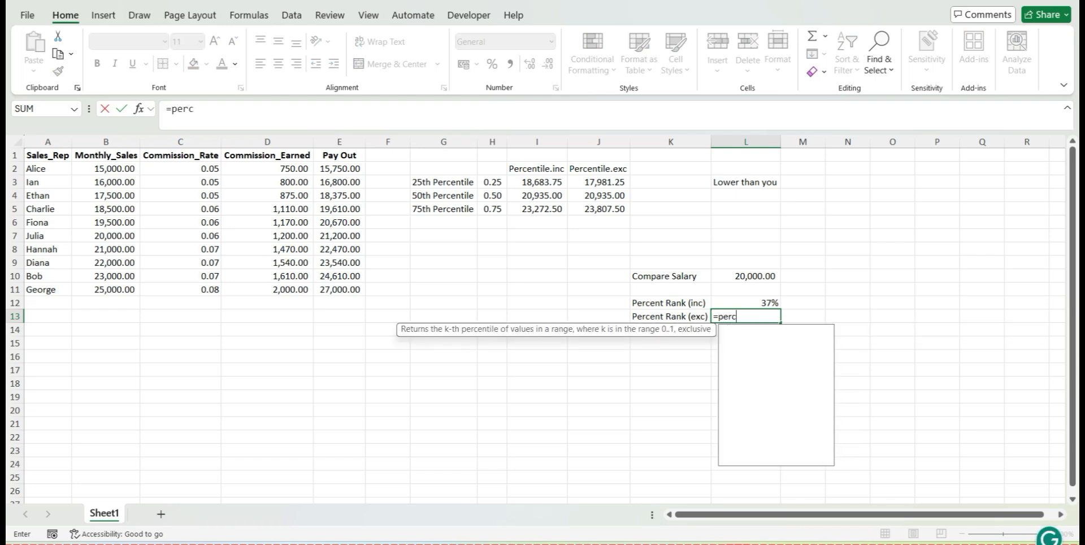
{"action": "key", "text": "Down"}
{"action": "key", "text": "Down"}
{"action": "key", "text": "Down"}
{"action": "key", "text": "Tab"}
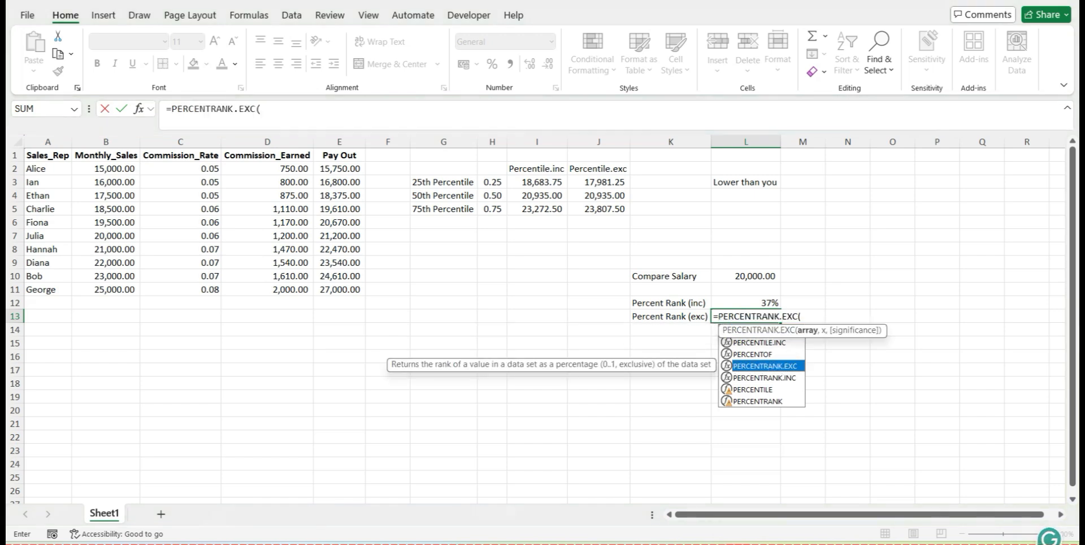
Complete the L13 formula with the Pay Out values E2:E11 as the array and the Compare Salary in L10 as x
{"action": "left_click", "coordinate": [339, 168]}
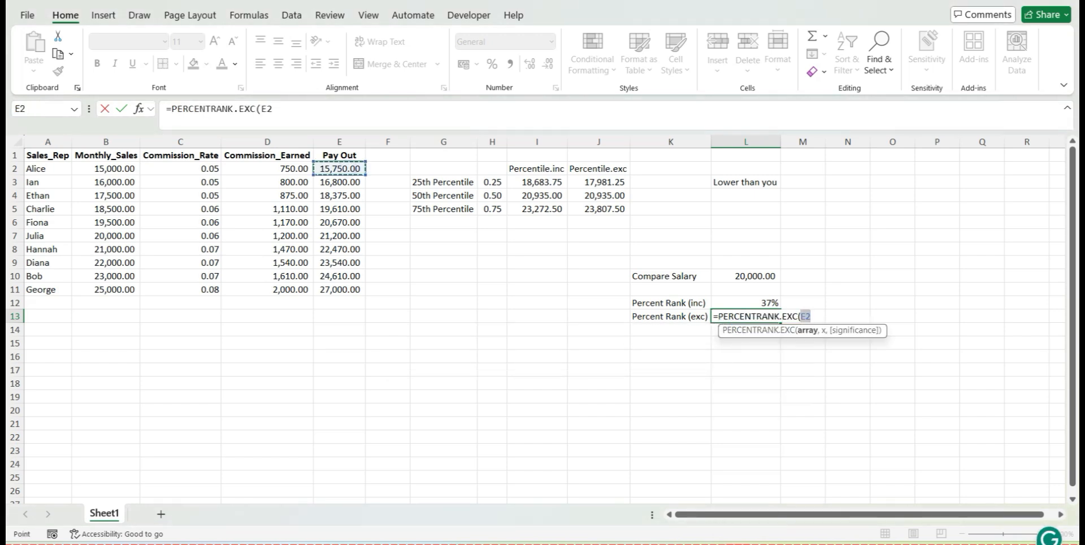
{"action": "key", "text": "shift+Left"}
{"action": "key", "text": "shift+Left"}
{"action": "key", "text": "shift+Left"}
{"action": "key", "text": "shift+Left"}
{"action": "key", "text": "shift+Left"}
{"action": "key", "text": "shift+Left"}
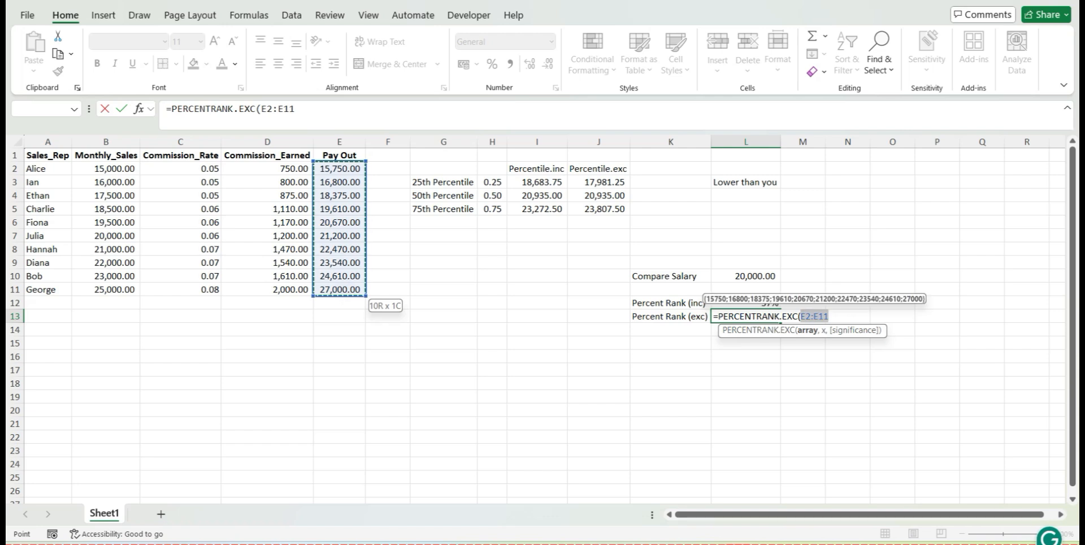
{"action": "key", "text": "Right"}
{"action": "type", "text": ","}
{"action": "left_click", "coordinate": [737, 276]}
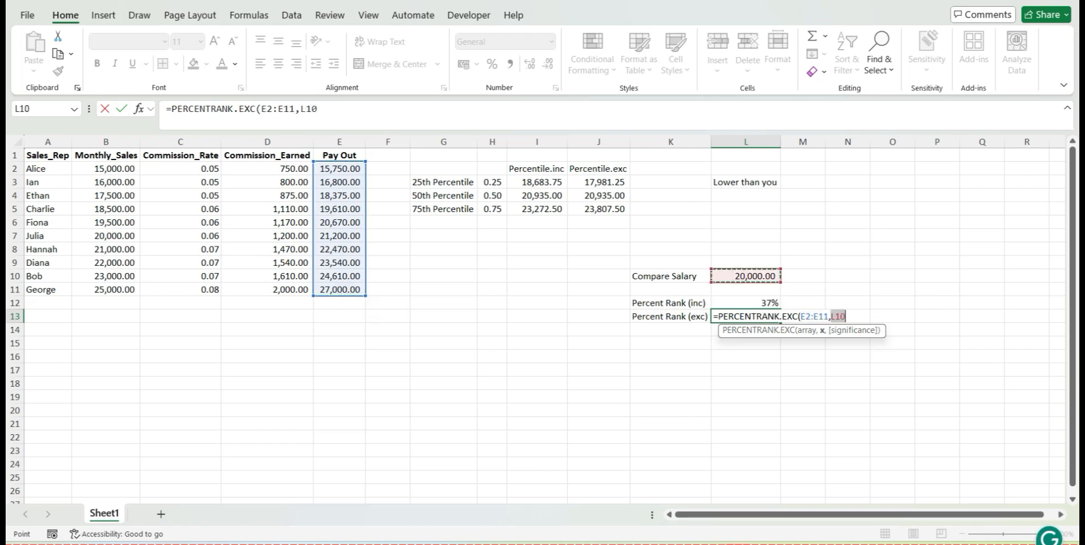
{"action": "type", "text": ")"}
{"action": "key", "text": "Return"}
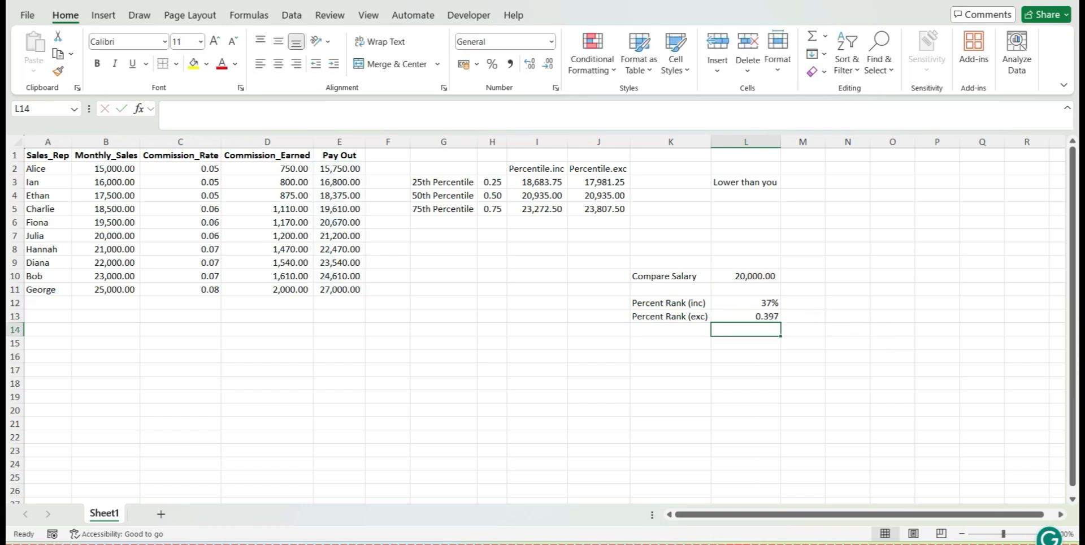
Format the exclusive percent rank in L13 as a percentage and compare it with the Compare Salary in L10
{"action": "left_click", "coordinate": [748, 317]}
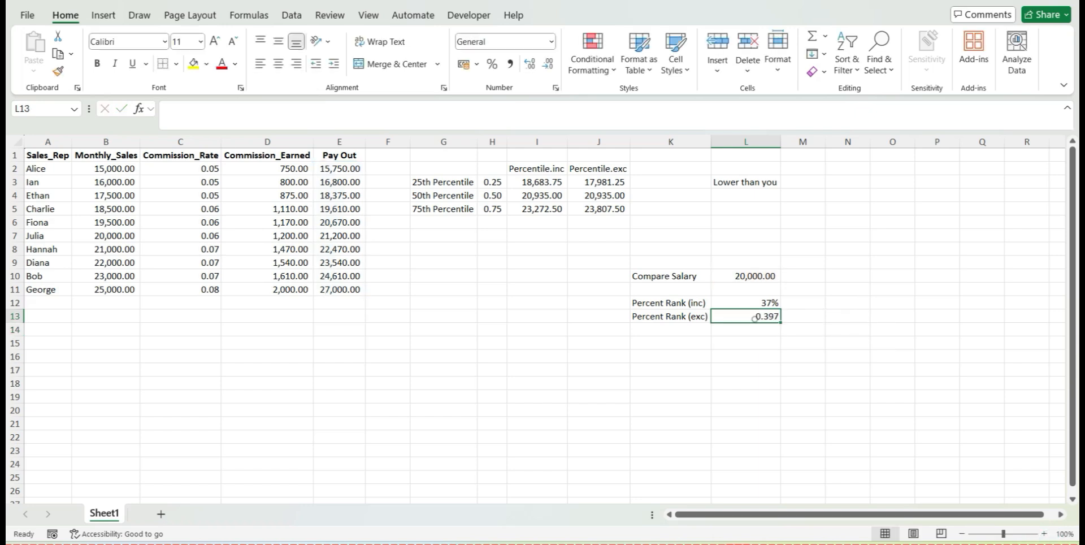
{"action": "left_click", "coordinate": [510, 63]}
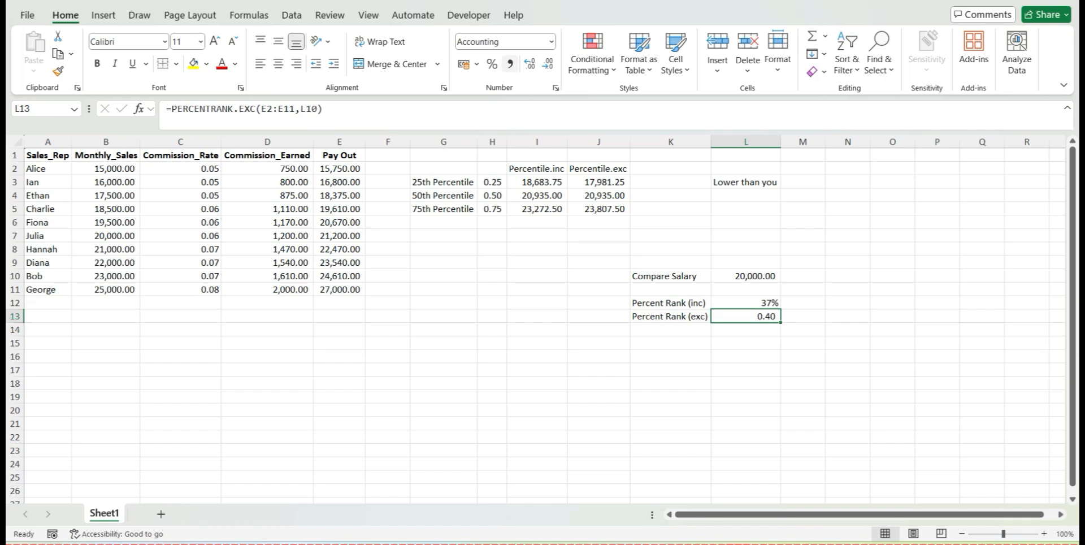
{"action": "left_click", "coordinate": [492, 63]}
{"action": "left_click", "coordinate": [757, 278]}
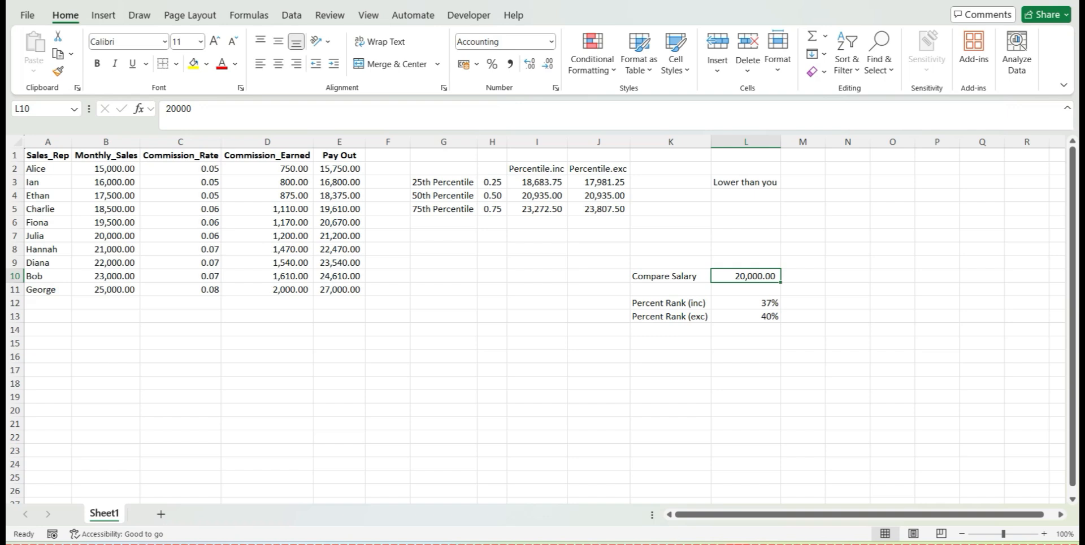
{"action": "left_click", "coordinate": [733, 317]}
{"action": "left_click", "coordinate": [738, 276]}
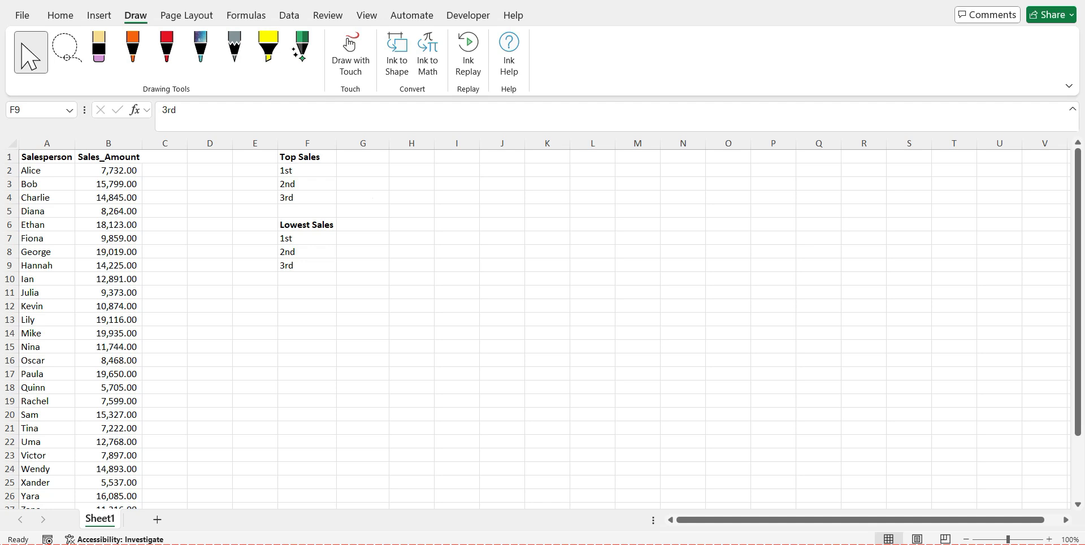
Review the Top Sales labels 1st to 3rd in F2:F4 and the result cells beside them in the sales workbook
{"action": "left_click", "coordinate": [308, 142]}
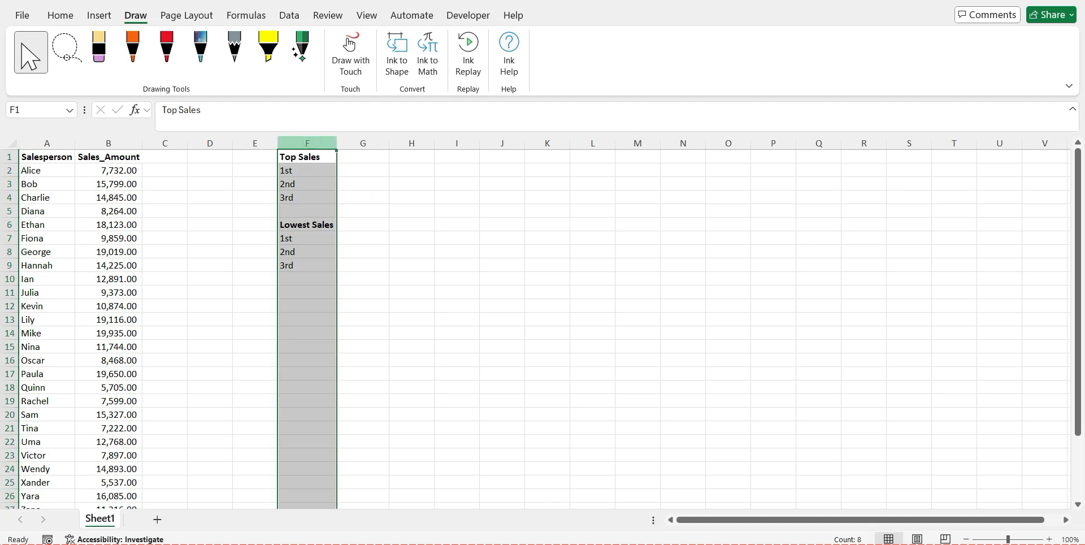
{"action": "left_click", "coordinate": [313, 171]}
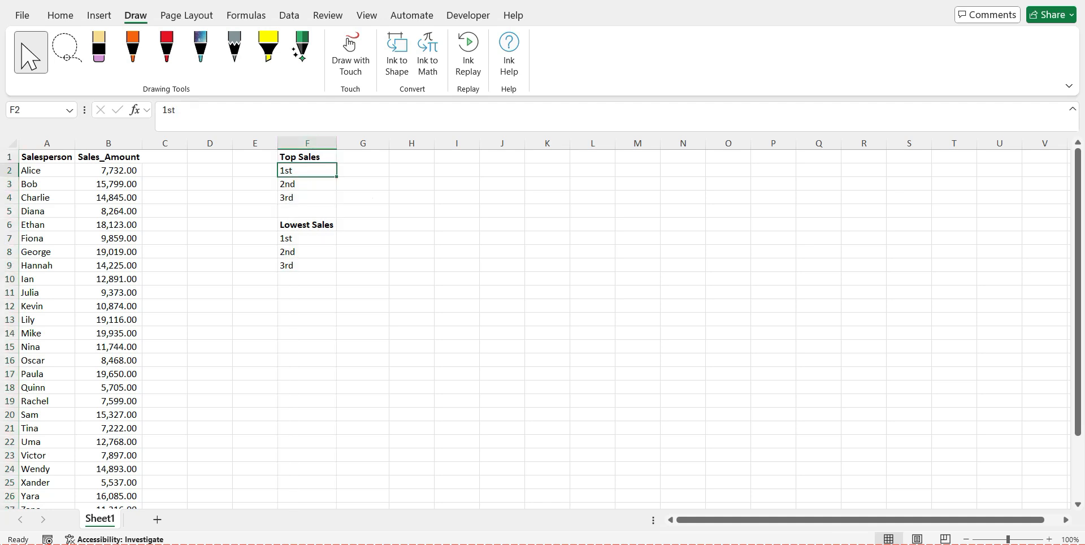
{"action": "left_click", "coordinate": [366, 171]}
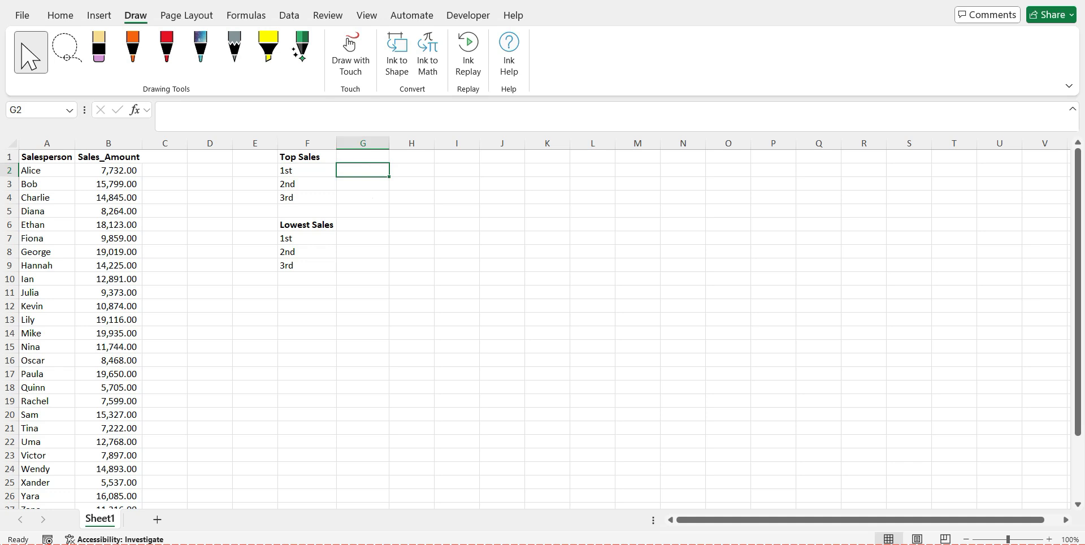
{"action": "left_click", "coordinate": [313, 170]}
{"action": "left_click", "coordinate": [320, 196]}
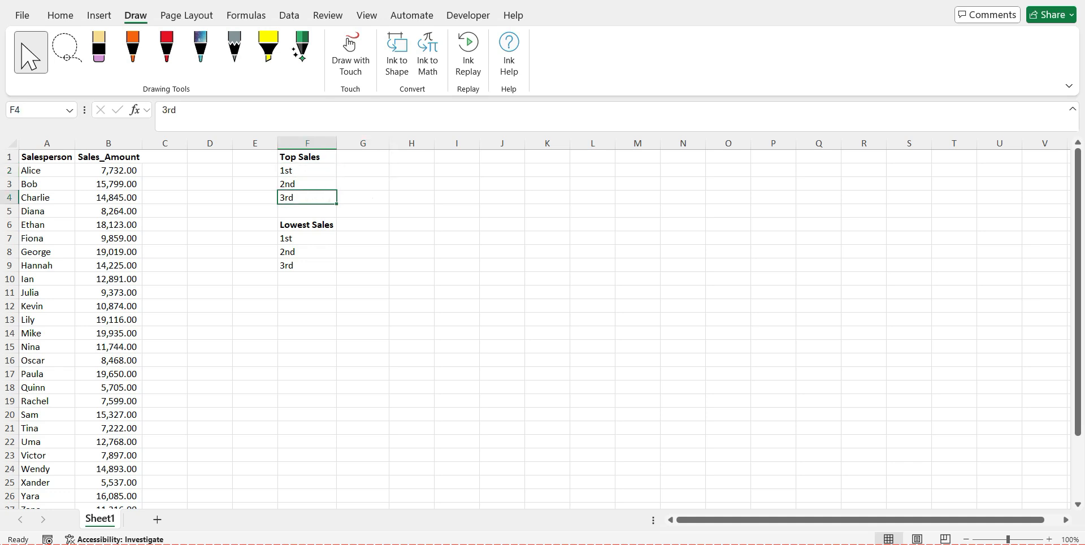
{"action": "left_click", "coordinate": [374, 169]}
{"action": "left_click", "coordinate": [367, 197]}
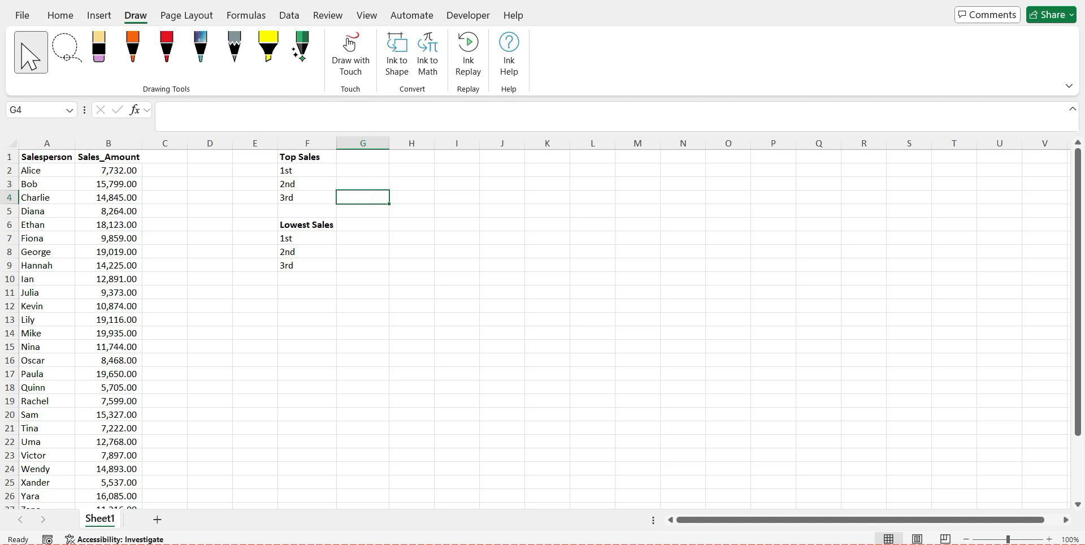
Review the Lowest Sales labels in F7:F9 and the Salesperson and Sales_Amount columns
{"action": "left_click", "coordinate": [319, 226]}
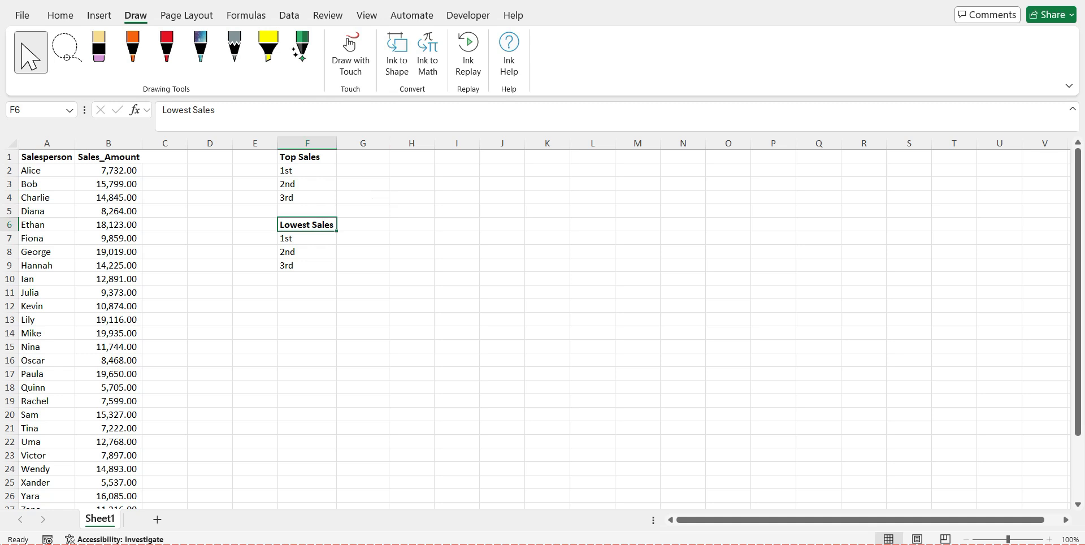
{"action": "left_click", "coordinate": [319, 237]}
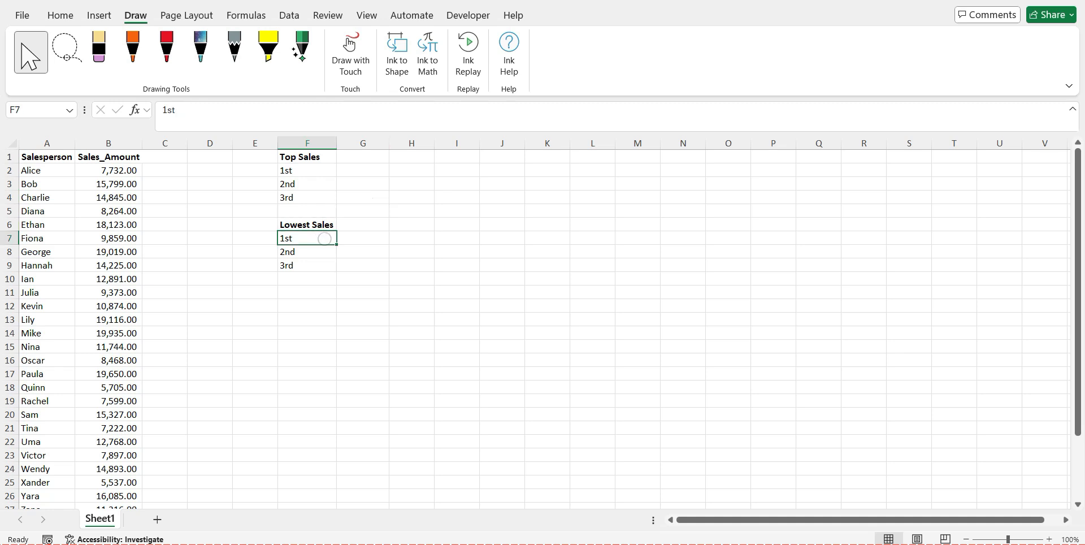
{"action": "left_click", "coordinate": [314, 251]}
{"action": "left_click", "coordinate": [319, 266]}
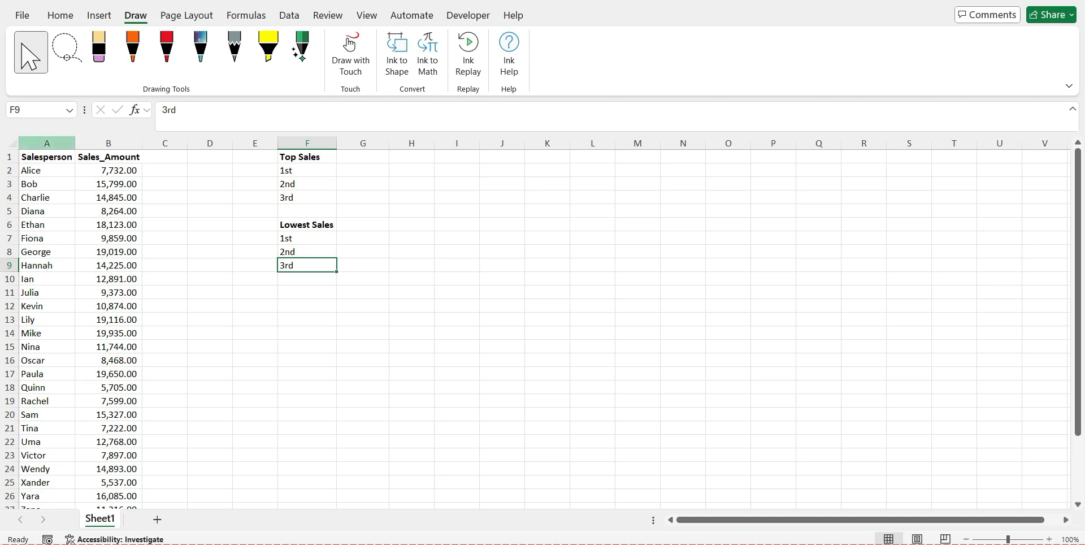
{"action": "left_click", "coordinate": [47, 143]}
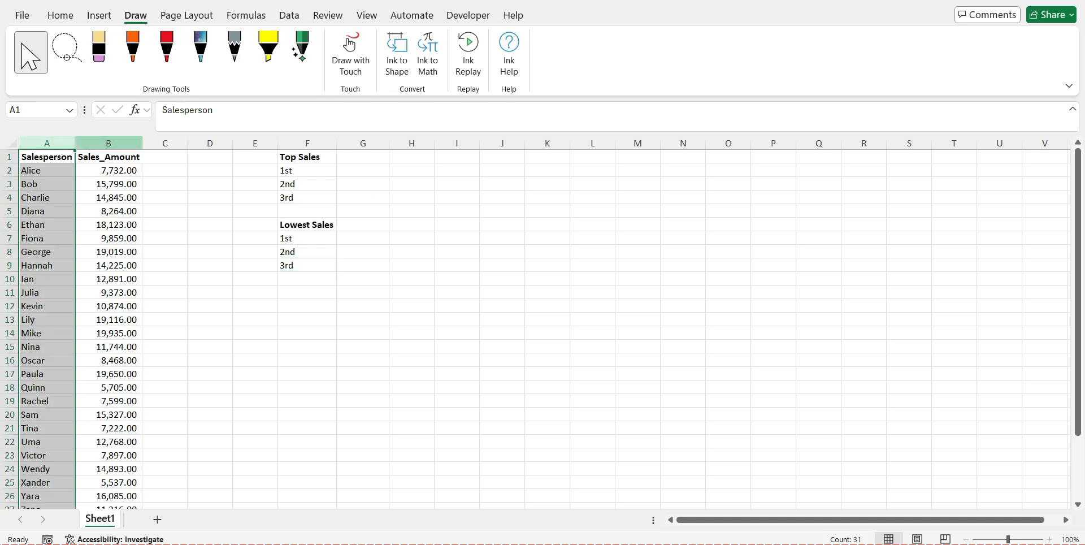
{"action": "left_click", "coordinate": [108, 143]}
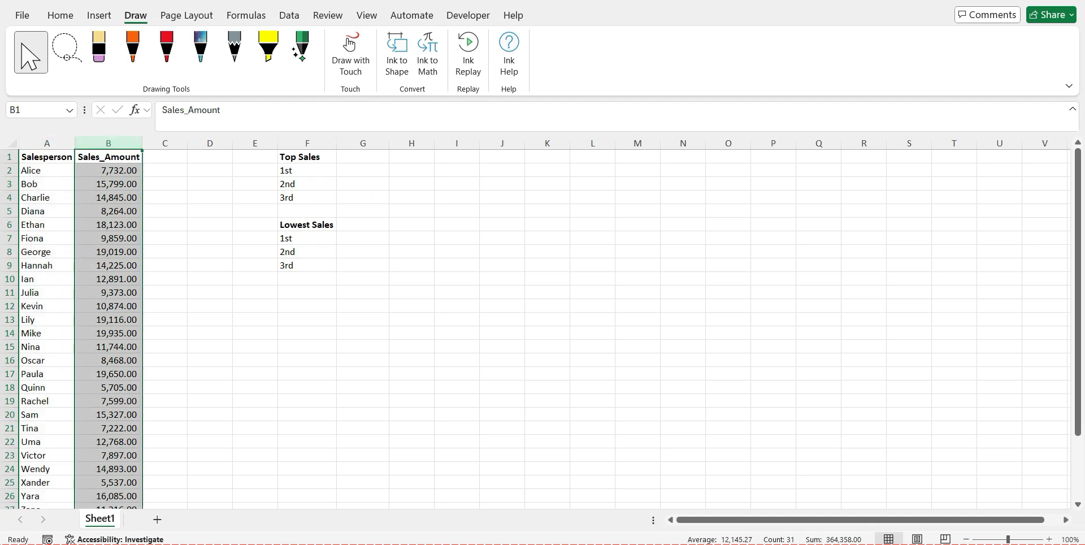
Start a LARGE formula in G2 for the 1st Top Sales value
{"action": "left_click", "coordinate": [363, 170]}
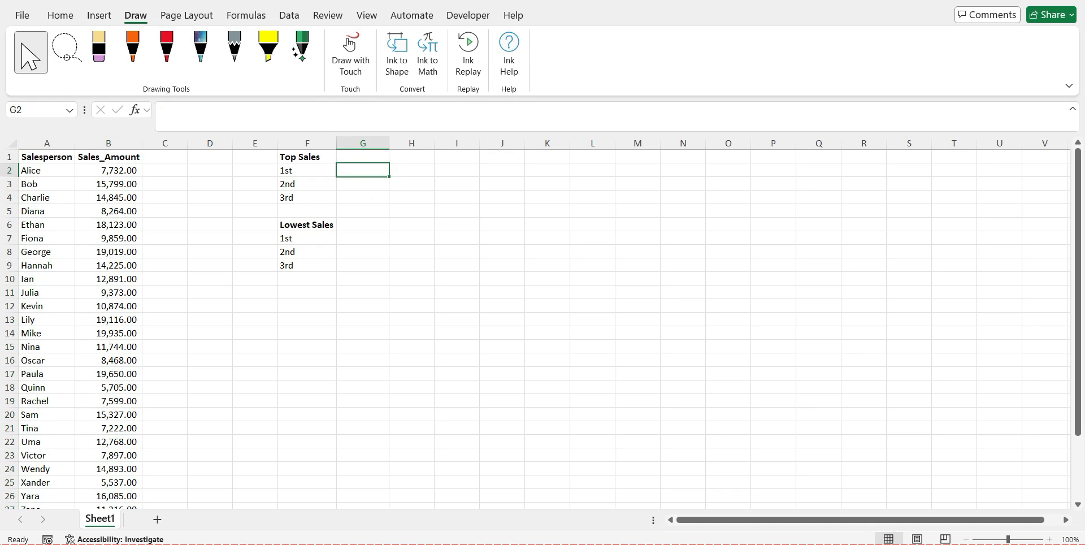
{"action": "type", "text": "="}
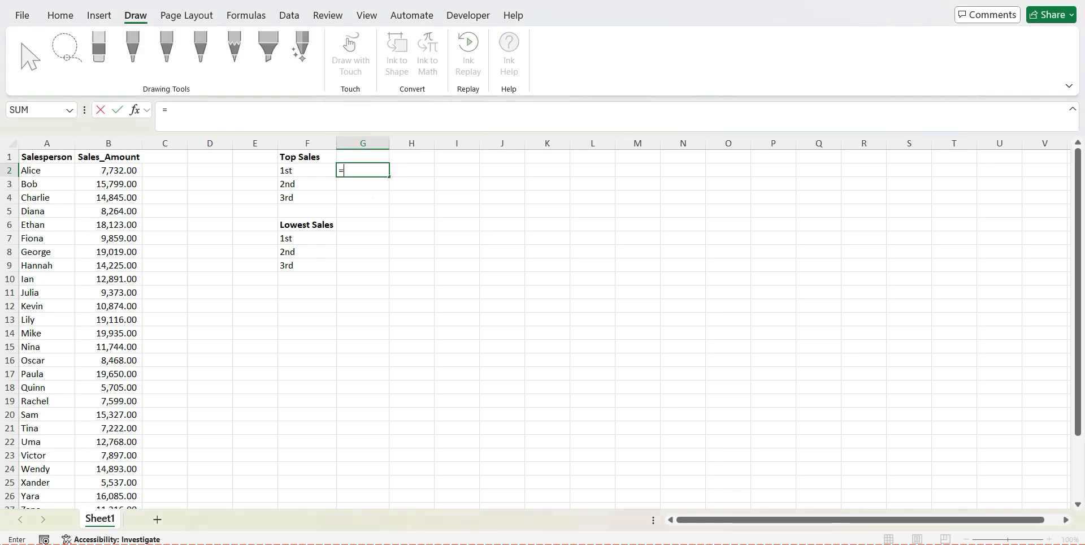
{"action": "type", "text": "LA"}
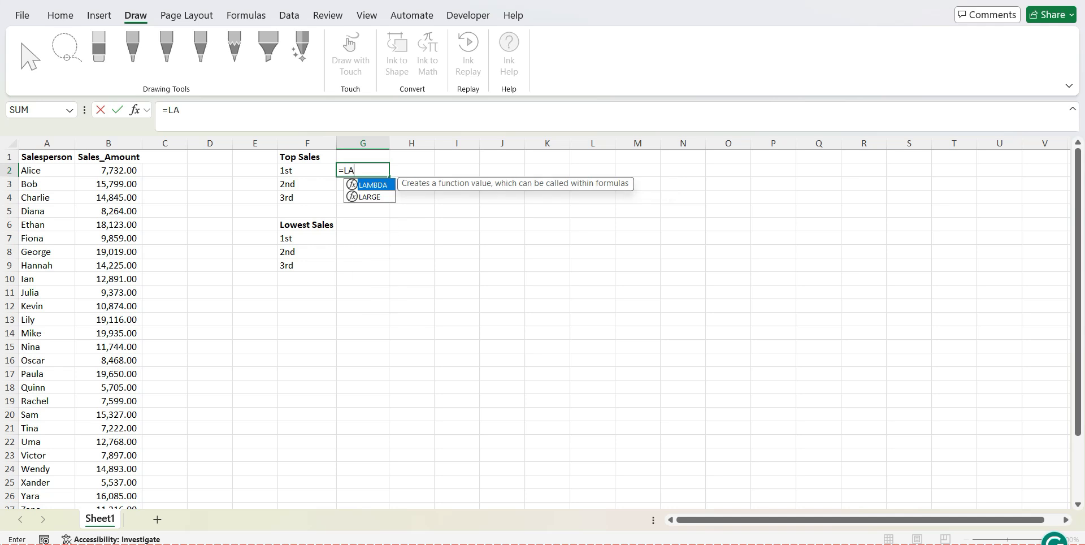
{"action": "type", "text": "RGE"}
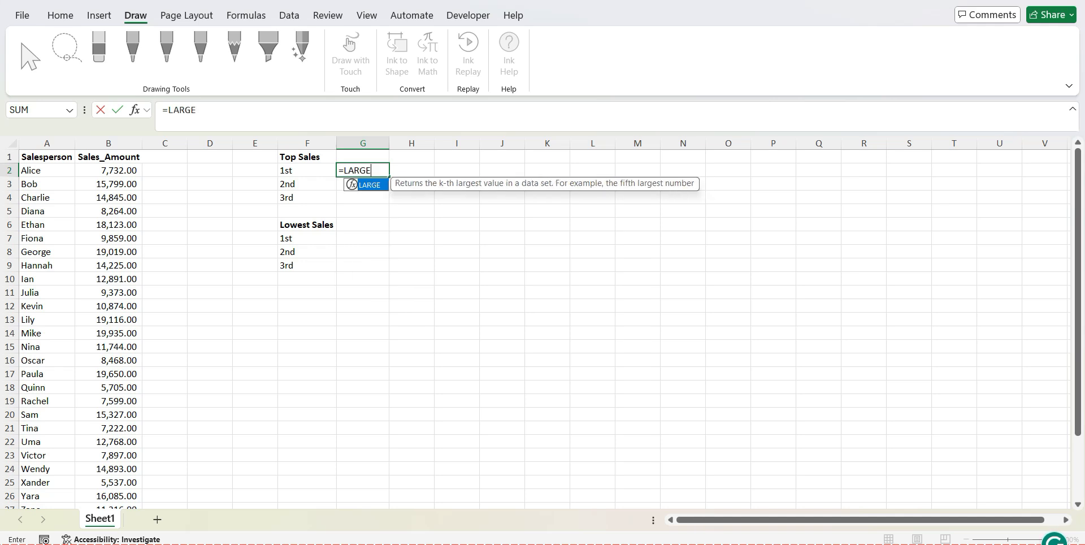
{"action": "type", "text": "("}
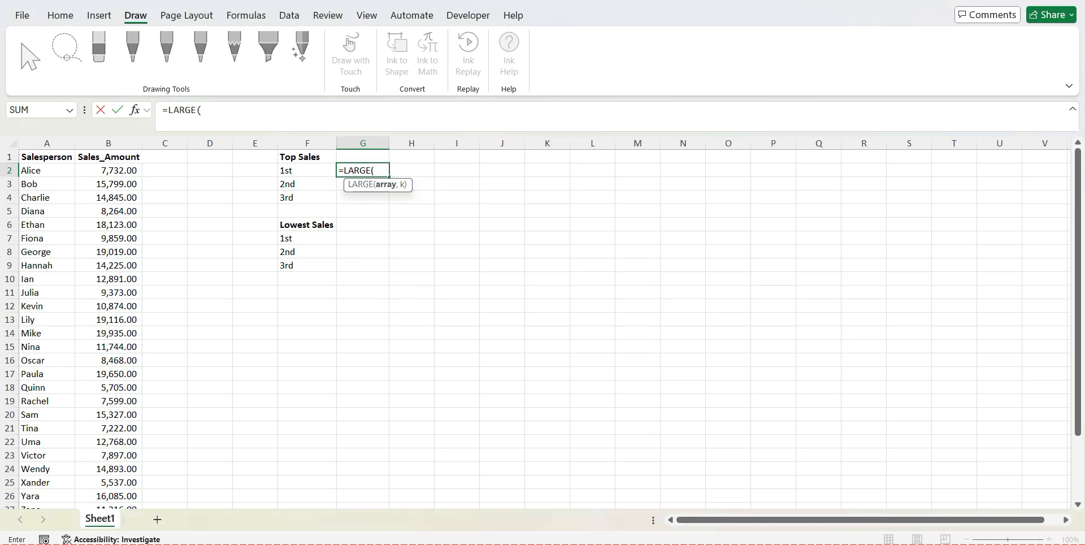
Try the whole column B as the LARGE array and check where the sales data ends
{"action": "left_click", "coordinate": [129, 144]}
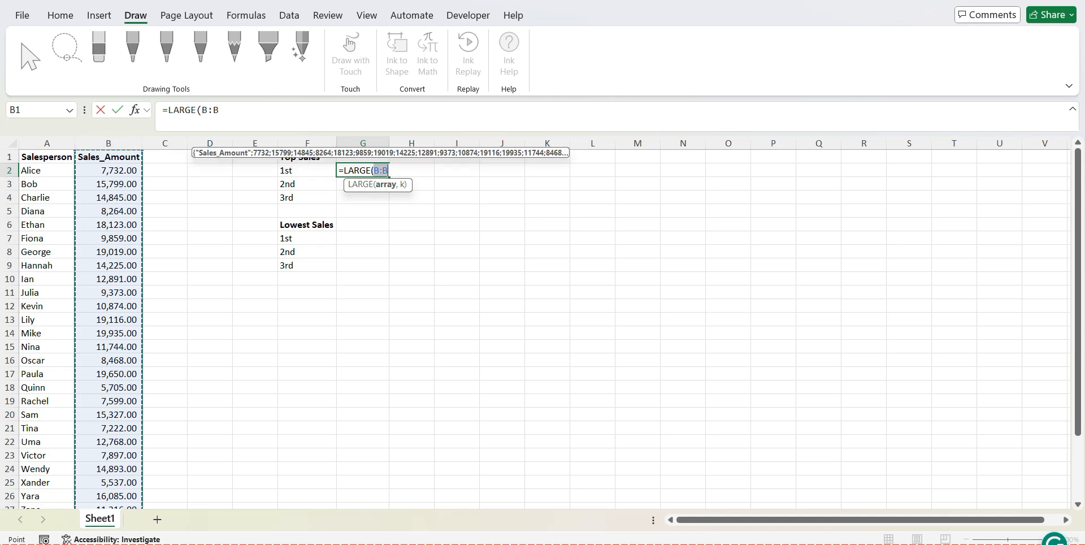
{"action": "left_click_drag", "start_coordinate": [1078, 178], "coordinate": [1077, 243]}
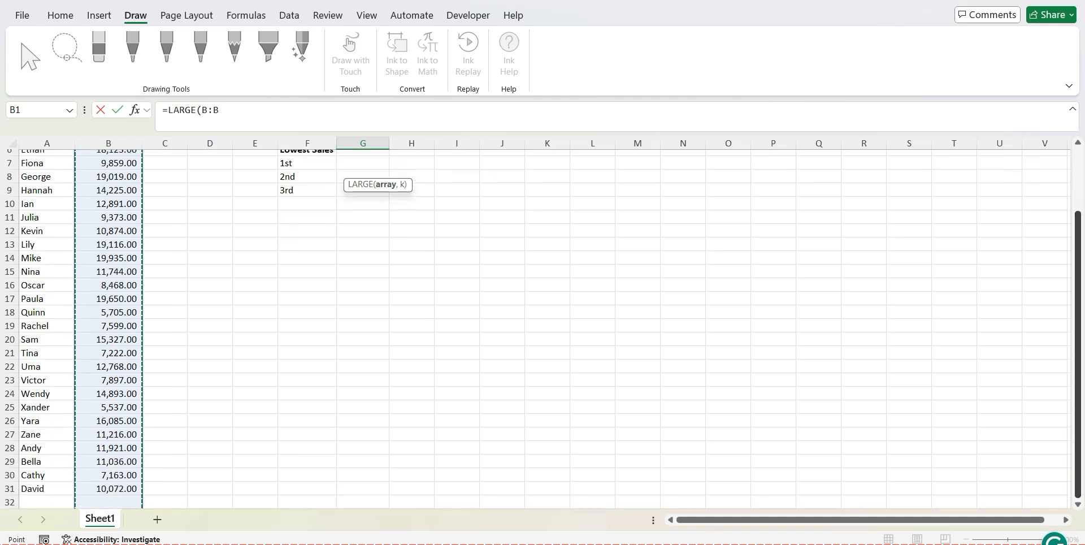
{"action": "left_click", "coordinate": [1078, 504]}
{"action": "left_click", "coordinate": [1078, 504]}
{"action": "left_click", "coordinate": [1077, 504]}
{"action": "left_click", "coordinate": [1077, 505]}
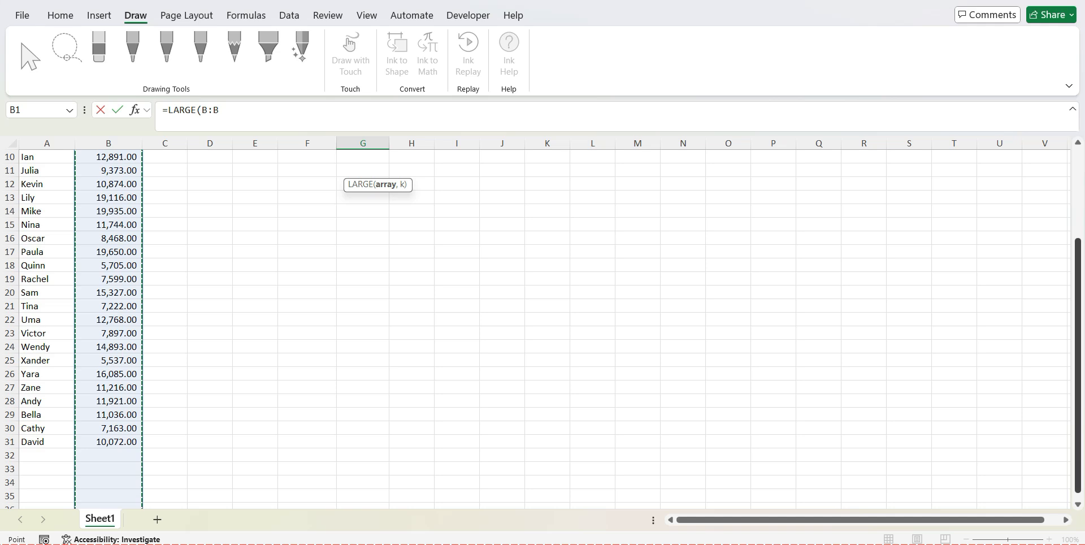
{"action": "left_click_drag", "start_coordinate": [1078, 398], "coordinate": [1078, 308]}
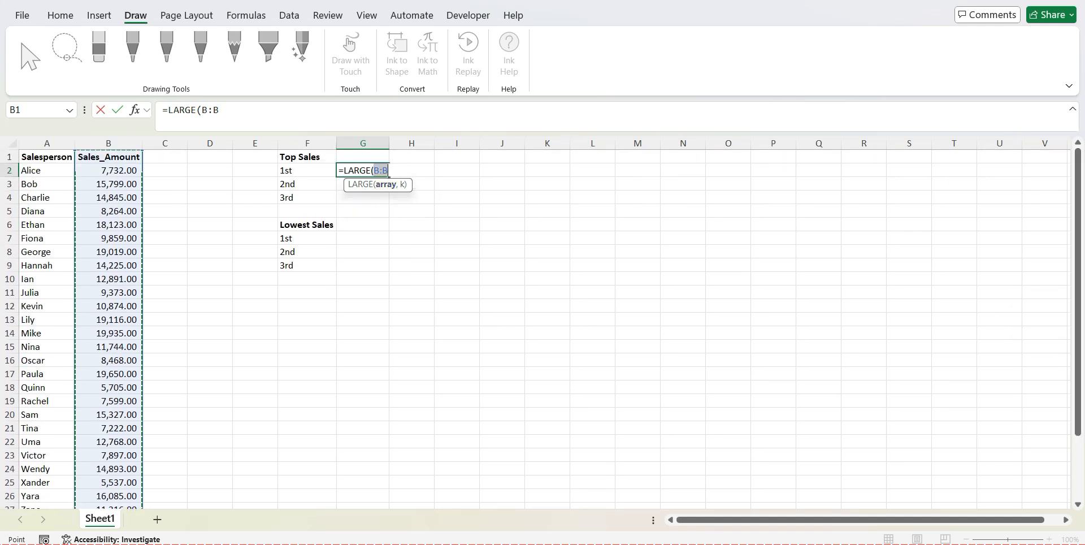
Set the array of the LARGE formula in G2 to the Sales_Amount values B2:B31 and continue to the k argument
{"action": "left_click", "coordinate": [108, 170]}
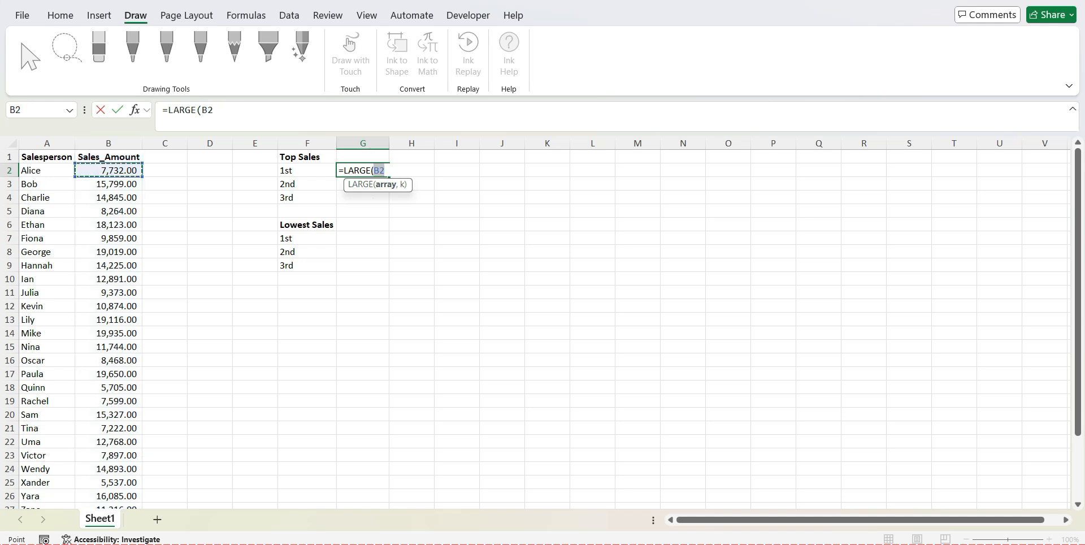
{"action": "left_click_drag", "start_coordinate": [108, 171], "coordinate": [136, 505]}
{"action": "left_click_drag", "start_coordinate": [1078, 245], "coordinate": [1078, 186]}
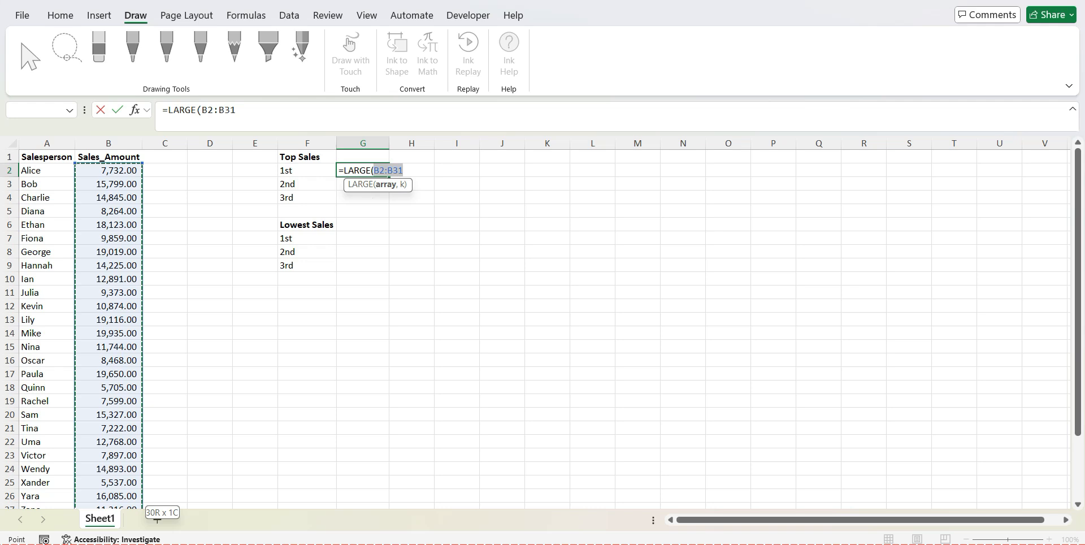
{"action": "type", "text": ",1"}
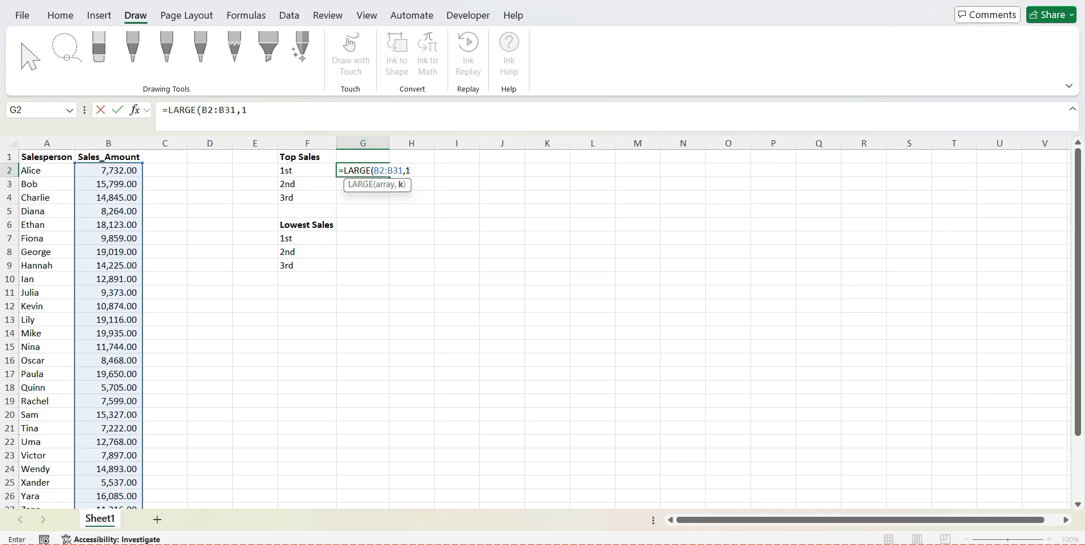
Complete the formula =LARGE(B2:B31,1) in G2 for the 1st Top Sales value
{"action": "type", "text": ")"}
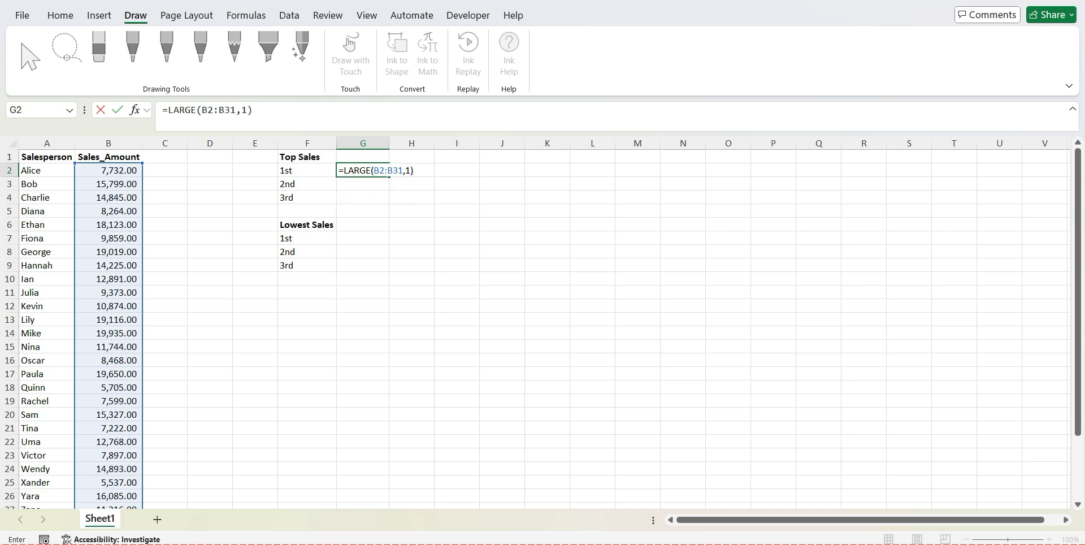
{"action": "key", "text": "Return"}
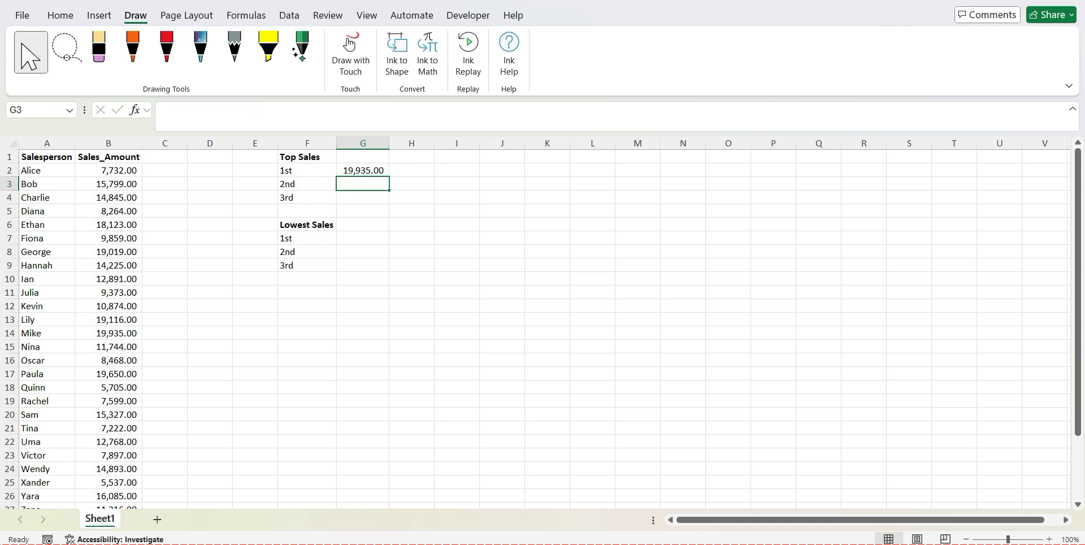
{"action": "left_click", "coordinate": [357, 170]}
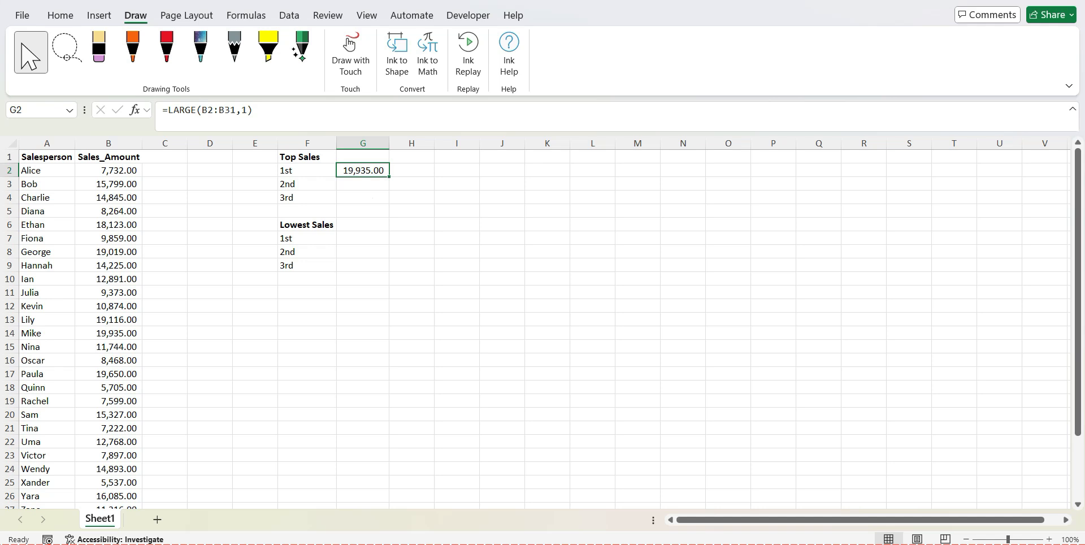
Sort the salesperson data by Sales_Amount from Smallest to Largest and check the G2 result against the sorted list
{"action": "key", "text": "ctrl+Home"}
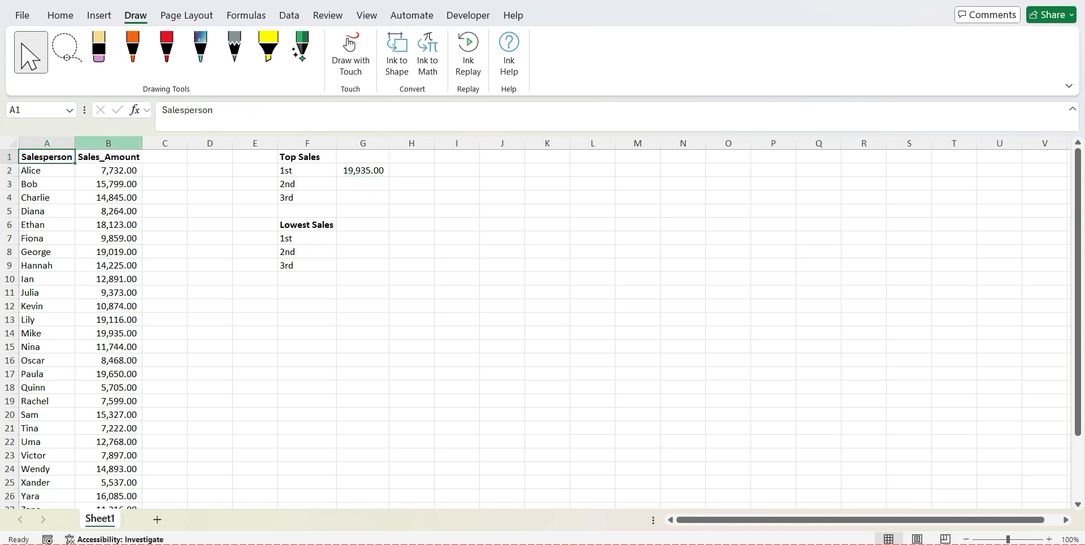
{"action": "left_click", "coordinate": [60, 15]}
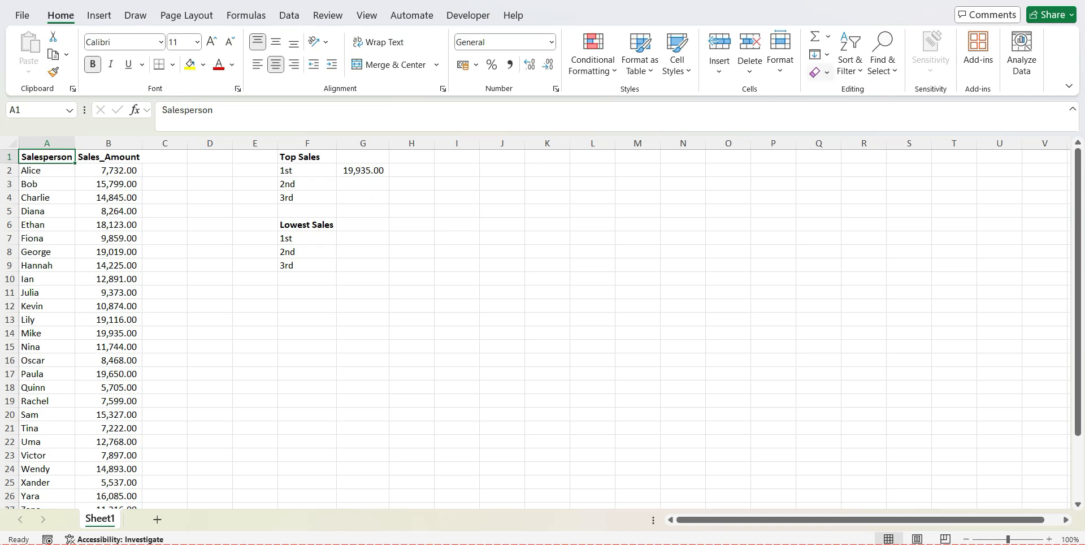
{"action": "left_click", "coordinate": [849, 73]}
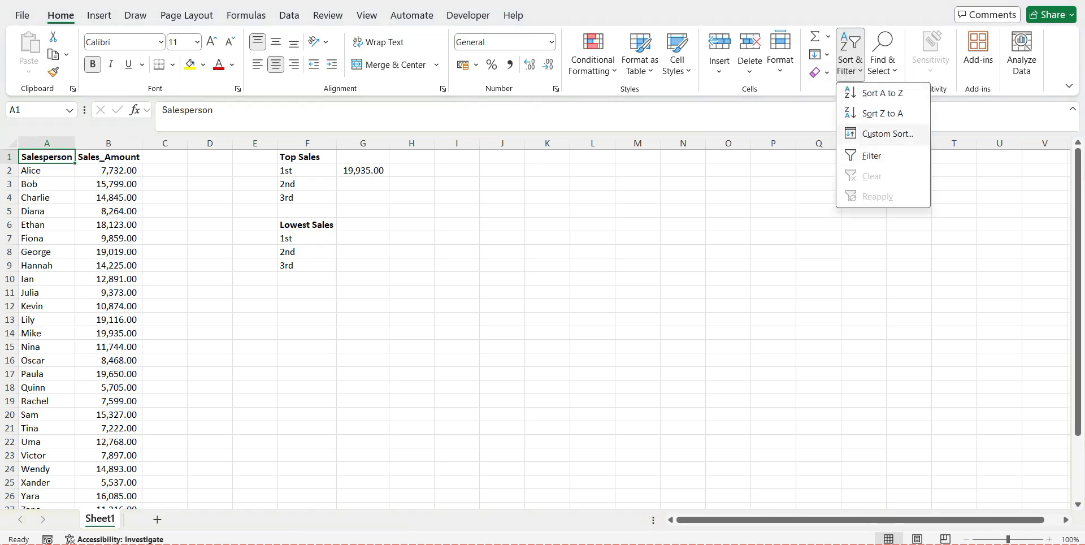
{"action": "left_click", "coordinate": [876, 134]}
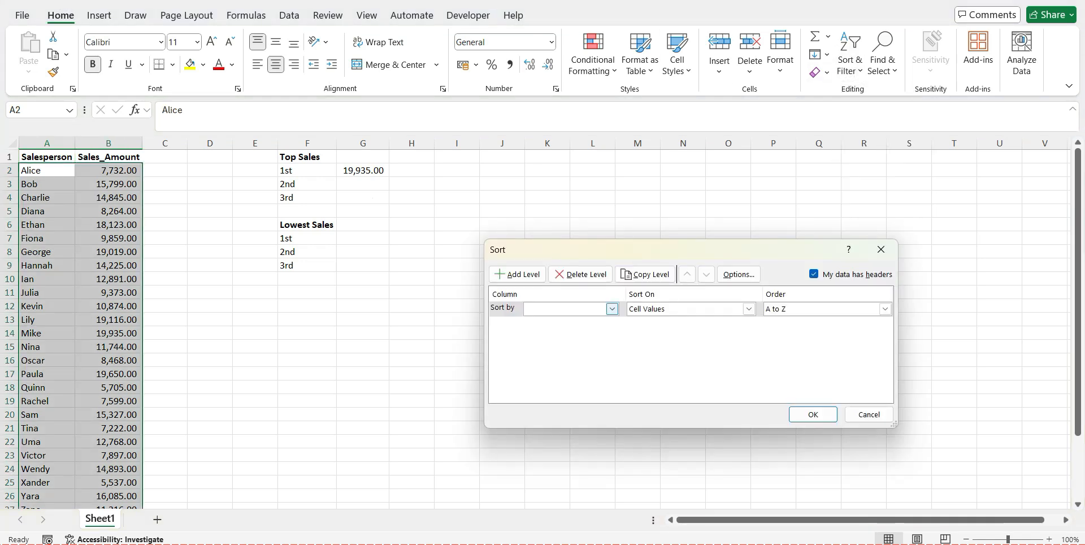
{"action": "left_click", "coordinate": [612, 308]}
{"action": "left_click", "coordinate": [598, 331]}
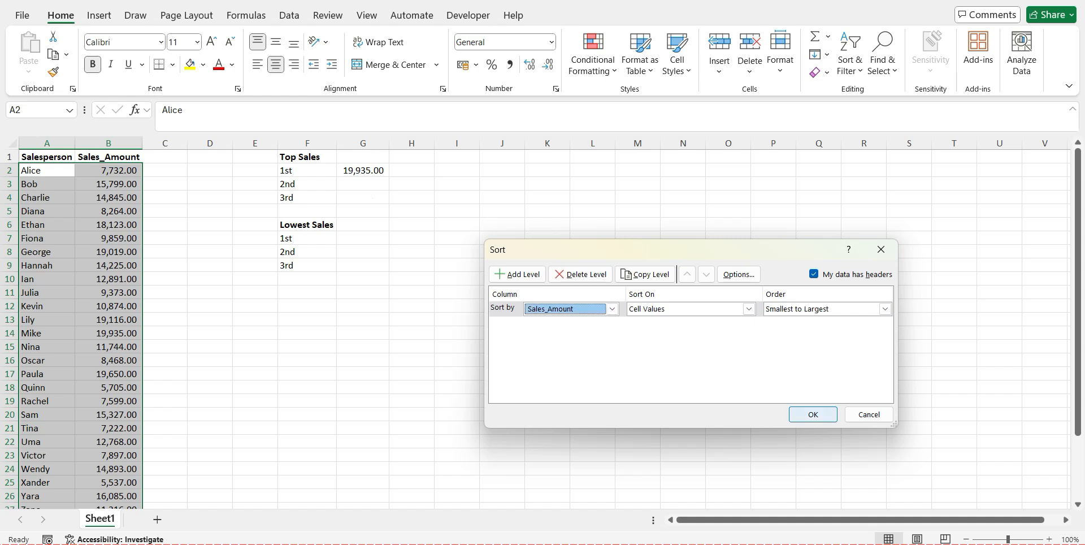
{"action": "left_click", "coordinate": [823, 417]}
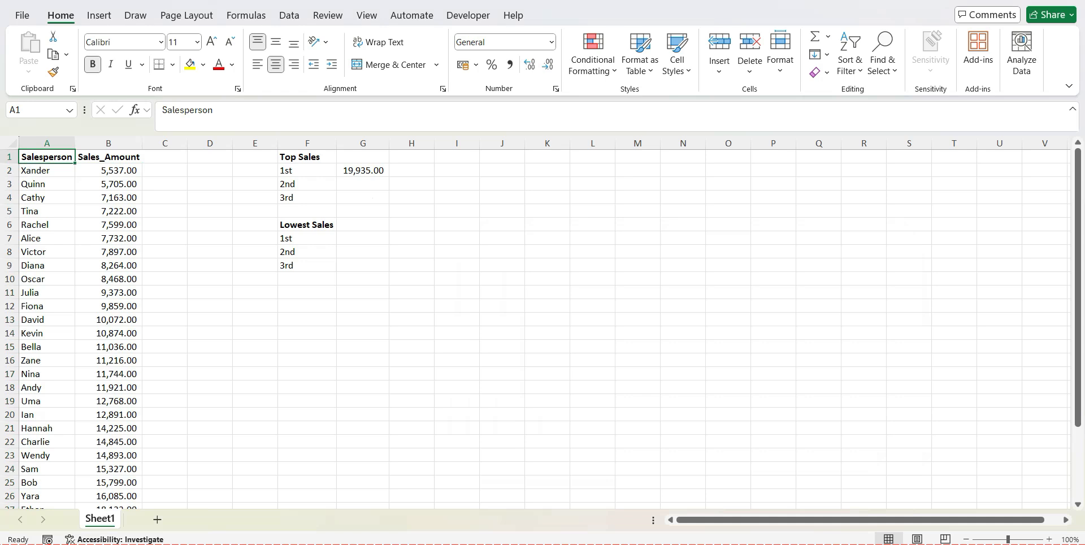
{"action": "left_click_drag", "start_coordinate": [1078, 236], "coordinate": [1078, 236]}
{"action": "left_click", "coordinate": [363, 171]}
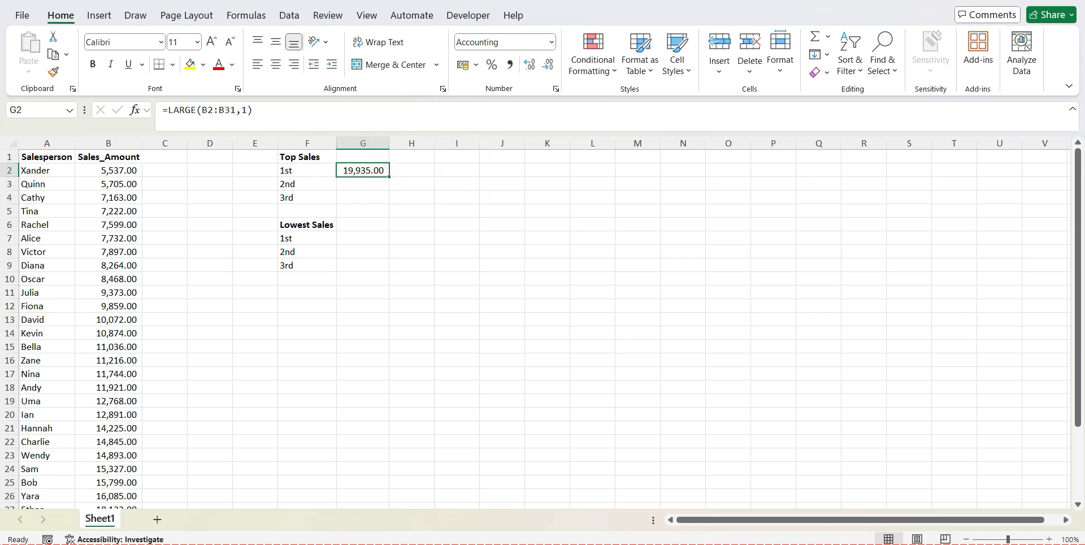
Enter =LARGE(B2:B31,2) in G3 for the 2nd Top Sales value
{"action": "left_click", "coordinate": [362, 183]}
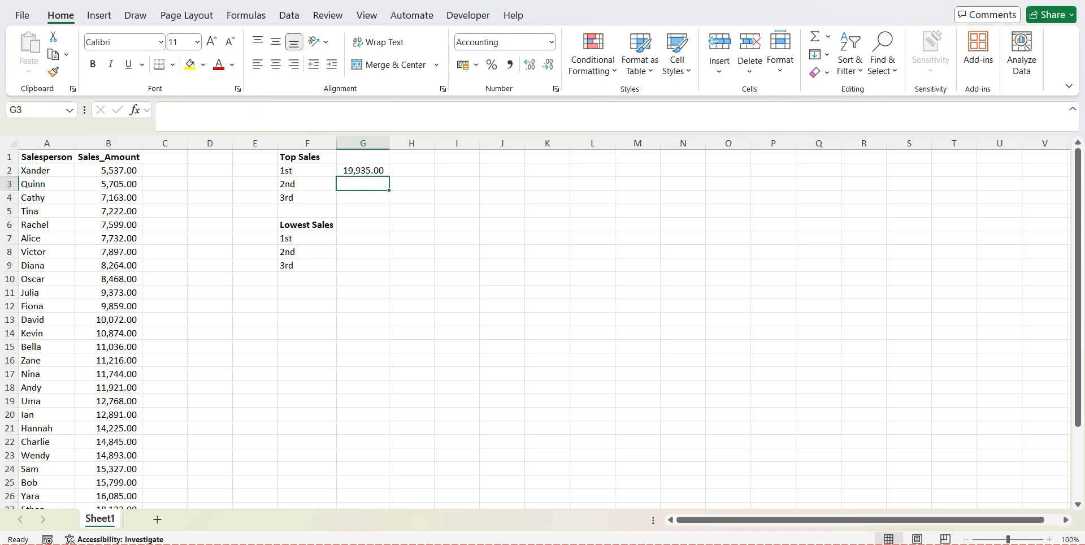
{"action": "type", "text": "=LA"}
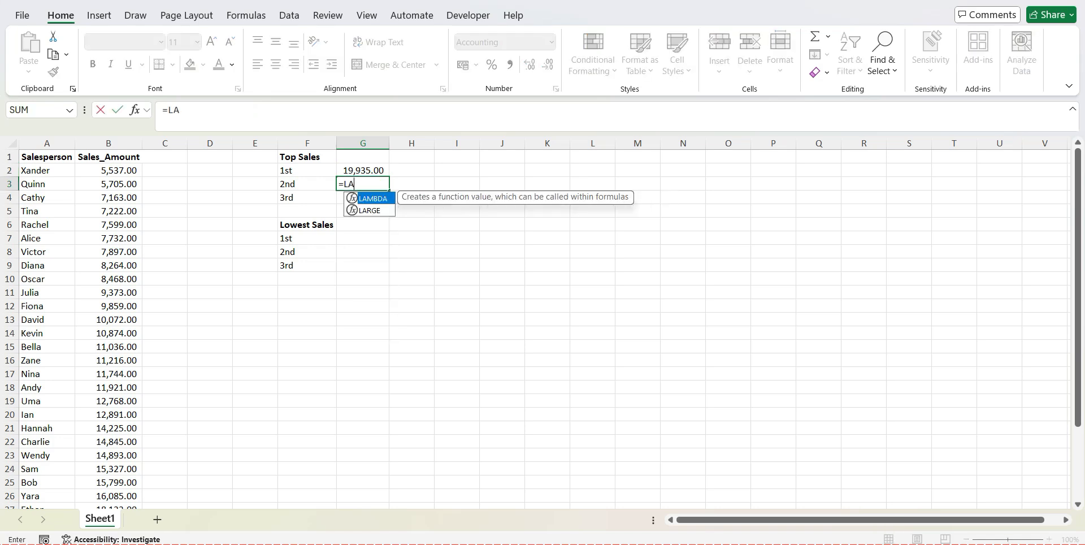
{"action": "type", "text": "R"}
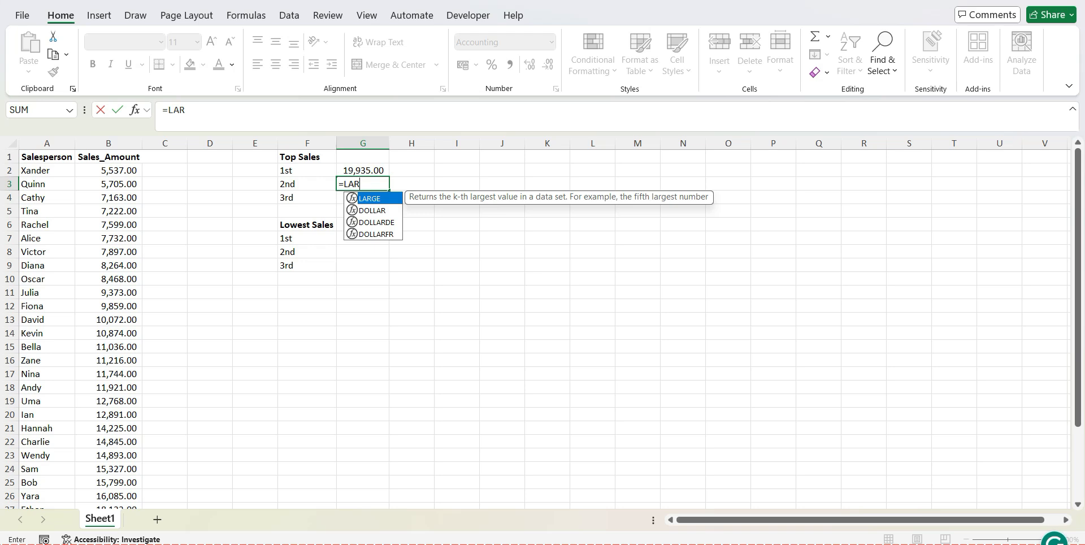
{"action": "key", "text": "Tab"}
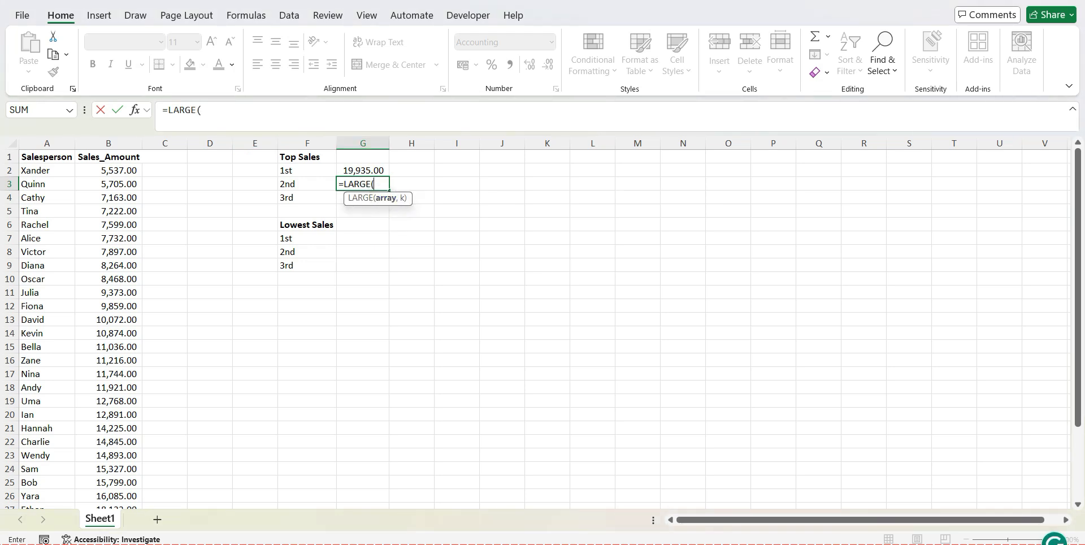
{"action": "left_click", "coordinate": [108, 143]}
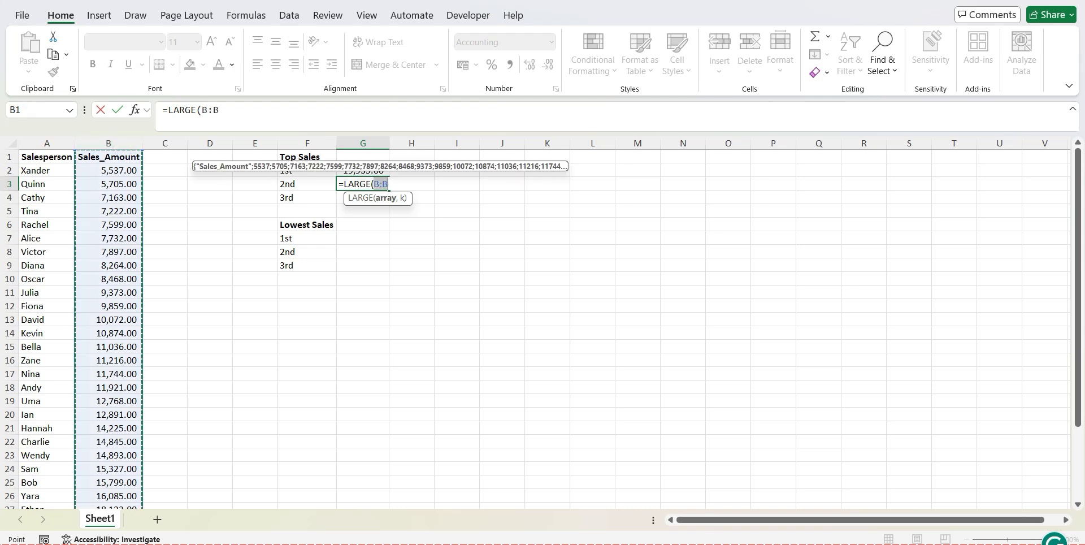
{"action": "left_click", "coordinate": [108, 170]}
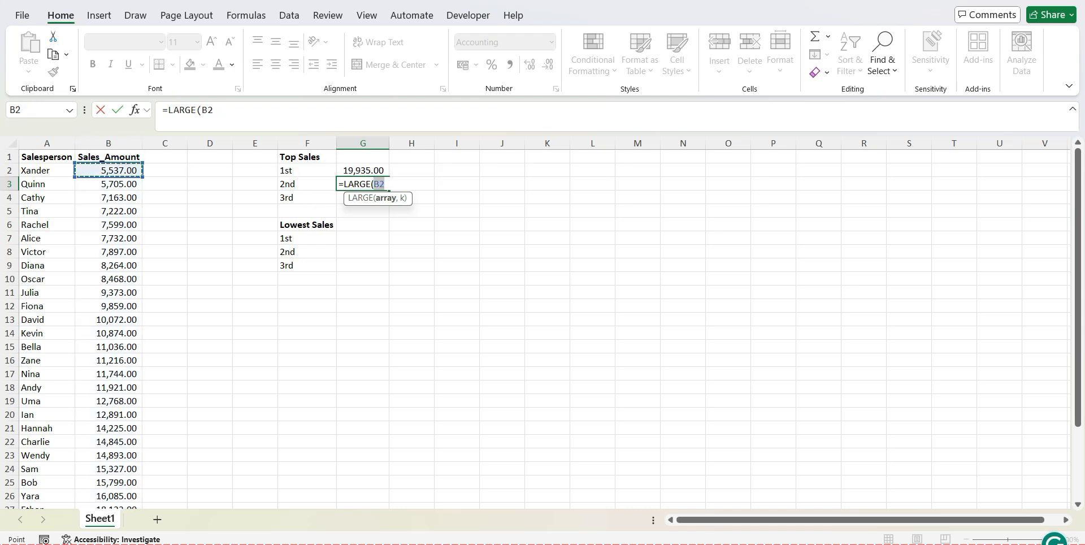
{"action": "left_click_drag", "start_coordinate": [109, 170], "coordinate": [141, 504]}
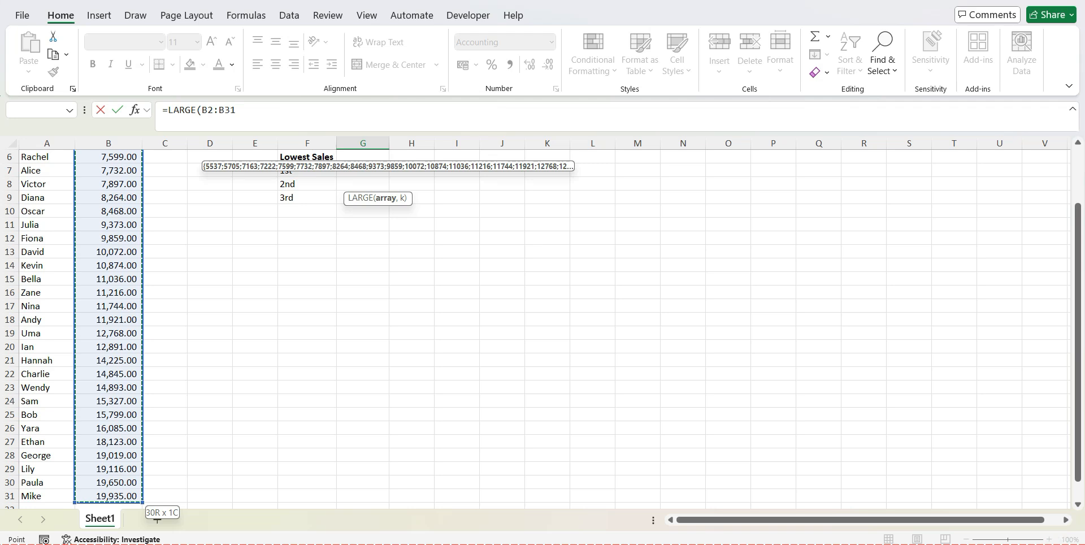
{"action": "type", "text": ","}
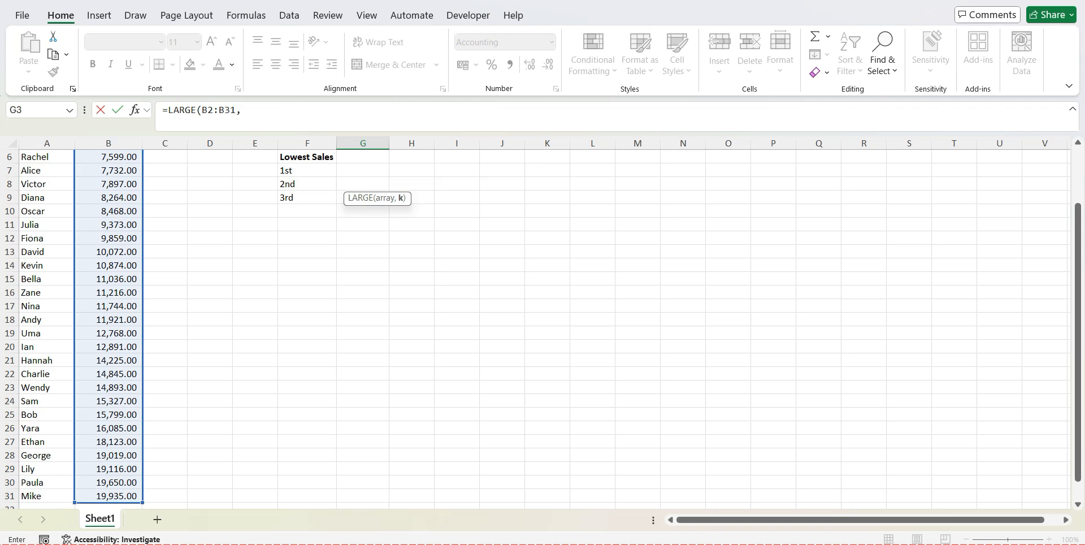
{"action": "left_click", "coordinate": [266, 112]}
{"action": "type", "text": "2"}
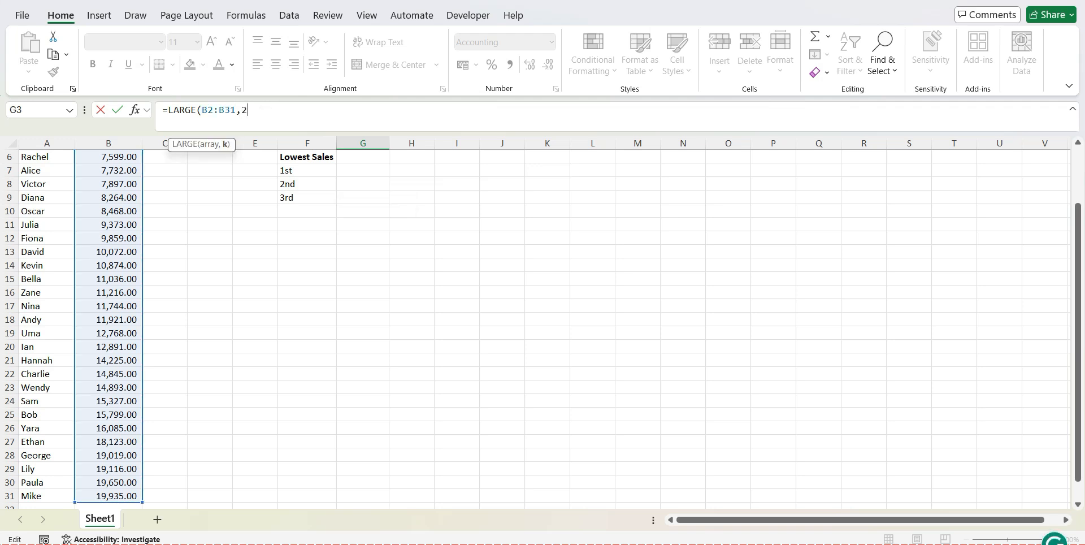
{"action": "type", "text": ")"}
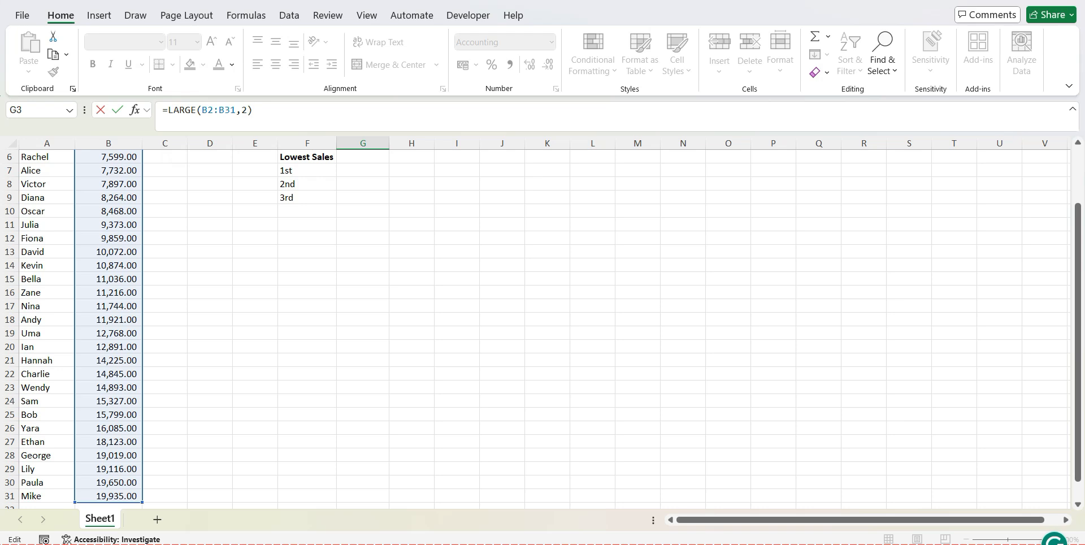
{"action": "key", "text": "ctrl+Return"}
{"action": "key", "text": "Return"}
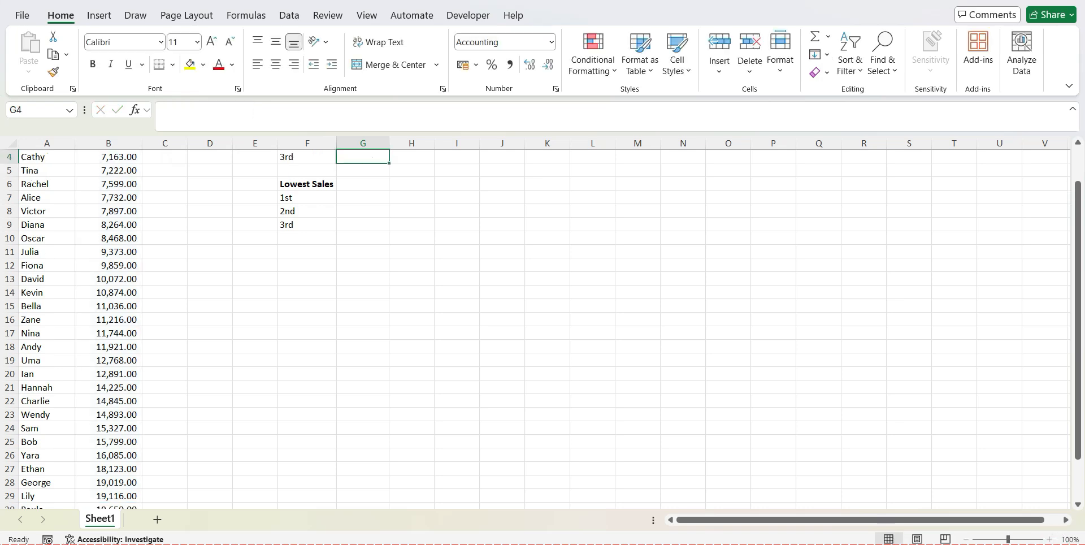
Compare the 2nd Top Sales result in G3 with the two highest sales amounts in B30:B31
{"action": "left_click_drag", "start_coordinate": [1077, 317], "coordinate": [1078, 284]}
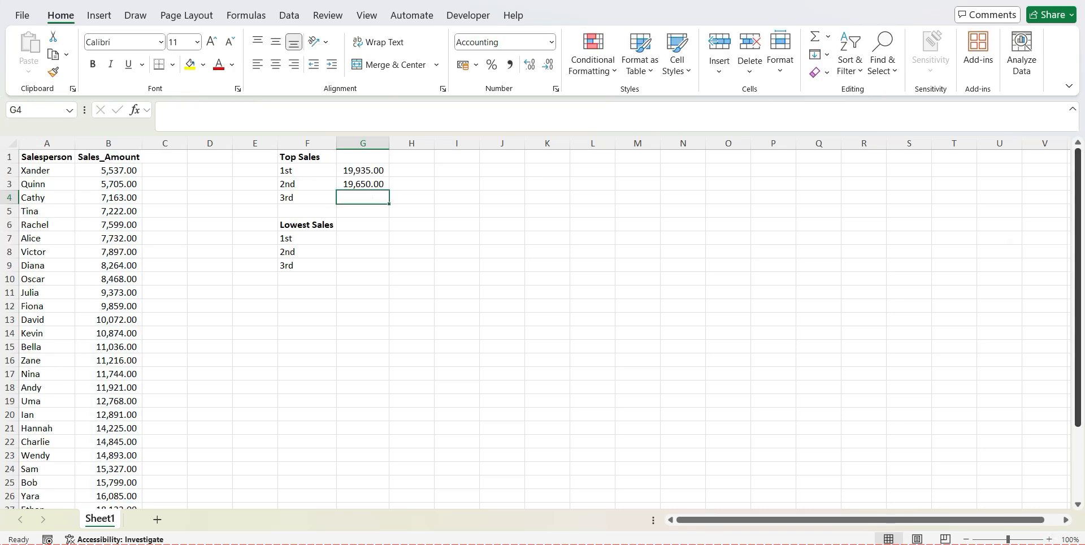
{"action": "left_click", "coordinate": [363, 185]}
{"action": "left_click_drag", "start_coordinate": [1077, 235], "coordinate": [1078, 308]}
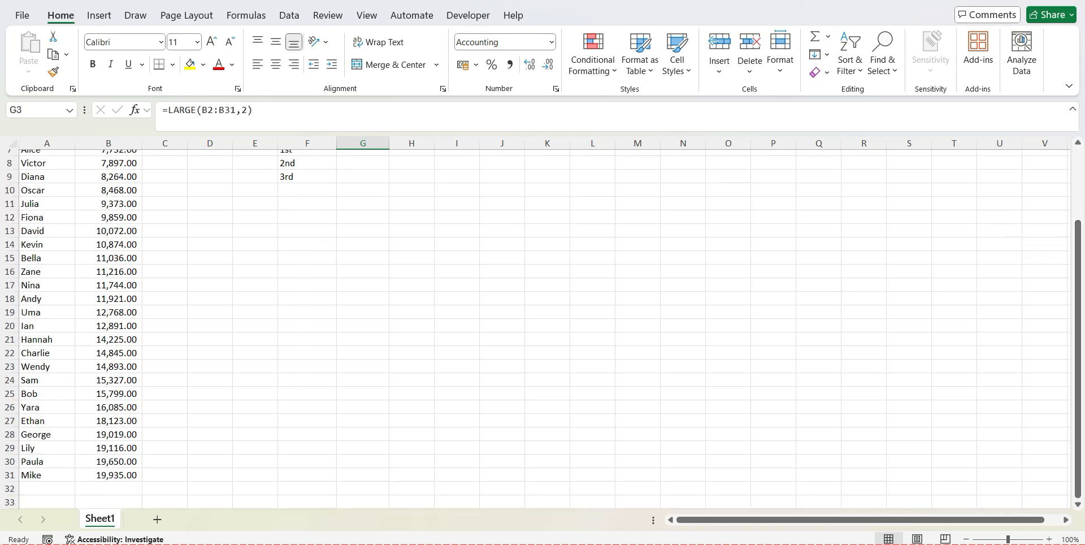
{"action": "left_click", "coordinate": [116, 475]}
{"action": "left_click", "coordinate": [125, 461]}
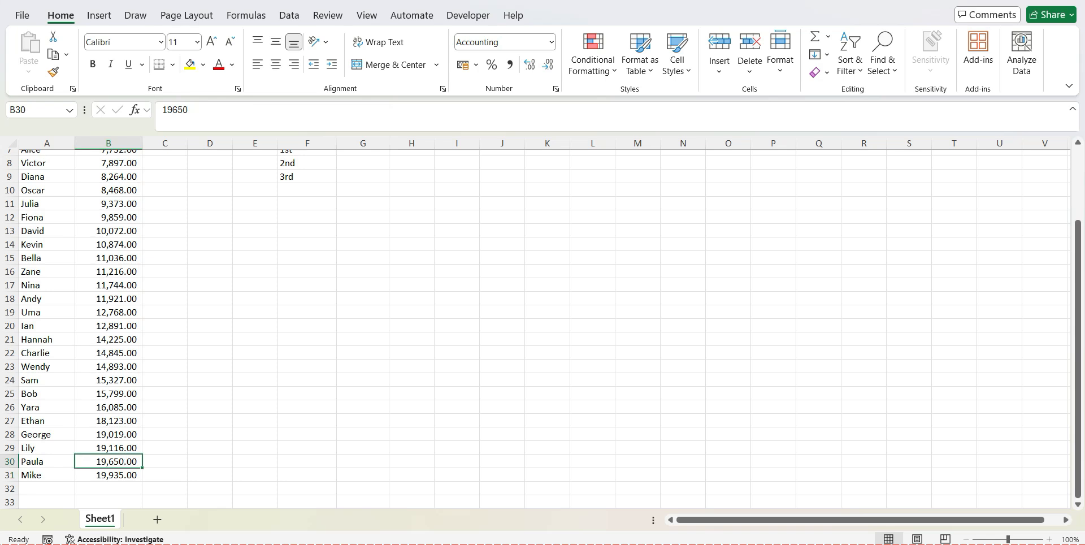
{"action": "left_click_drag", "start_coordinate": [1078, 302], "coordinate": [1078, 231]}
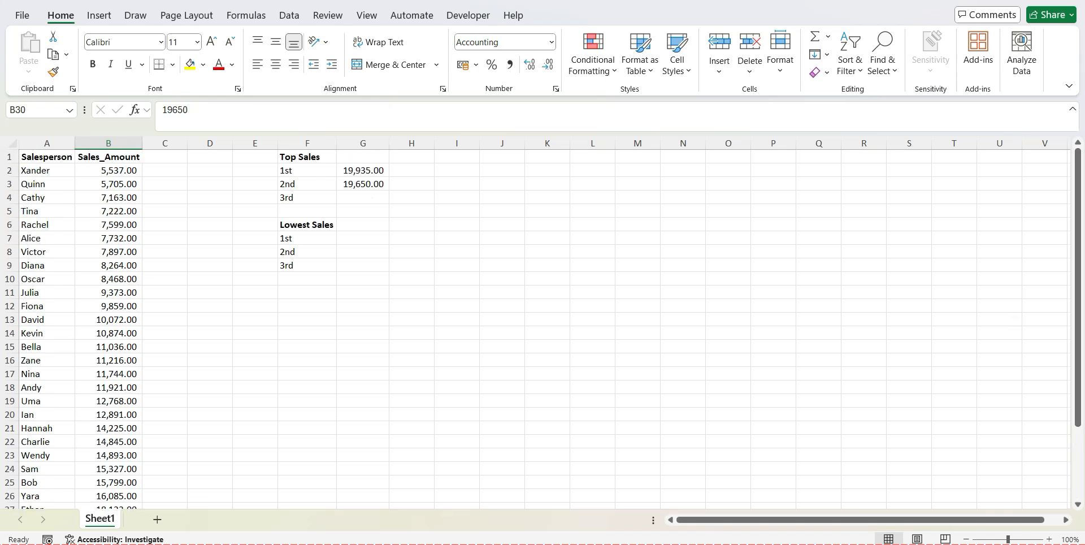
Enter =LARGE(B2:B31,3) in G4 for the 3rd Top Sales value
{"action": "left_click", "coordinate": [367, 198]}
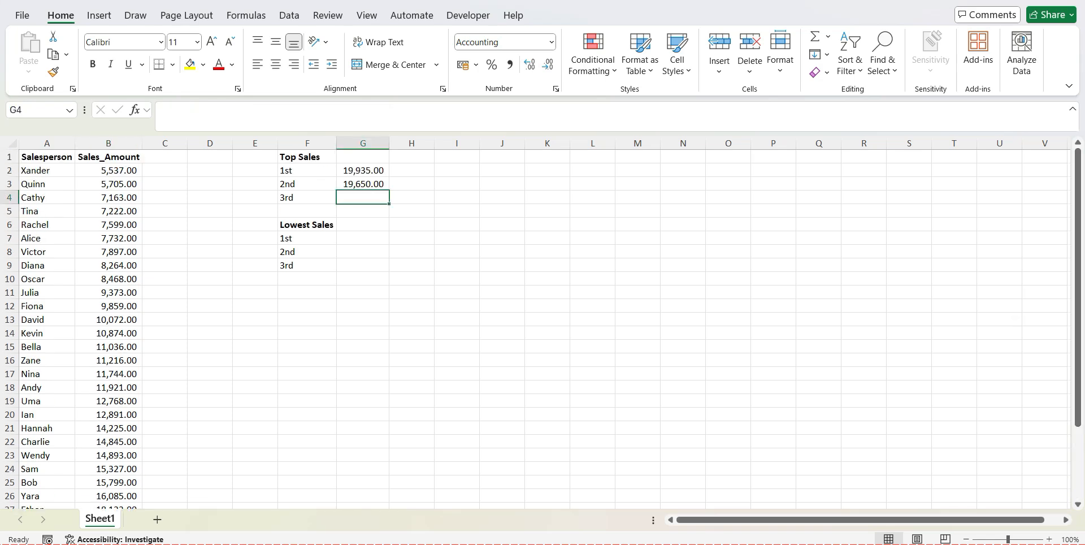
{"action": "type", "text": "=LA"}
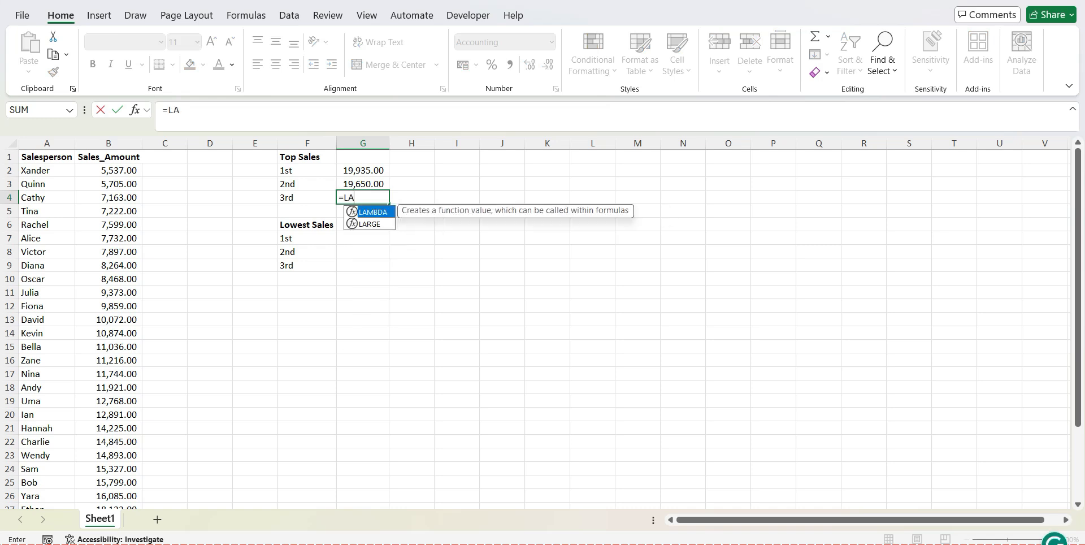
{"action": "type", "text": "RGE("}
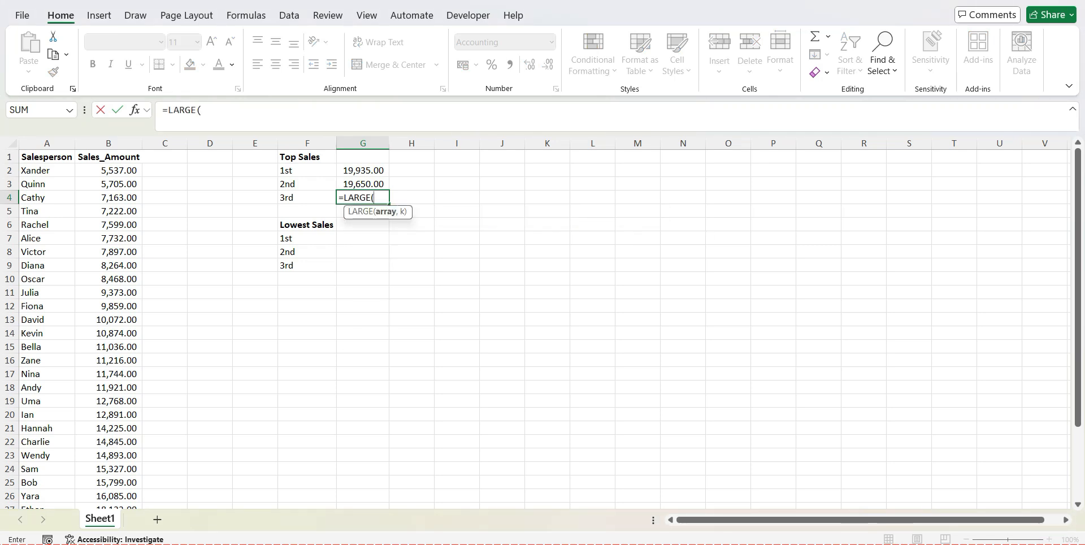
{"action": "left_click", "coordinate": [110, 175]}
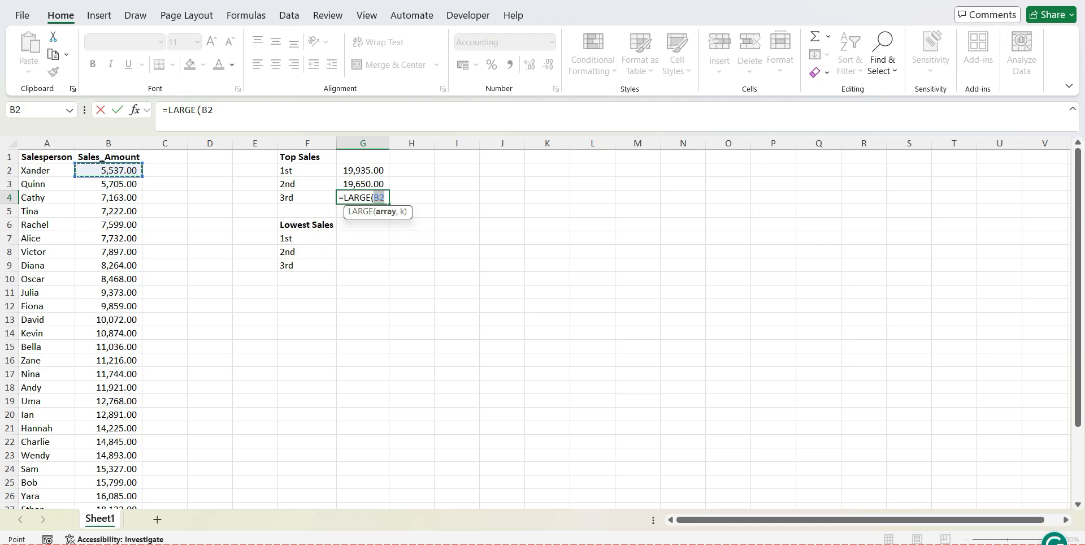
{"action": "key", "text": "ctrl+shift+Down"}
{"action": "type", "text": ","}
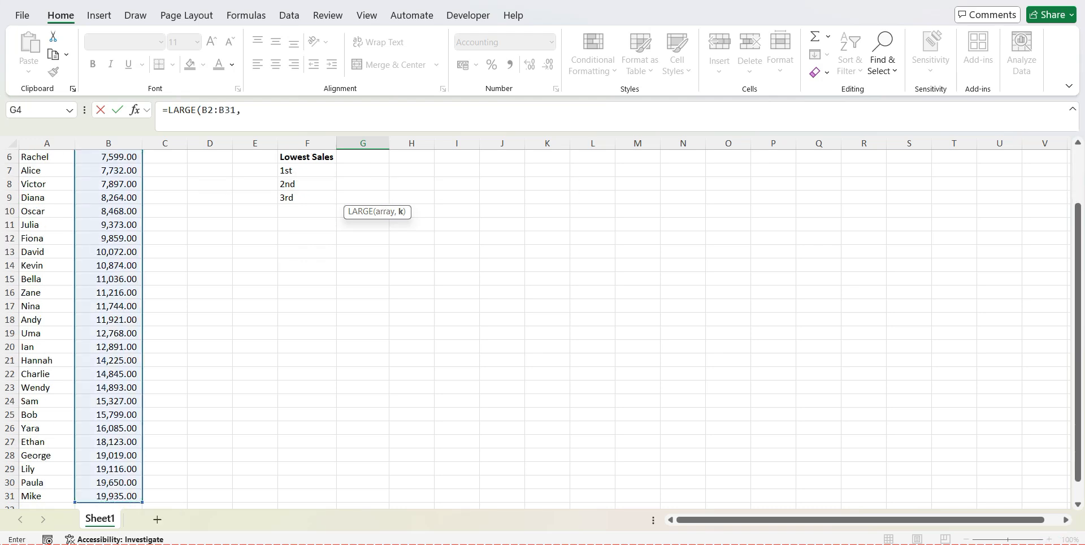
{"action": "type", "text": "3)"}
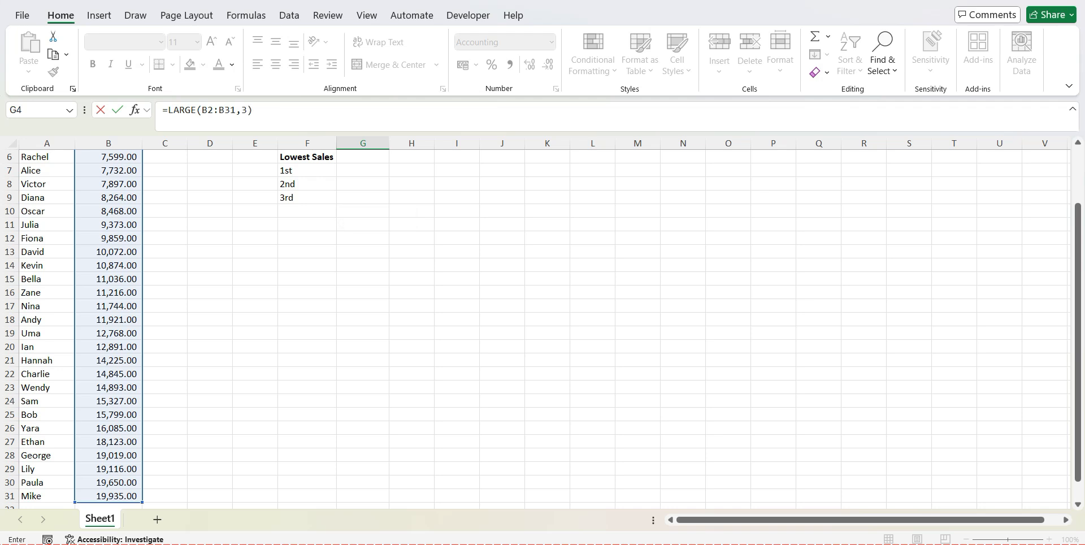
{"action": "key", "text": "Return"}
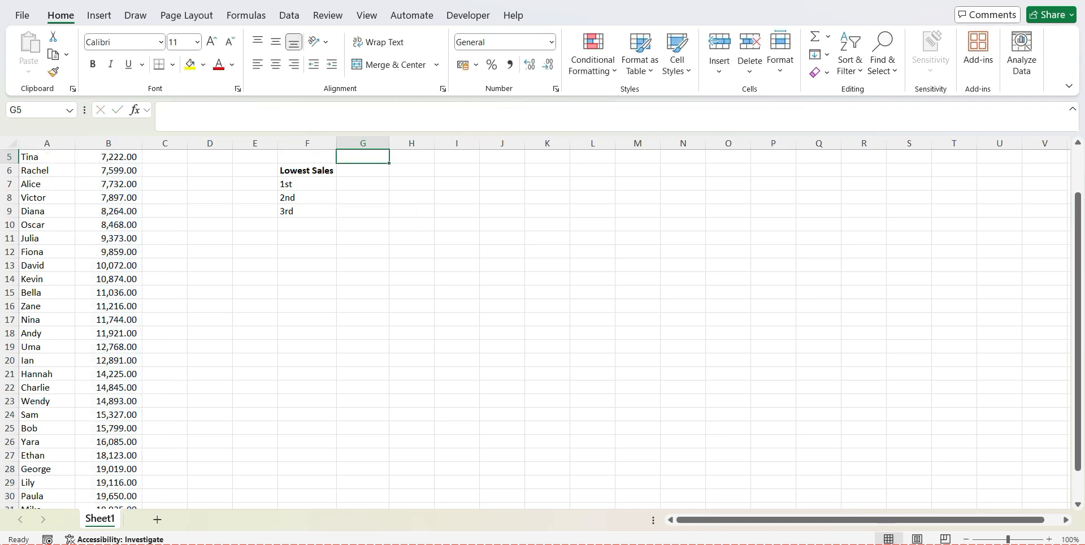
Check the 3rd Top Sales result in G4 against the third-highest sales amount in B29
{"action": "left_click_drag", "start_coordinate": [1078, 254], "coordinate": [1078, 210]}
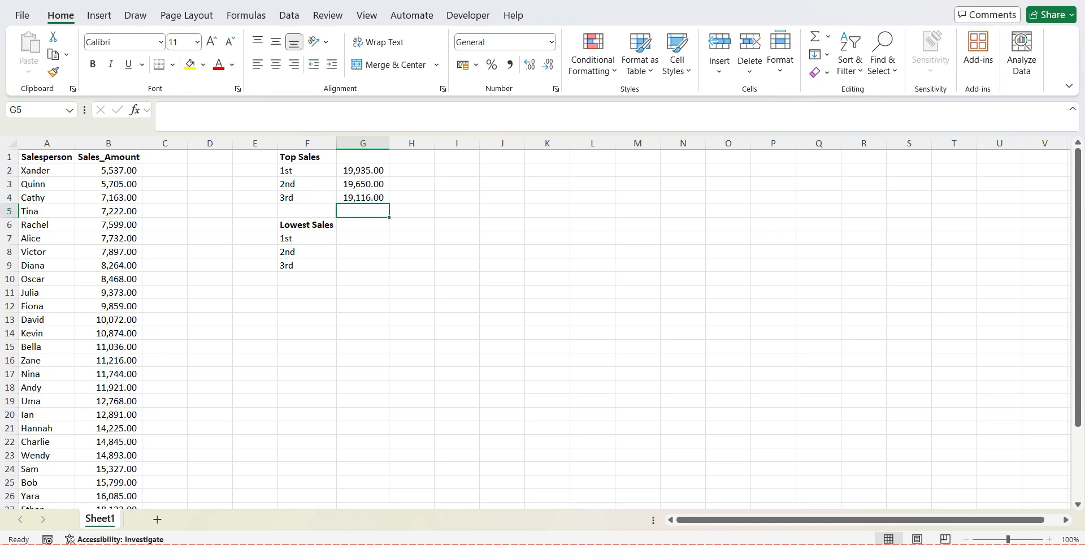
{"action": "key", "text": "Up"}
{"action": "left_click_drag", "start_coordinate": [1078, 169], "coordinate": [1077, 240]}
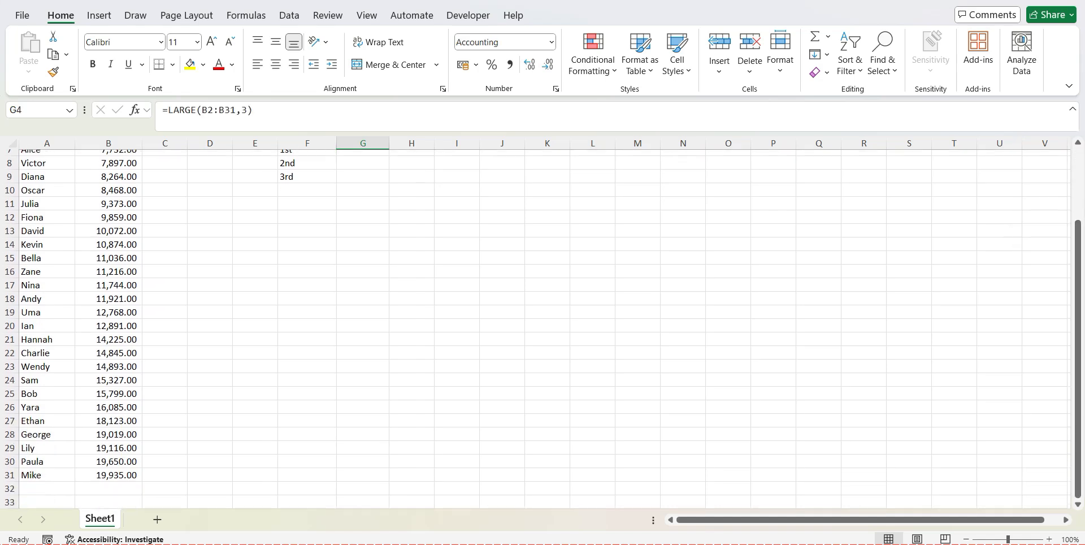
{"action": "left_click", "coordinate": [108, 448]}
{"action": "left_click_drag", "start_coordinate": [1078, 339], "coordinate": [1078, 266]}
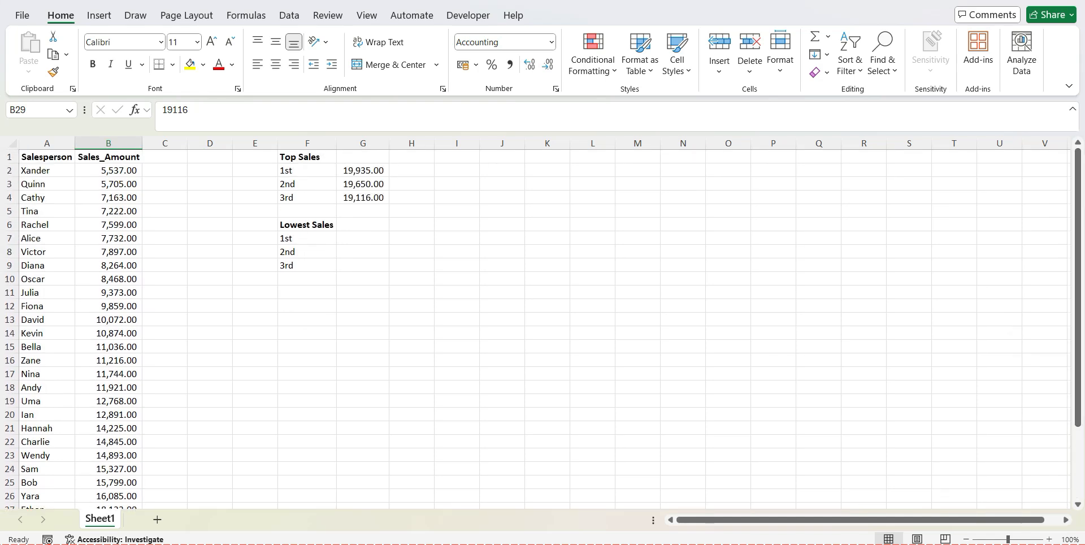
Write a SMALL formula in G7 for the 1st Lowest Sales value, using range B2:B31 and k of 1
{"action": "left_click", "coordinate": [363, 238]}
{"action": "type", "text": "=SMA"}
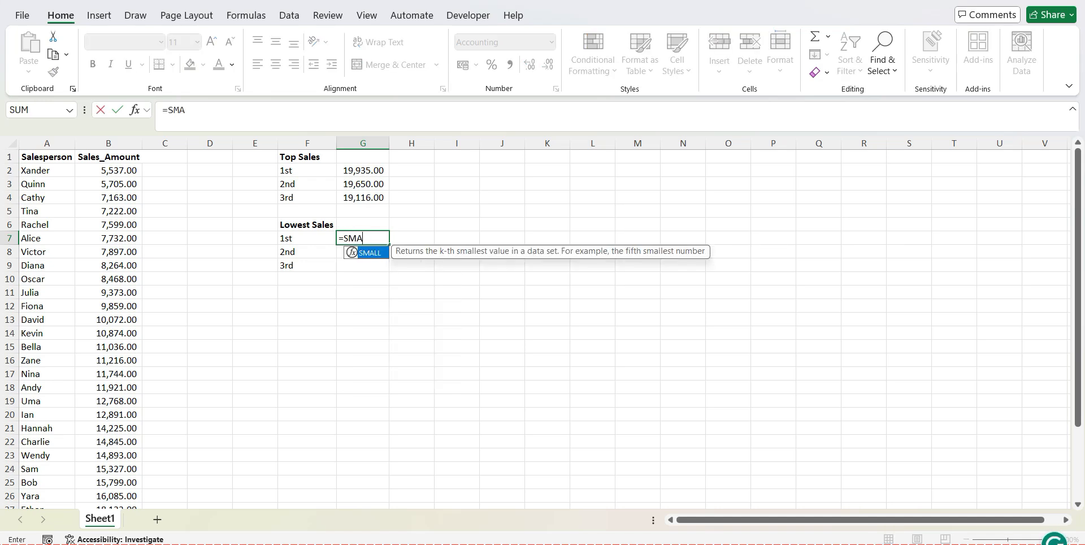
{"action": "double_click", "coordinate": [370, 252]}
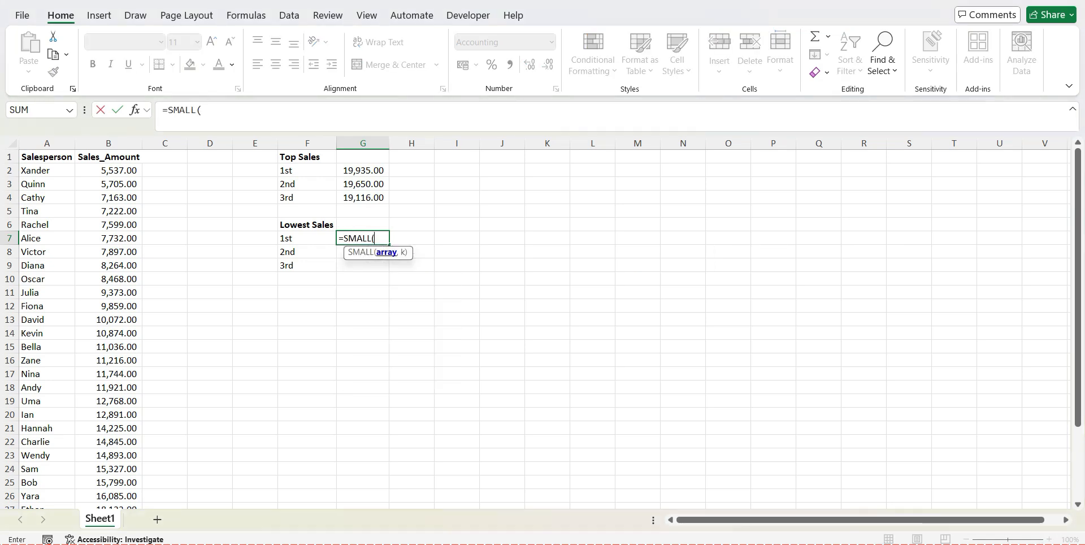
{"action": "type", "text": ","}
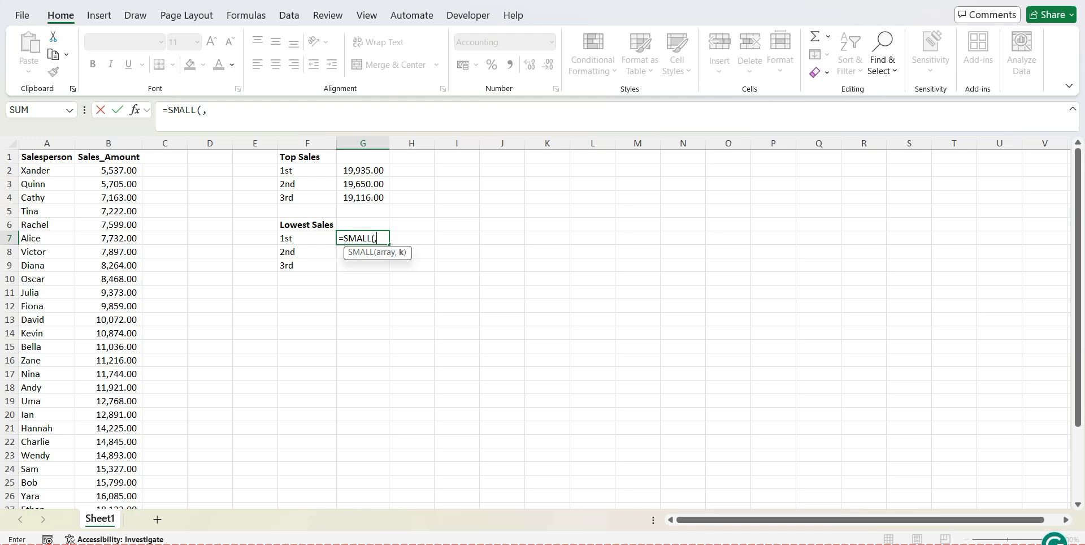
{"action": "left_click", "coordinate": [108, 170]}
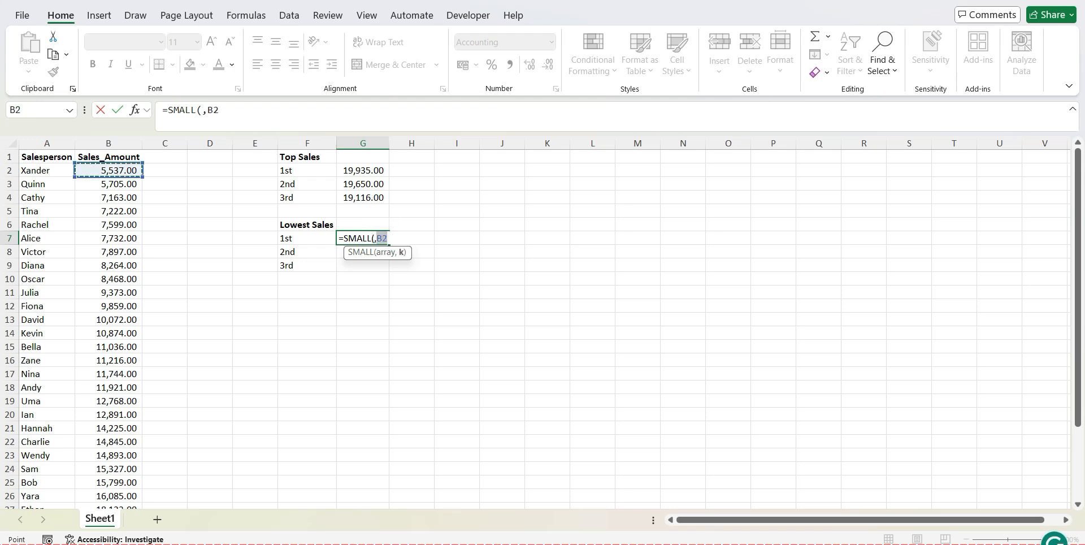
{"action": "key", "text": "ctrl+shift+Down"}
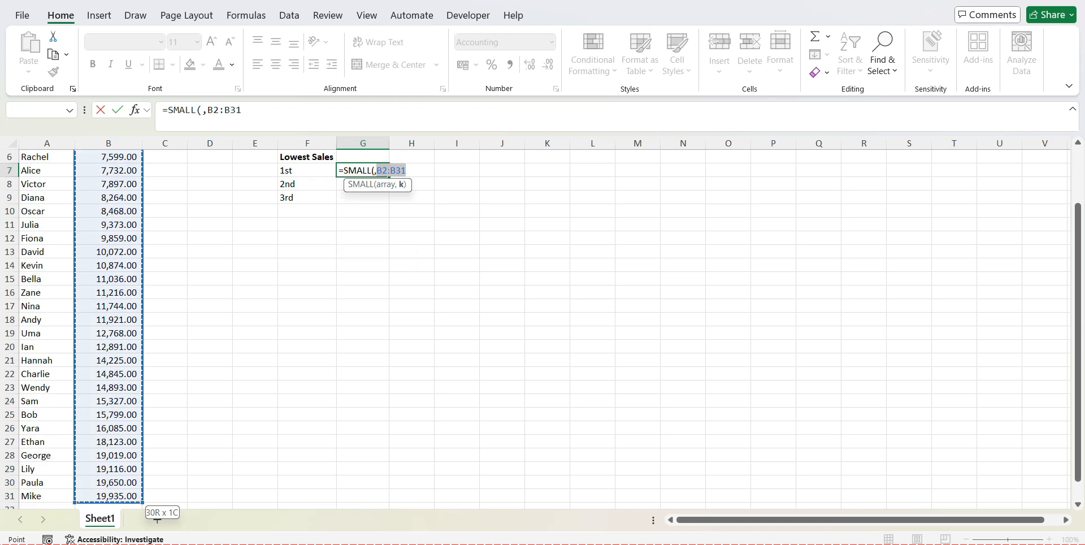
{"action": "type", "text": ","}
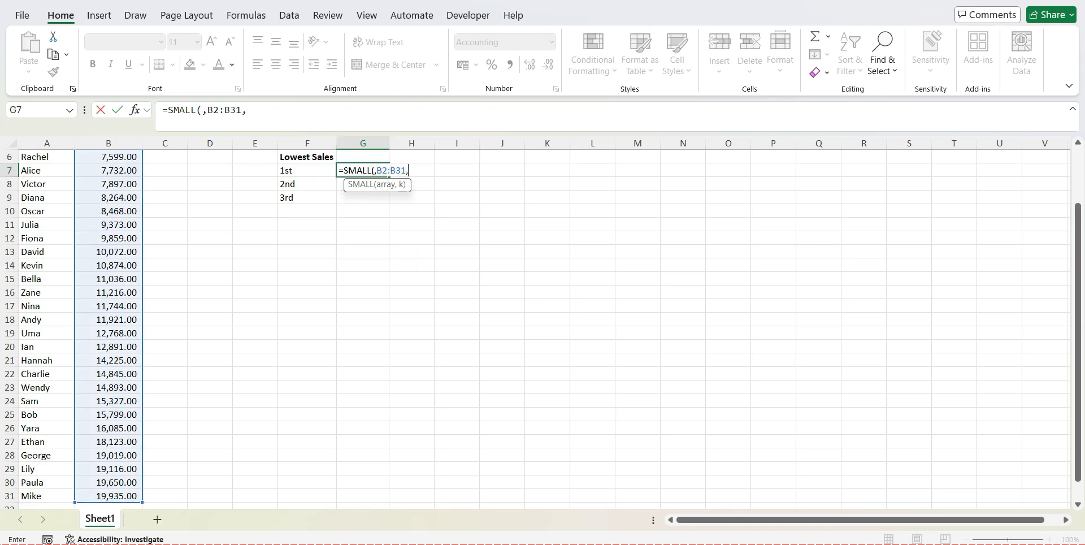
{"action": "left_click", "coordinate": [299, 111]}
{"action": "type", "text": "1)"}
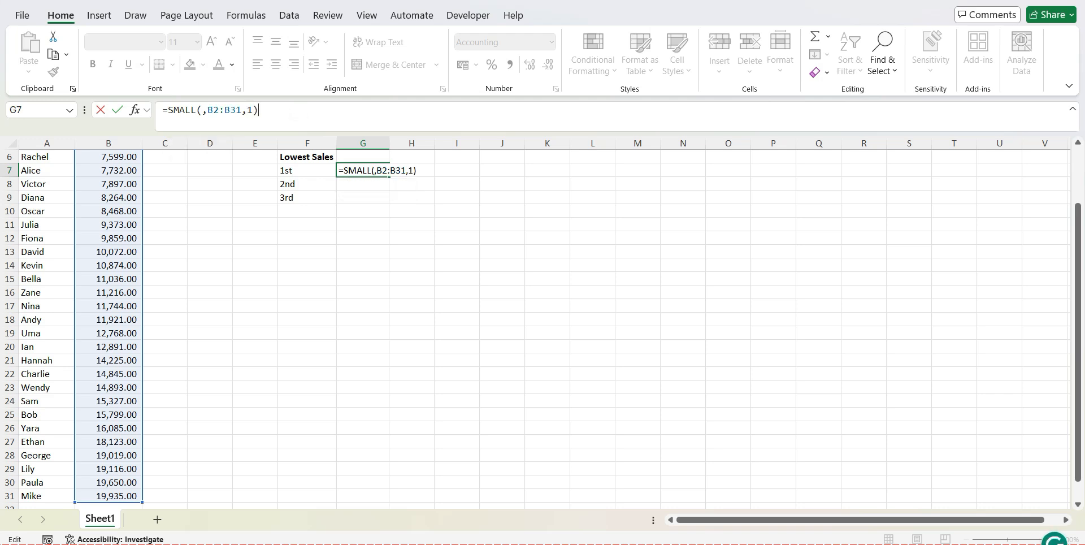
Remove the stray comma before B2:B31 in the G7 formula and commit it as =SMALL(B2:B31,1)
{"action": "left_click", "coordinate": [207, 110]}
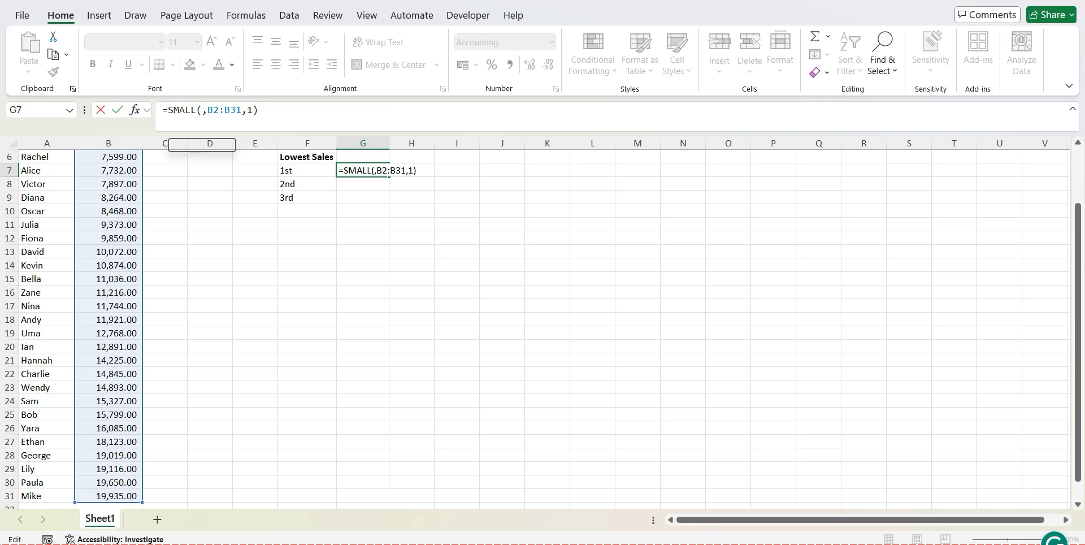
{"action": "key", "text": "BackSpace"}
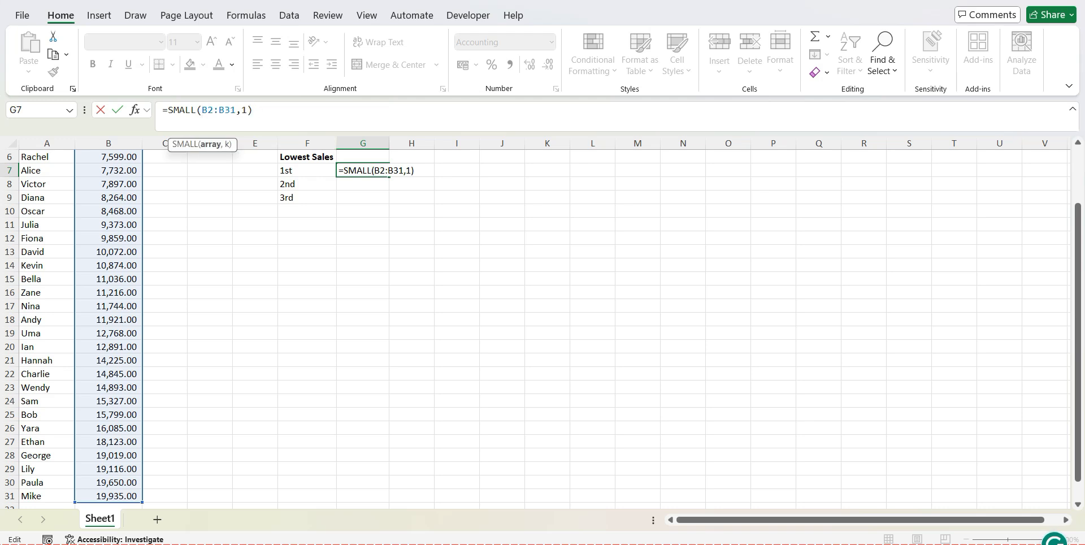
{"action": "left_click", "coordinate": [335, 117]}
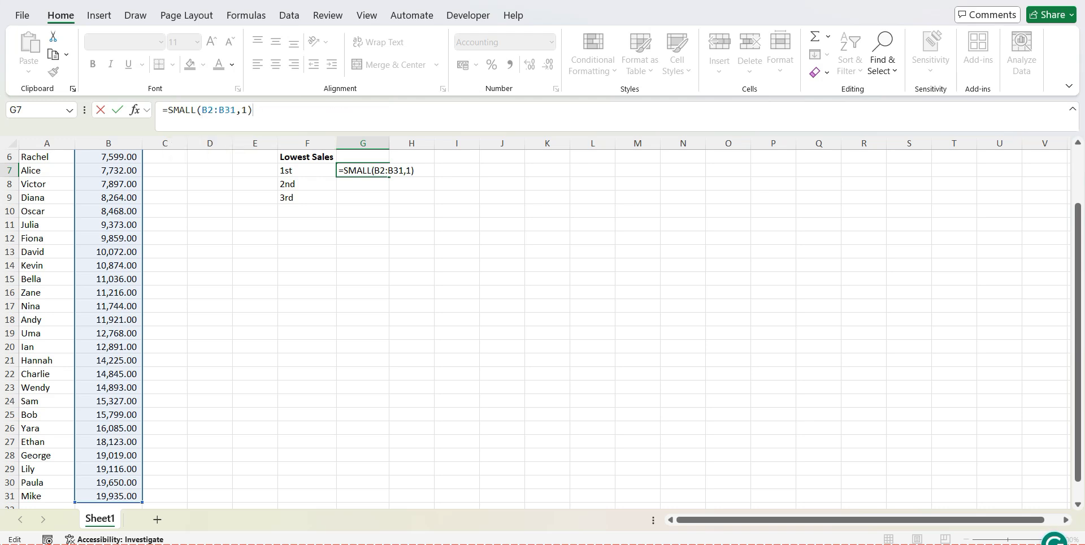
{"action": "key", "text": "Return"}
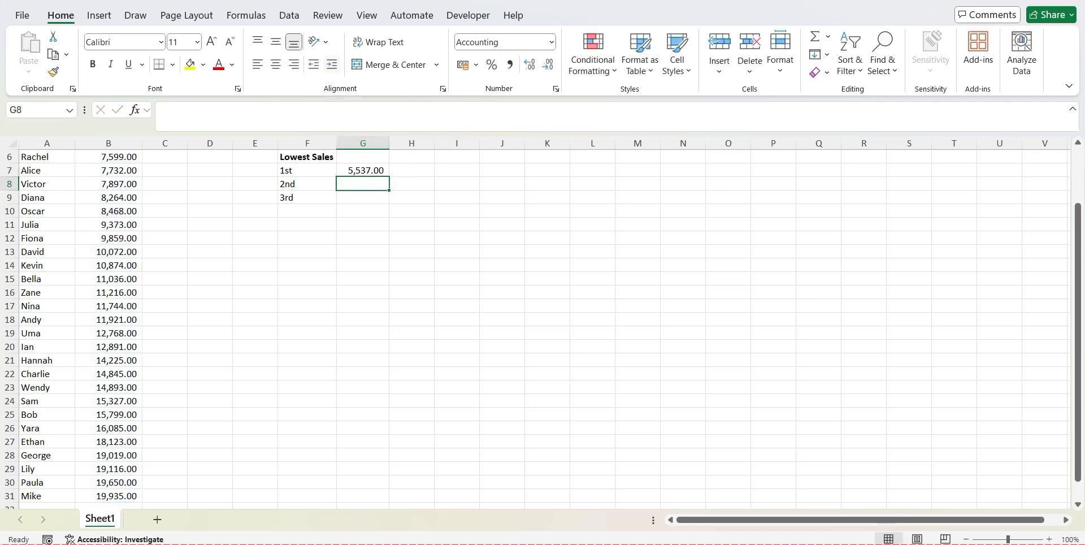
Review the 1st Lowest Sales formula in G7 and compare its result with the lowest sales amount in B2
{"action": "left_click_drag", "start_coordinate": [1077, 298], "coordinate": [1078, 244]}
{"action": "key", "text": "Up"}
{"action": "key", "text": "F2"}
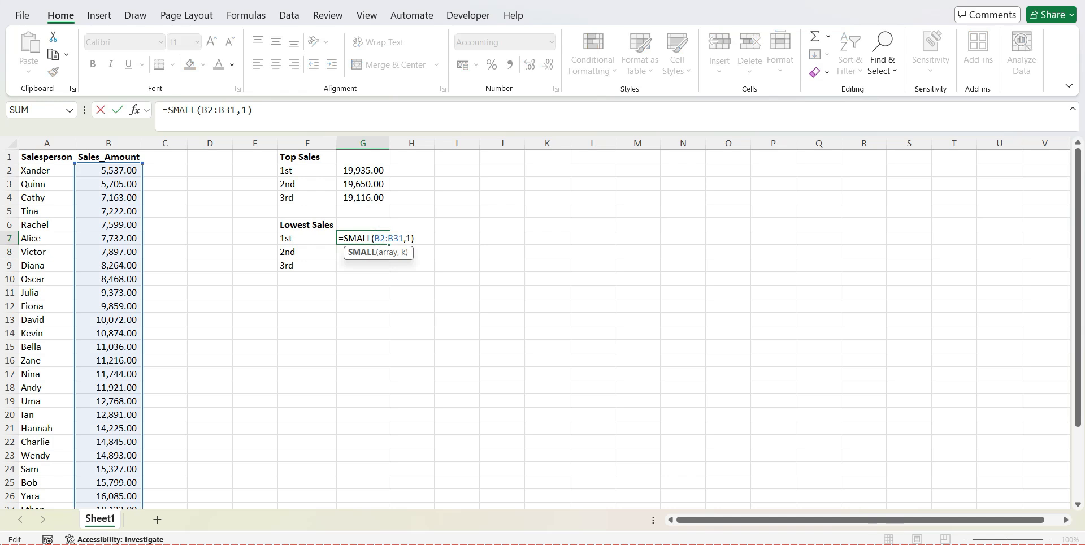
{"action": "key", "text": "ctrl+Return"}
{"action": "left_click", "coordinate": [94, 169]}
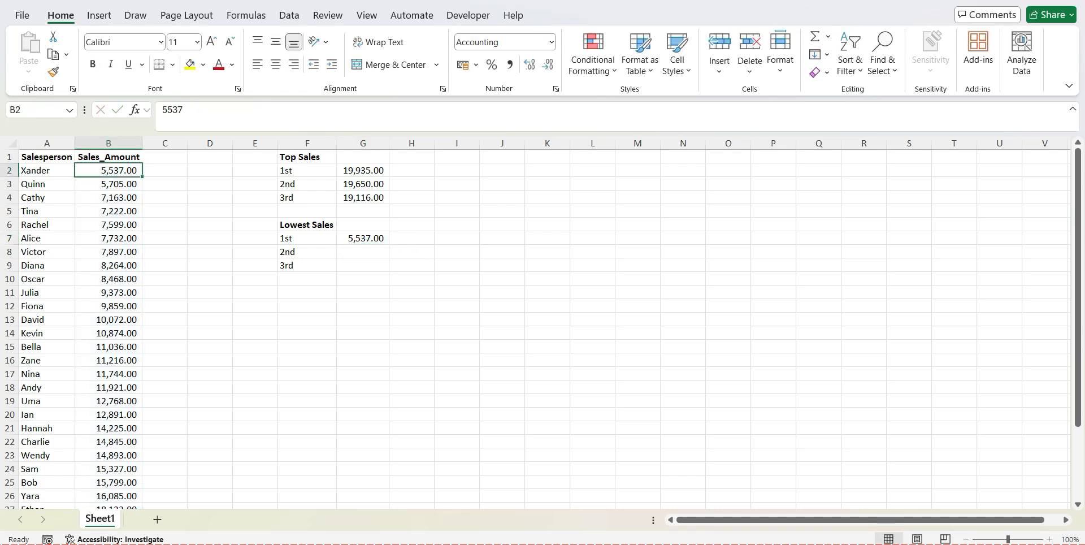
Enter =SMALL(B2:B31,2) in G8 for the 2nd Lowest Sales value
{"action": "left_click", "coordinate": [363, 239]}
{"action": "key", "text": "Down"}
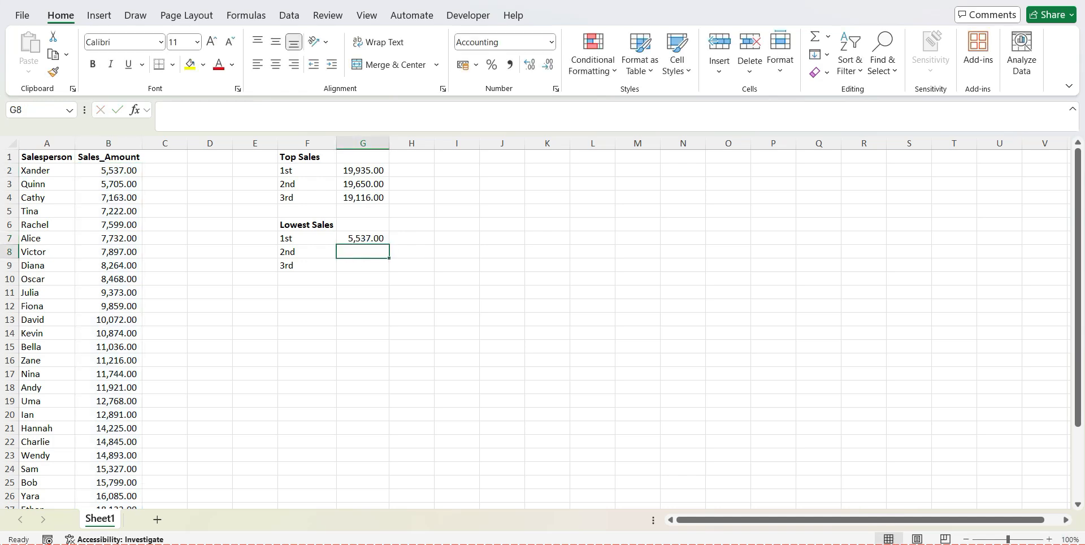
{"action": "type", "text": "=SMA"}
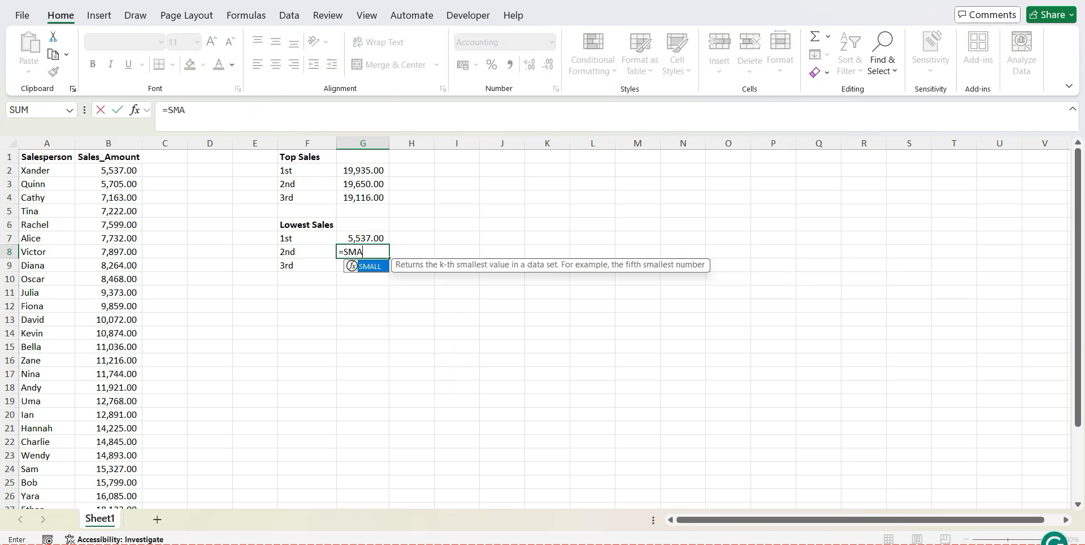
{"action": "key", "text": "Tab"}
{"action": "left_click", "coordinate": [108, 171]}
{"action": "left_click_drag", "start_coordinate": [108, 170], "coordinate": [142, 503]}
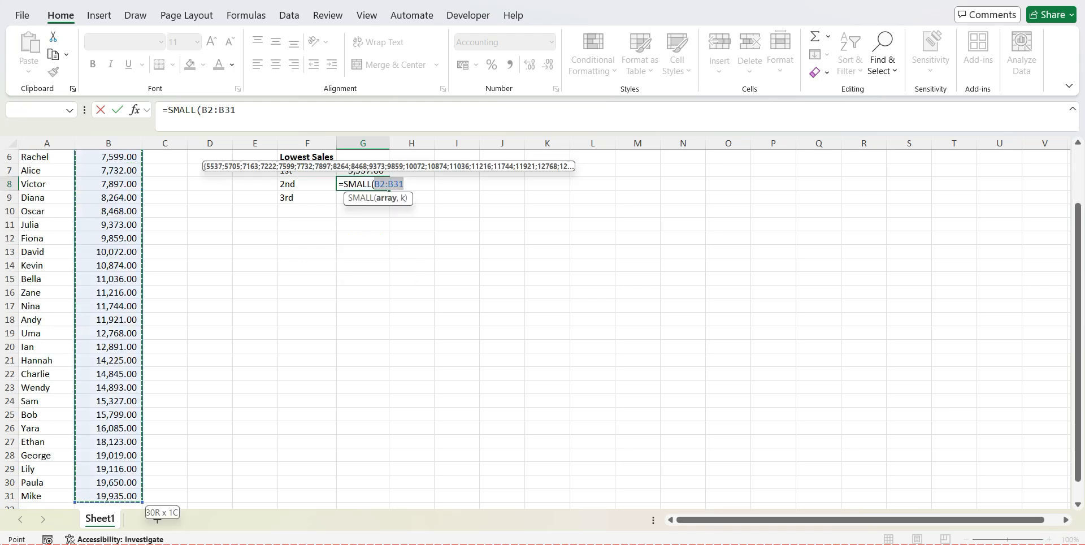
{"action": "left_click", "coordinate": [320, 120]}
{"action": "type", "text": ","}
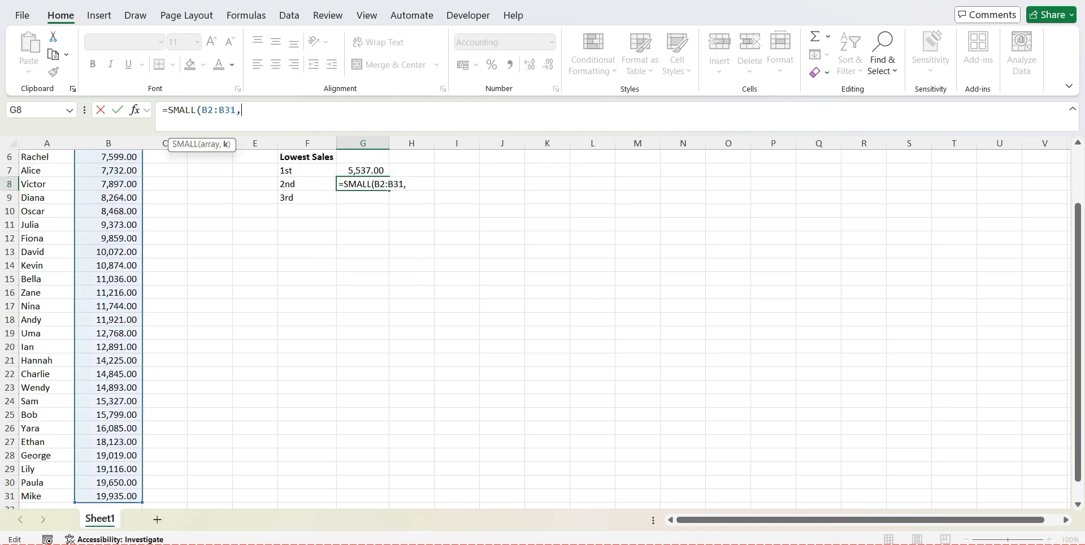
{"action": "type", "text": "2)"}
{"action": "key", "text": "Return"}
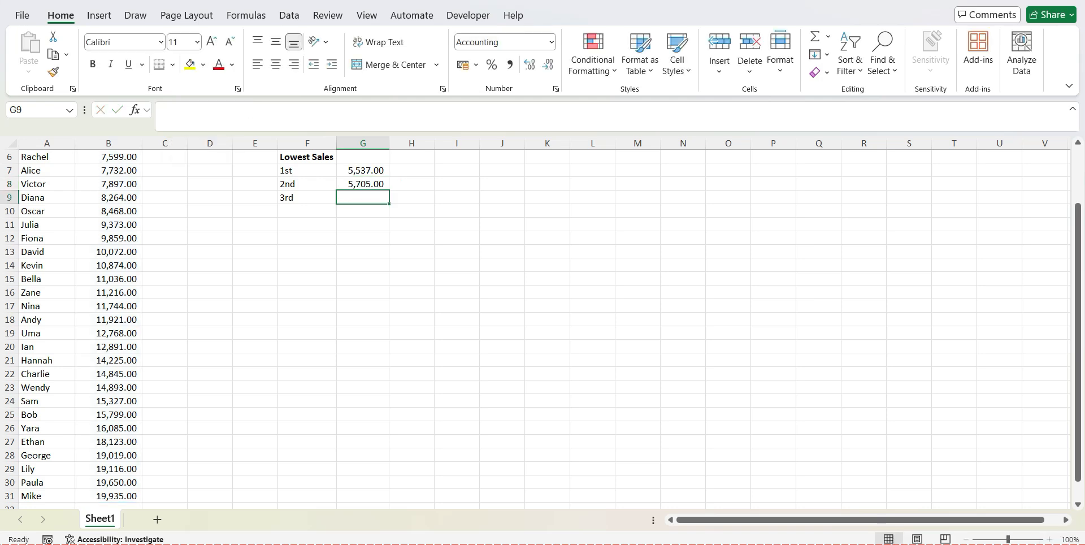
Compare the 2nd Lowest Sales result in G8 with the second-lowest sales amount in B3
{"action": "left_click_drag", "start_coordinate": [1078, 339], "coordinate": [1078, 285]}
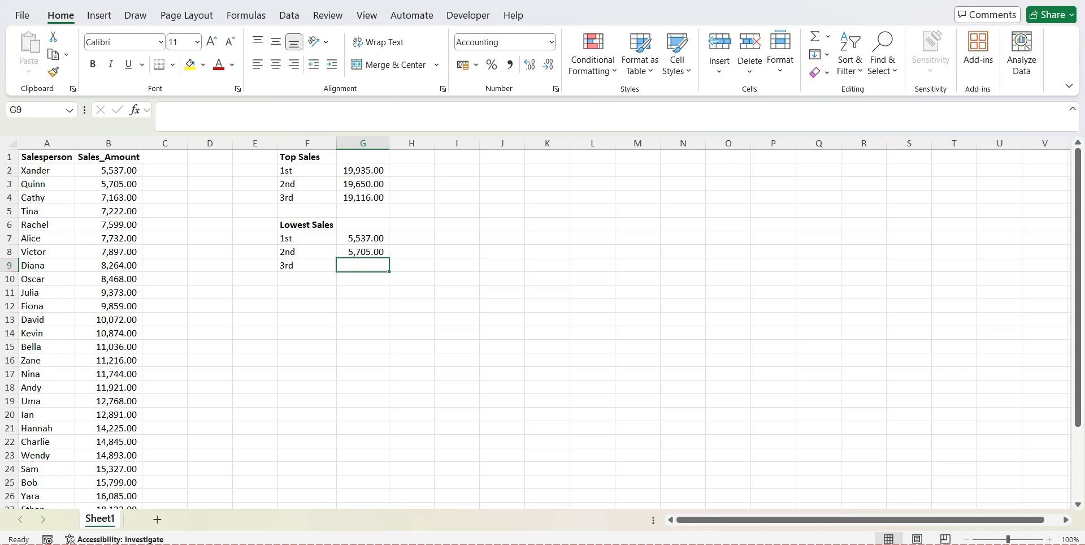
{"action": "left_click", "coordinate": [119, 183]}
{"action": "left_click", "coordinate": [362, 252]}
Enter =SMALL(B2:B31,3) in G9 for the 3rd Lowest Sales value
{"action": "left_click", "coordinate": [360, 265]}
{"action": "type", "text": "=SMA"}
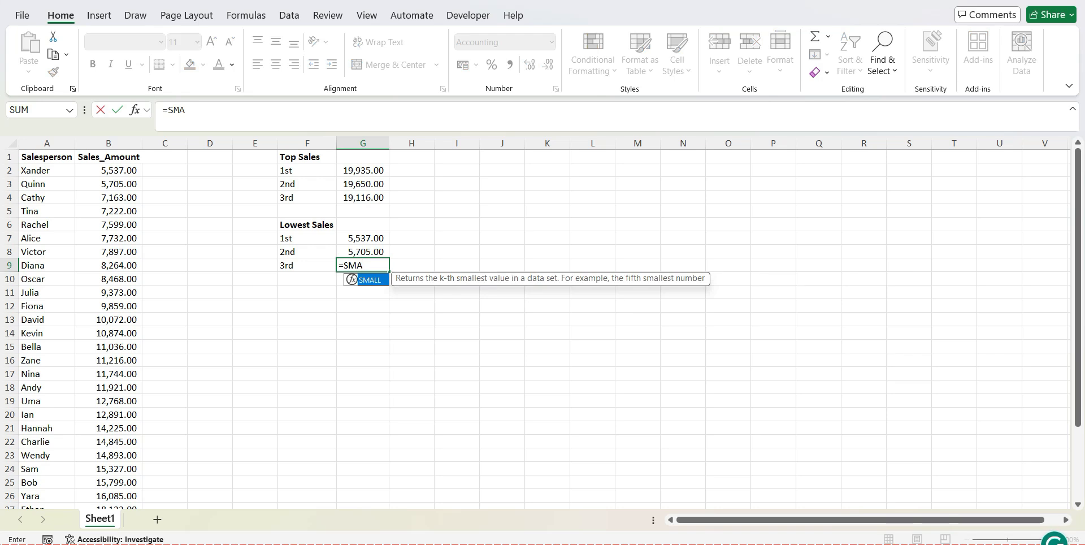
{"action": "key", "text": "Tab"}
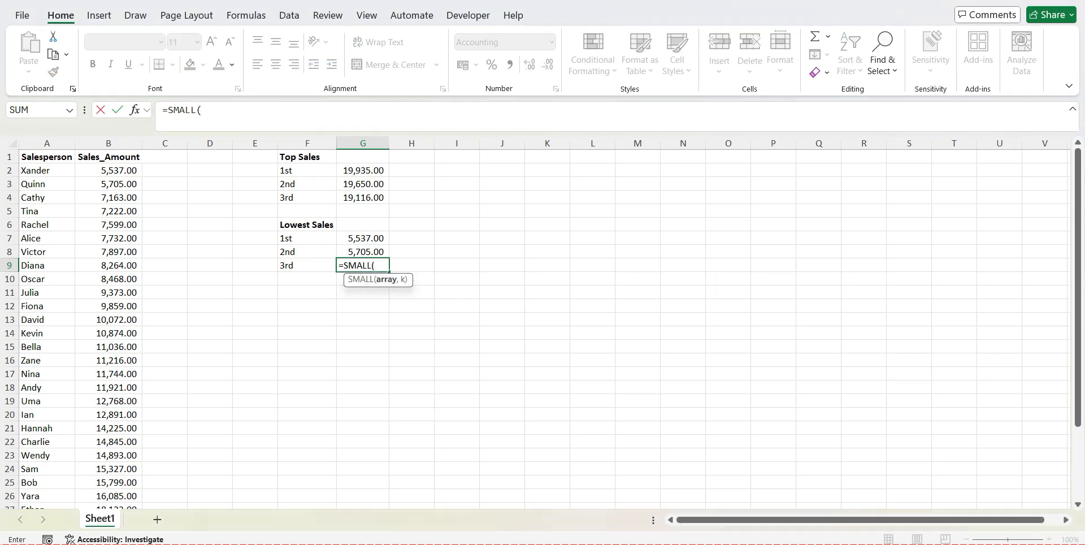
{"action": "left_click", "coordinate": [109, 170]}
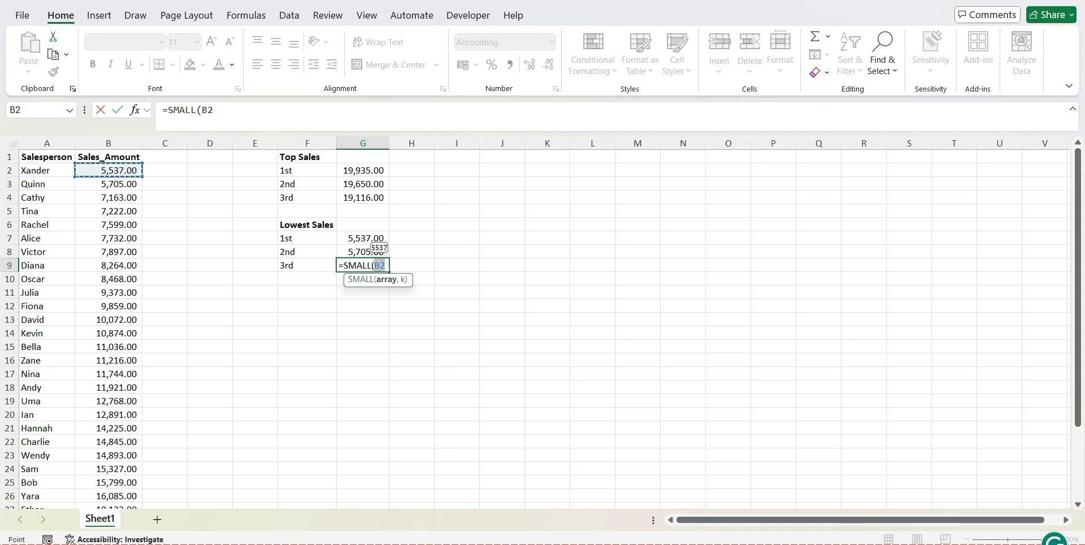
{"action": "left_click_drag", "start_coordinate": [109, 170], "coordinate": [144, 506]}
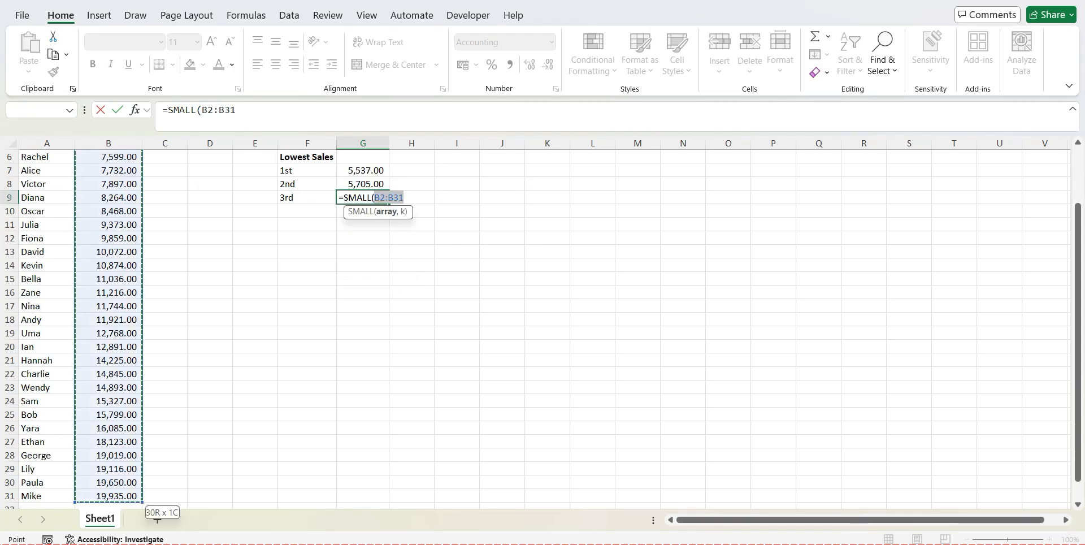
{"action": "left_click", "coordinate": [299, 117]}
{"action": "type", "text": ", 3)"}
{"action": "key", "text": "Return"}
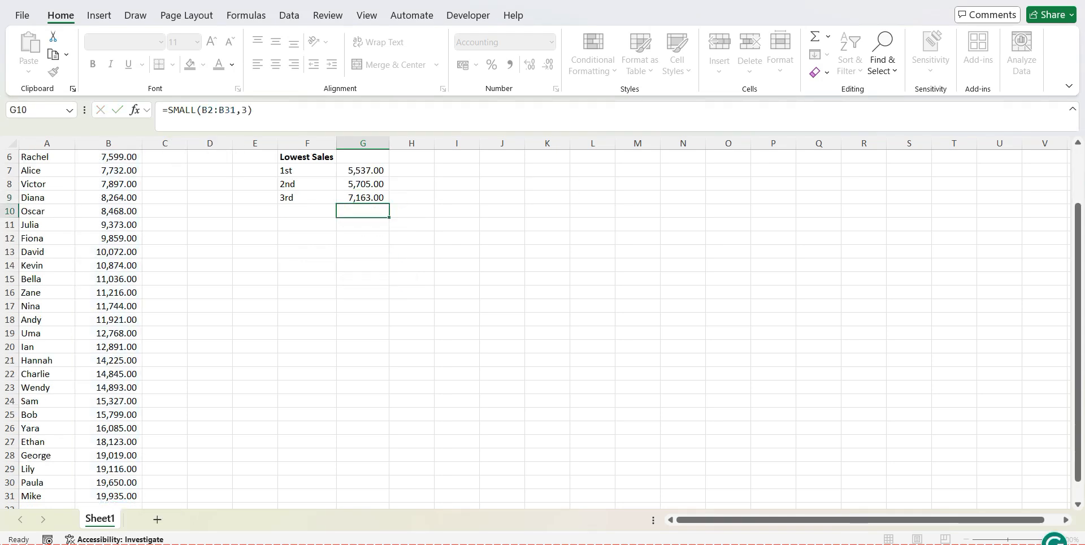
Review the 3rd Lowest Sales formula in G9 and check its result against the third-lowest sales amount in B4
{"action": "left_click_drag", "start_coordinate": [1078, 236], "coordinate": [1078, 177]}
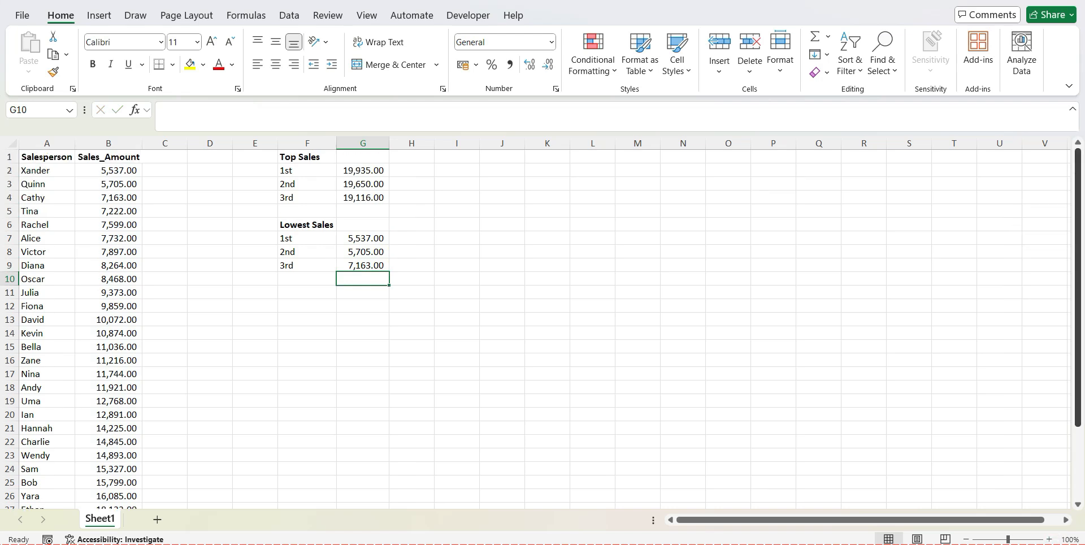
{"action": "double_click", "coordinate": [373, 265]}
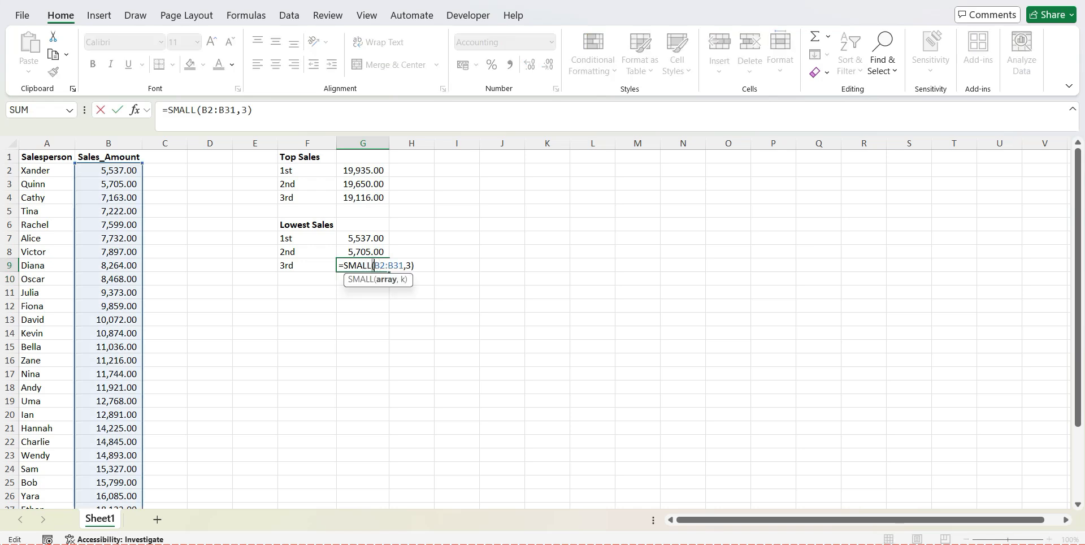
{"action": "key", "text": "Escape"}
{"action": "left_click", "coordinate": [109, 197]}
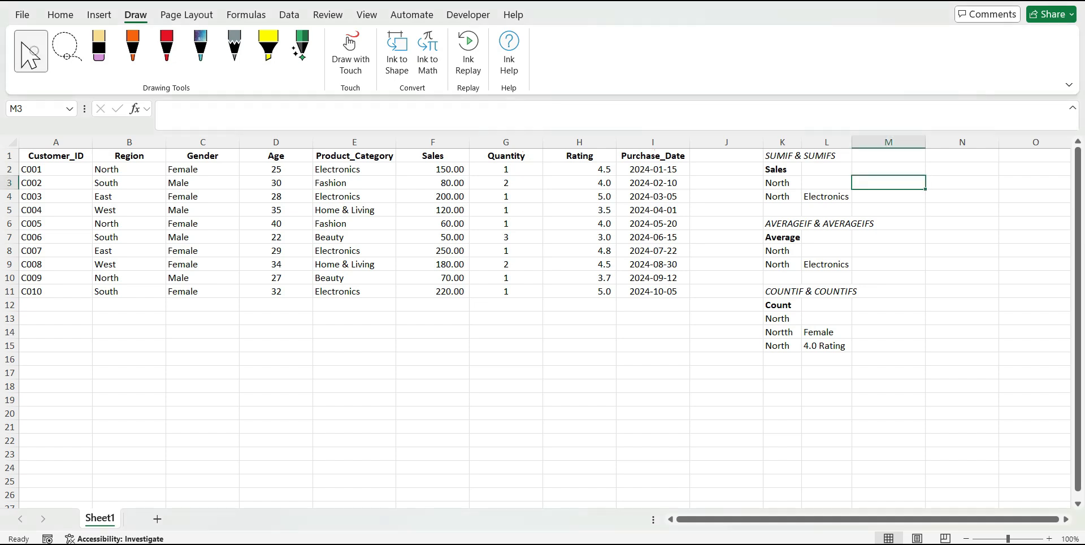
Review the SUMIF & SUMIFS section, its North criterion in K3 and the Region data in B2:B11
{"action": "left_click", "coordinate": [782, 156]}
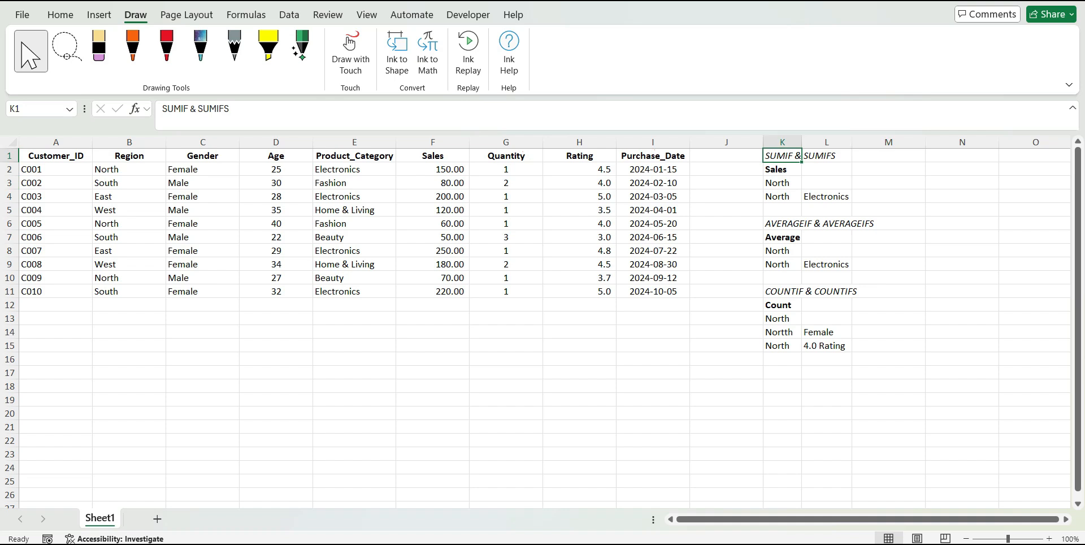
{"action": "left_click", "coordinate": [782, 184]}
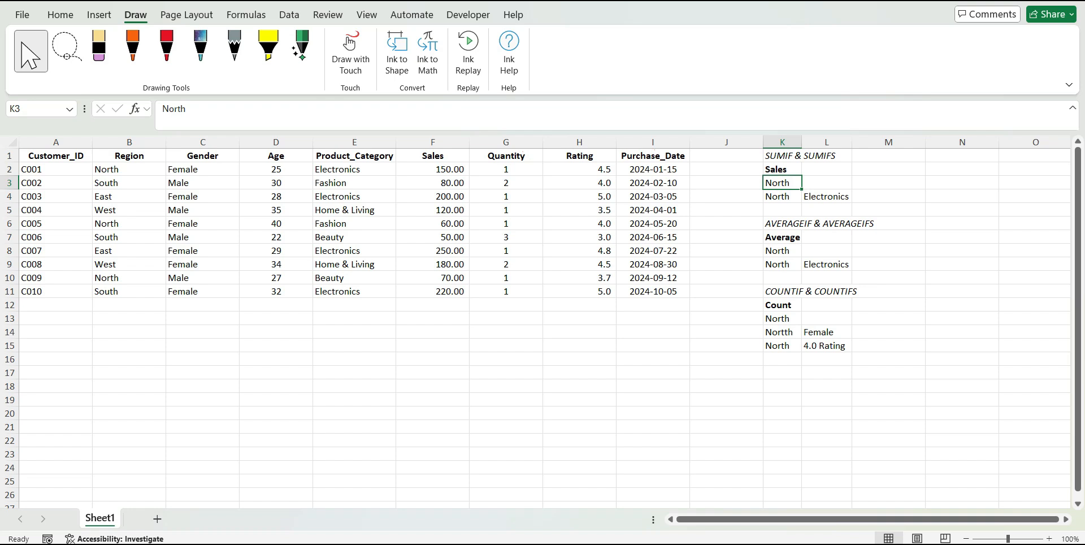
{"action": "left_click", "coordinate": [884, 183]}
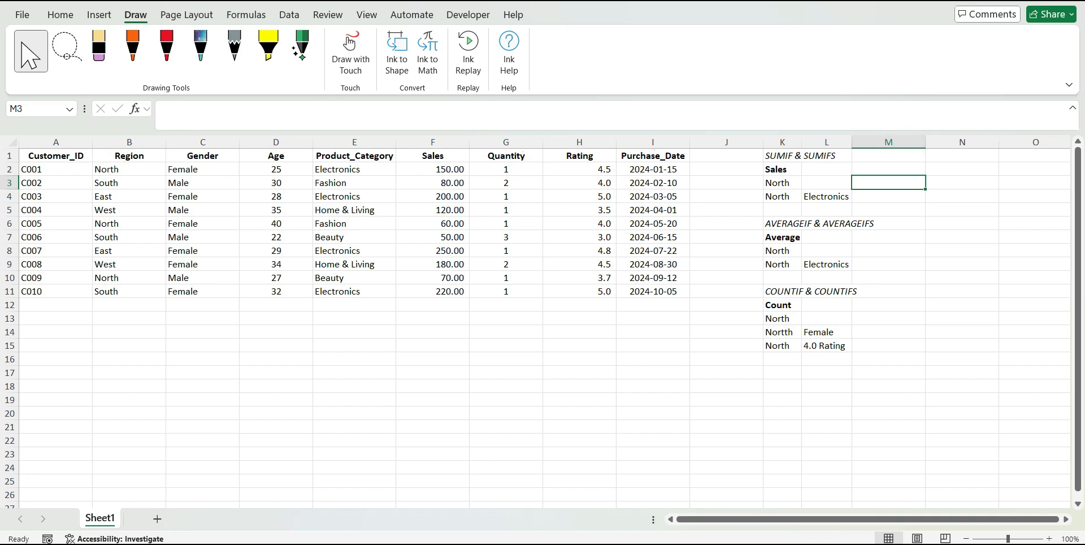
{"action": "left_click", "coordinate": [129, 170]}
{"action": "left_click", "coordinate": [119, 295]}
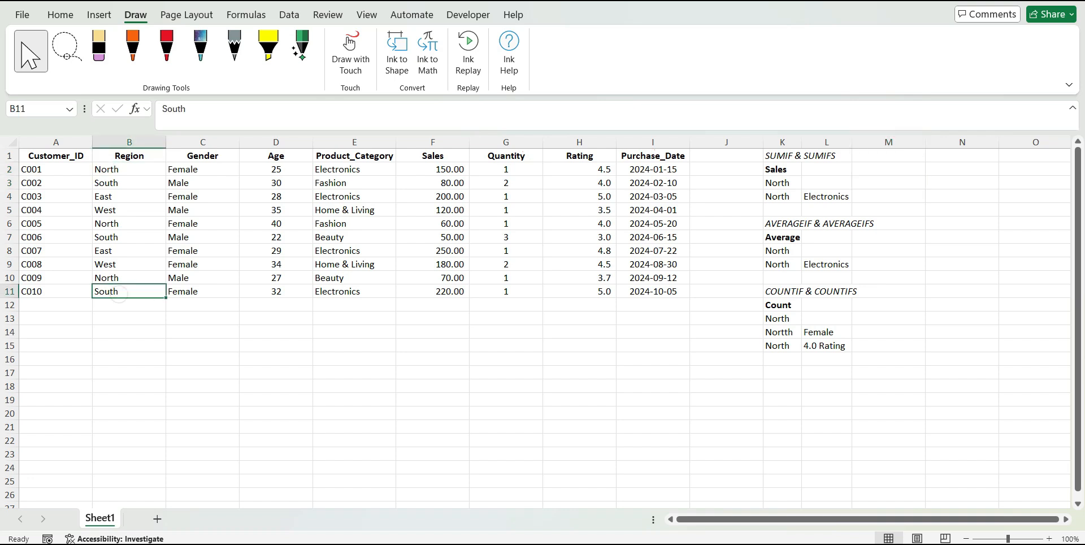
Enter =SUMIF(B2:B11,K3,F2:F11) in M3 to total the sales for the North region
{"action": "left_click", "coordinate": [874, 182]}
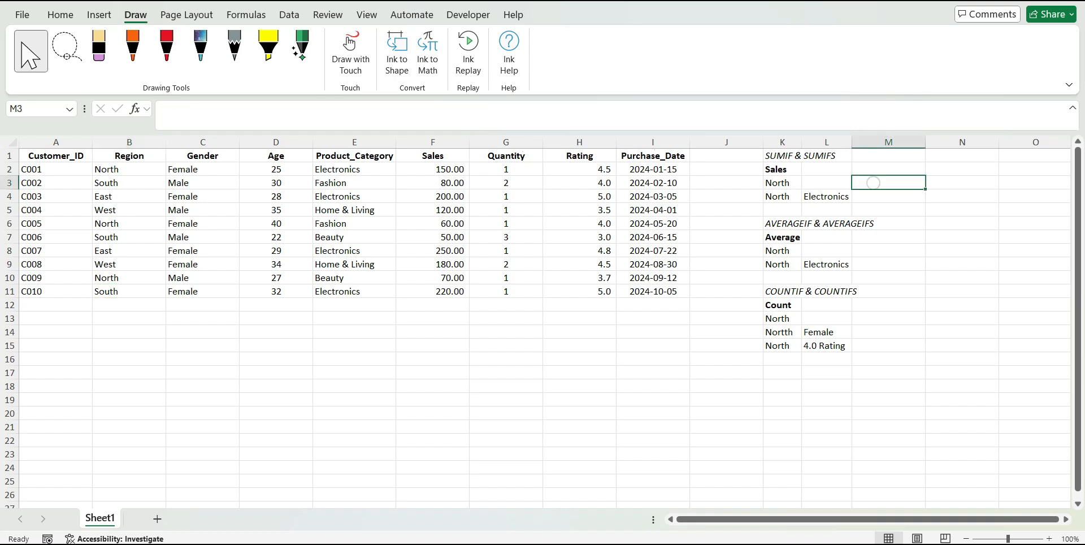
{"action": "type", "text": "="}
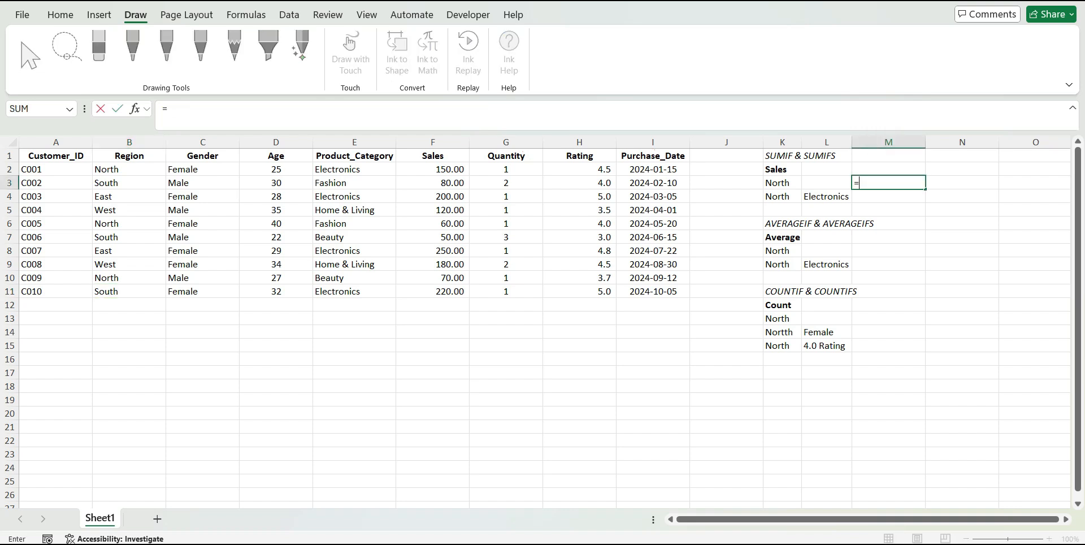
{"action": "type", "text": "SUM"}
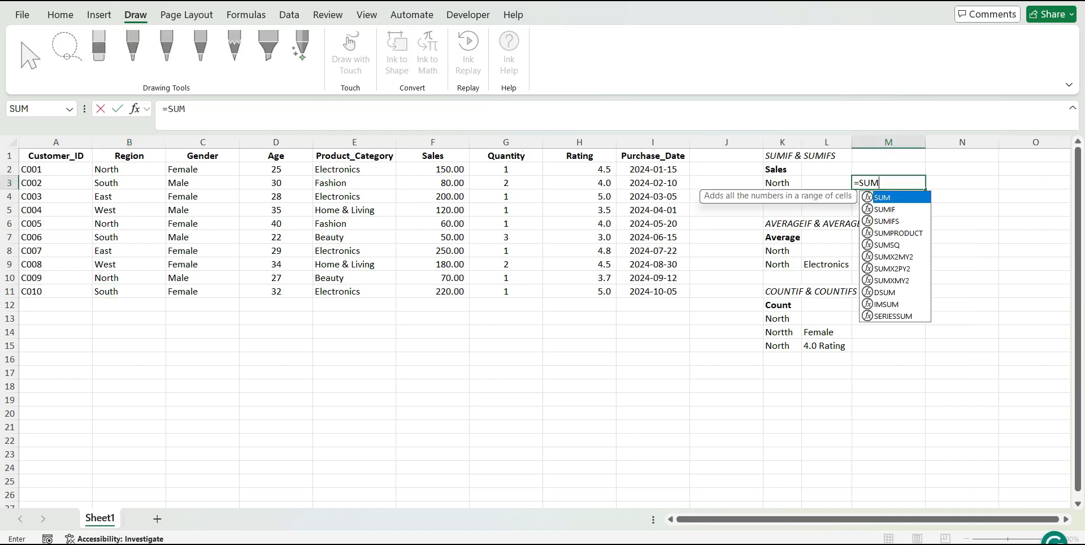
{"action": "key", "text": "Down"}
{"action": "key", "text": "Tab"}
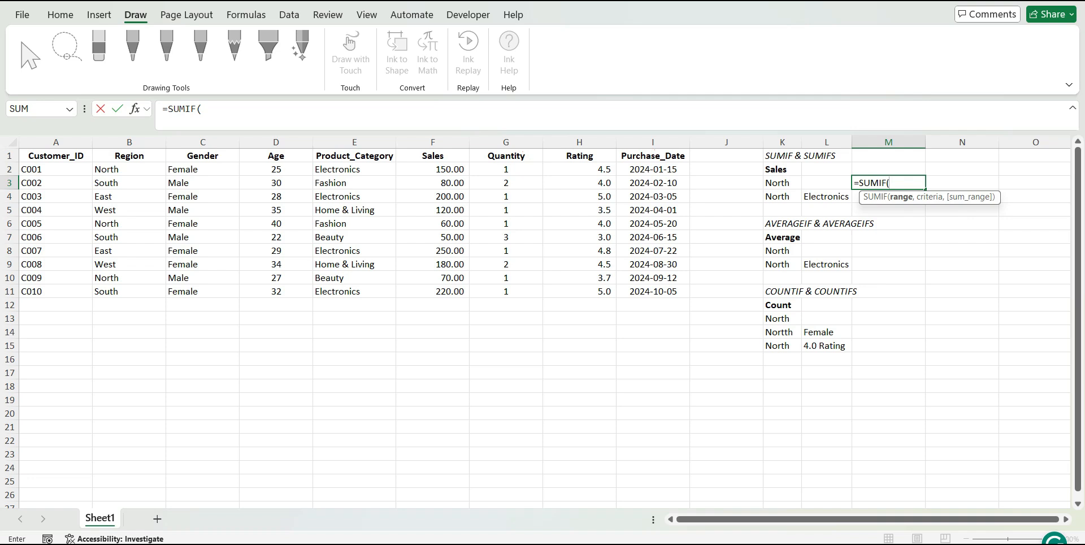
{"action": "left_click", "coordinate": [149, 168]}
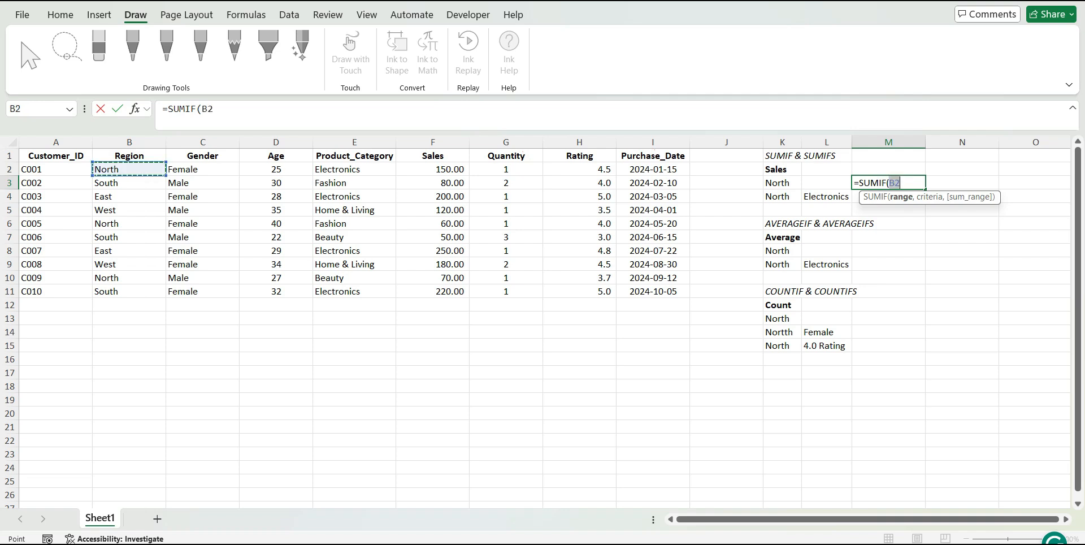
{"action": "left_click_drag", "start_coordinate": [149, 168], "coordinate": [158, 292]}
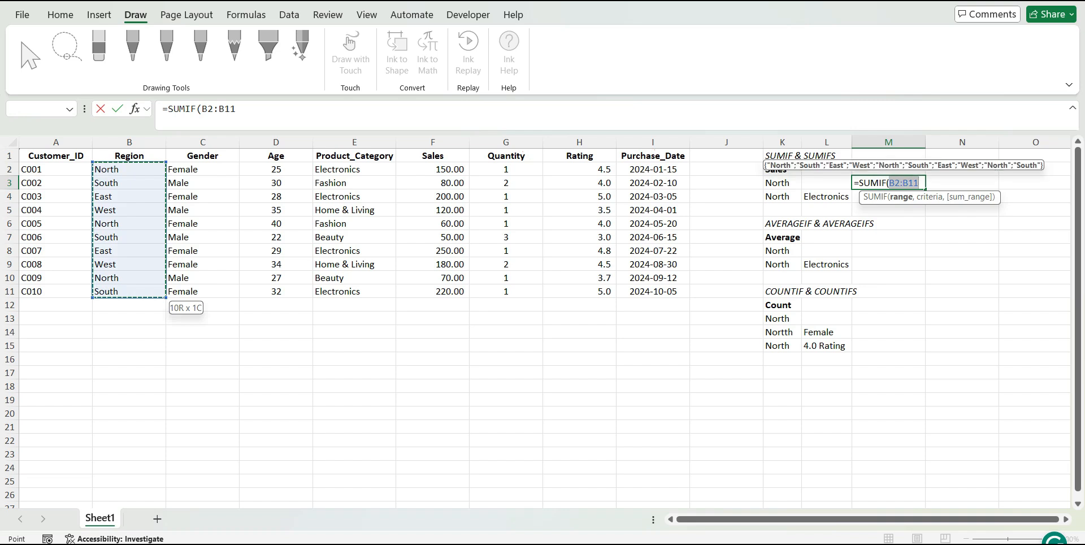
{"action": "type", "text": ","}
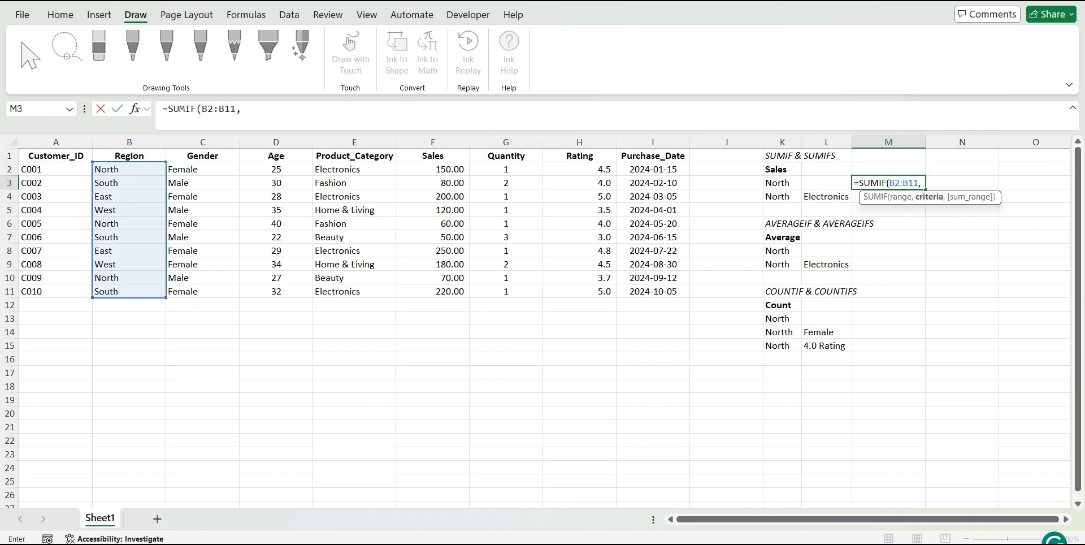
{"action": "left_click", "coordinate": [774, 182]}
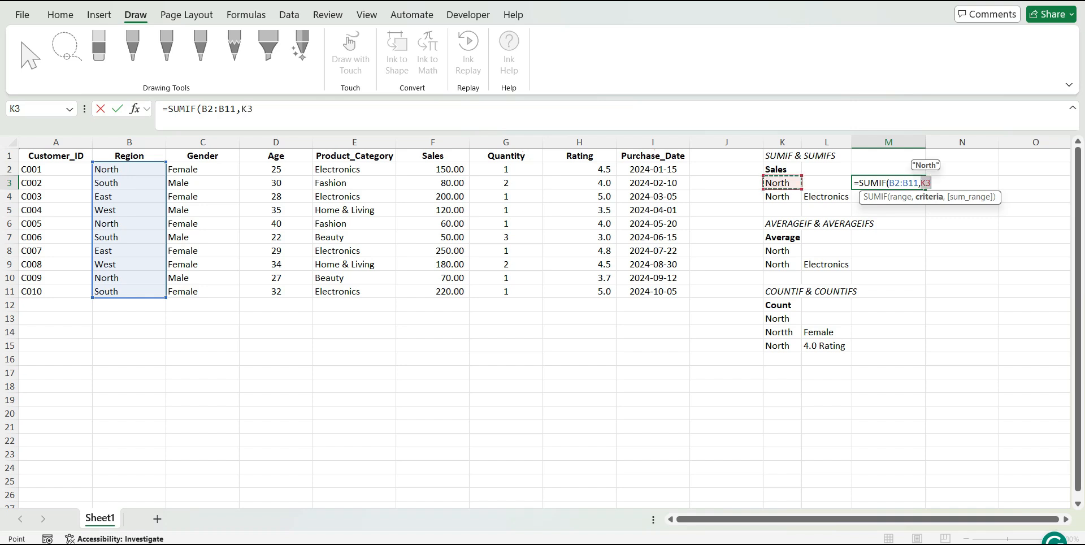
{"action": "type", "text": ","}
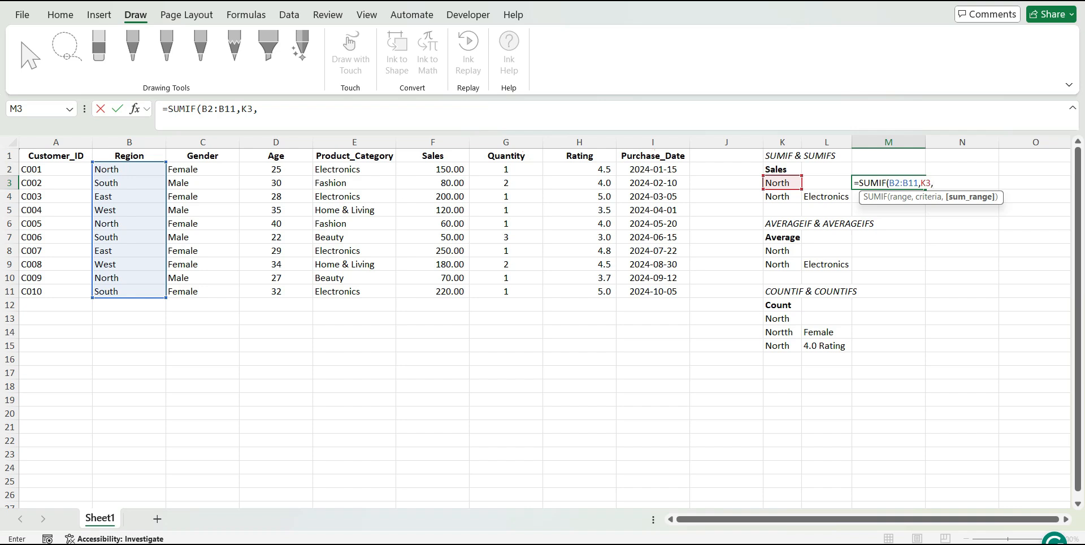
{"action": "left_click", "coordinate": [433, 169]}
{"action": "left_click_drag", "start_coordinate": [433, 169], "coordinate": [433, 291]}
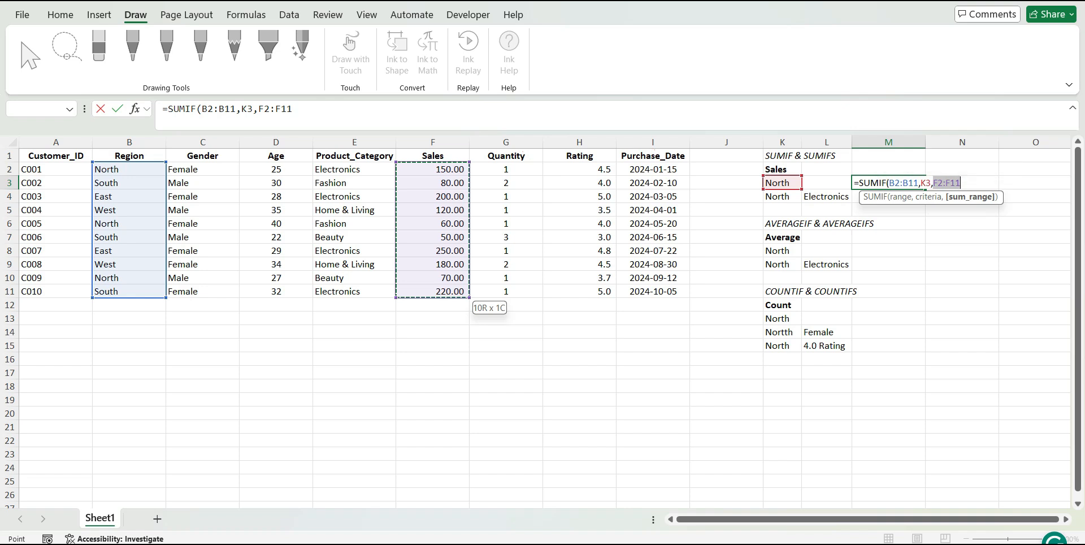
{"action": "type", "text": ")"}
{"action": "key", "text": "Return"}
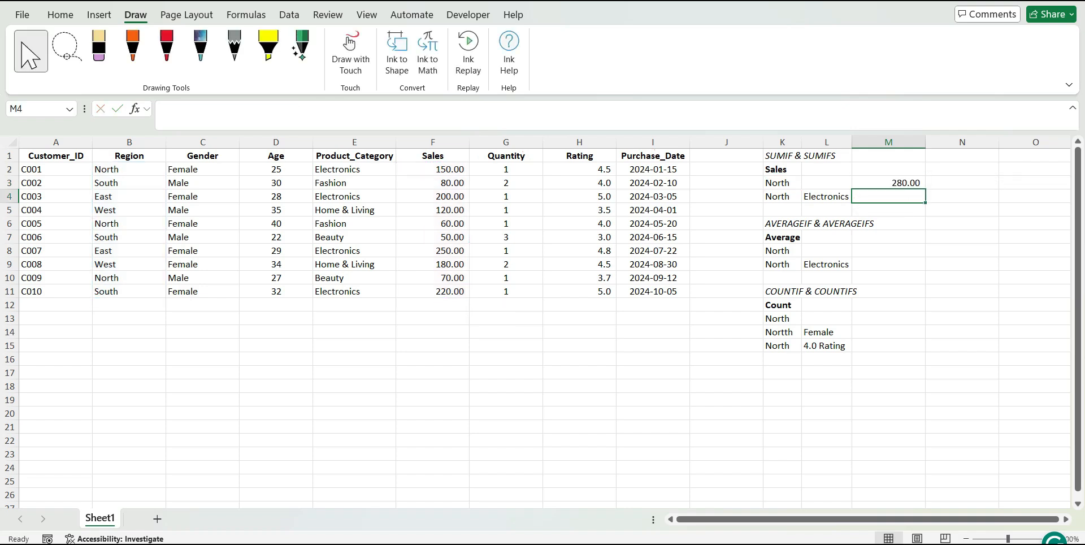
Review the range, criteria and sum range references of the SUMIF formula in M3
{"action": "key", "text": "Up"}
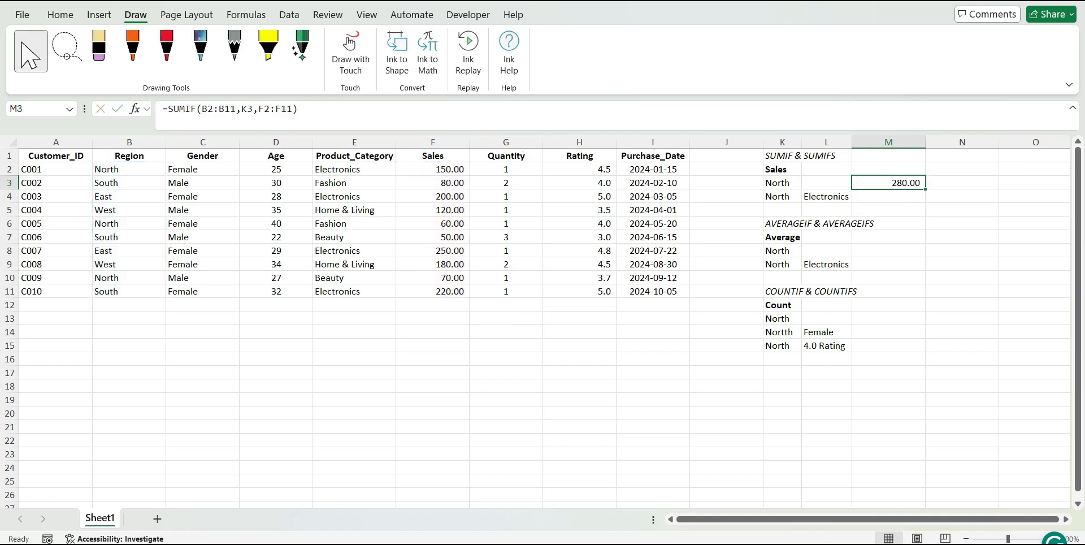
{"action": "double_click", "coordinate": [899, 183]}
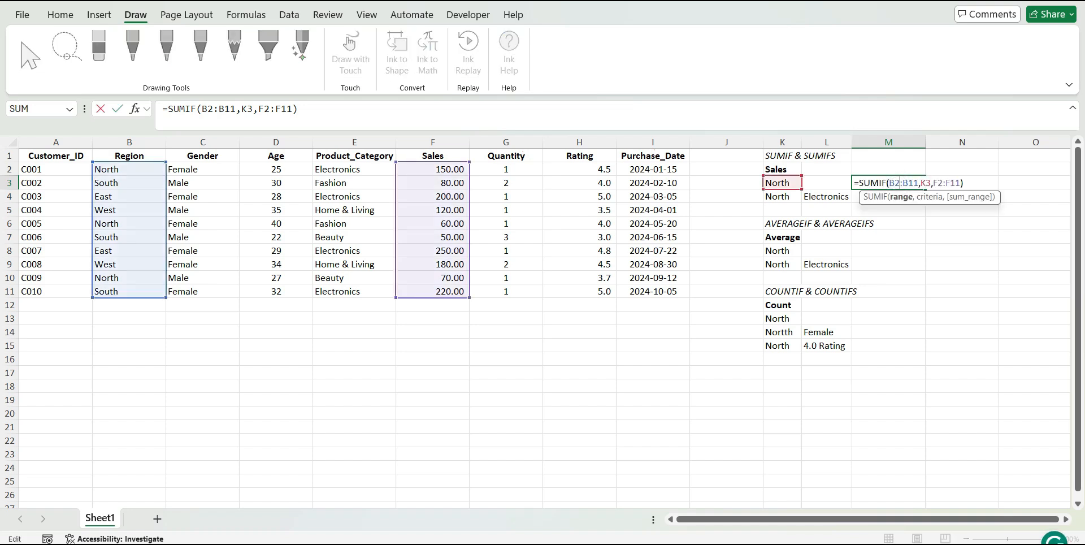
{"action": "key", "text": "Escape"}
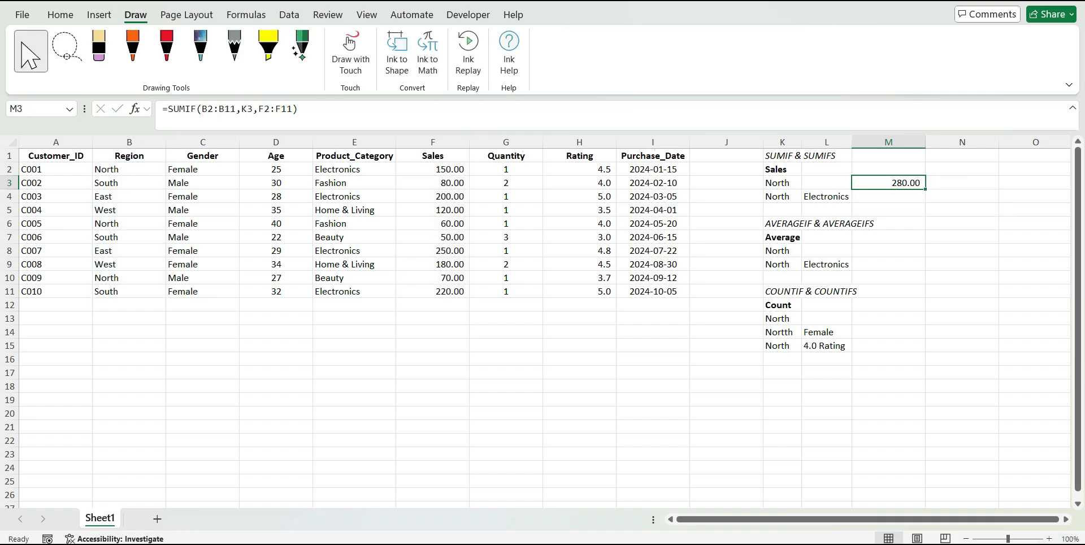
Start a SUMIFS formula in M4 for the North and Electronics criteria, with Sales F2:F11 as the sum range
{"action": "left_click", "coordinate": [826, 197]}
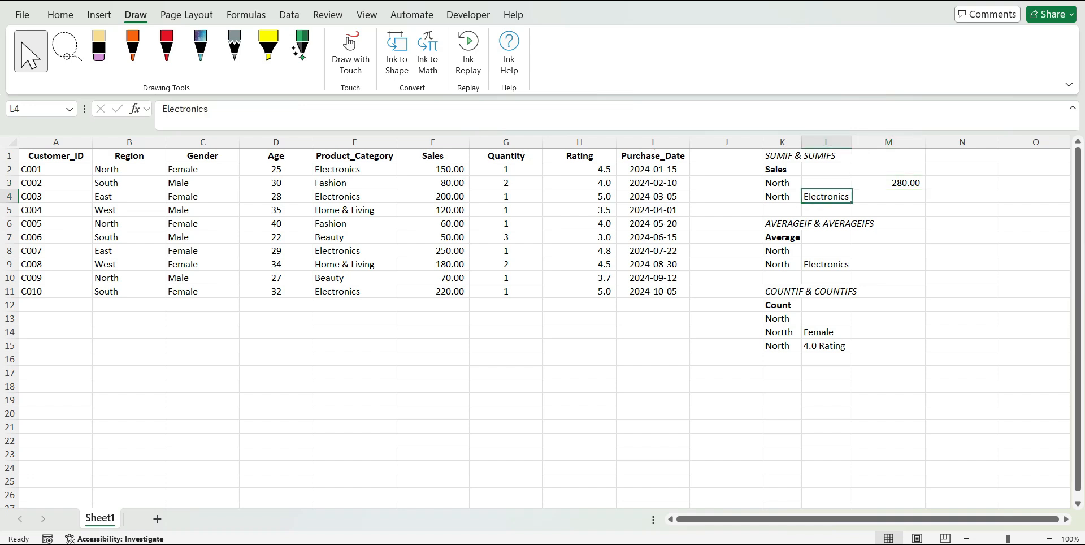
{"action": "left_click", "coordinate": [789, 196]}
{"action": "left_click", "coordinate": [893, 195]}
{"action": "type", "text": "="}
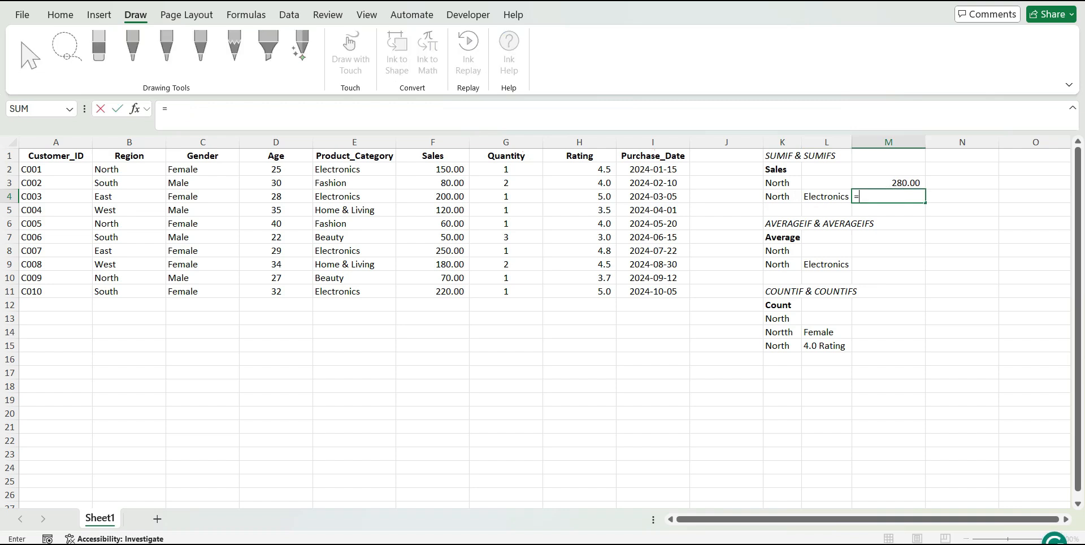
{"action": "type", "text": "SU"}
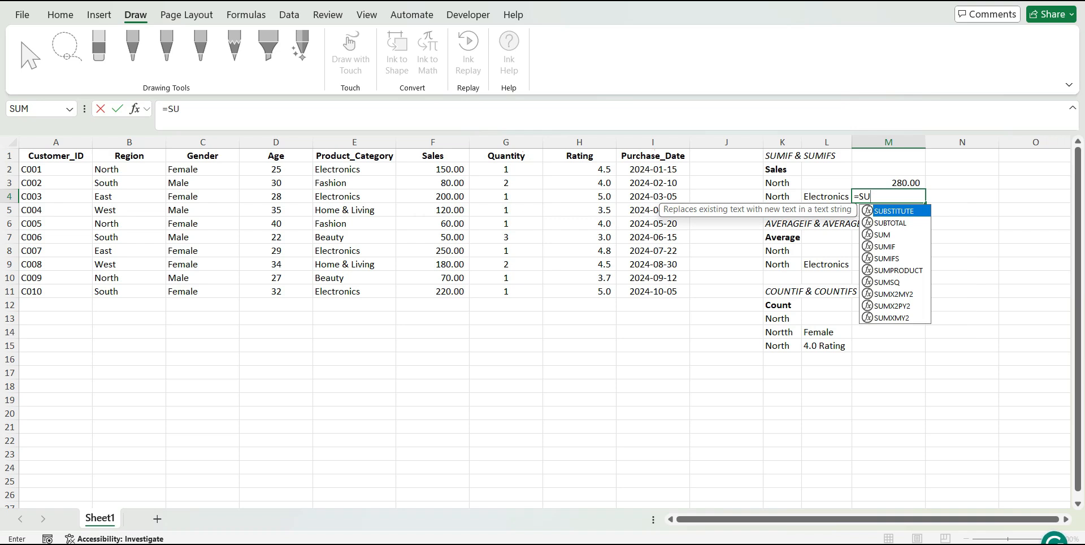
{"action": "type", "text": "M"}
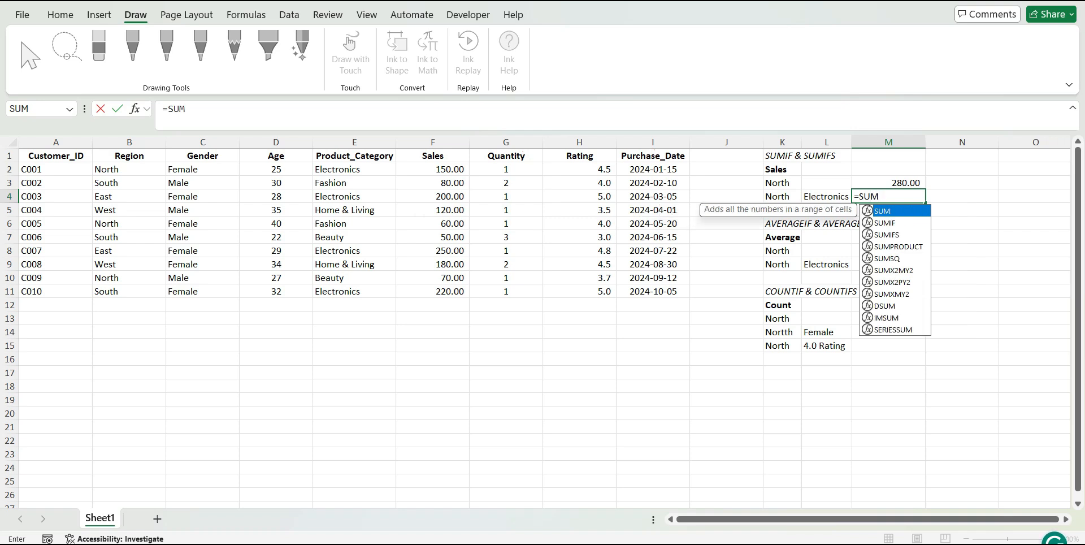
{"action": "type", "text": "IFS("}
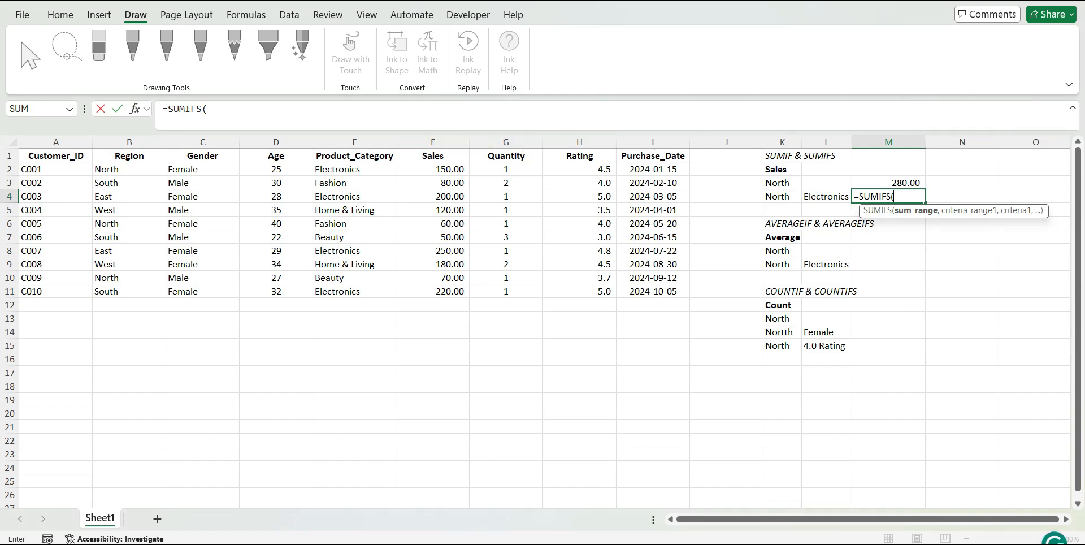
{"action": "left_click", "coordinate": [444, 169]}
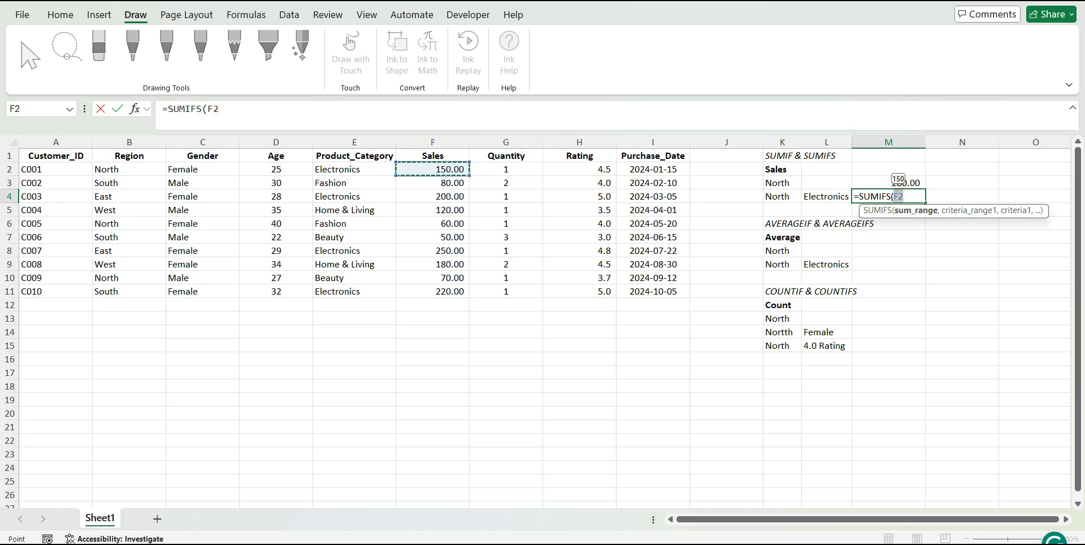
{"action": "key", "text": "ctrl+shift+Down"}
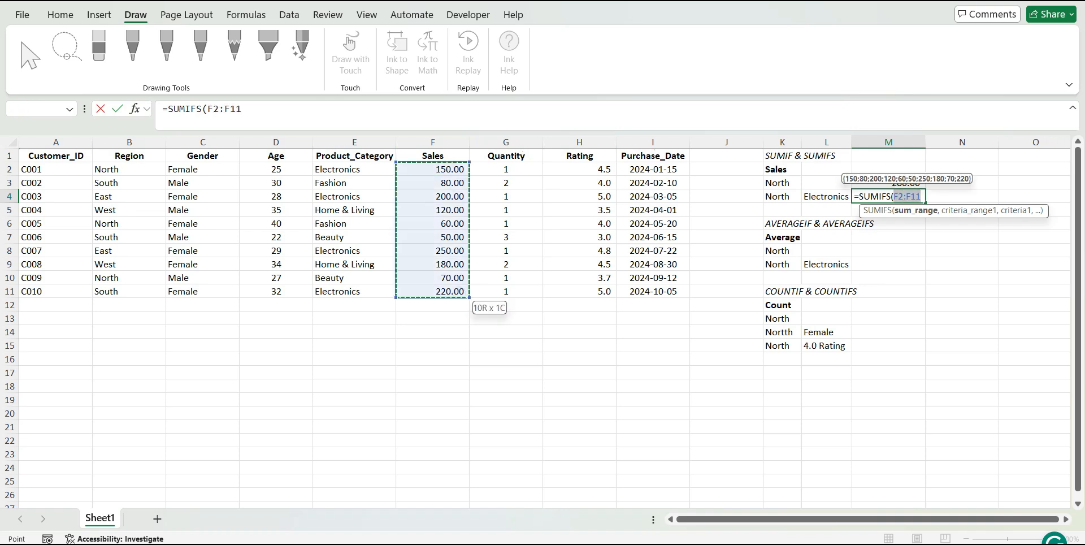
{"action": "type", "text": ","}
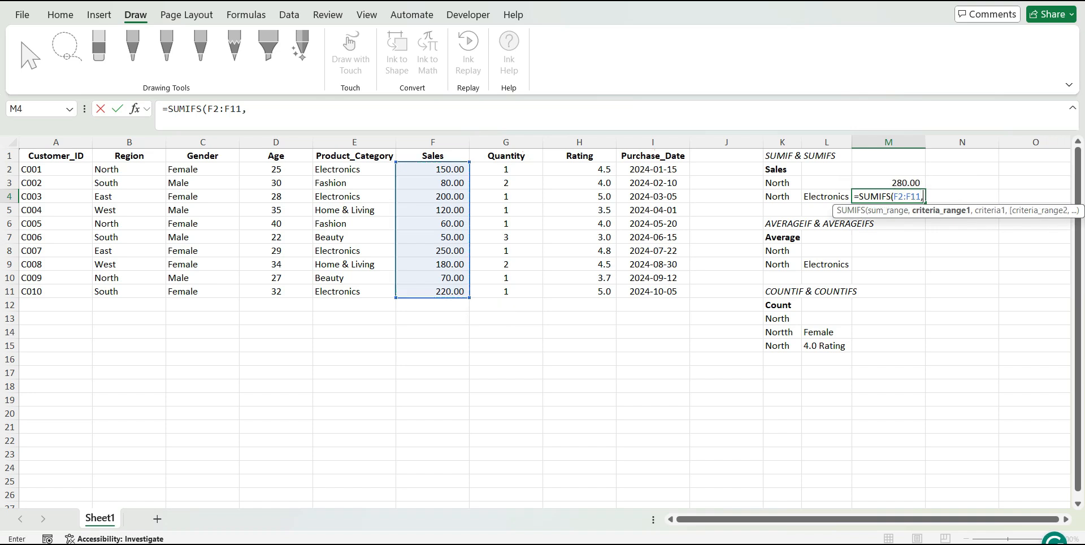
Add the first condition to the M4 SUMIFS formula: Region range B2:B11 matched against K4
{"action": "left_click", "coordinate": [121, 170]}
{"action": "key", "text": "ctrl+shift+Down"}
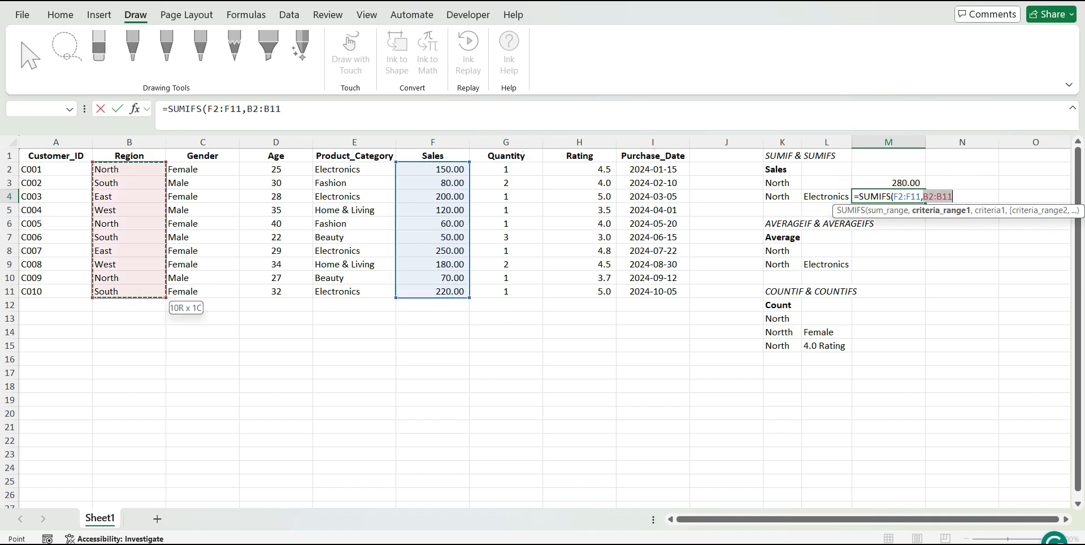
{"action": "type", "text": ","}
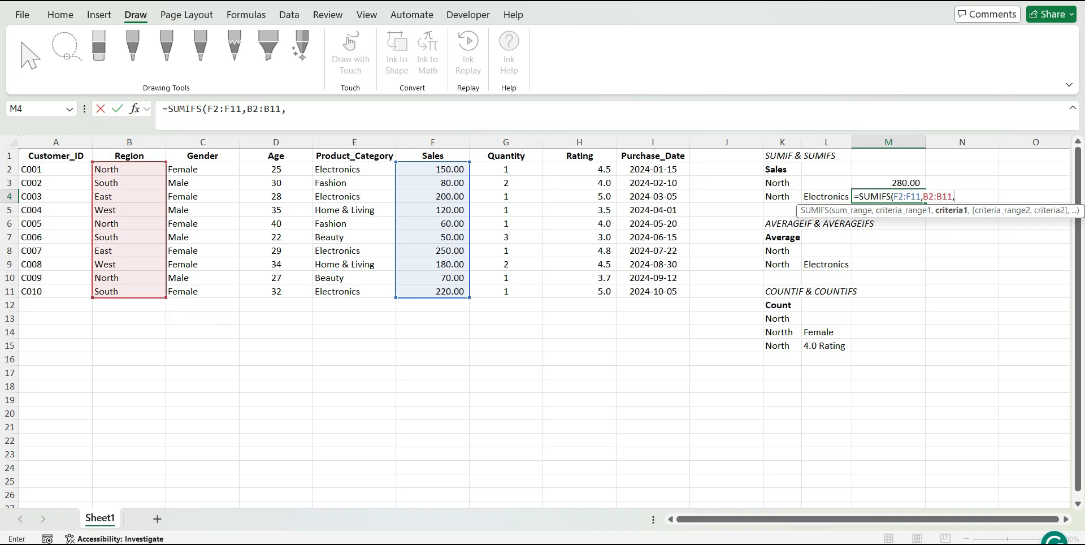
{"action": "left_click", "coordinate": [780, 196]}
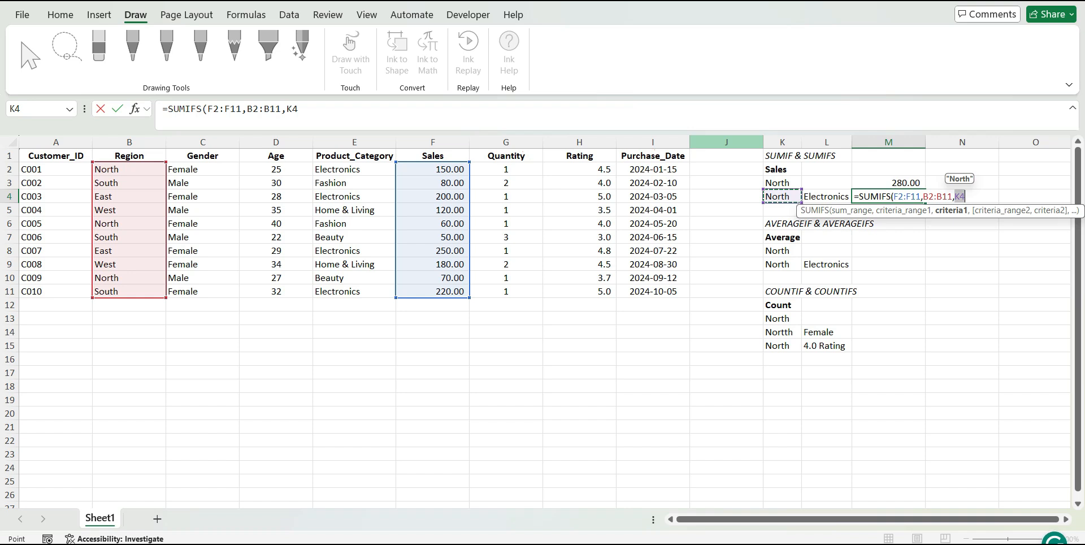
{"action": "type", "text": ","}
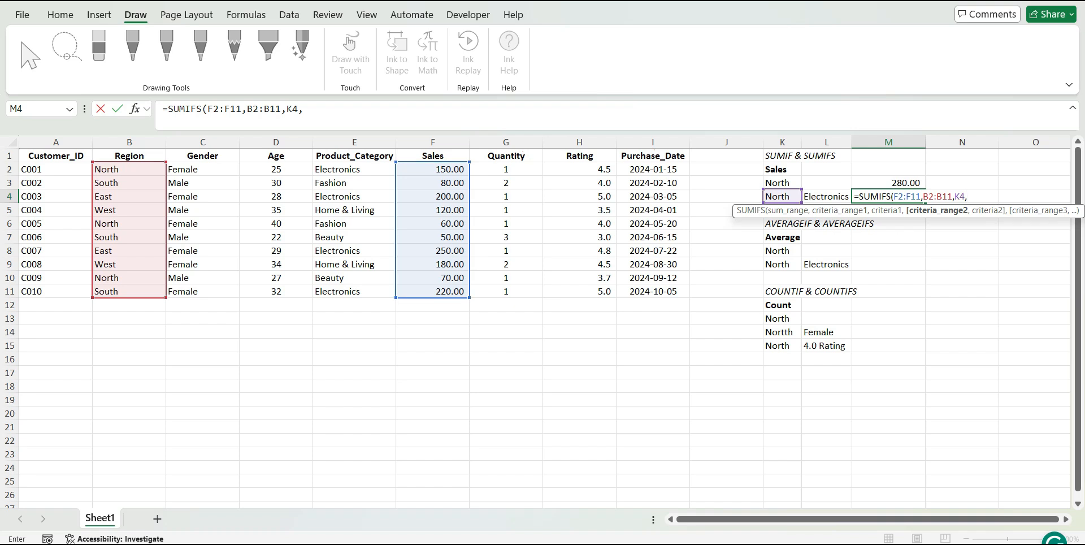
Complete the M4 formula with Product_Category range E2:E11 and criterion L4, giving =SUMIFS(F2:F11,B2:B11,K4,E2:E11,L4)
{"action": "left_click", "coordinate": [366, 173]}
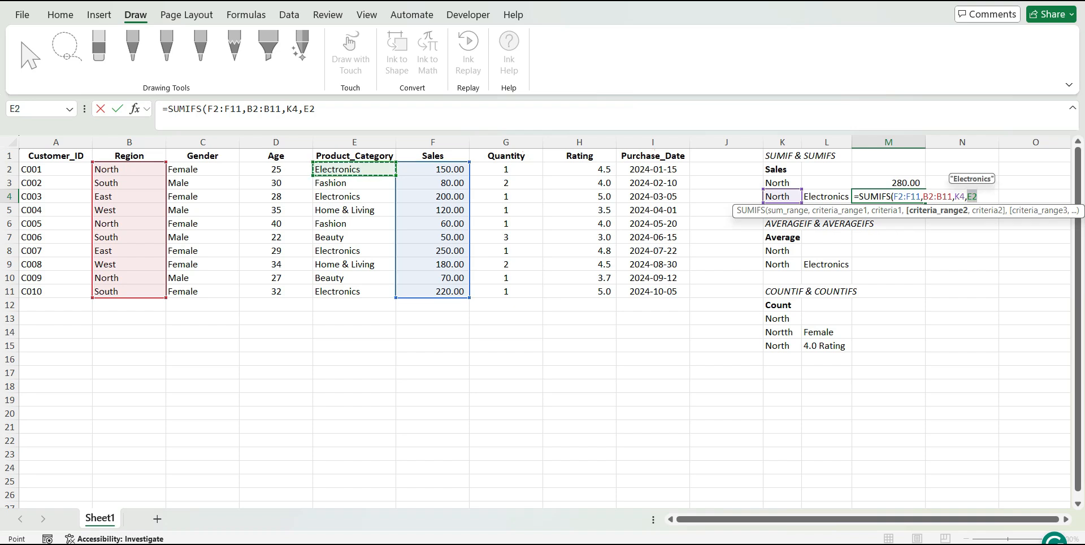
{"action": "left_click_drag", "start_coordinate": [366, 173], "coordinate": [365, 292]}
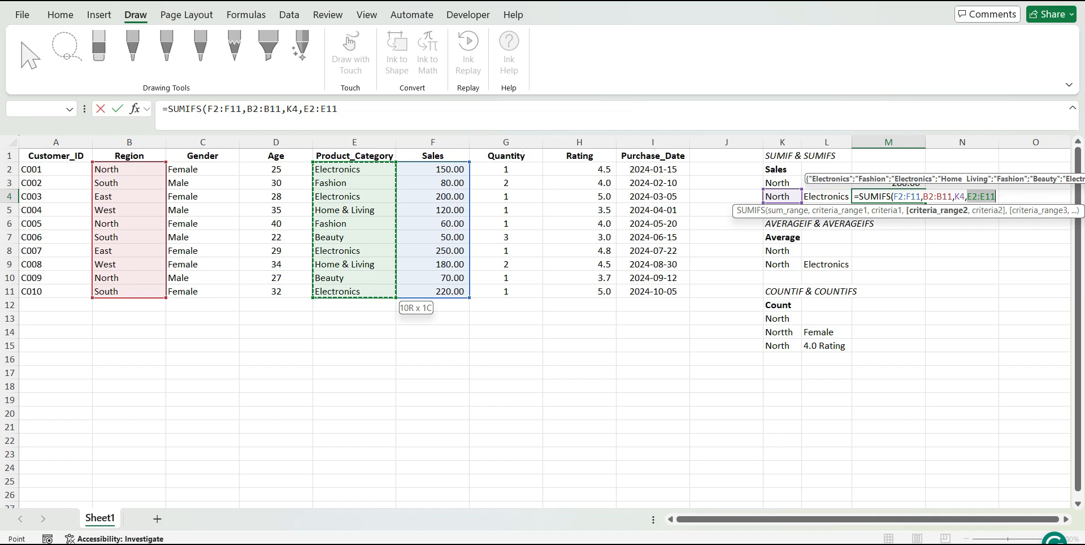
{"action": "type", "text": ","}
{"action": "left_click", "coordinate": [819, 196]}
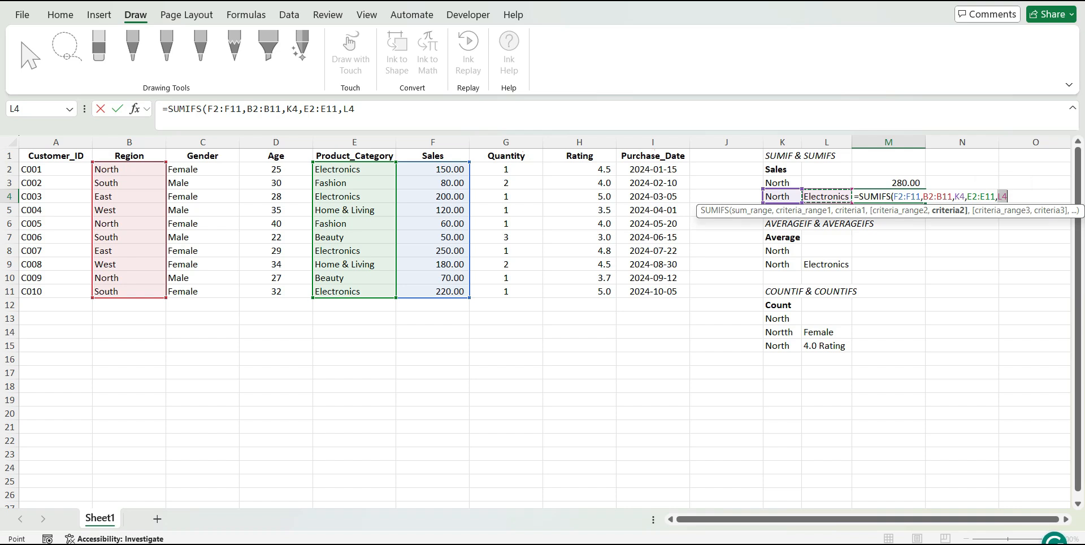
{"action": "type", "text": ")"}
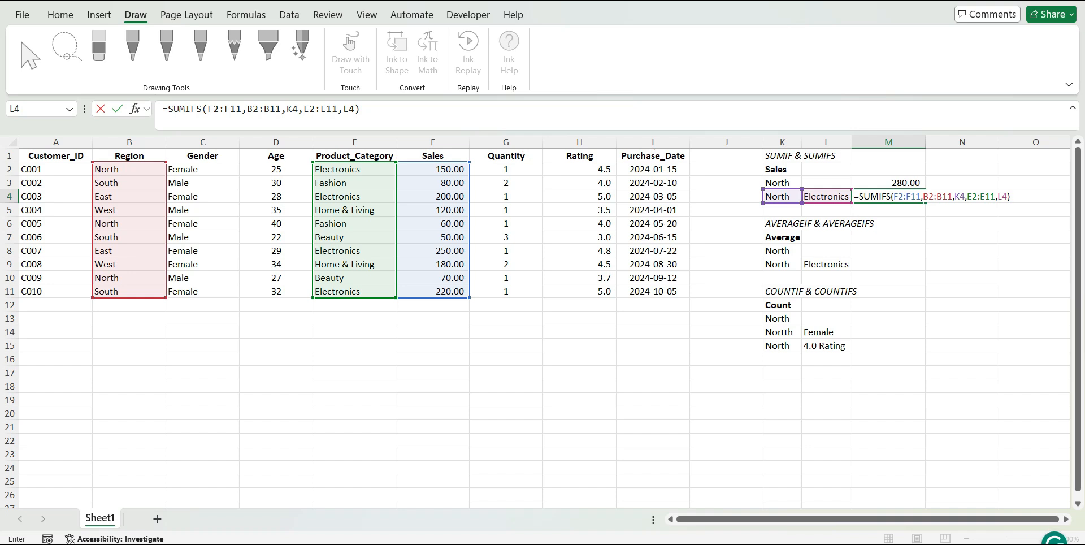
{"action": "key", "text": "Return"}
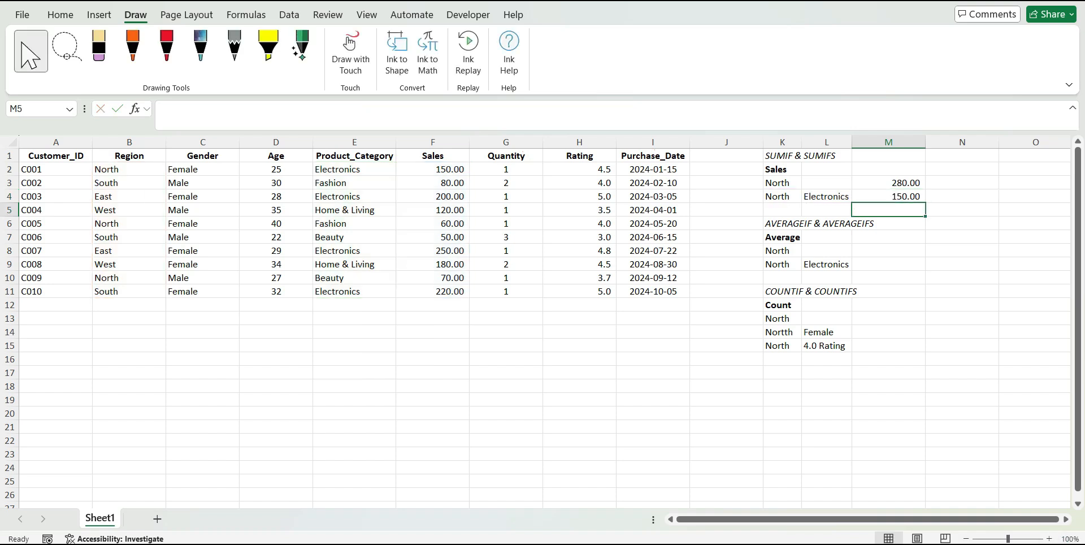
Review the SUMIFS formula in M4 against its criteria cells K4 and L4 and its highlighted ranges
{"action": "left_click", "coordinate": [888, 196]}
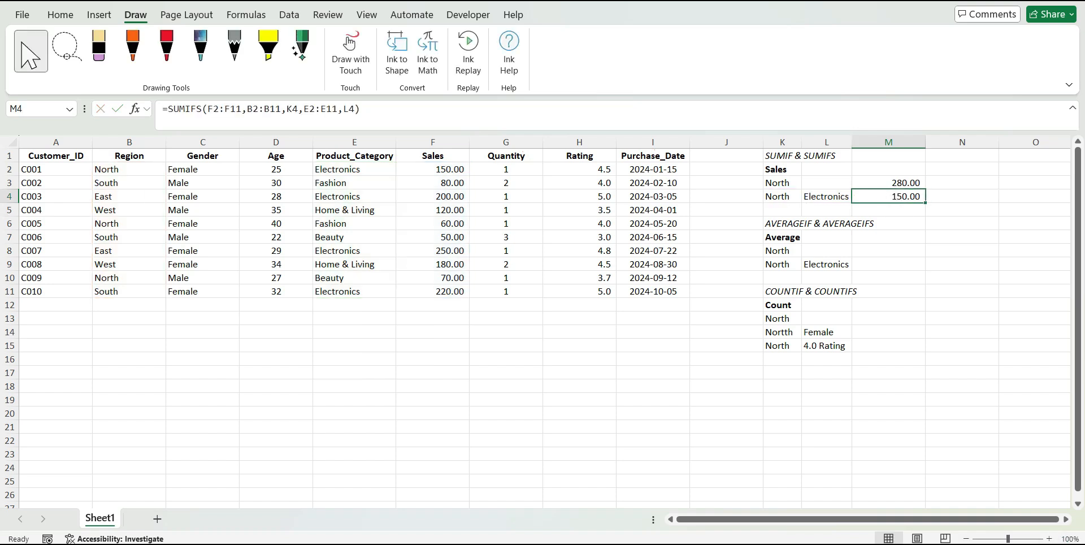
{"action": "left_click", "coordinate": [826, 196]}
{"action": "left_click", "coordinate": [782, 196]}
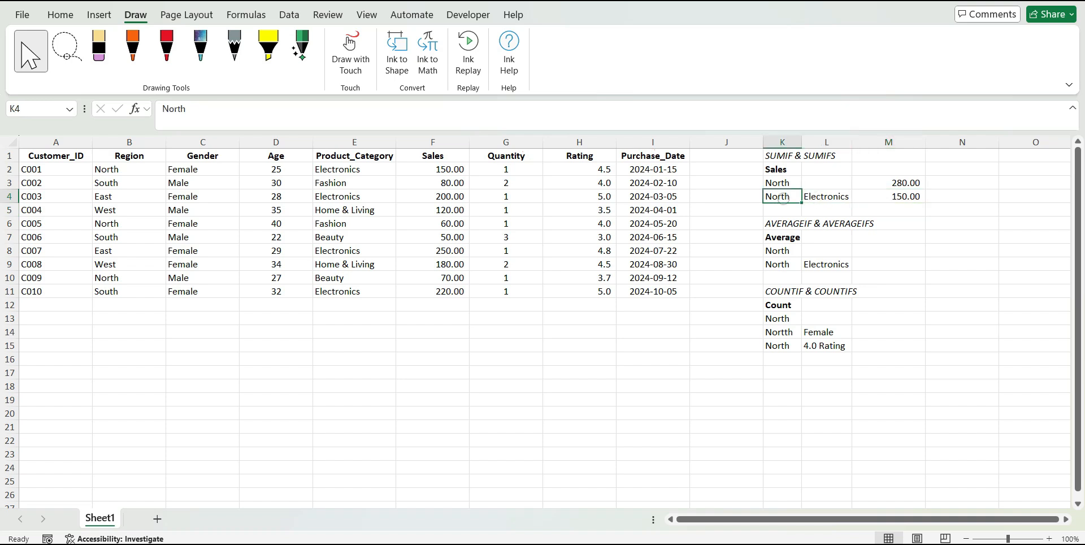
{"action": "double_click", "coordinate": [887, 196]}
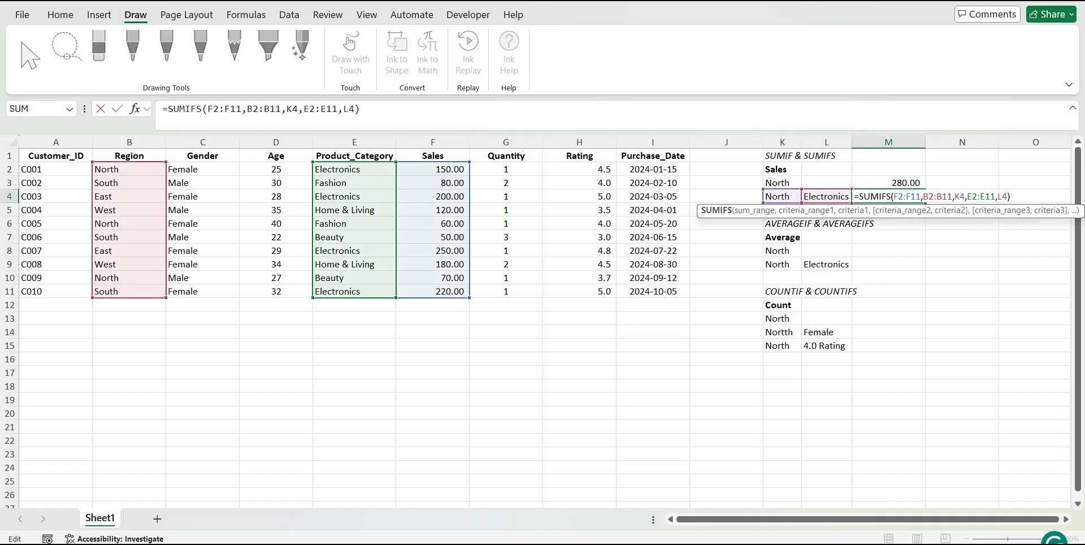
{"action": "key", "text": "Escape"}
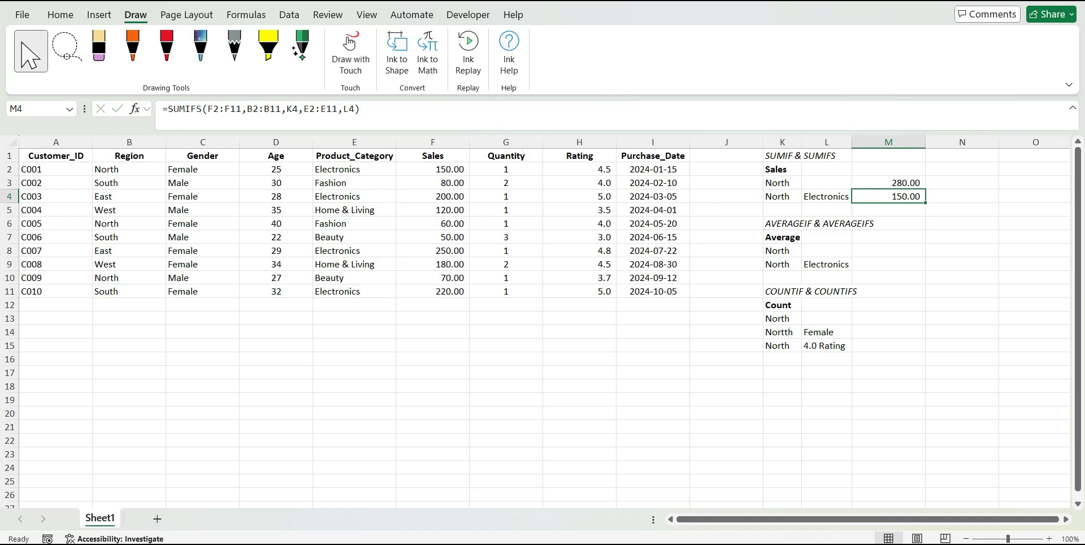
Review the North and Electronics criteria in K4 and L4 used by the conditional sales total
{"action": "left_click", "coordinate": [826, 197]}
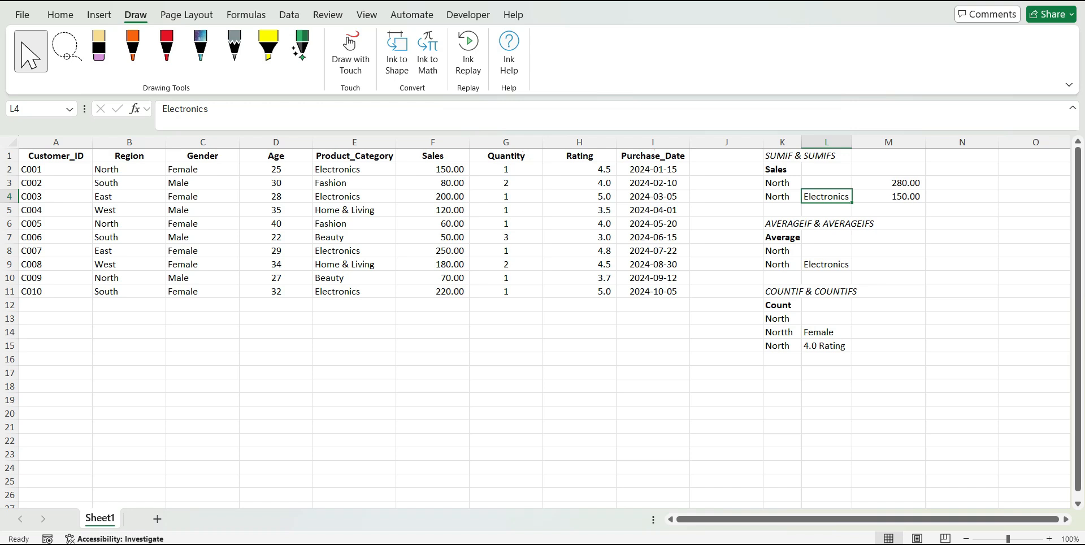
{"action": "left_click", "coordinate": [782, 196]}
{"action": "left_click", "coordinate": [826, 196]}
{"action": "left_click", "coordinate": [218, 210]}
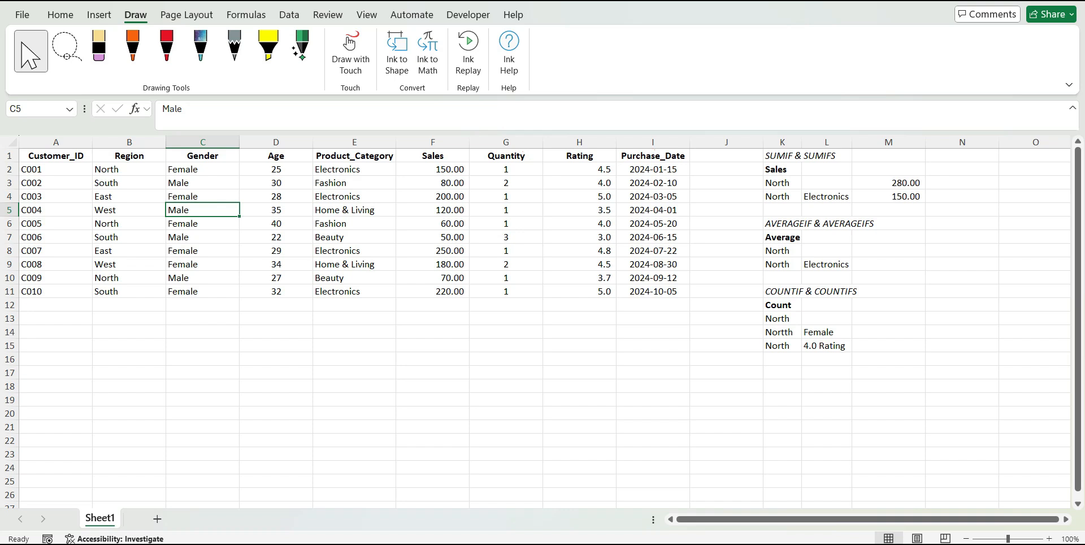
{"action": "left_click", "coordinate": [789, 197]}
{"action": "left_click", "coordinate": [831, 198]}
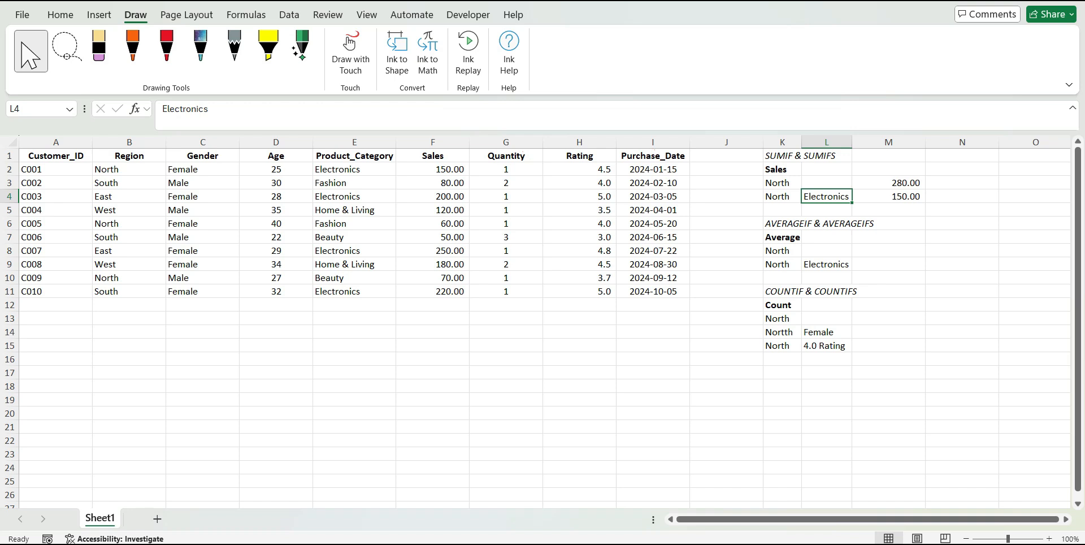
Start an AVERAGEIF formula in M8 for the average of the North region
{"action": "left_click", "coordinate": [830, 224]}
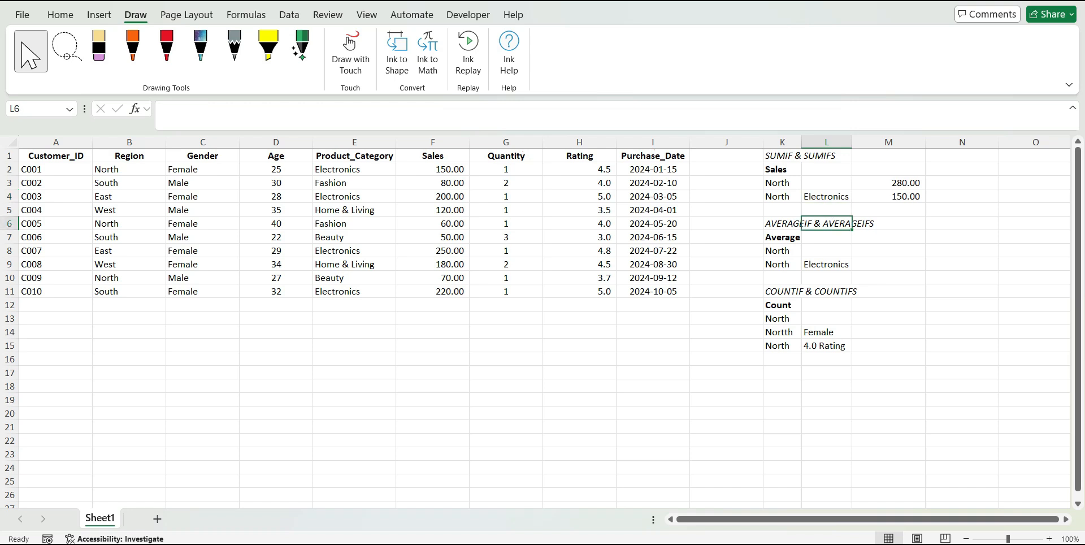
{"action": "left_click", "coordinate": [781, 236]}
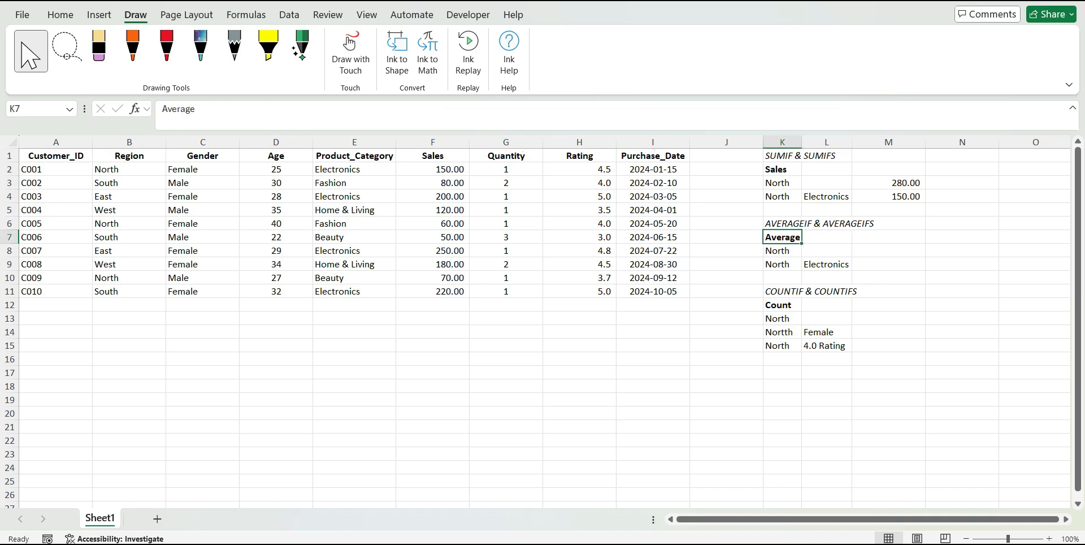
{"action": "left_click", "coordinate": [782, 250]}
{"action": "left_click", "coordinate": [902, 249]}
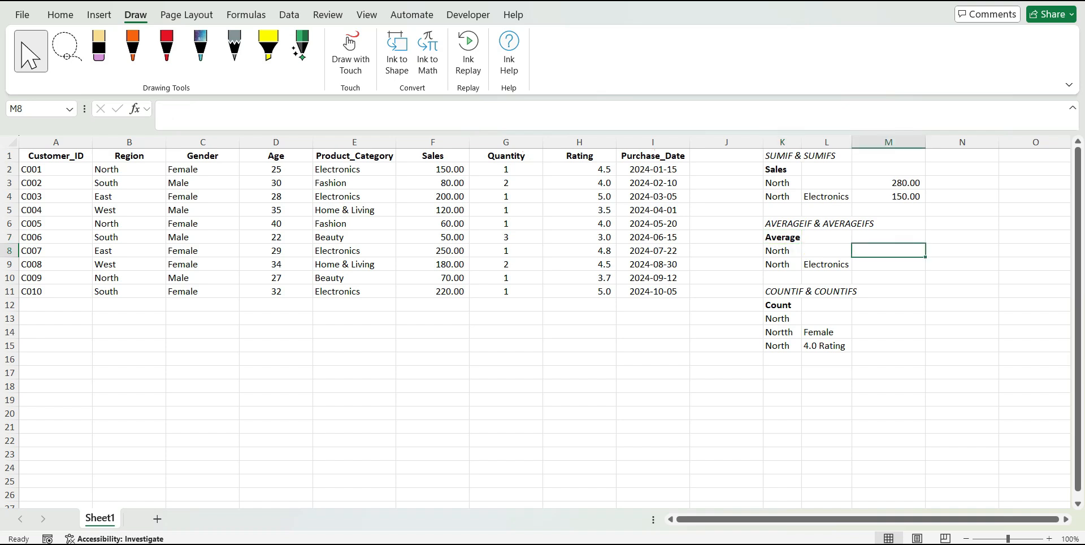
{"action": "type", "text": "="}
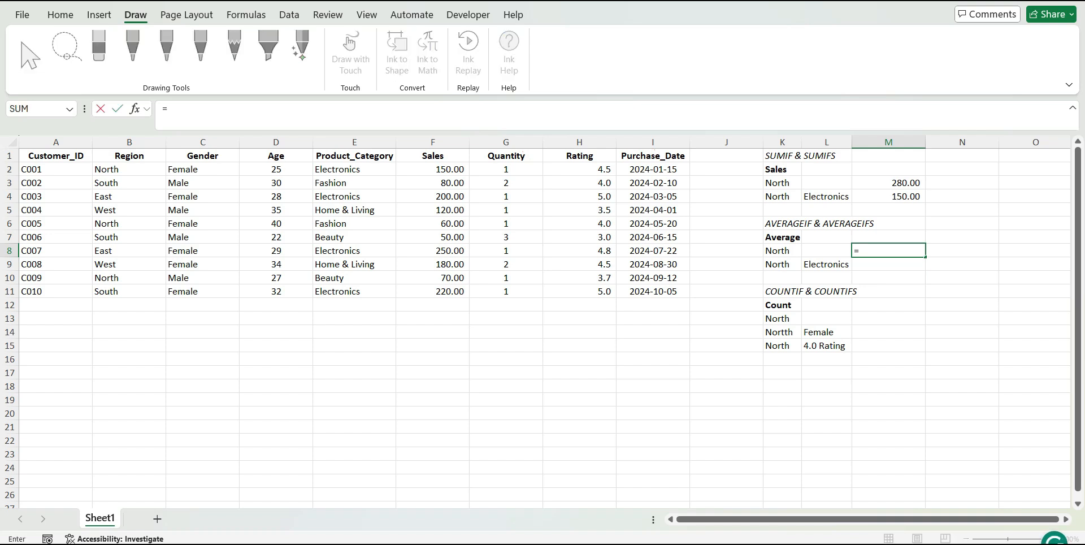
{"action": "type", "text": "AVE"}
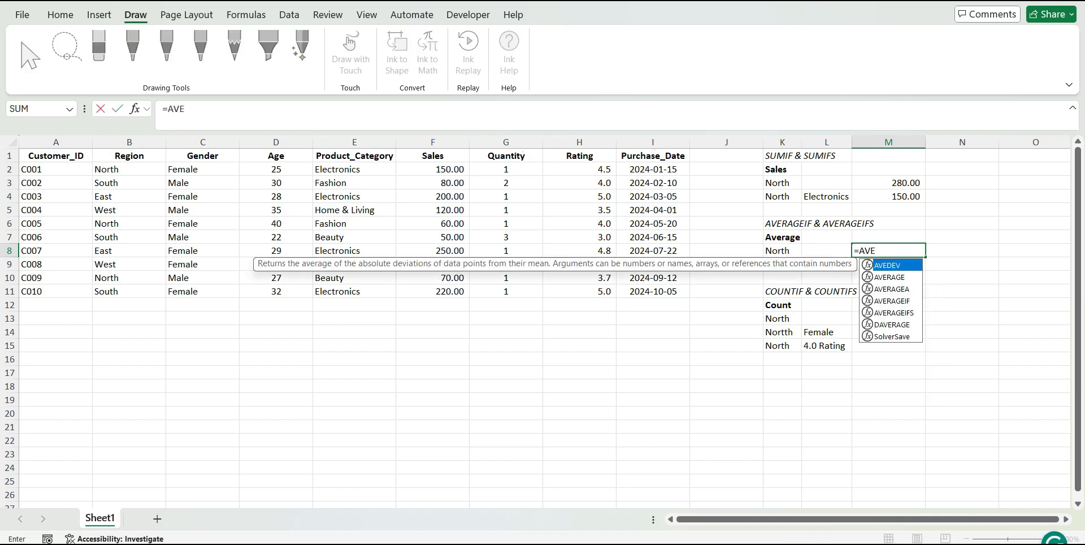
{"action": "key", "text": "Down"}
{"action": "key", "text": "Down"}
{"action": "key", "text": "Down"}
{"action": "key", "text": "Tab"}
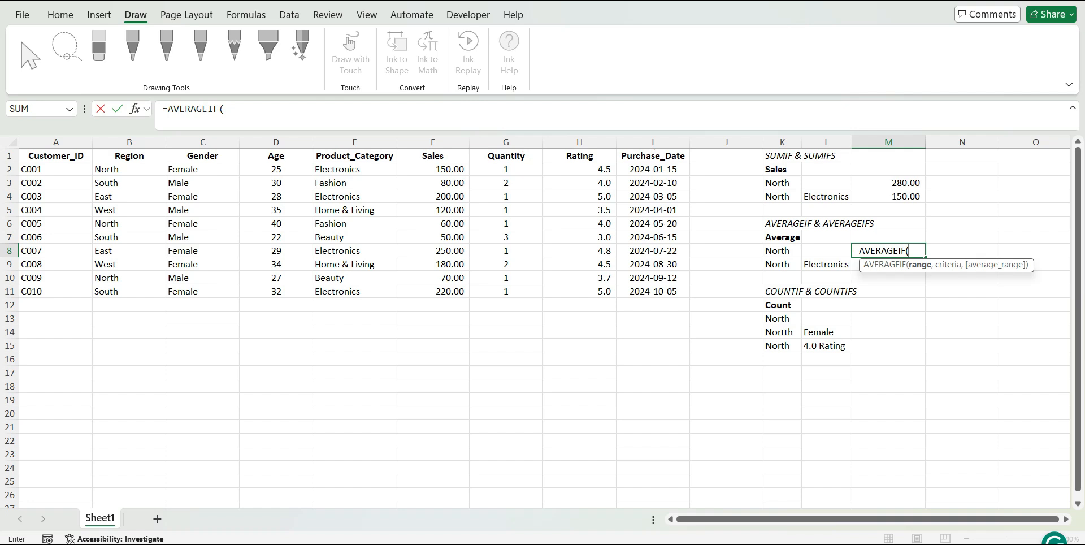
Add the condition to the M8 AVERAGEIF formula: Region range B2:B11 matched against K8
{"action": "left_click", "coordinate": [128, 169]}
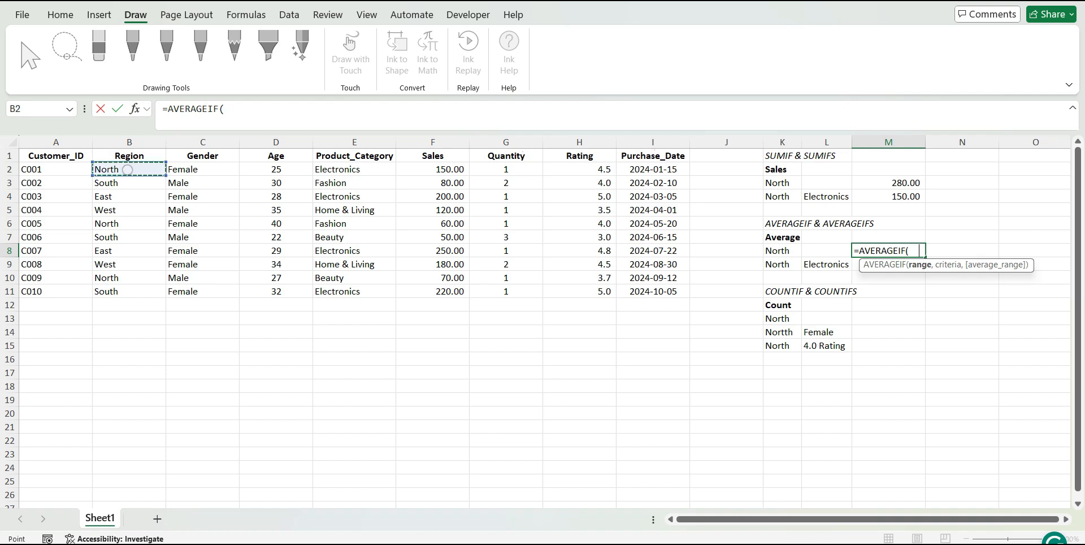
{"action": "left_click_drag", "start_coordinate": [128, 169], "coordinate": [128, 291]}
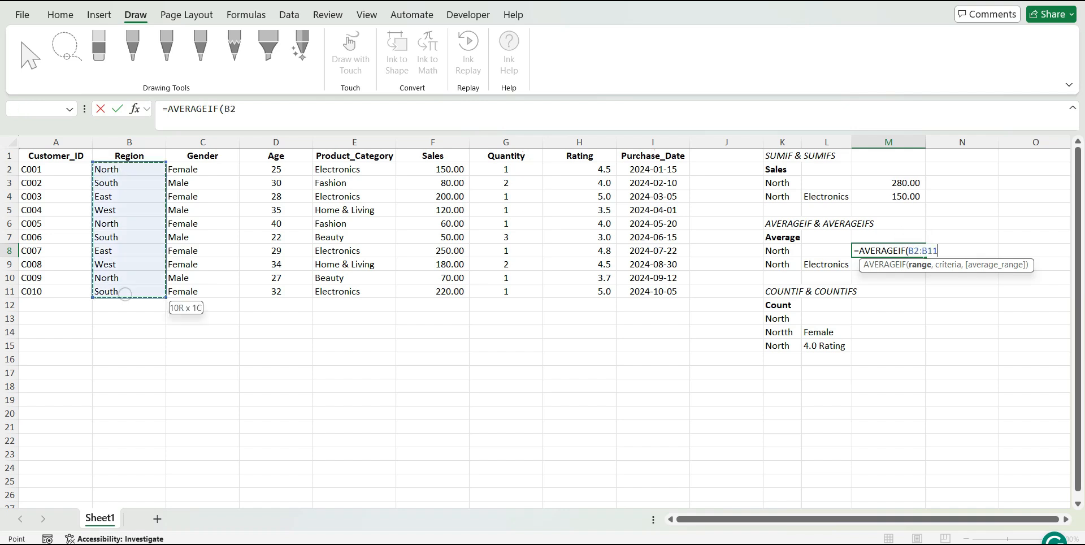
{"action": "type", "text": ","}
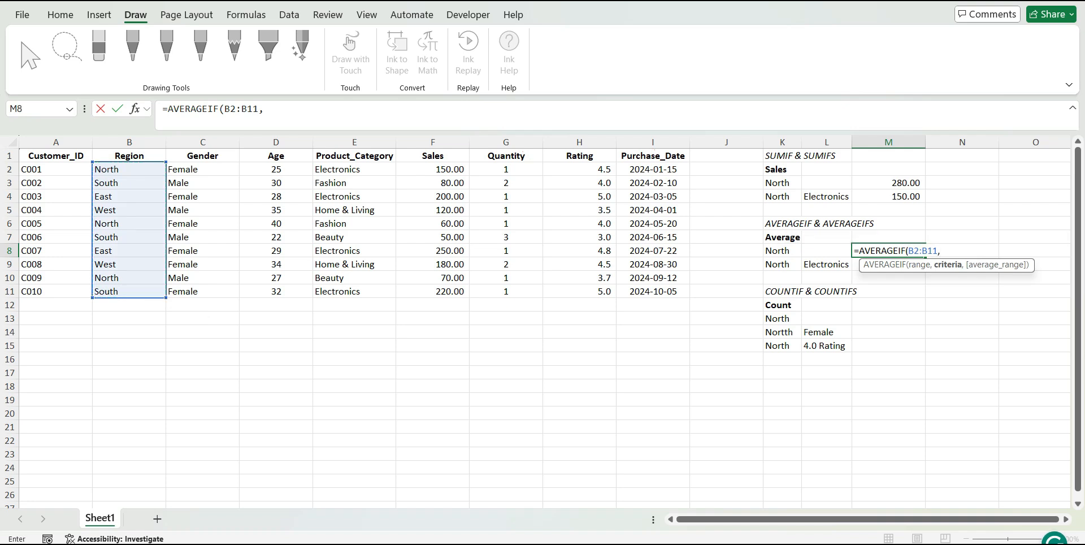
{"action": "left_click", "coordinate": [782, 251]}
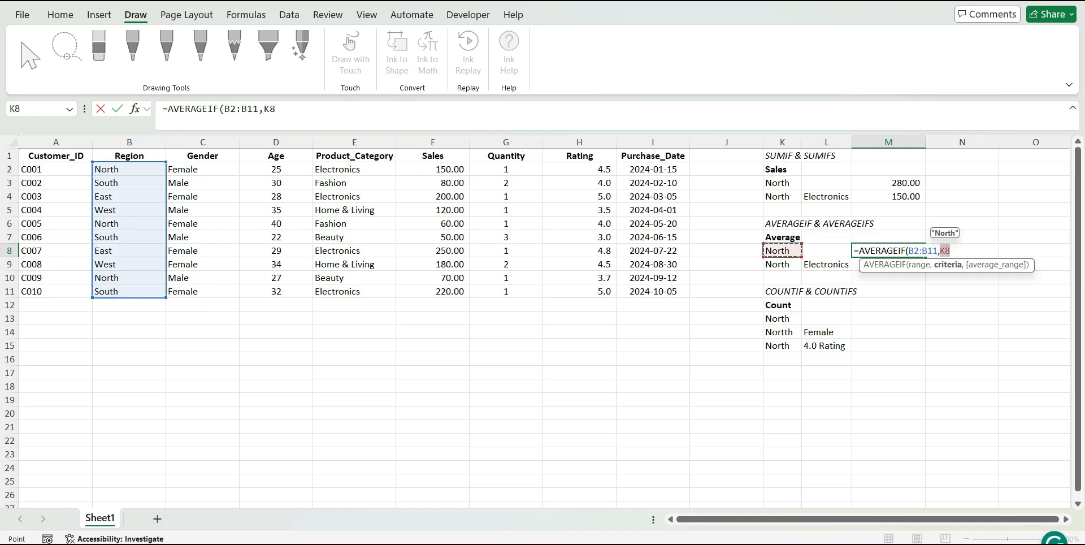
{"action": "type", "text": ","}
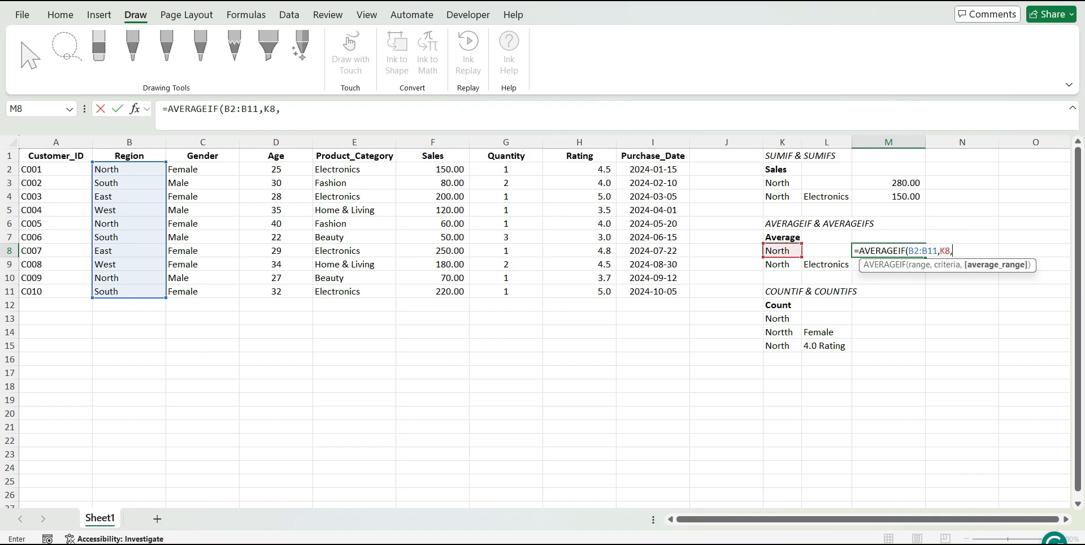
Complete the M8 formula with Sales F2:F11 as the average range, giving =AVERAGEIF(B2:B11,K8,F2:F11)
{"action": "left_click", "coordinate": [452, 170]}
{"action": "left_click_drag", "start_coordinate": [452, 169], "coordinate": [437, 294]}
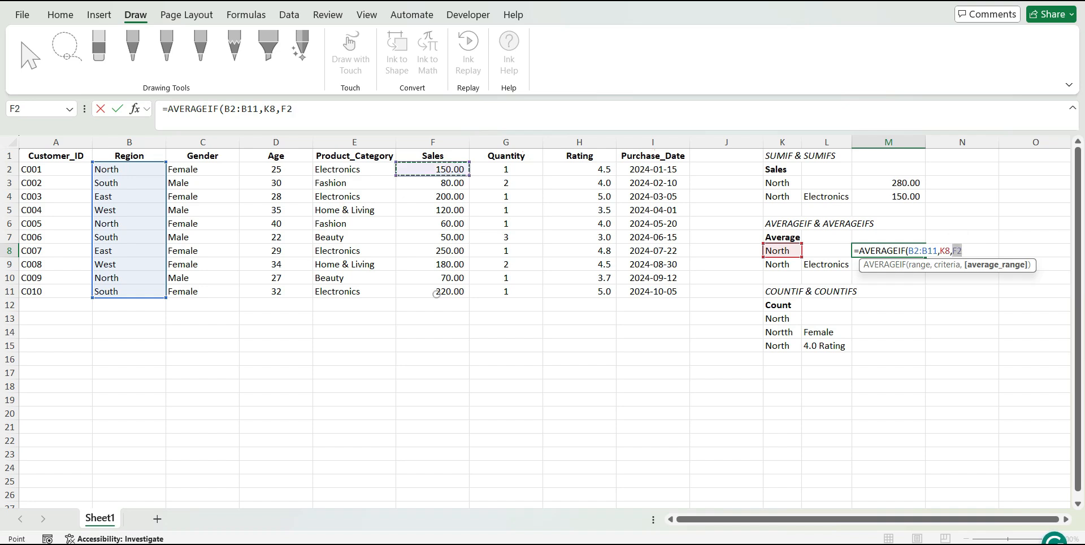
{"action": "type", "text": ")"}
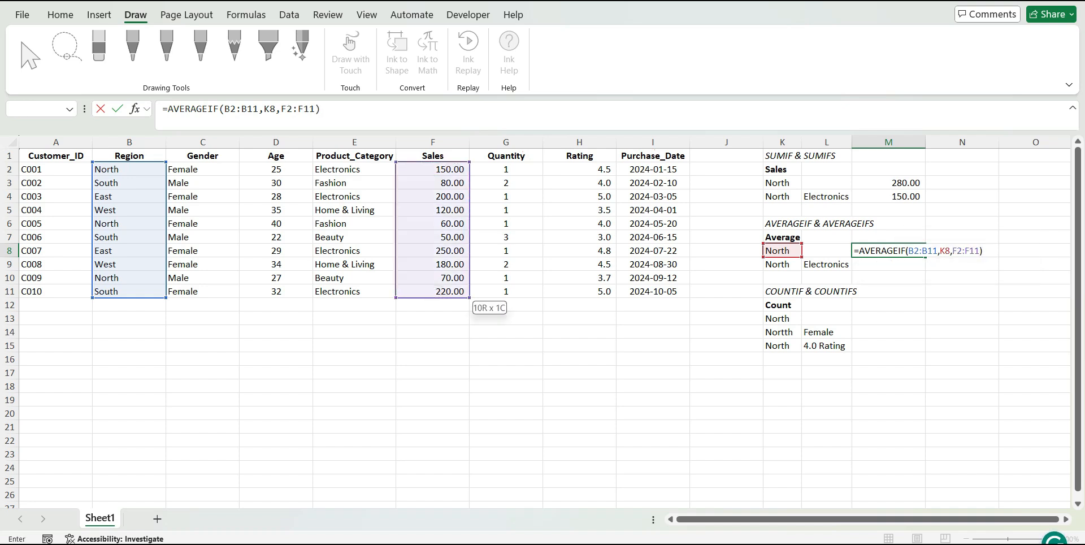
{"action": "key", "text": "Return"}
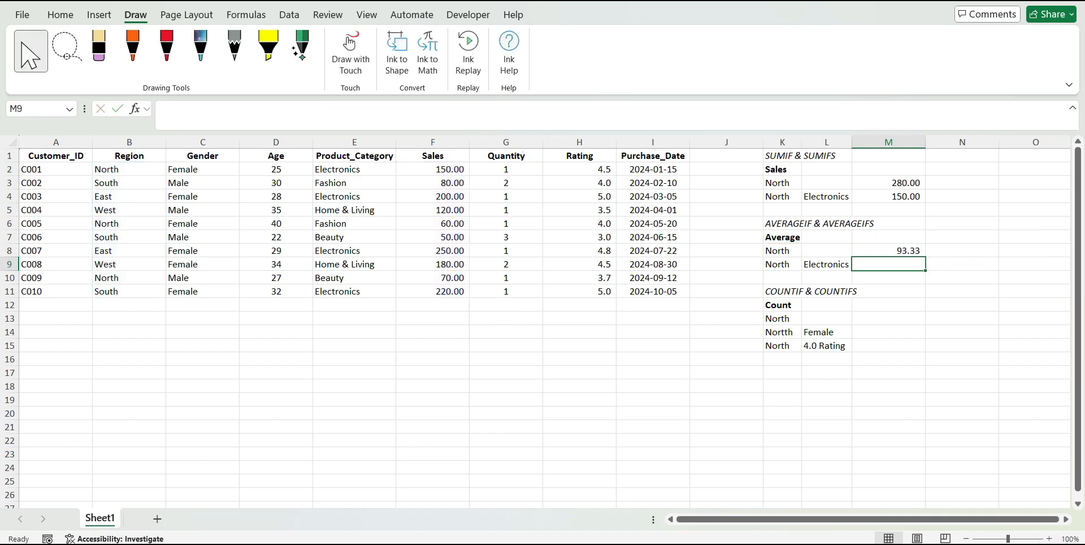
{"action": "key", "text": "Up"}
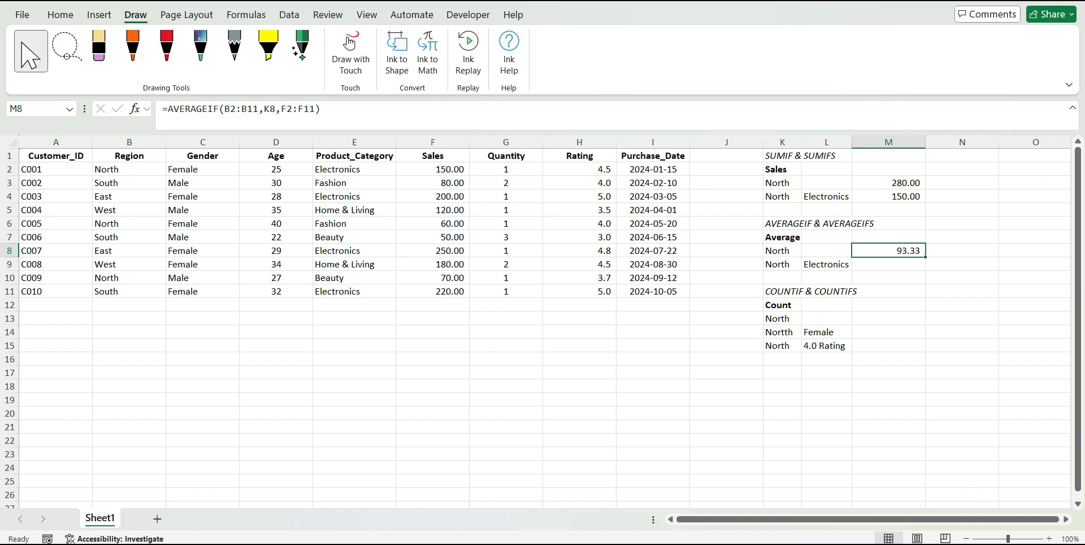
Start an AVERAGEIFS formula in M9 for the North and Electronics criteria, with Sales F2:F11 as the average range
{"action": "left_click", "coordinate": [831, 264]}
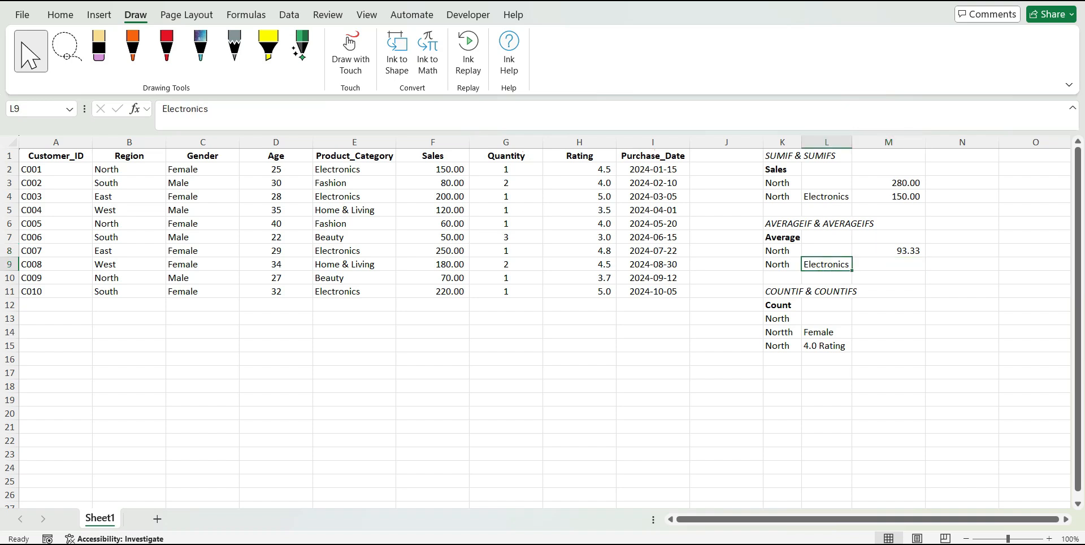
{"action": "left_click", "coordinate": [781, 266]}
{"action": "left_click", "coordinate": [895, 266]}
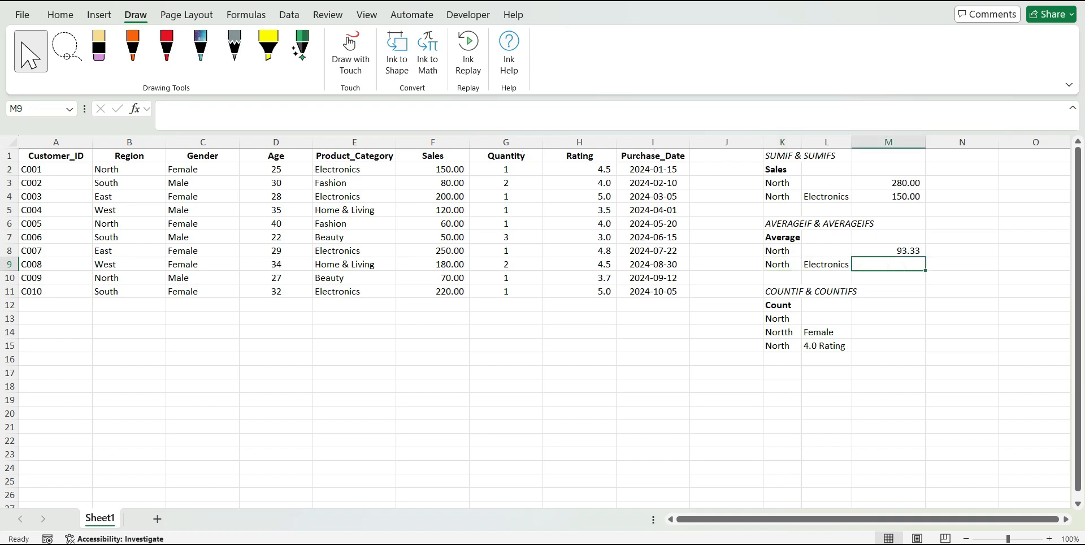
{"action": "type", "text": "="}
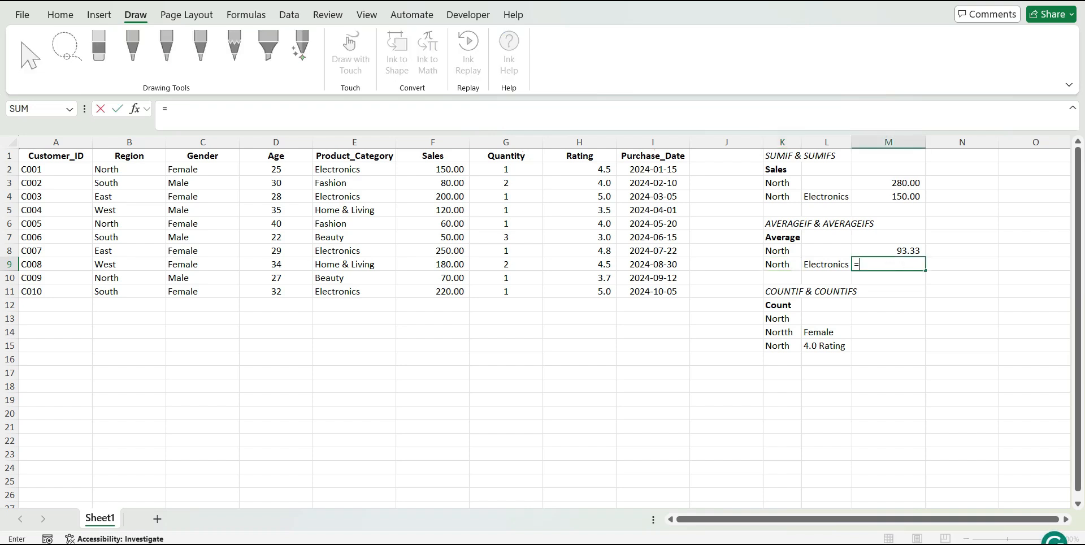
{"action": "type", "text": "AVER"}
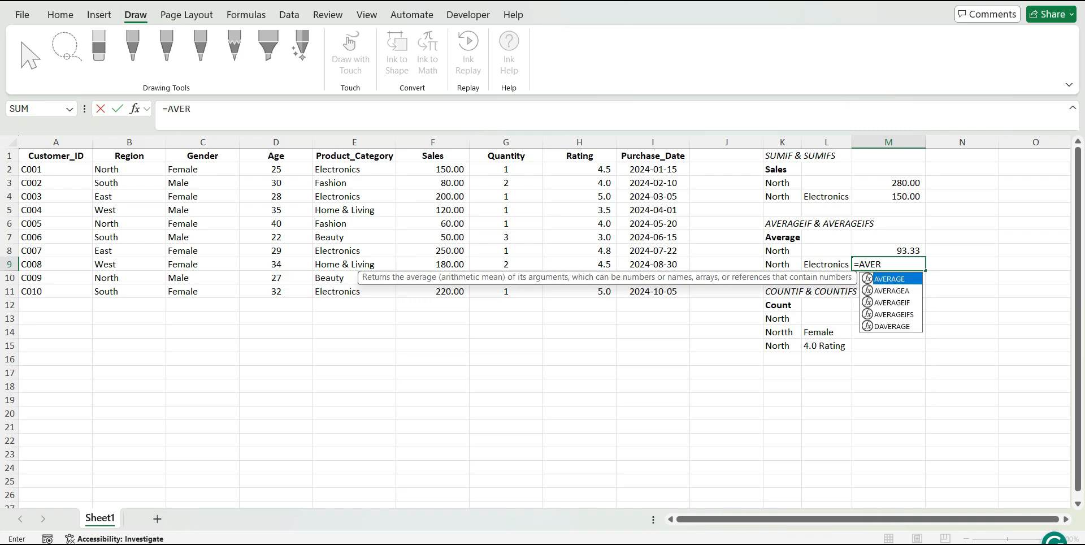
{"action": "key", "text": "Down"}
{"action": "key", "text": "Down"}
{"action": "key", "text": "Down"}
{"action": "key", "text": "Tab"}
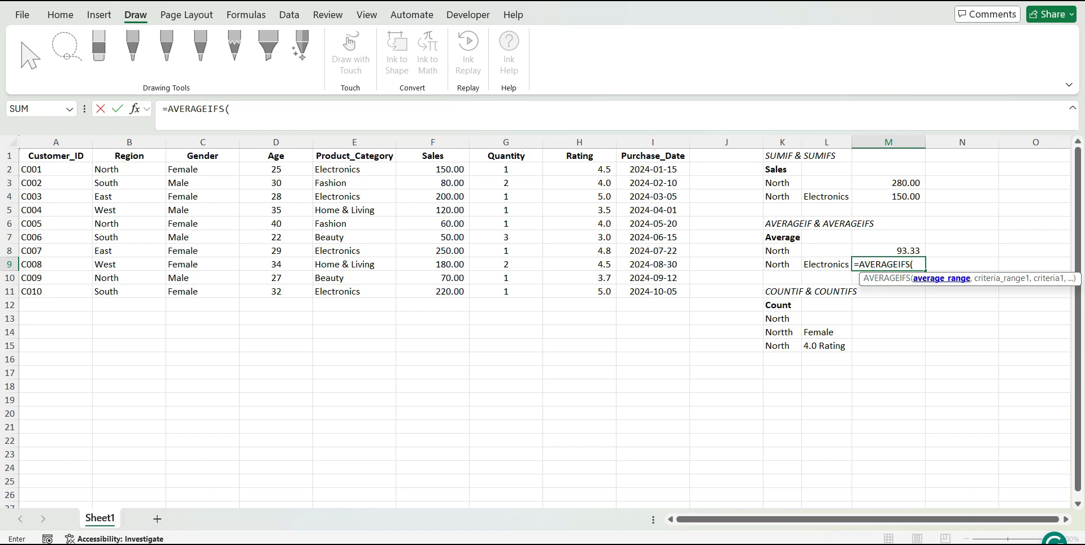
{"action": "left_click", "coordinate": [432, 169]}
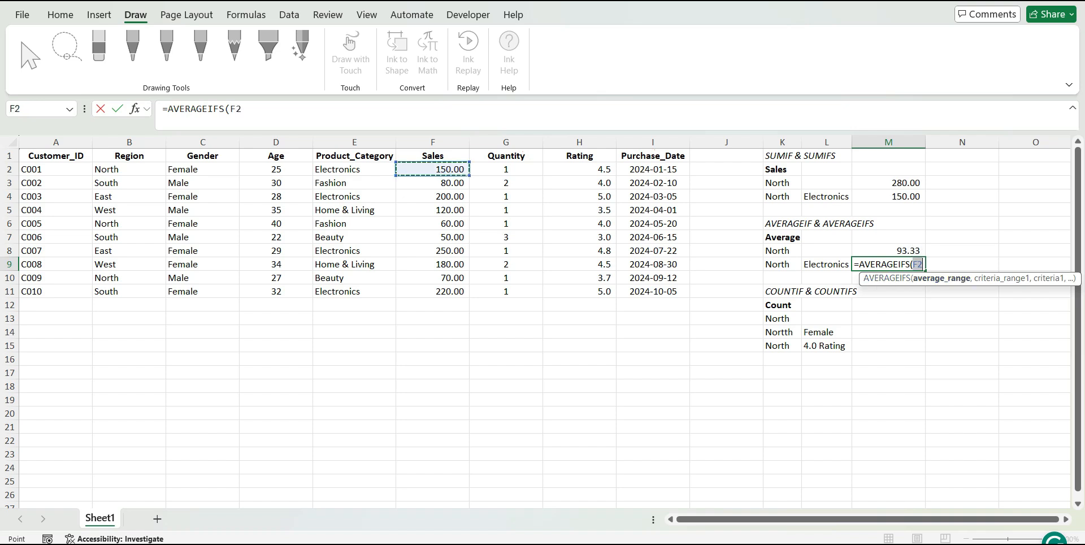
{"action": "left_click_drag", "start_coordinate": [433, 169], "coordinate": [427, 291]}
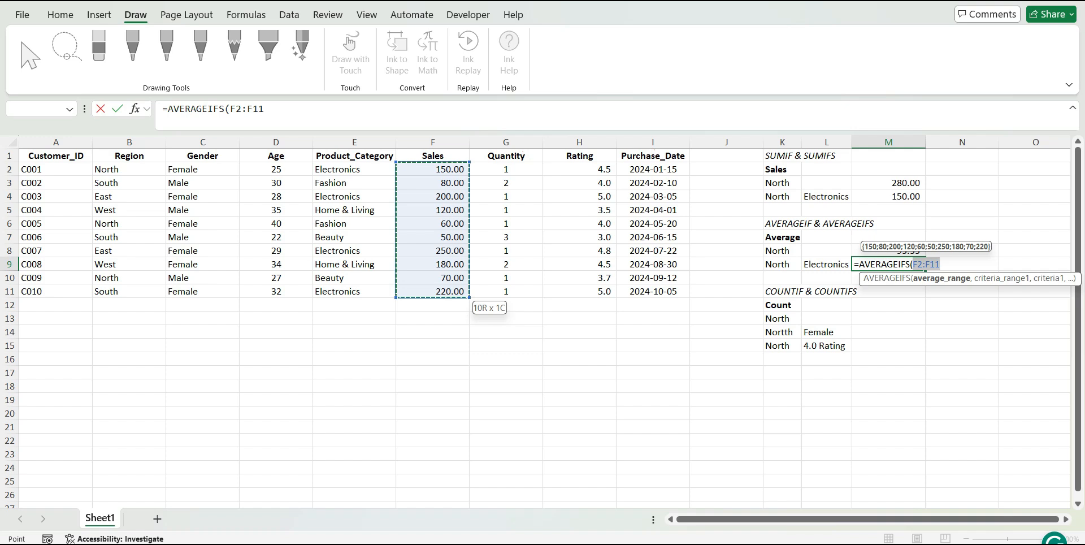
{"action": "type", "text": ","}
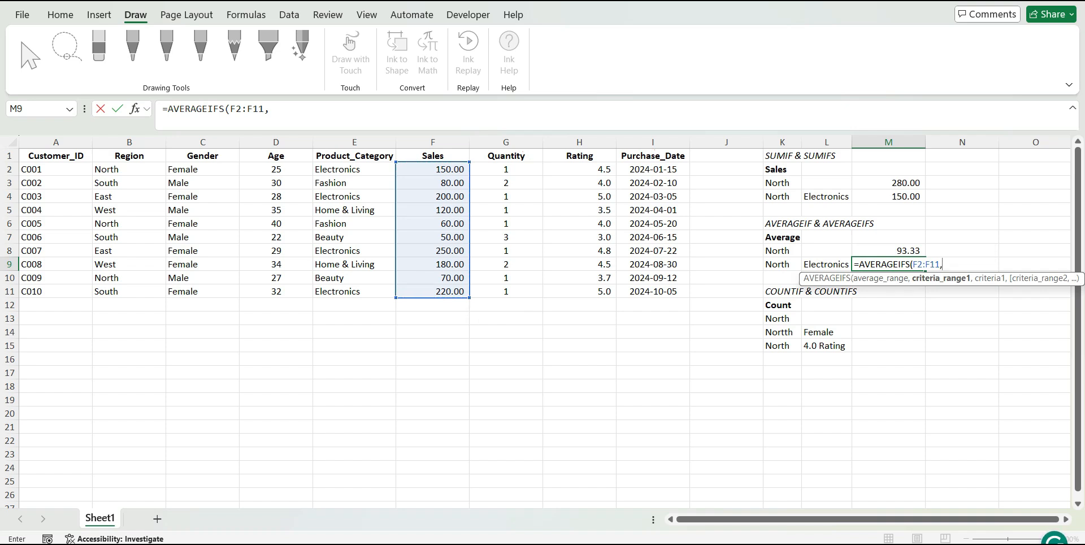
Add the first condition to the M9 AVERAGEIFS formula: Region range B2:B11 matched against K9
{"action": "left_click", "coordinate": [137, 168]}
{"action": "left_click_drag", "start_coordinate": [137, 168], "coordinate": [152, 291]}
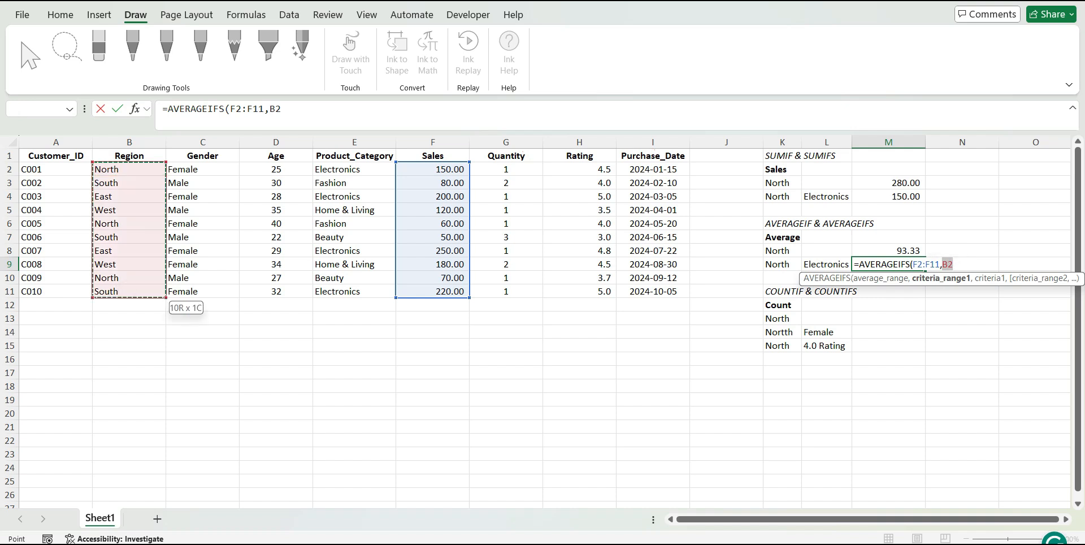
{"action": "type", "text": ","}
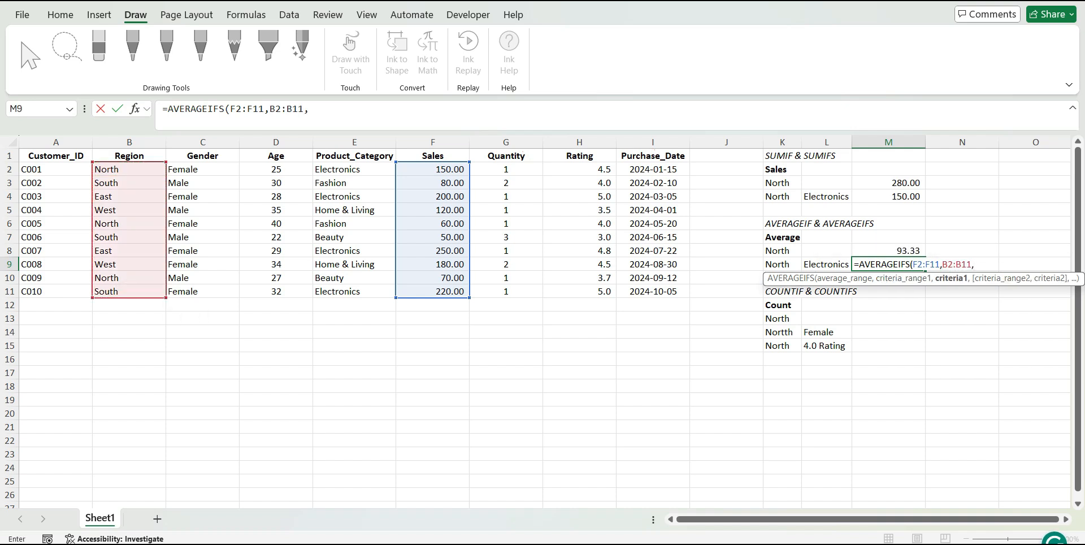
{"action": "left_click", "coordinate": [782, 264]}
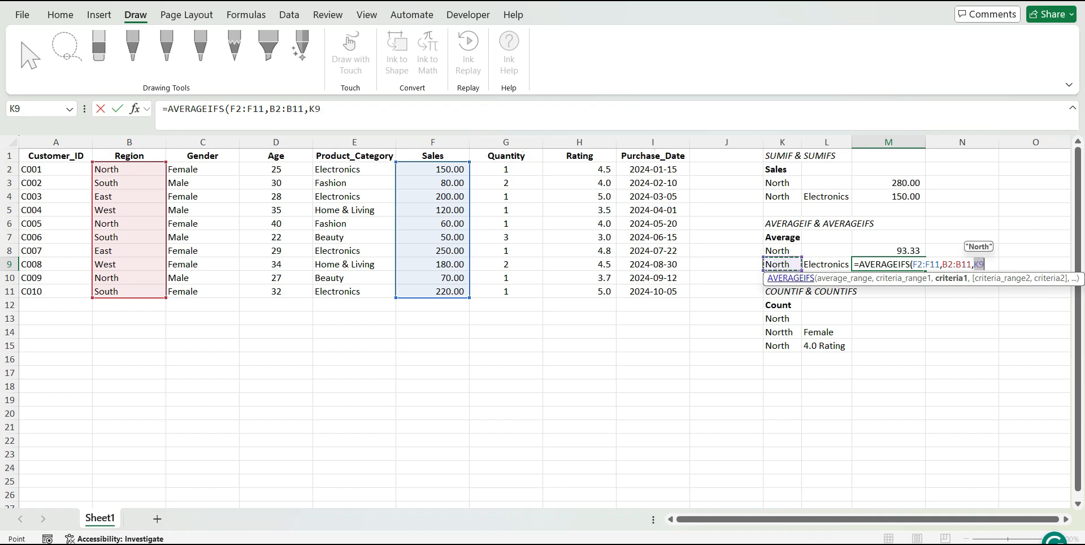
{"action": "type", "text": ","}
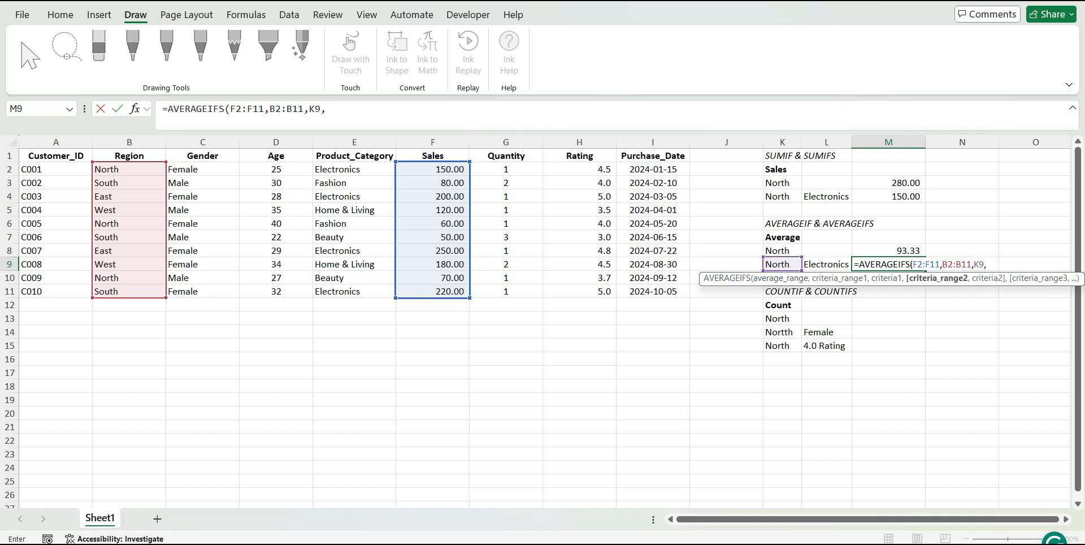
Complete the M9 formula with Product_Category range E2:E11 and criterion L9, giving =AVERAGEIFS(F2:F11,B2:B11,K9,E2:E11,L9)
{"action": "left_click_drag", "start_coordinate": [339, 169], "coordinate": [362, 297]}
{"action": "type", "text": ","}
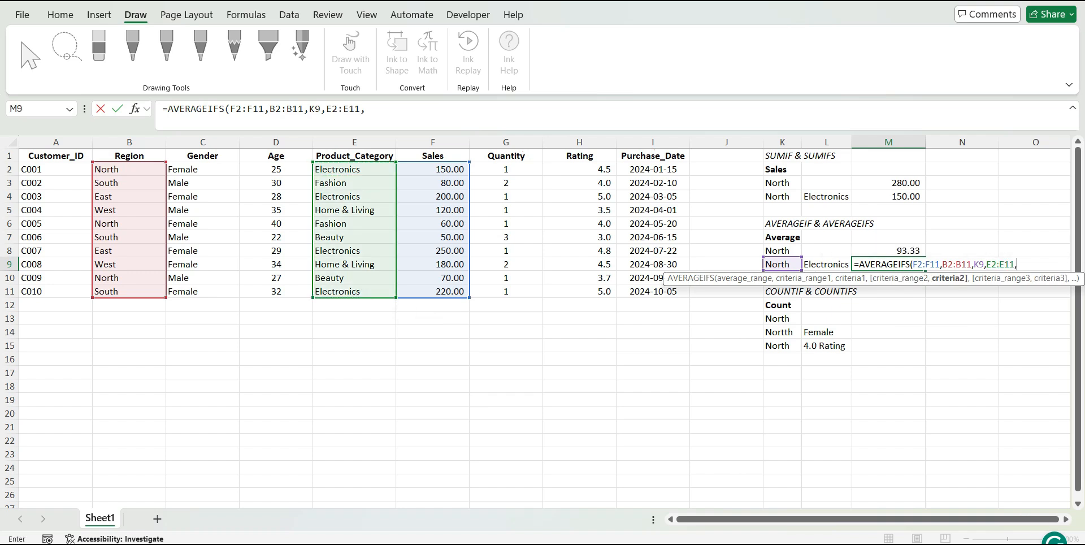
{"action": "left_click", "coordinate": [828, 263]}
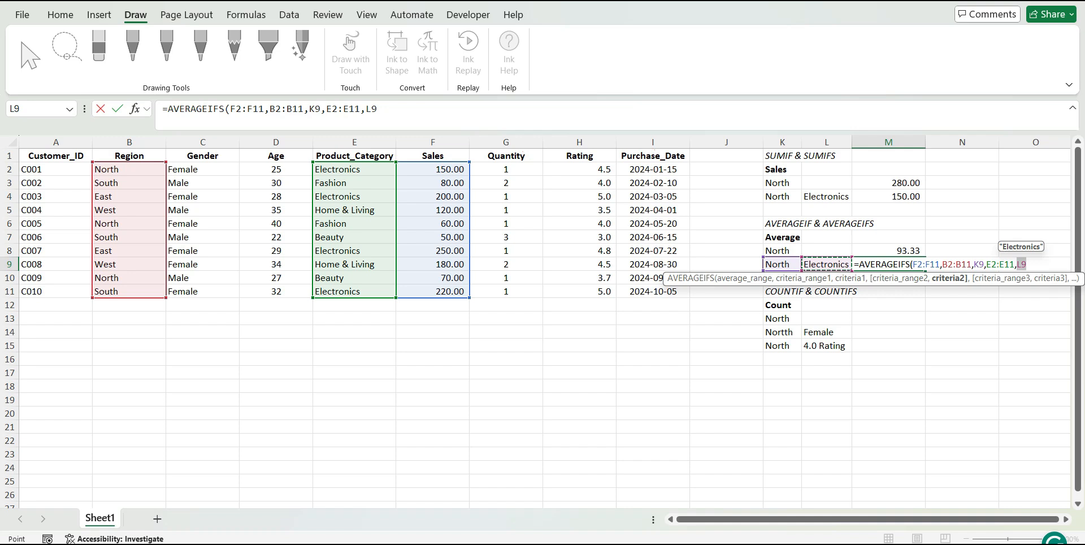
{"action": "type", "text": ")"}
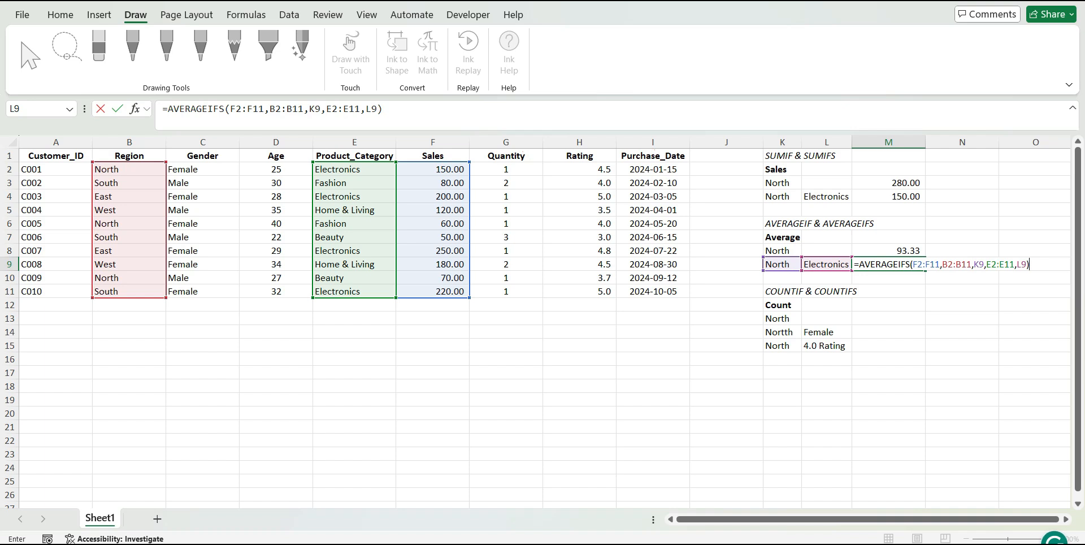
{"action": "key", "text": "Return"}
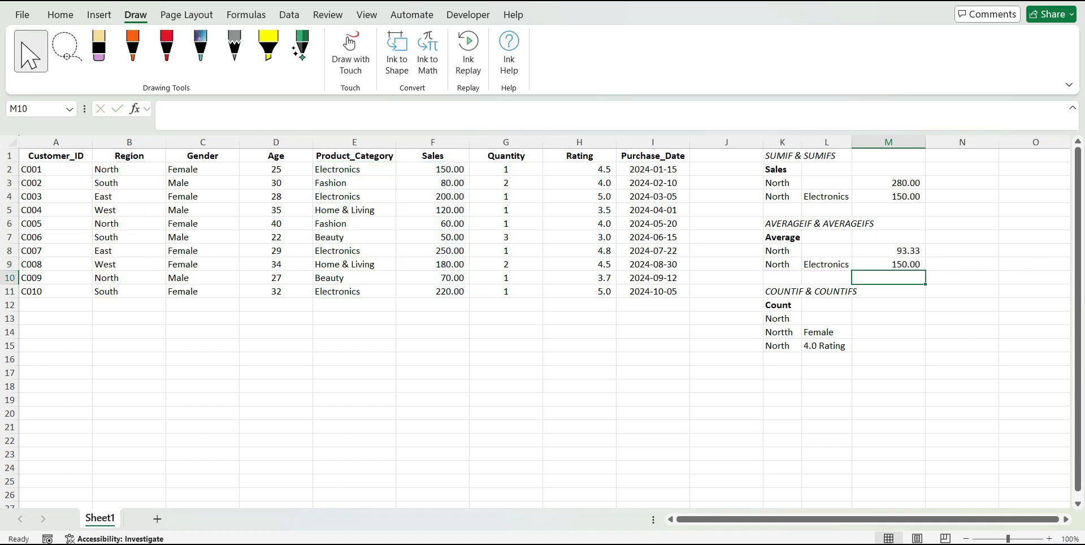
{"action": "key", "text": "Up"}
{"action": "key", "text": "Left"}
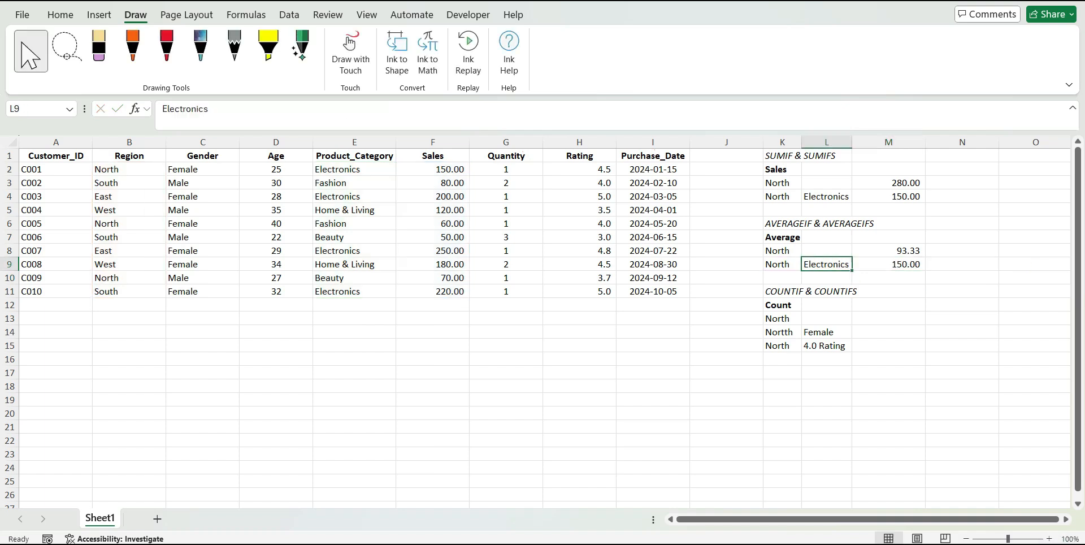
Select count cell M13 beside the North criterion and switch from the drawing pen back to the selection tool
{"action": "key", "text": "Right"}
{"action": "key", "text": "Right"}
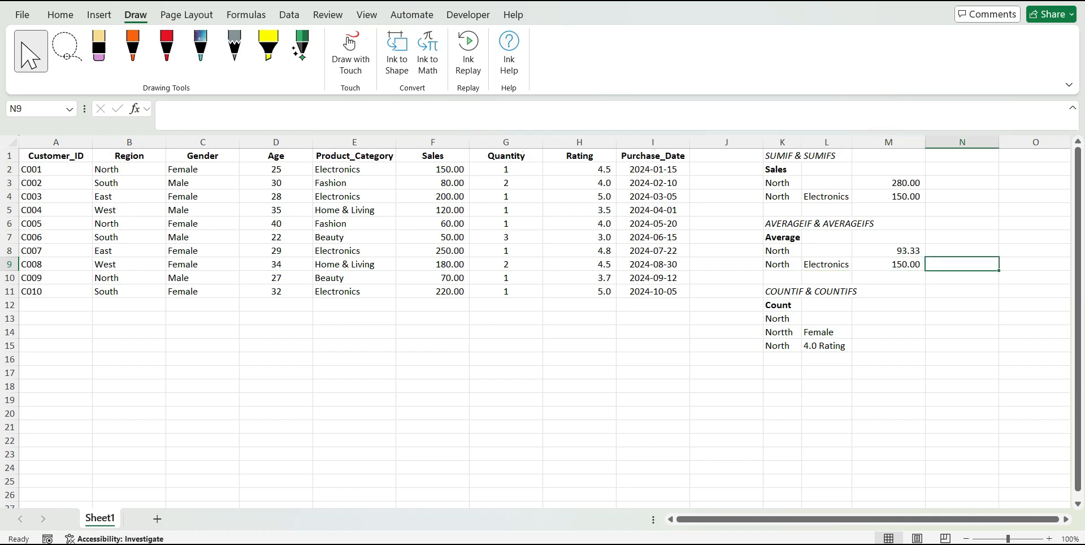
{"action": "key", "text": "Left"}
{"action": "key", "text": "Down"}
{"action": "key", "text": "Down"}
{"action": "key", "text": "Down"}
{"action": "key", "text": "Down"}
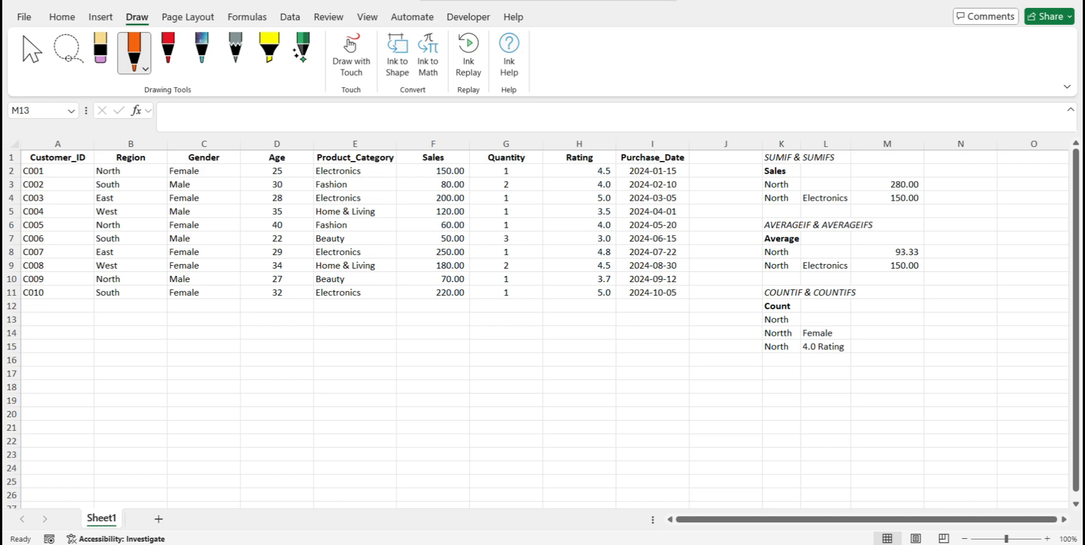
{"action": "key", "text": "Escape"}
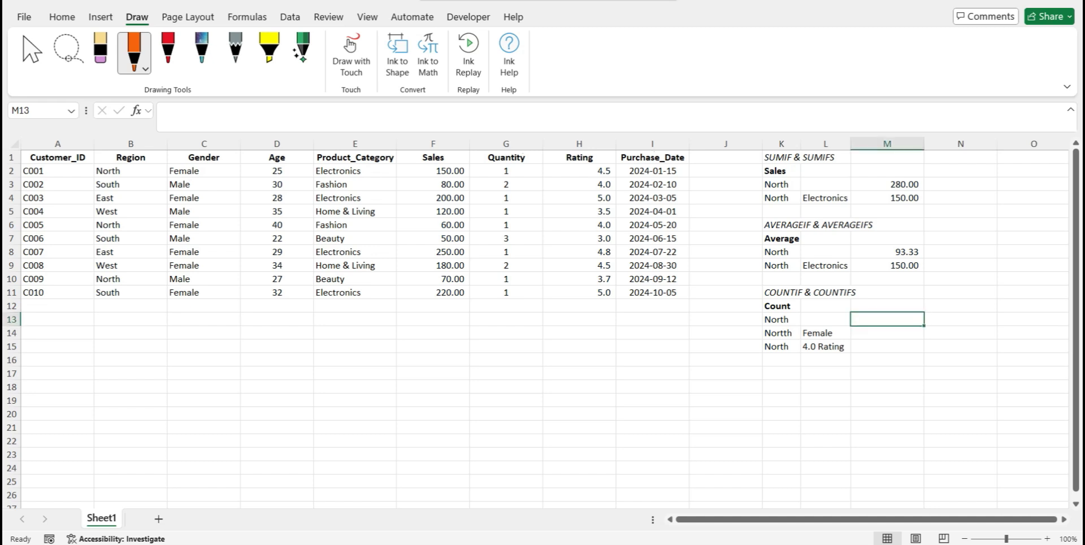
{"action": "left_click", "coordinate": [32, 53]}
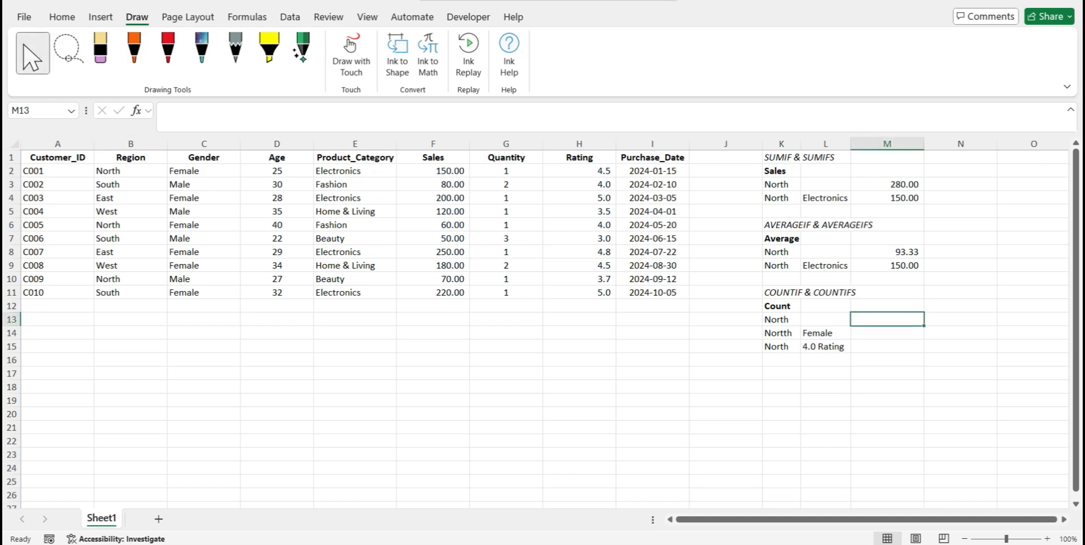
Examine the North entries in the Region column together with their Customer_ID values in rows 2, 6 and 10
{"action": "left_click", "coordinate": [138, 173]}
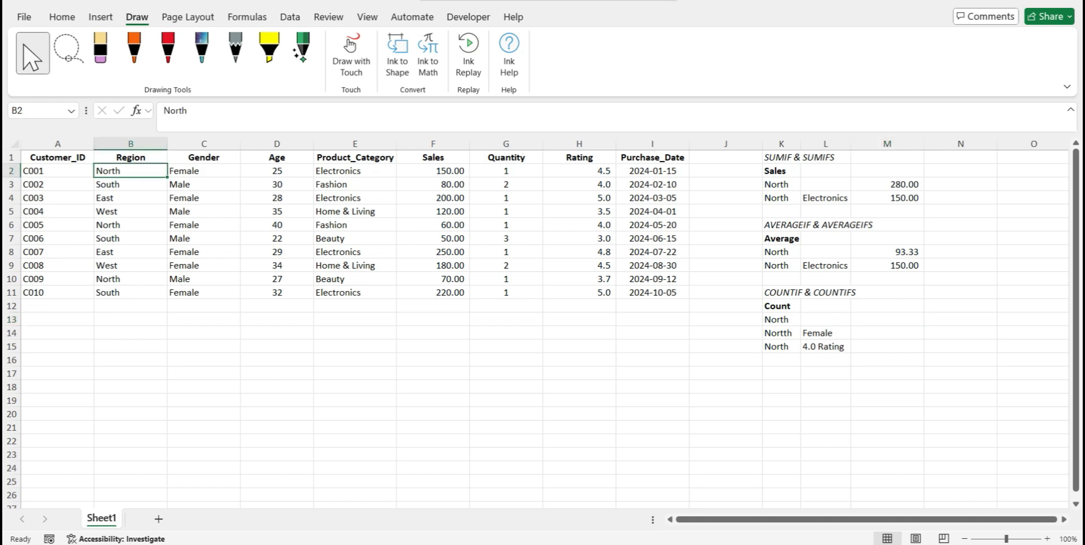
{"action": "left_click", "coordinate": [78, 171]}
{"action": "left_click", "coordinate": [119, 172]}
{"action": "left_click", "coordinate": [77, 170]}
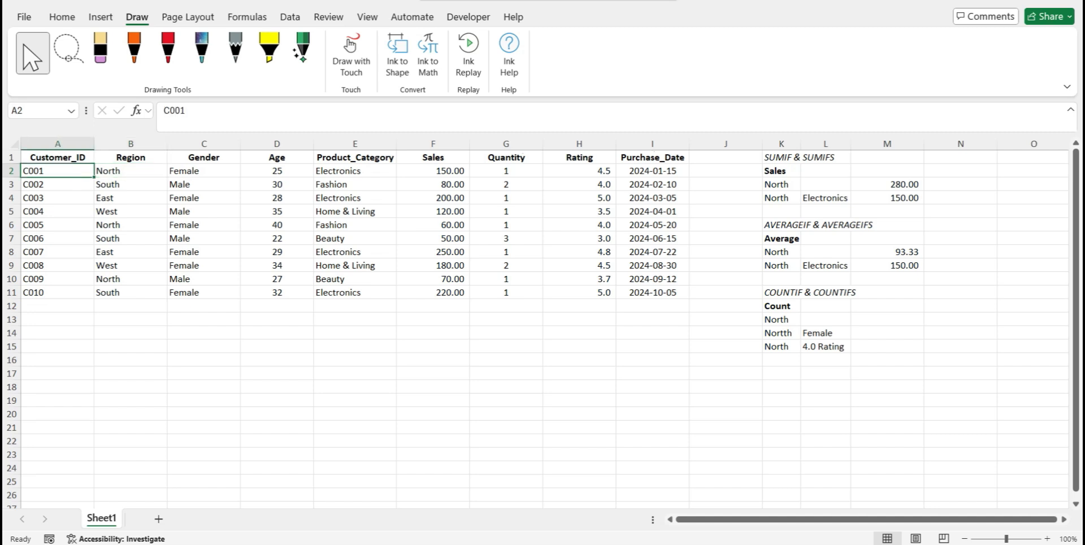
{"action": "left_click", "coordinate": [141, 173]}
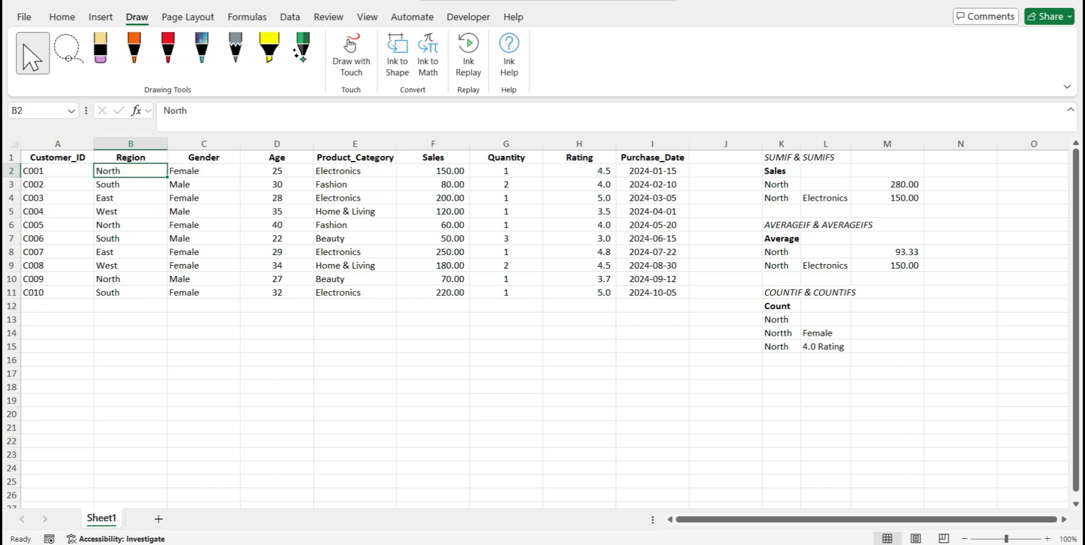
{"action": "left_click", "coordinate": [79, 225]}
{"action": "left_click", "coordinate": [121, 225]}
{"action": "left_click", "coordinate": [74, 281]}
{"action": "left_click", "coordinate": [115, 282]}
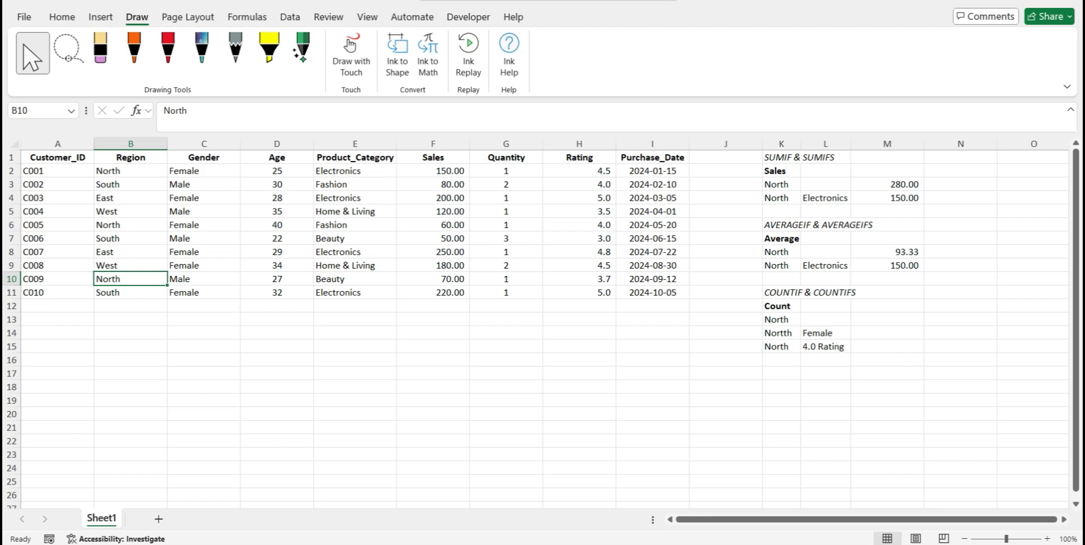
Enter =COUNTIF(B2:B11,K13) in M13 to count the records in the North region
{"action": "left_click", "coordinate": [877, 323]}
{"action": "type", "text": "=COUN"}
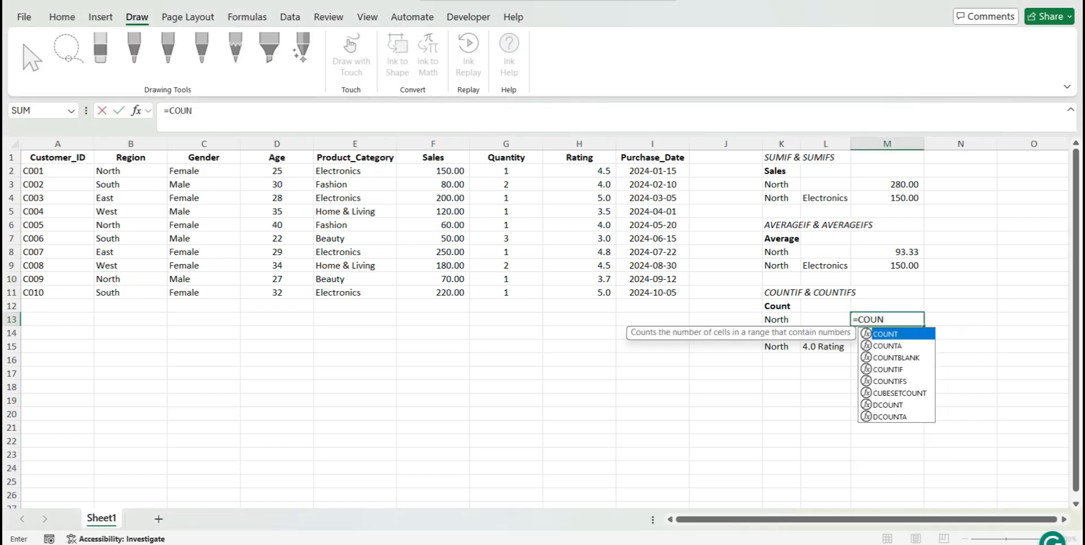
{"action": "double_click", "coordinate": [889, 369]}
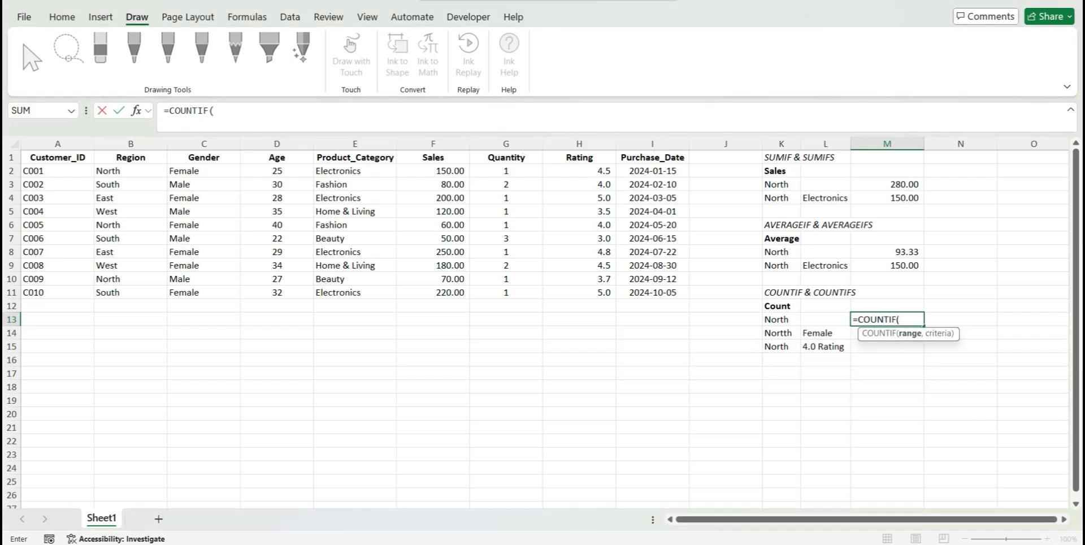
{"action": "left_click", "coordinate": [131, 171]}
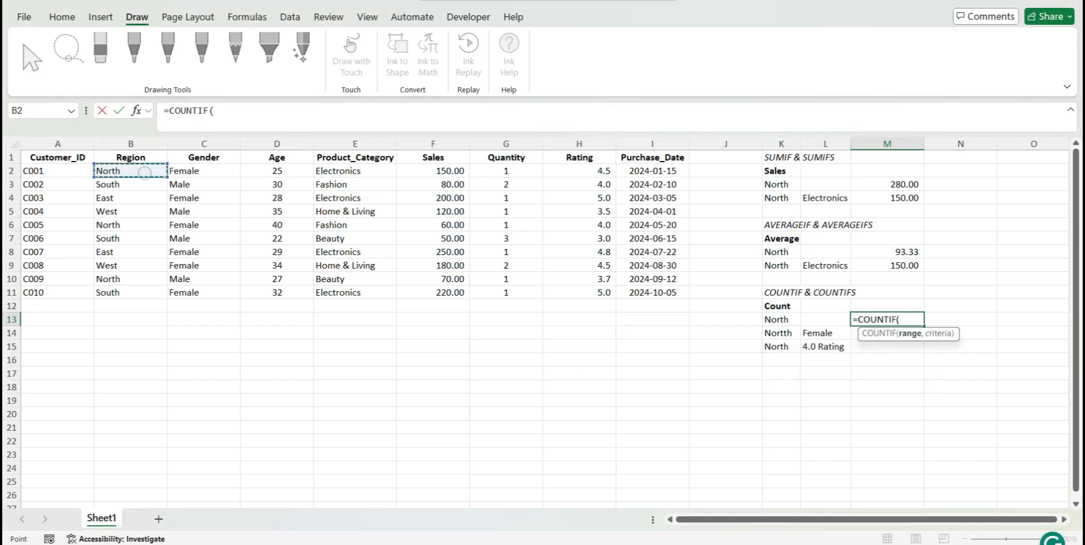
{"action": "left_click_drag", "start_coordinate": [130, 171], "coordinate": [135, 293]}
{"action": "type", "text": ","}
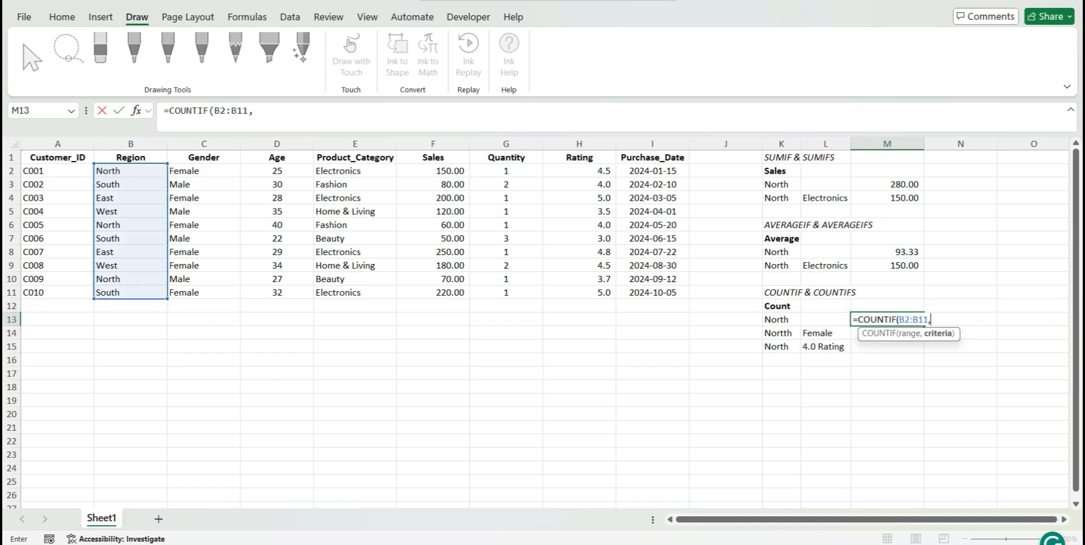
{"action": "left_click", "coordinate": [782, 319]}
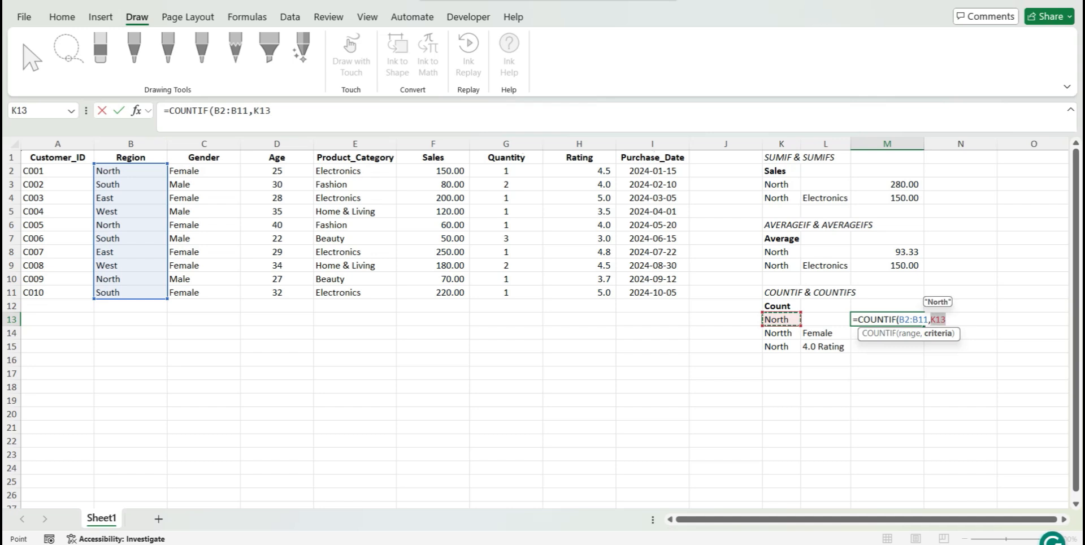
{"action": "type", "text": ")"}
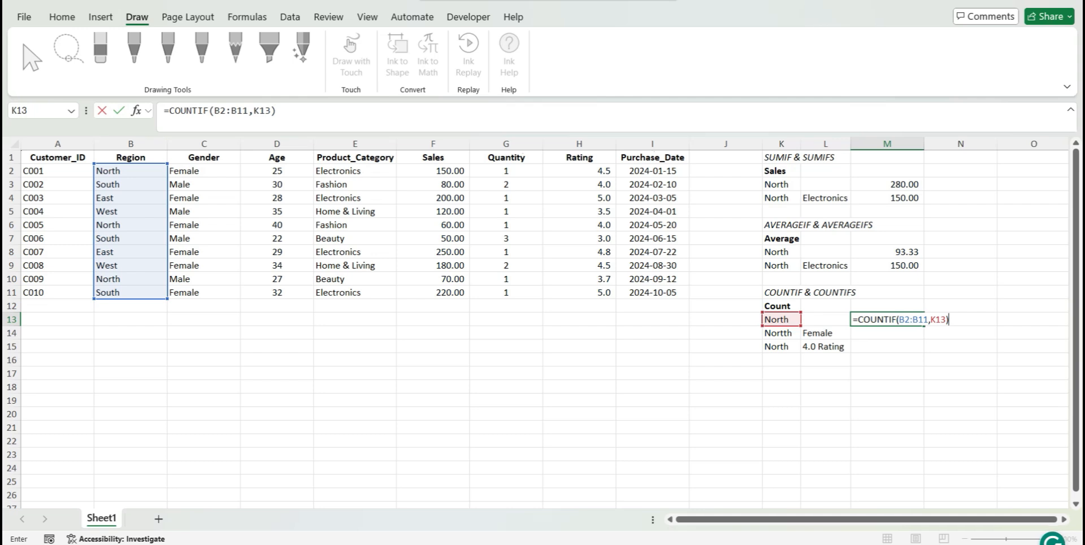
{"action": "key", "text": "Return"}
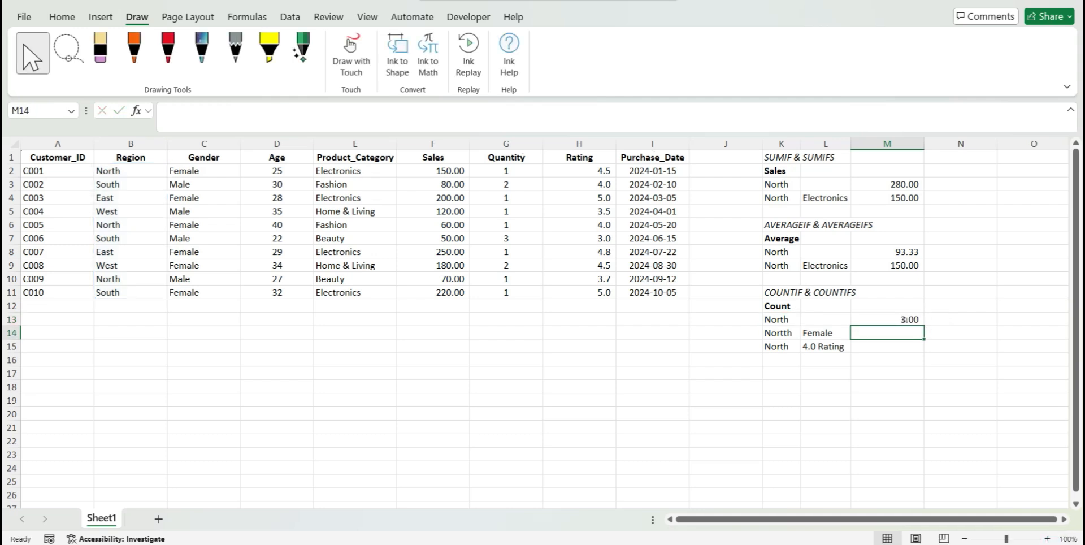
Format the North count in M13 to show no decimal places
{"action": "left_click", "coordinate": [905, 319]}
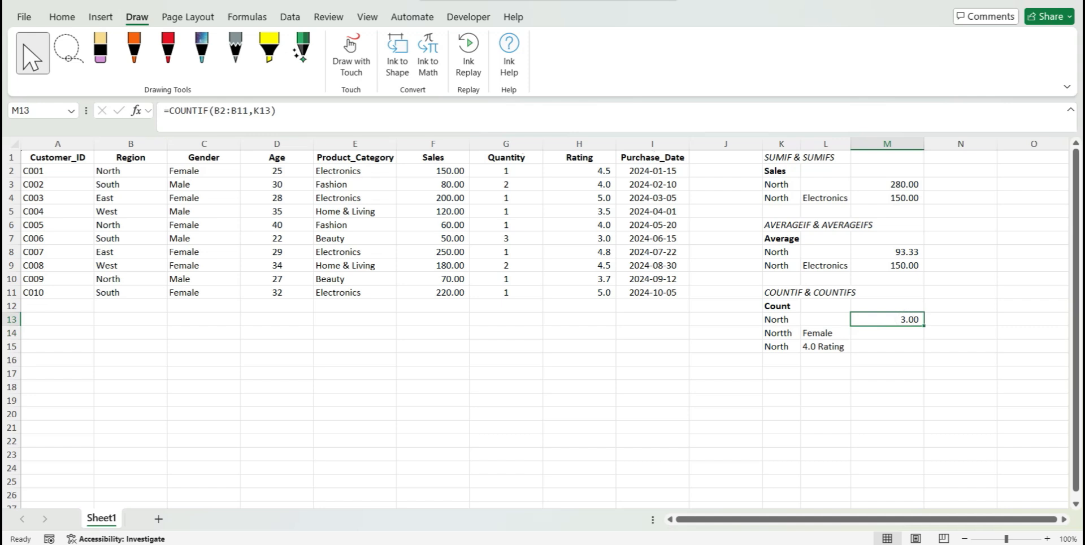
{"action": "left_click", "coordinate": [56, 16]}
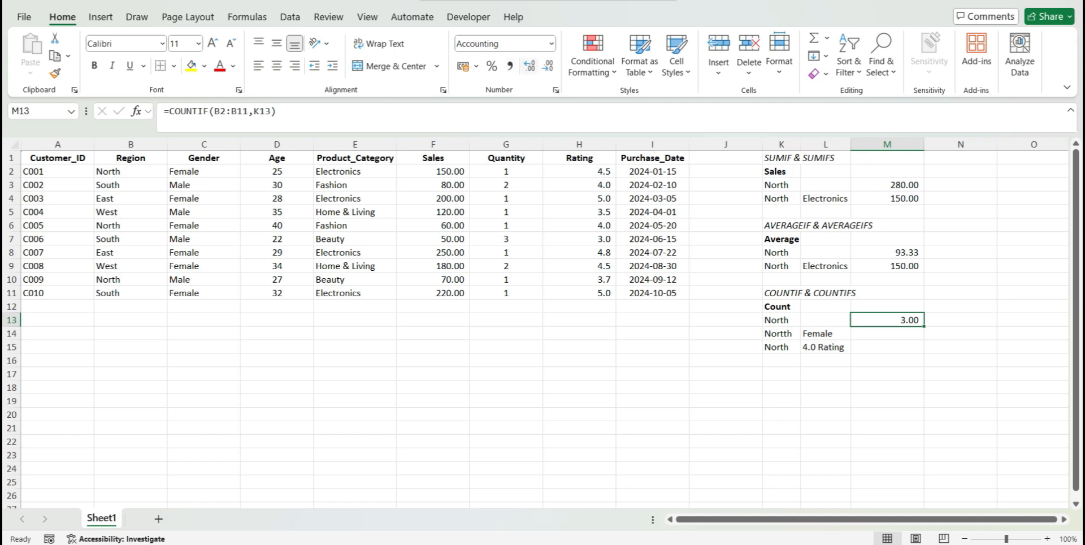
{"action": "left_click", "coordinate": [547, 67]}
{"action": "left_click", "coordinate": [547, 67]}
Start a COUNTIFS formula in M14 with the Region range B2:B11 matched against K14
{"action": "left_click", "coordinate": [893, 336]}
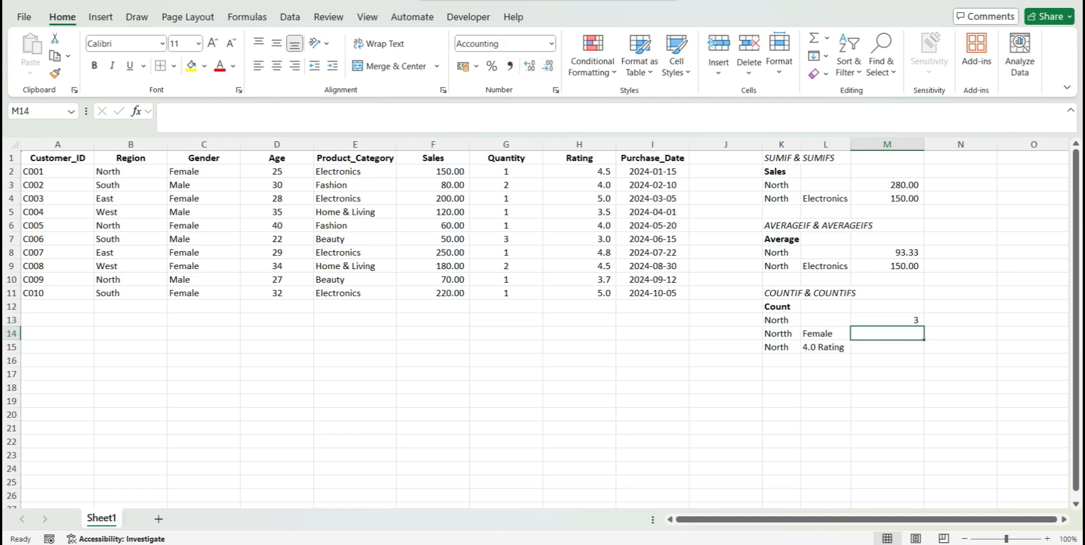
{"action": "double_click", "coordinate": [788, 333]}
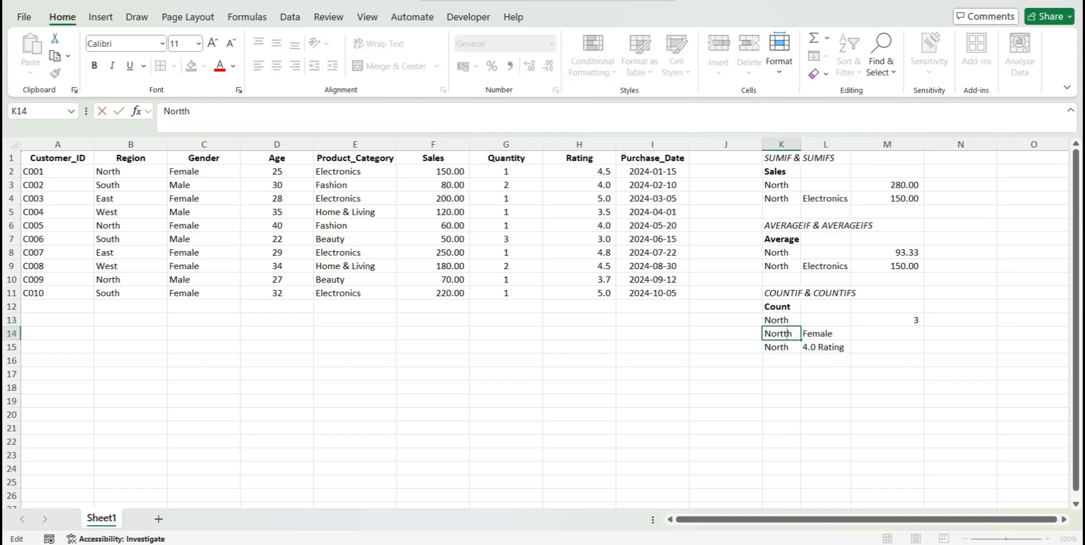
{"action": "left_click", "coordinate": [904, 336]}
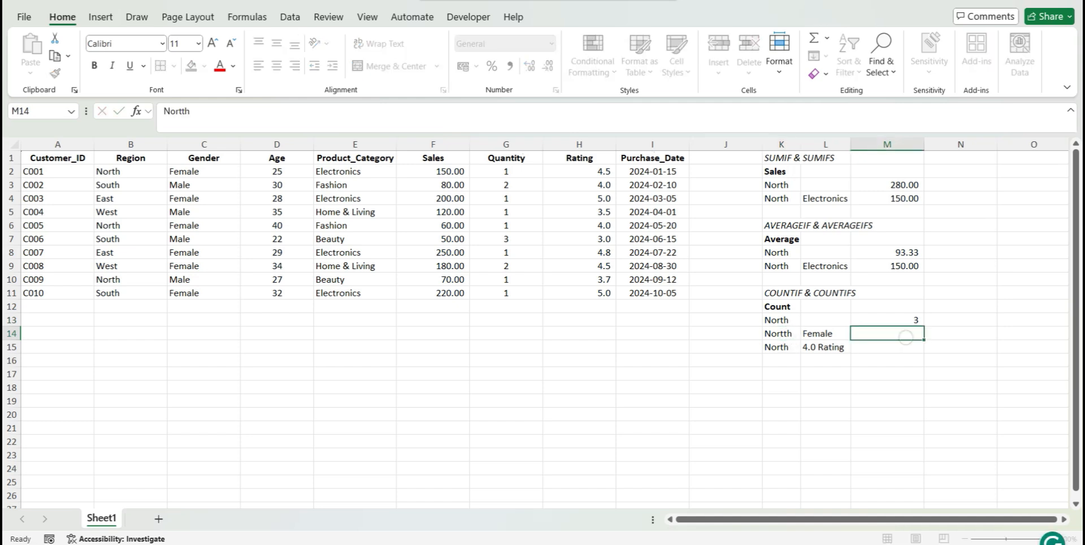
{"action": "type", "text": "=CO"}
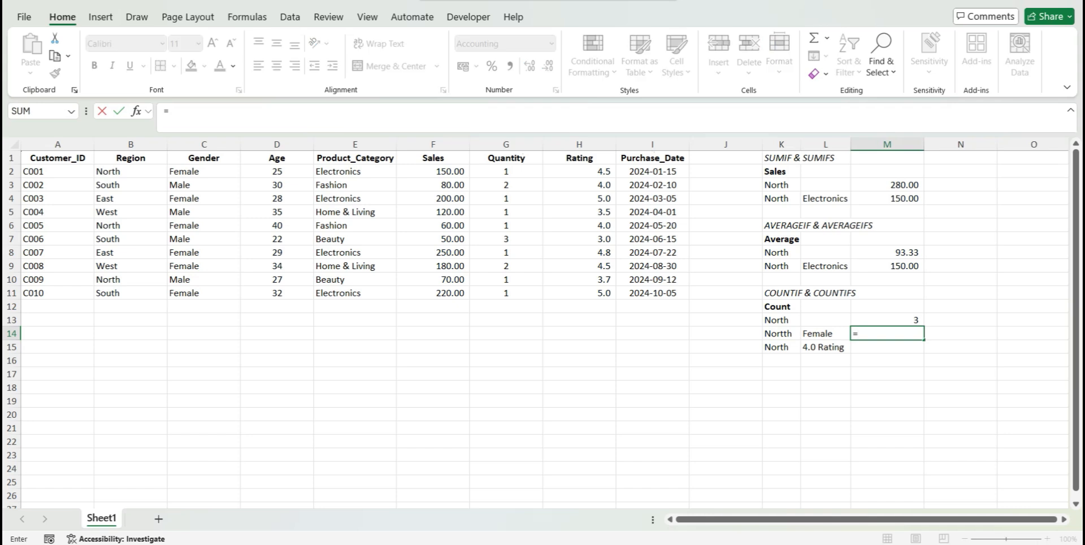
{"action": "type", "text": "U"}
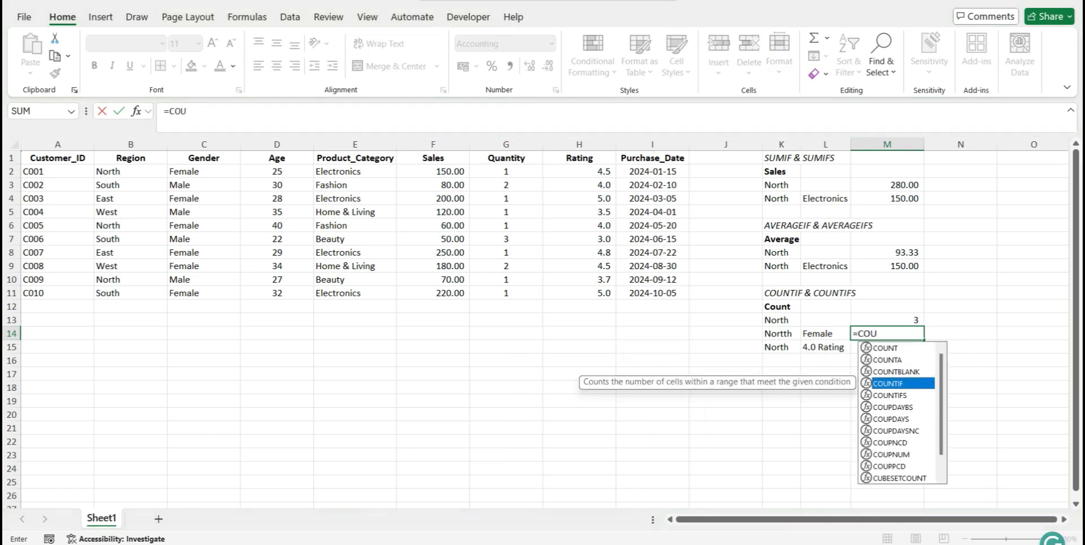
{"action": "key", "text": "Tab"}
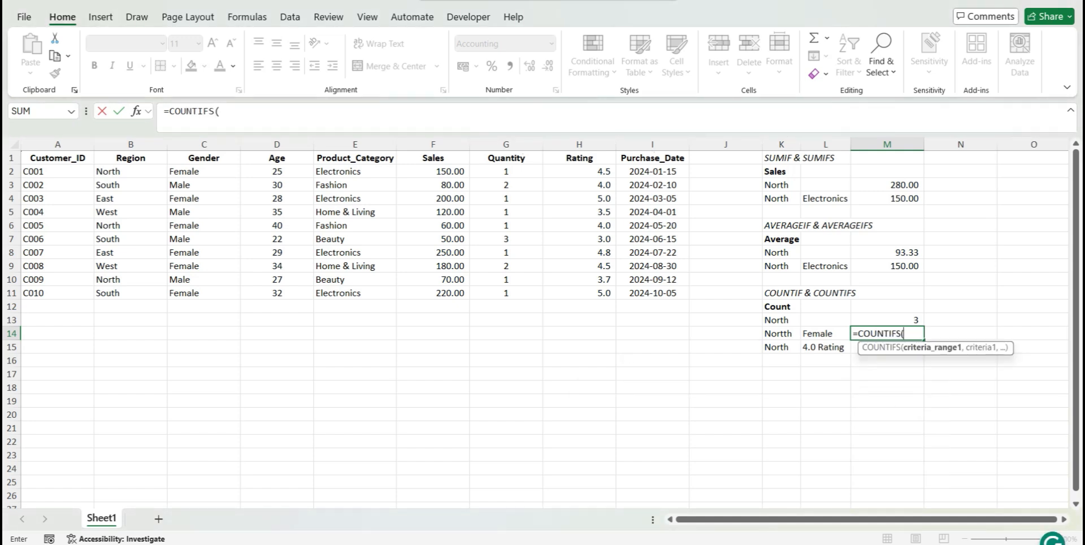
{"action": "left_click", "coordinate": [125, 171]}
{"action": "left_click_drag", "start_coordinate": [125, 171], "coordinate": [129, 292]}
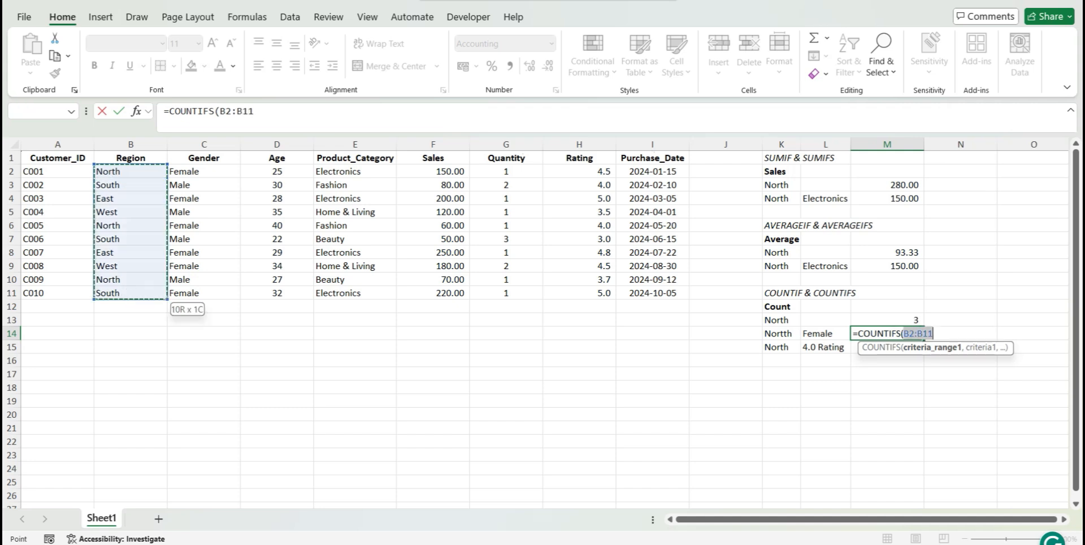
{"action": "type", "text": ","}
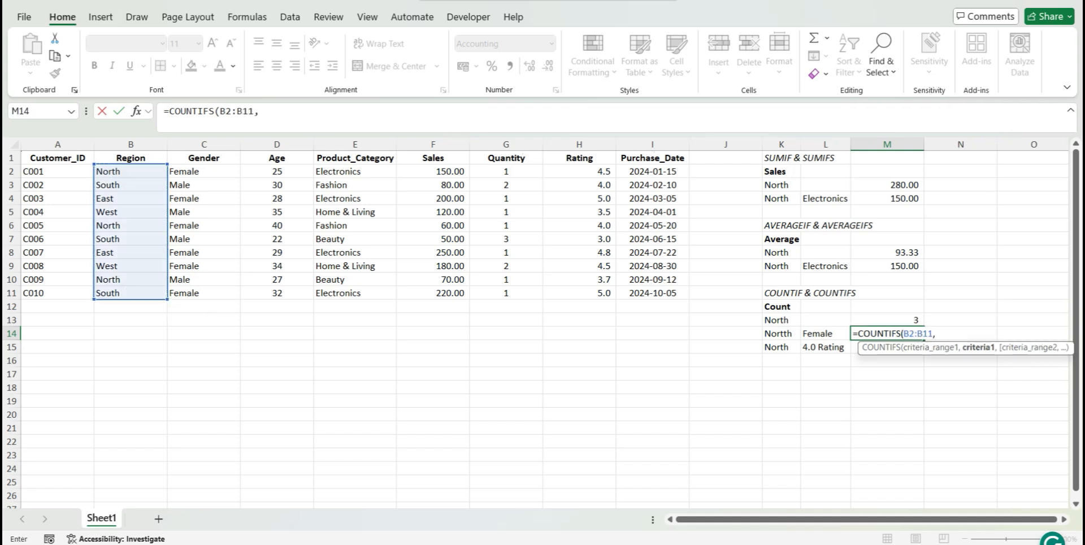
{"action": "left_click", "coordinate": [769, 333]}
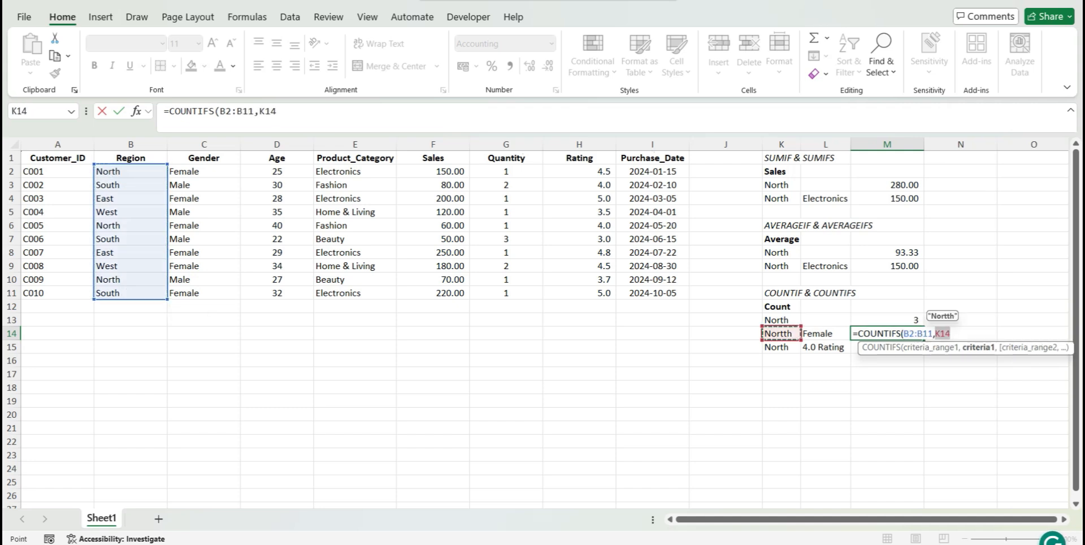
{"action": "type", "text": ","}
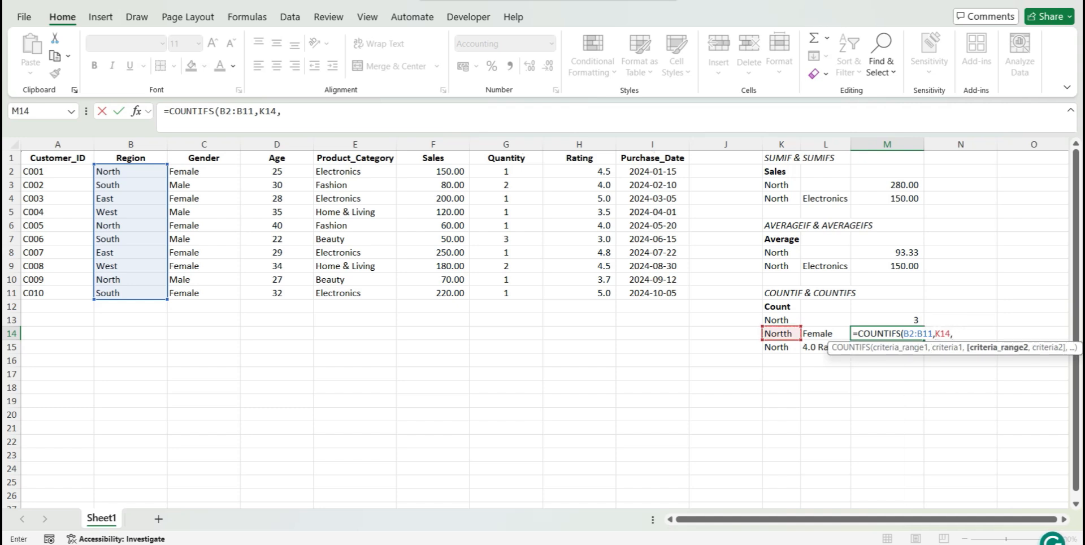
Complete the M14 formula with Gender range C2:C11 and criterion L14, giving =COUNTIFS(B2:B11,K14,C2:C11,L14)
{"action": "left_click", "coordinate": [203, 171]}
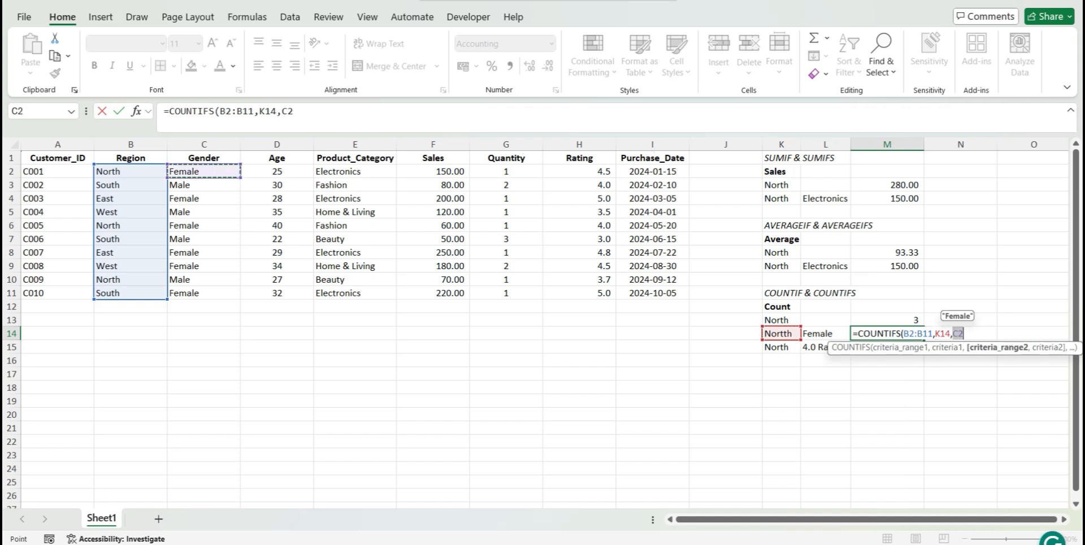
{"action": "key", "text": "ctrl+shift+Down"}
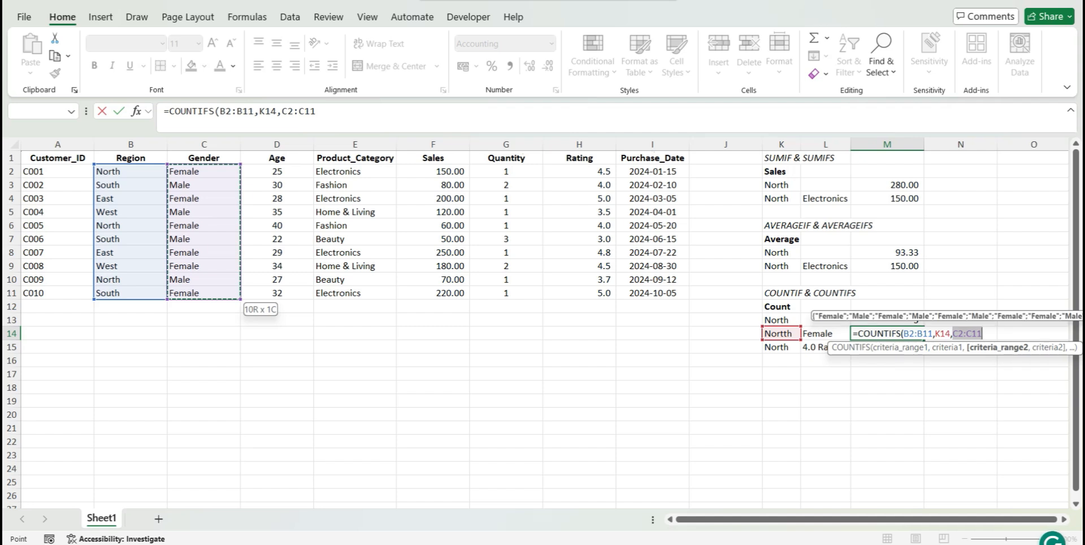
{"action": "type", "text": ","}
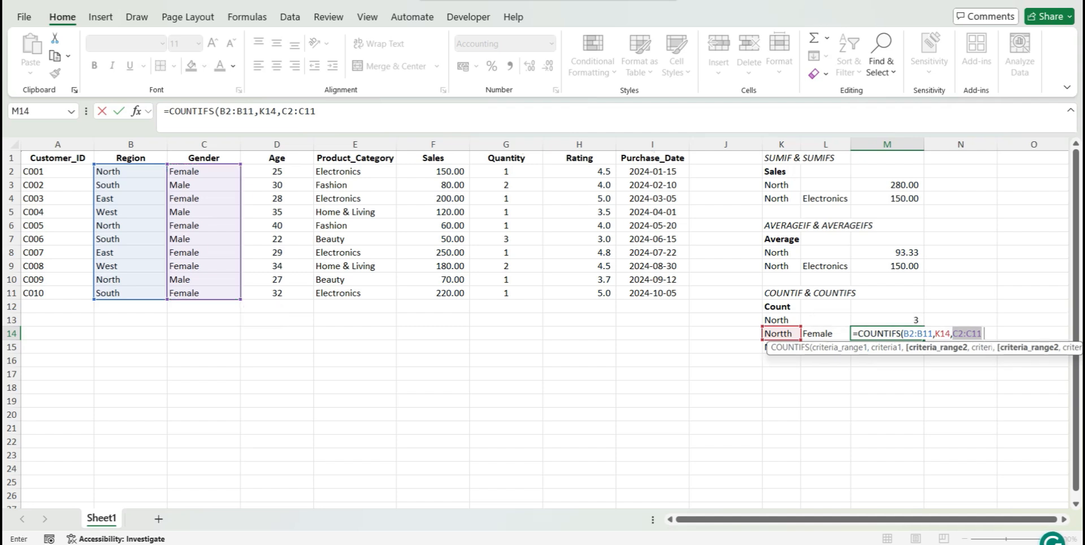
{"action": "key", "text": "Left"}
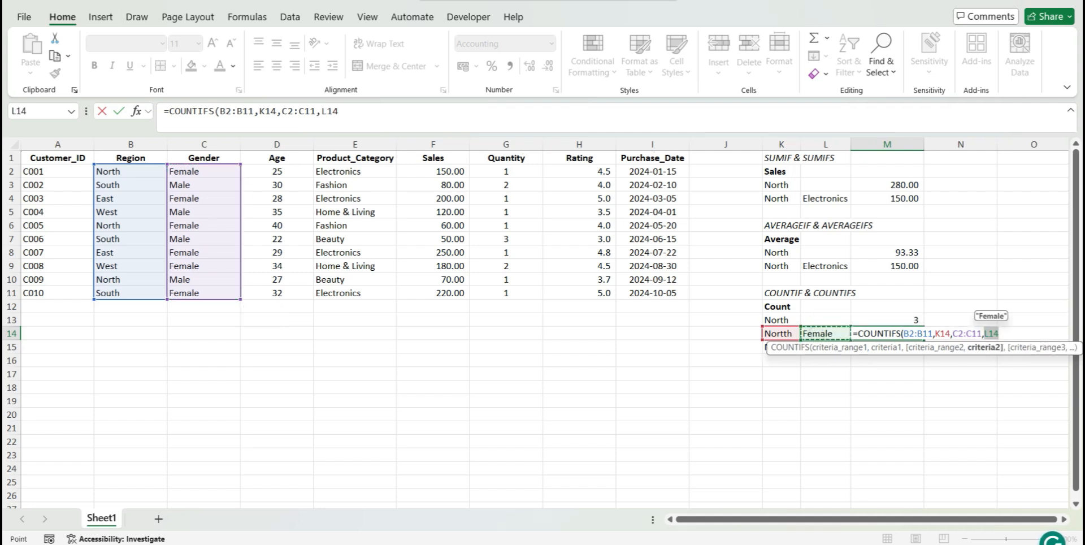
{"action": "type", "text": ")"}
{"action": "key", "text": "Return"}
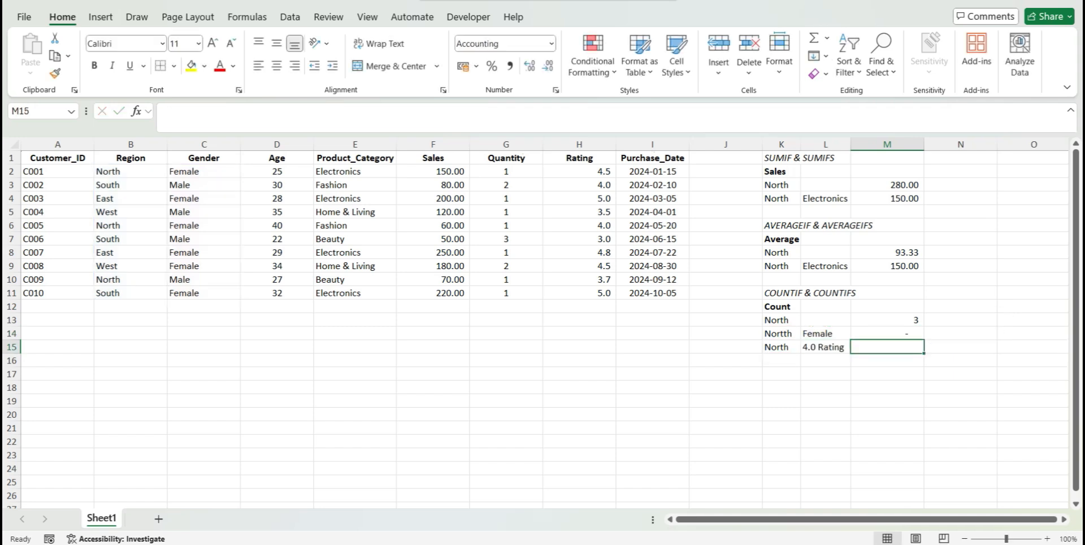
Correct the misspelled region criterion in K14 to North
{"action": "key", "text": "Up"}
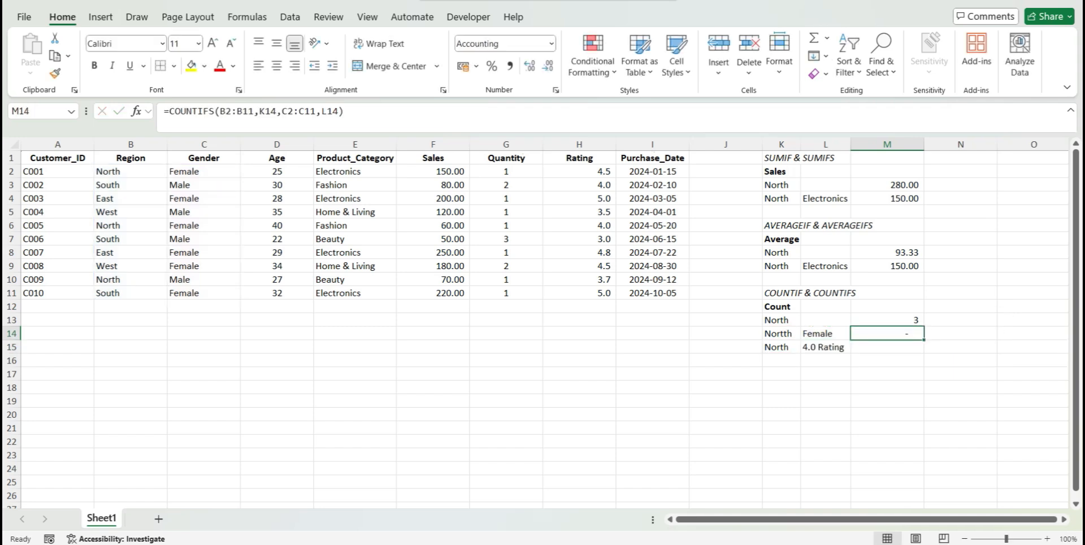
{"action": "double_click", "coordinate": [786, 334]}
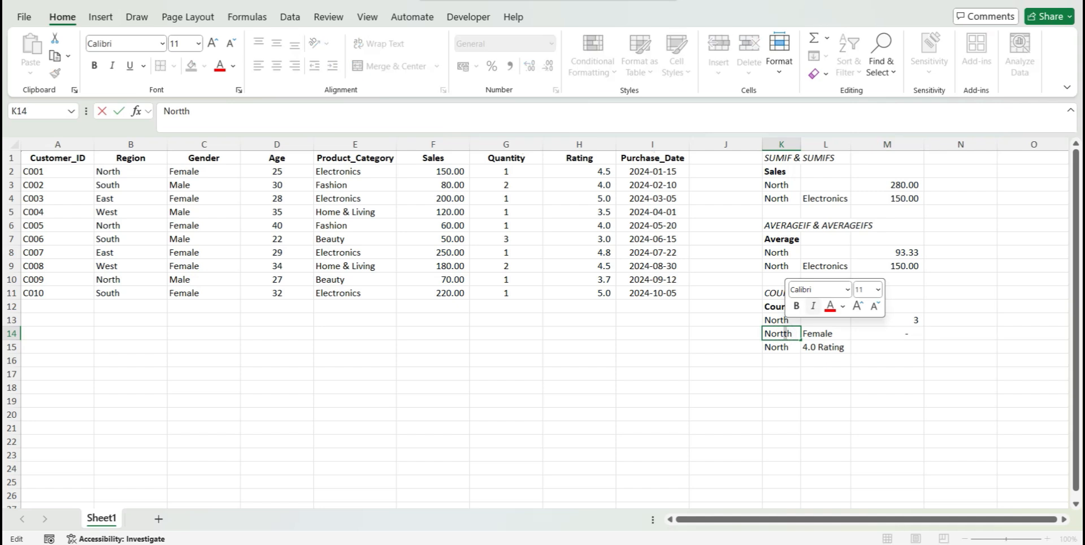
{"action": "key", "text": "BackSpace"}
{"action": "key", "text": "Return"}
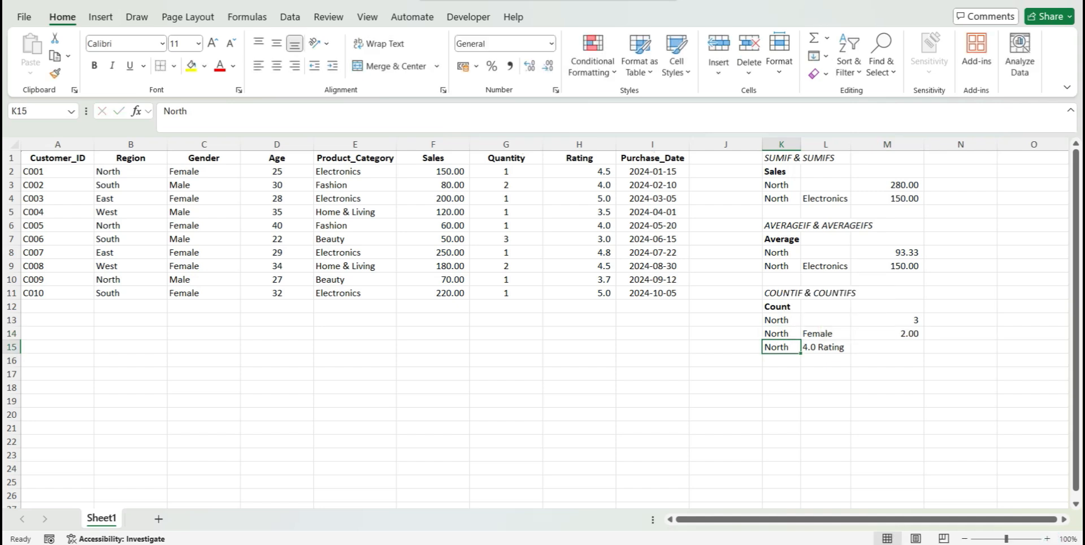
Format the North and Female count in M14 to show no decimal places
{"action": "left_click", "coordinate": [895, 332]}
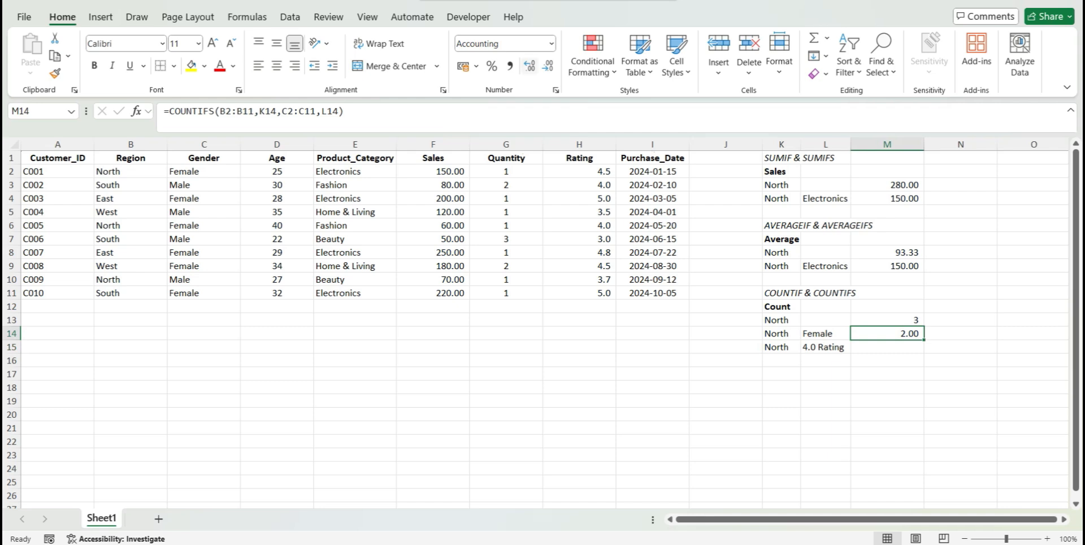
{"action": "left_click", "coordinate": [548, 65]}
{"action": "left_click", "coordinate": [548, 65]}
{"action": "left_click", "coordinate": [887, 361]}
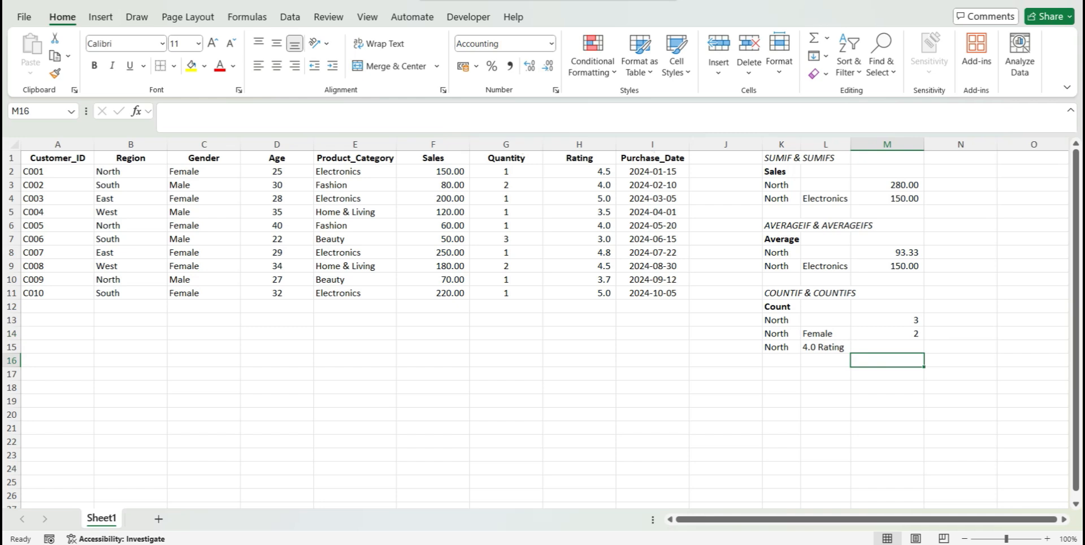
Start a COUNTIFS formula in M15 with the Region range B2:B11 matched against K15
{"action": "left_click", "coordinate": [790, 347]}
{"action": "left_click", "coordinate": [817, 350]}
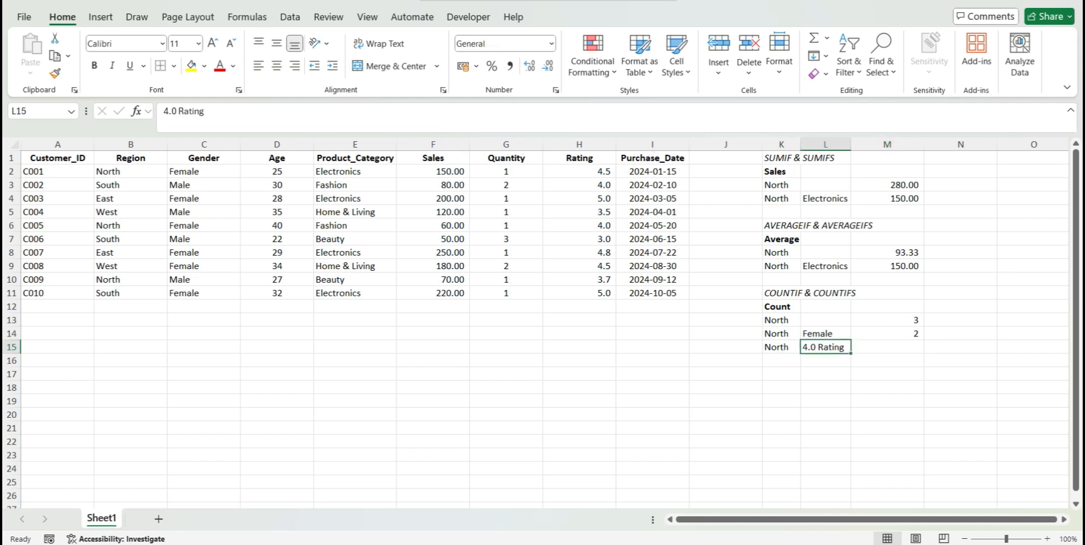
{"action": "left_click", "coordinate": [785, 347]}
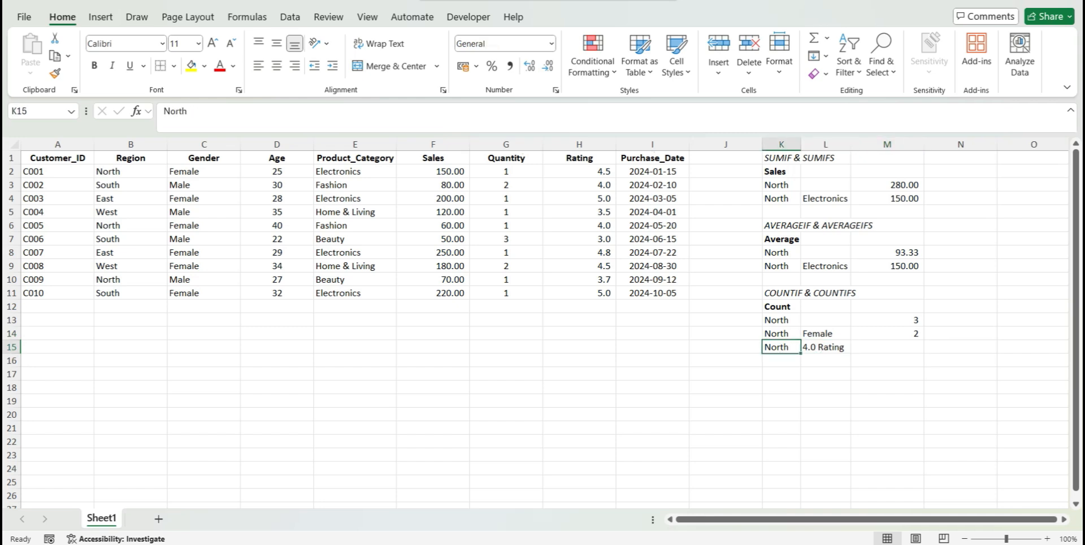
{"action": "left_click", "coordinate": [911, 345]}
{"action": "type", "text": "="}
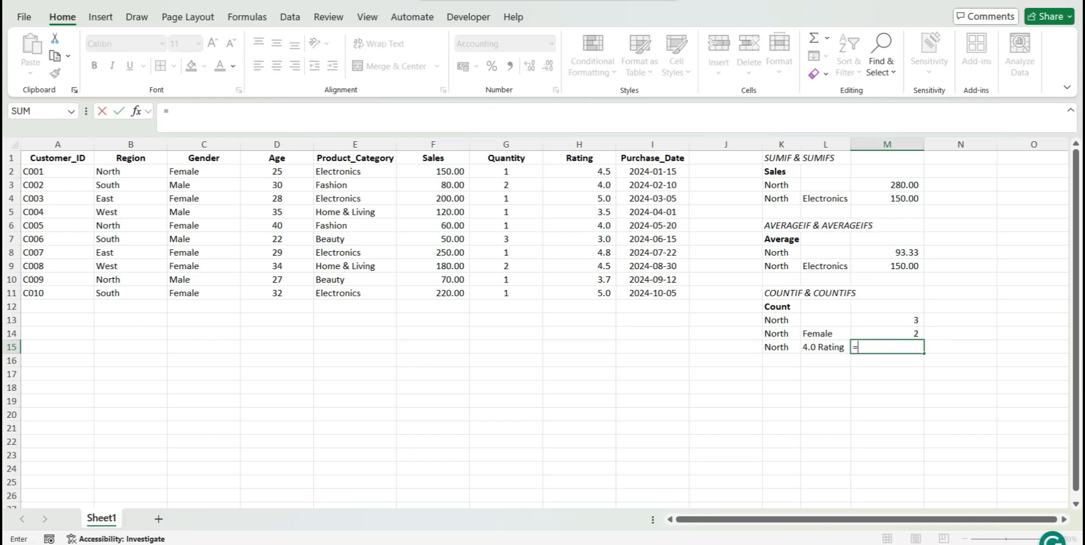
{"action": "type", "text": "COUN"}
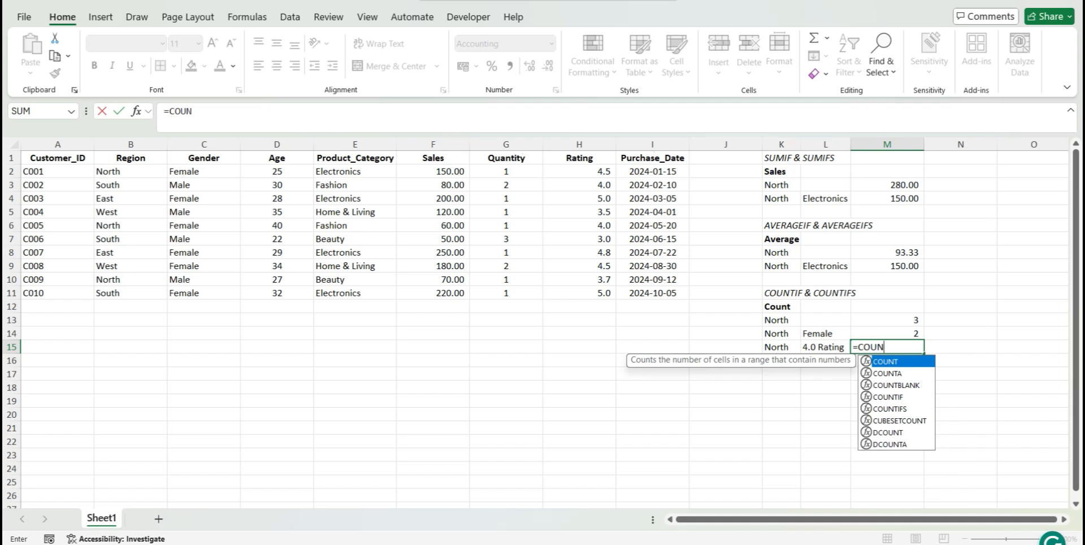
{"action": "key", "text": "Down"}
{"action": "key", "text": "Down"}
{"action": "key", "text": "Down"}
{"action": "key", "text": "Down"}
{"action": "key", "text": "Tab"}
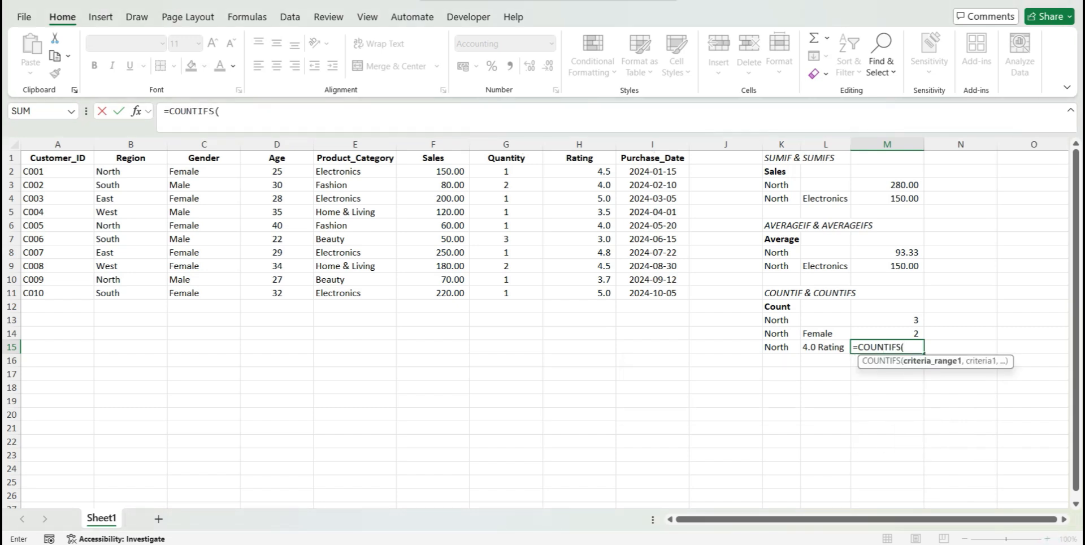
{"action": "left_click_drag", "start_coordinate": [130, 172], "coordinate": [130, 293]}
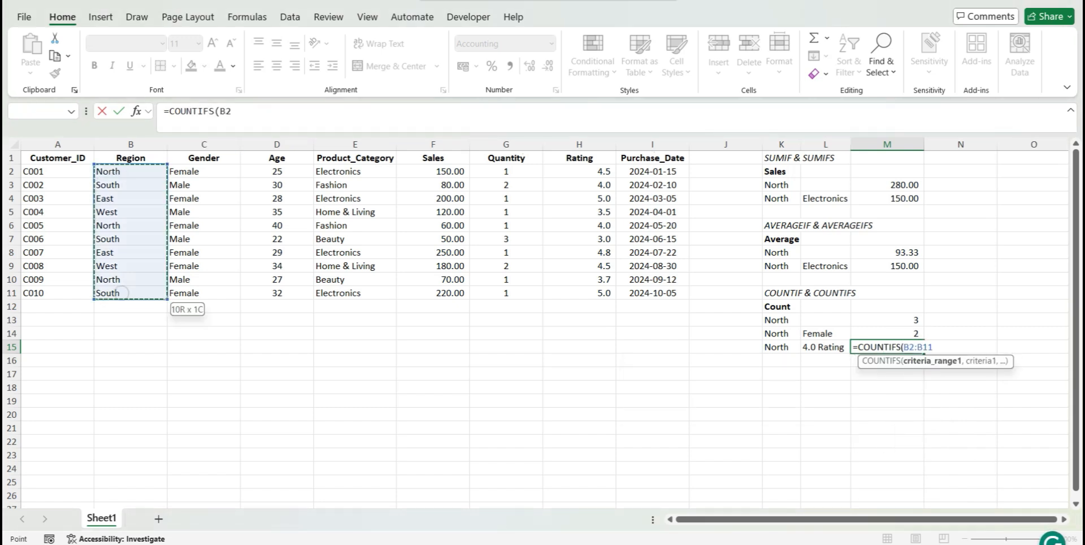
{"action": "type", "text": ","}
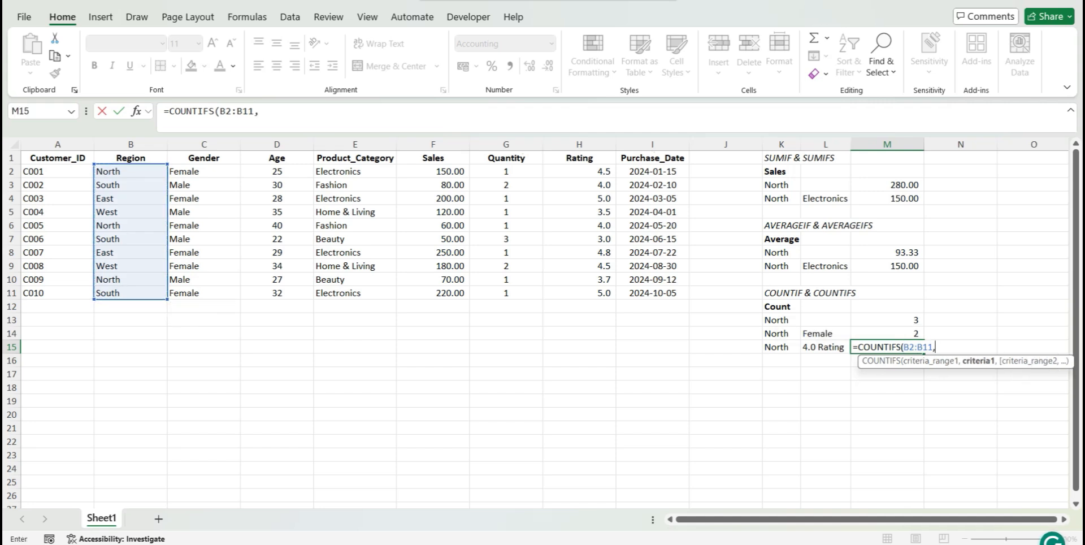
{"action": "left_click", "coordinate": [781, 347]}
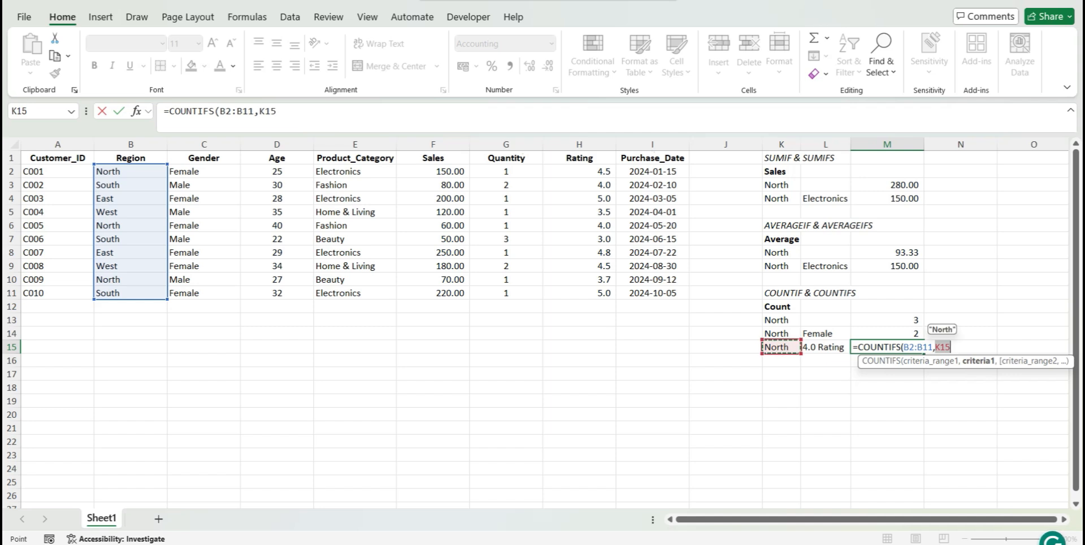
{"action": "type", "text": ","}
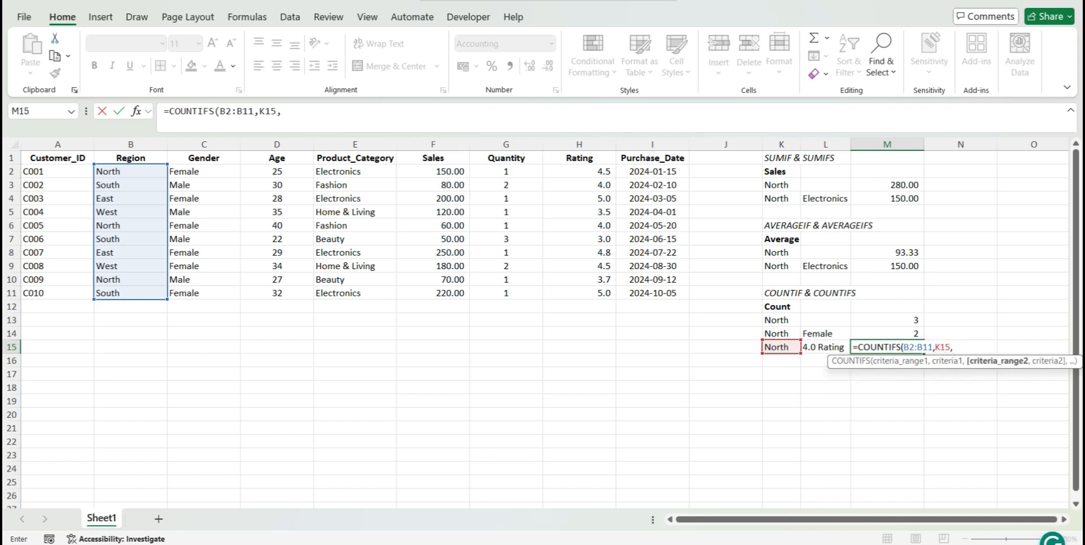
Complete the M15 formula with Rating range H2:H11 and criterion L15, giving =COUNTIFS(B2:B11,K15,H2:H11,L15)
{"action": "left_click", "coordinate": [579, 172]}
{"action": "key", "text": "ctrl+shift+Down"}
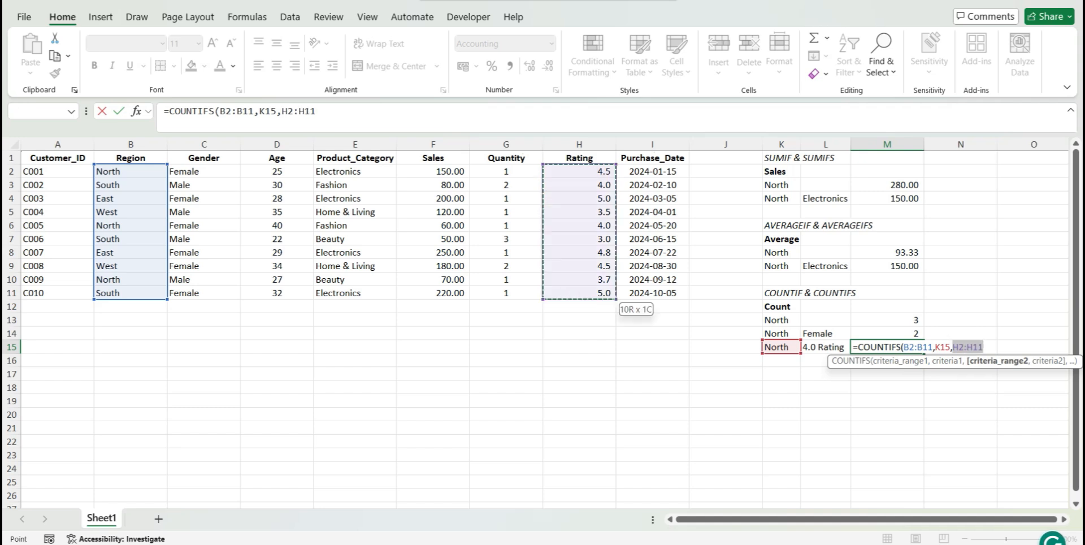
{"action": "type", "text": ","}
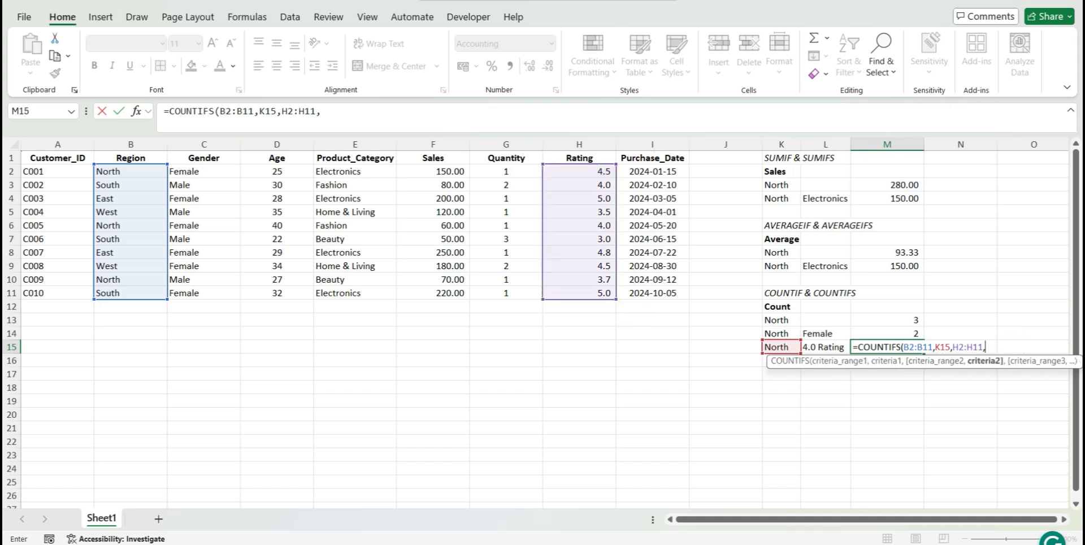
{"action": "left_click", "coordinate": [817, 346]}
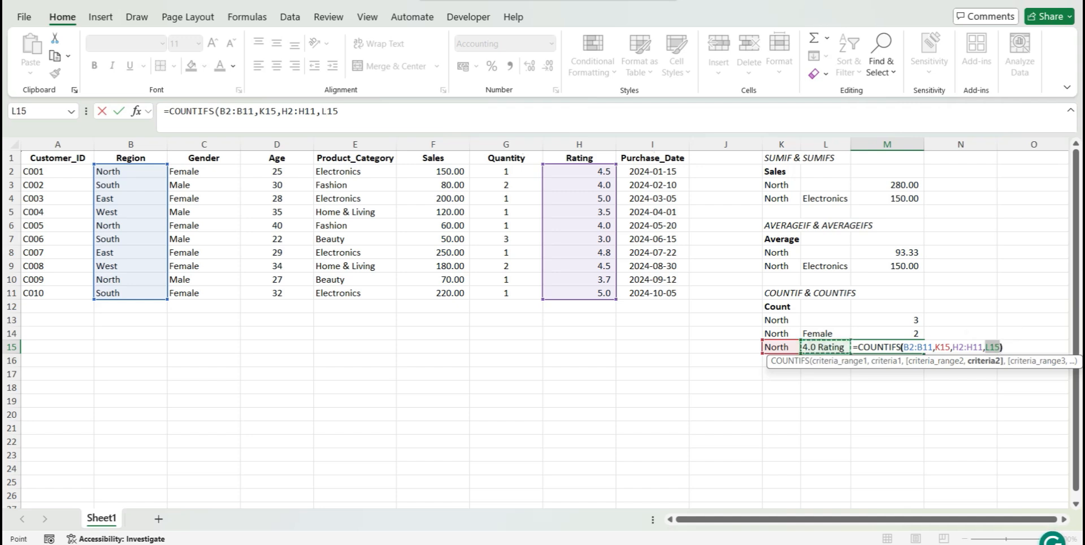
{"action": "key", "text": "Return"}
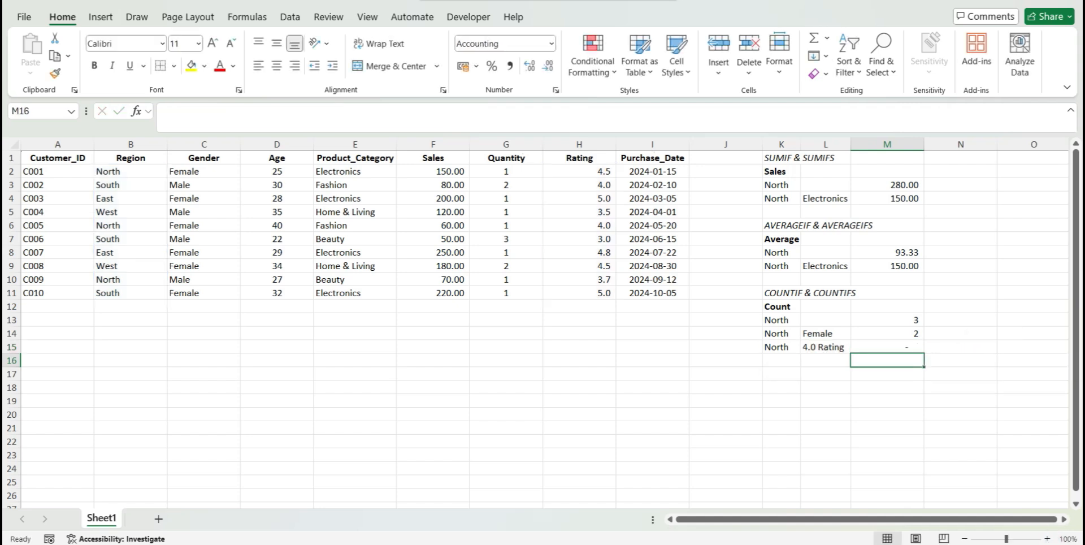
Remove the number 4.0 from the criterion text in L15, leaving only Rating
{"action": "double_click", "coordinate": [815, 347]}
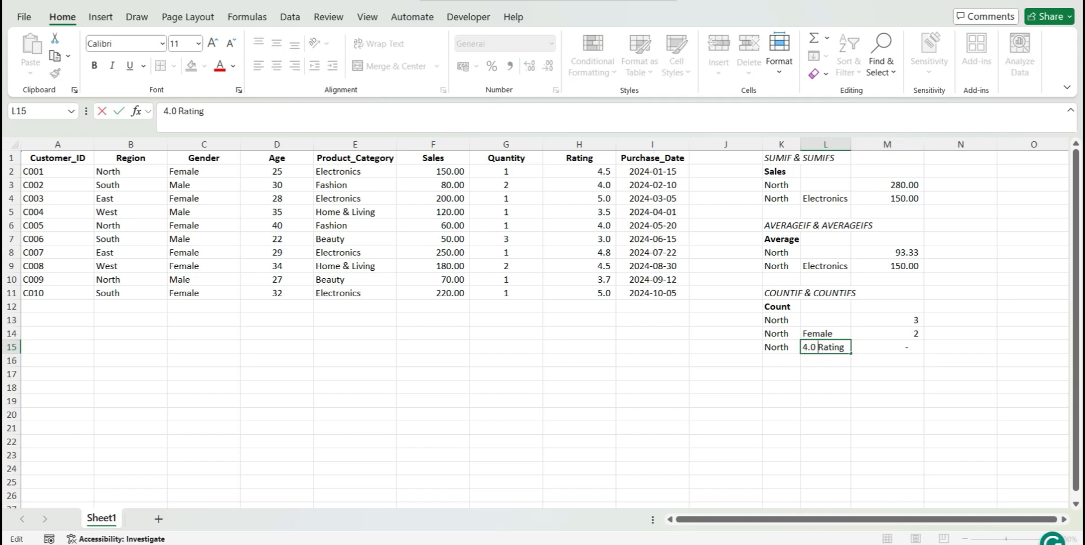
{"action": "key", "text": "BackSpace"}
{"action": "key", "text": "BackSpace"}
{"action": "key", "text": "BackSpace"}
{"action": "key", "text": "BackSpace"}
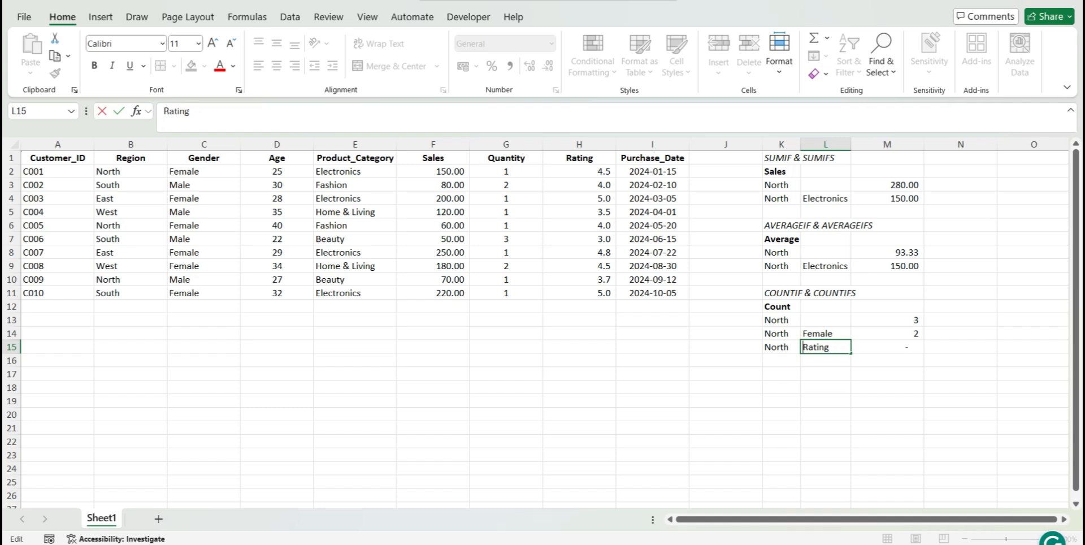
{"action": "key", "text": "Return"}
{"action": "left_click", "coordinate": [836, 347]}
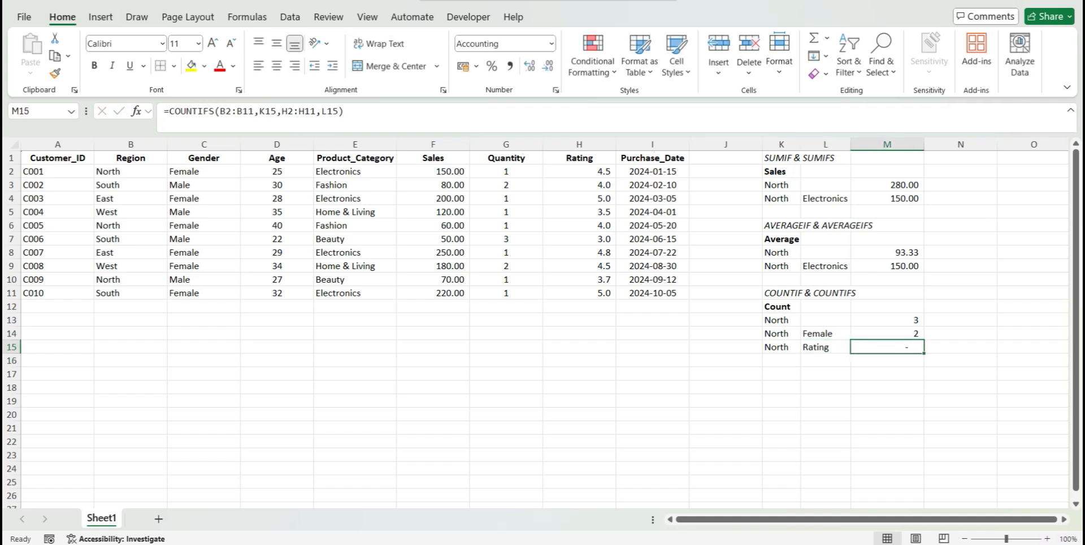
Replace the rating criterion in L15 with the plain number 4.0
{"action": "double_click", "coordinate": [835, 347]}
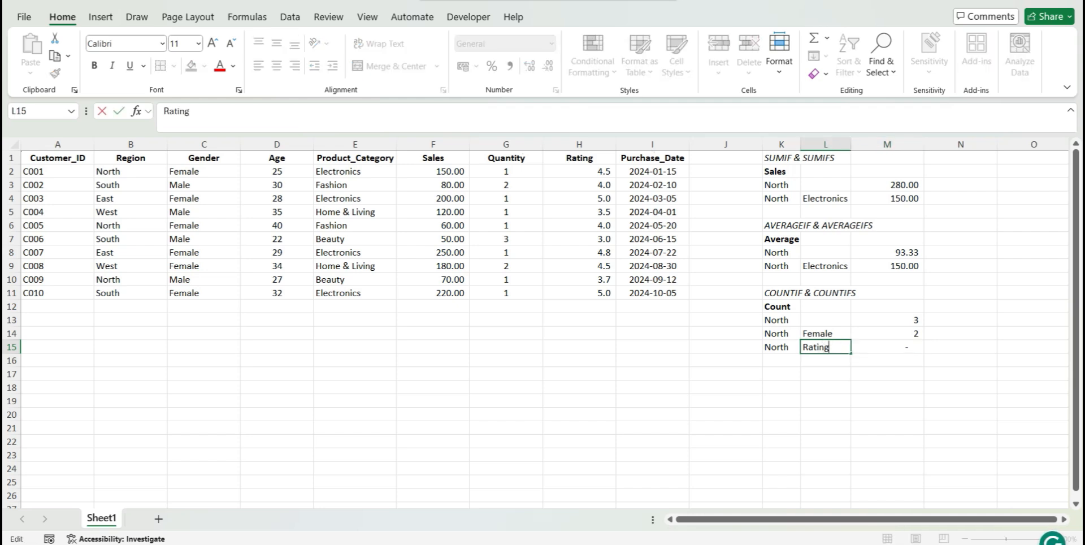
{"action": "key", "text": "Escape"}
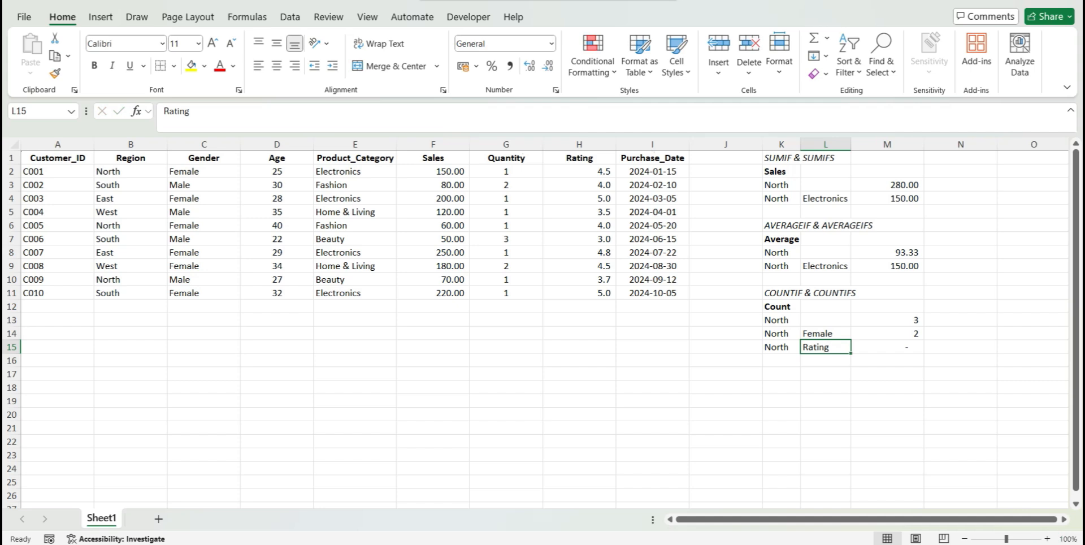
{"action": "type", "text": "40"}
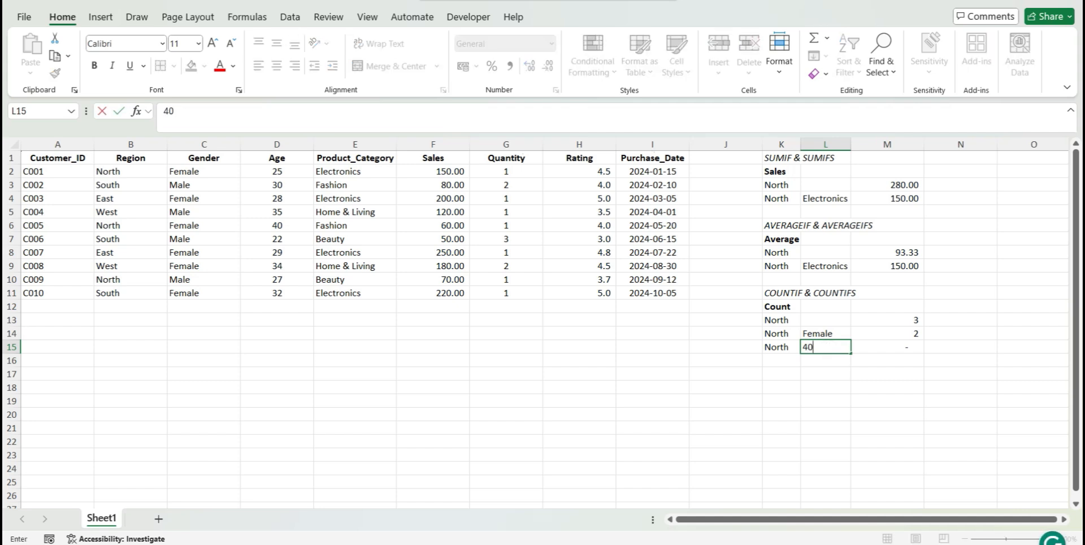
{"action": "type", "text": ".0"}
{"action": "key", "text": "Return"}
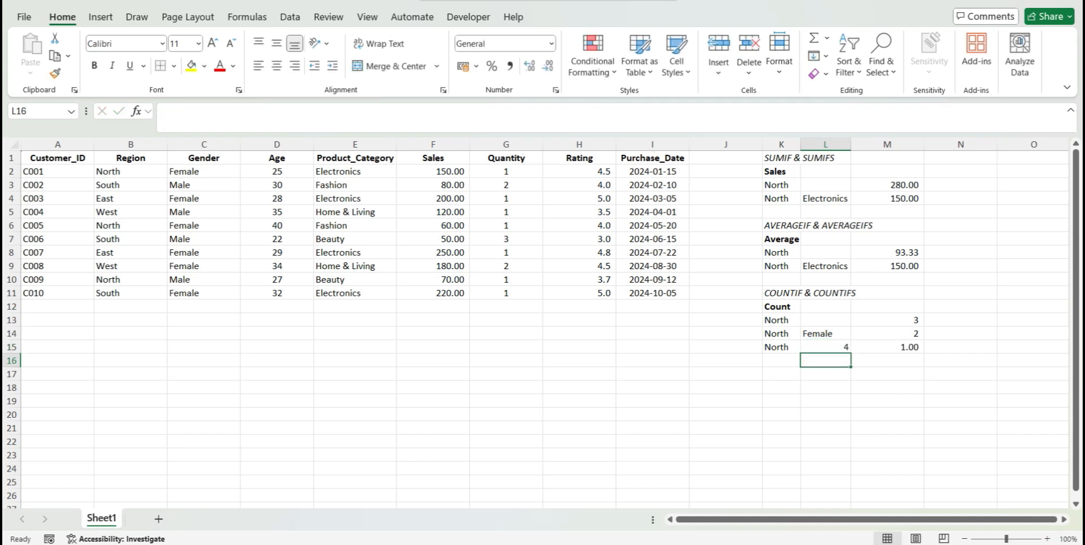
Format the North and rating count in M15 to show no decimal places
{"action": "left_click", "coordinate": [888, 347]}
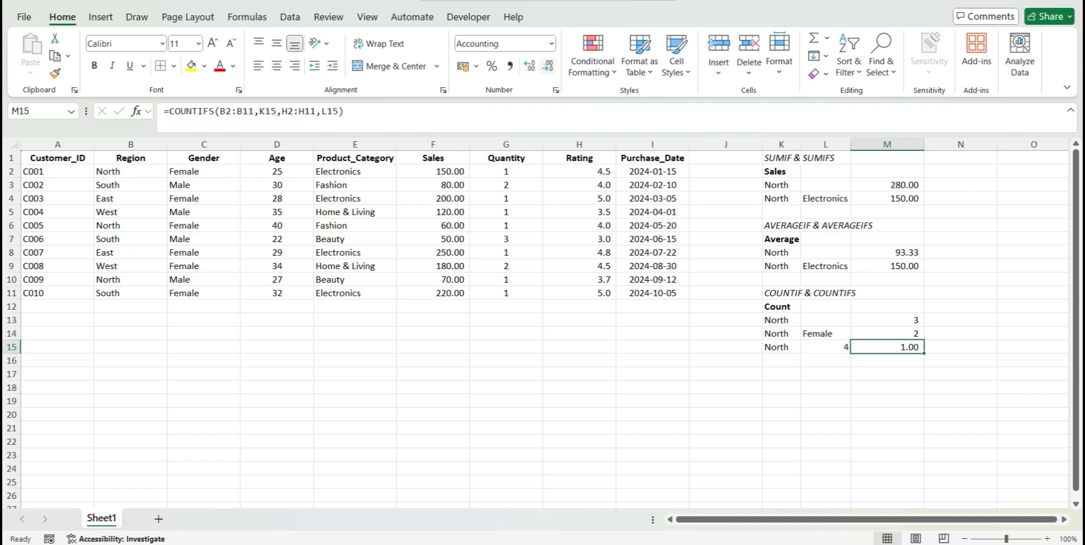
{"action": "double_click", "coordinate": [548, 65]}
Add the label Rating in L16 beneath the numeric criterion and italicize it
{"action": "left_click", "coordinate": [827, 346]}
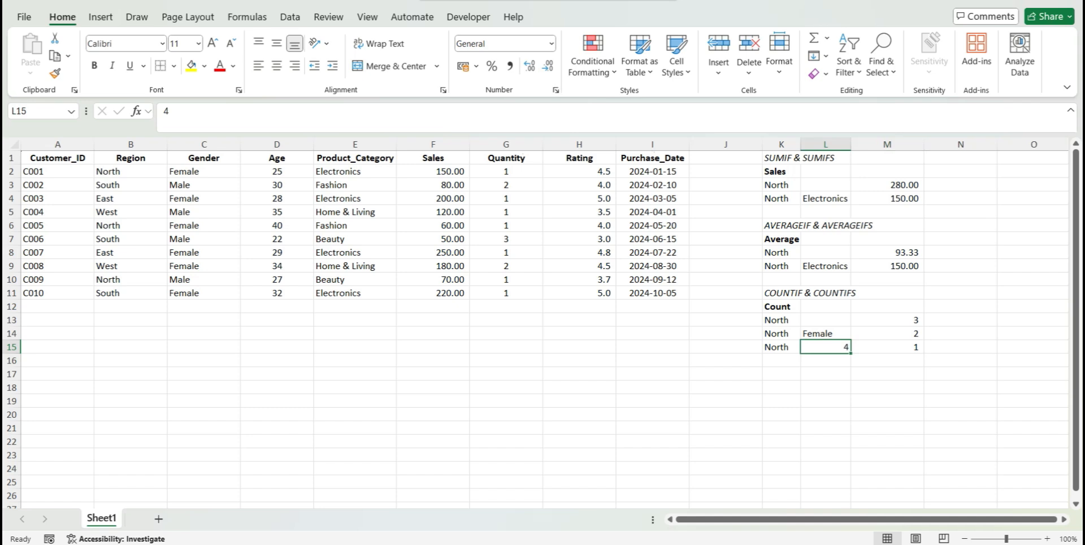
{"action": "key", "text": "Down"}
{"action": "type", "text": "Rating"}
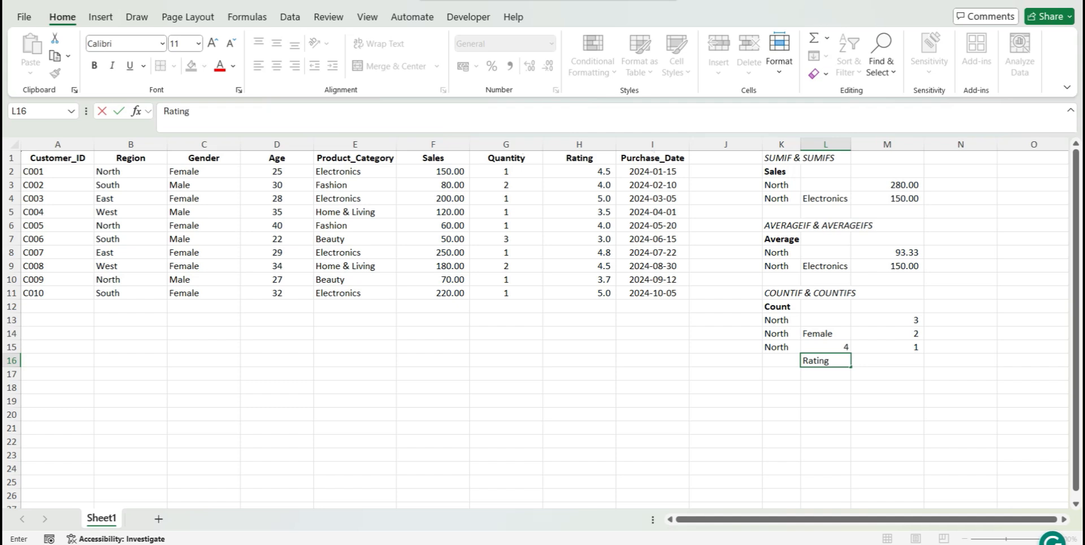
{"action": "key", "text": "ctrl+Return"}
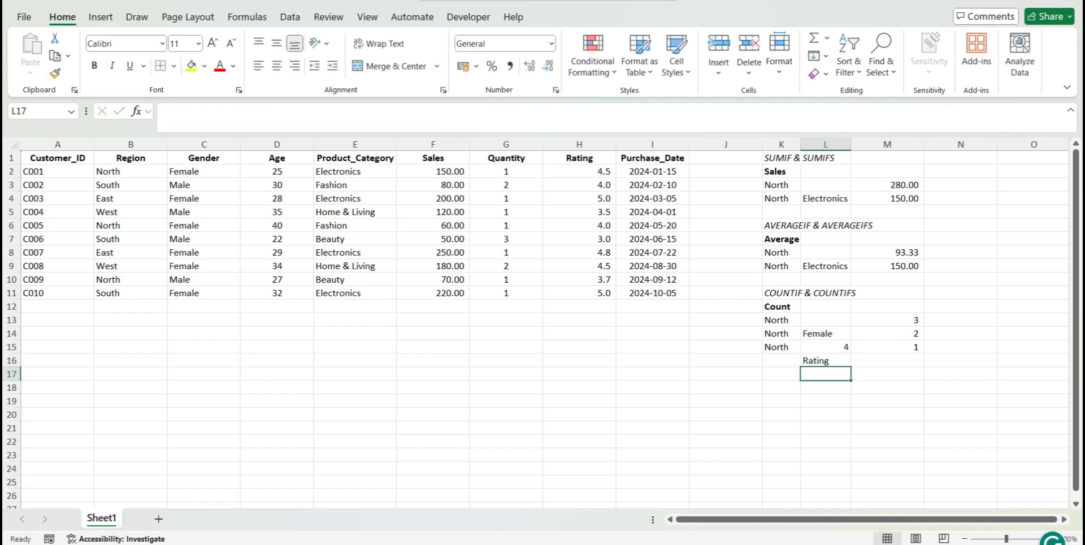
{"action": "key", "text": "ctrl+i"}
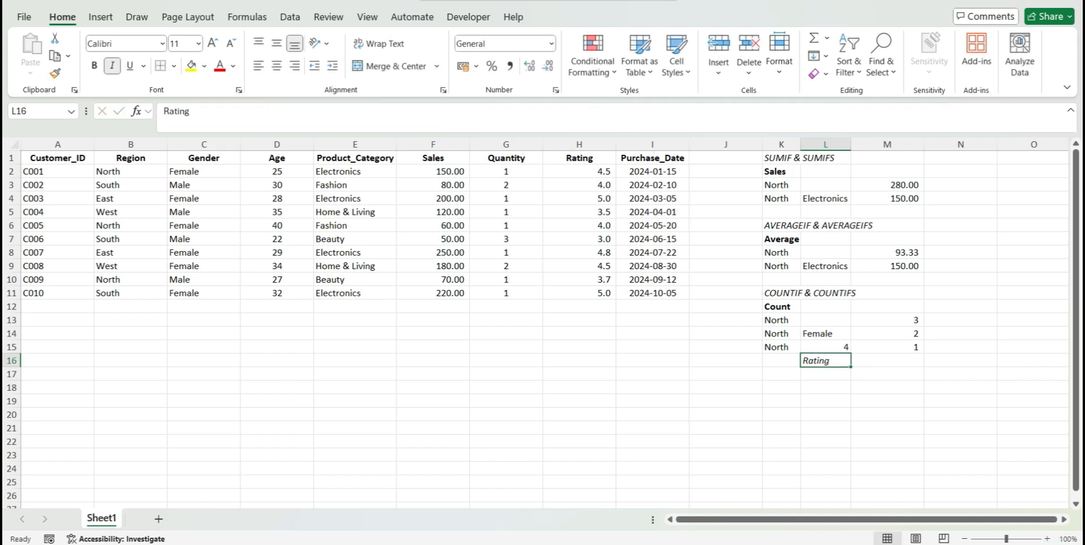
{"action": "left_click", "coordinate": [897, 347]}
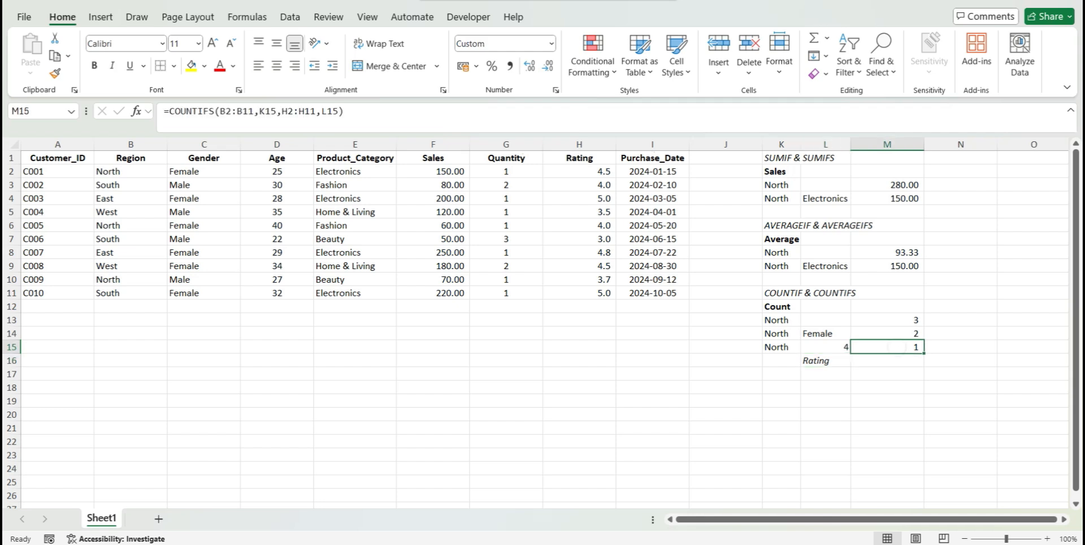